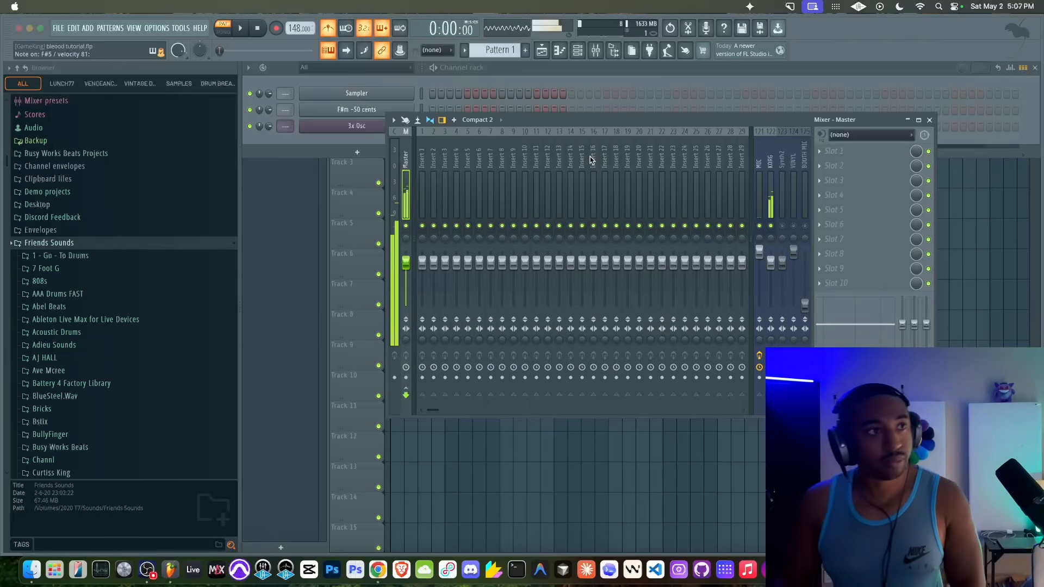
- Open the 3x Osc channel with its wrapper settings shown and lower the channel's pitch
click(435, 65)
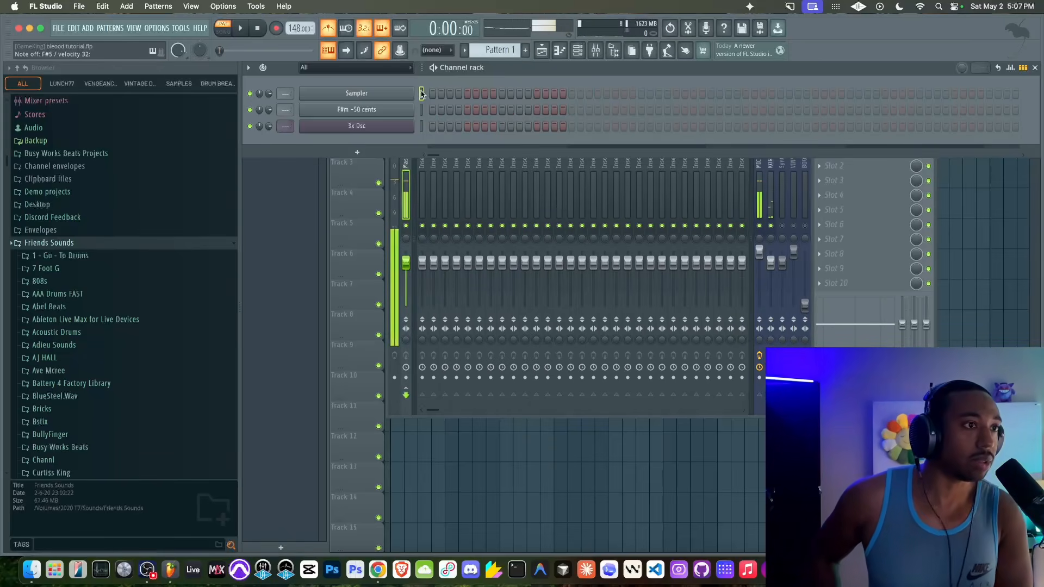
click(365, 126)
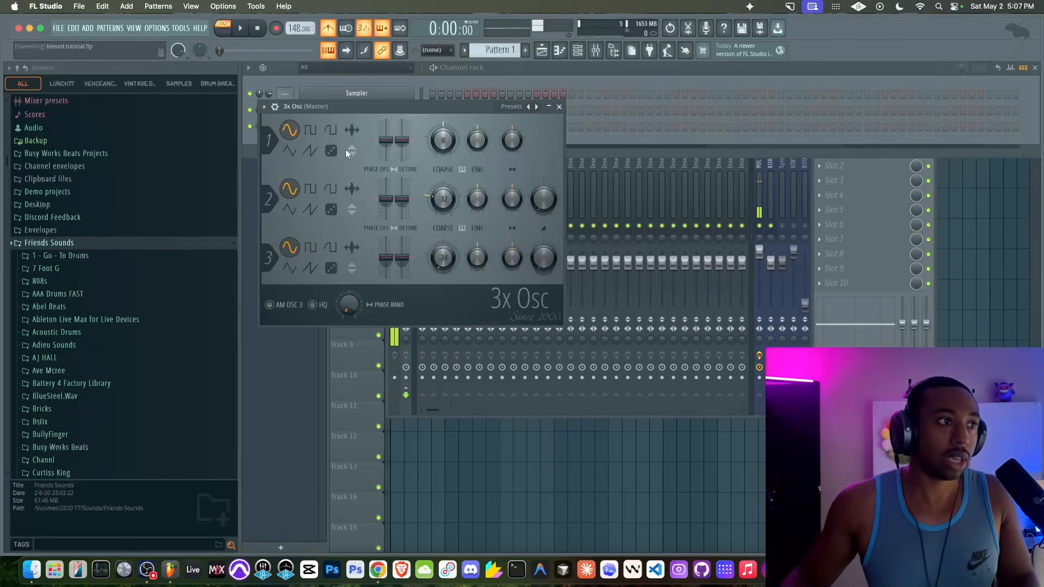
click(276, 108)
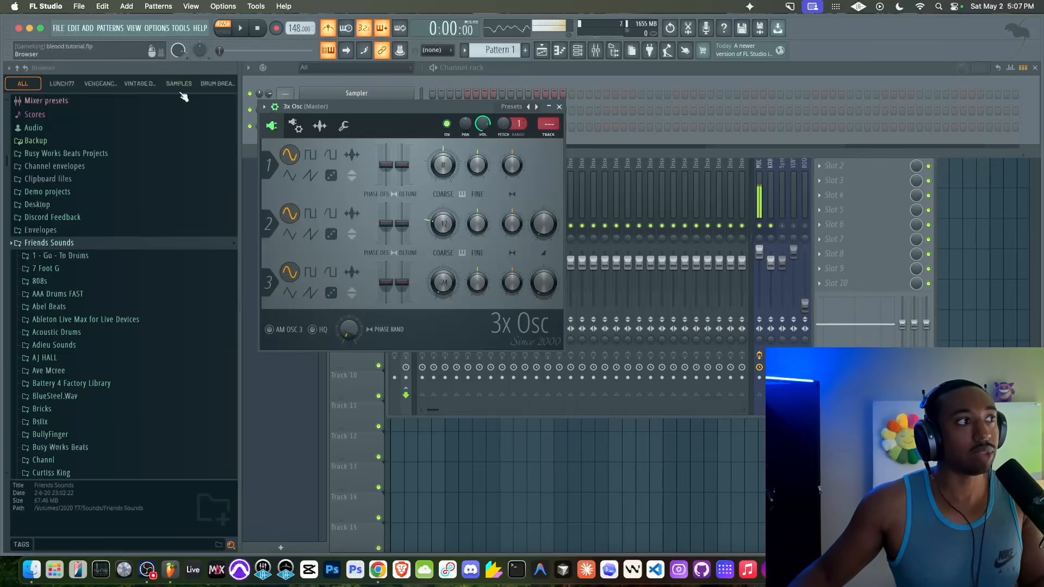
drag(500, 125, 500, 143)
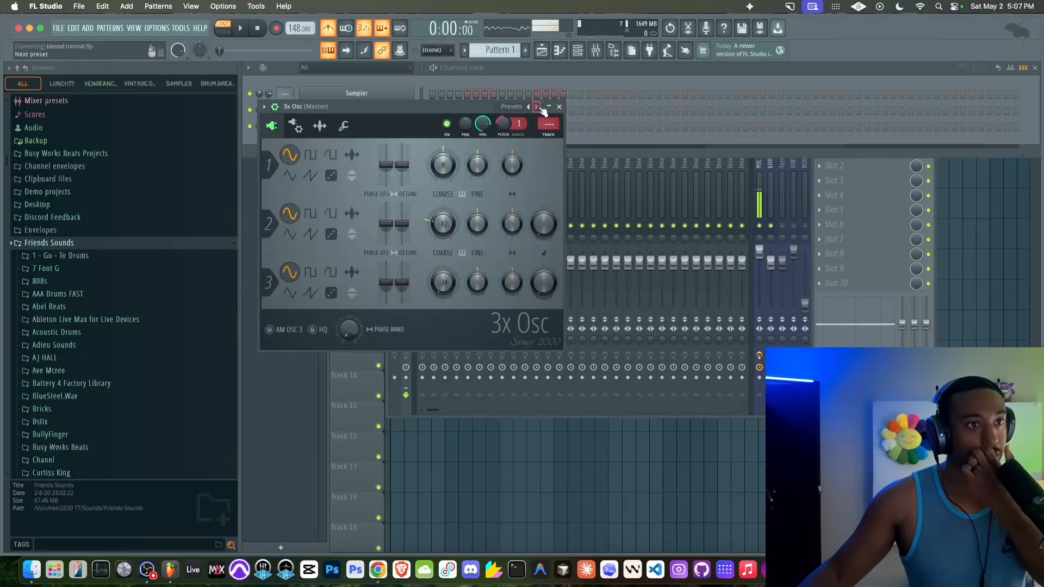
- Open the Scaler plugin on the F#m -50 cents channel, check its detected scales against played notes, and close it
click(773, 227)
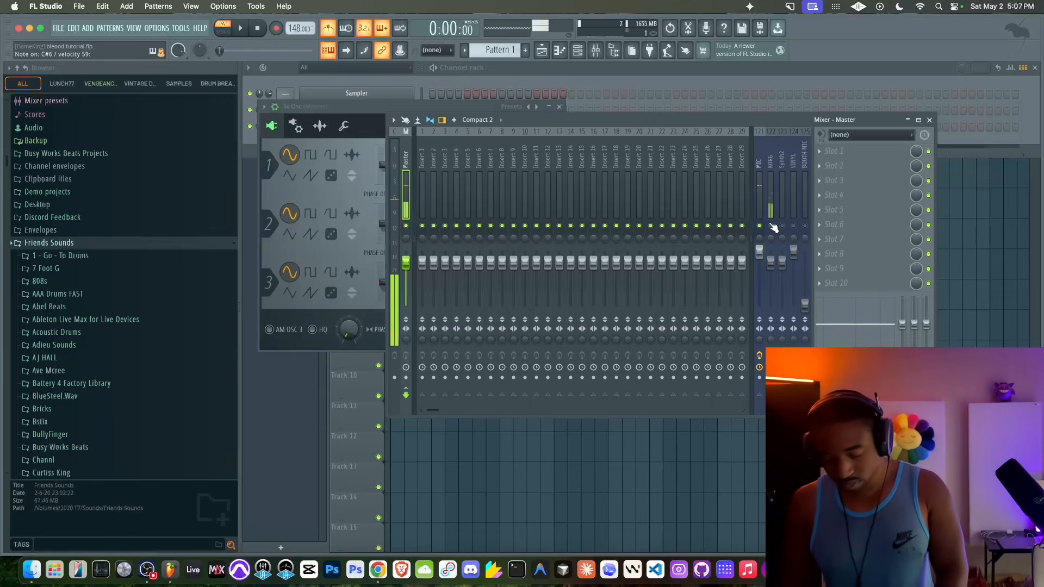
click(601, 78)
click(359, 109)
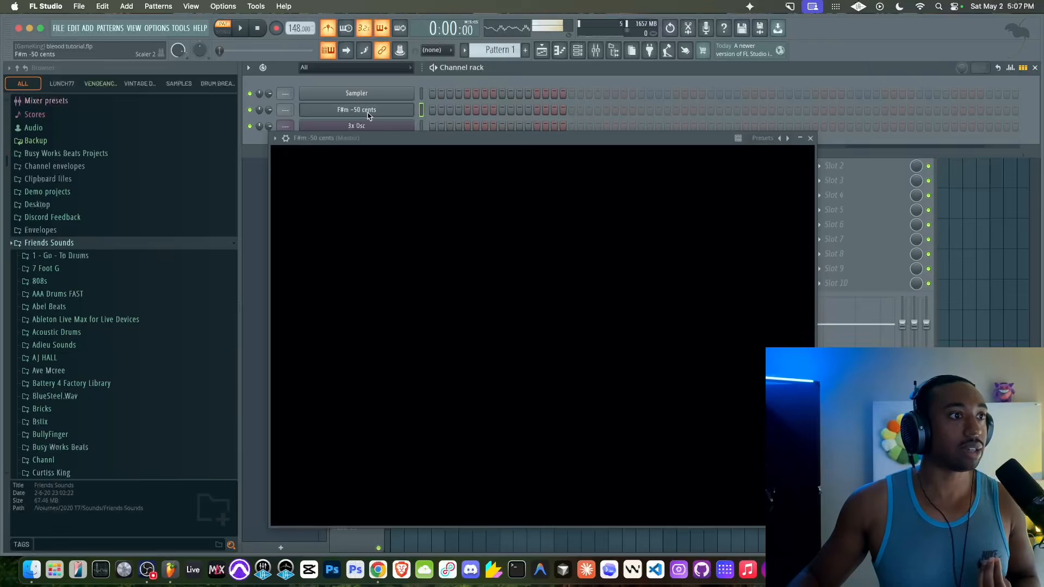
click(810, 138)
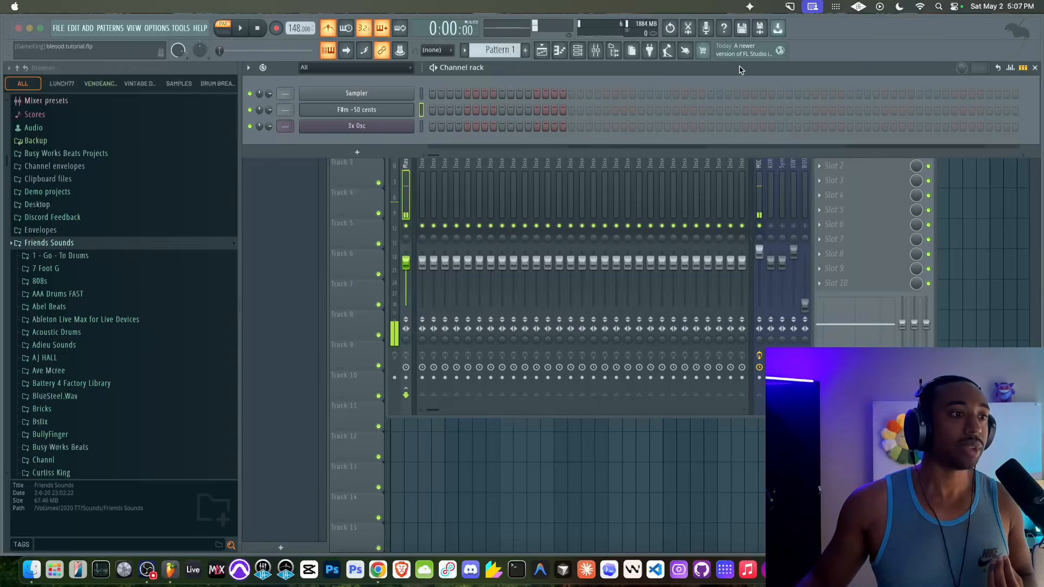
click(357, 110)
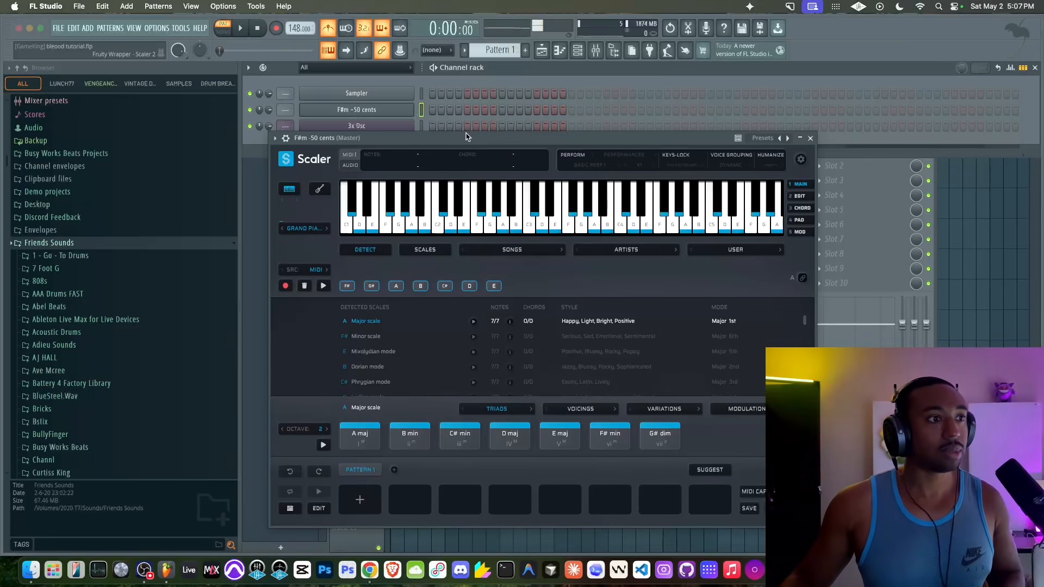
drag(465, 138, 459, 95)
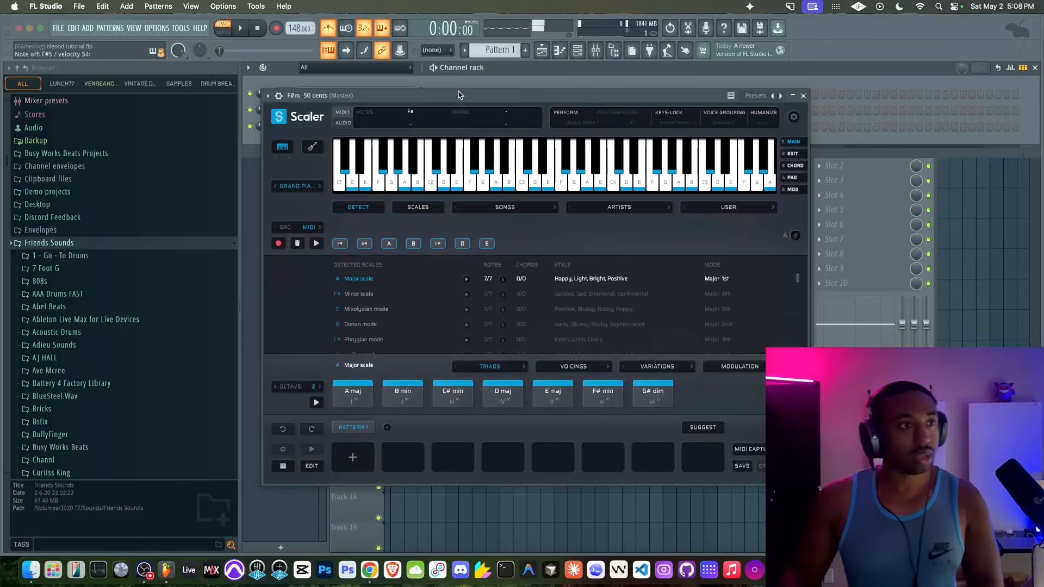
click(803, 95)
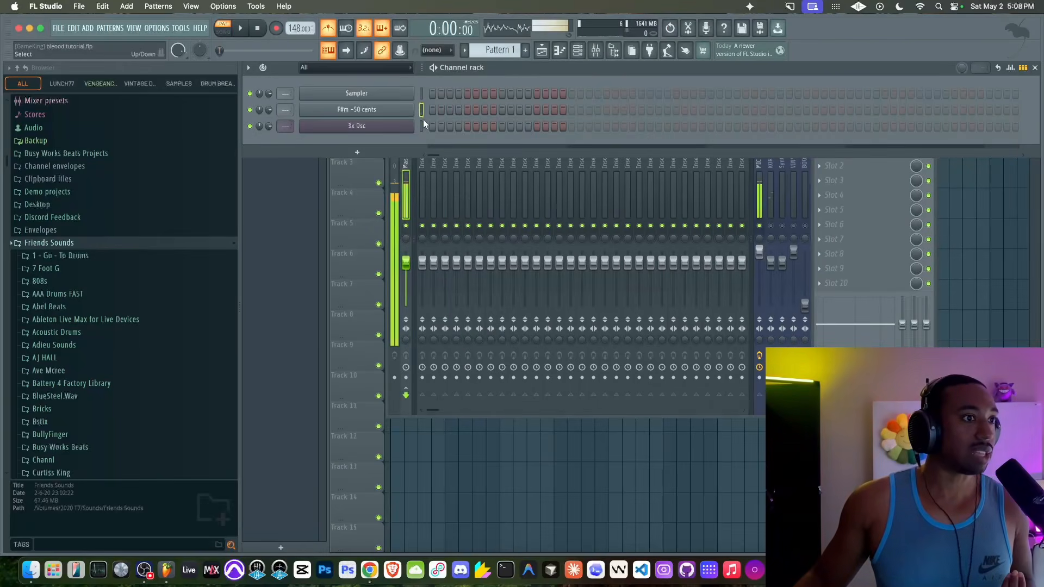
- Close the 3x Osc window, switch to Chrome, and listen to the opening of "munni & drugs" on TIDAL
click(403, 126)
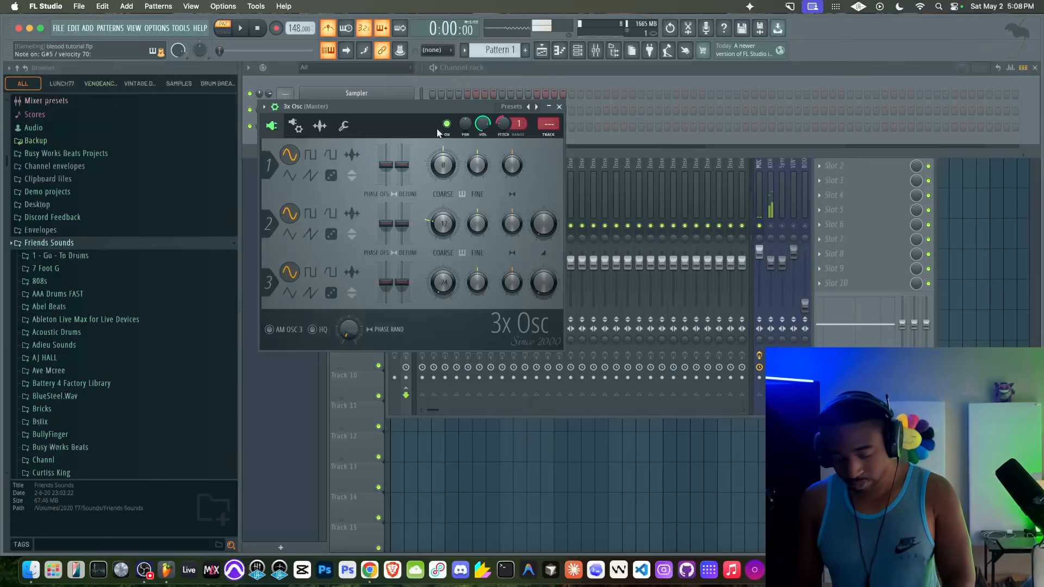
click(560, 108)
click(370, 568)
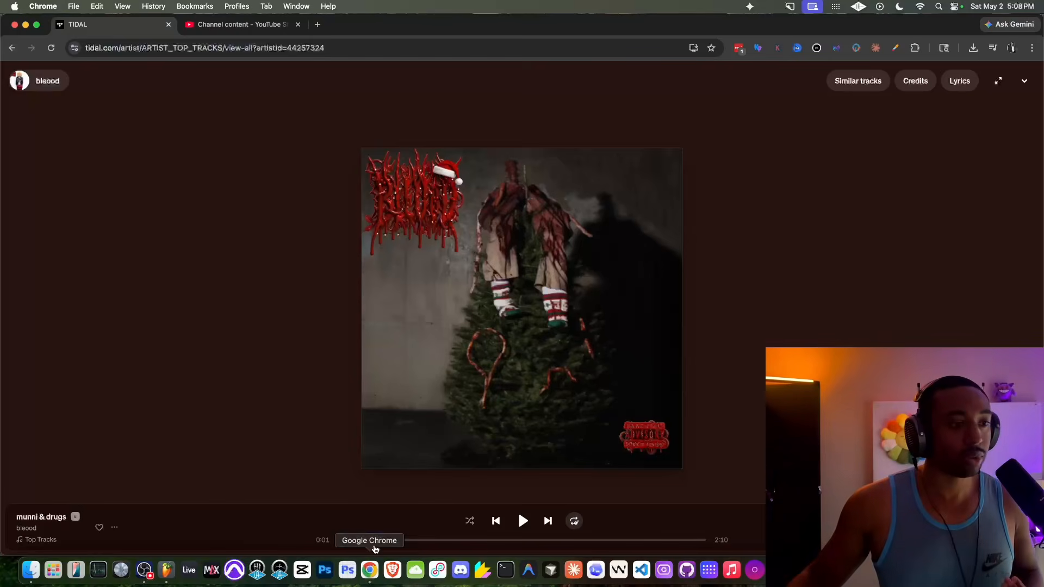
click(341, 539)
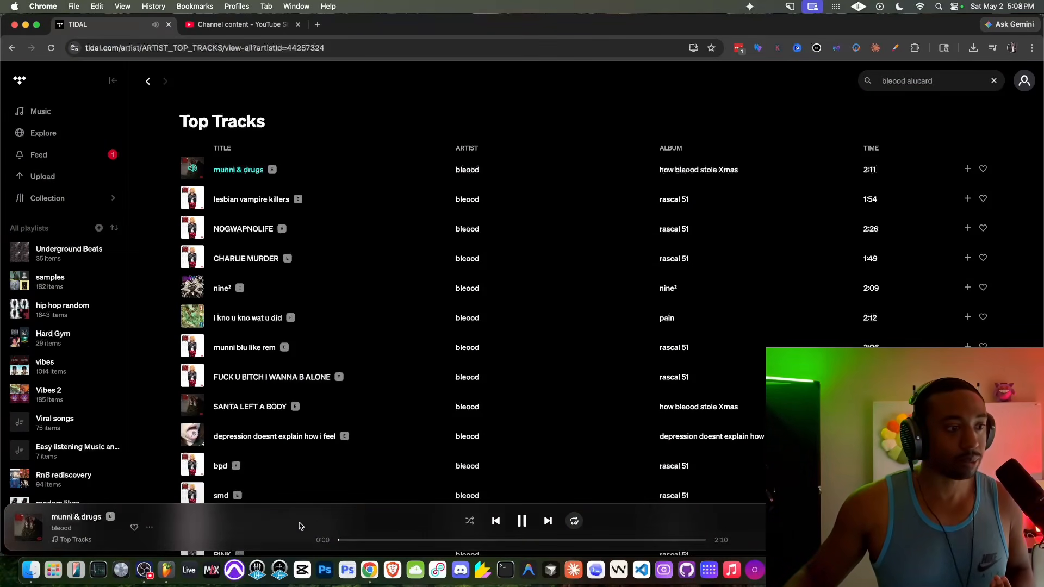
click(305, 526)
key(space)
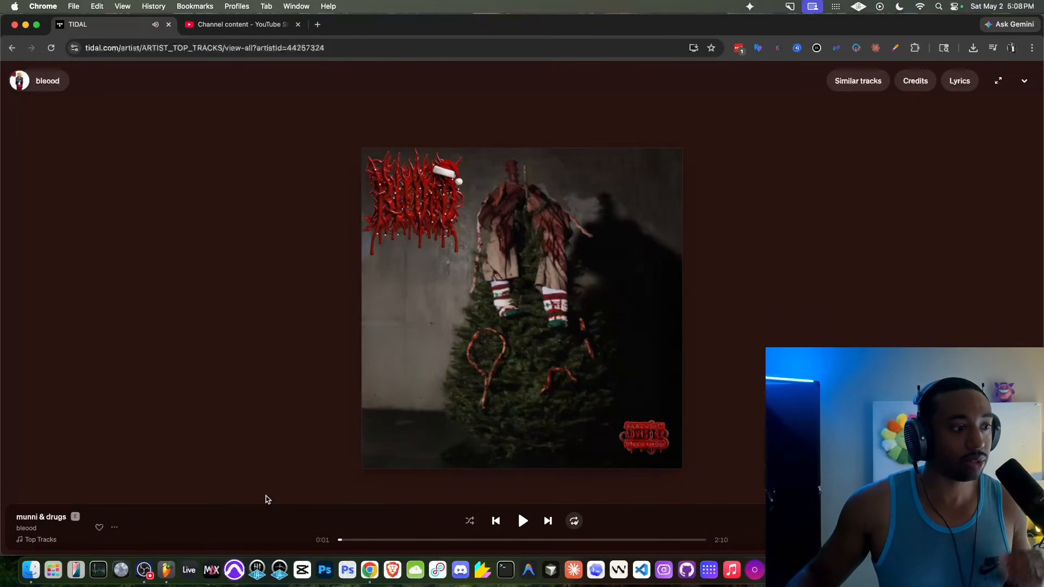
- Switch back to FL Studio and try the square wave on oscillator 1 of the 3x Osc
click(165, 568)
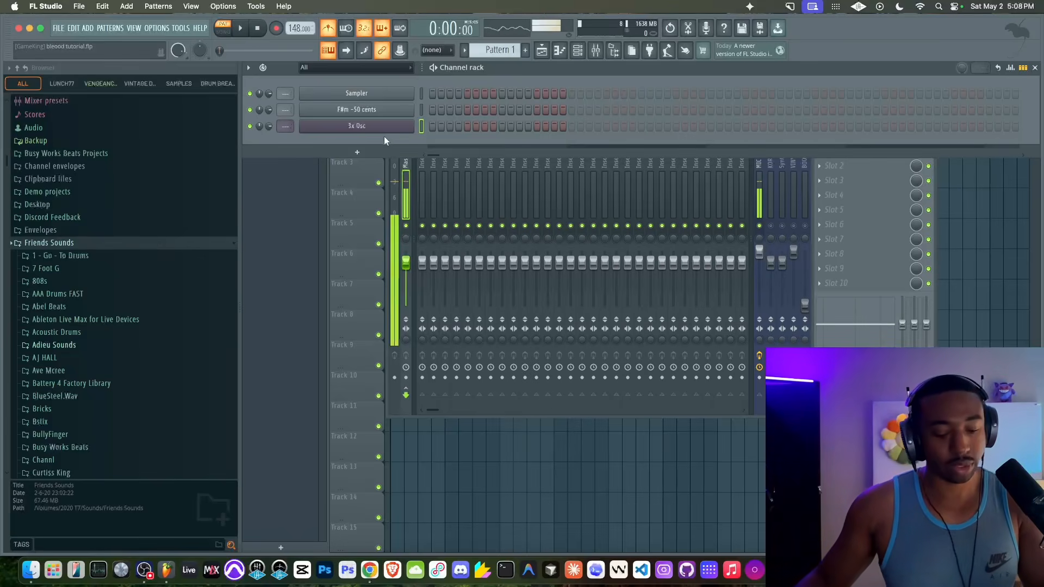
click(375, 127)
click(312, 157)
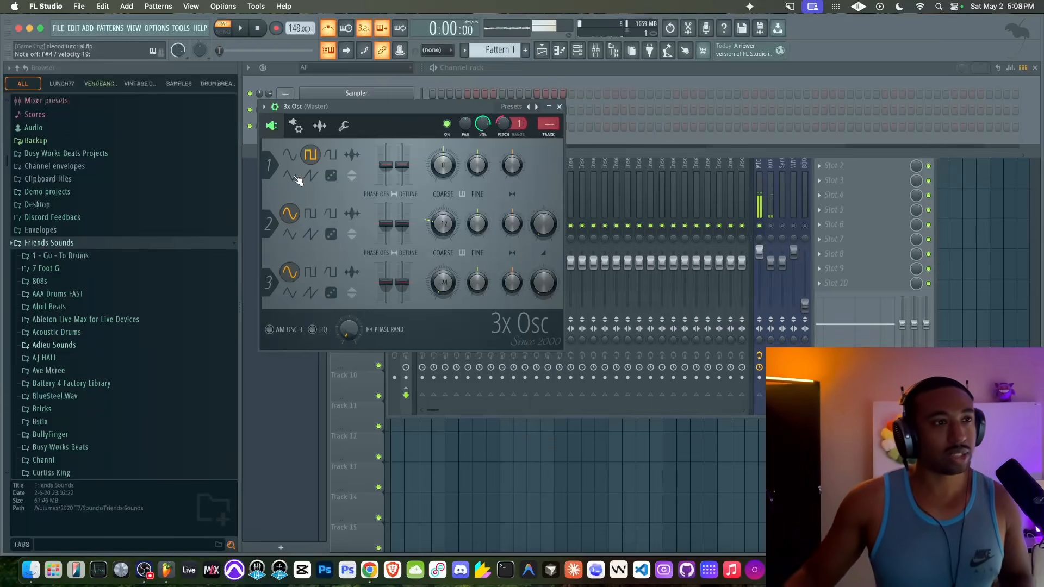
- Switch to Chrome, play the next few seconds of the reference track, and pause it
click(370, 570)
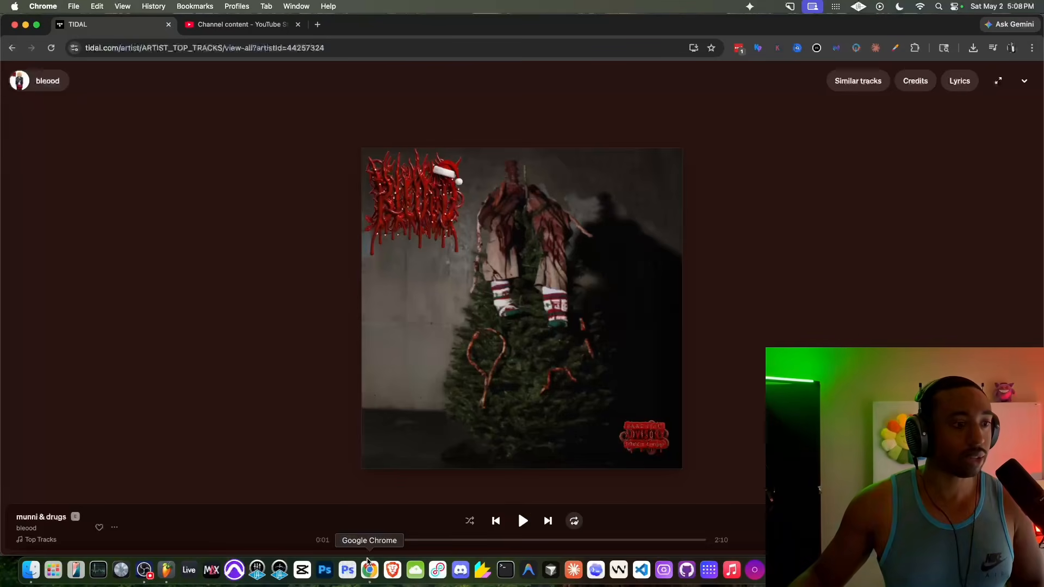
click(523, 521)
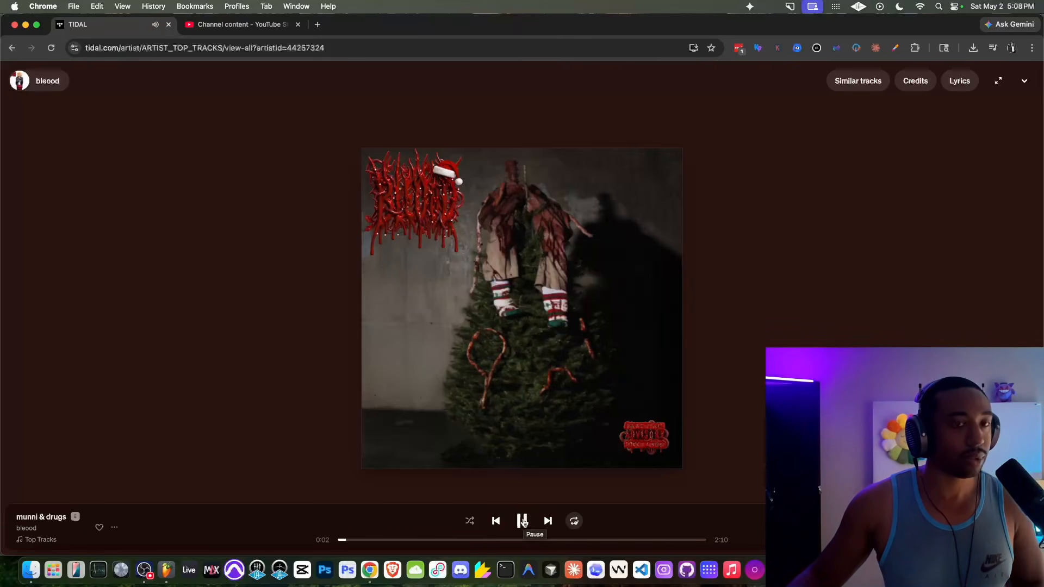
click(522, 521)
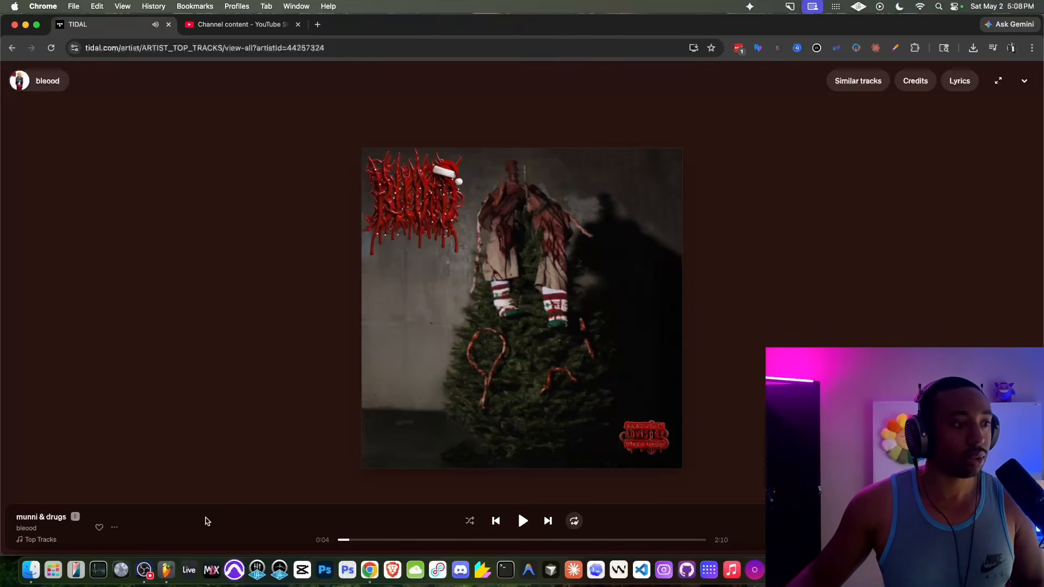
- Switch to FL Studio, compare the saw and triangle waves on oscillator 1, and set it to triangle
click(166, 570)
click(310, 175)
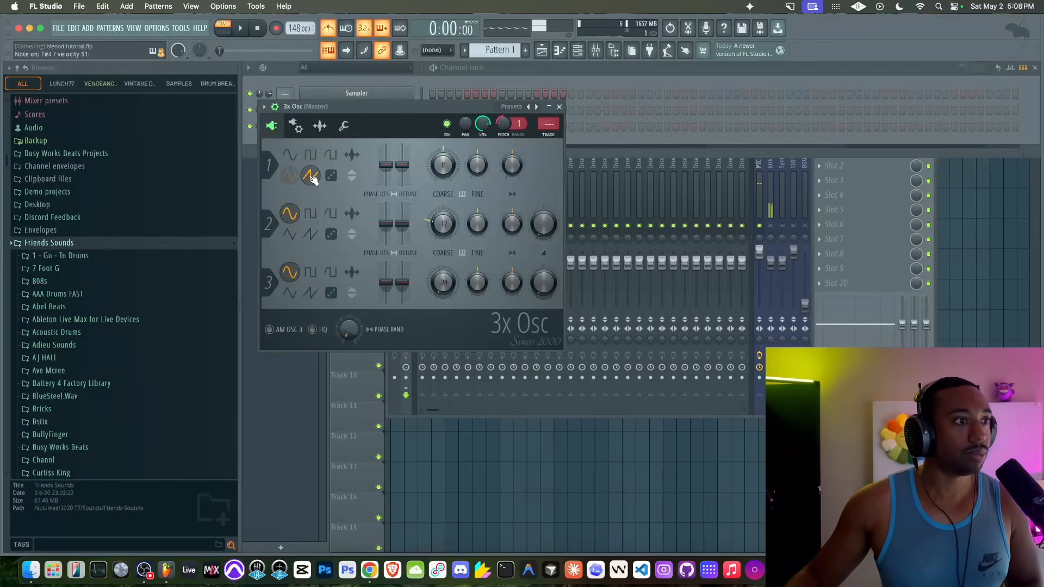
click(291, 177)
click(308, 176)
click(292, 177)
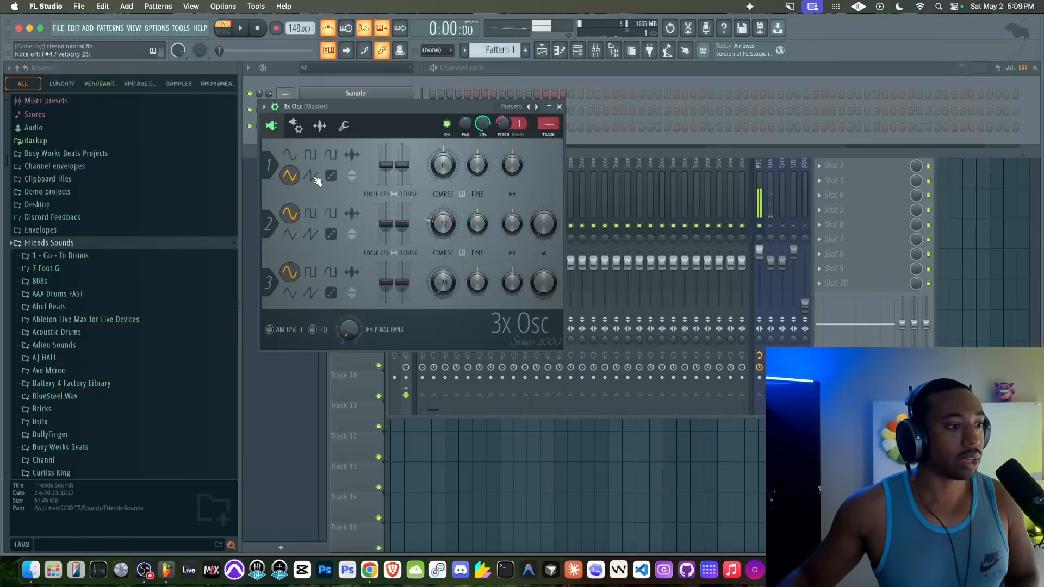
- Replay the reference track from its start in Chrome, and return to FL Studio
click(370, 570)
click(339, 541)
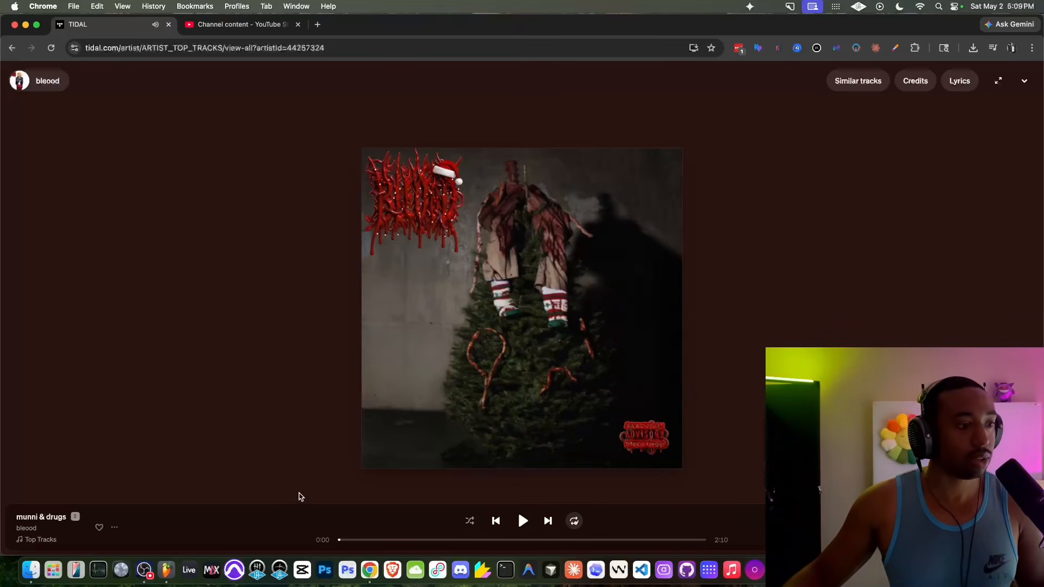
click(166, 570)
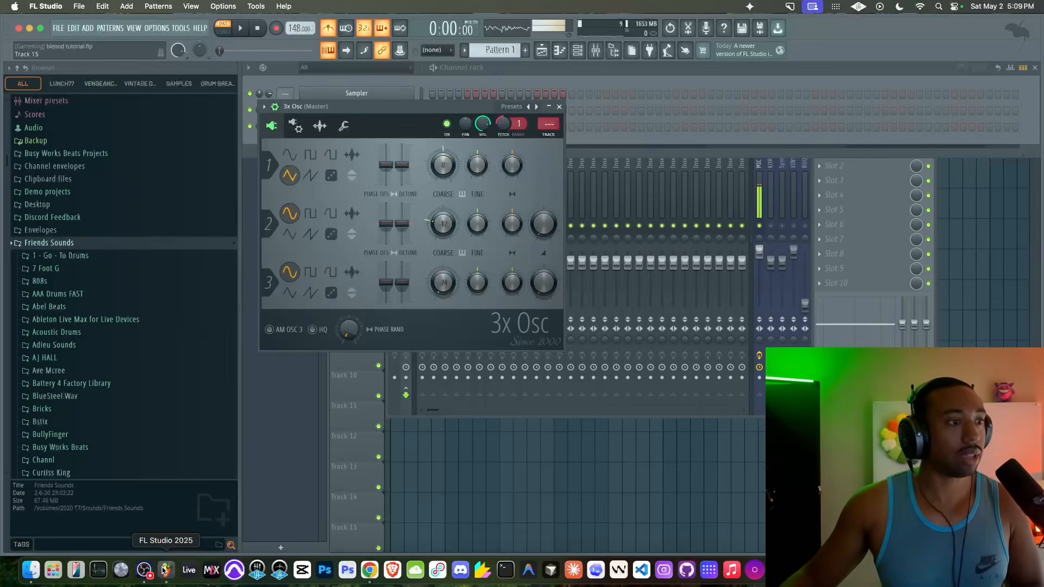
- Add a subtle sine-wave pitch LFO to the 3x Osc by removing its attack and adjusting its speed and amount
click(295, 127)
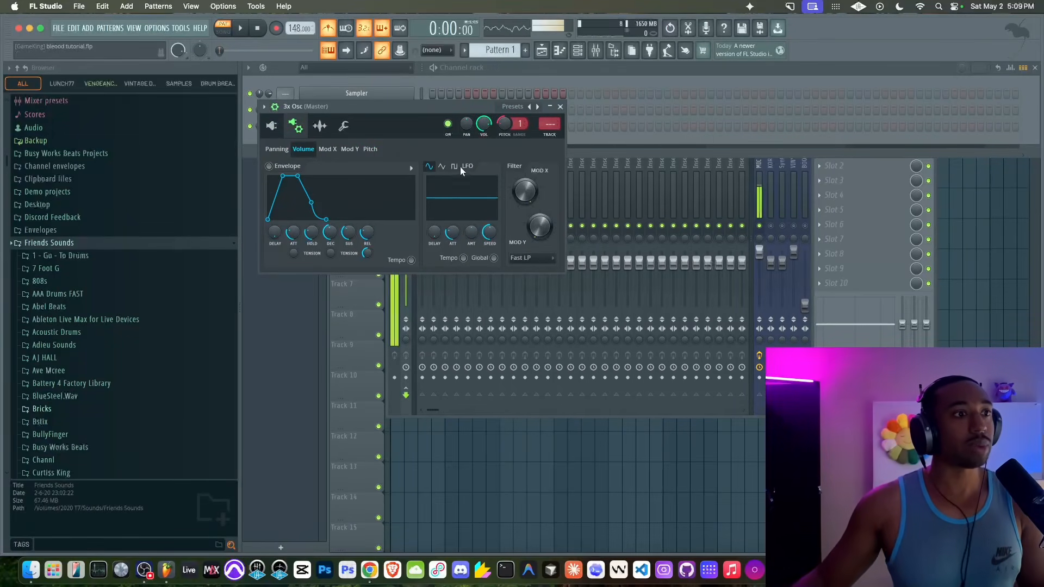
click(369, 149)
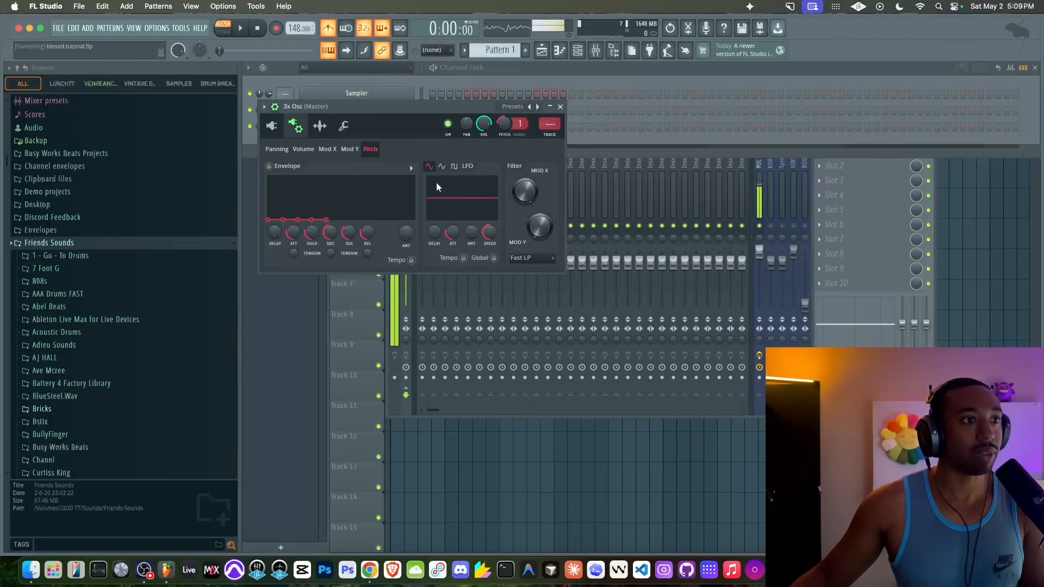
mouse_move(474, 231)
mouse_down()
mouse_move(472, 220)
mouse_move(491, 236)
mouse_up()
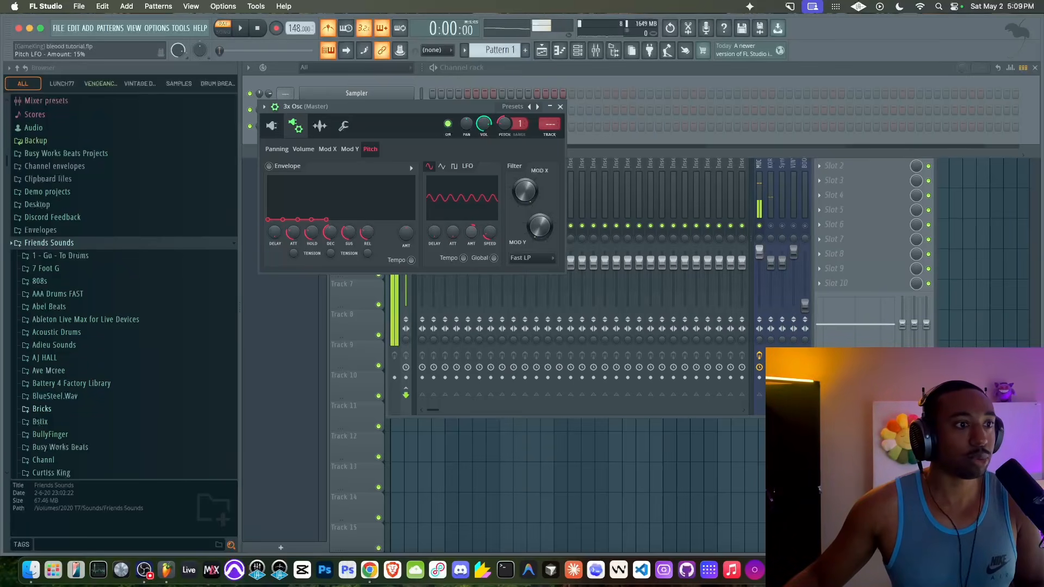
drag(472, 233, 472, 236)
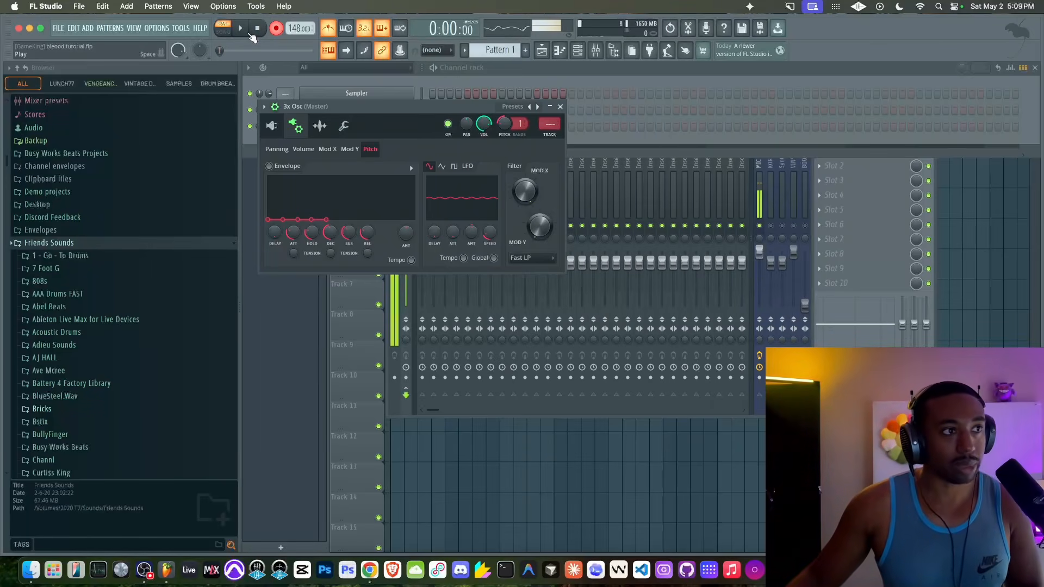
- Record a short melody into Pattern 1 with the 3x Osc and set the pitch LFO amount to 3%
click(250, 32)
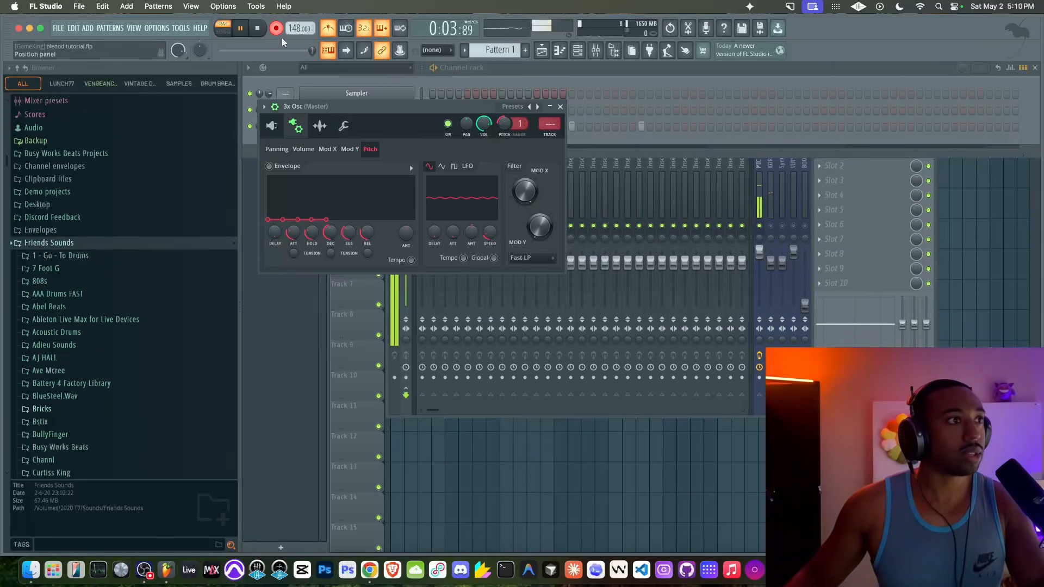
key(space)
drag(469, 228, 468, 226)
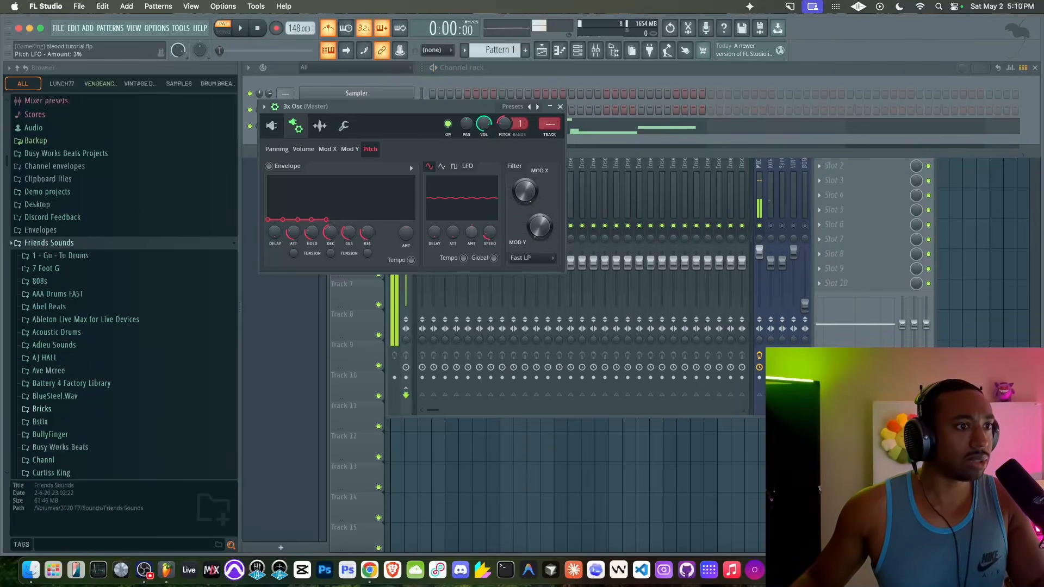
- Play back the recorded melody and delete the stray short F4 note at bar 2 in the piano roll
key(space)
click(560, 107)
click(542, 127)
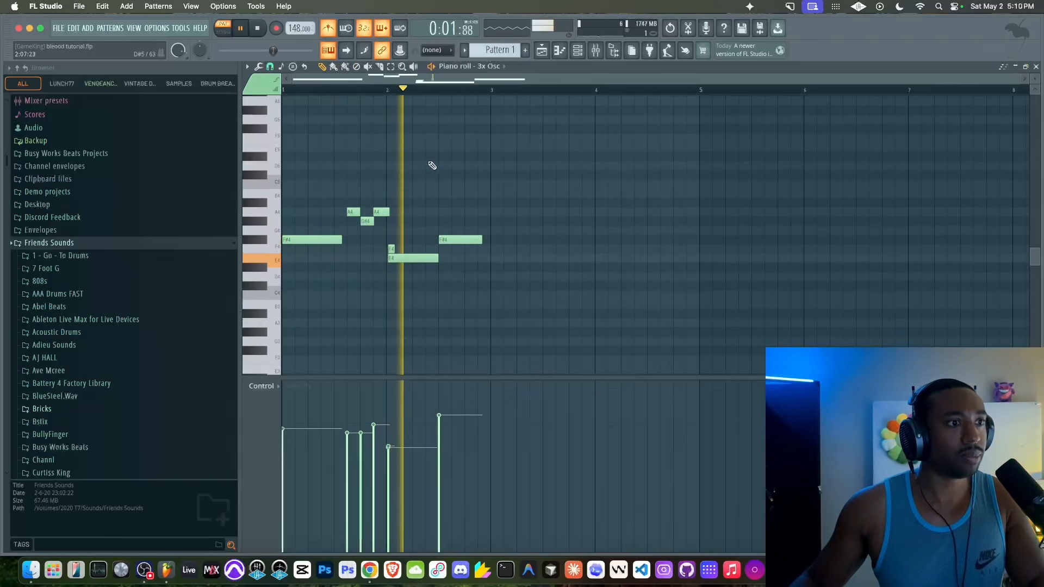
right_click(392, 248)
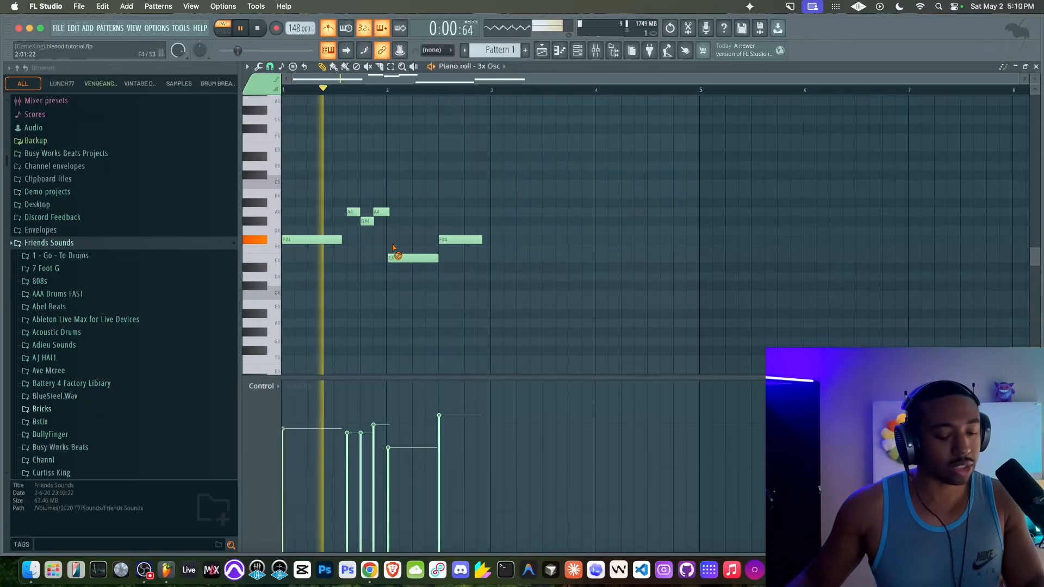
- Turn on Mono in the 3x Osc channel's polyphony settings and play the pattern to hear the change
click(575, 55)
key(space)
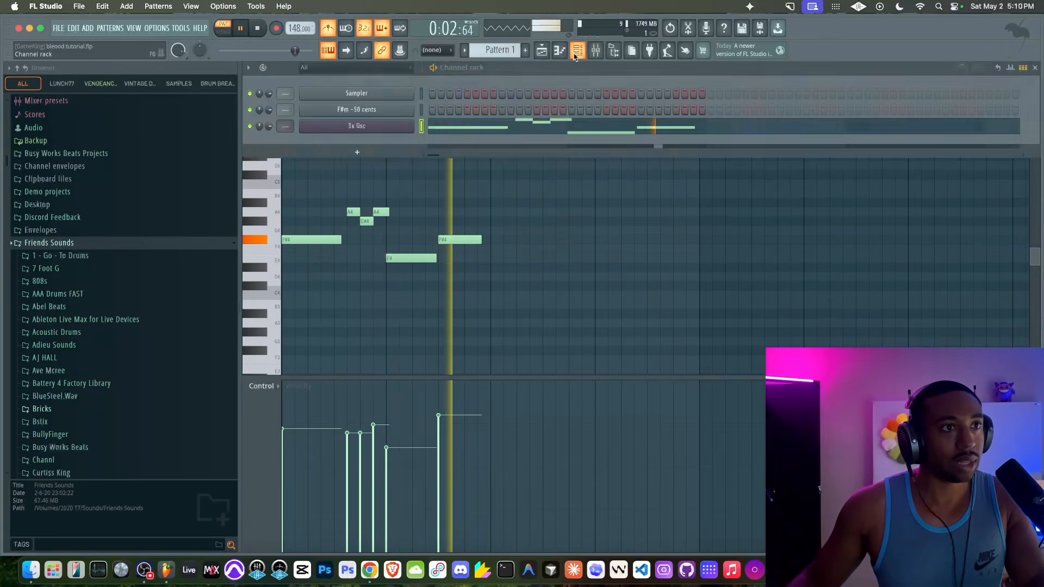
click(350, 125)
click(347, 126)
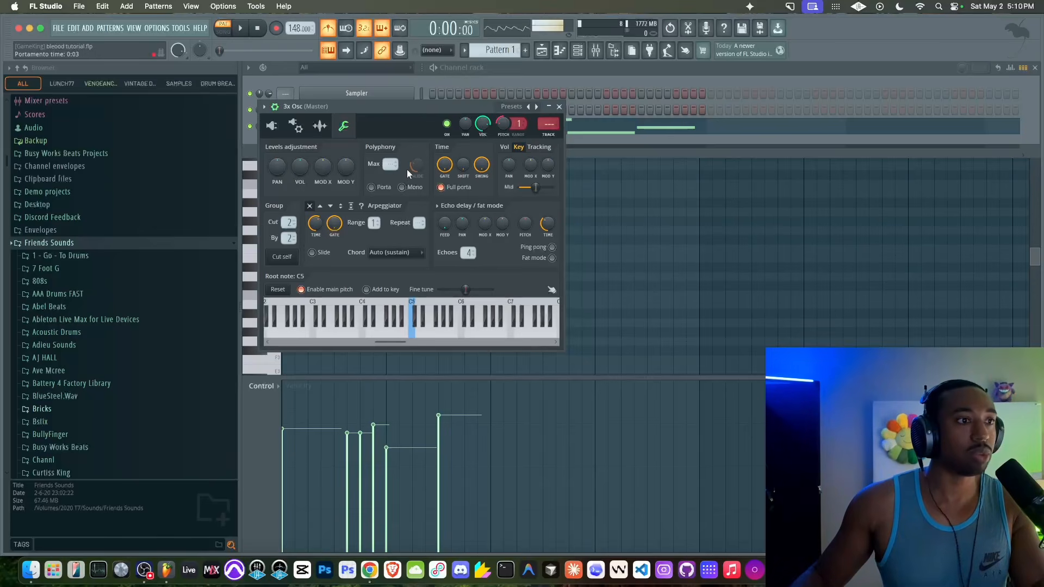
click(402, 187)
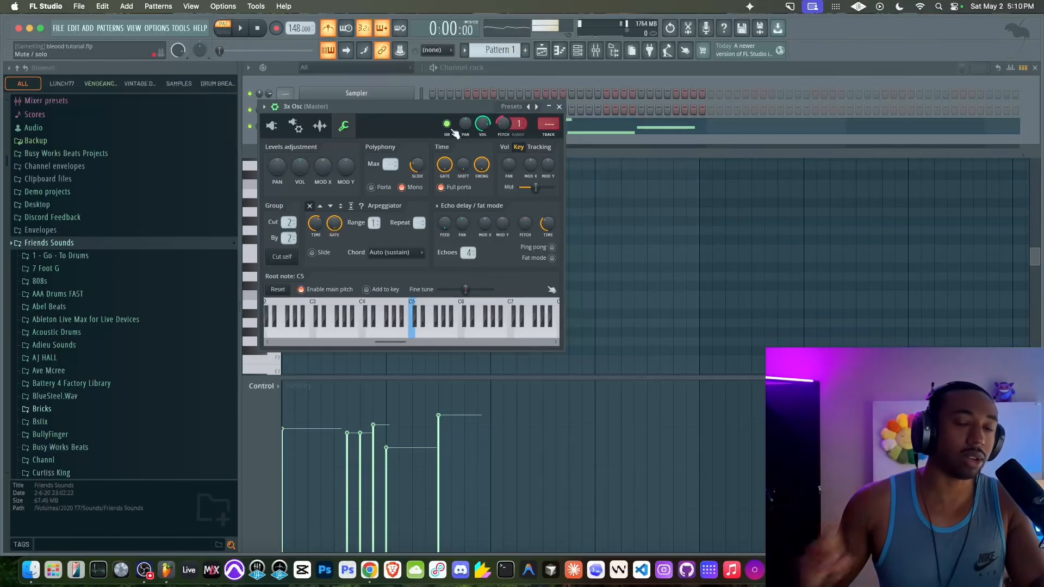
key(space)
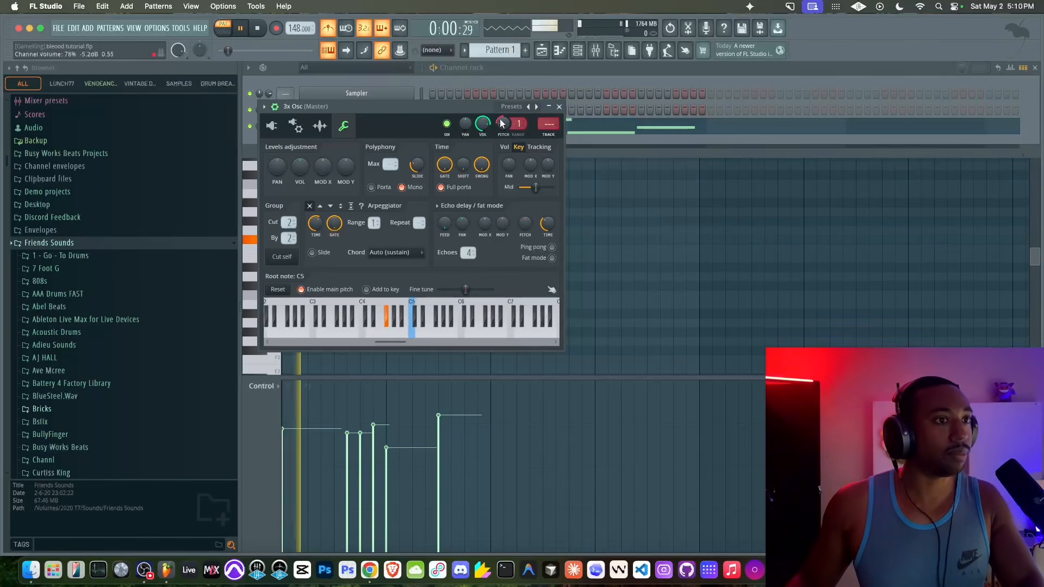
- Lengthen the first F#4, the E4 and the final F#4 notes in the piano roll to close the gaps, and play the melody
click(559, 107)
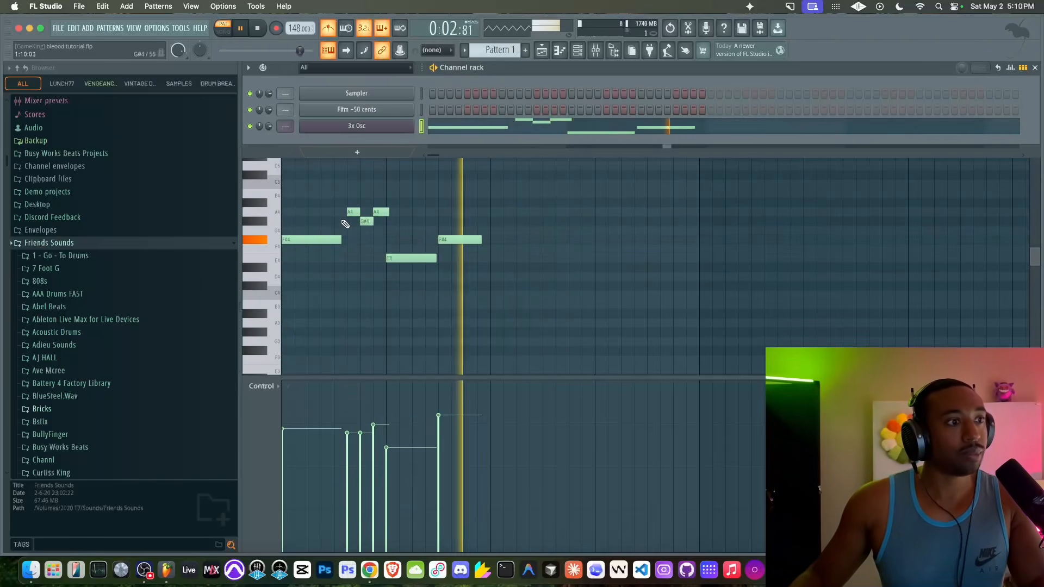
click(342, 240)
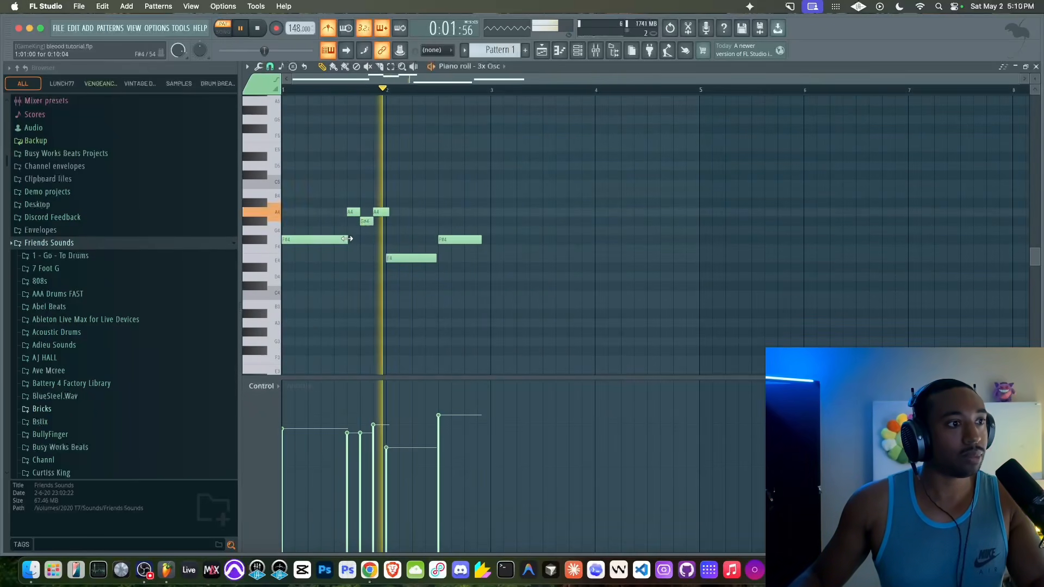
drag(437, 257, 443, 256)
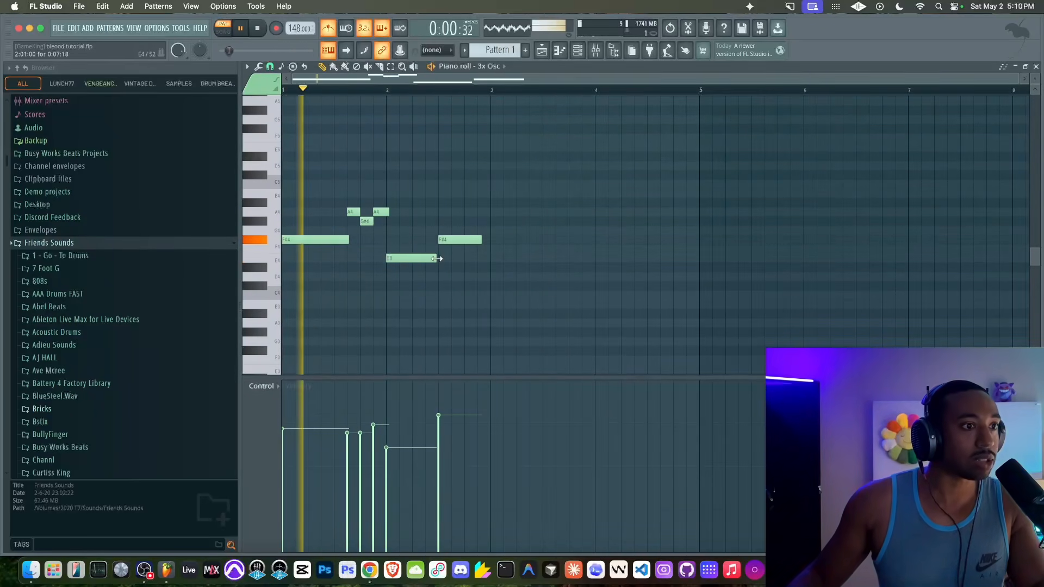
key(space)
drag(481, 240, 489, 239)
key(space)
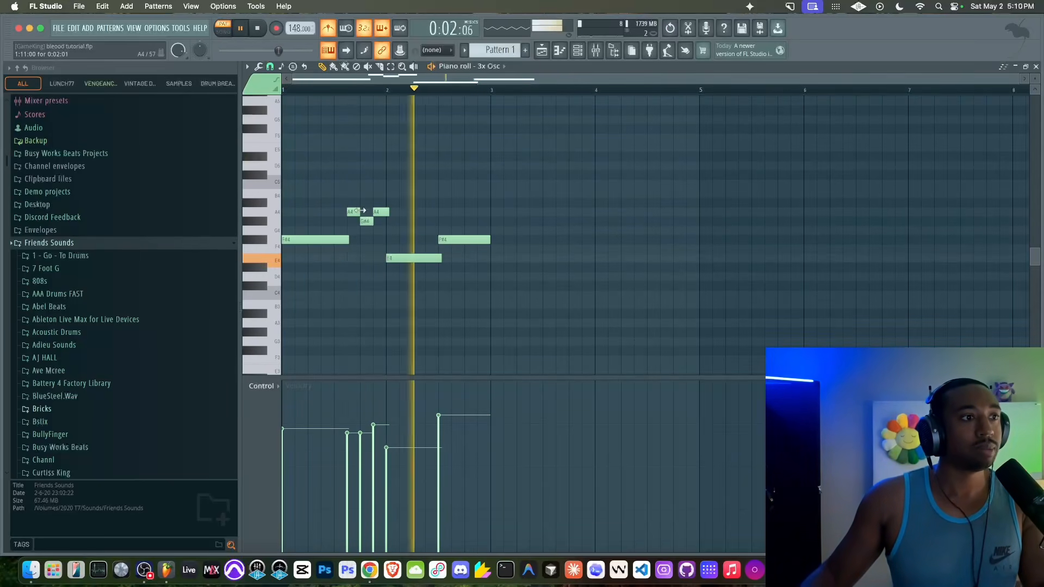
key(space)
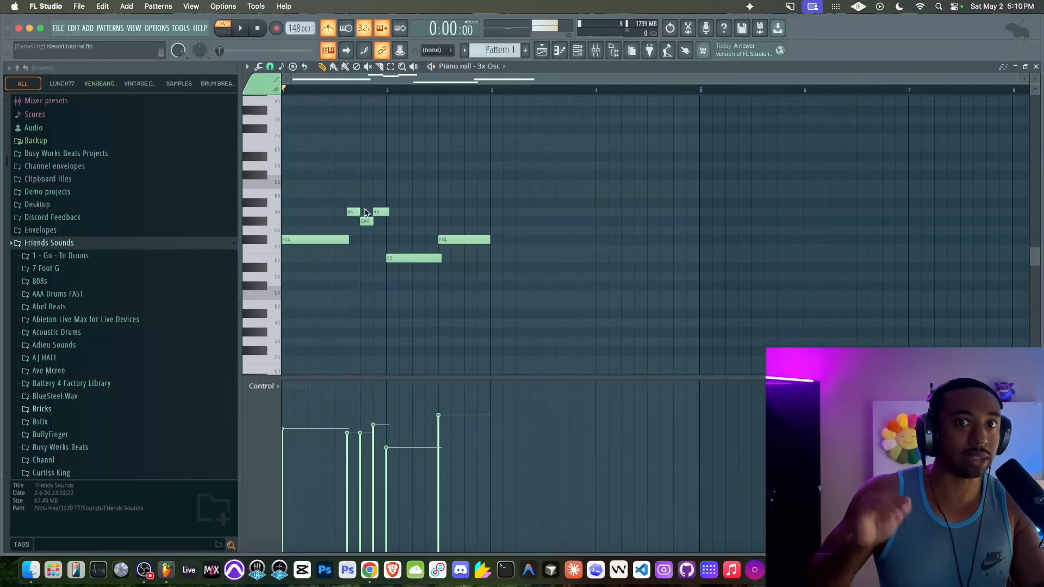
key(space)
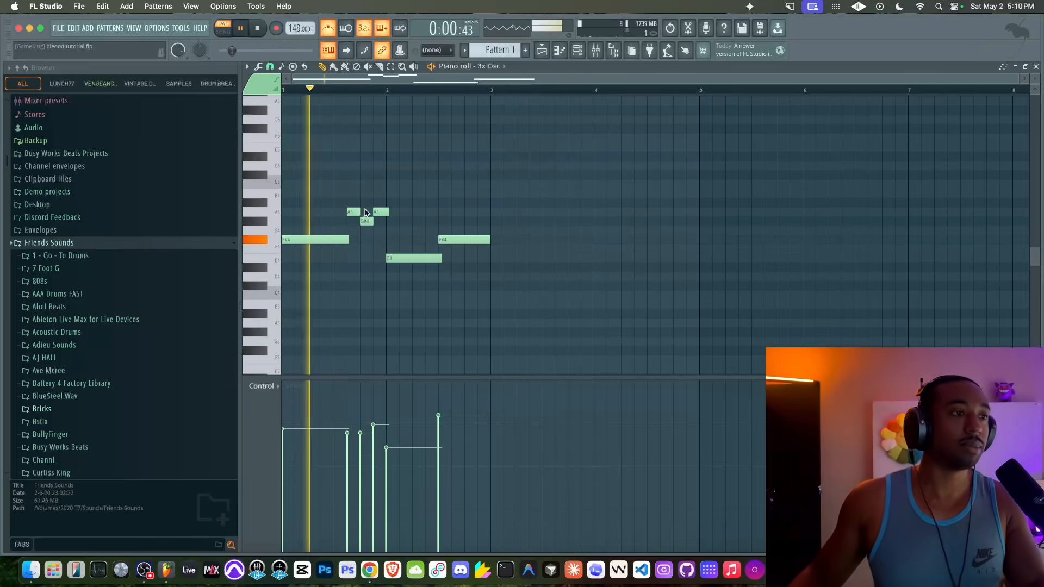
key(space)
- Switch to TIDAL in Chrome and listen to the opening of "munni & drugs" from the start
click(370, 570)
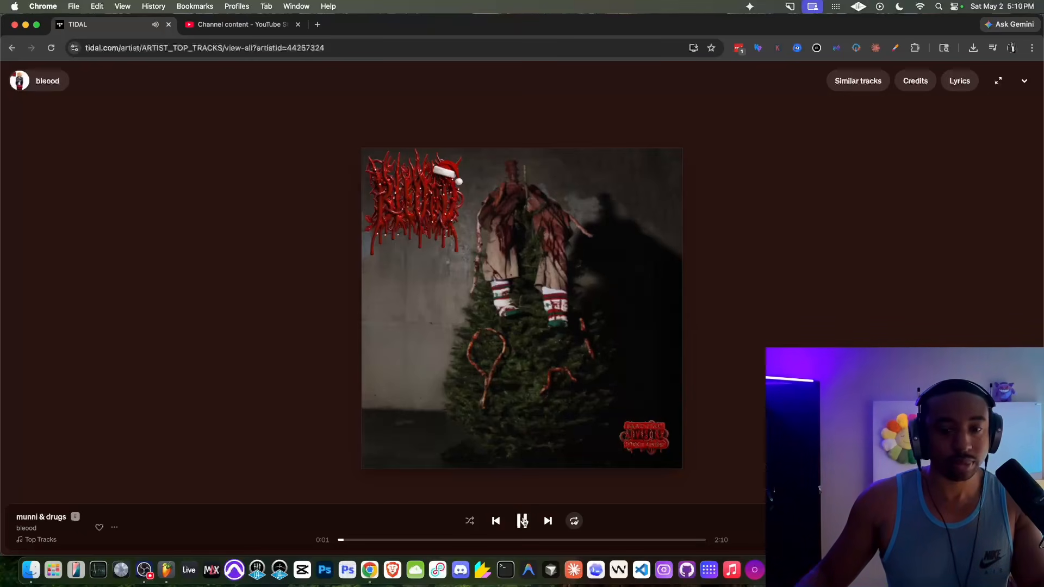
click(336, 540)
click(496, 522)
click(410, 519)
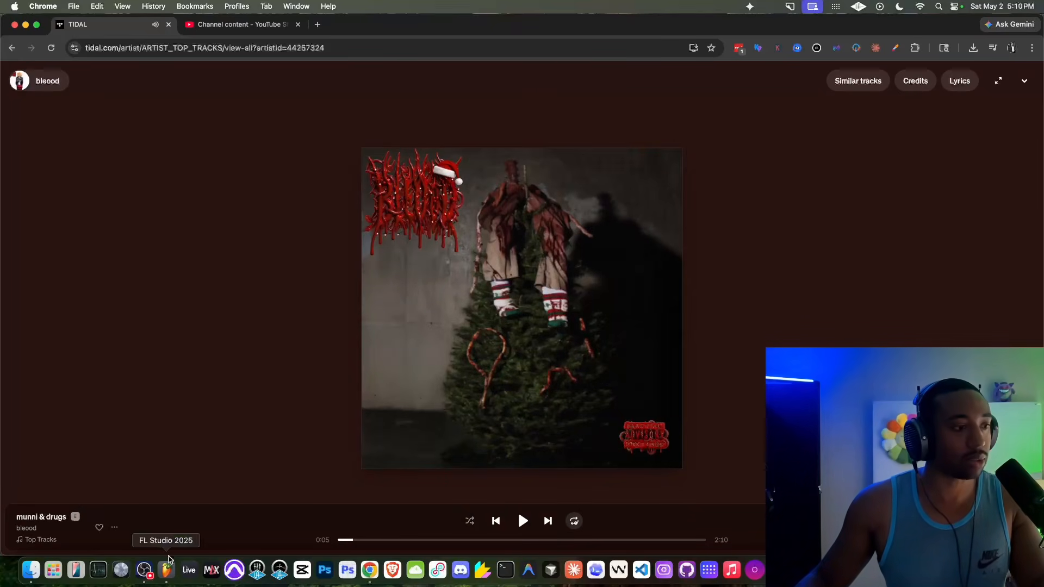
- Return to FL Studio and duplicate the two-bar melody so that the copy fills bars 3 and 4
click(166, 570)
key(ctrl+b)
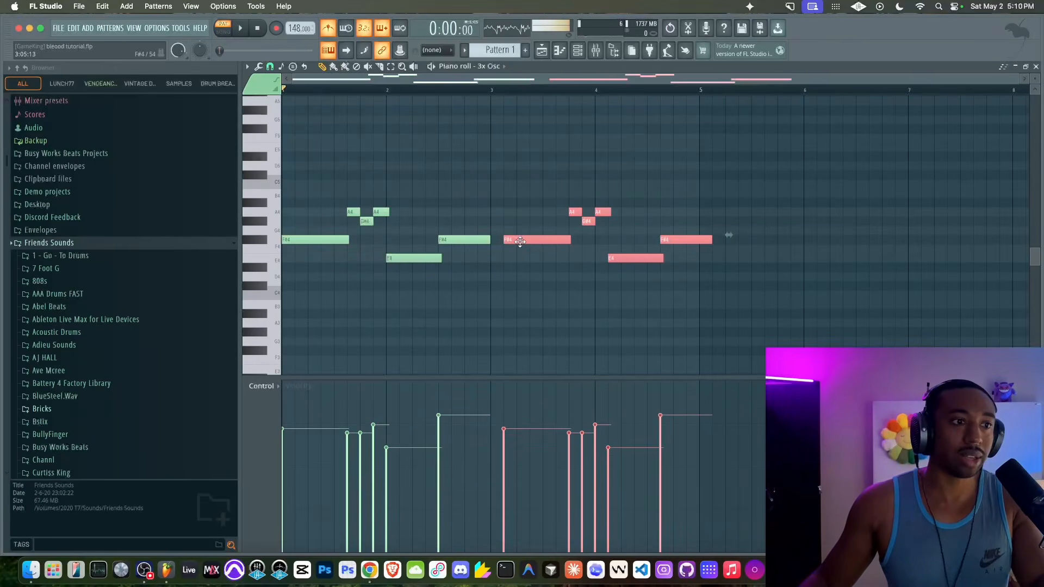
key(ctrl+d)
key(space)
- Raise the first F#4 note of bar 3 to C#5
click(521, 240)
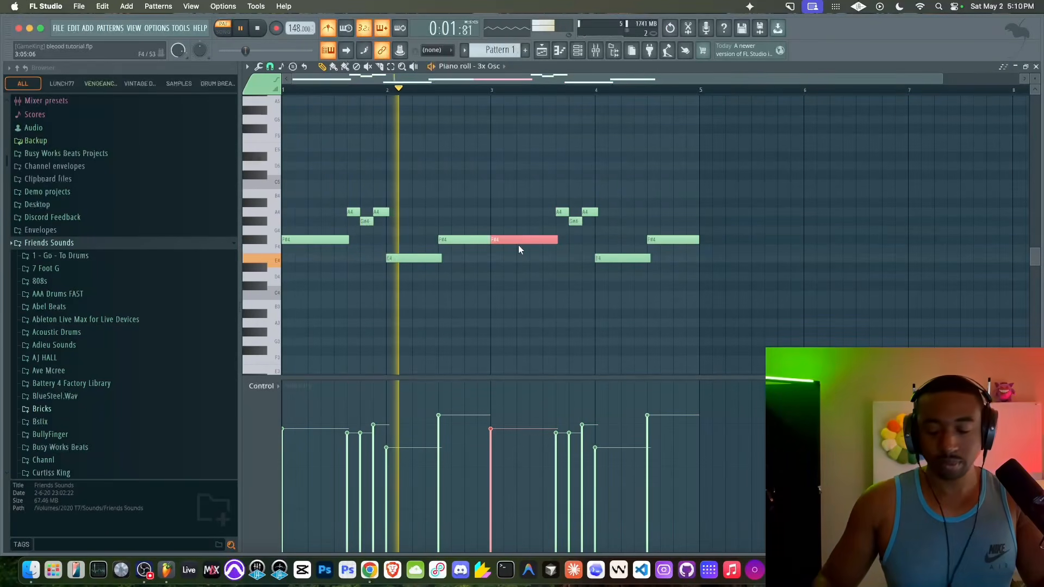
key(ctrl+Up)
key(space)
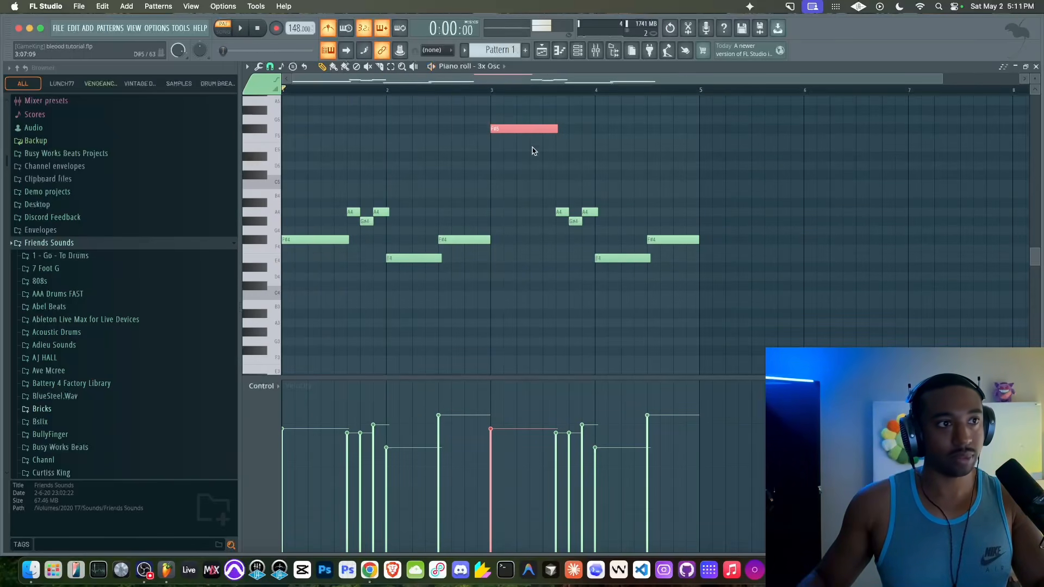
click(262, 176)
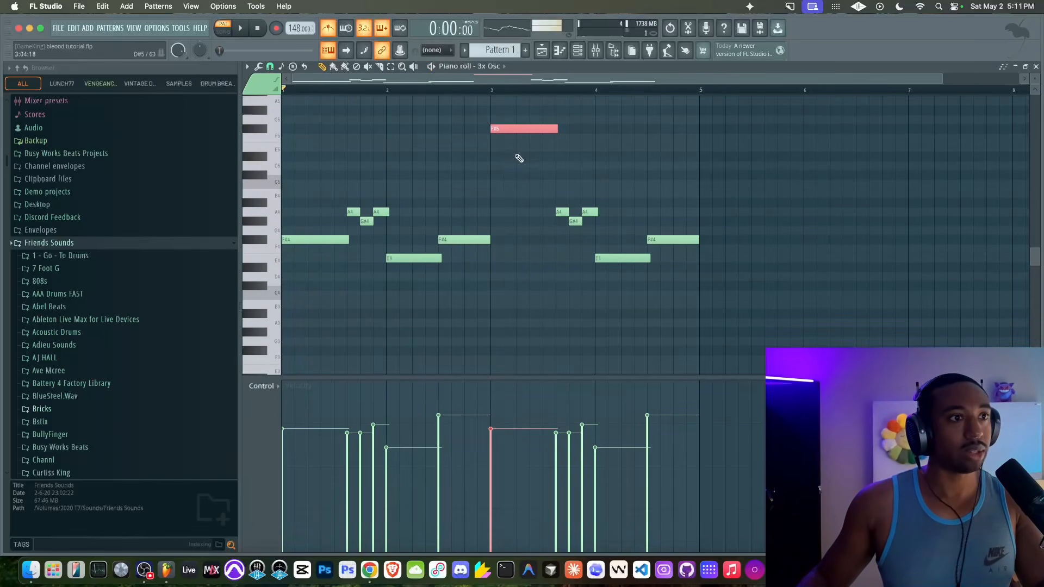
drag(510, 128, 510, 179)
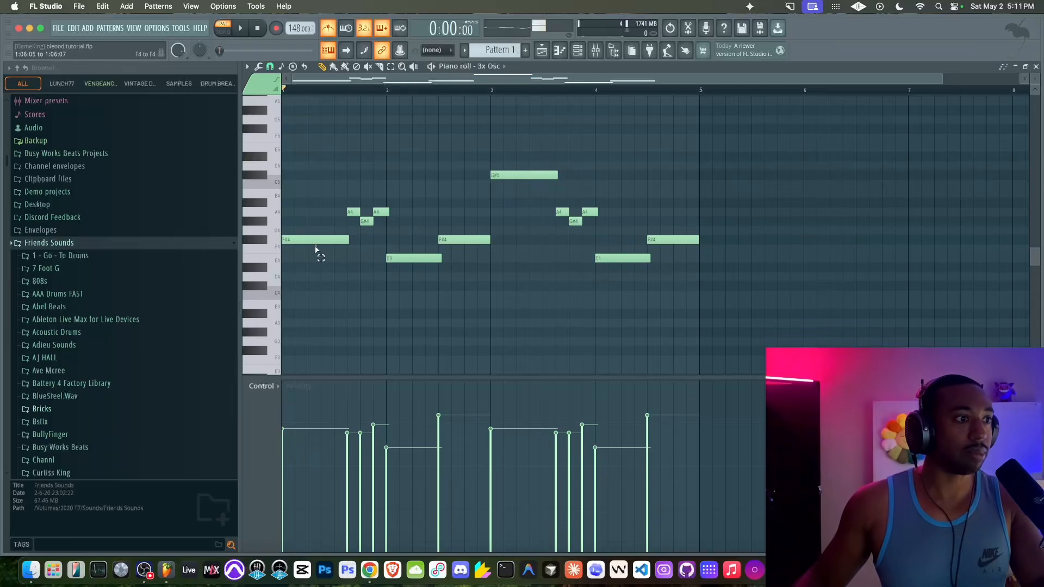
- Demonstrate the interval by copying bar 1's first F#4 note seven semitones up to C#5, and delete the copy
mouse_move(304, 240)
mouse_down()
mouse_move(320, 239)
mouse_move(301, 239)
mouse_up()
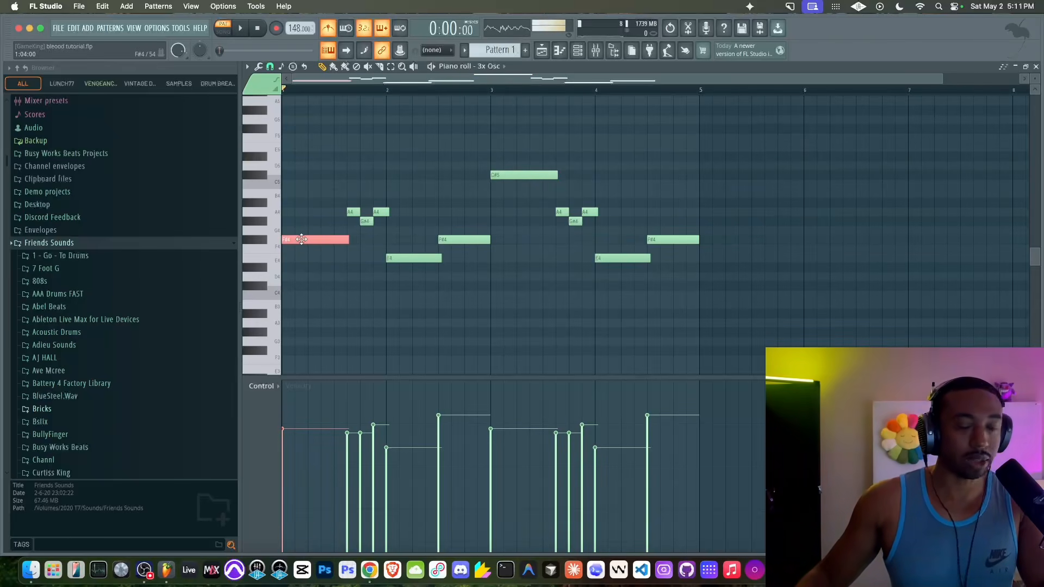
key(shift+Up)
key(shift+Up)
key(shift+Up)
key(shift+Up)
key(shift+Up)
key(shift+Up)
key(shift+Up)
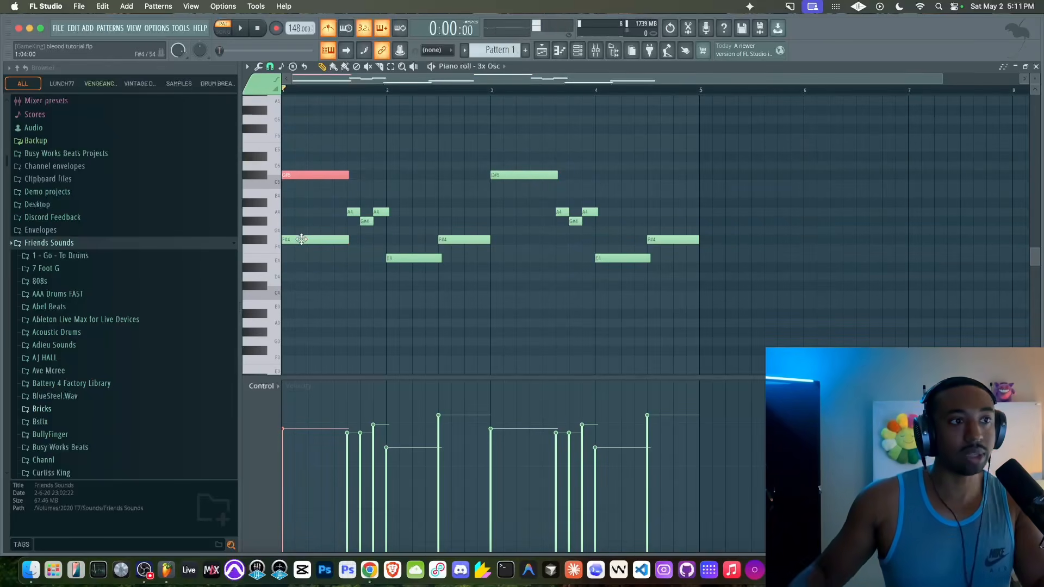
key(Delete)
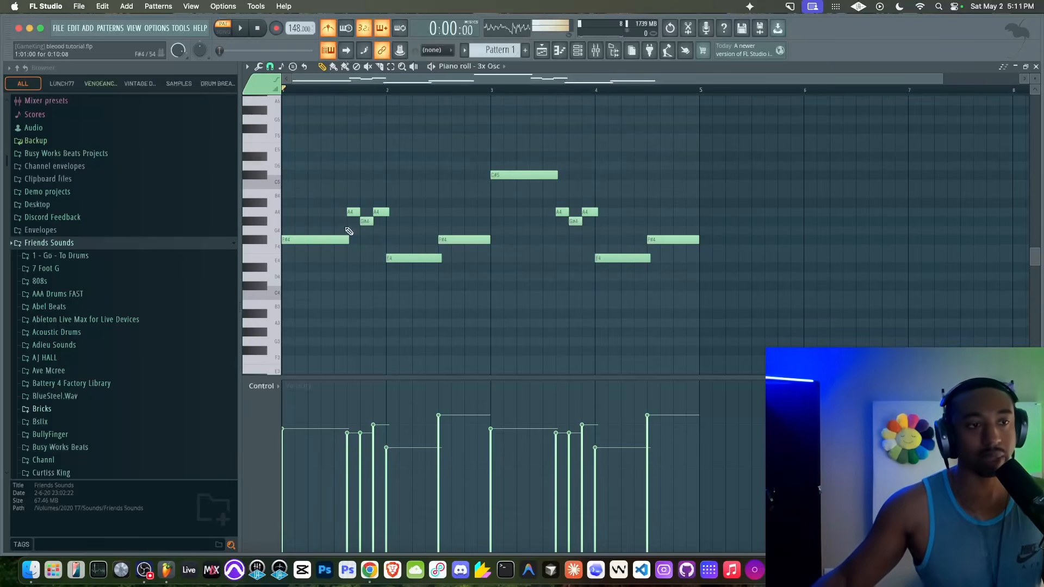
- Compare the four-bar melody with the opening of "munni & drugs" in TIDAL by playing each in turn
key(space)
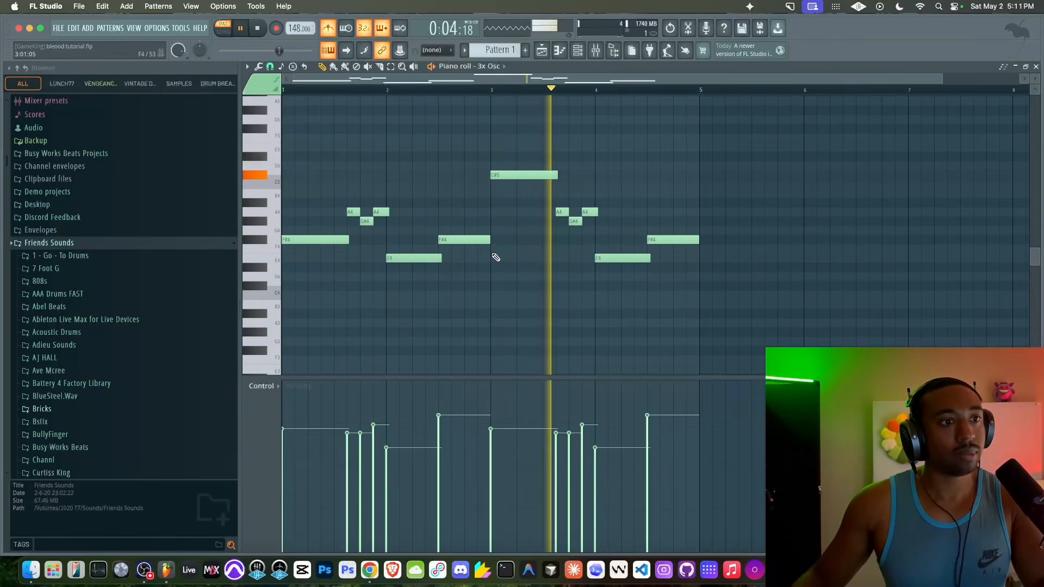
key(space)
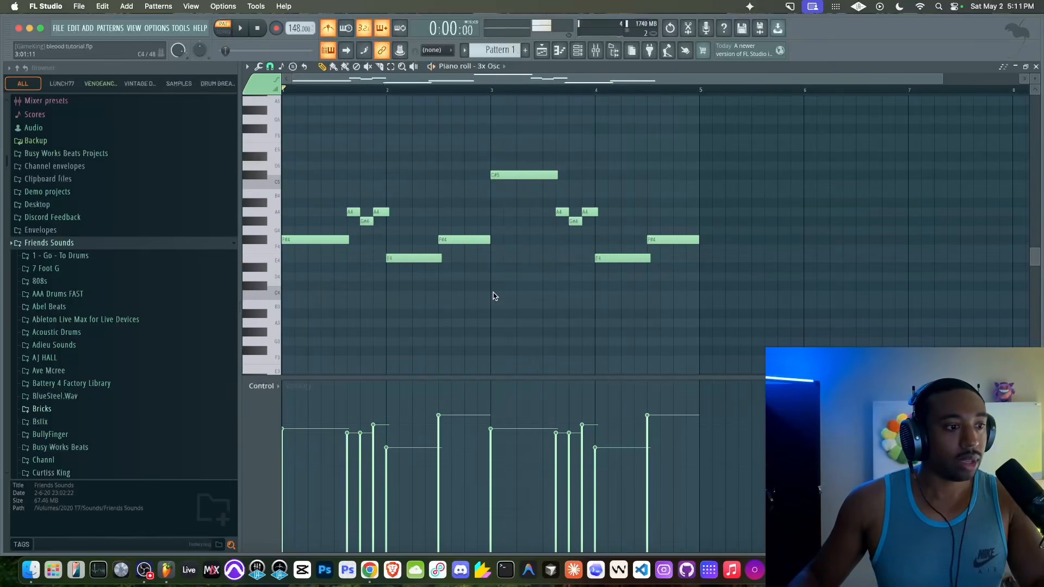
click(370, 570)
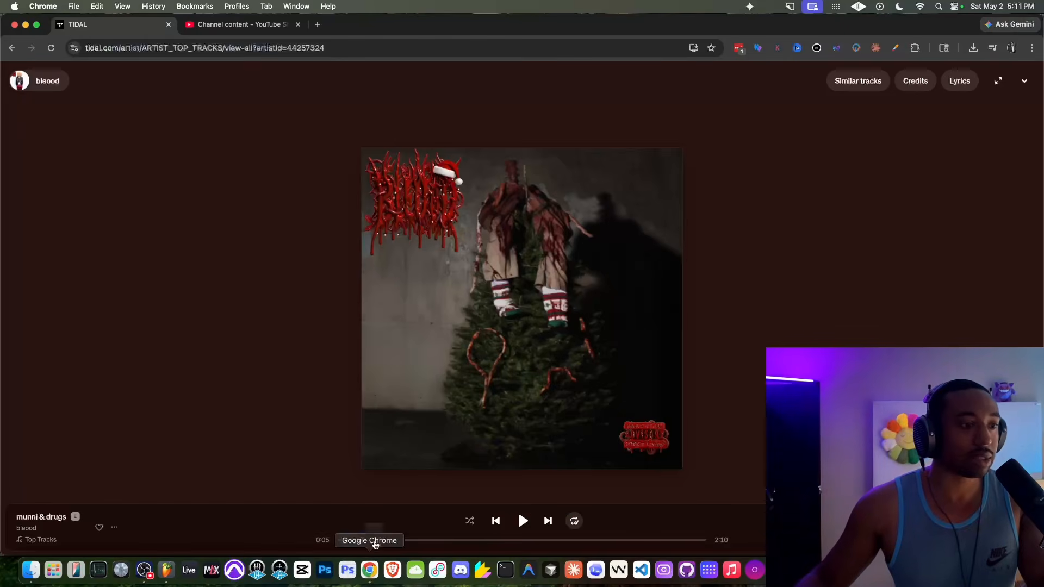
drag(350, 541, 333, 544)
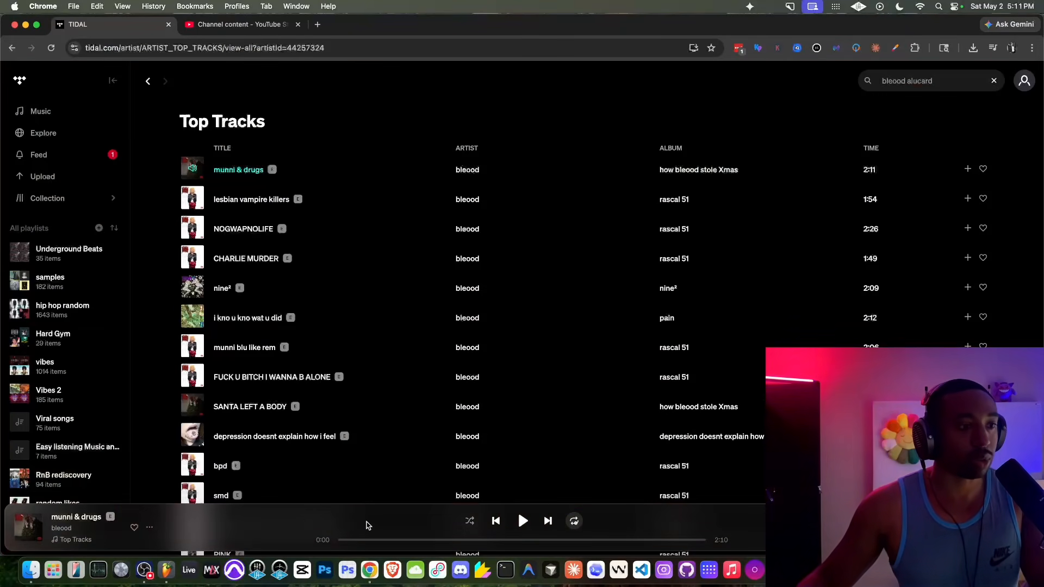
click(367, 525)
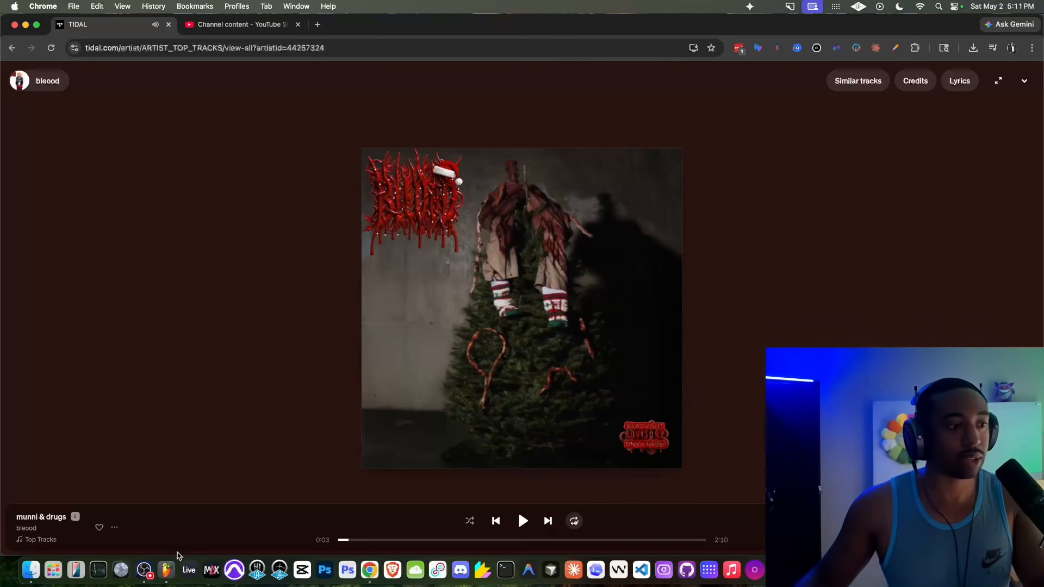
click(166, 569)
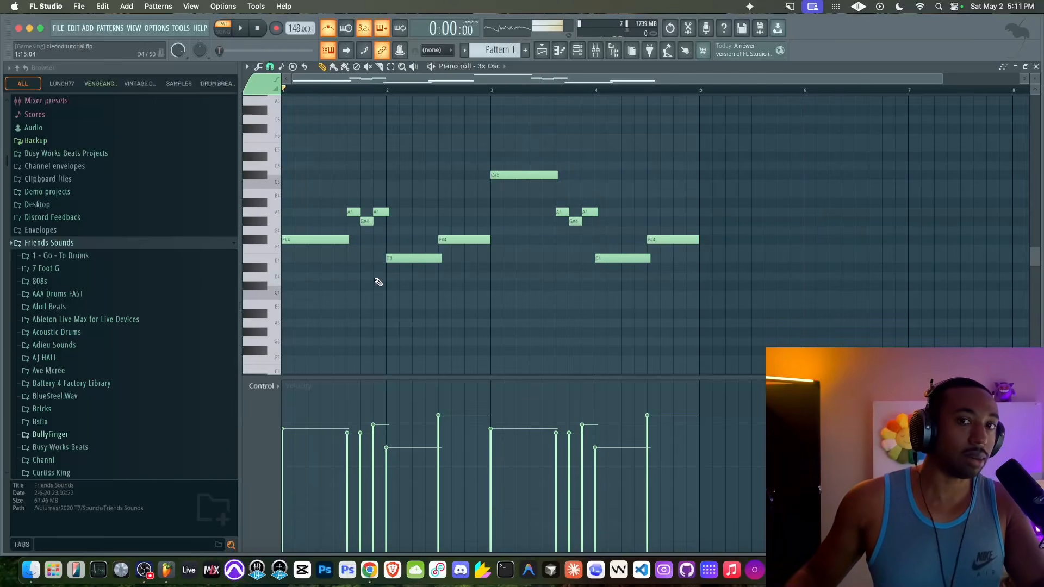
key(space)
key(space)
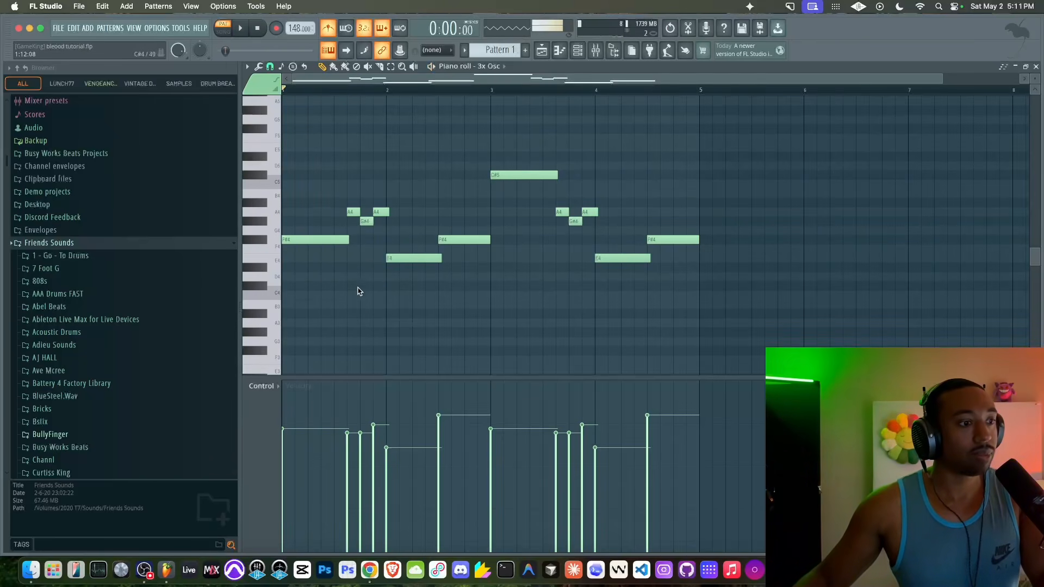
click(369, 569)
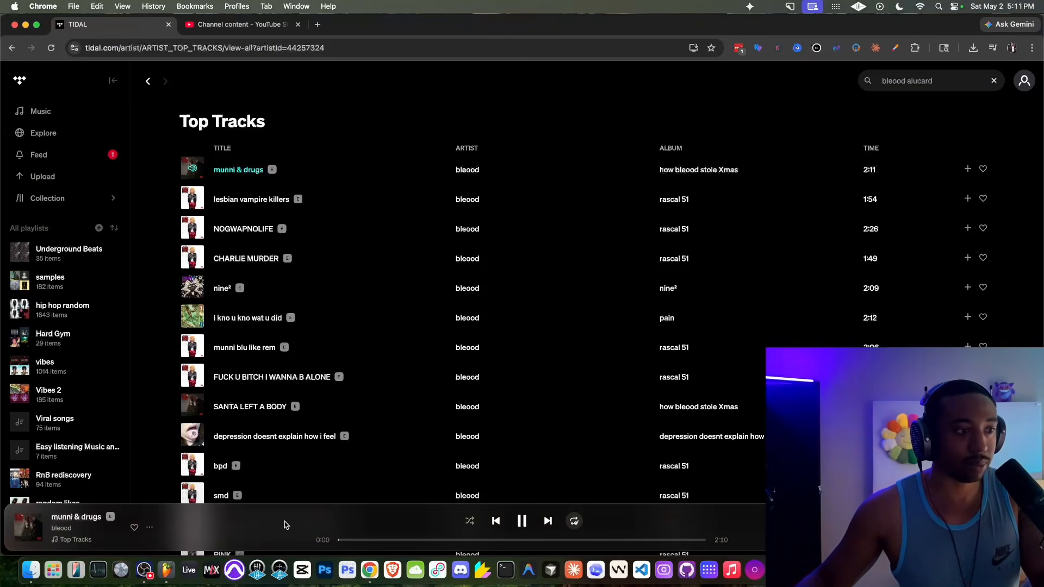
click(285, 525)
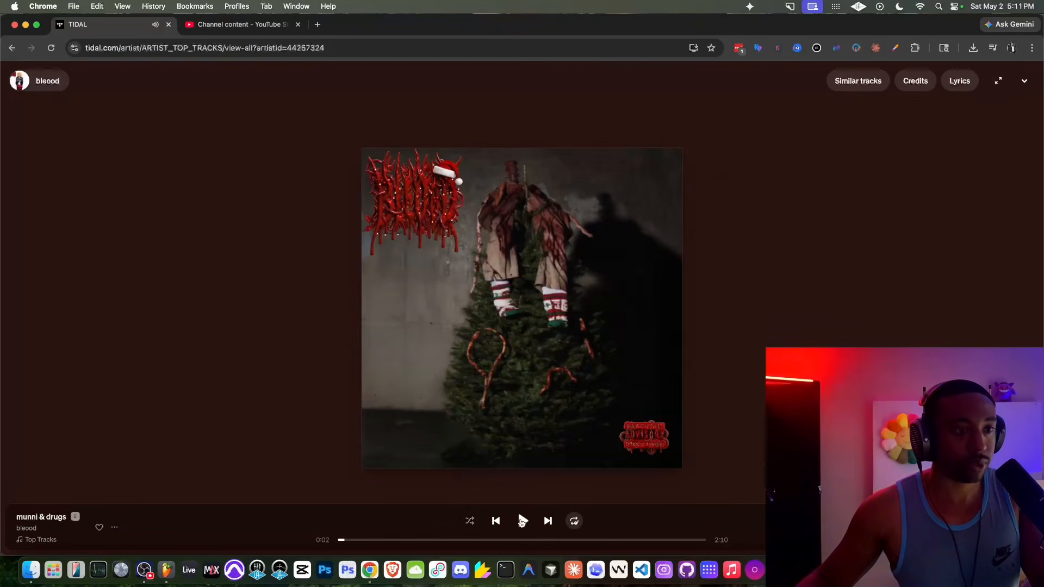
- Back in FL Studio, shorten bar 1's opening F#4 note to half a bar and play the pattern
click(166, 569)
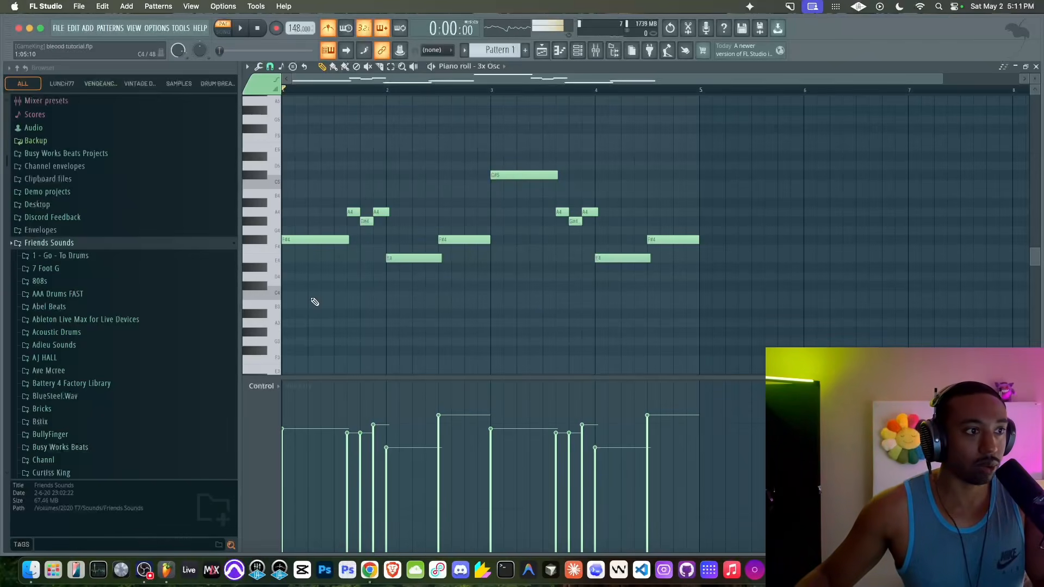
mouse_move(348, 242)
mouse_down()
mouse_move(324, 240)
mouse_move(338, 241)
mouse_up()
key(space)
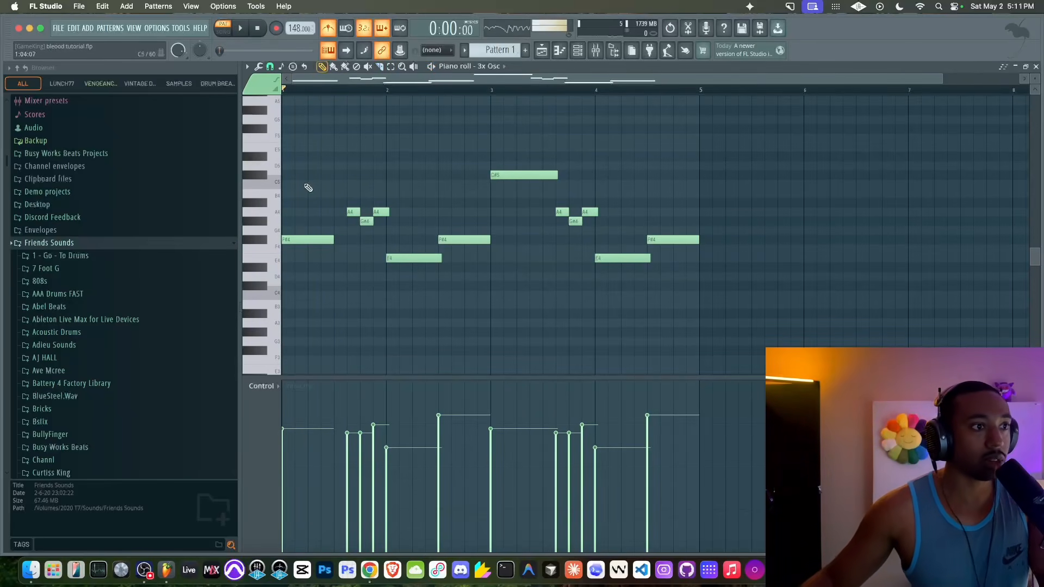
key(space)
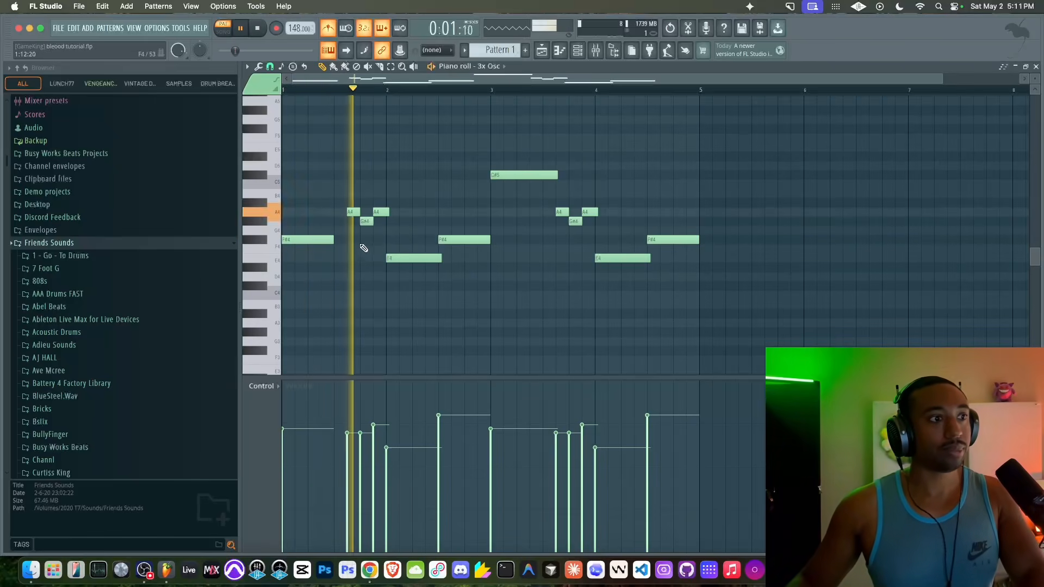
key(space)
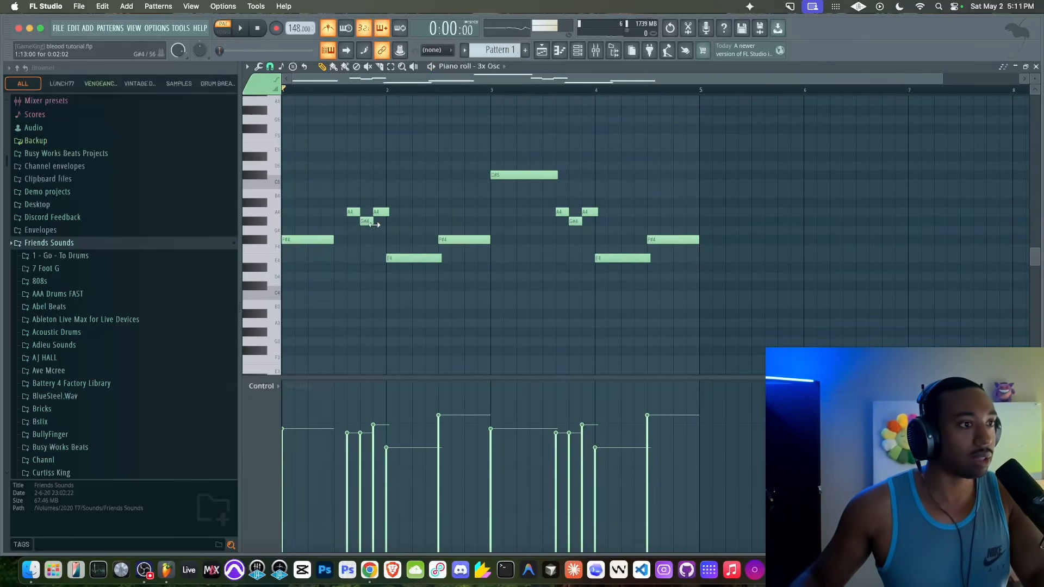
- Delete the G#4 note between the two A4 notes in bar 1 and play the pattern
click(366, 223)
right_click(366, 221)
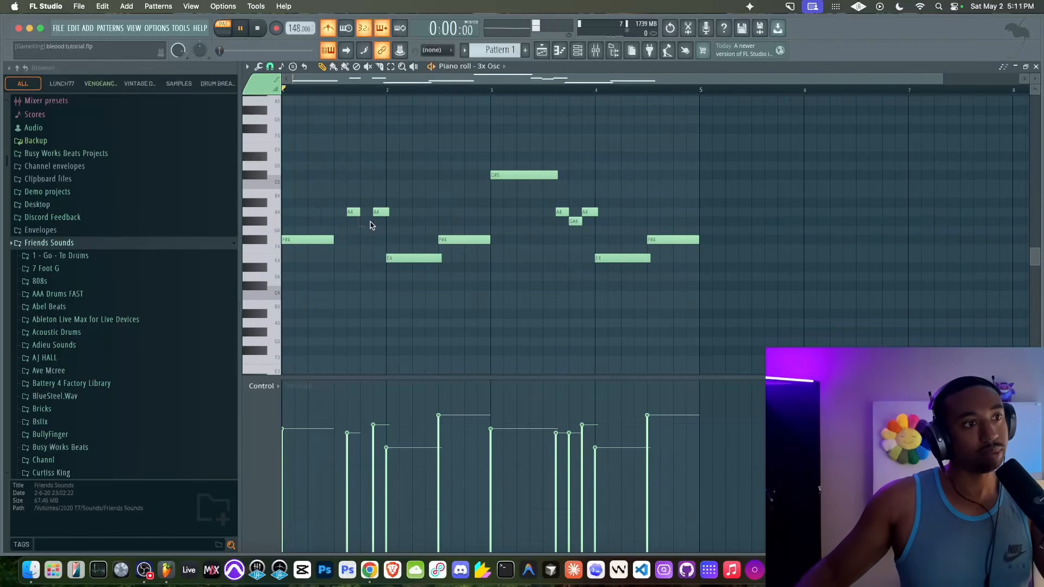
key(space)
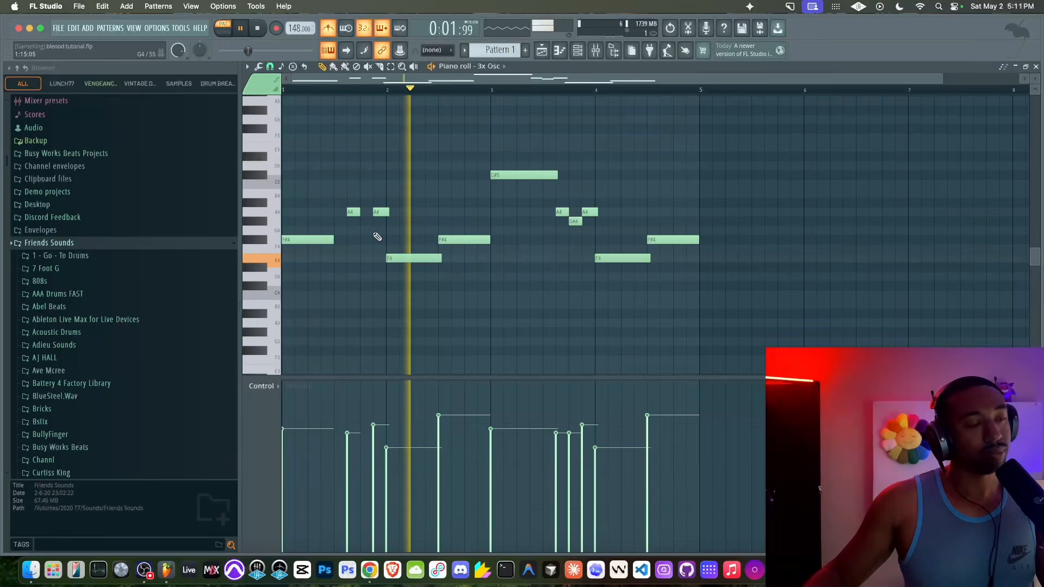
key(space)
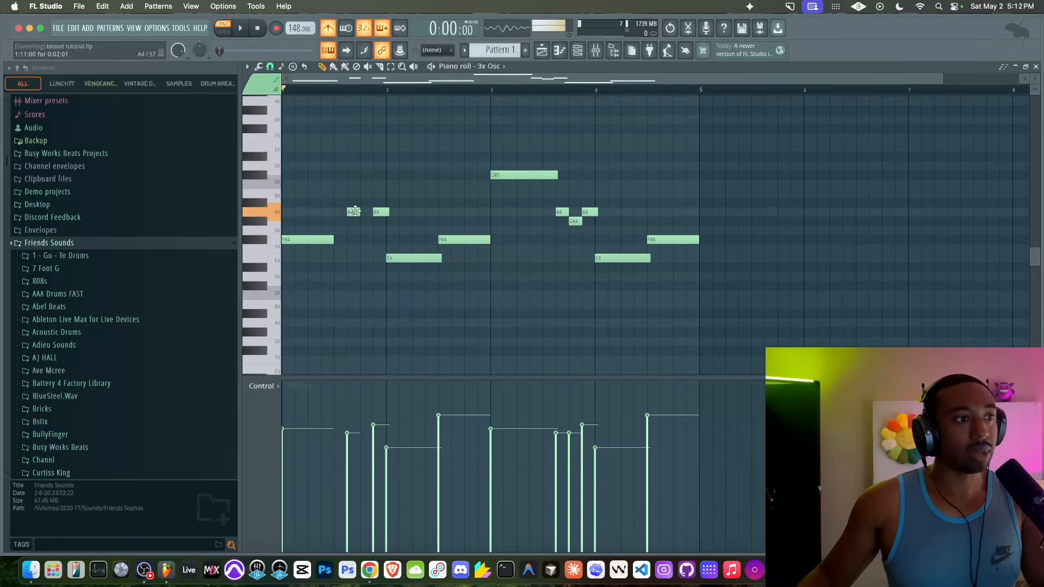
- Add a D4 slide note beneath bar 1's first A4, starting at 1:11:00 with a duration of 0:02:01, and play the pattern
click(353, 276)
double_click(354, 278)
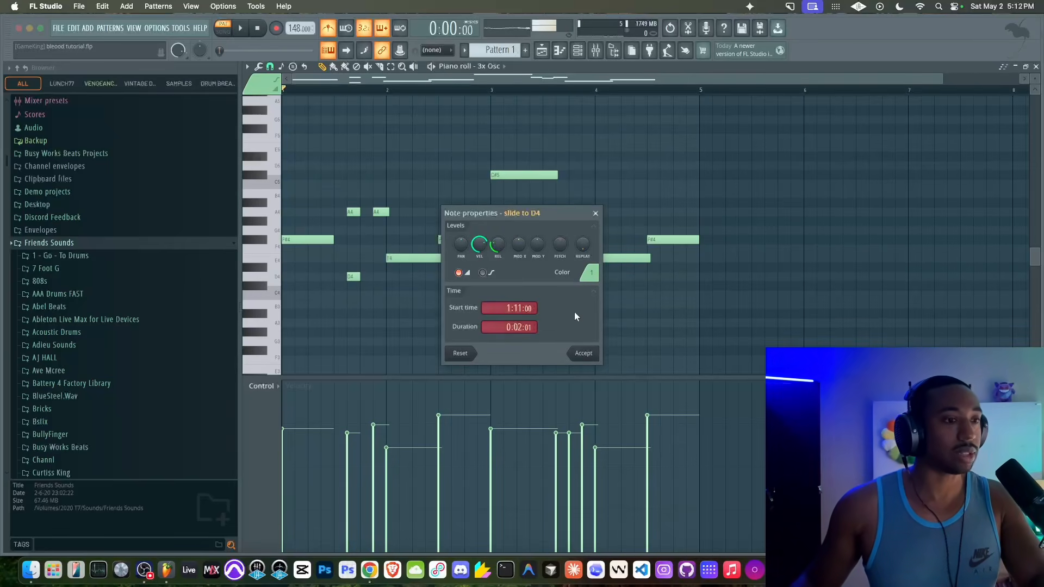
click(584, 353)
key(space)
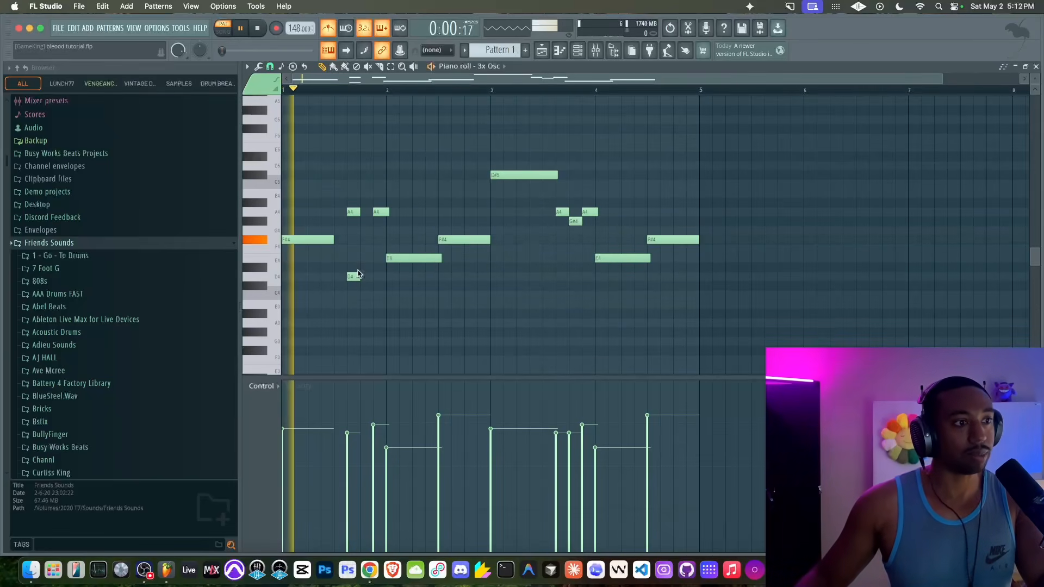
key(space)
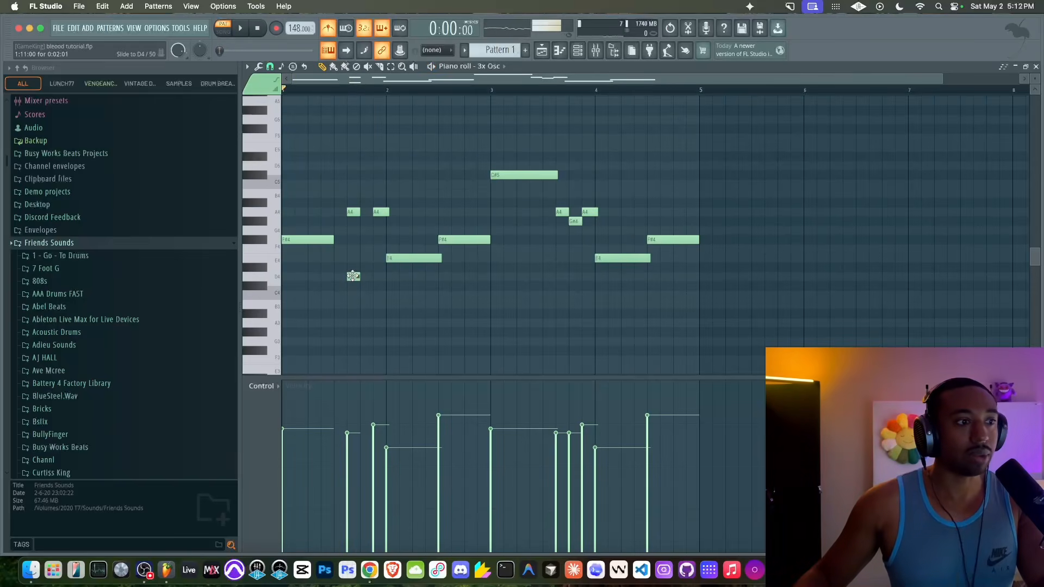
- Delete the D4 slide note beneath bar 1's first A4 and play the pattern
right_click(354, 277)
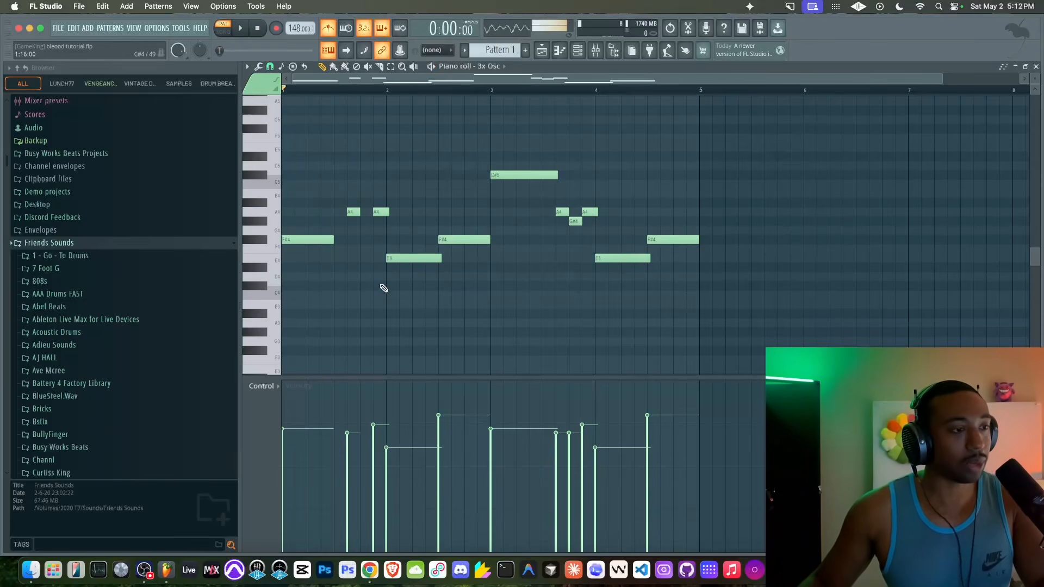
key(space)
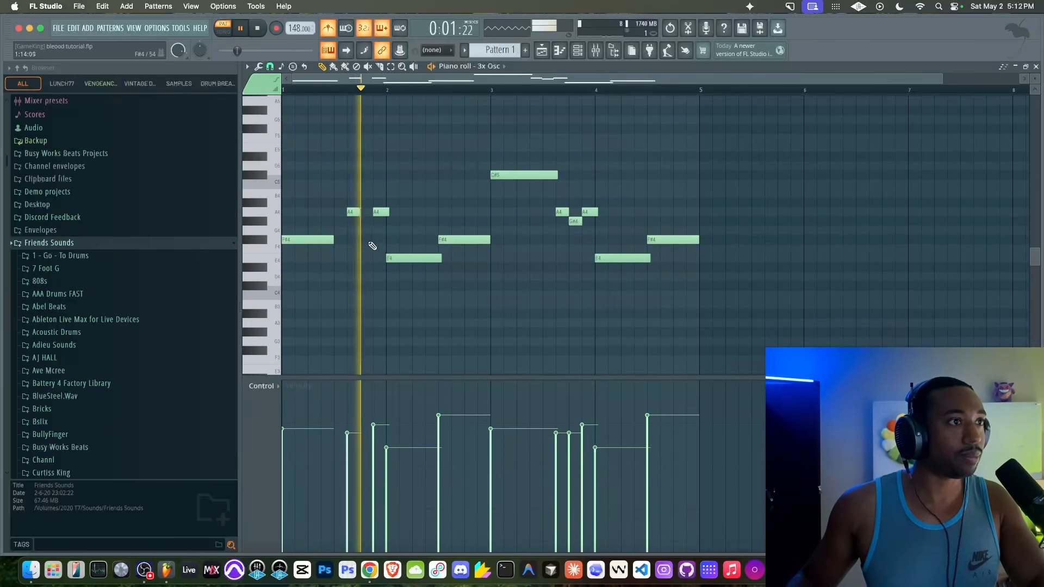
key(space)
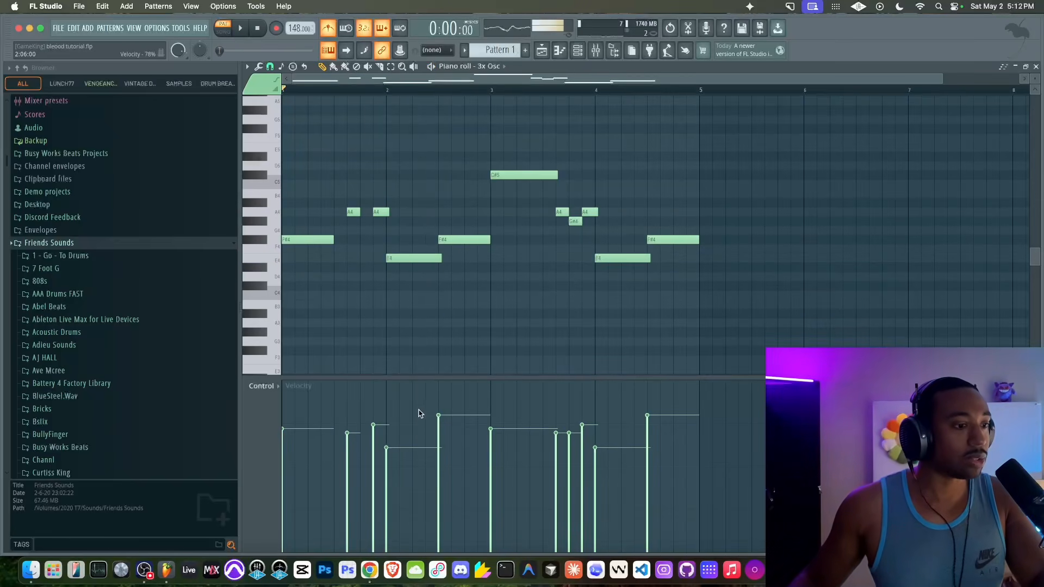
- Replay the opening of "munni & drugs" in TIDAL, then return to FL Studio and play the melody for comparison
click(370, 569)
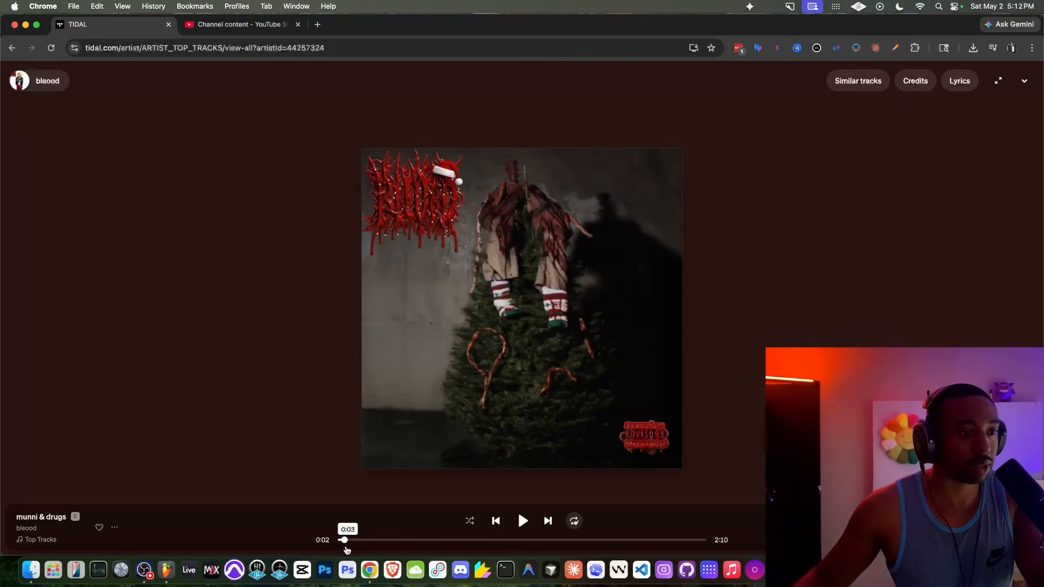
click(342, 546)
click(520, 521)
click(259, 520)
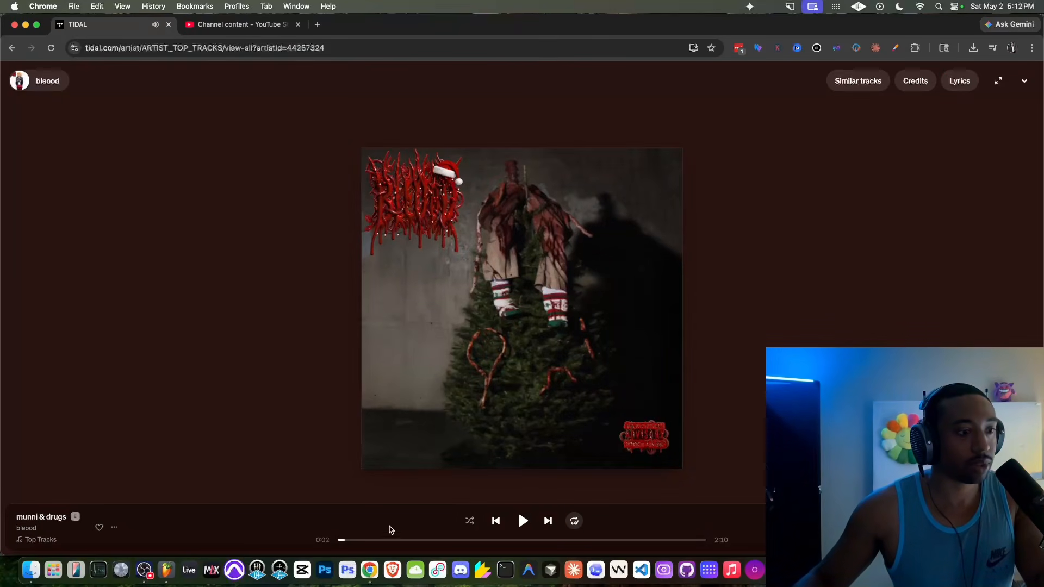
click(167, 569)
key(space)
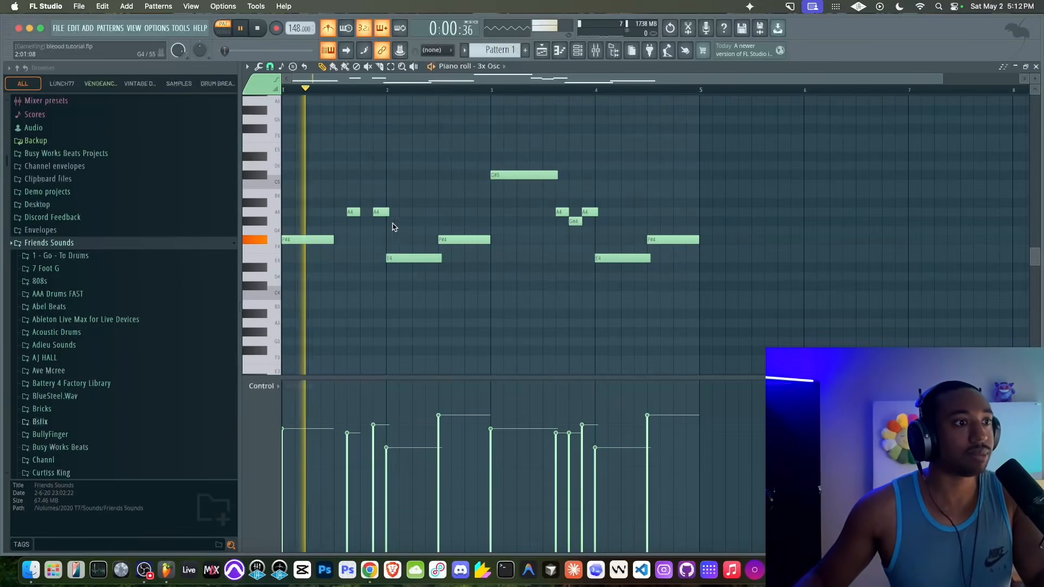
key(space)
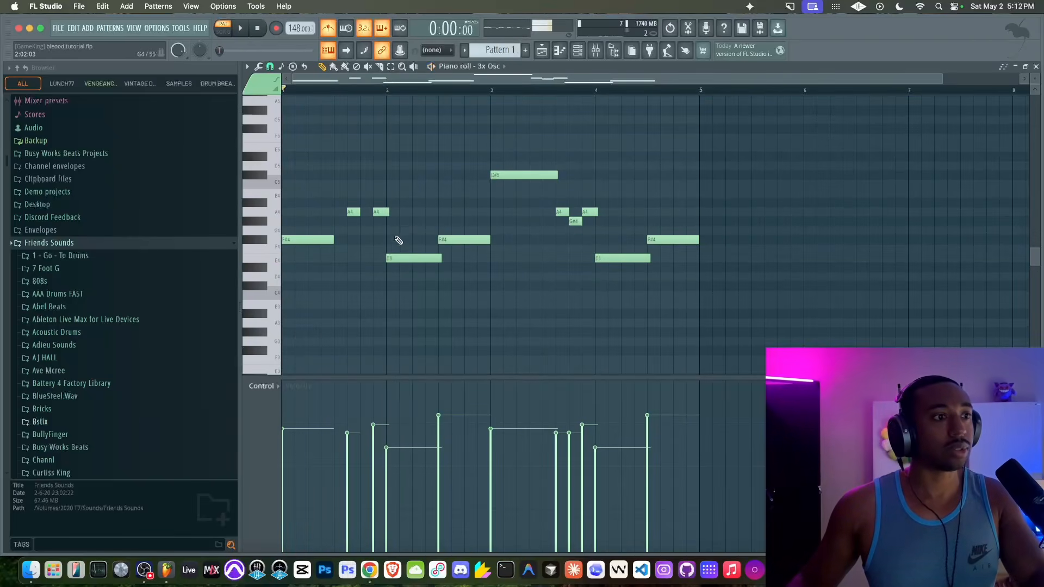
- Raise the E4 notes at the start of bars 2 and 4 to F4 and play the pattern
drag(396, 257, 476, 218)
right_click(477, 290)
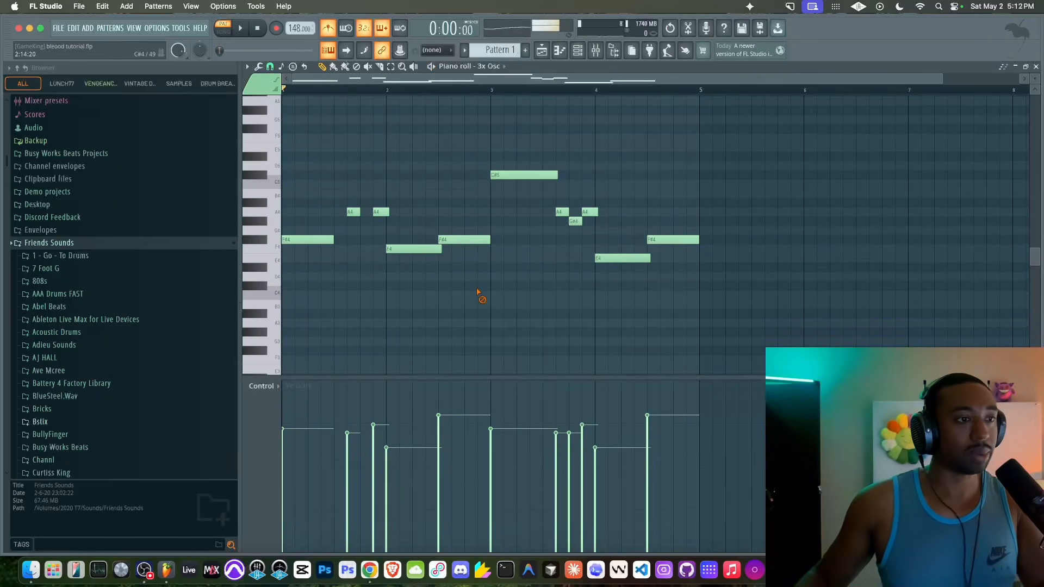
key(space)
drag(606, 257, 606, 252)
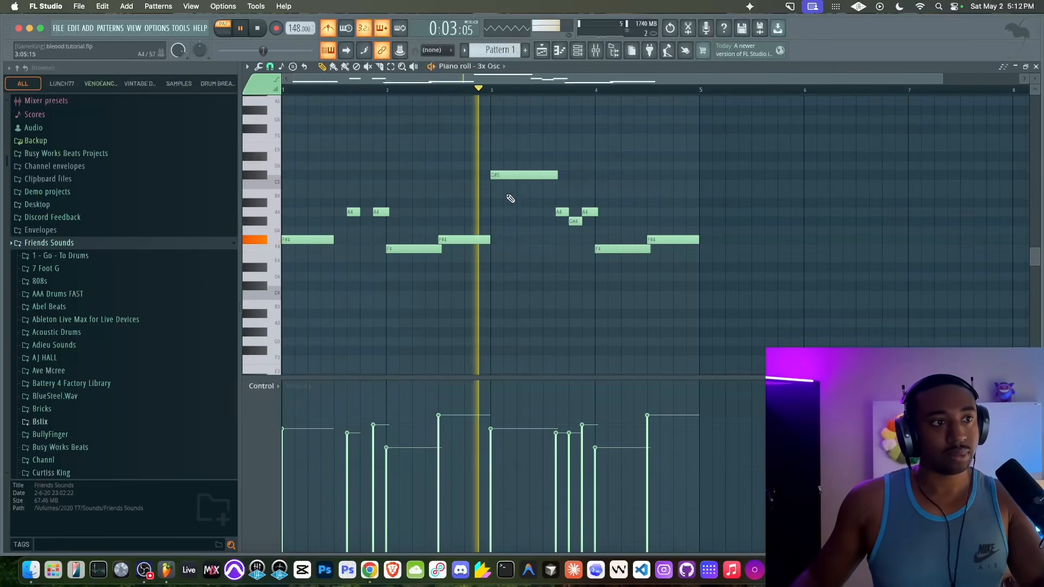
key(space)
- Level all the melody notes' velocities to one even height and play the pattern
drag(674, 418, 417, 412)
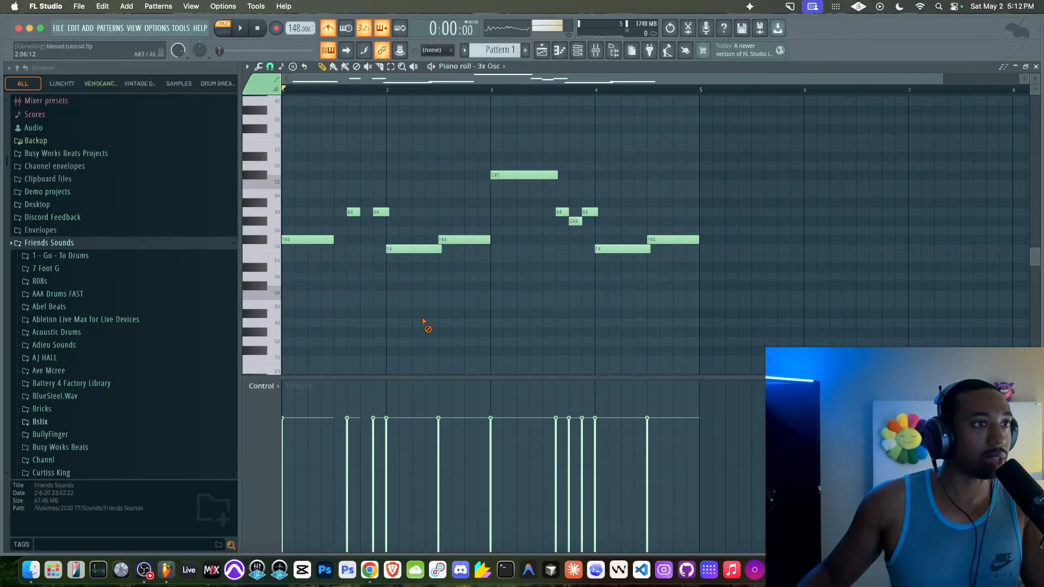
key(space)
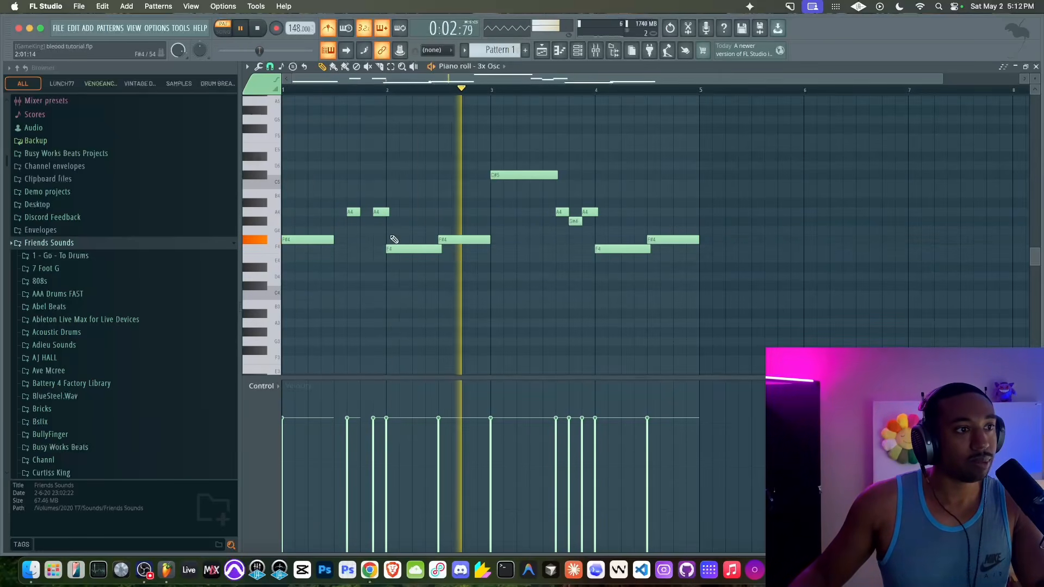
key(space)
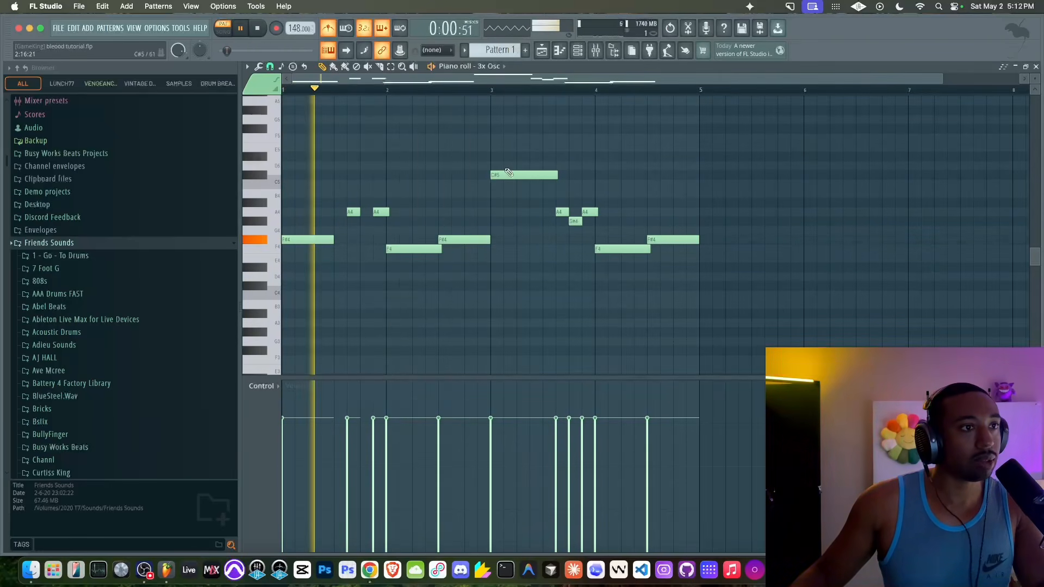
- In the 3x Osc channel's polyphony settings, use Porta and Mono with a portamento time of 0:12, and play the pattern
click(578, 51)
key(space)
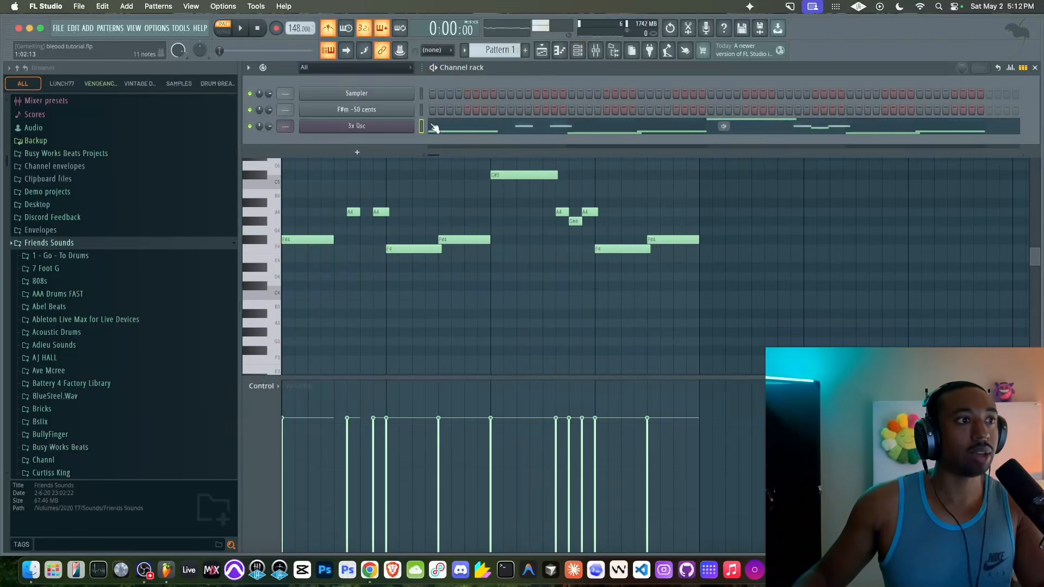
click(403, 126)
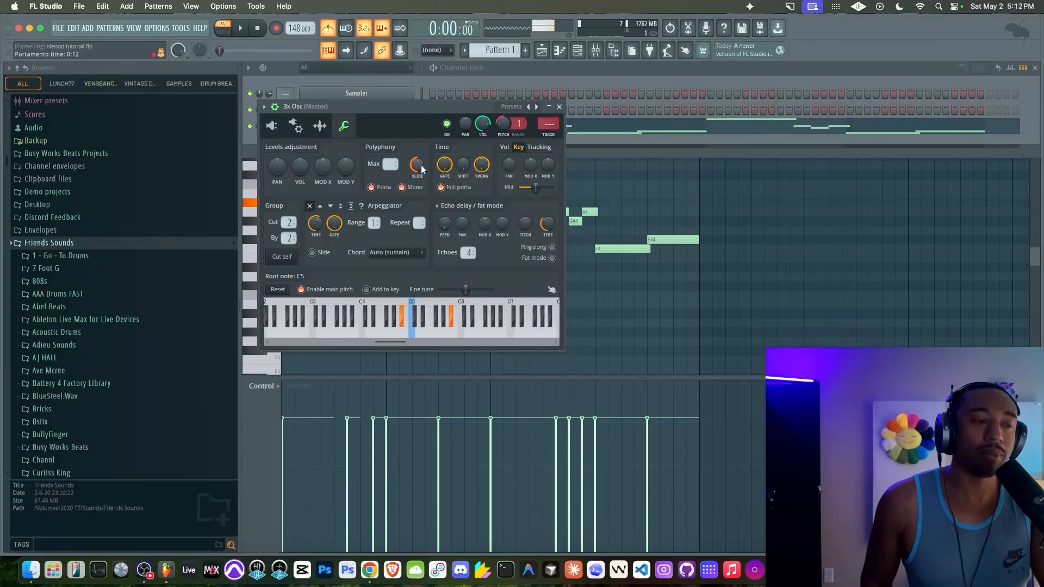
key(space)
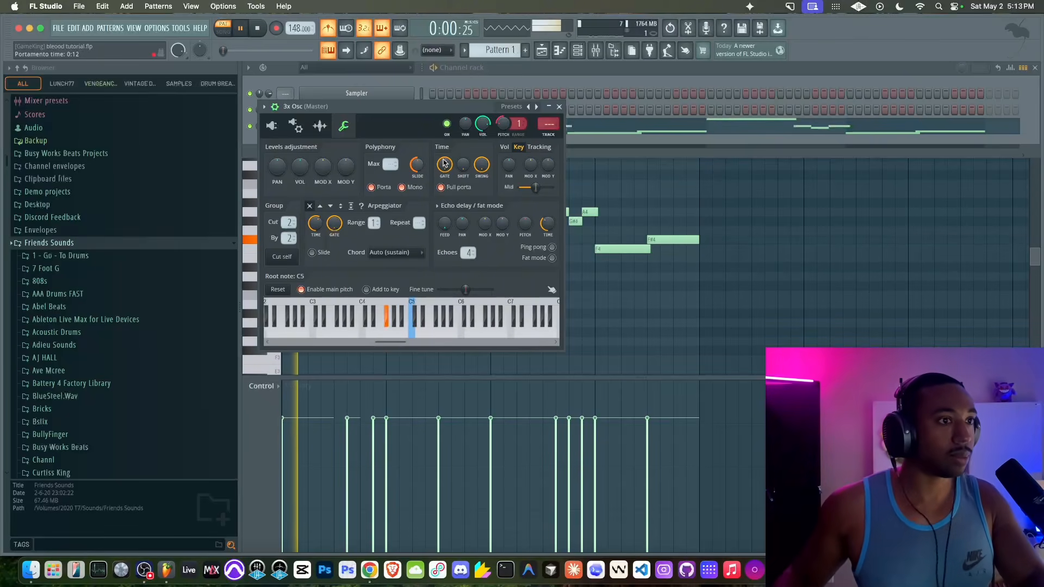
key(space)
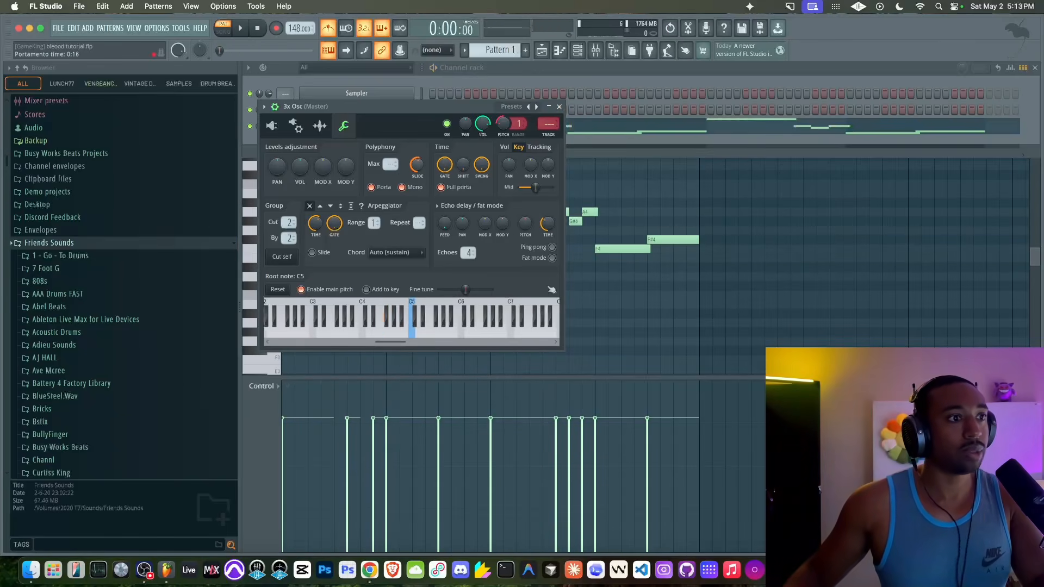
- Play the pattern with a longer portamento time, then close the 3x Osc and channel rack windows
key(space)
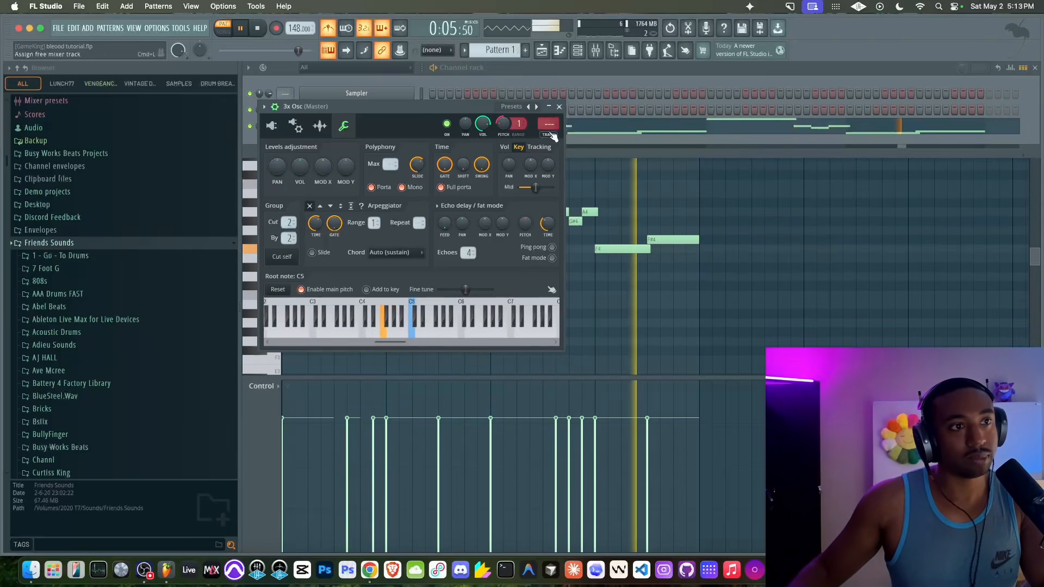
click(559, 107)
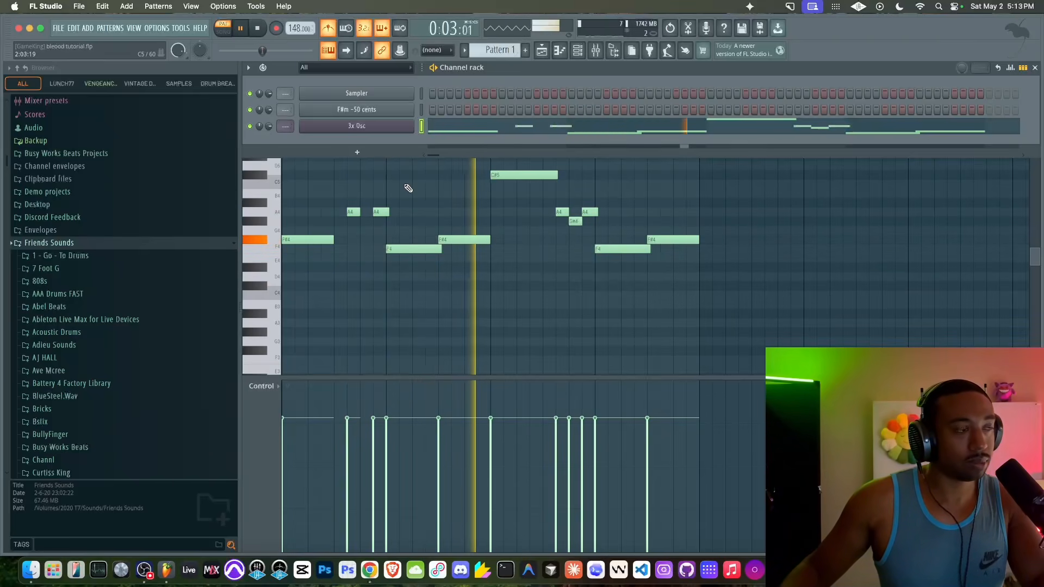
right_click(431, 198)
key(space)
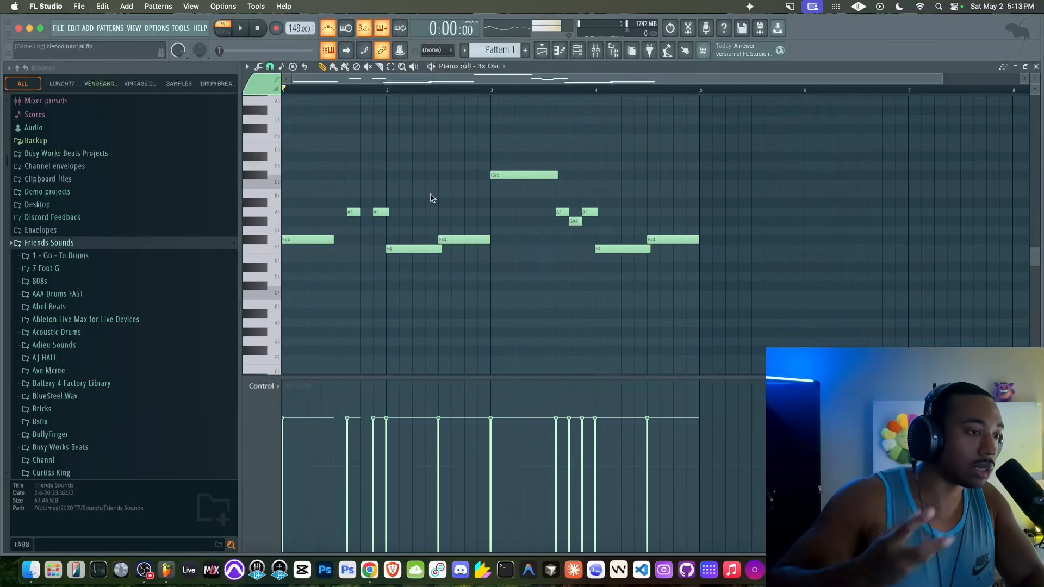
- Listen to the opening of "munni & drugs" in TIDAL again and return to FL Studio
click(370, 570)
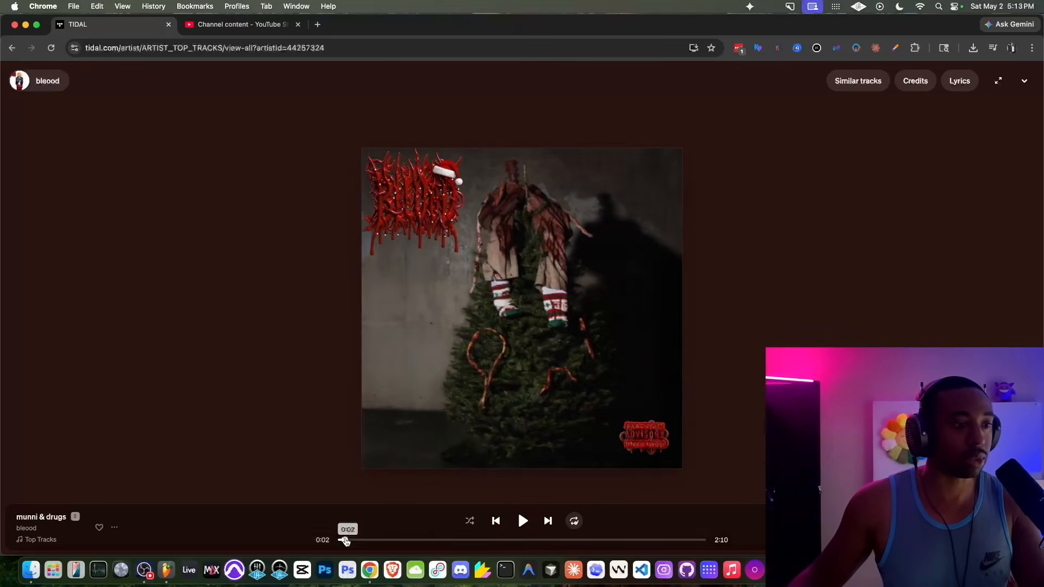
click(340, 540)
click(320, 523)
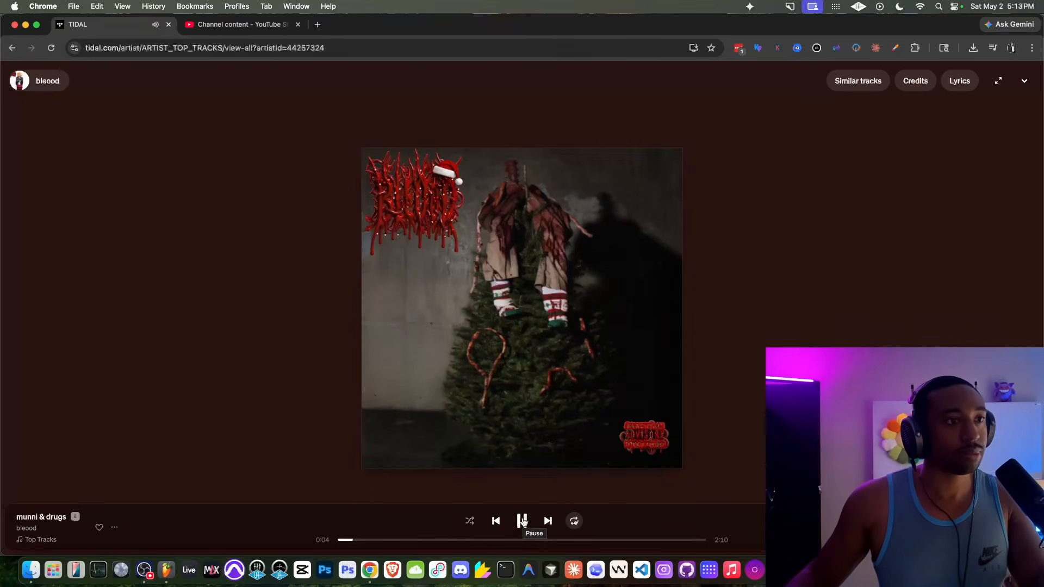
click(167, 570)
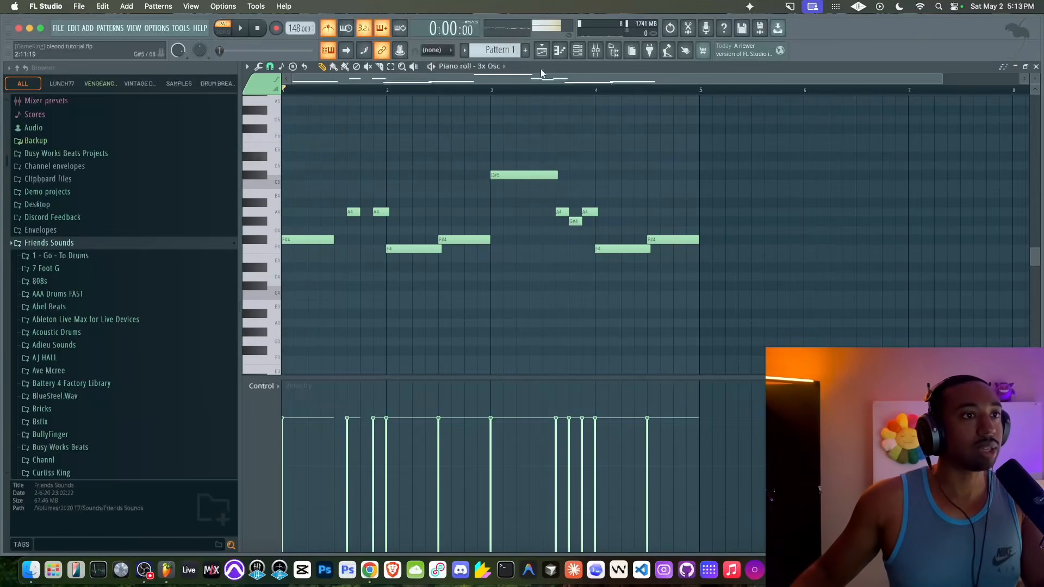
- Turn off Porta in the 3x Osc channel's polyphony settings and return to the piano roll
click(578, 51)
click(351, 124)
click(394, 187)
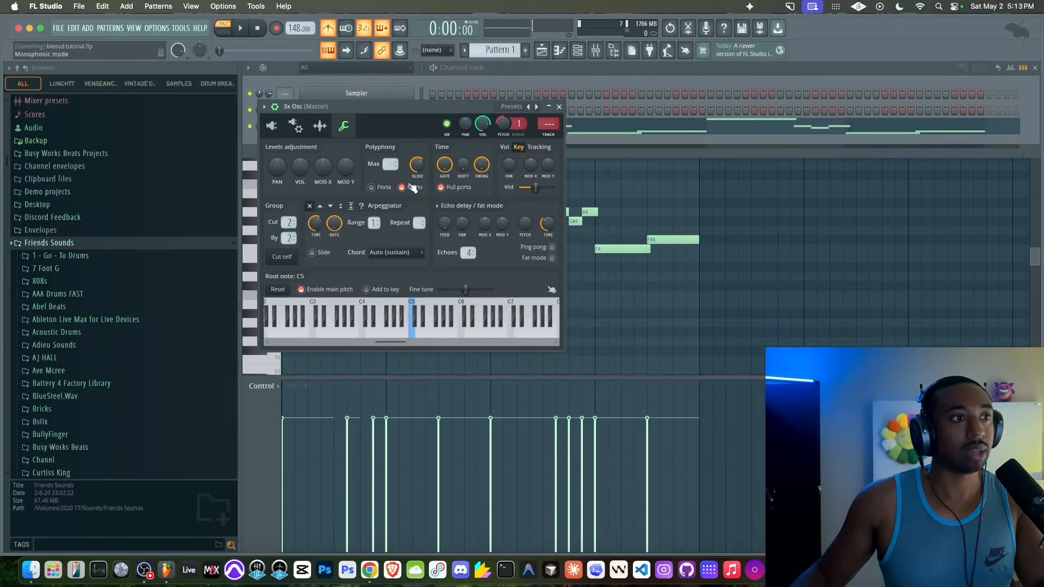
right_click(649, 347)
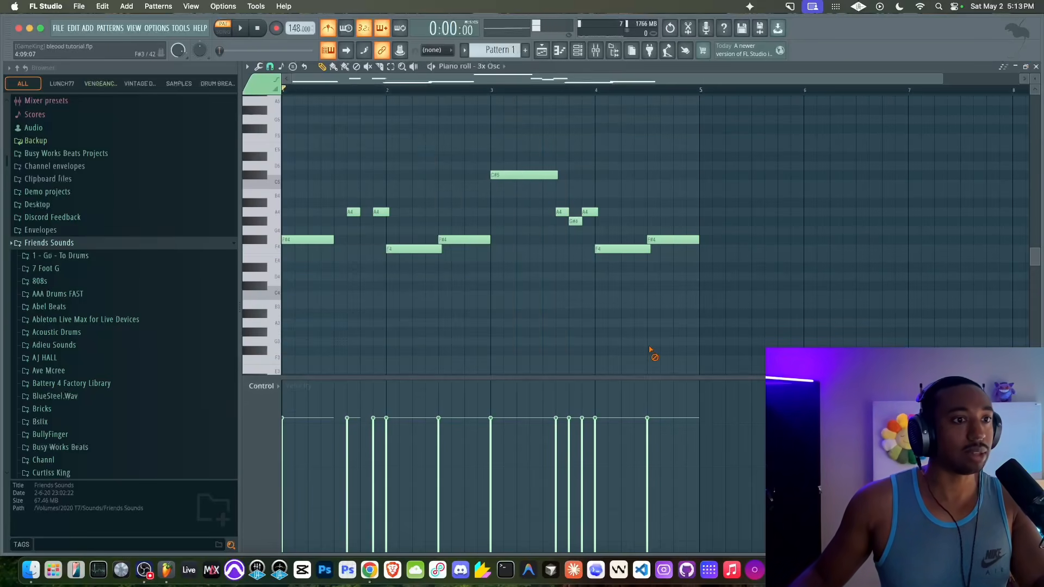
- Make bar 2's F4 a slide note, lengthen the preceding A4 at 1:15:00 to 0:09:22, and play the pattern
double_click(403, 250)
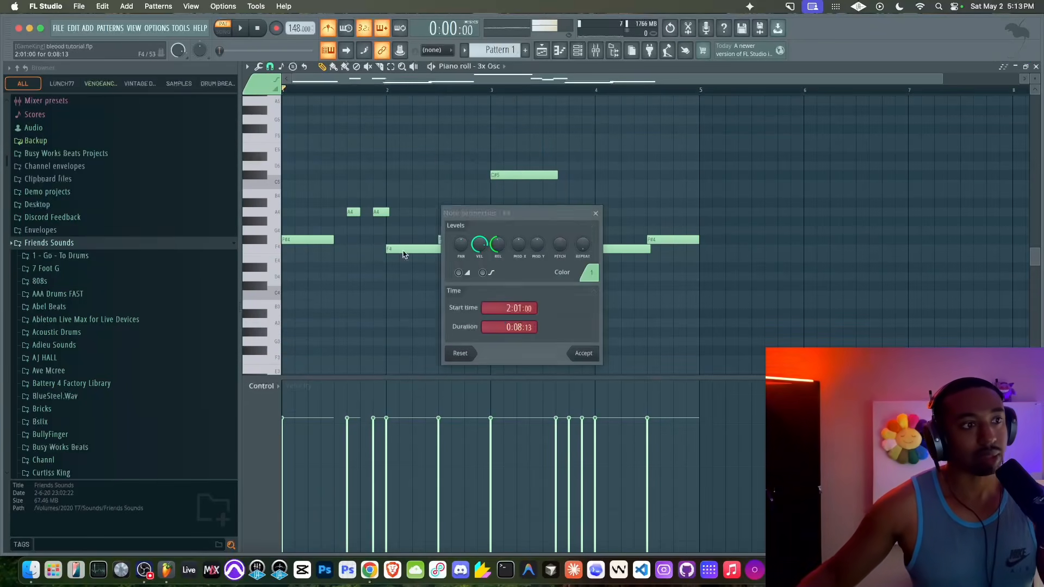
click(577, 354)
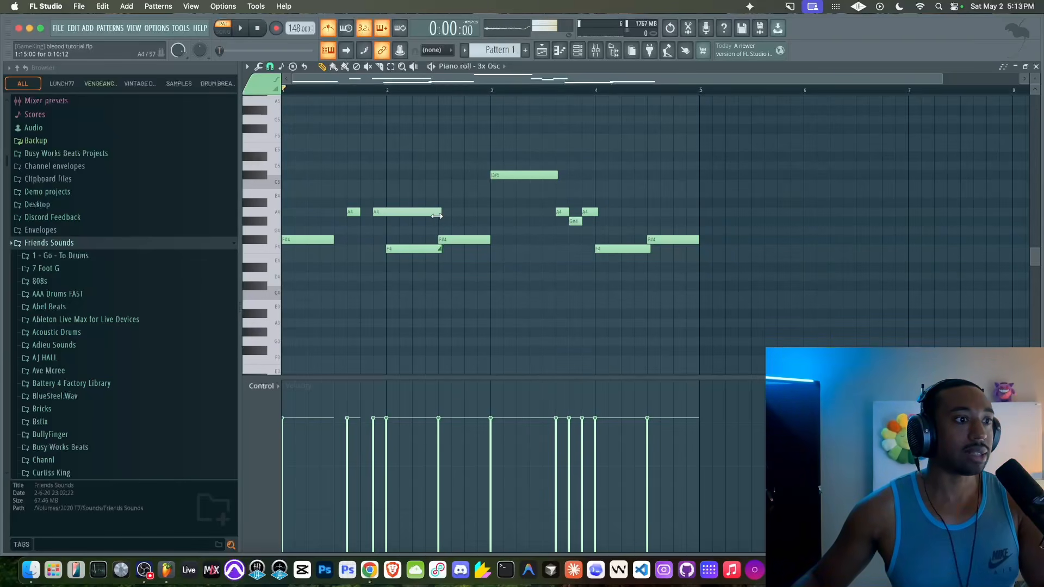
key(space)
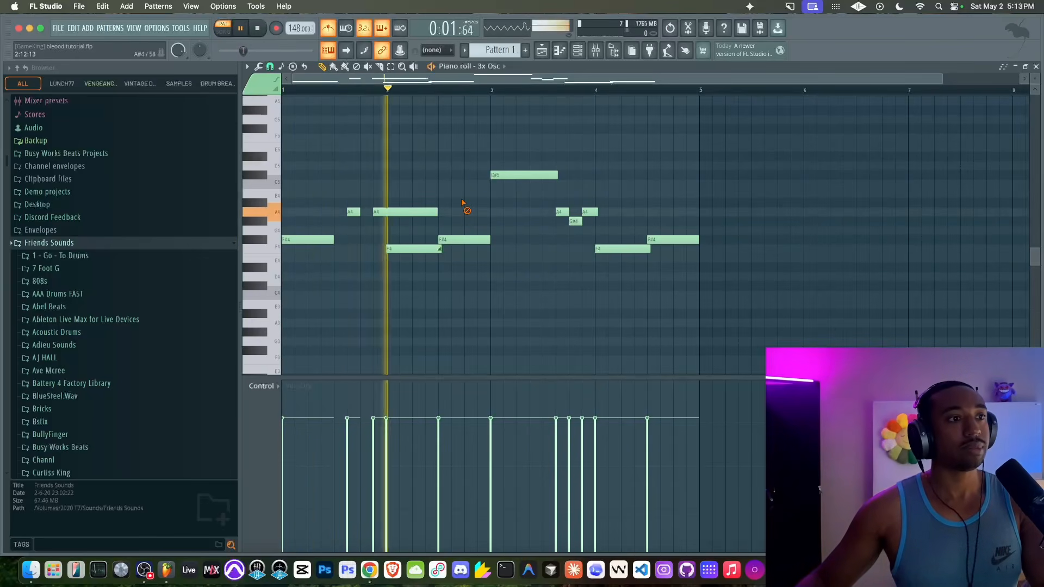
key(space)
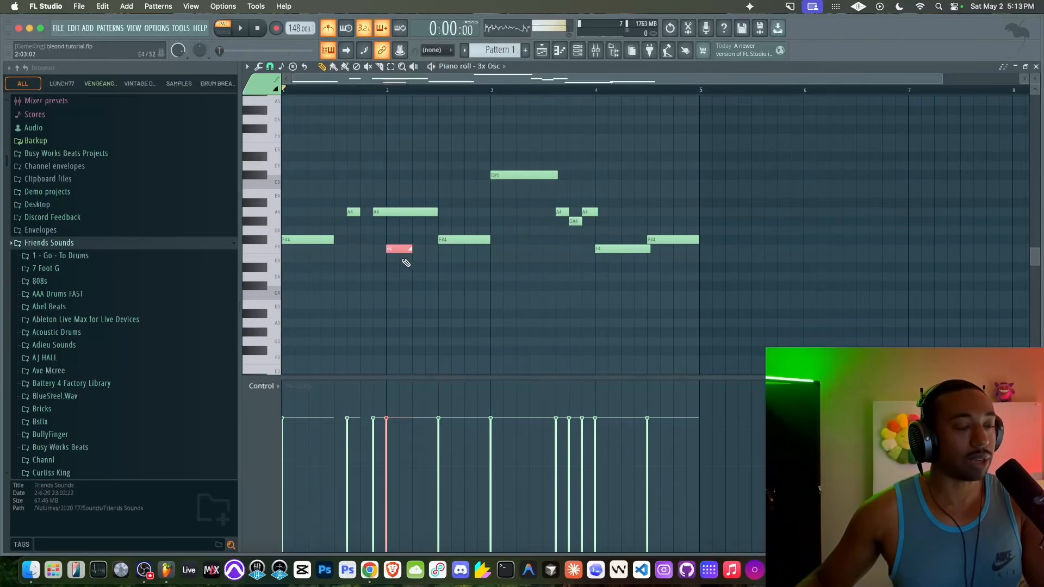
- While playing the pattern, shorten bar 2's F4 slide note to two steps, and save the project
key(space)
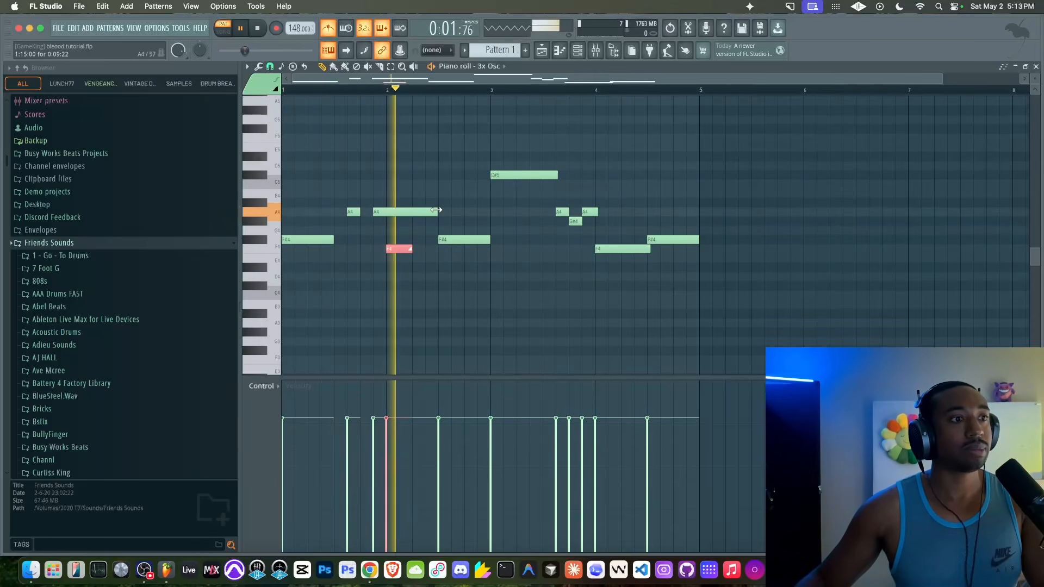
key(space)
key(space)
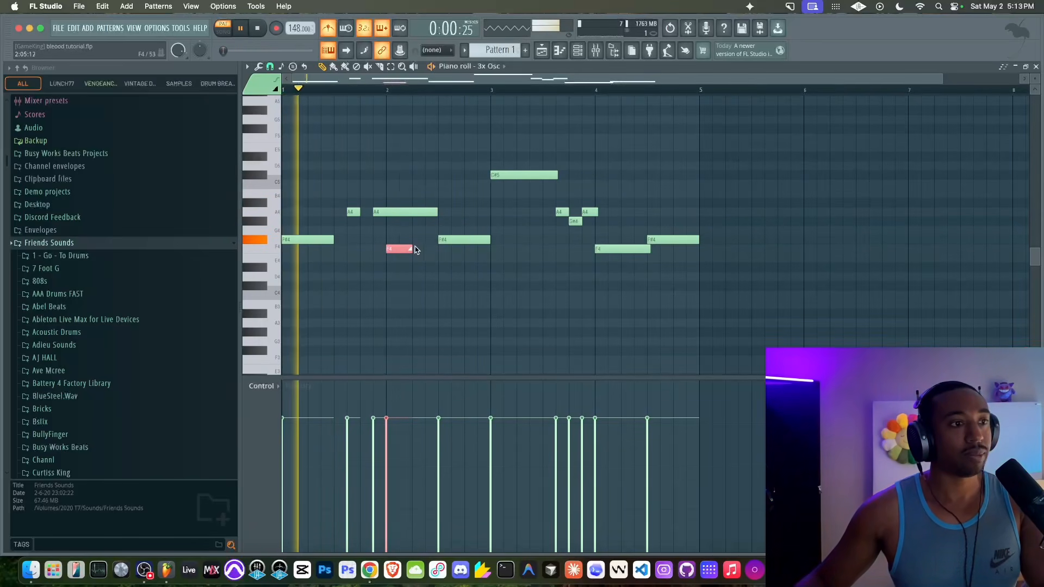
drag(412, 249, 401, 249)
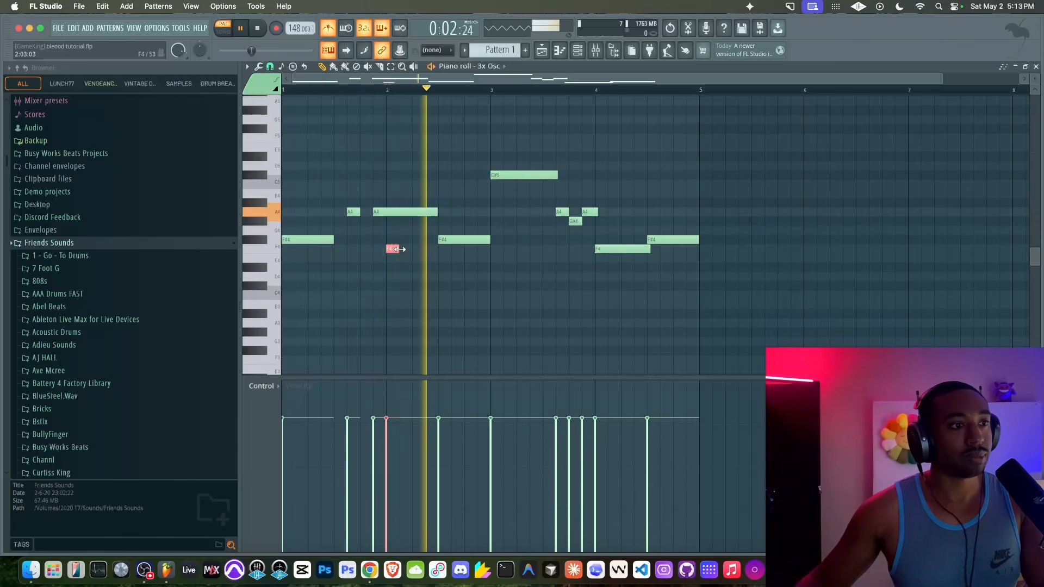
key(space)
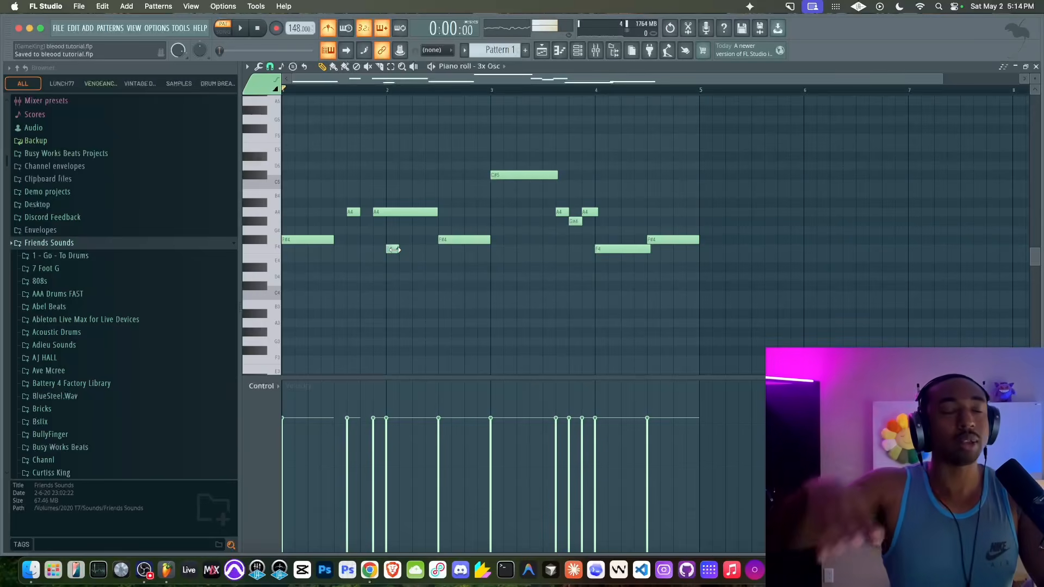
- Replace bar 4's F4 with an F4 slide note at 4:01:00 lasting 0:02:00, and extend the preceding A4 to bar 4's F#4
key(space)
drag(533, 250, 544, 250)
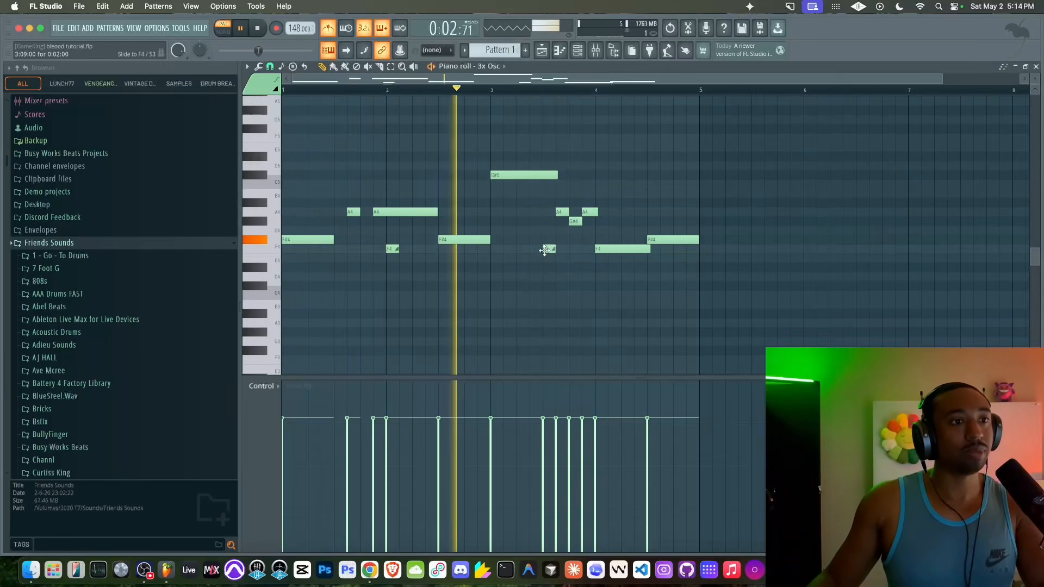
right_click(544, 250)
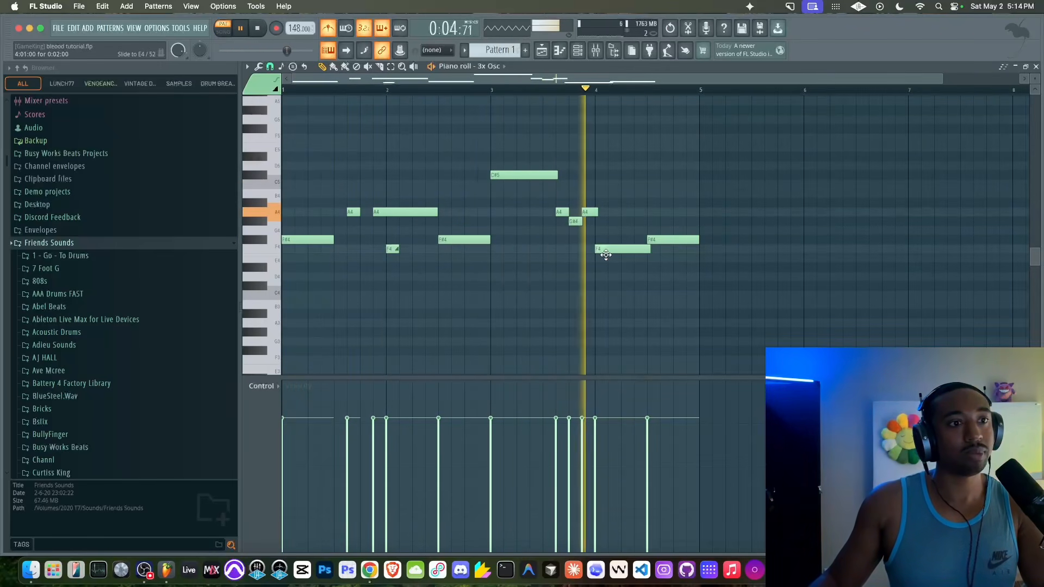
key(space)
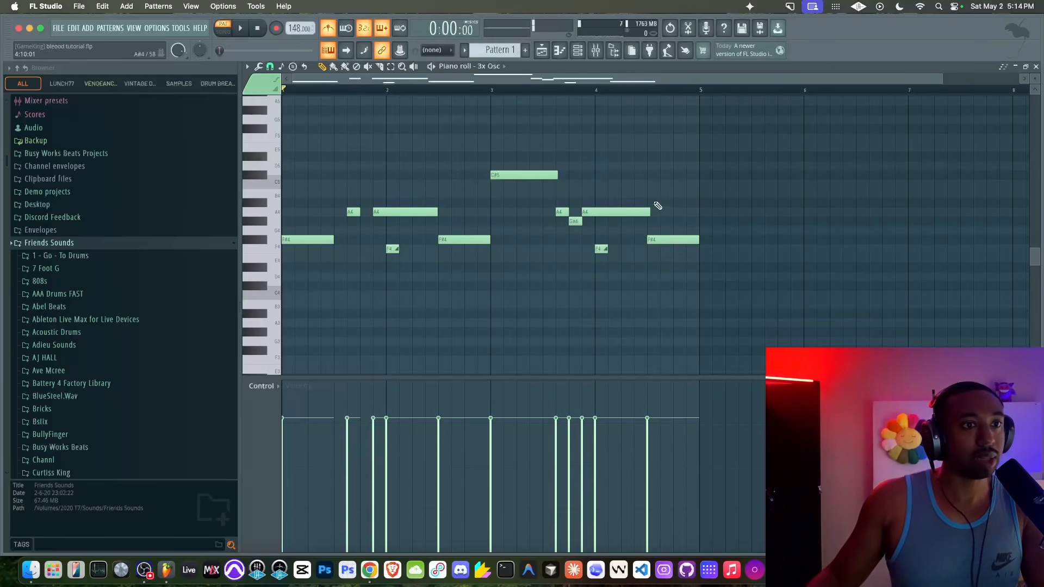
- Switch to TIDAL in Chrome, examine the production credits of "munni & drugs", and return to the track's now-playing view
click(370, 570)
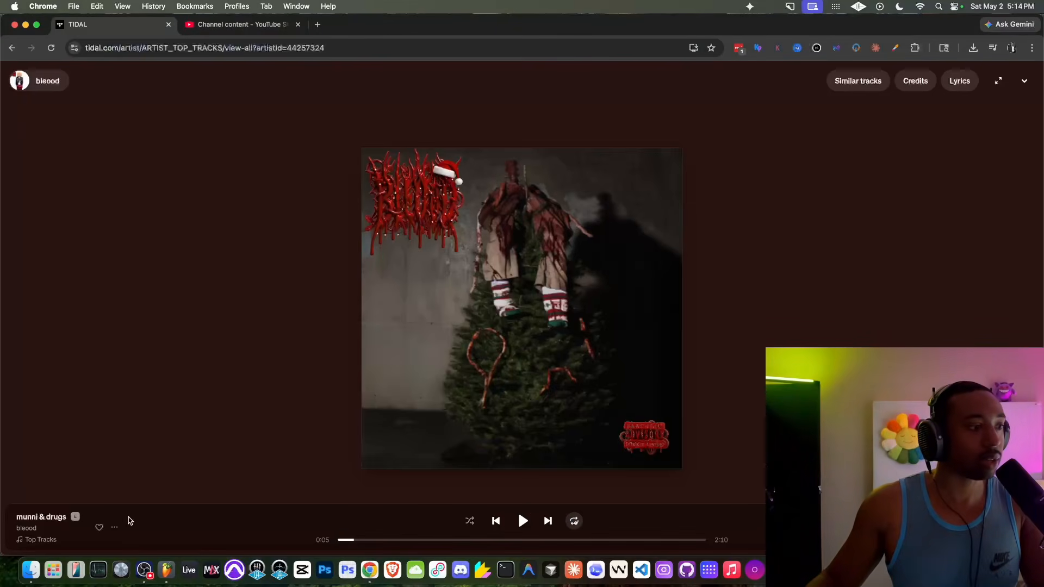
click(114, 530)
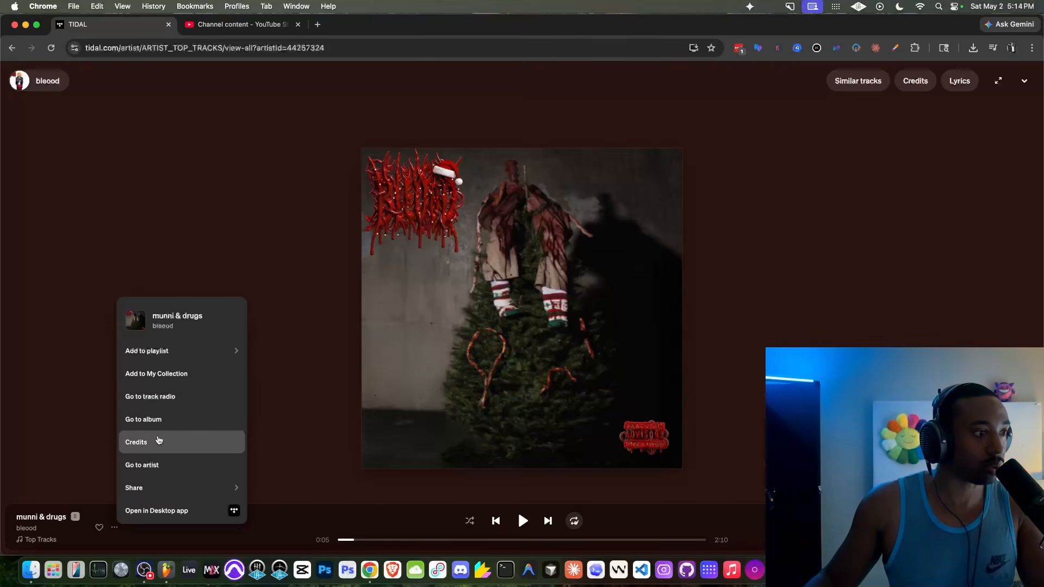
click(158, 439)
scroll(159, 439, up, 2)
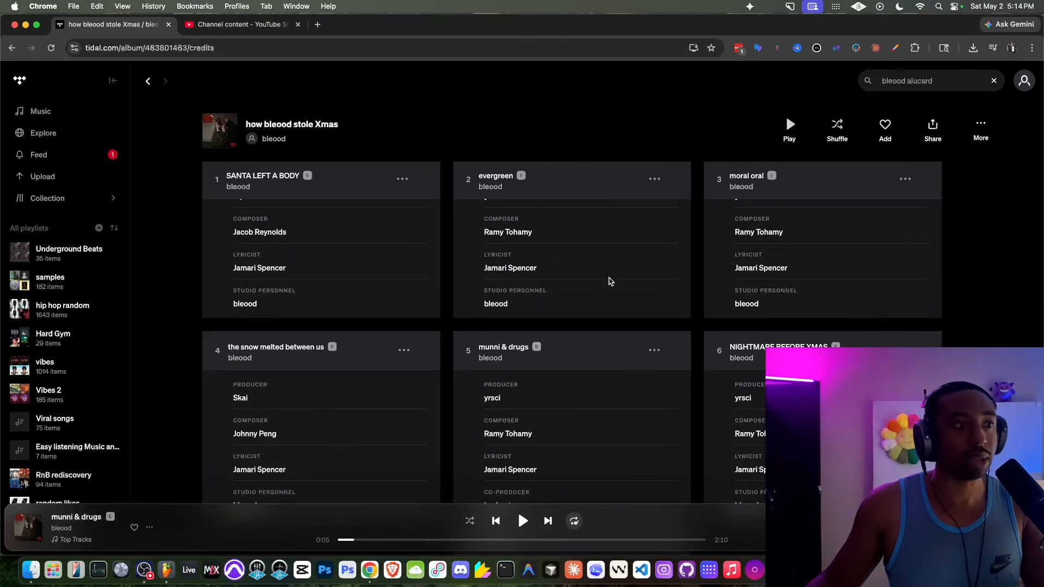
scroll(559, 374, down, 1)
scroll(613, 362, up, 5)
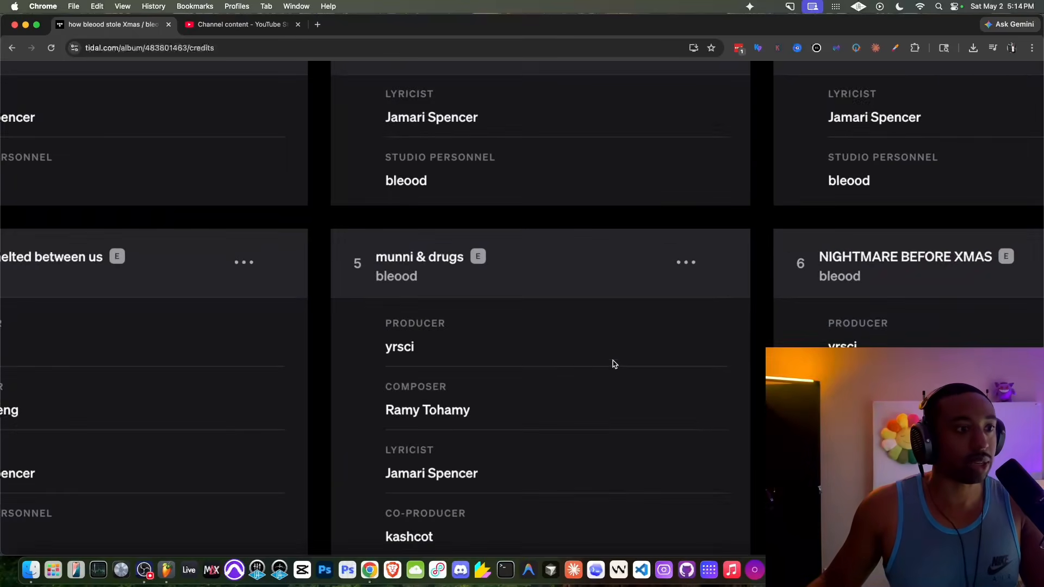
scroll(612, 363, down, 2)
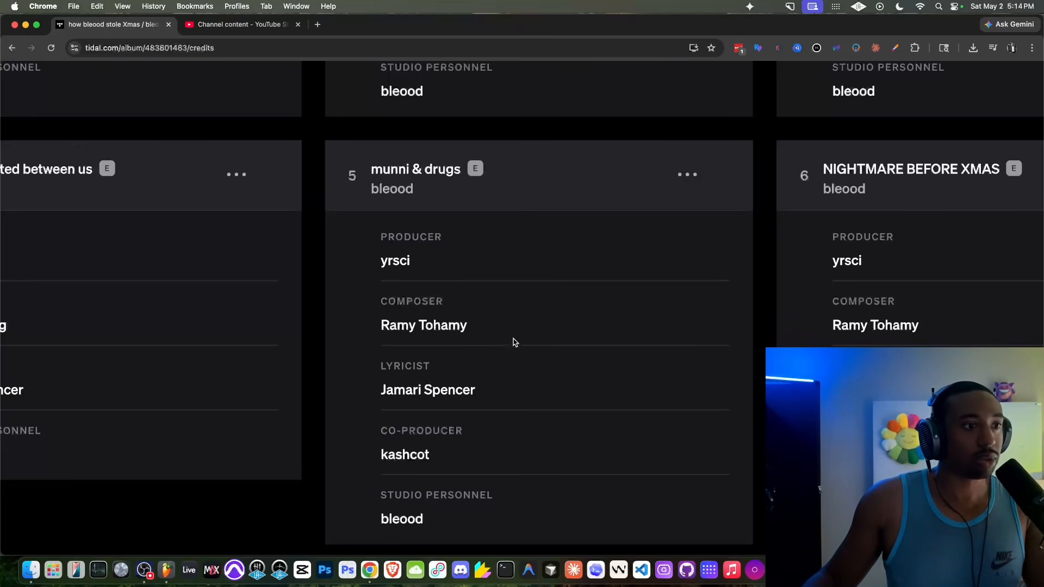
scroll(546, 343, down, 1)
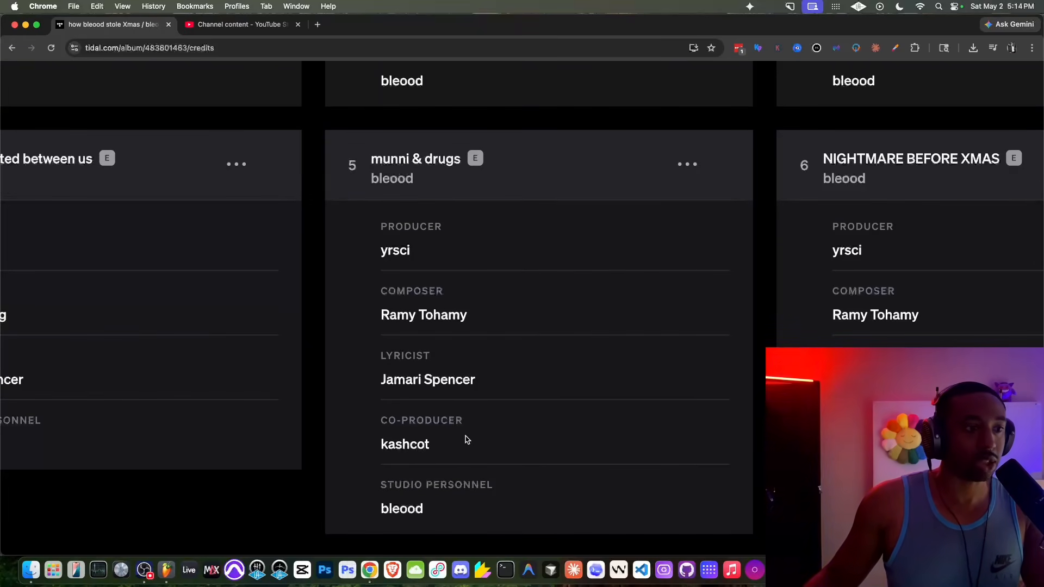
scroll(466, 439, down, 1)
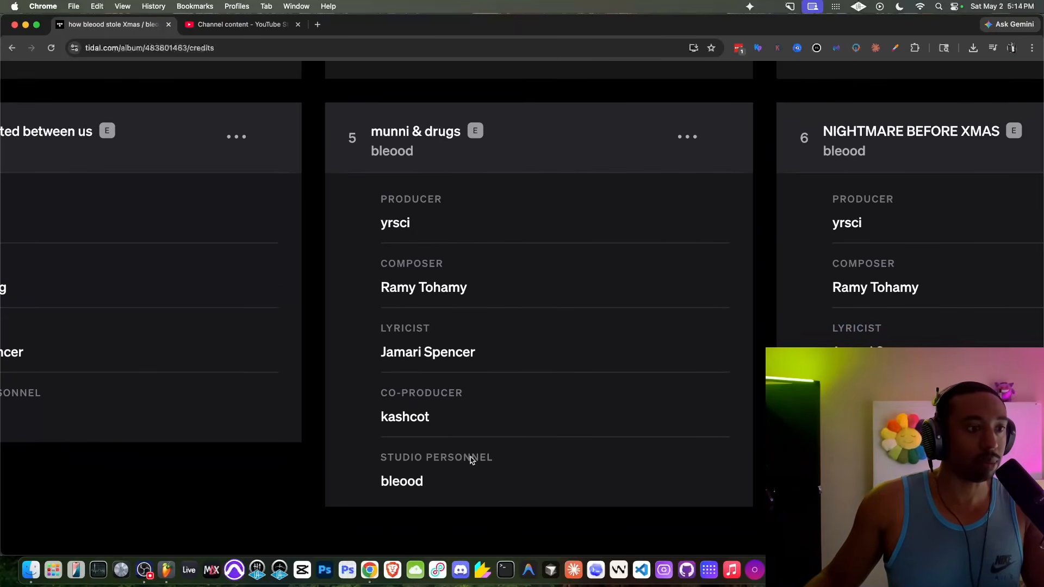
key(super+minus)
key(super+minus)
key(super+minus)
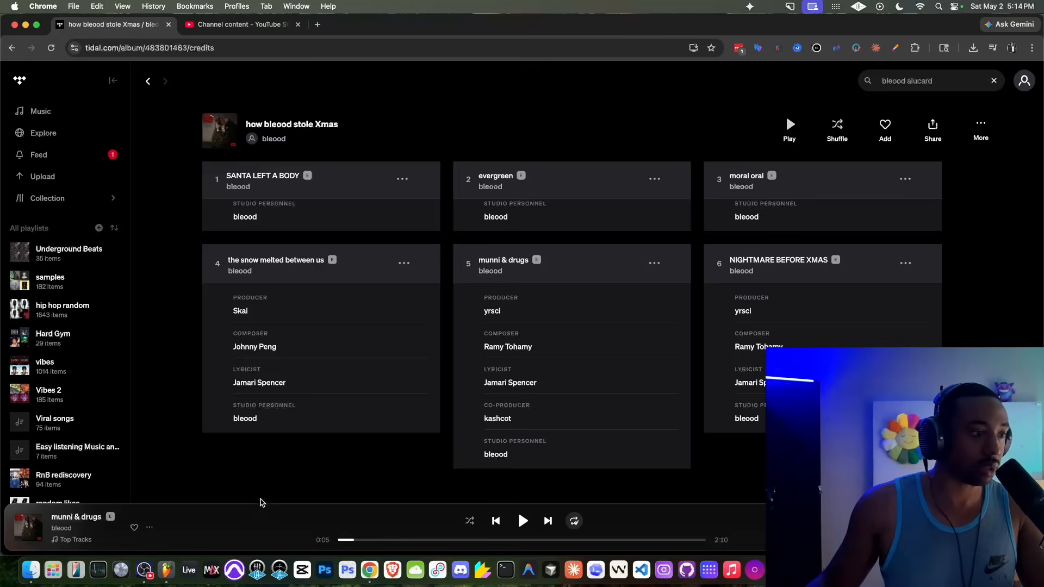
click(239, 518)
- Alternate between the pattern in FL Studio and "munni & drugs" in Chrome to compare the lead melodies
click(166, 570)
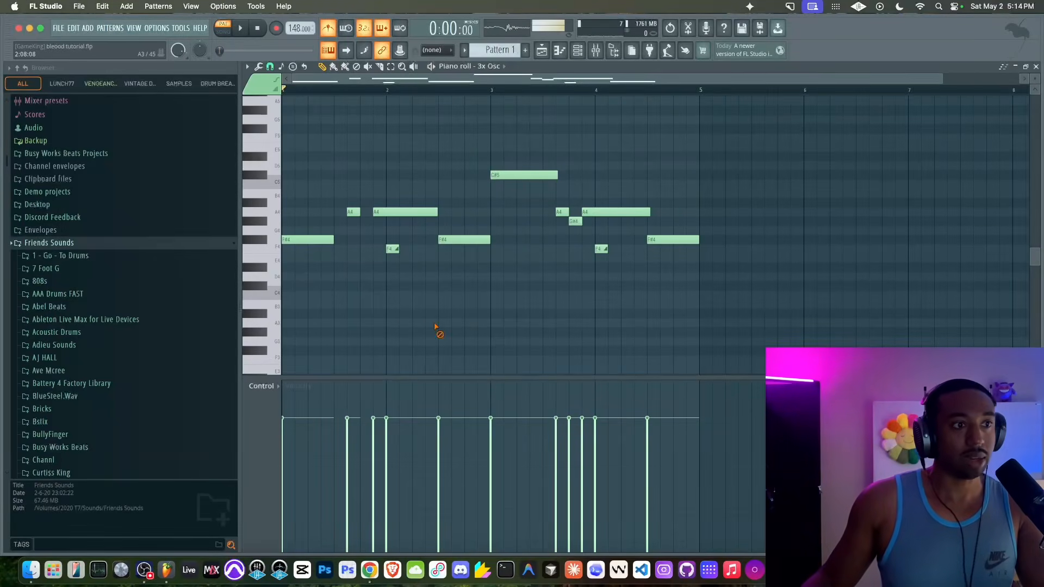
key(space)
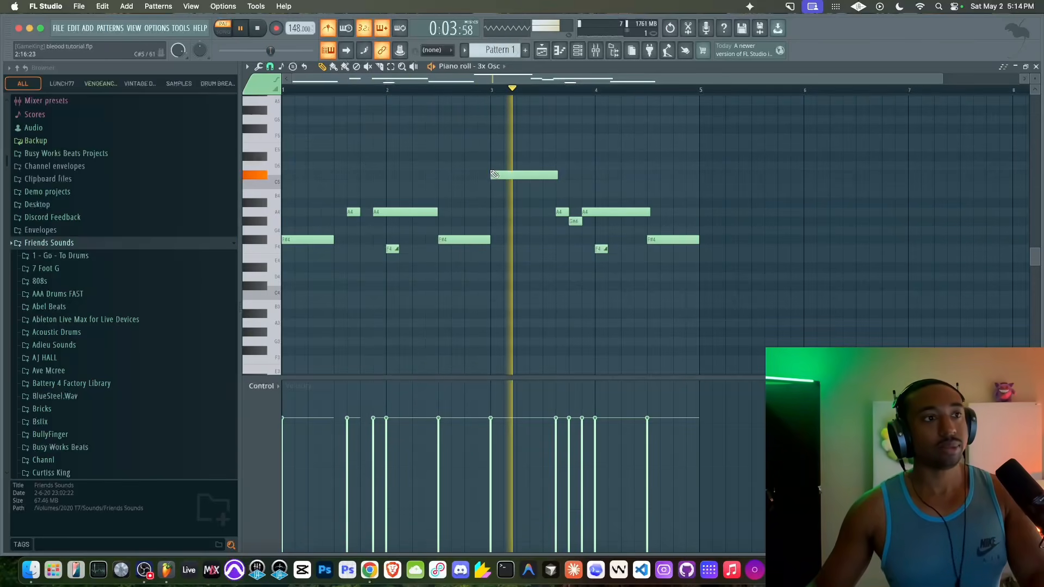
key(space)
click(369, 570)
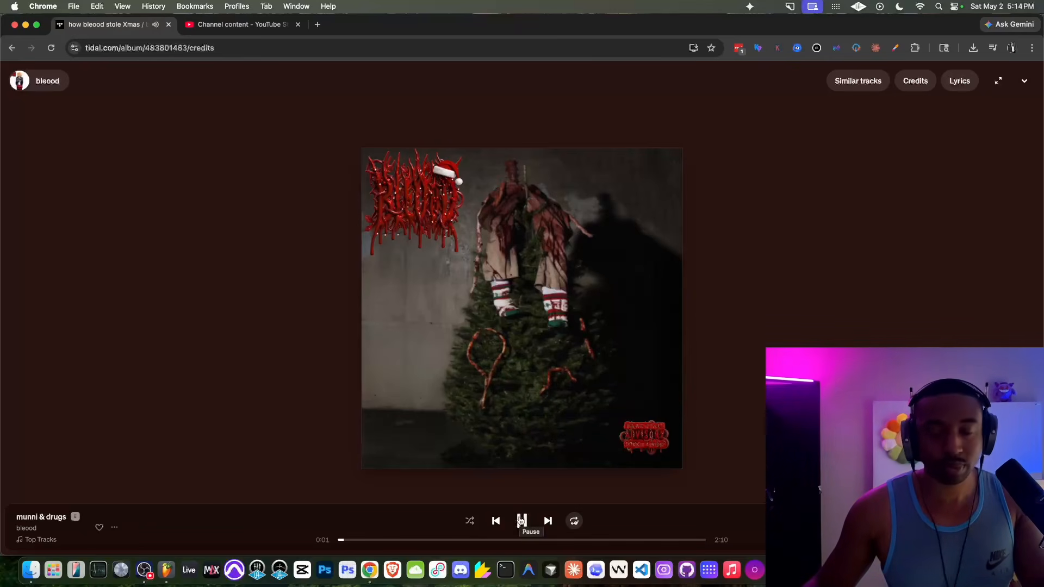
click(166, 569)
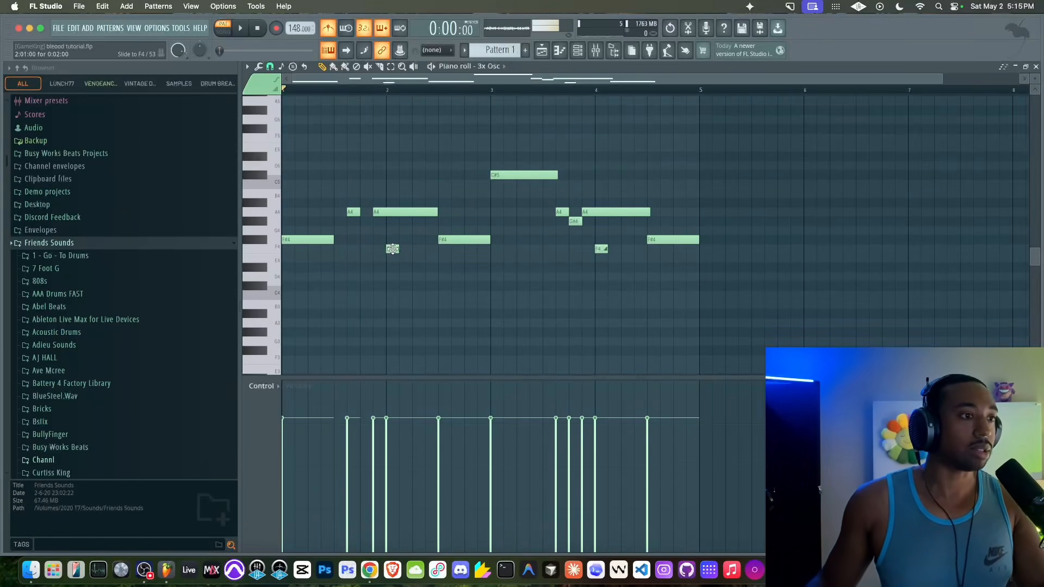
key(space)
key(space)
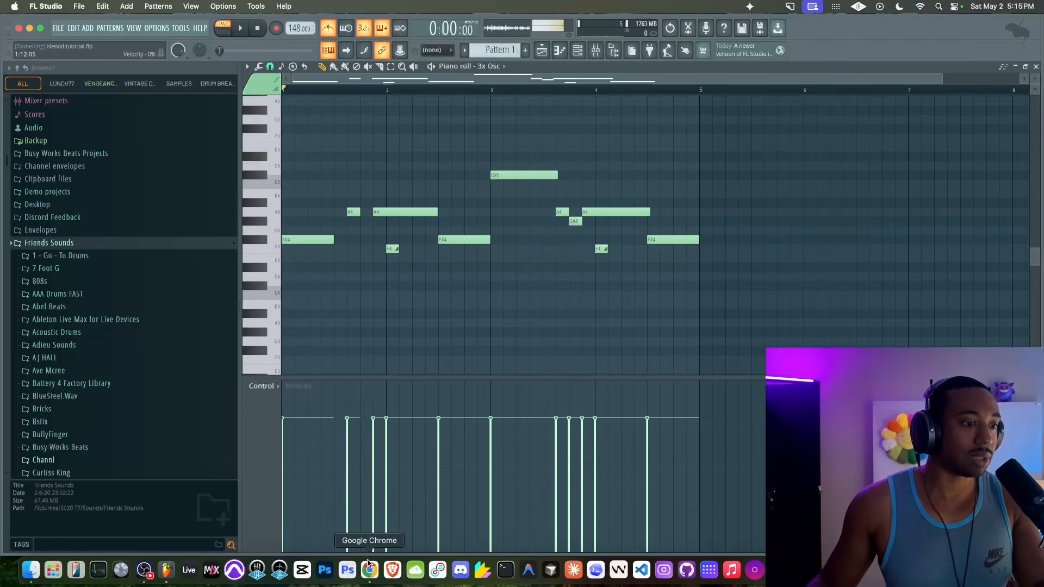
- Replay the opening seconds of "munni & drugs" in Chrome, and play the pattern again in FL Studio
click(369, 570)
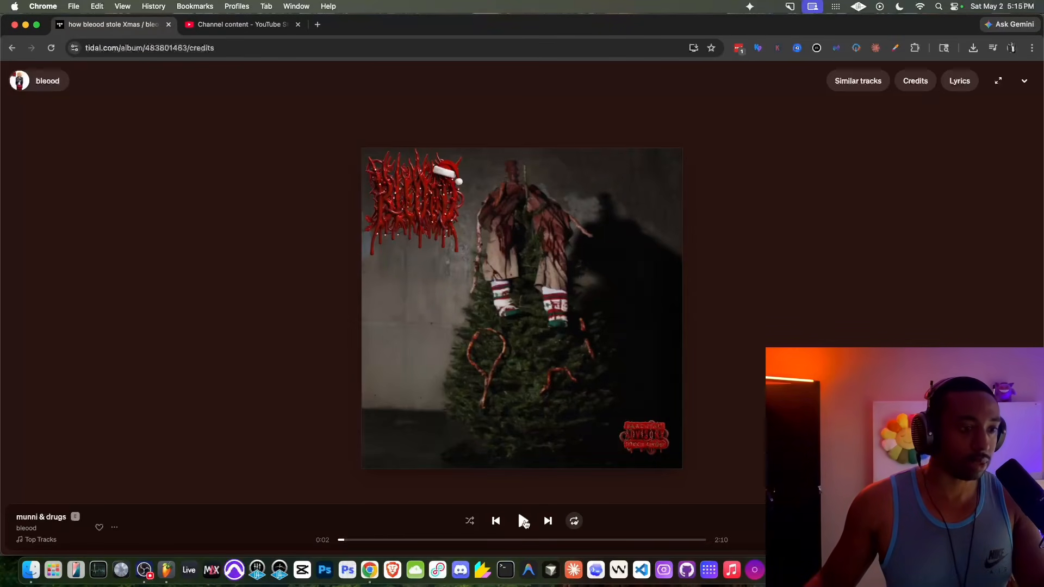
click(525, 521)
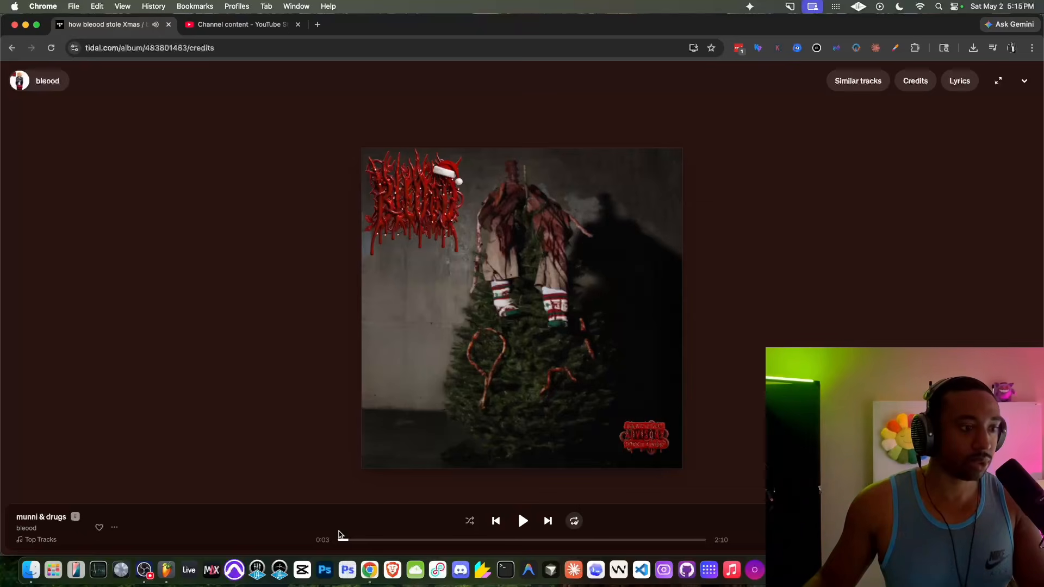
drag(346, 539, 327, 539)
click(289, 524)
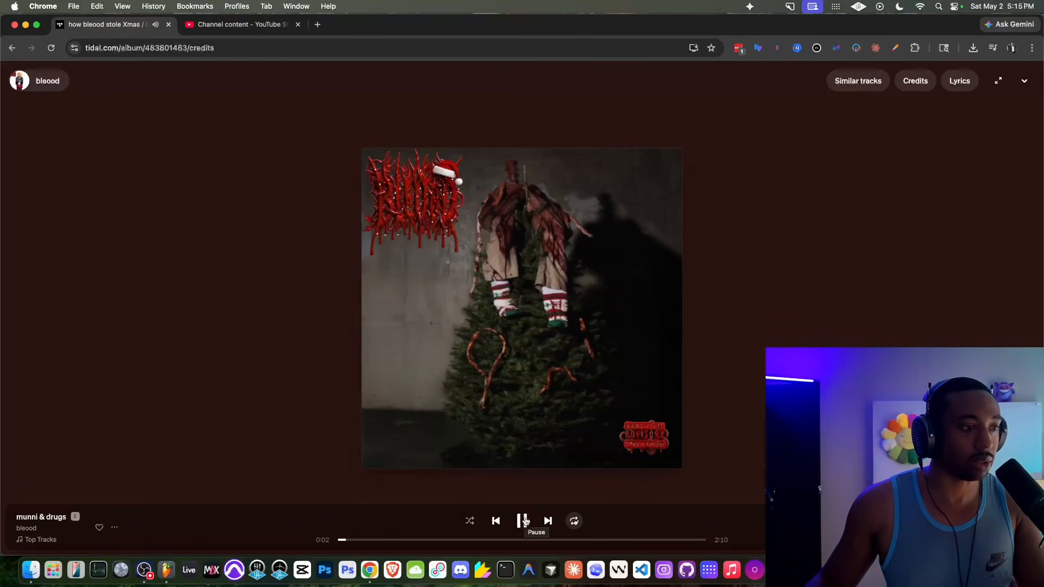
click(166, 570)
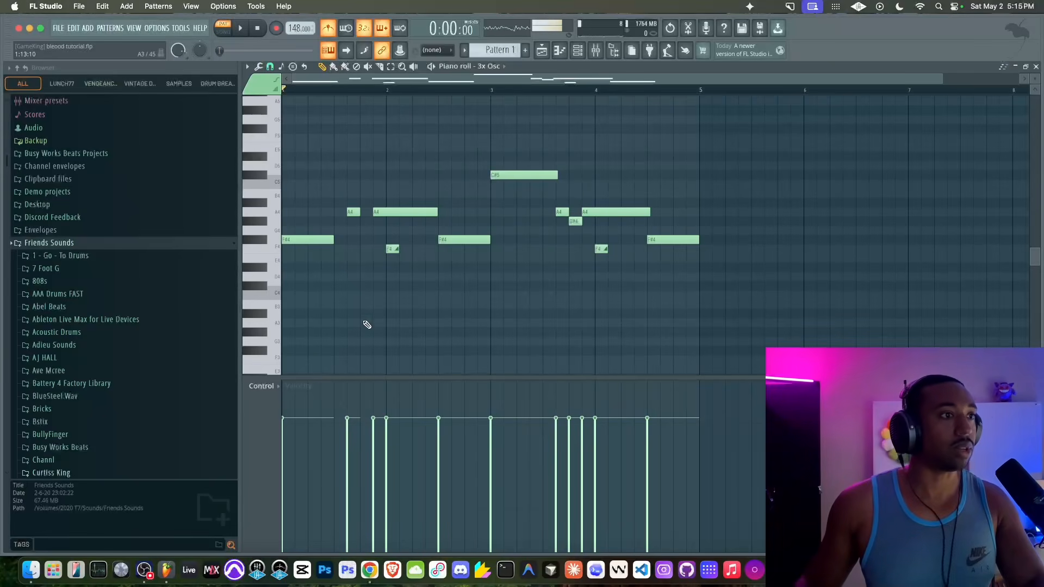
key(space)
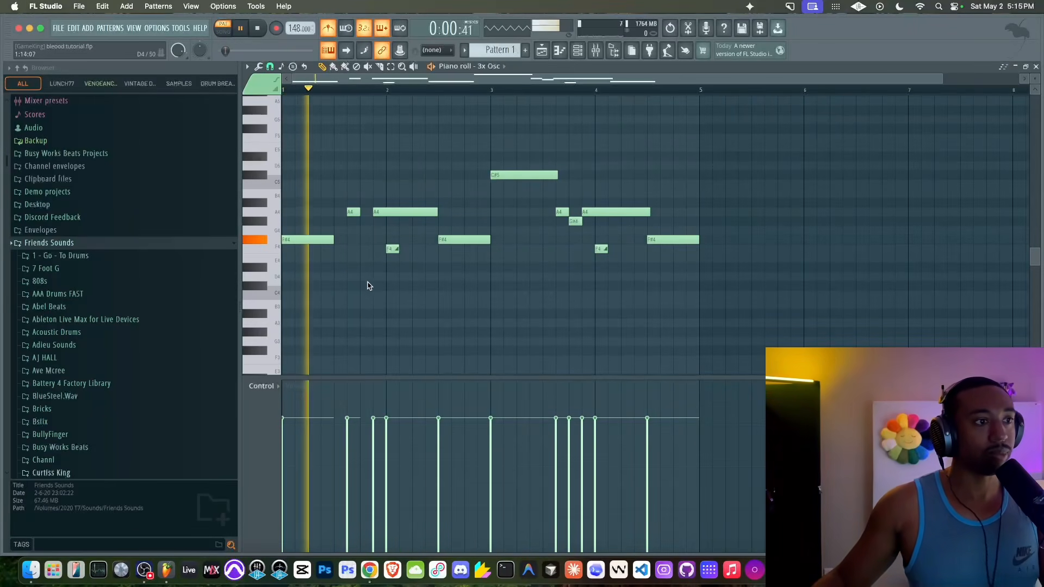
- Add a short D4 slide note at 1:13:00 in the 3x Osc piano roll
click(361, 277)
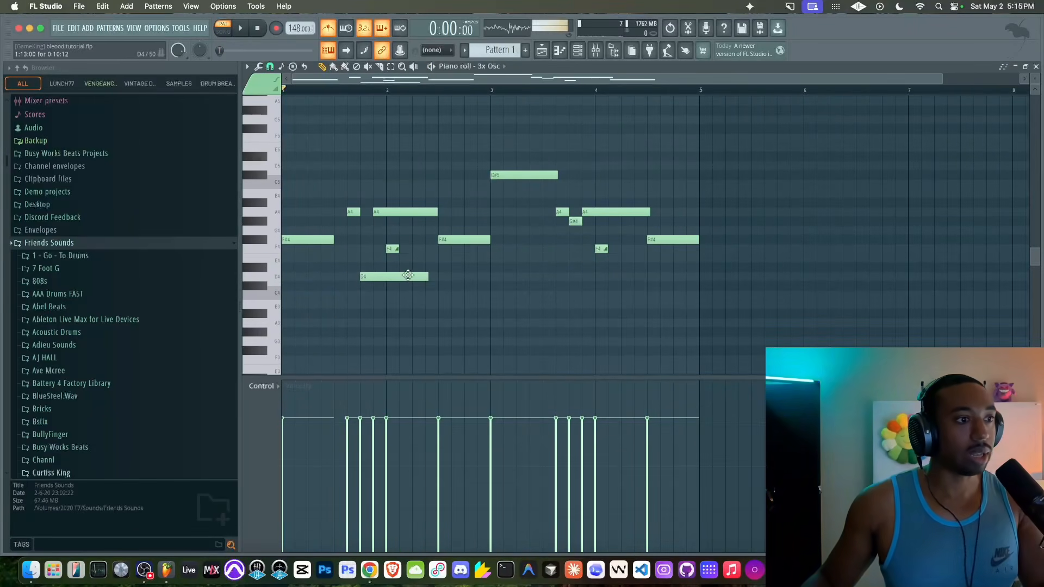
double_click(383, 276)
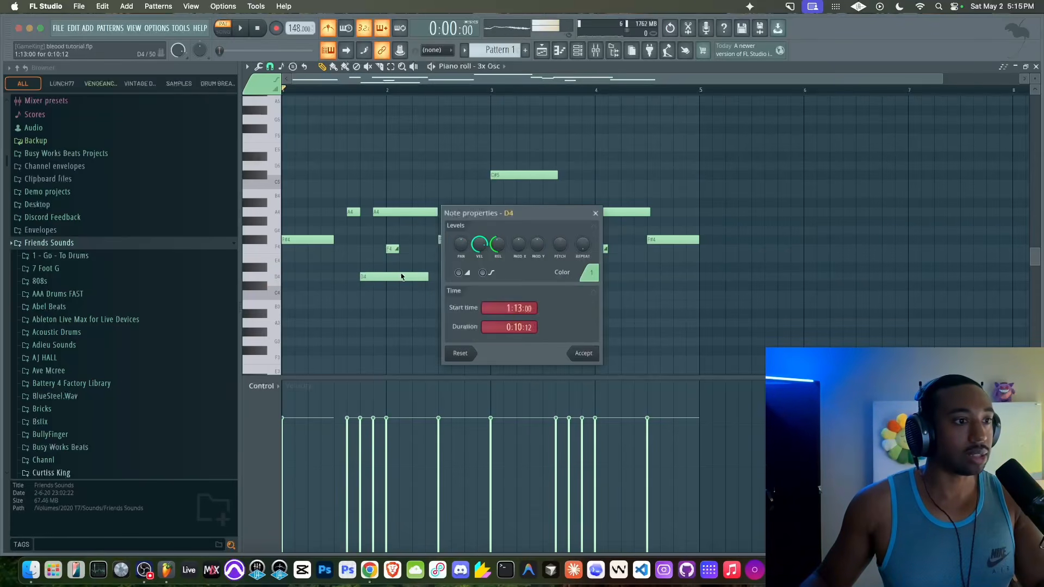
click(465, 272)
click(577, 354)
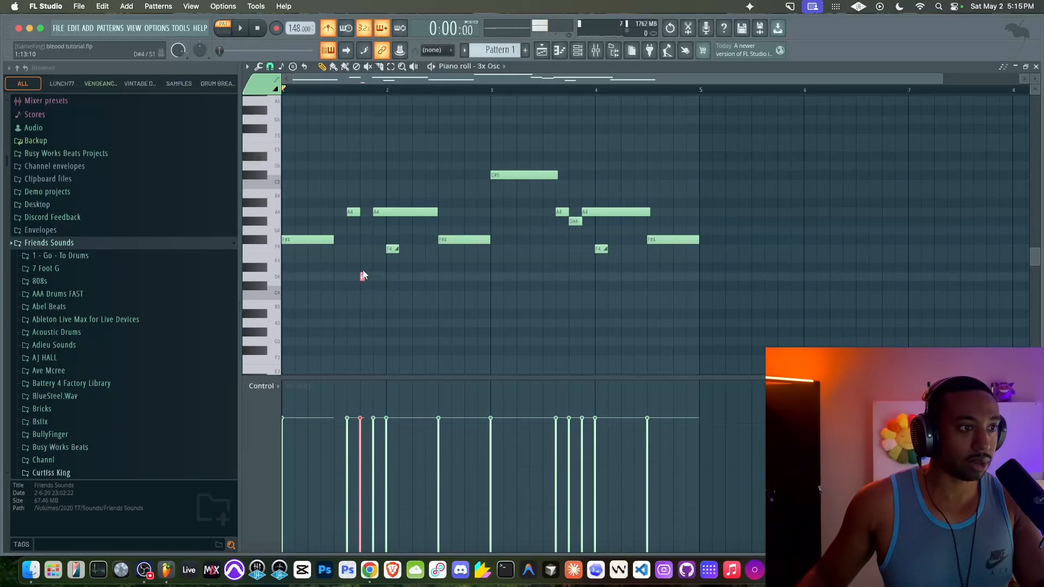
- Copy the D4 slide note up to E5, just before bar 1's long A4, and play the pattern
drag(367, 259, 367, 149)
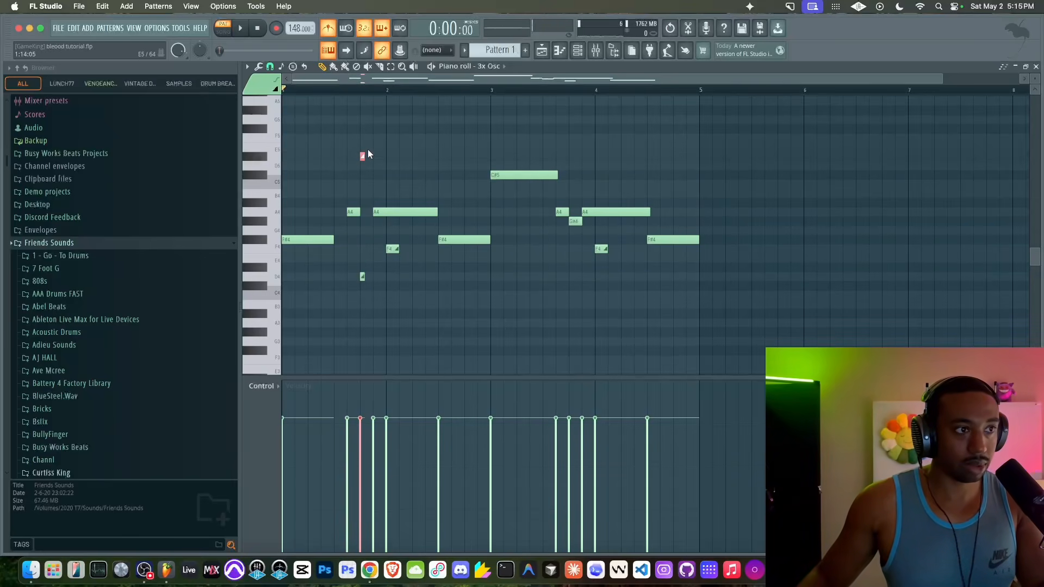
key(space)
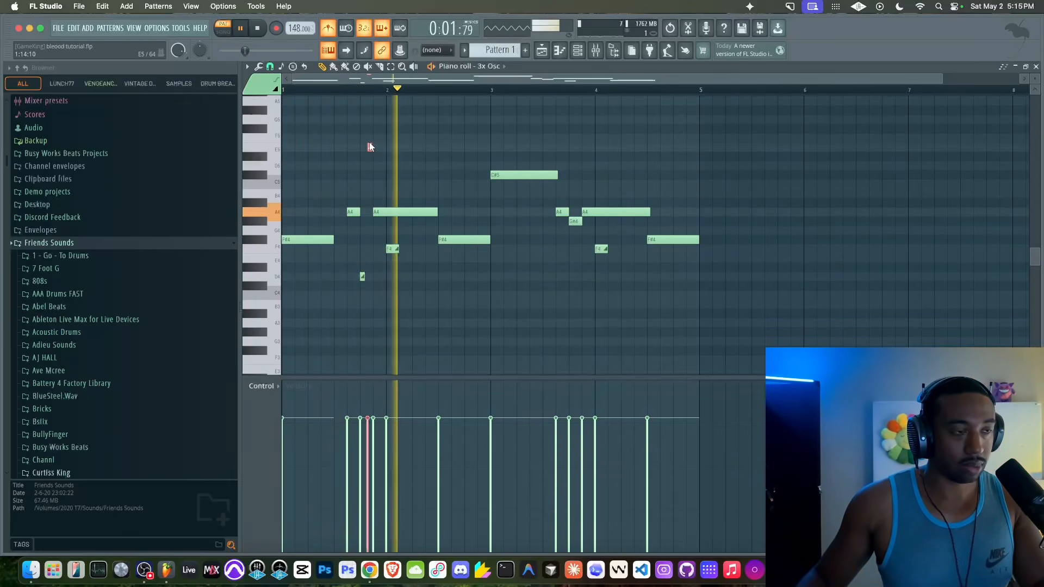
key(space)
- Extend bar 1's short A4 to reach the E5 slide note, and play the pattern
drag(359, 211, 371, 212)
key(space)
super+click(370, 147)
shift+super+click(361, 278)
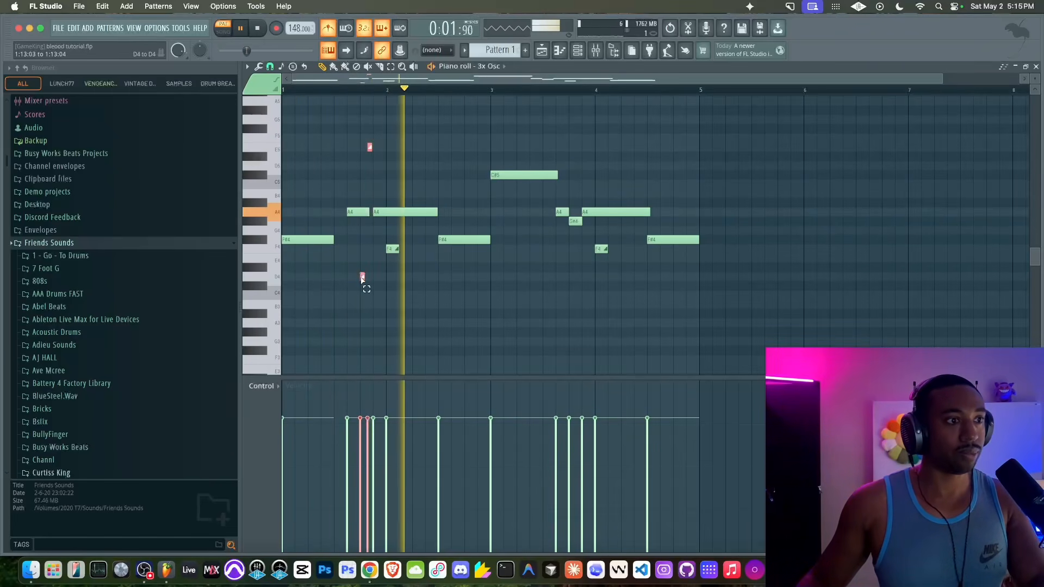
key(space)
key(space)
- Try the D4 slide note one octave lower, and restore its pitch
super+click(361, 278)
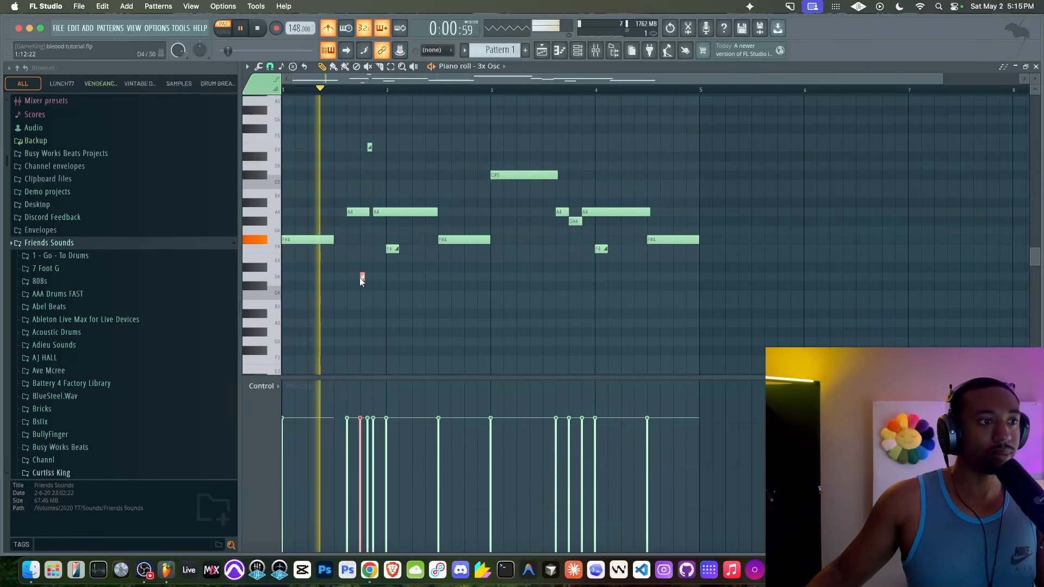
key(super+Down)
key(space)
scroll(360, 278, down, 3)
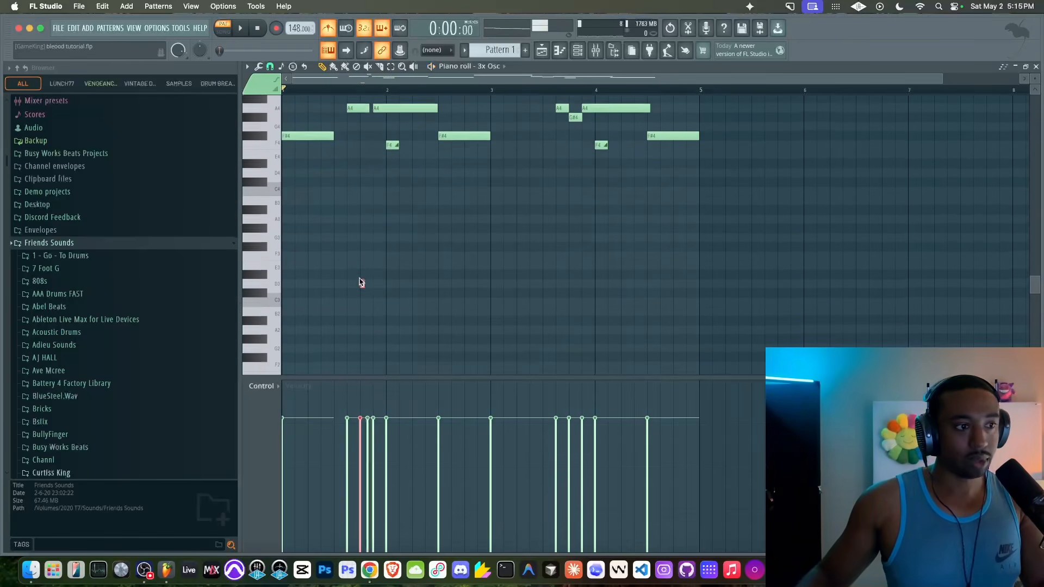
key(super+Up)
- Lengthen the D4 slide note at 1:13:00 to 0:01:09, and change the snap setting to align the E5 slide note to 1:14:00
scroll(361, 281, up, 3)
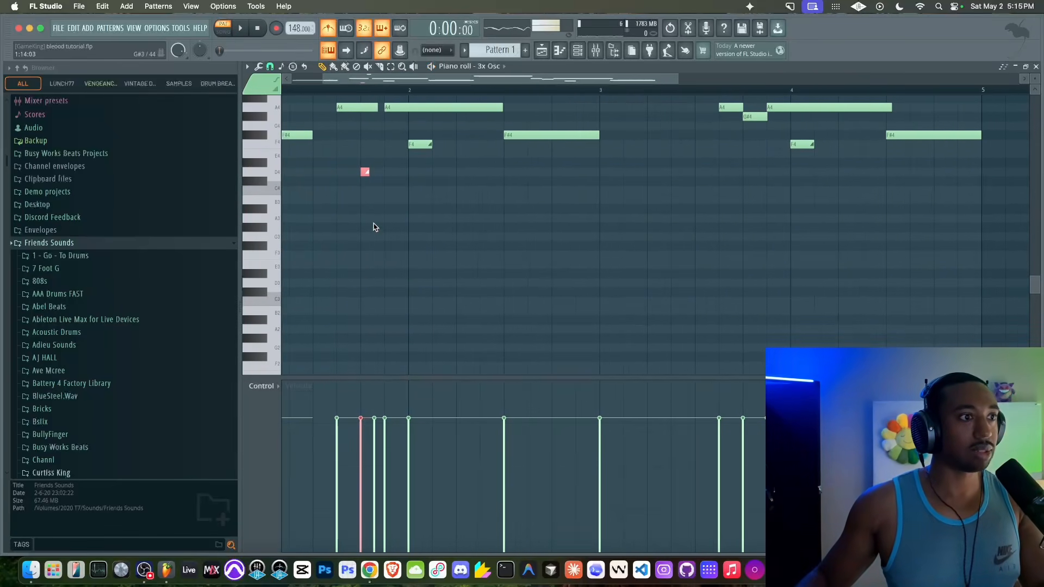
scroll(374, 226, up, 4)
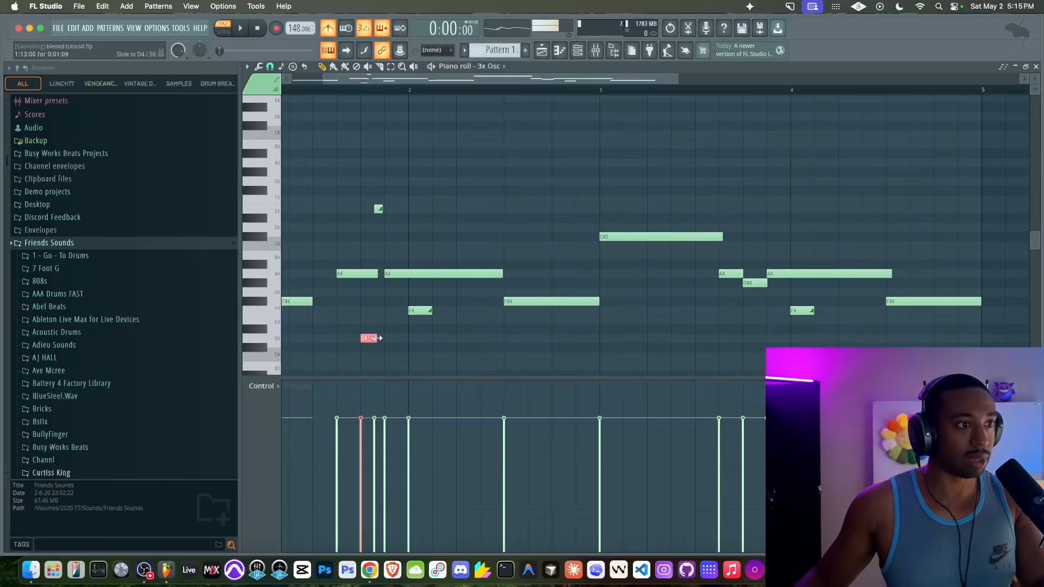
click(270, 82)
click(282, 193)
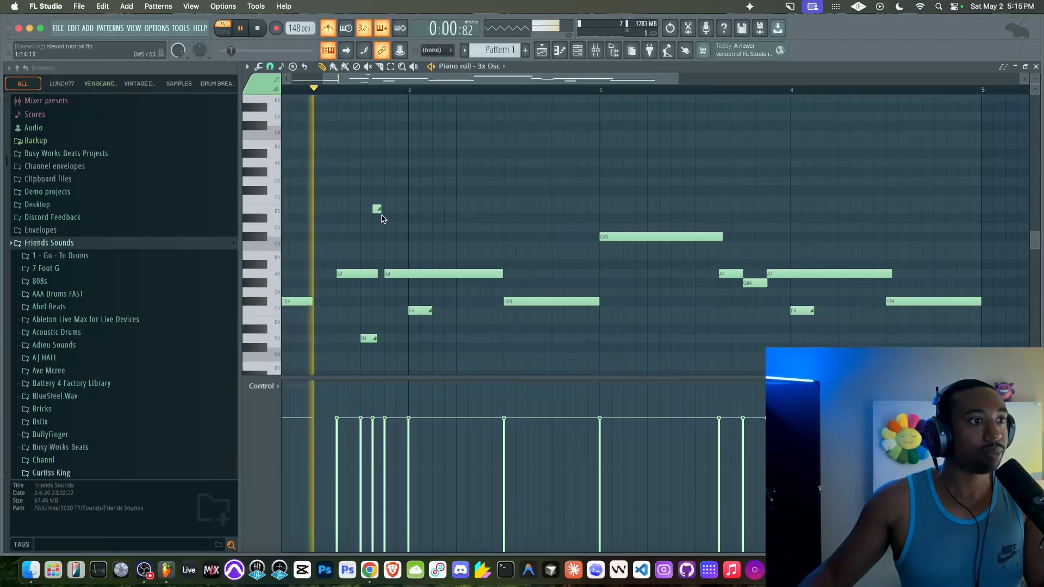
- Raise the D4 slide note at 1:13:00 to F4, and play the pattern
key(space)
drag(373, 337, 371, 308)
key(space)
key(space)
key(space)
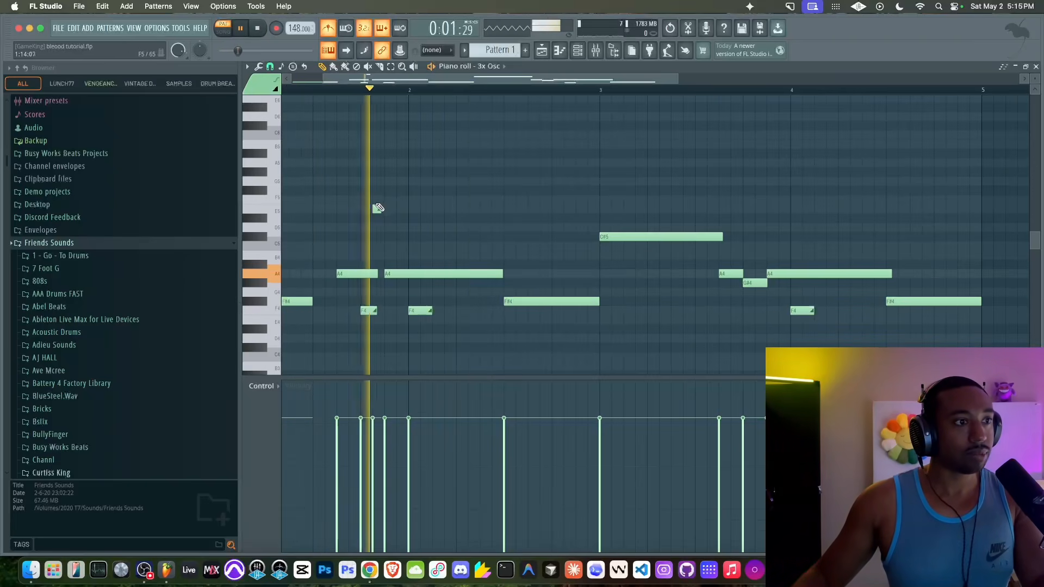
- Replace the E5 slide note at 1:14:00 with a D5 slide note, and play the pattern
click(375, 228)
right_click(377, 210)
key(space)
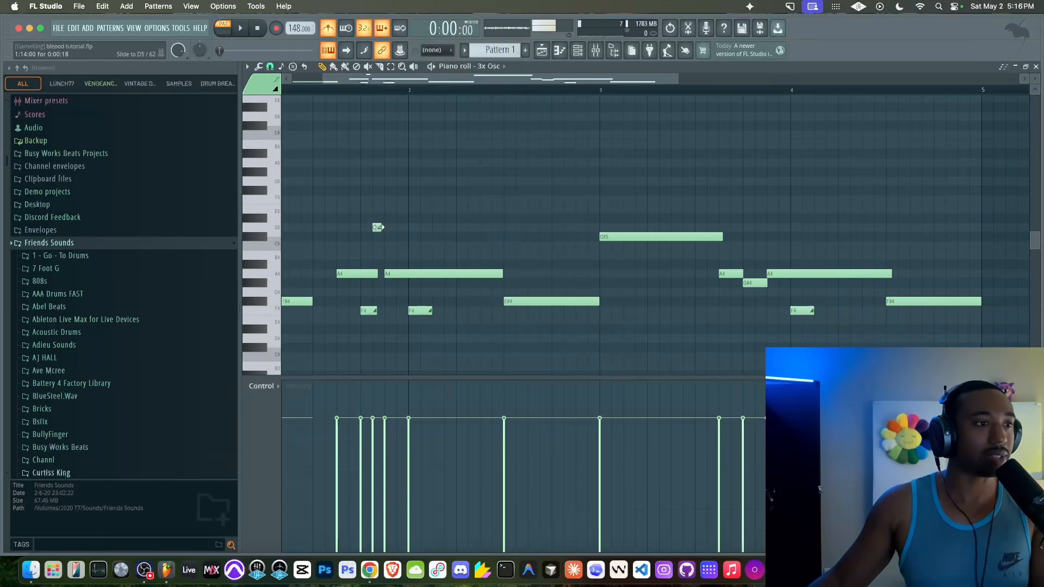
key(space)
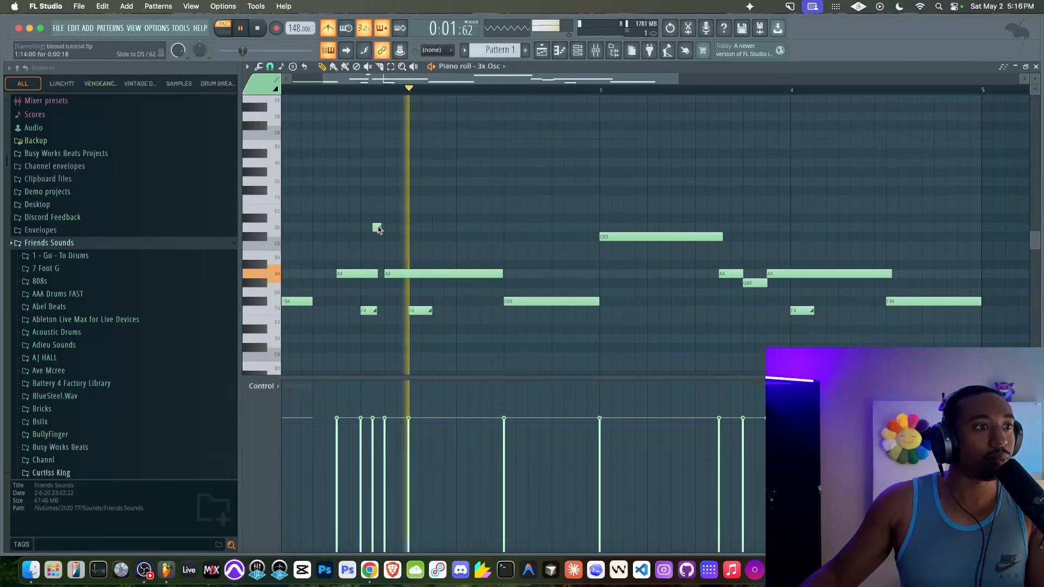
- Lower the D5 slide note at 1:14:00 to C5, play the pattern, and switch to Chrome to compare with "munni & drugs"
key(space)
drag(379, 229, 375, 255)
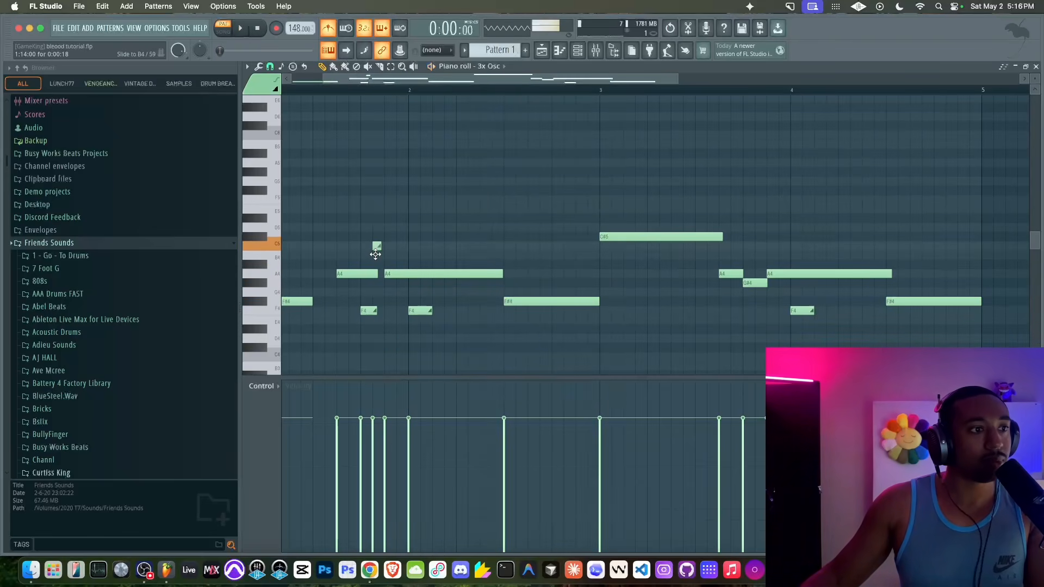
key(space)
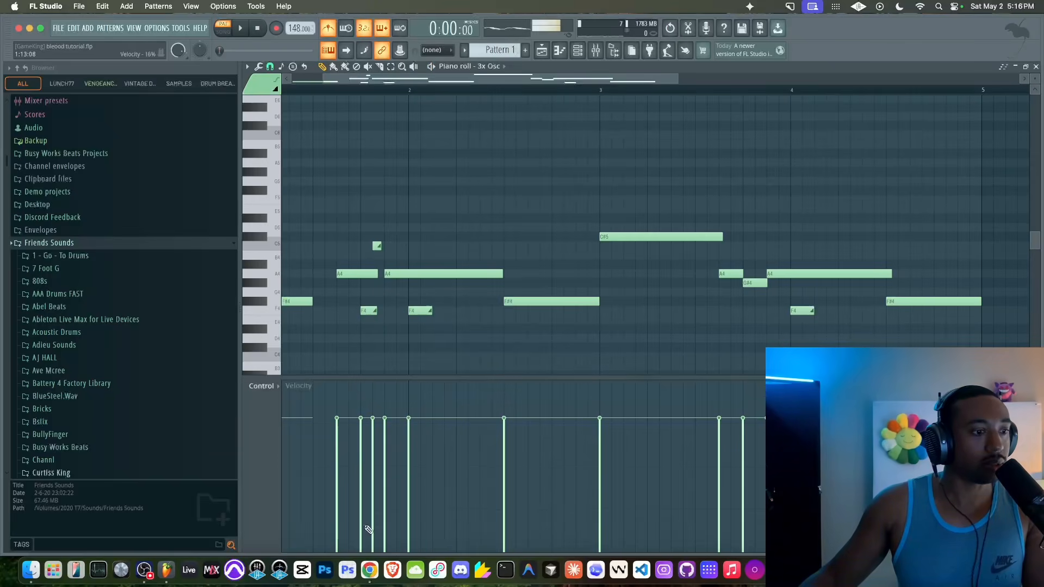
click(369, 570)
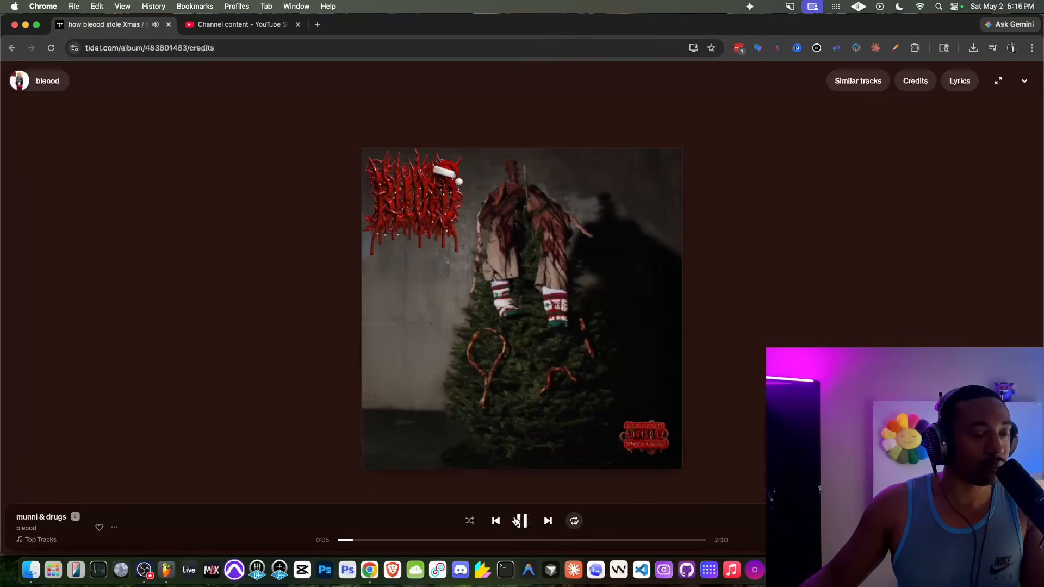
- Switch to FL Studio and lower the F4 slide note at 1:13:00 by two octaves to F2
click(166, 569)
click(368, 310)
key(super+Down)
key(super+Down)
- Raise the C5 slide note at 1:14:00 by two octaves to C7, and play the pattern
scroll(368, 310, up, 7)
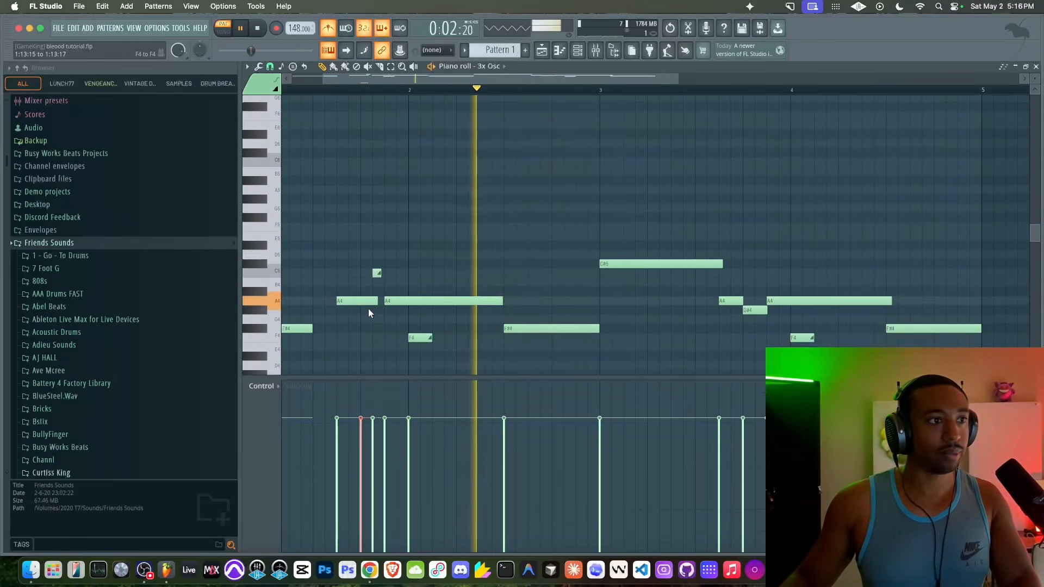
super+click(378, 273)
key(super+Up)
key(super+Up)
key(space)
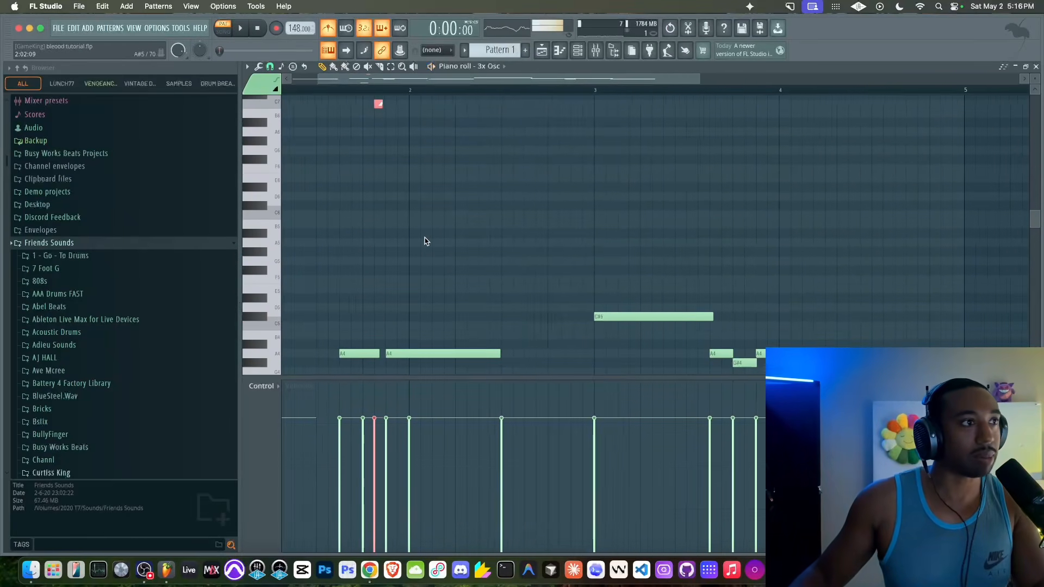
scroll(373, 219, down, 3)
key(space)
scroll(373, 218, down, 5)
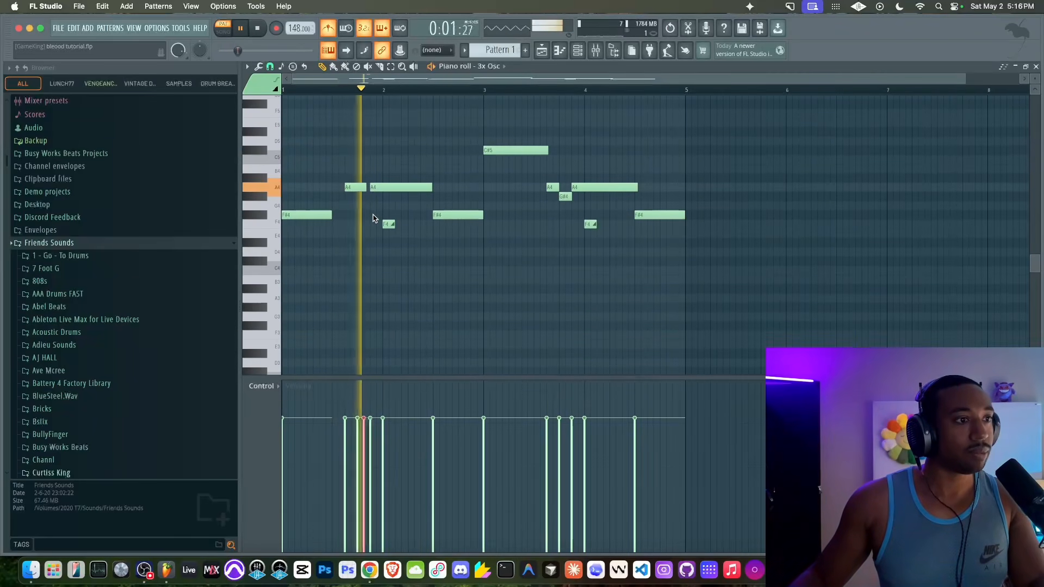
scroll(369, 217, down, 3)
scroll(359, 282, up, 7)
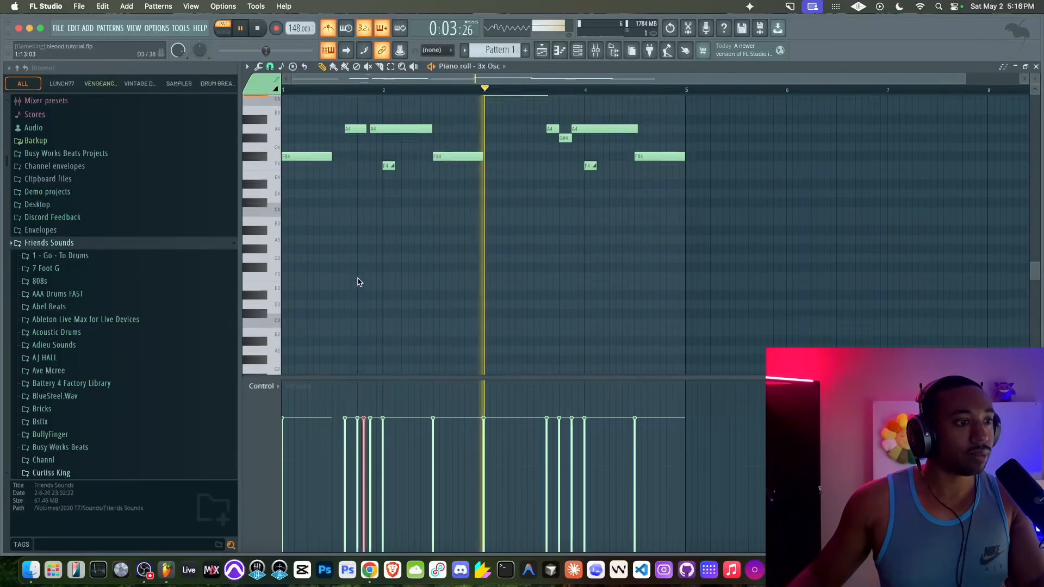
scroll(359, 282, right, 1)
scroll(357, 281, left, 1)
scroll(357, 279, up, 4)
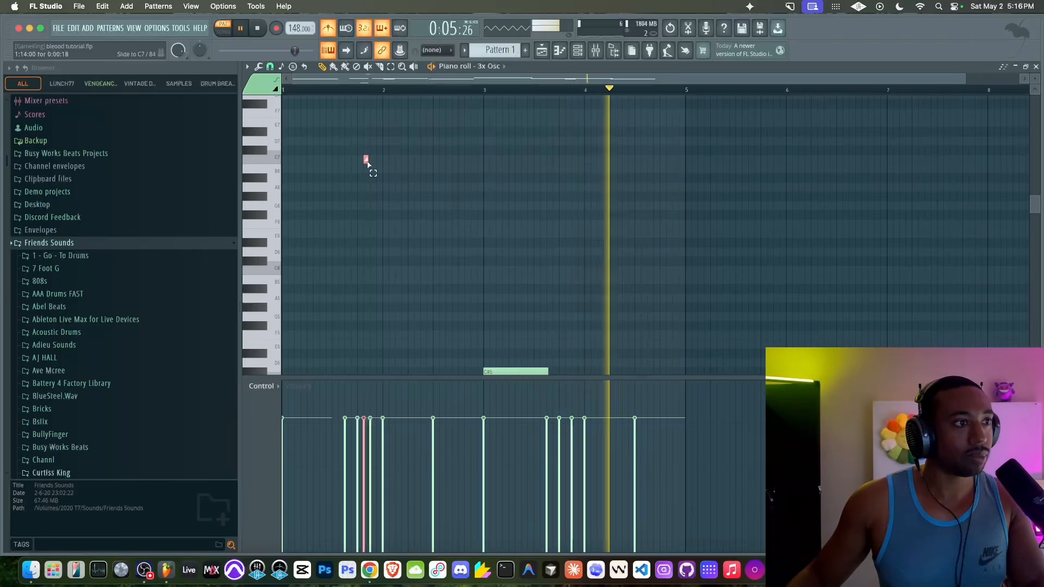
- Lower the C7 slide note at 1:14:00 by two octaves to C5, and replay the pattern
key(ctrl+Down)
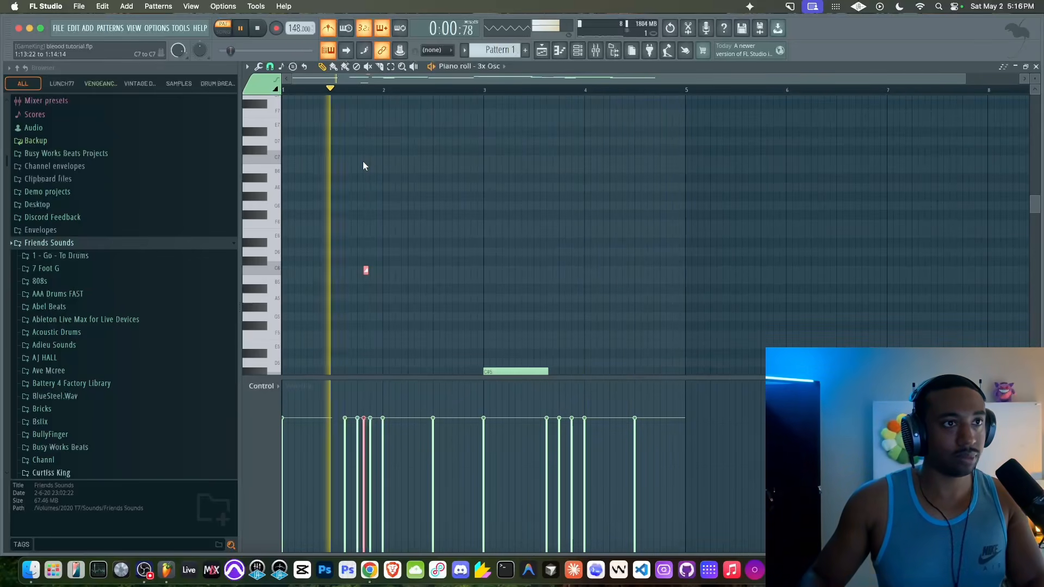
scroll(363, 161, down, 1)
scroll(364, 166, down, 5)
key(ctrl+Down)
scroll(362, 166, down, 3)
ctrl+scroll(361, 186, up, 2)
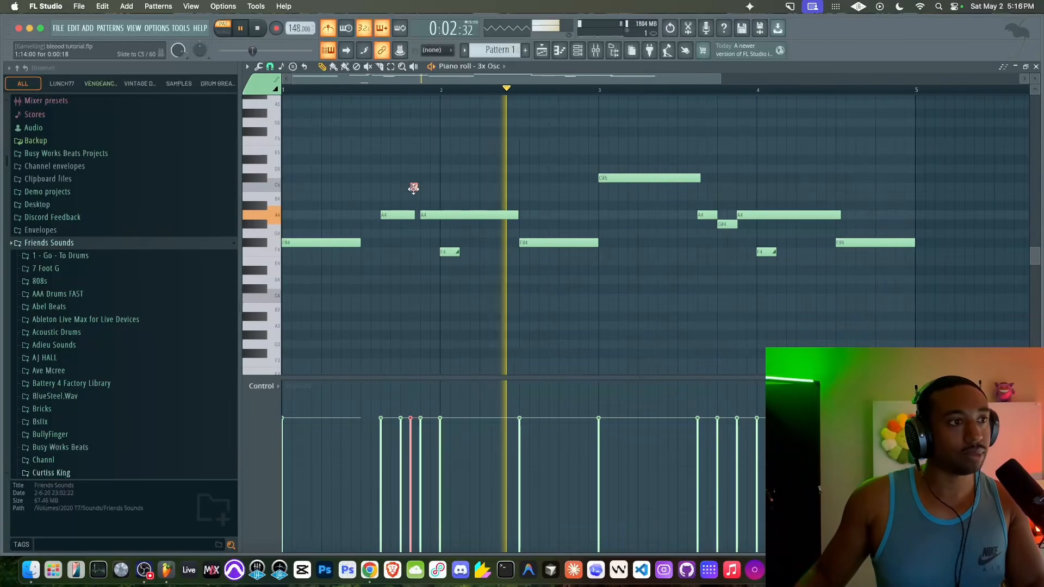
key(space)
key(space)
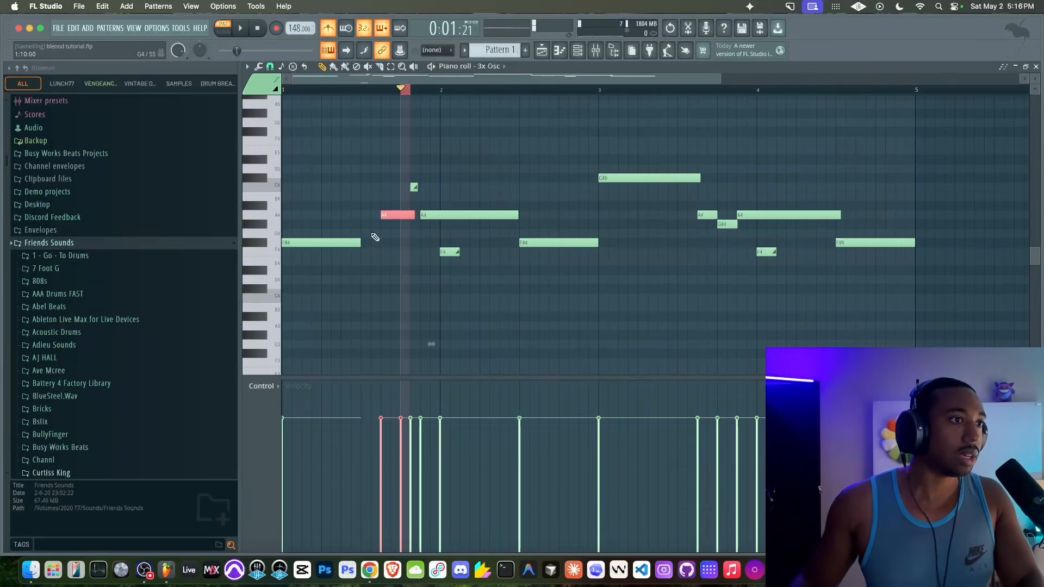
- Lower the velocity of the F2 and C5 slide notes at 1:13:00 and 1:14:00, and play from 1:04:00
right_click(400, 90)
click(404, 458)
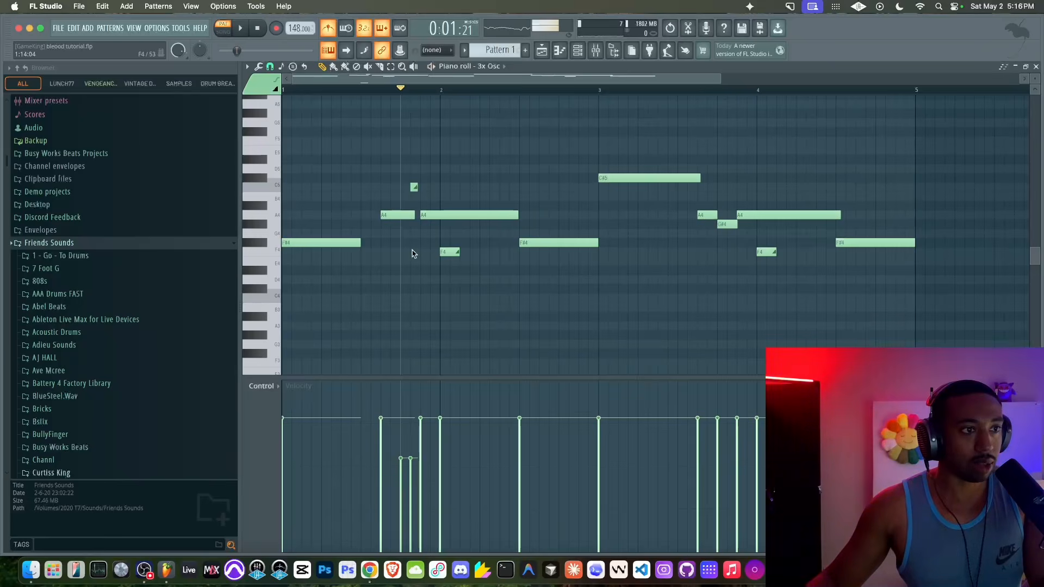
key(space)
key(space)
key(space)
click(315, 90)
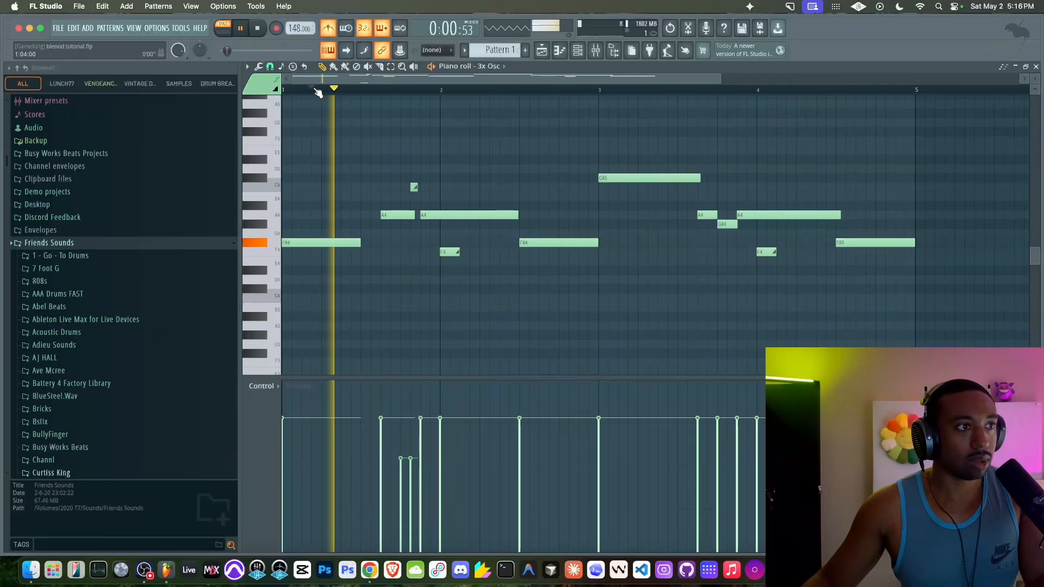
- Shorten the F2 slide note at 1:13:00, and replay the pattern
scroll(411, 283, down, 5)
super+click(410, 251)
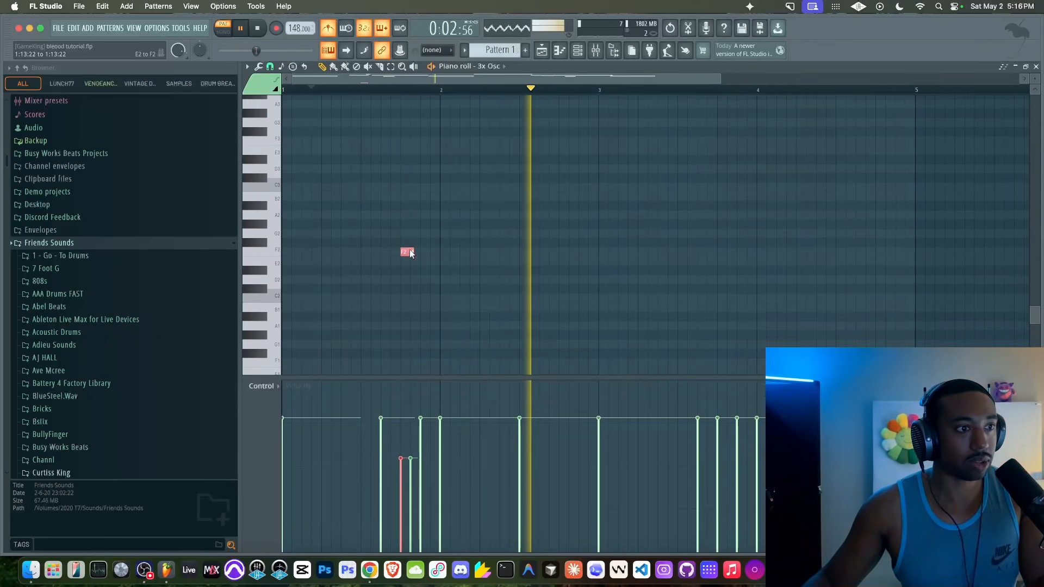
drag(414, 252, 409, 252)
key(space)
key(space)
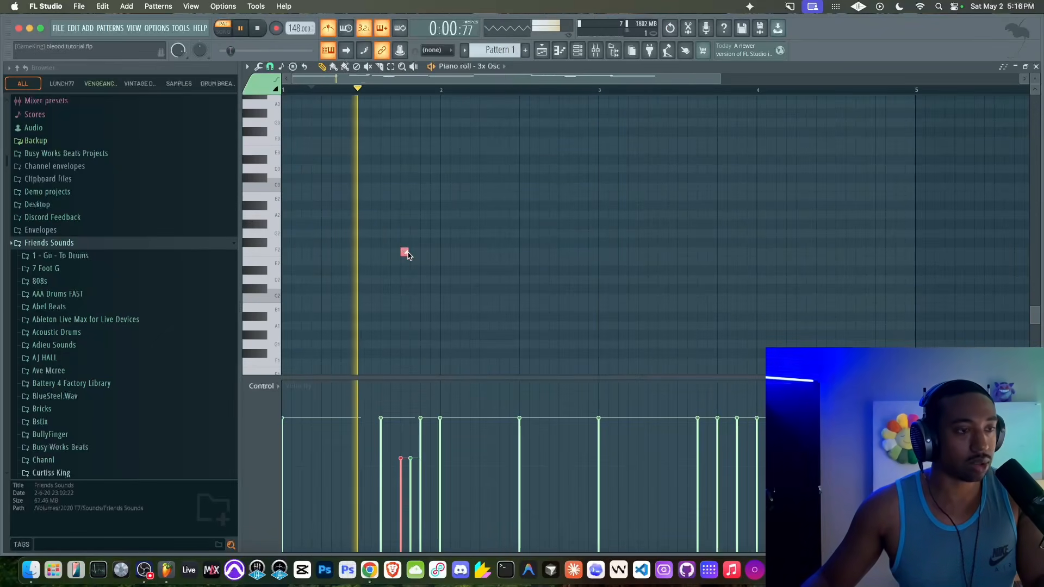
key(space)
key(space)
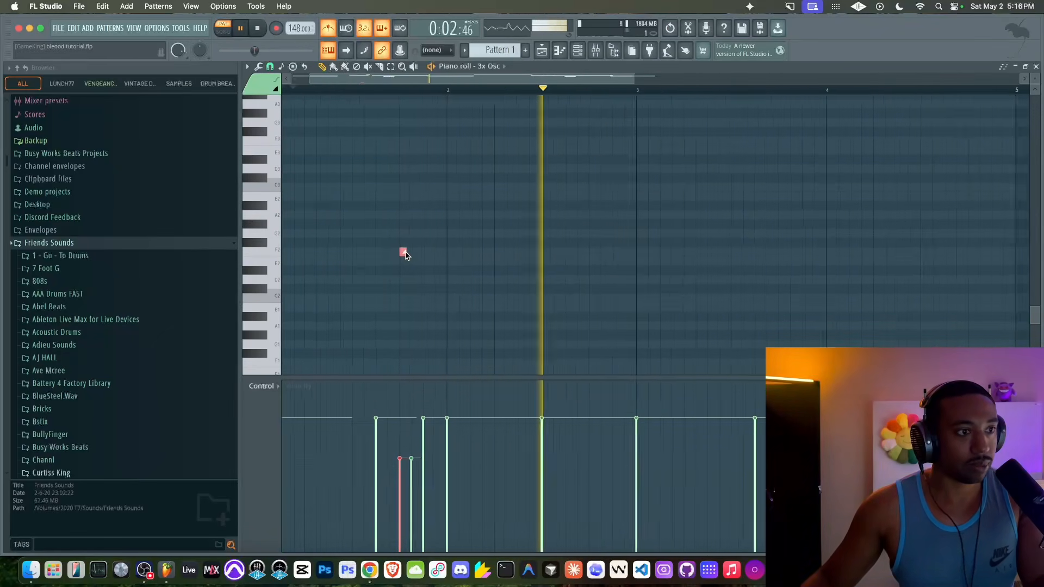
- Save the project, and play the pattern to check the first-bar slides
ctrl+scroll(406, 254, up, 2)
scroll(406, 255, up, 2)
scroll(411, 309, up, 5)
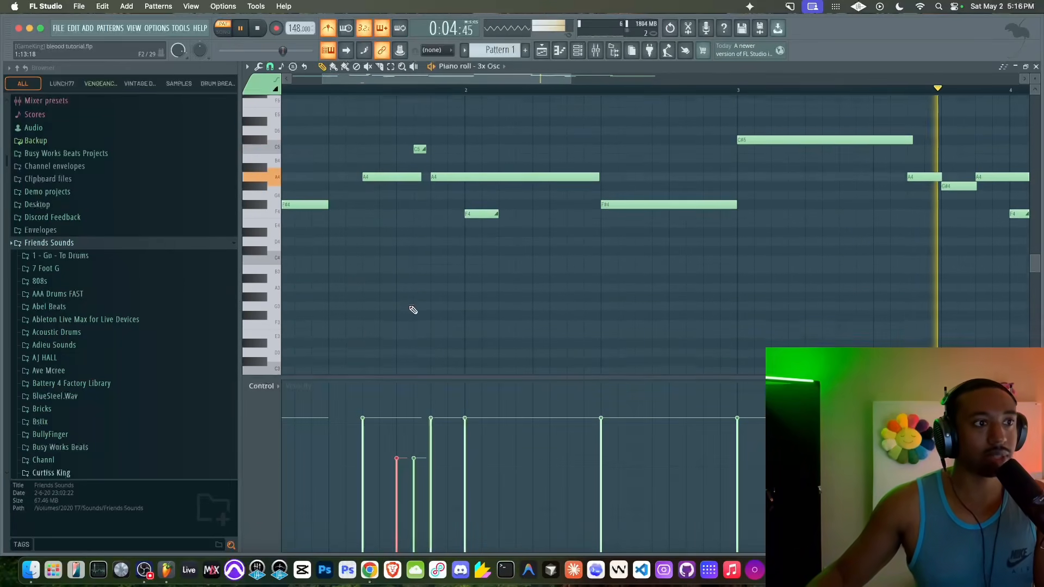
key(space)
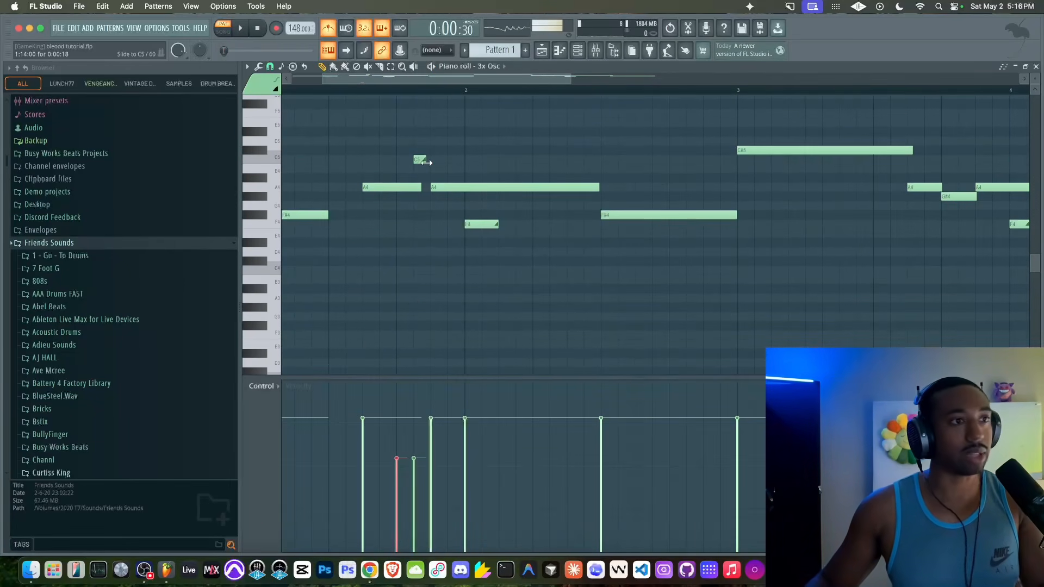
key(super+s)
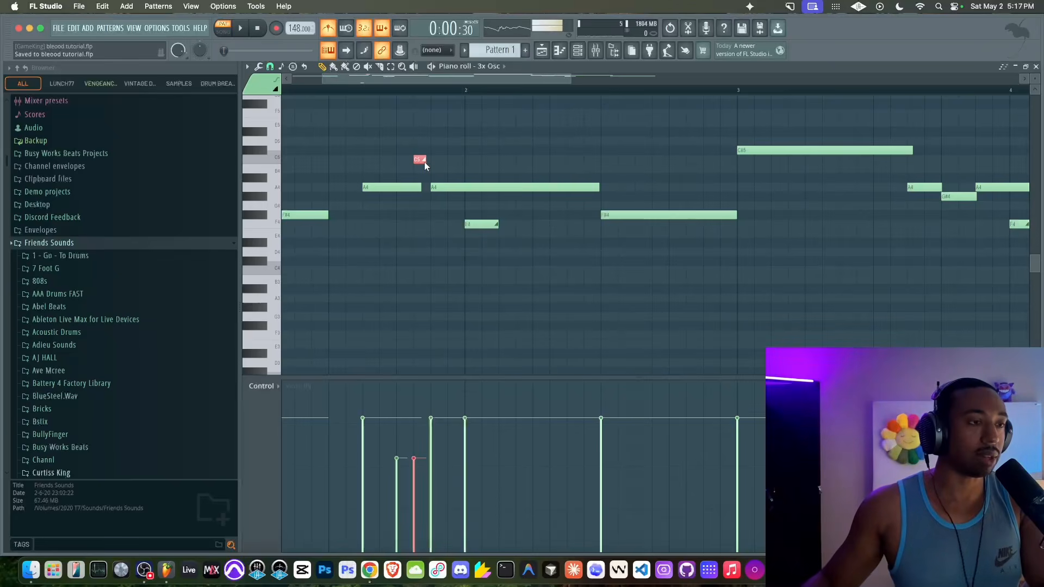
key(space)
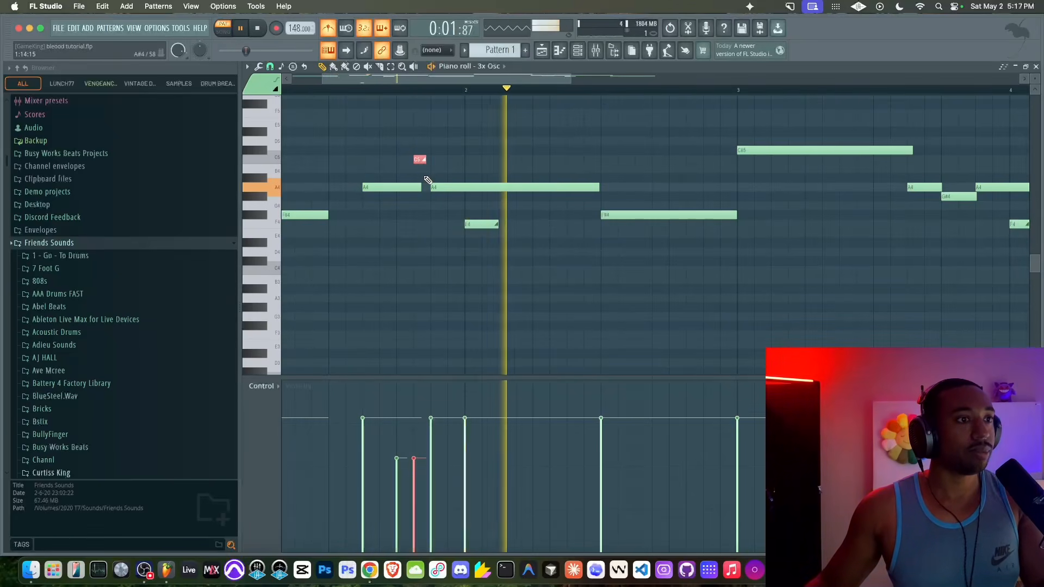
- Try an A4 slide note at 1:14:12 with a length of 0:00:12, play the pattern, and delete that note
key(space)
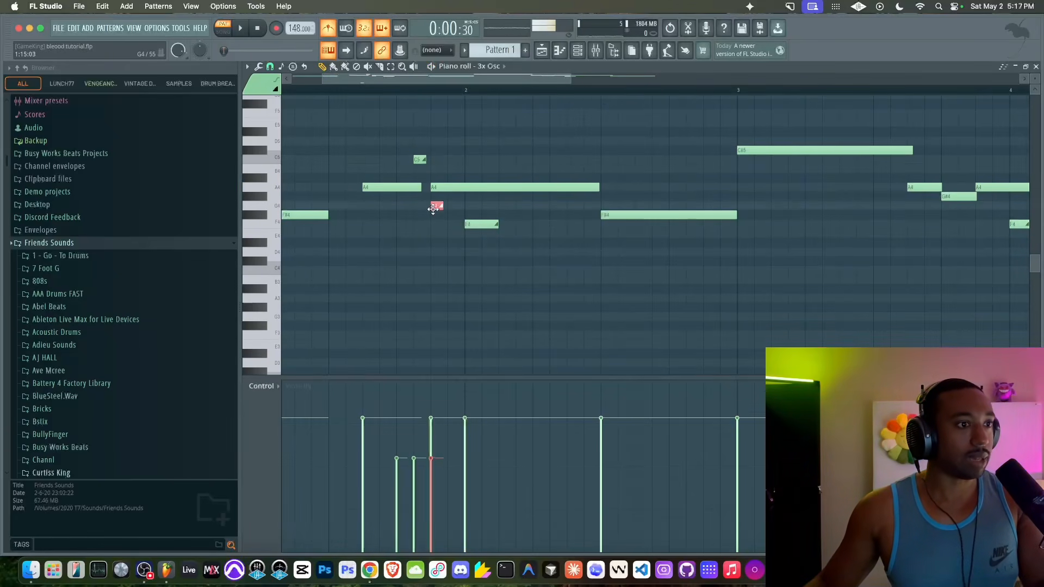
drag(434, 206, 429, 184)
key(space)
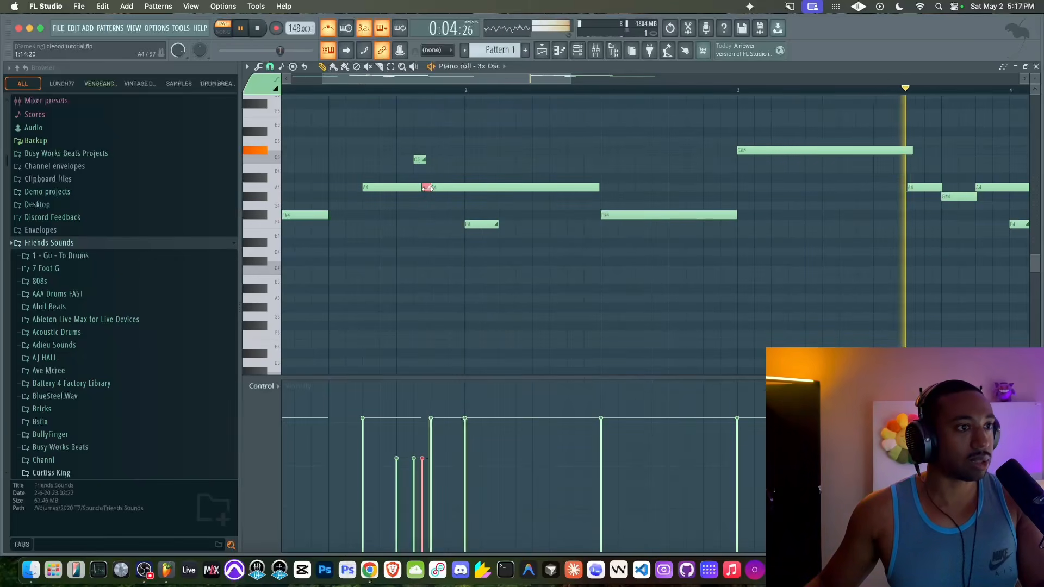
key(space)
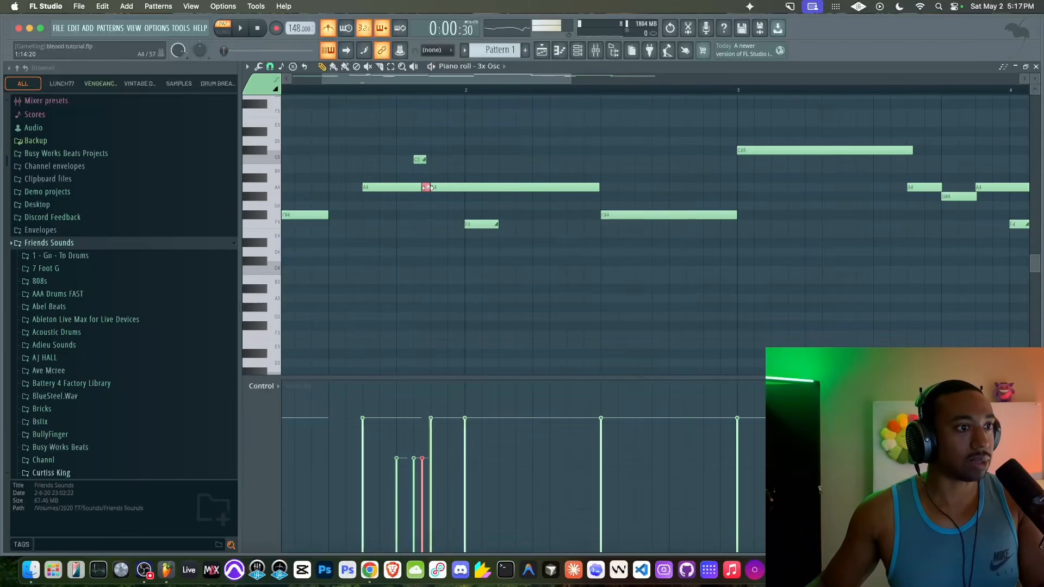
key(space)
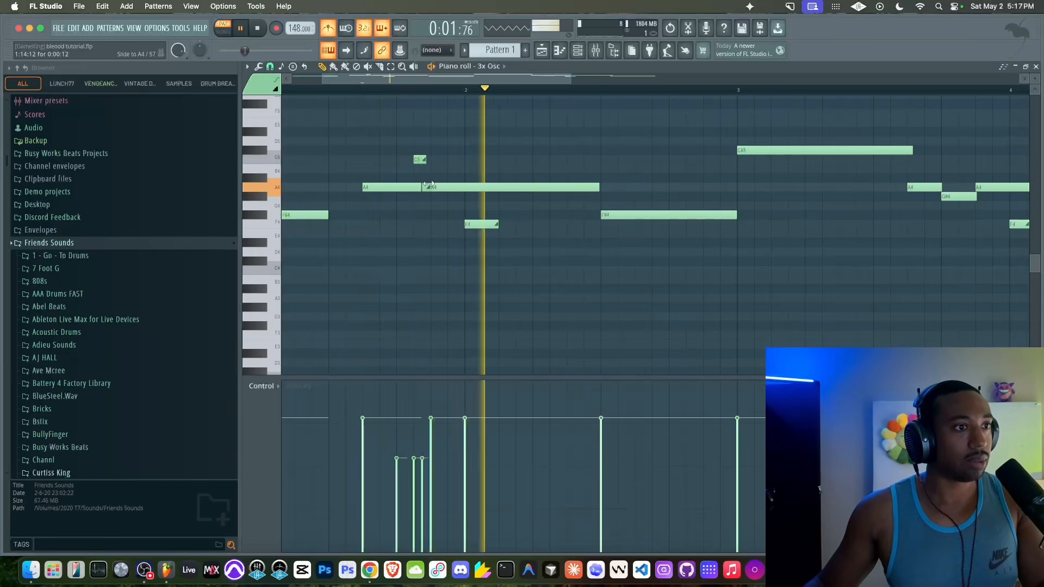
key(space)
key(space)
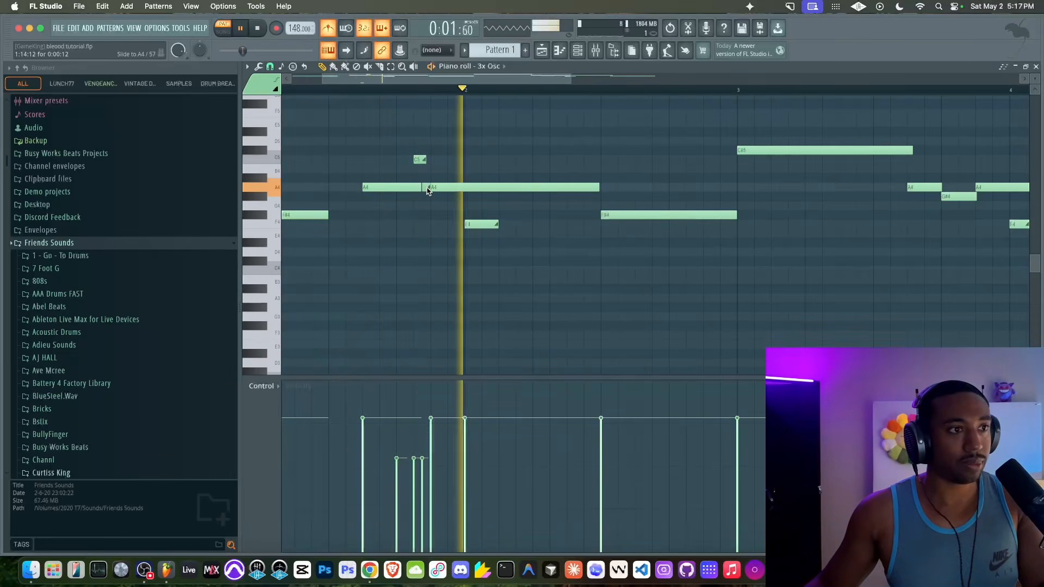
key(space)
right_click(427, 188)
key(space)
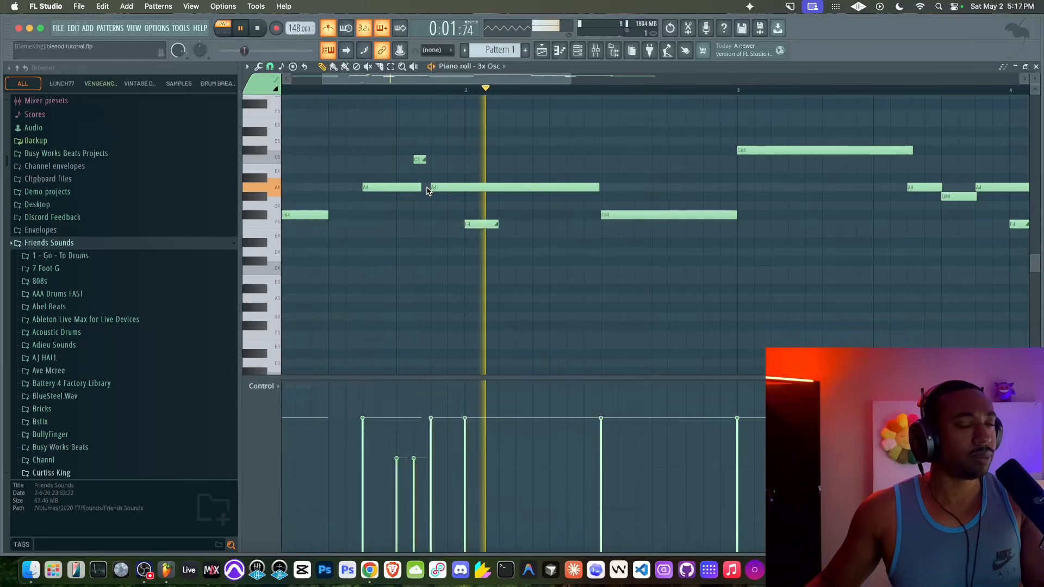
- Duplicate the F2 and C5 slide notes from bar 1 into bar 2 at 2:13:00 and 2:14:00
scroll(427, 191, down, 2)
scroll(426, 199, down, 5)
scroll(423, 209, down, 3)
key(space)
scroll(411, 211, up, 5)
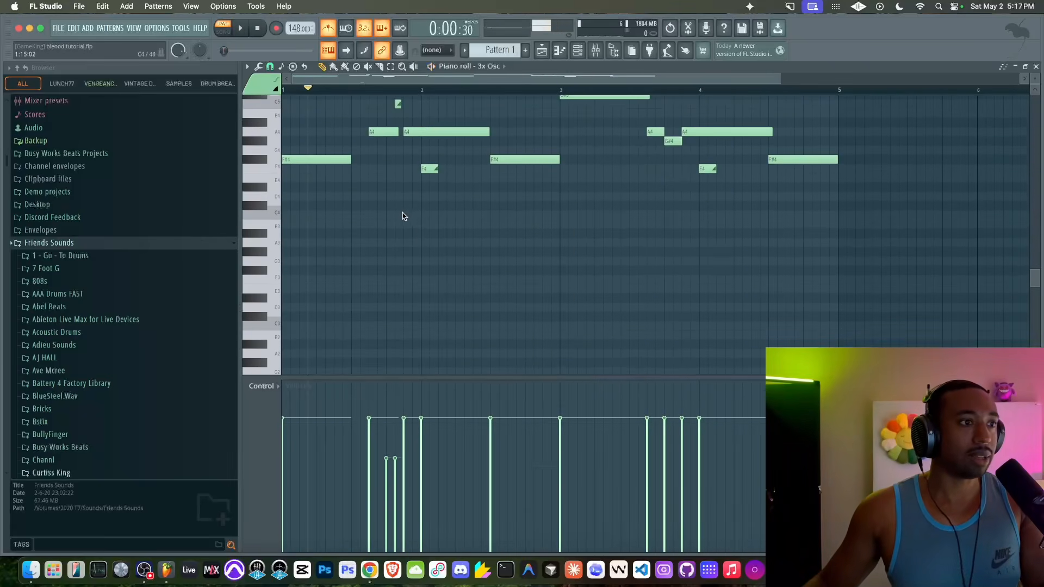
scroll(415, 275, down, 5)
click(387, 307)
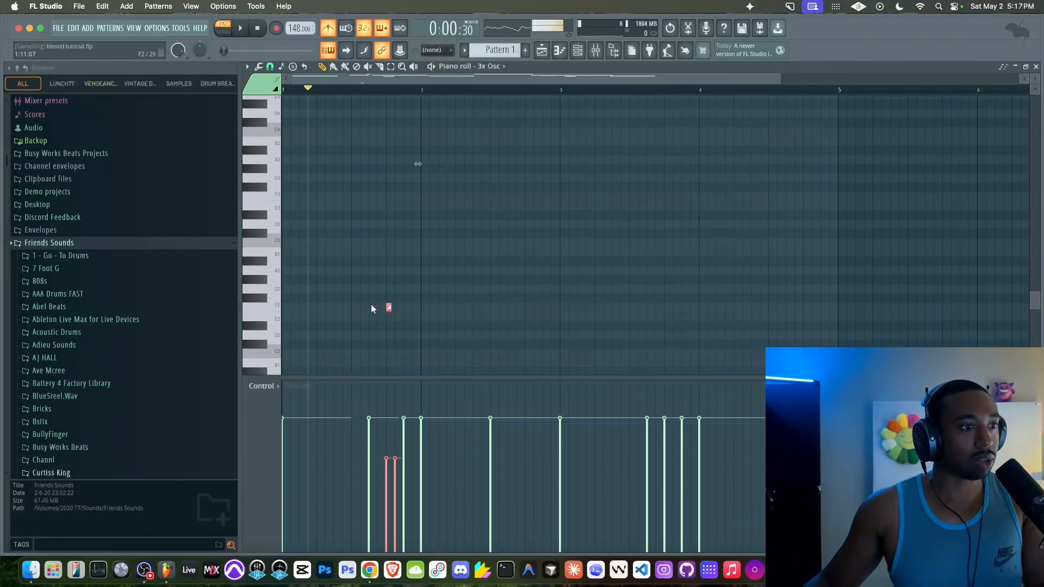
drag(389, 306, 545, 307)
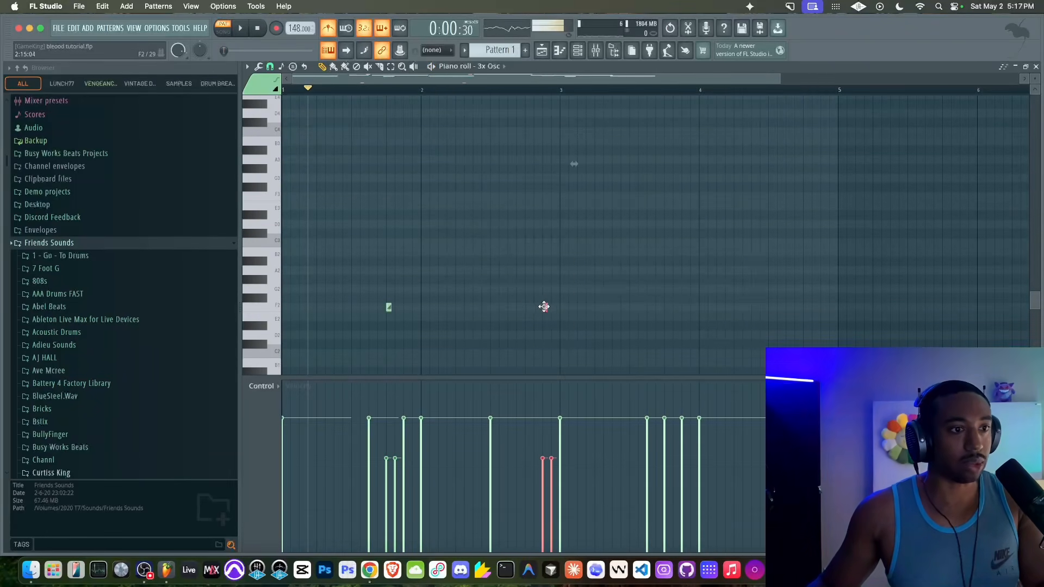
key(space)
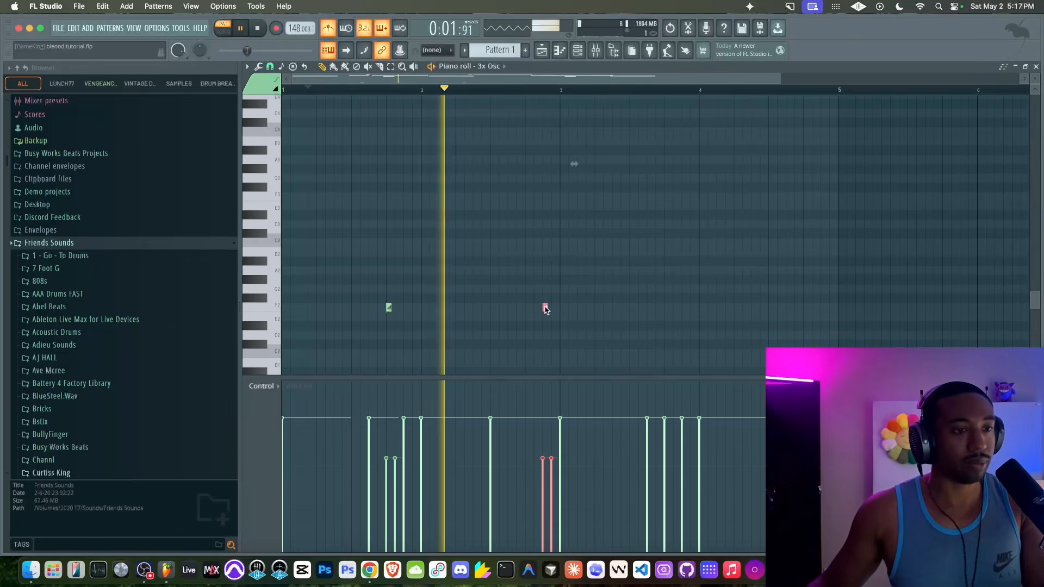
drag(546, 309, 527, 308)
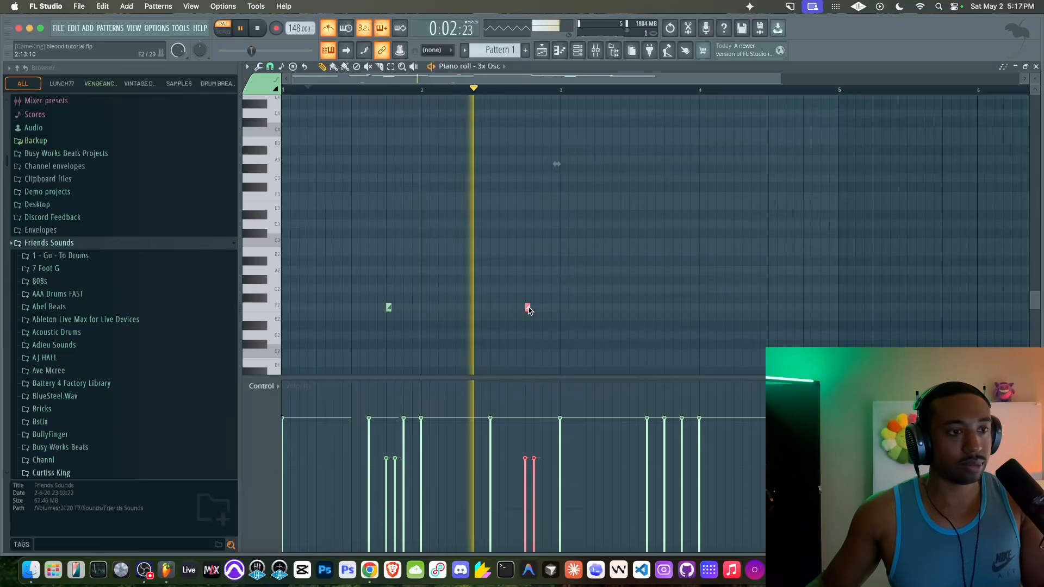
- Shorten the F#4 note at 2:09:00 to a length of 0:05:10, checking it with pattern playback
scroll(542, 301, up, 5)
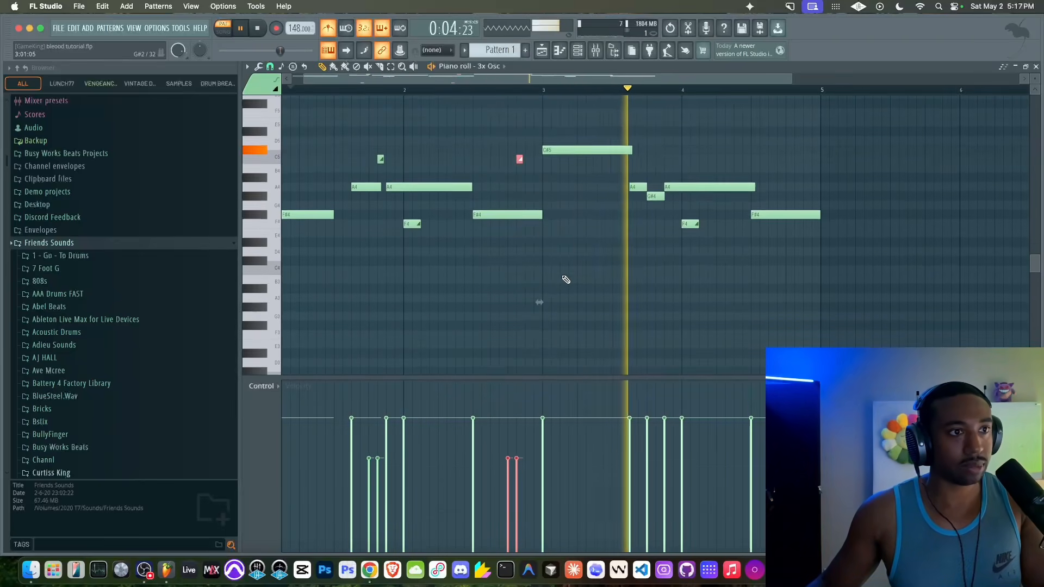
drag(542, 216, 518, 217)
key(space)
ctrl+click(512, 217)
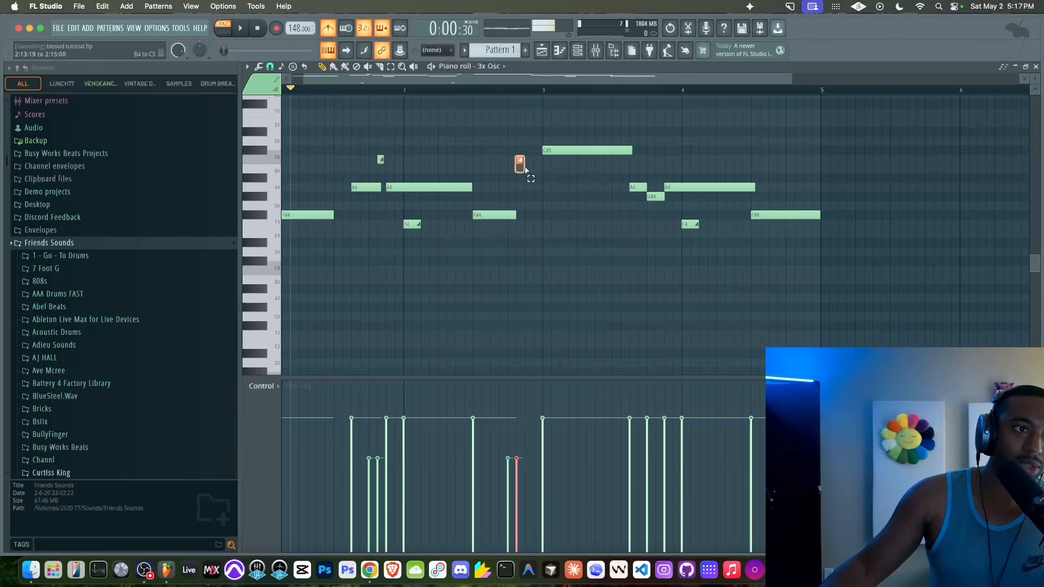
key(space)
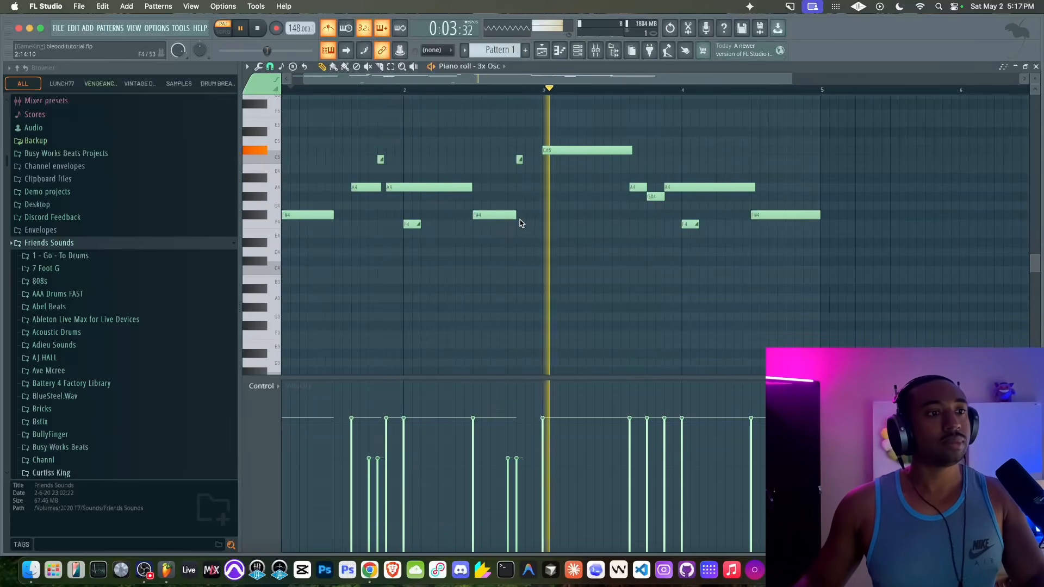
key(space)
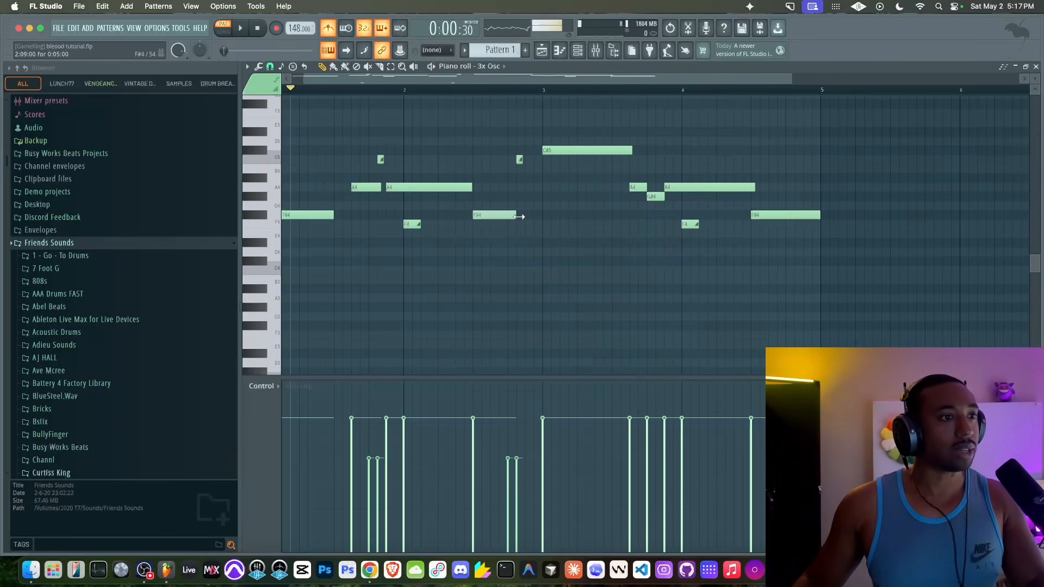
key(space)
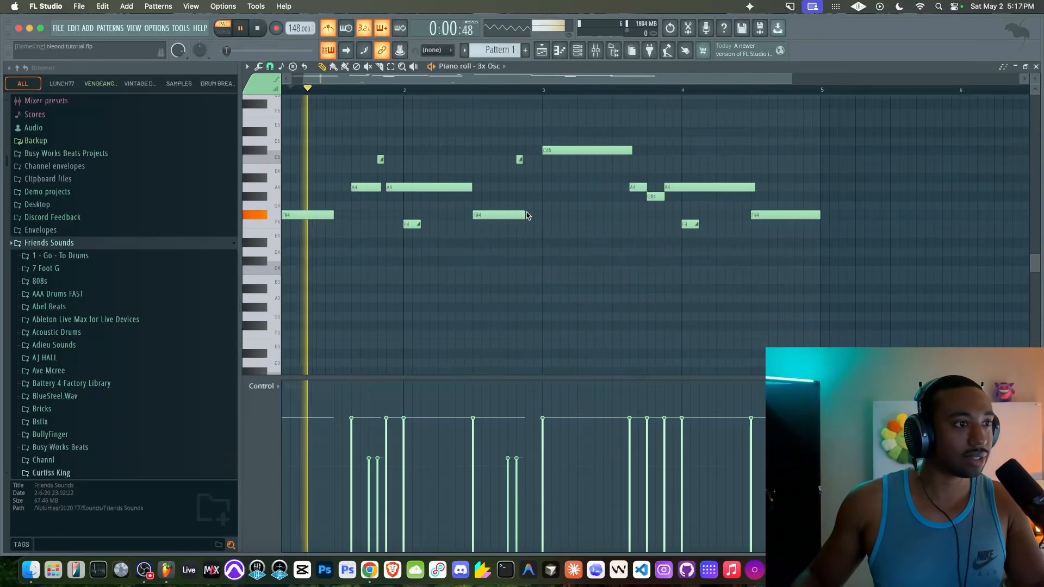
drag(522, 215, 521, 213)
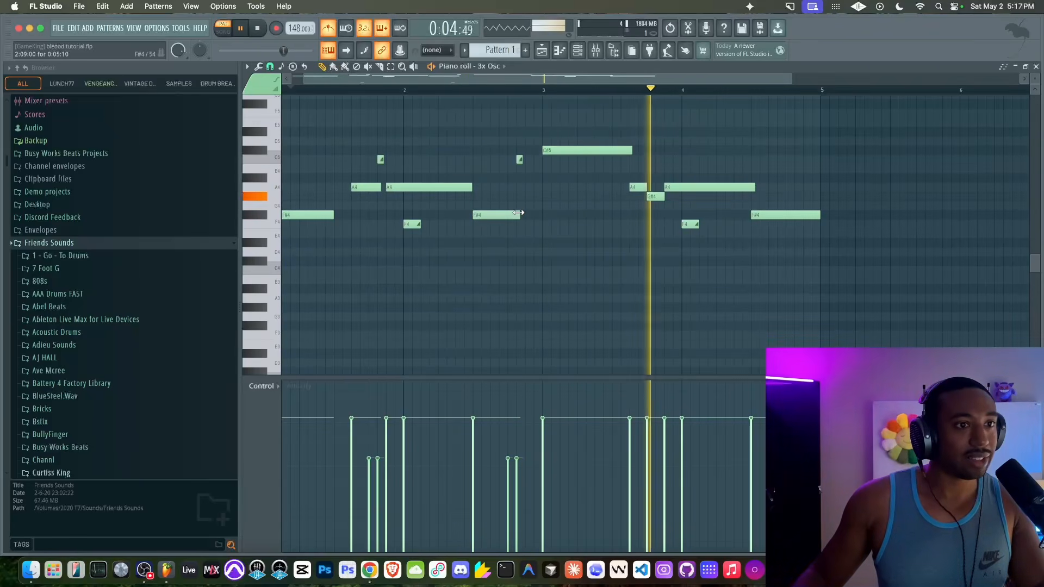
key(space)
scroll(522, 168, down, 4)
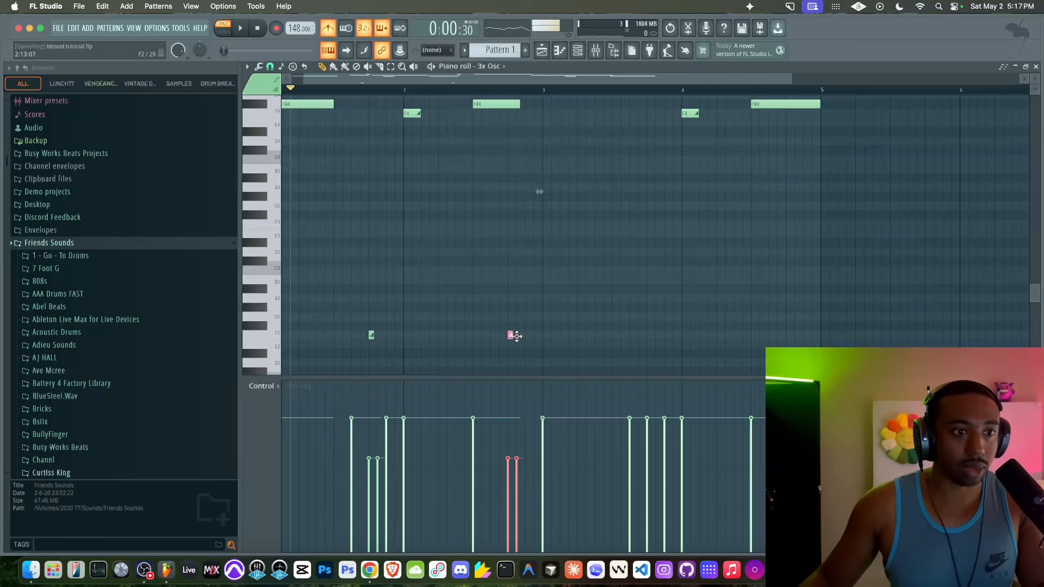
- Duplicate the F2 and C5 slide notes into bar 3 at 3:13:00 and 3:14:00, replacing the G#4 note by lengthening the A4 at 3:11:00
click(644, 334)
scroll(652, 310, up, 5)
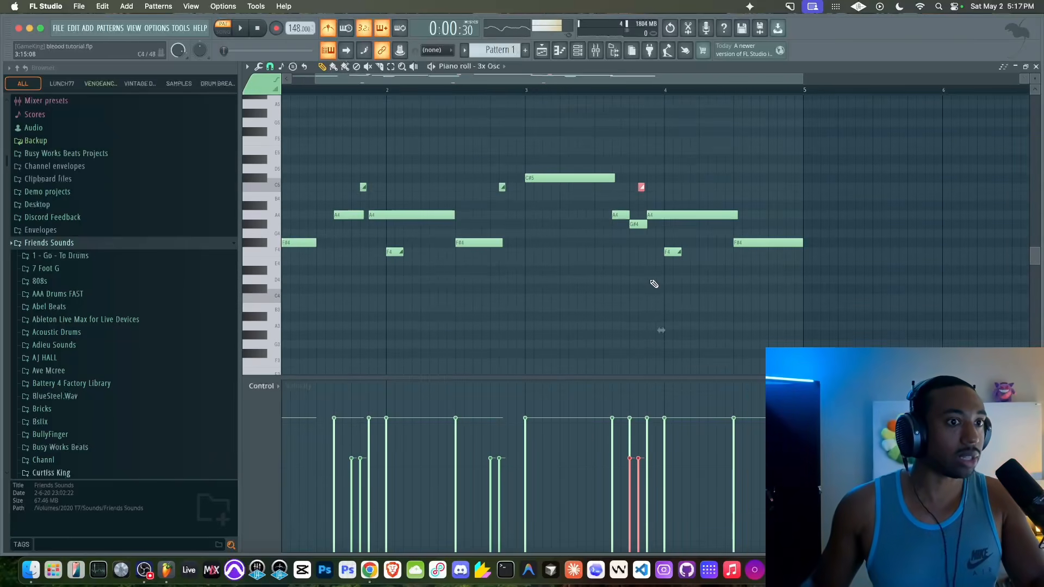
right_click(637, 225)
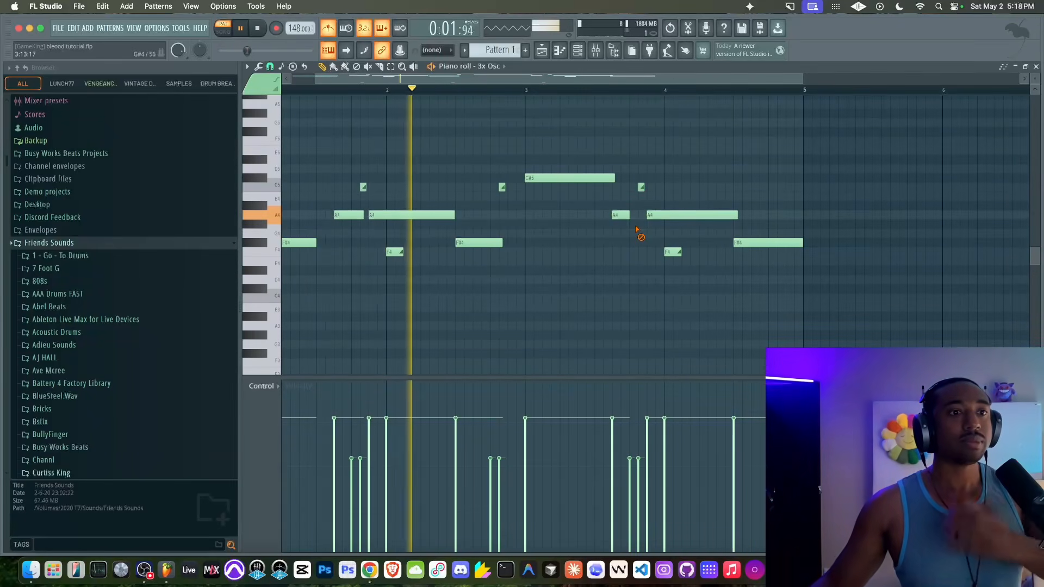
drag(628, 215, 641, 215)
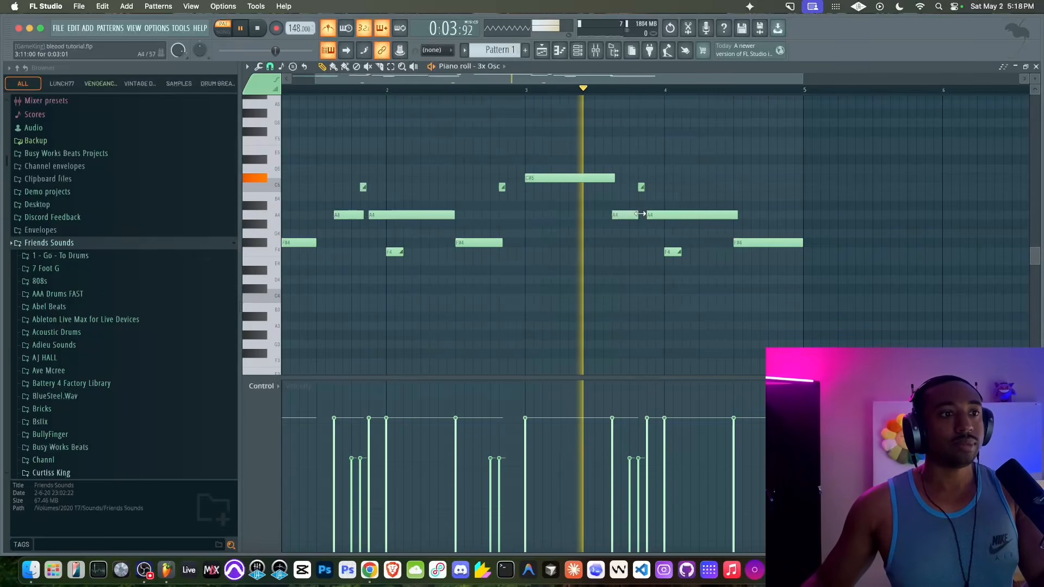
- Lengthen the F#4 note at 2:09:00 slightly past the C5 slide note above it while the pattern plays
drag(502, 243, 505, 242)
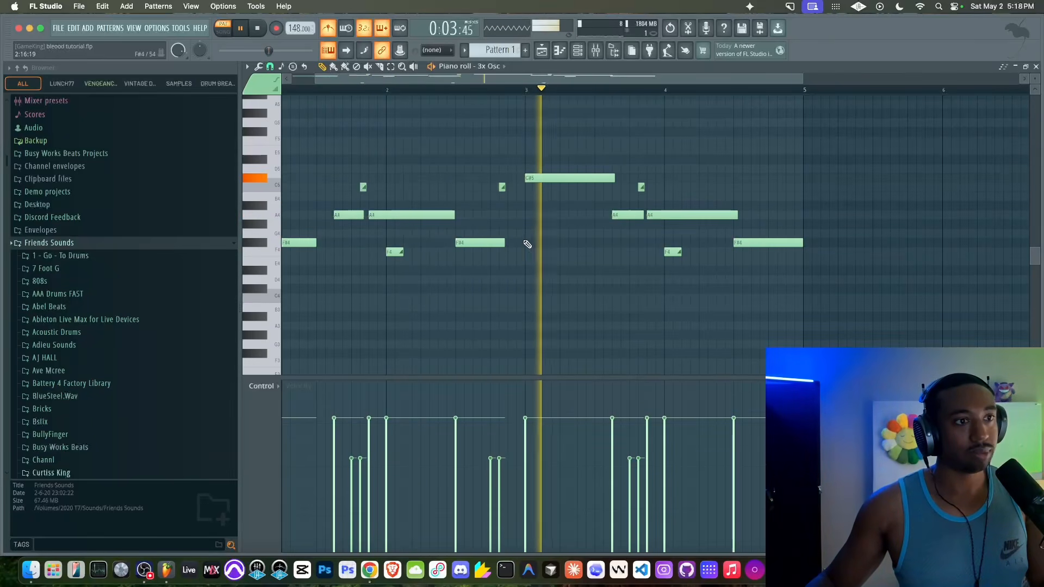
drag(505, 244, 509, 245)
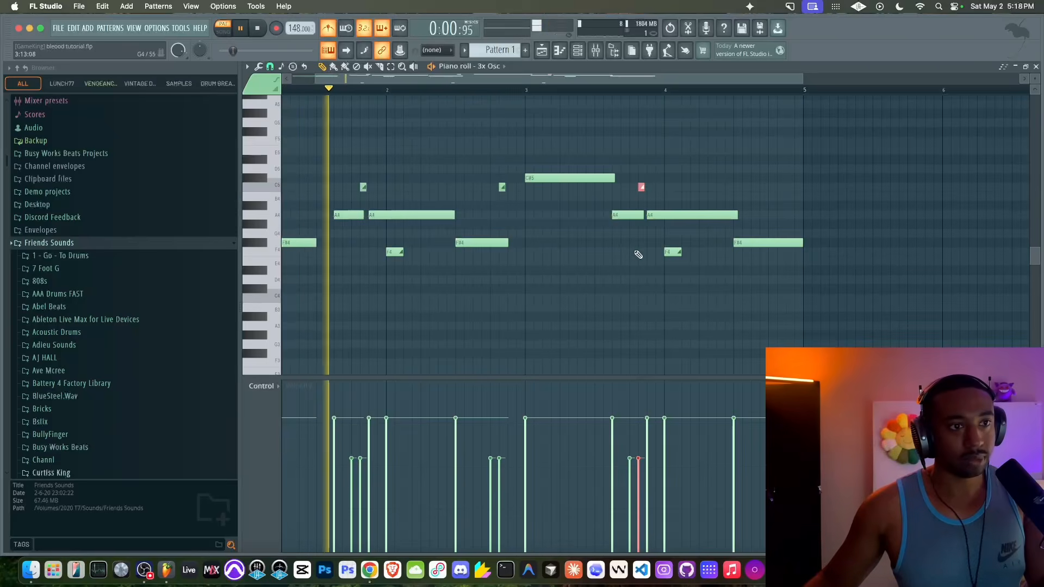
- Duplicate the F2 and C5 slide notes into bar 4 at 4:13:00 and 4:14:00, and shorten the F#4 at 4:09:00 to 0:05:17
scroll(635, 239, down, 5)
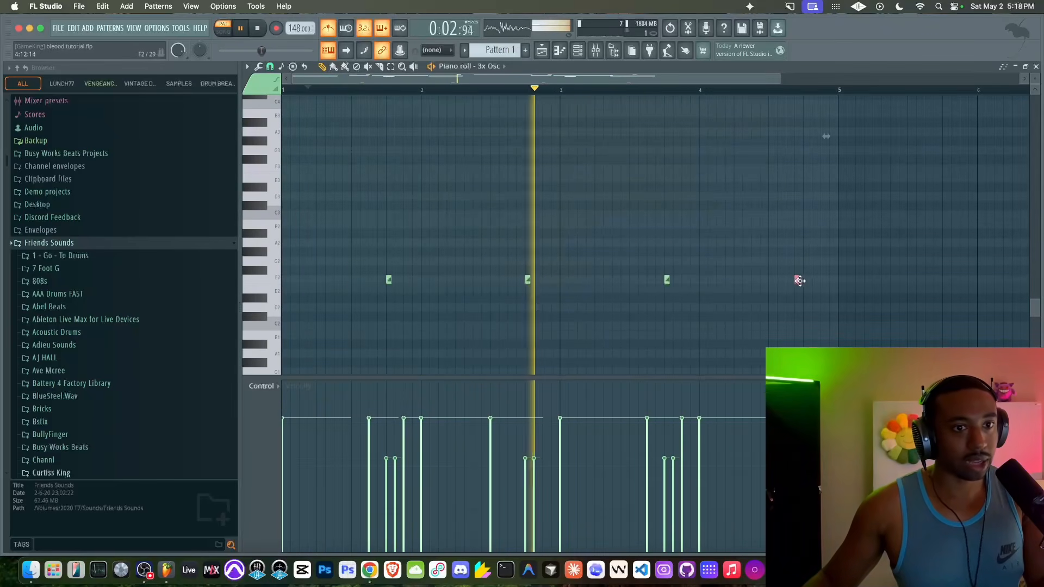
scroll(805, 280, up, 5)
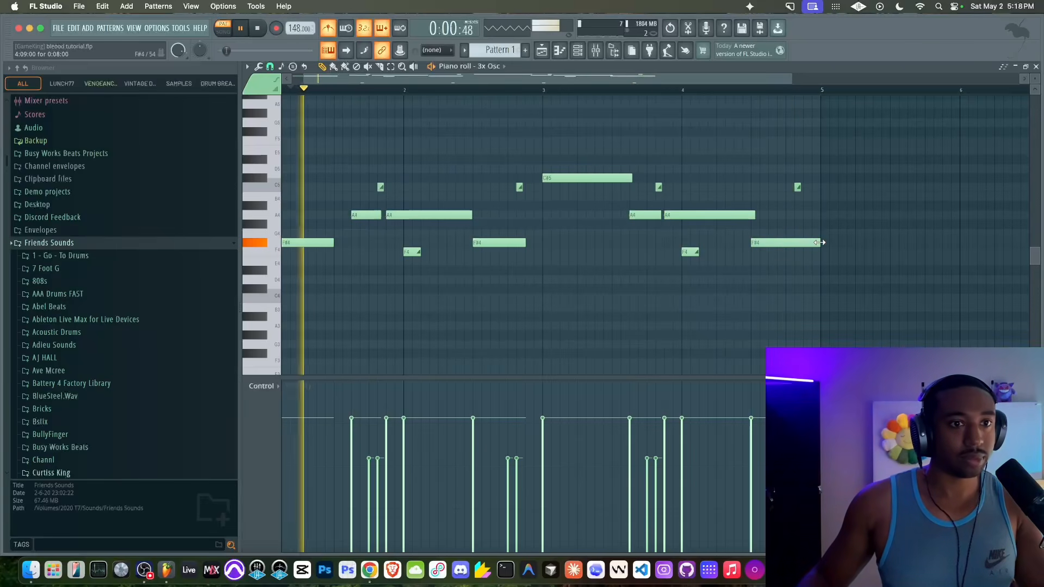
key(space)
drag(811, 242, 798, 242)
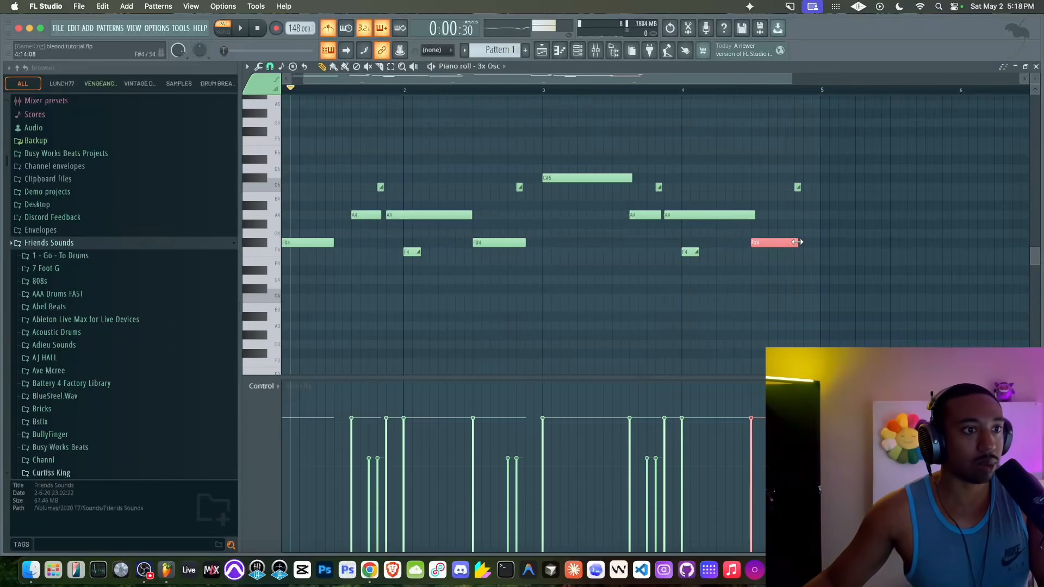
key(space)
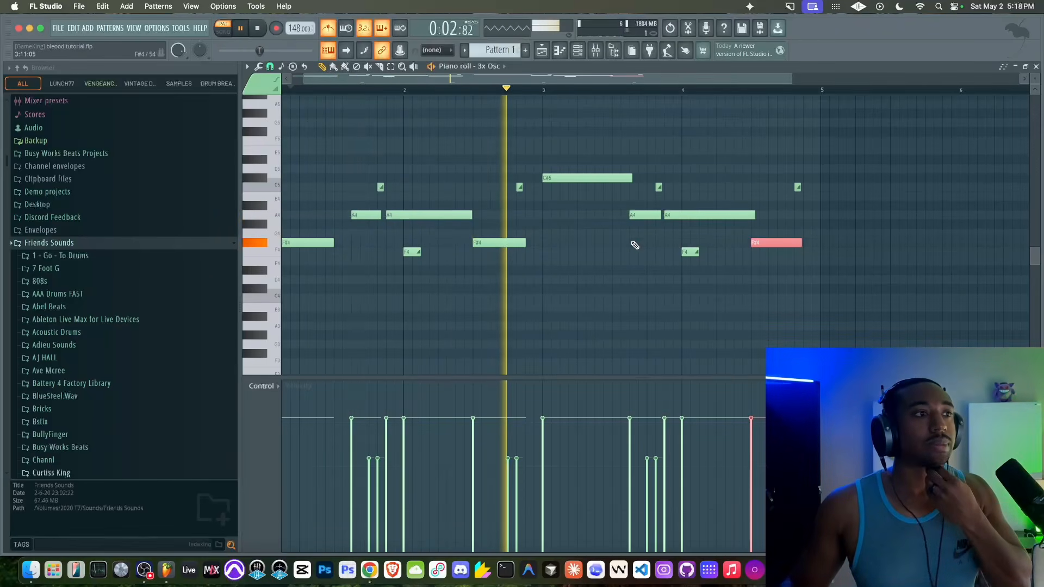
key(space)
- Try bar 4's C5 slide note one octave lower and its F2 slide note three octaves higher, play from bar 4, and undo the transpositions
click(798, 187)
drag(805, 191, 794, 188)
key(super+Down)
scroll(794, 187, down, 3)
drag(814, 363, 801, 363)
key(super+Up)
key(super+Up)
key(super+Up)
scroll(747, 163, up, 2)
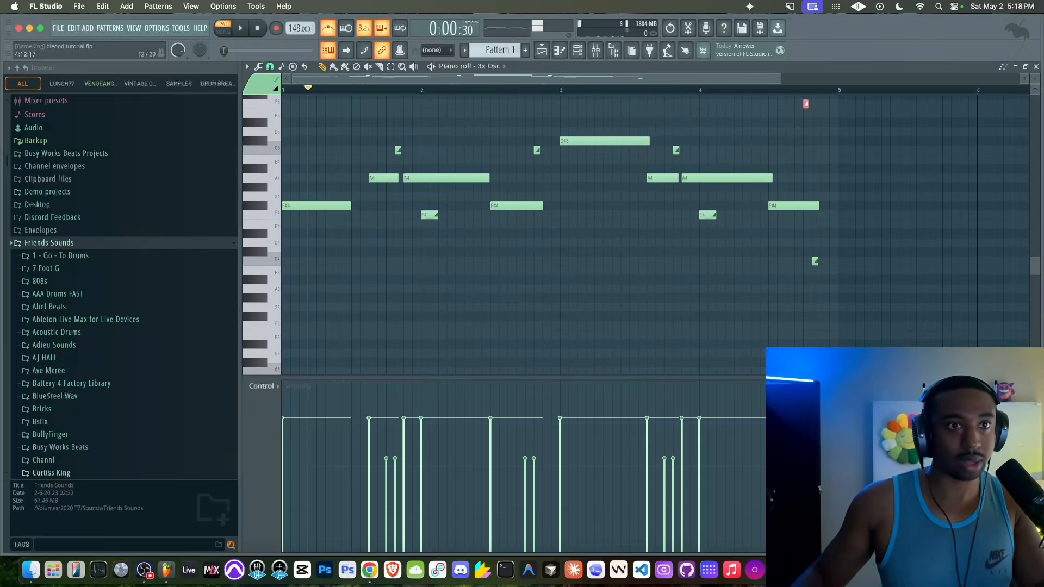
click(699, 88)
key(space)
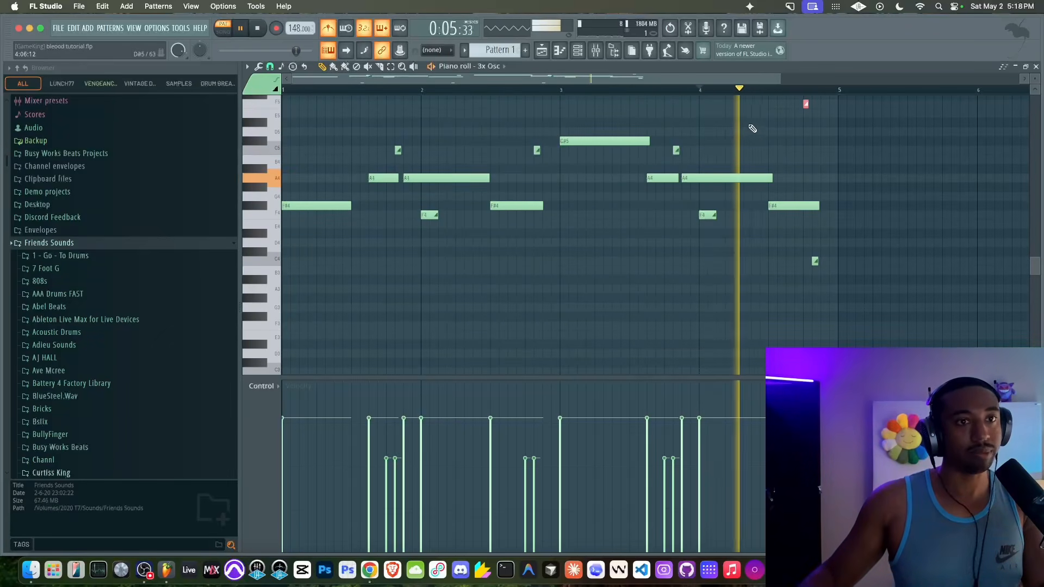
key(space)
key(super+z)
key(super+z)
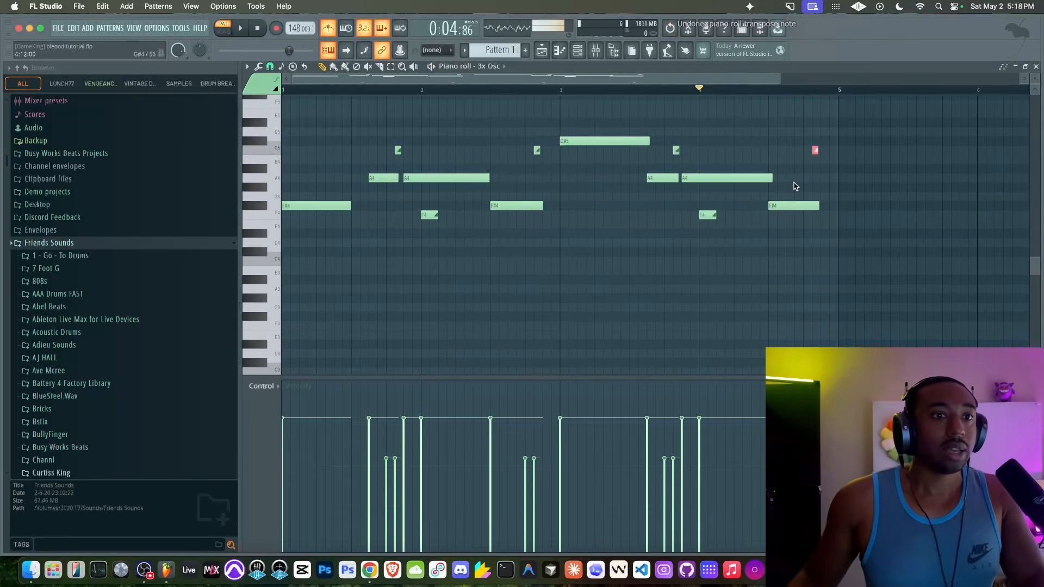
- Save the project, and play the pattern from bar 4 to check its ending slides
super+click(645, 219)
key(super+s)
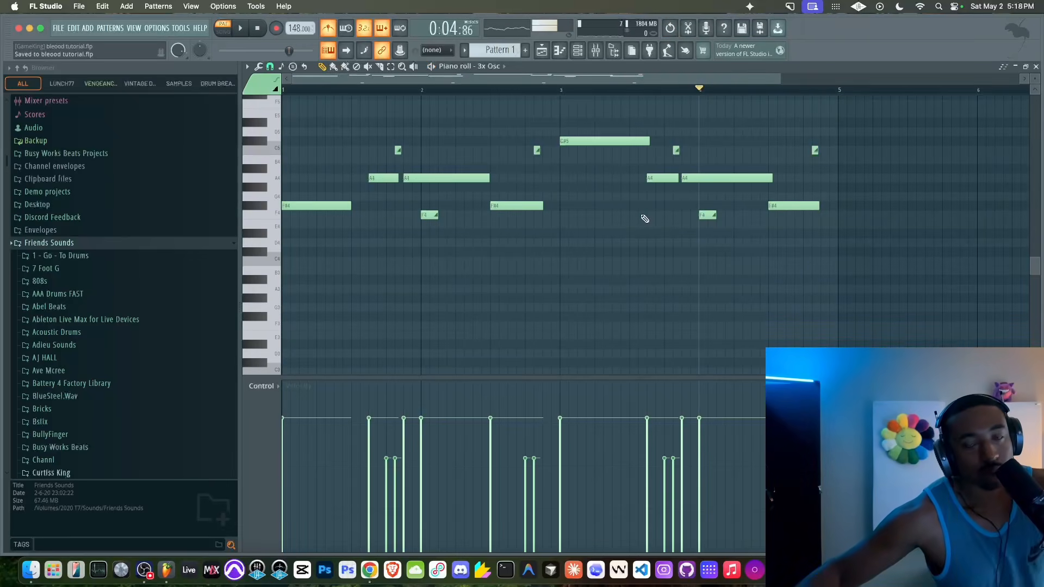
key(space)
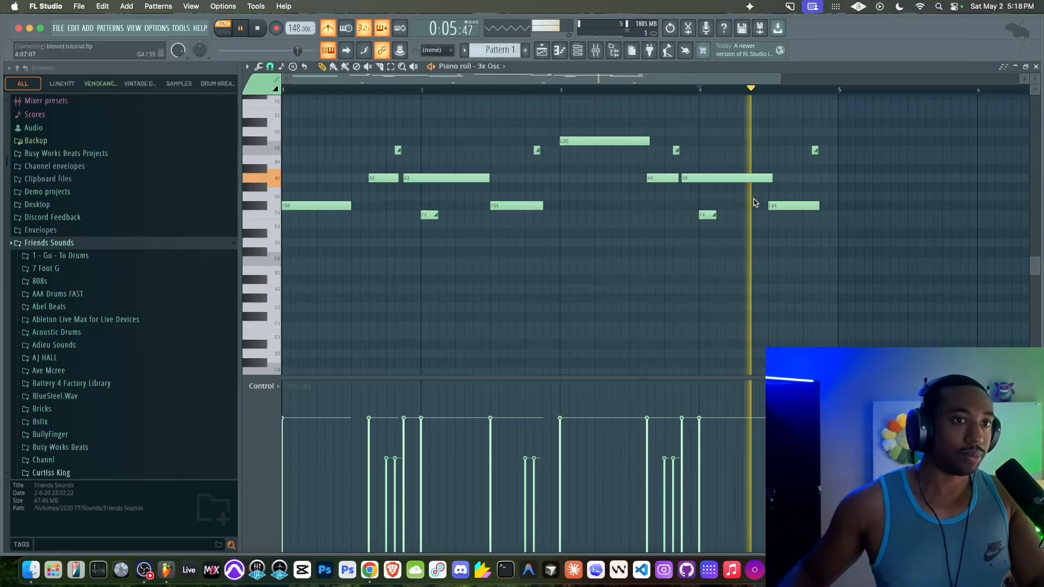
key(space)
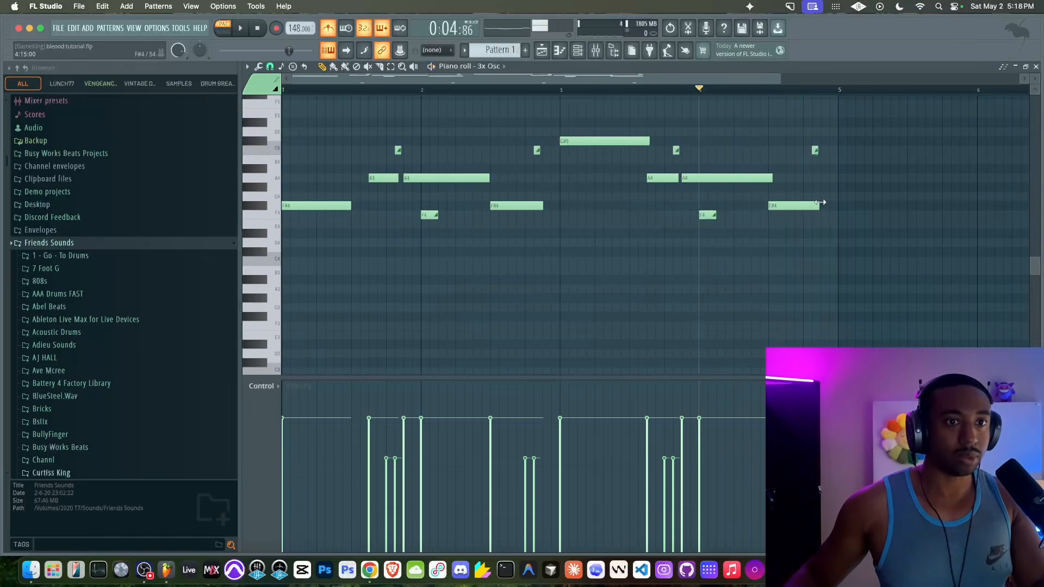
key(space)
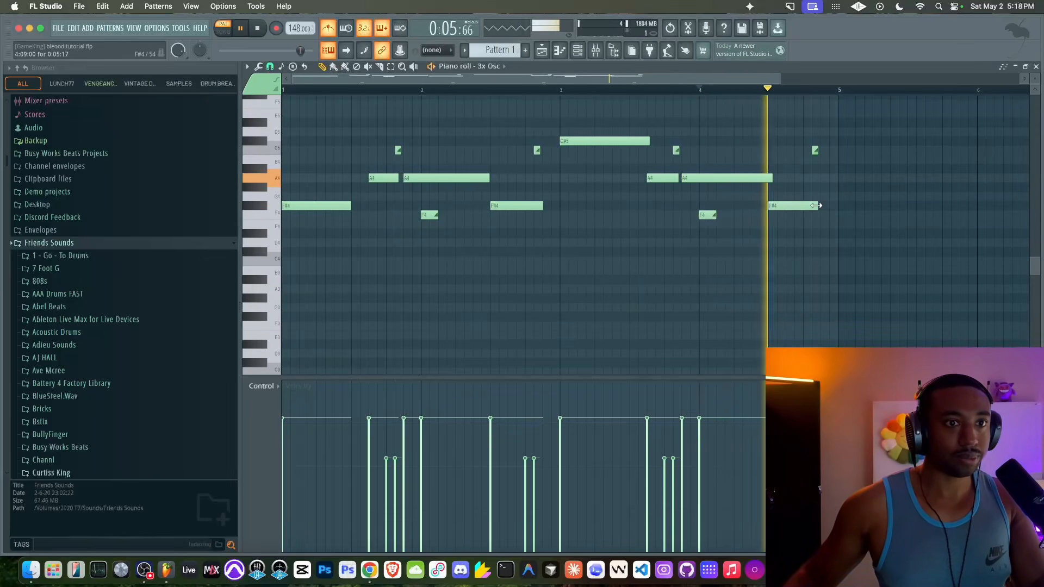
- Close the piano roll, listen to "munni & drugs" in Chrome for comparison, and return to FL Studio
key(F7)
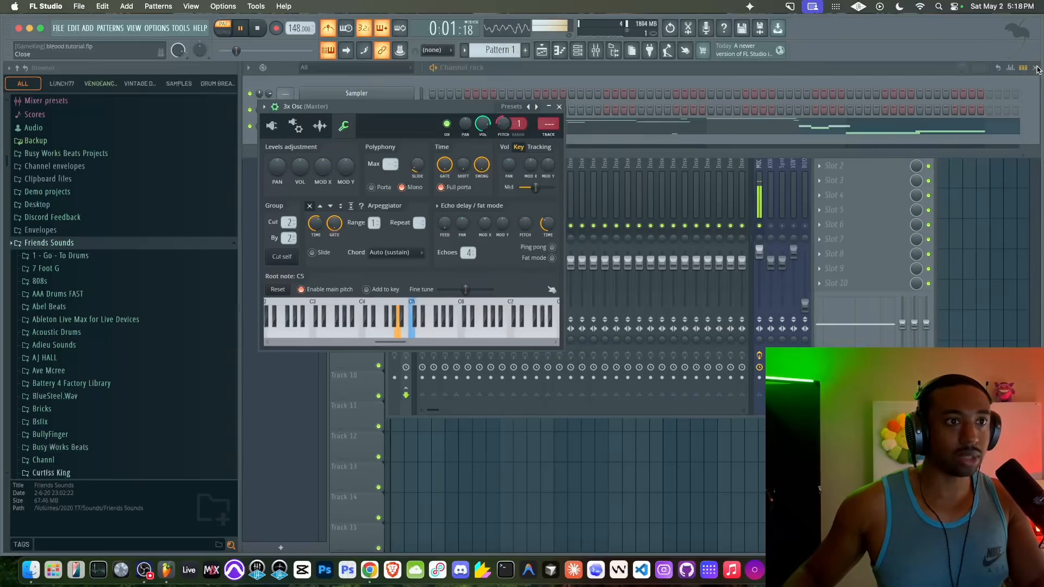
key(space)
click(369, 570)
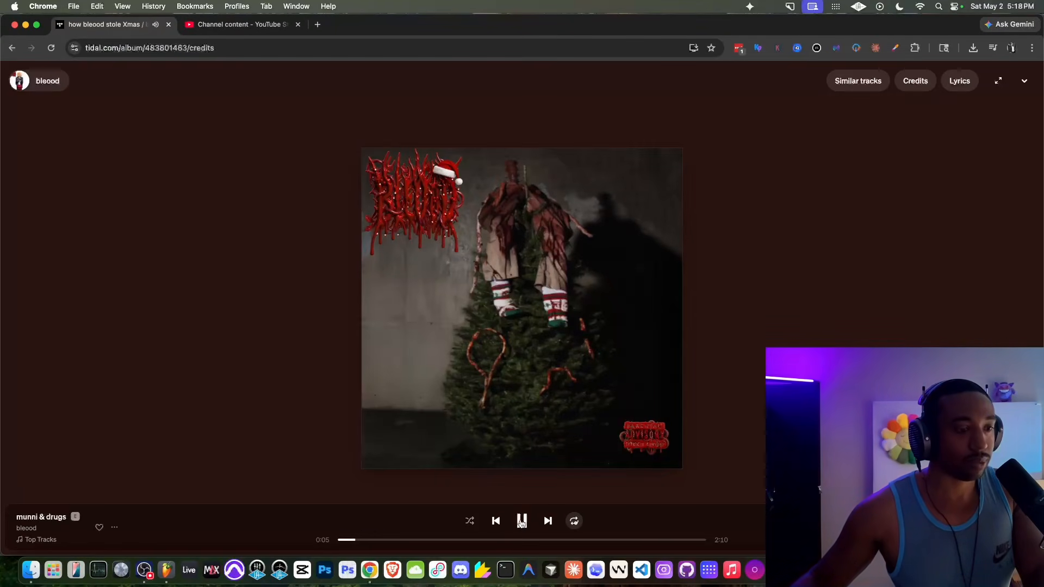
click(166, 570)
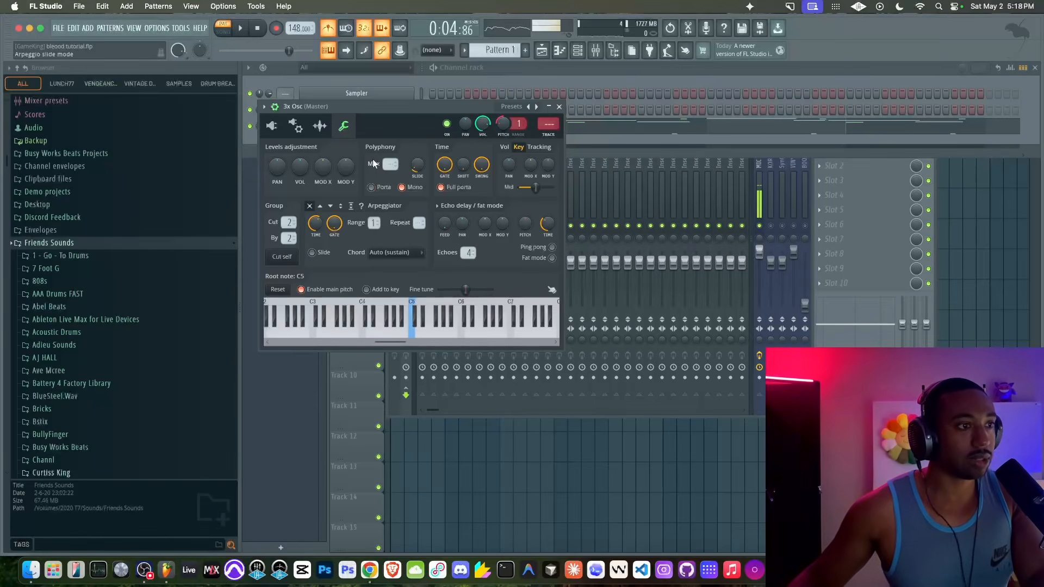
- Set the 3x Osc's oscillator 1 to a saw wave, and route the channel to mixer track 1
click(272, 127)
click(304, 176)
key(space)
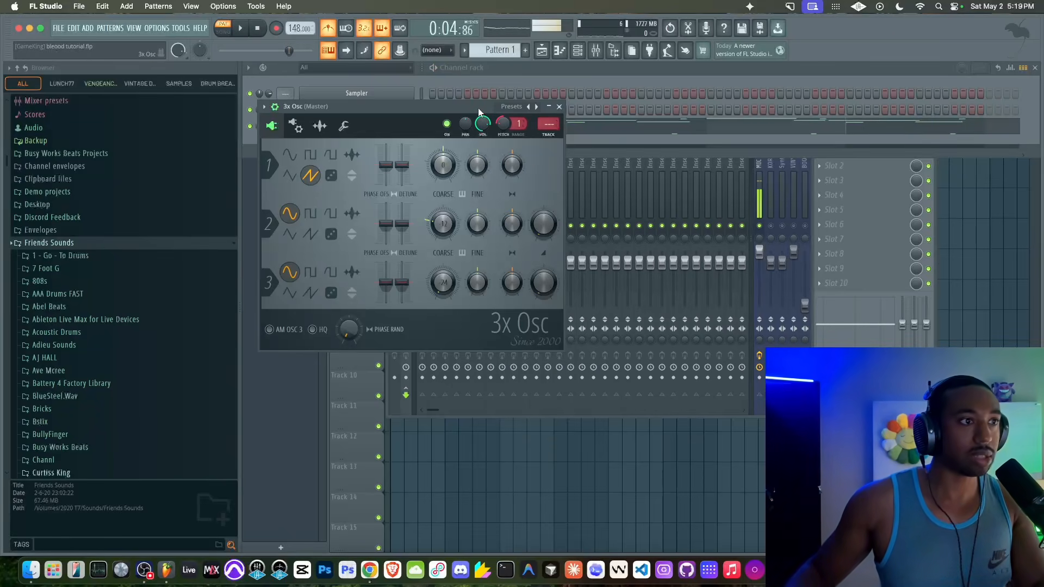
key(ctrl+l)
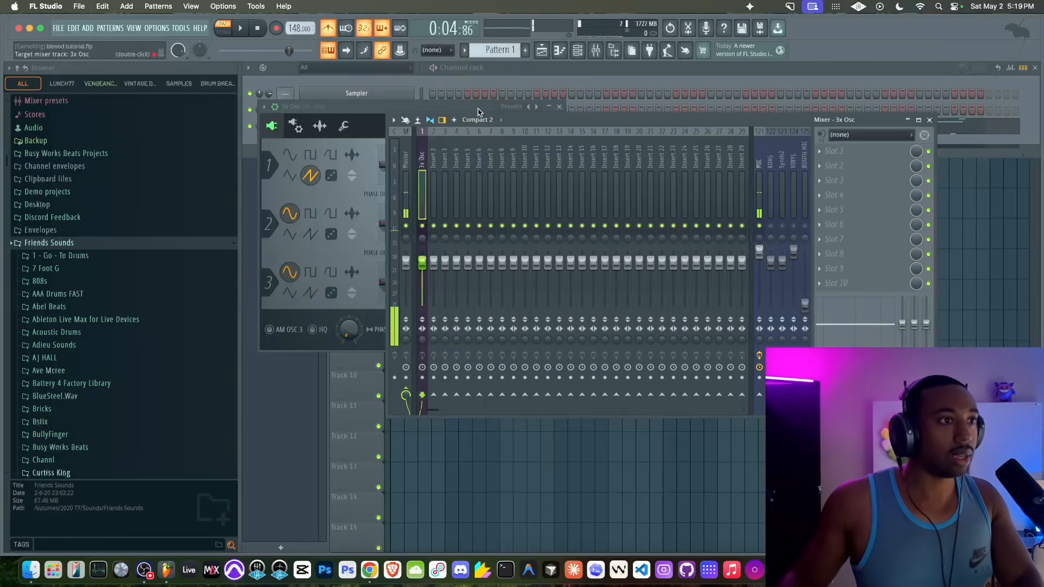
- Examine the 3x Osc's pitch envelope and LFO settings, and play the pattern to judge the lead sound
click(320, 126)
click(298, 130)
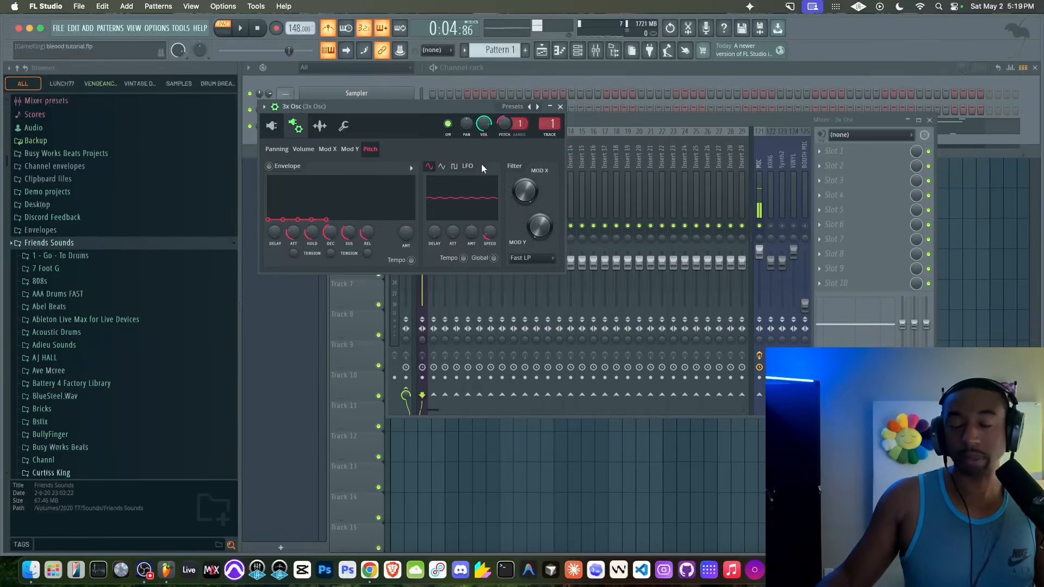
key(space)
click(561, 107)
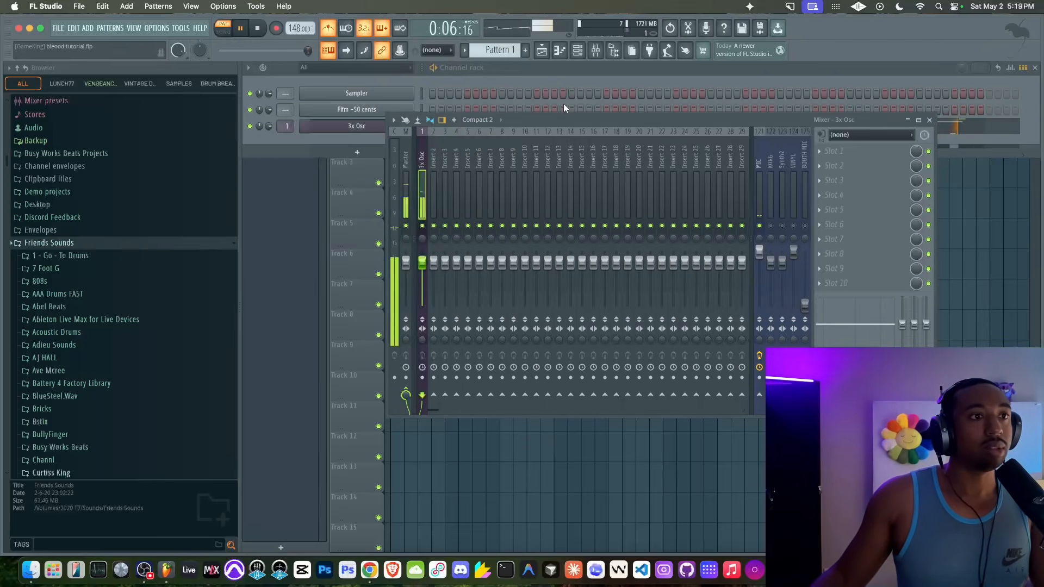
key(space)
click(357, 126)
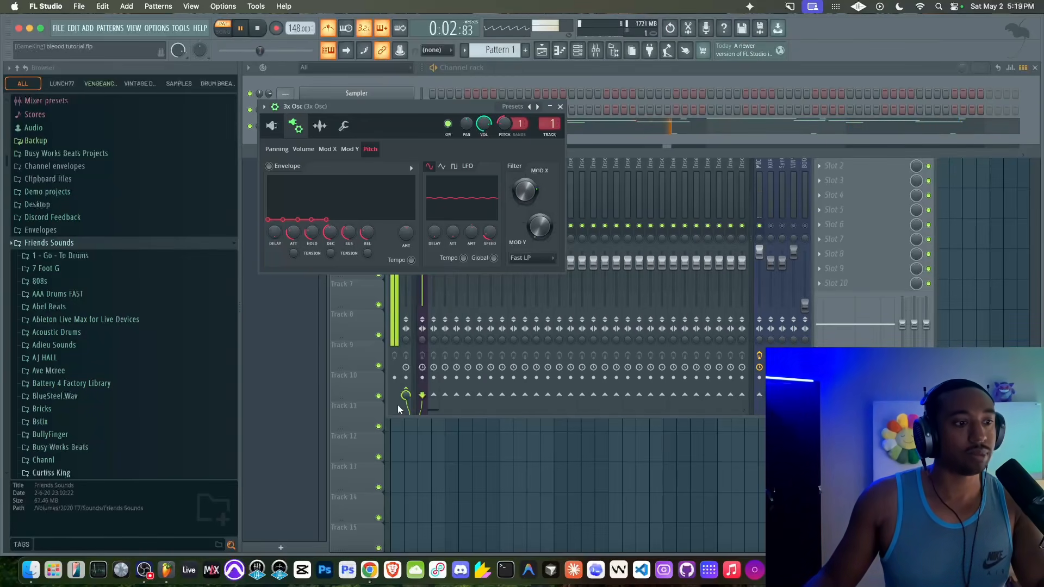
- Replay the opening of "munni & drugs" in Chrome, and return to FL Studio to compare the lead sound
click(370, 570)
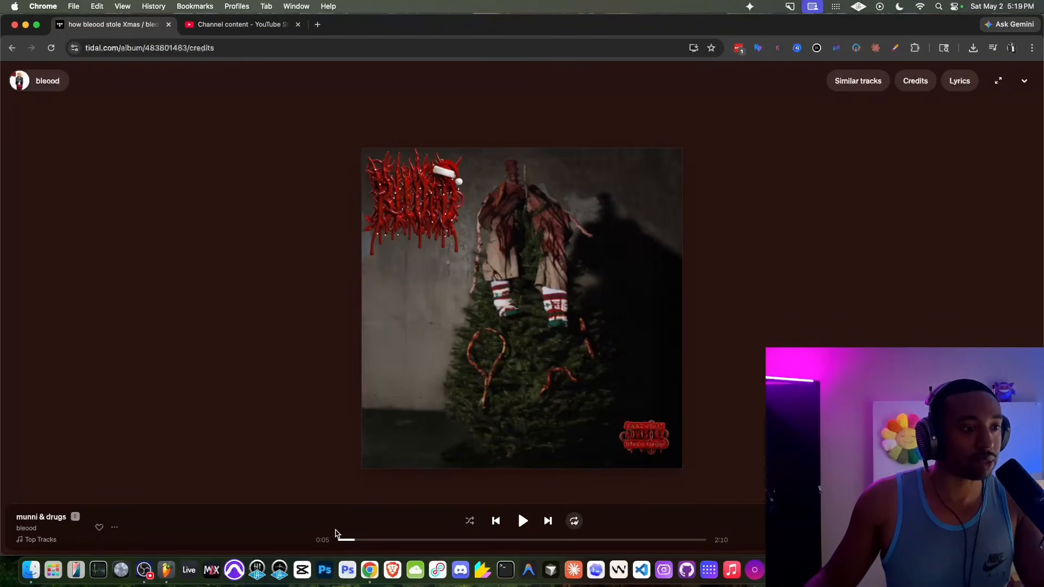
drag(330, 540, 328, 539)
click(410, 520)
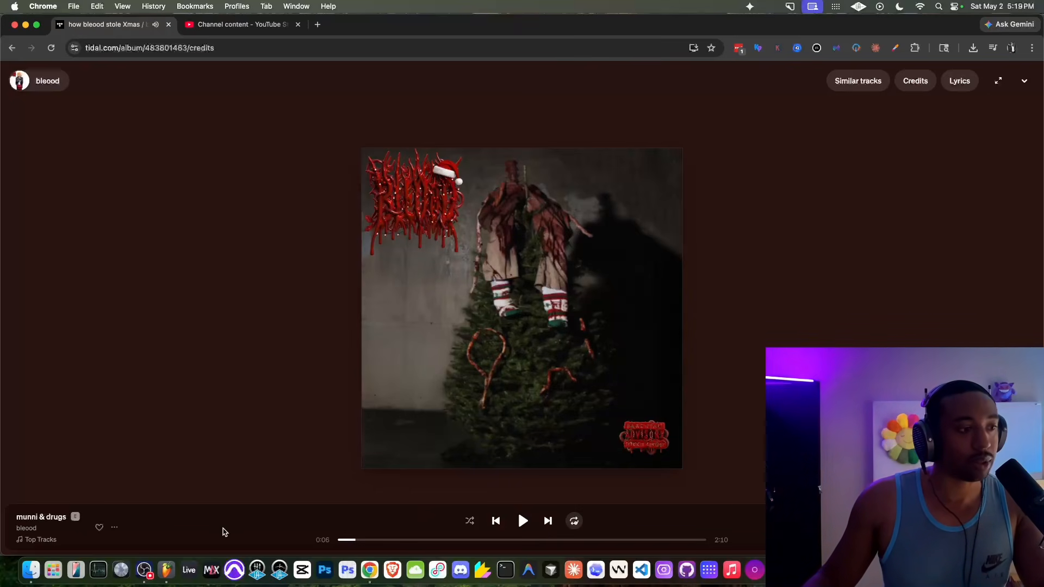
click(169, 569)
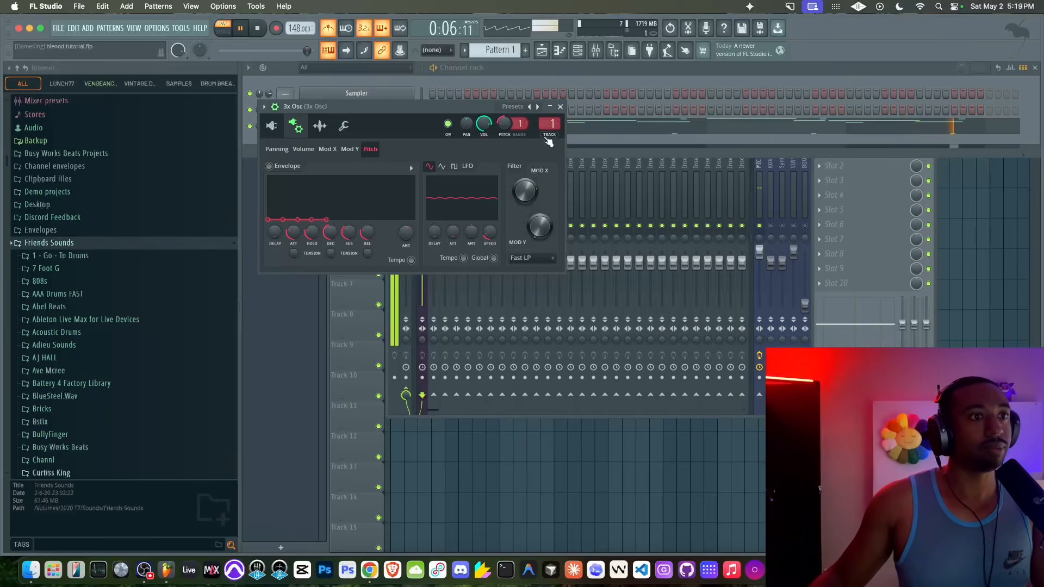
- Set the 3x Osc's oscillator 2 to a saw wave with coarse pitch 0 and fine pitch +14 cents
click(561, 106)
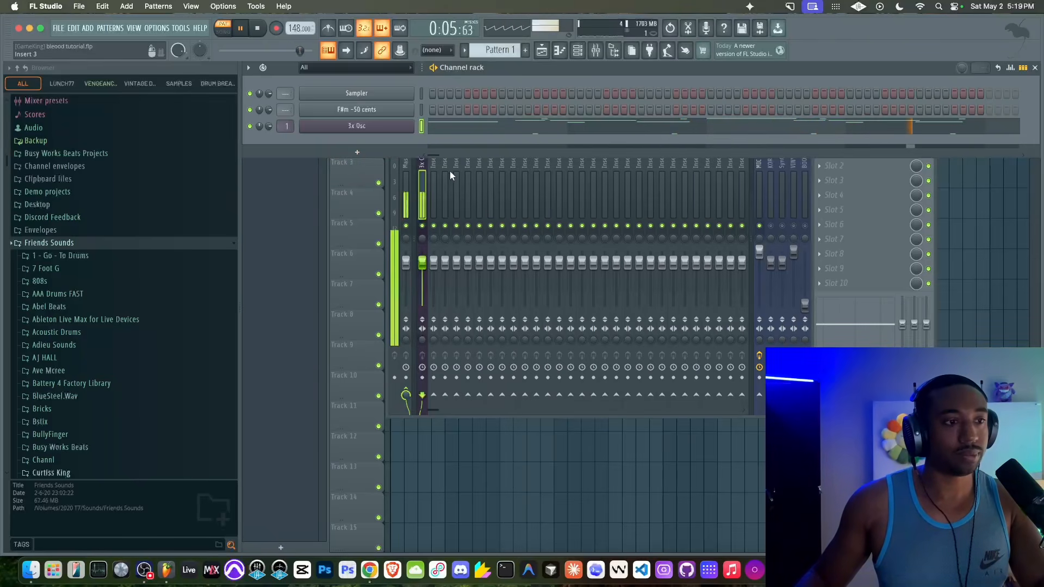
key(space)
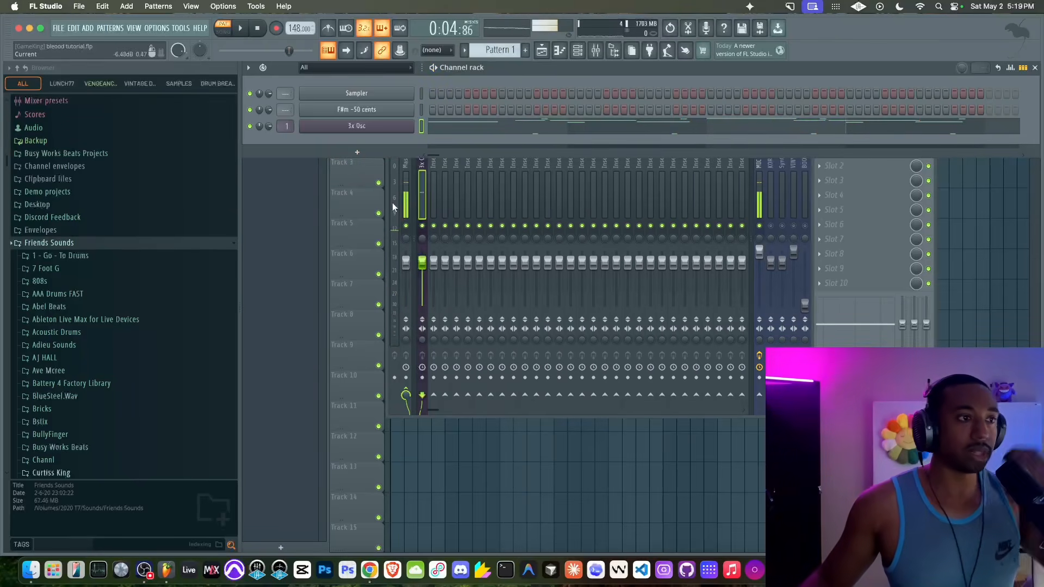
click(378, 129)
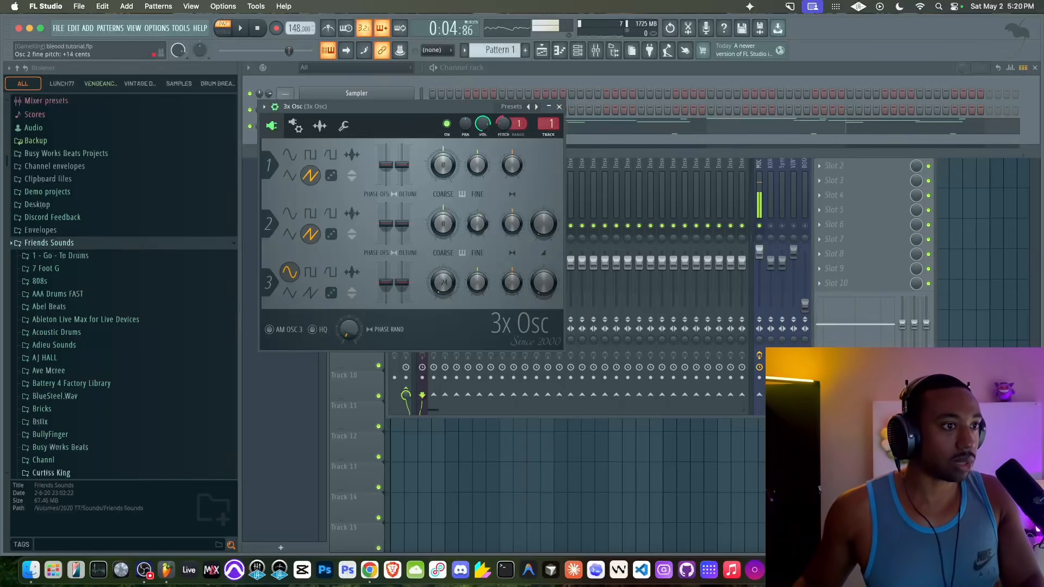
click(560, 108)
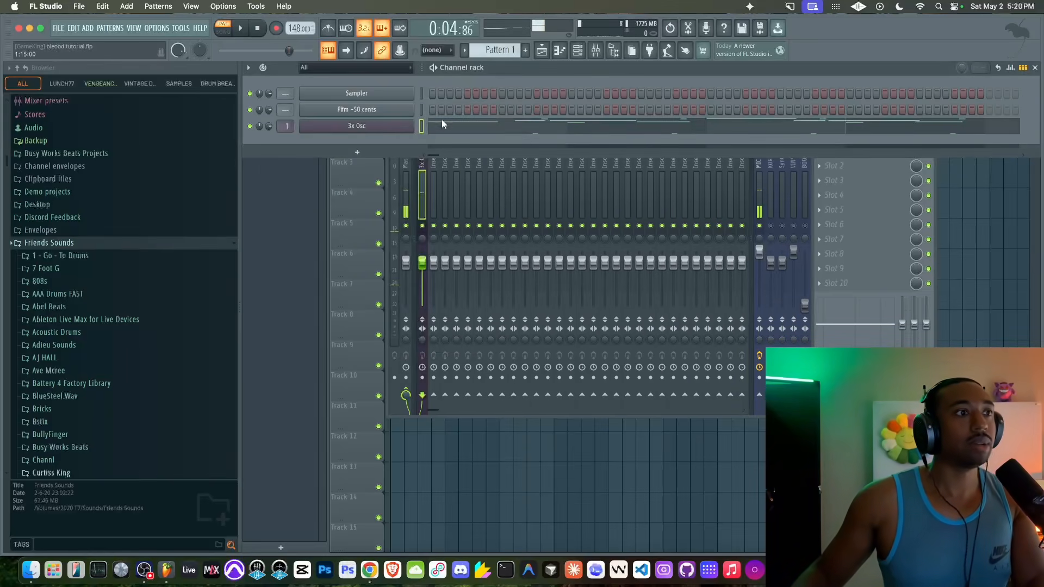
- Listen to "munni & drugs" in Chrome again up to 0:10, and return to FL Studio
click(369, 570)
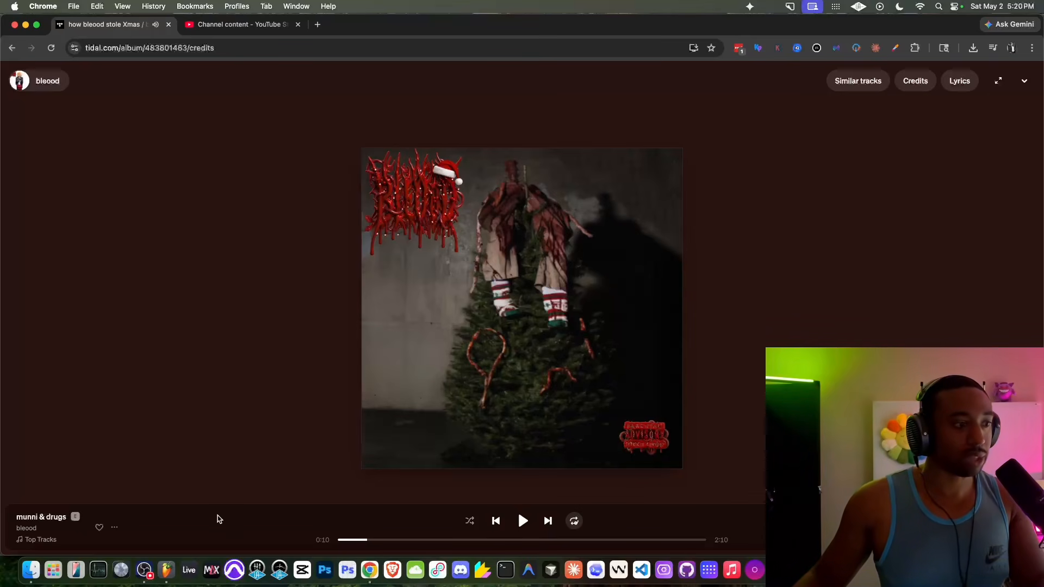
click(166, 570)
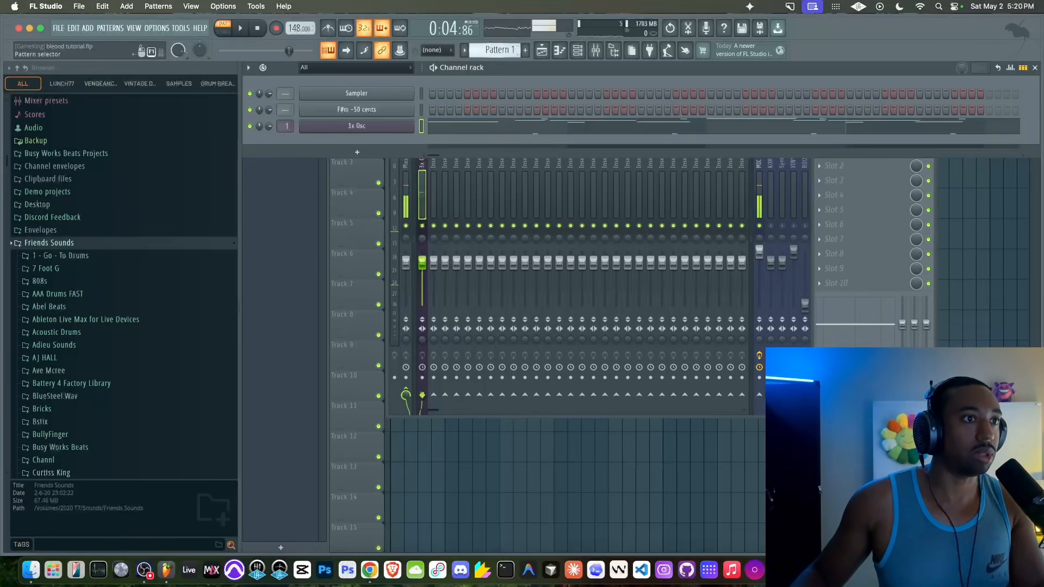
- Add a second 3x Osc channel in Pattern 2
click(357, 152)
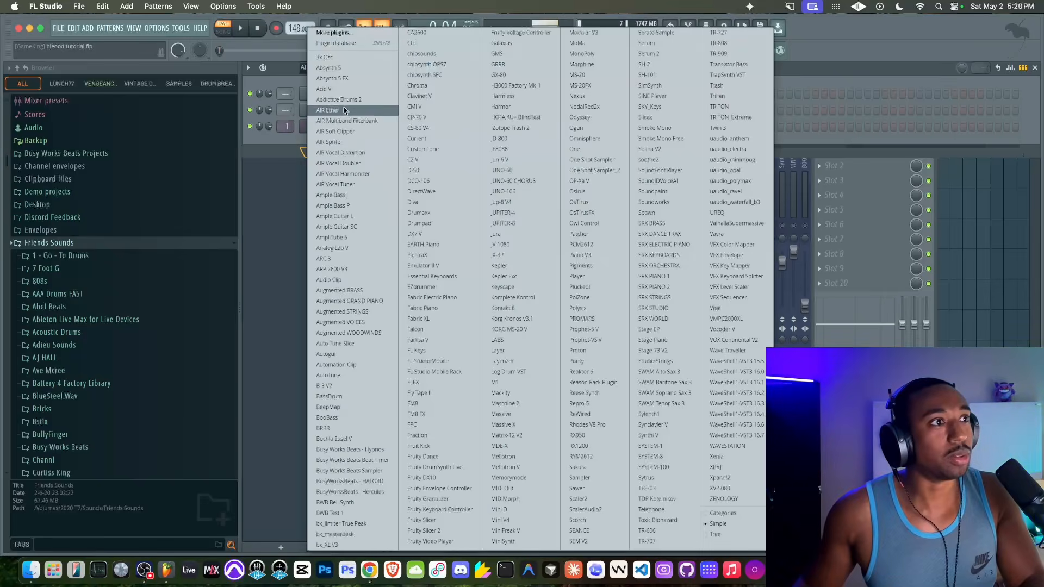
click(327, 57)
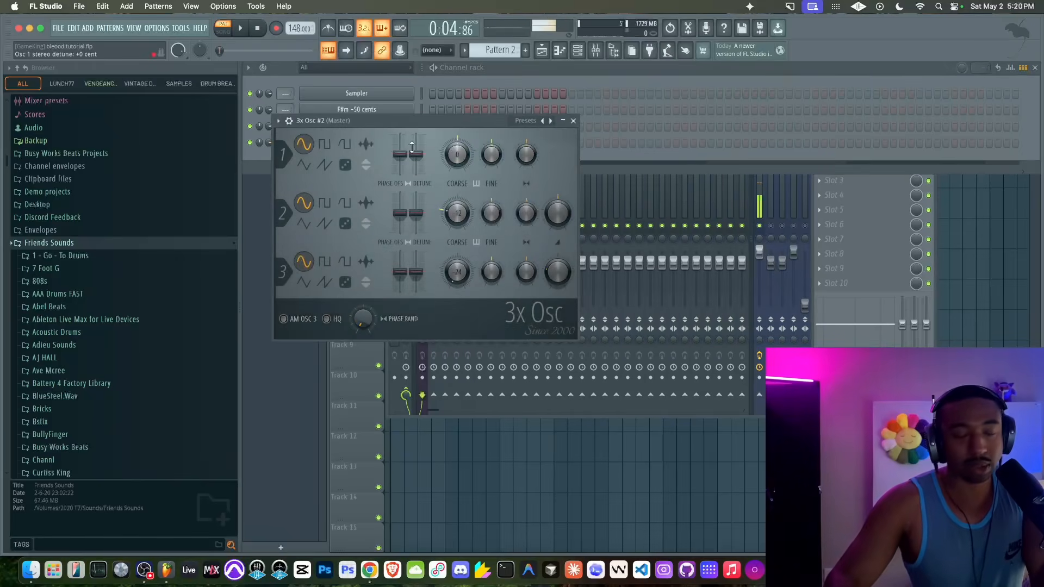
- Route the second 3x Osc to mixer insert 2 and save the project
key(super+l)
drag(343, 122, 503, 181)
key(super+s)
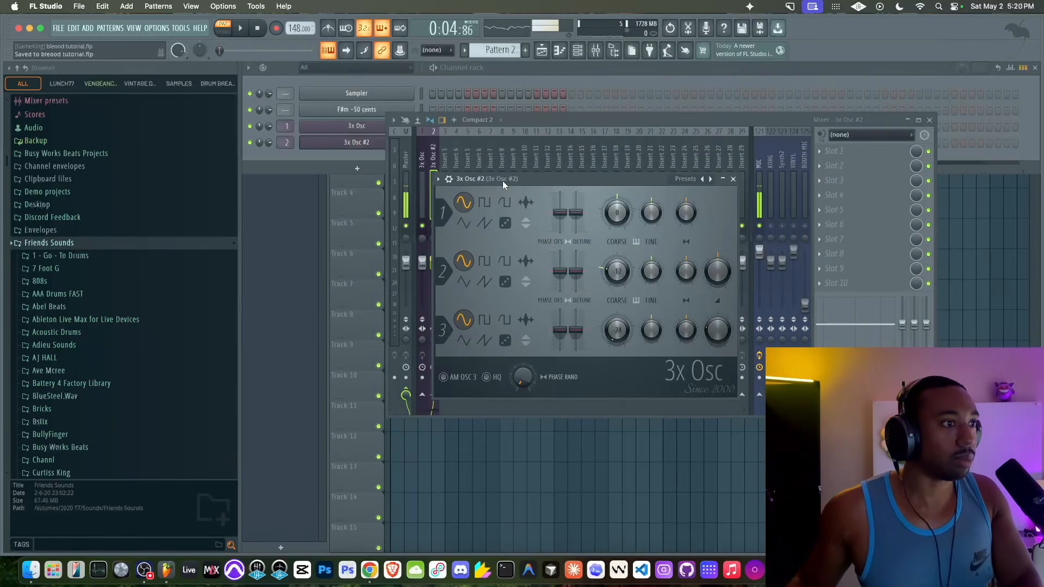
click(365, 156)
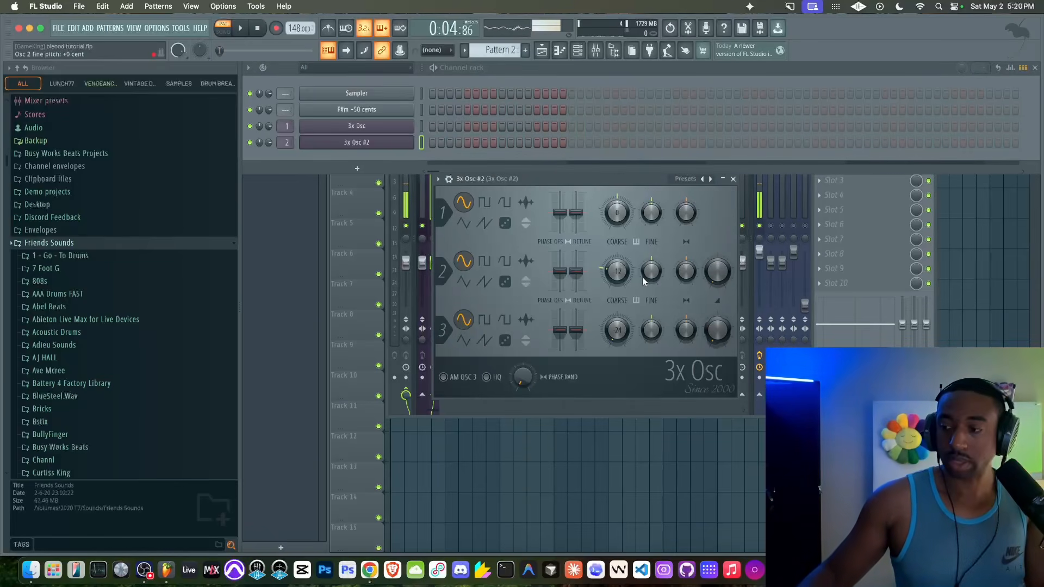
- Lower oscillator 1's coarse pitch on 3x Osc #2 to -24, and reposition the synth window
drag(607, 213, 608, 255)
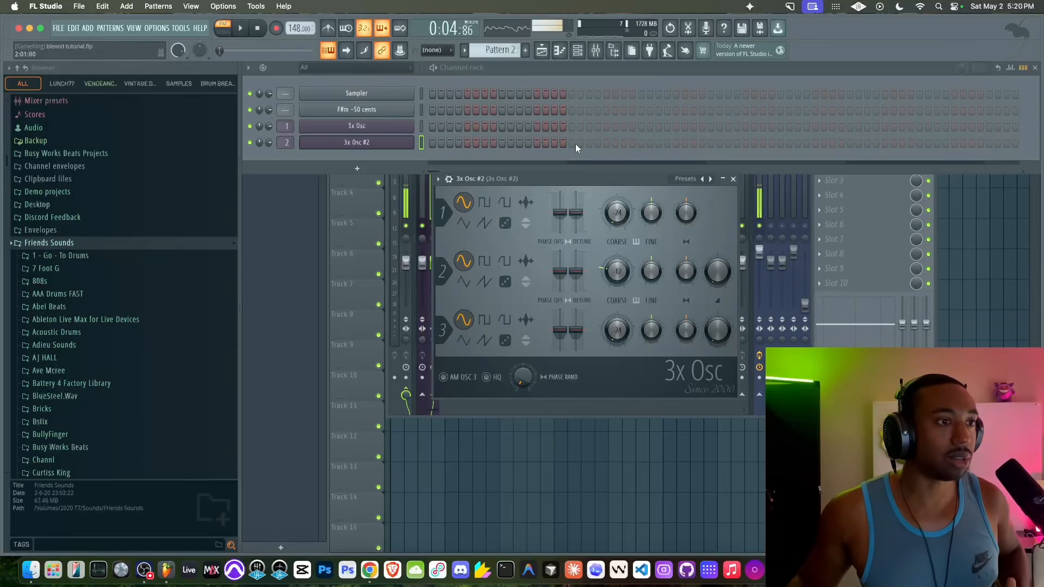
drag(638, 178, 608, 178)
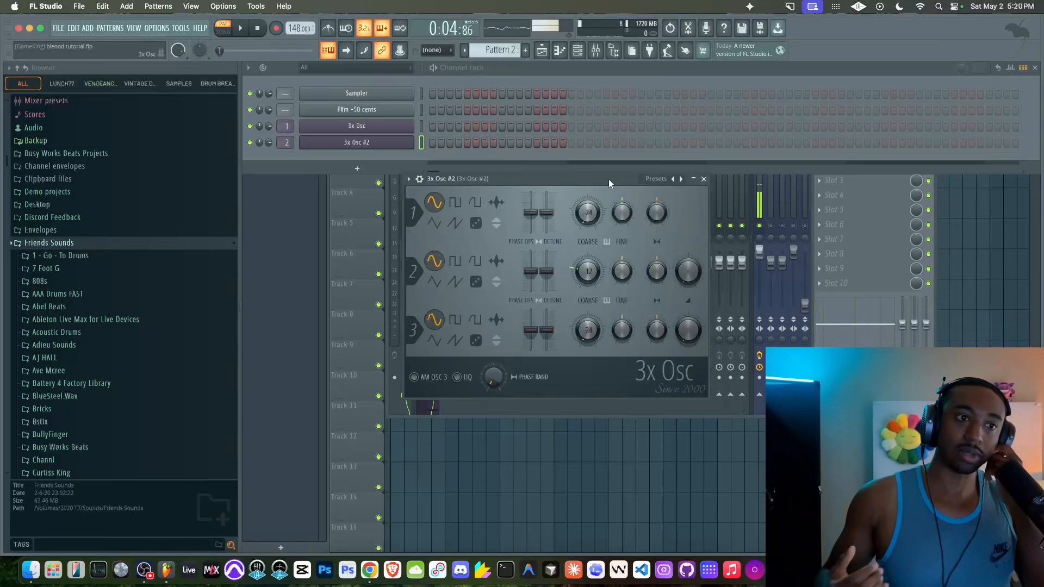
drag(609, 178, 582, 177)
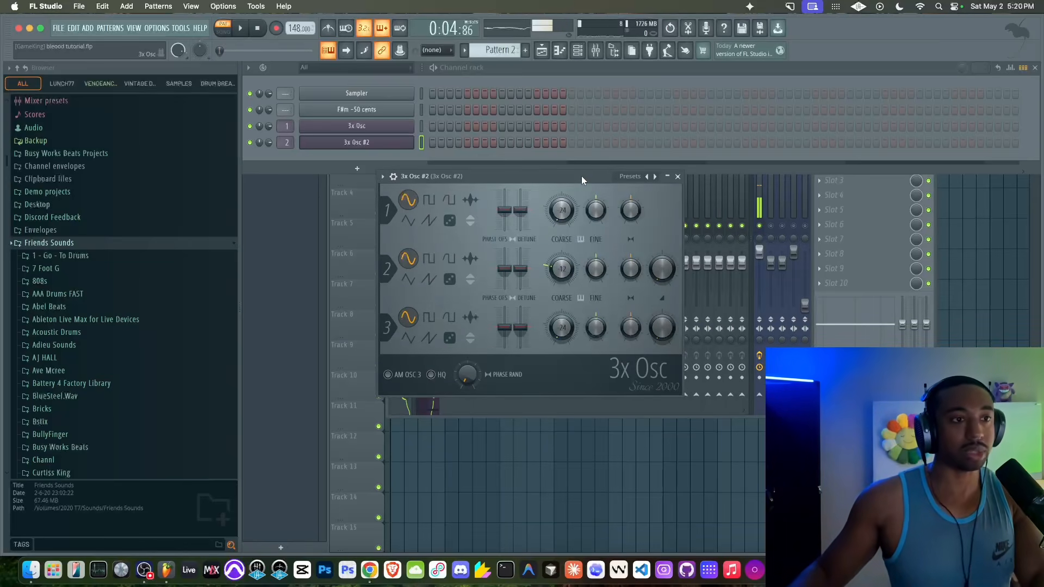
- Listen to "munni & drugs" in Chrome up to 0:08, and return to FL Studio
click(376, 570)
click(342, 540)
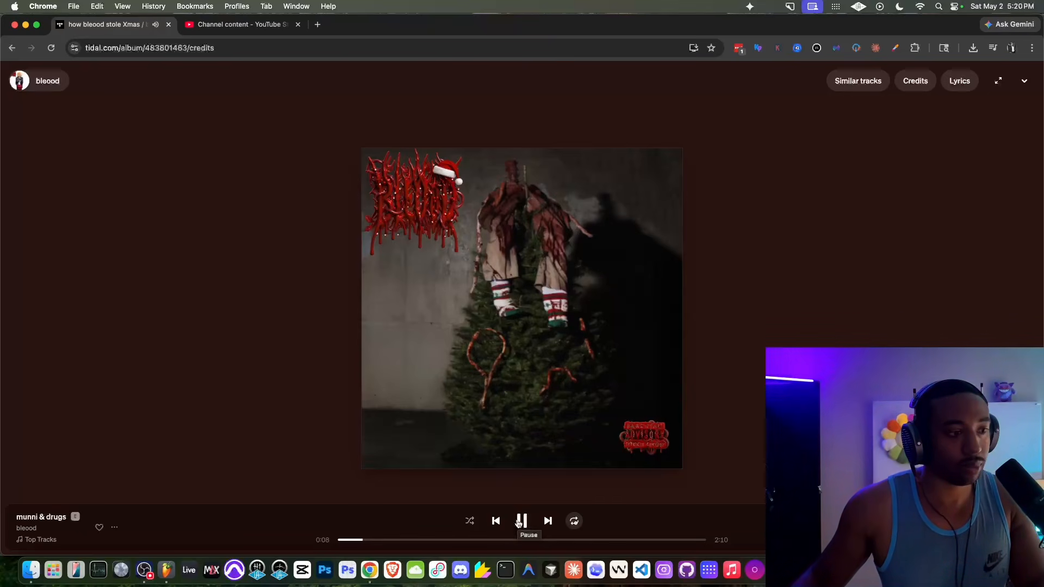
click(166, 570)
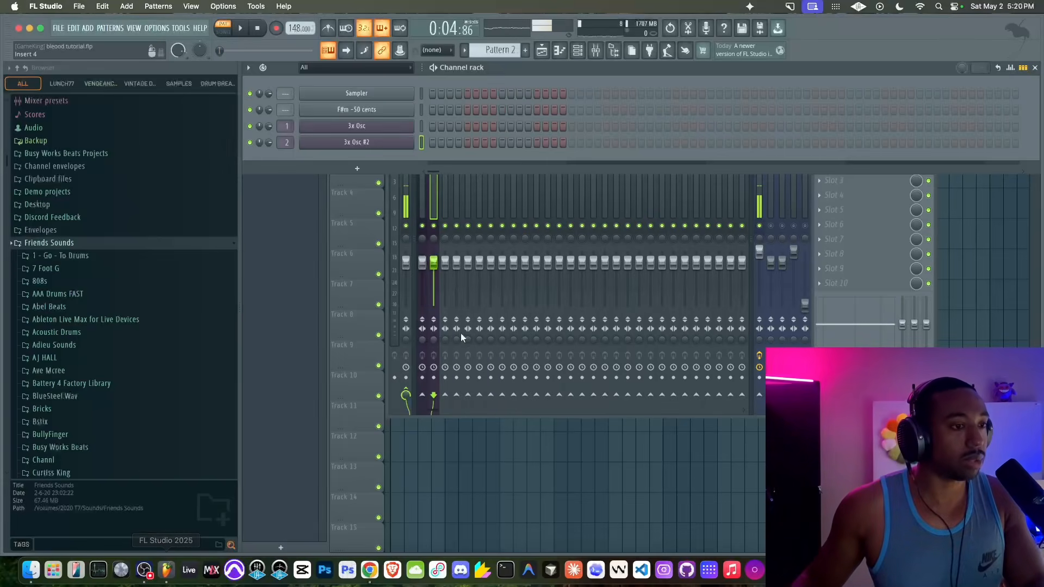
- Switch playback to song mode and return to Pattern 2's channels
key(F5)
drag(311, 105, 416, 109)
click(224, 30)
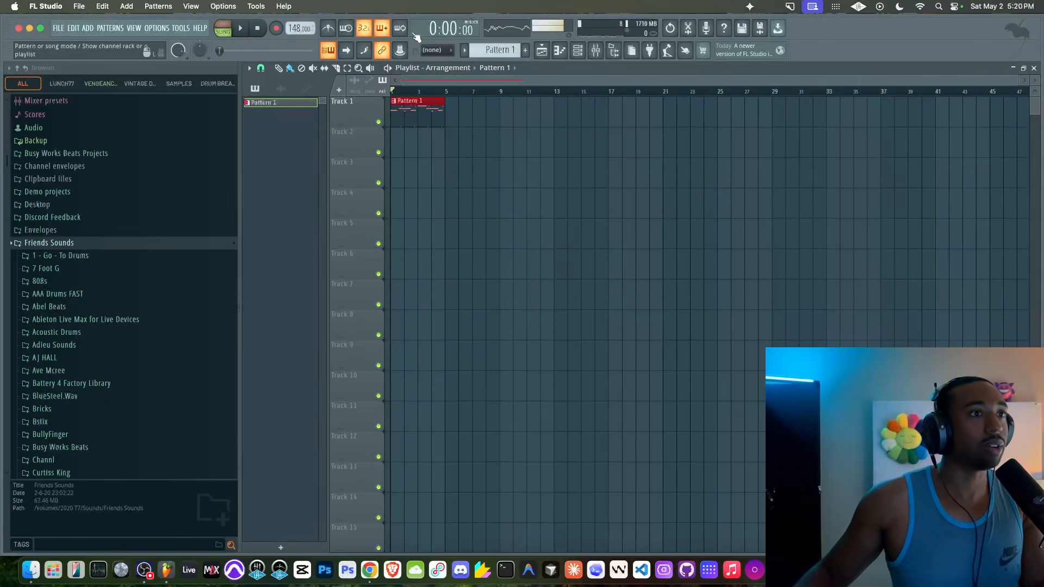
click(577, 50)
scroll(514, 51, down, 1)
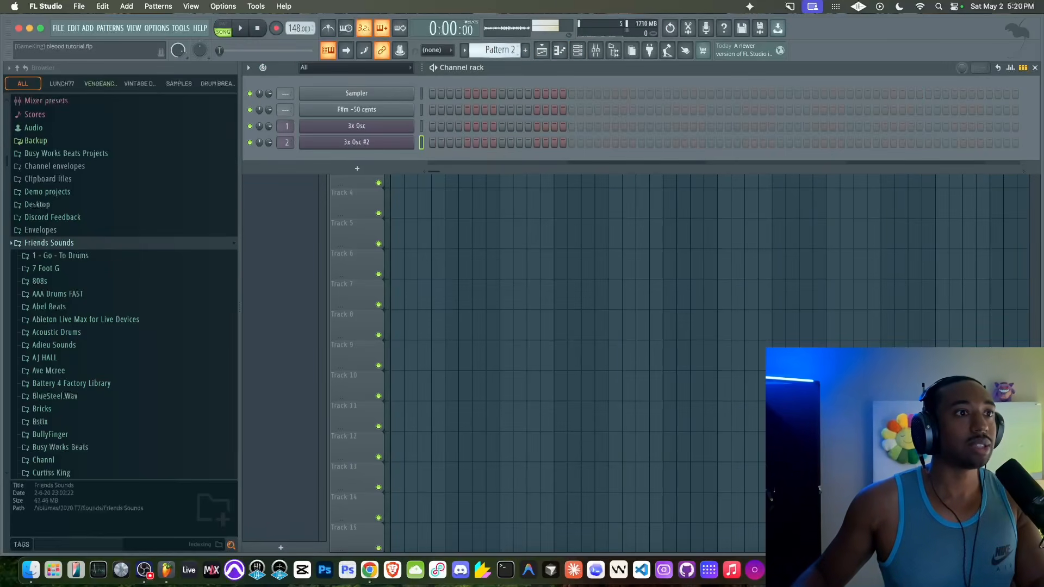
- Draw an F#4 note at the start of Pattern 2 for 3x Osc #2, and raise it two octaves
right_click(411, 142)
click(435, 145)
drag(265, 187, 265, 206)
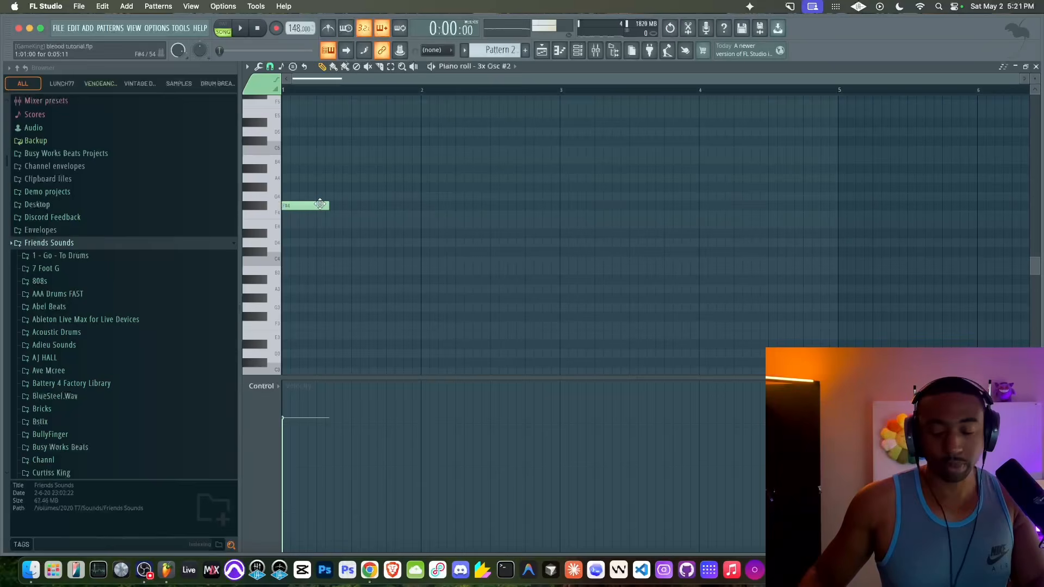
key(super+Up)
key(super+Up)
- Place Pattern 2 at the start of Track 2 in the playlist, and reopen the 3x Osc #2 notes
click(542, 50)
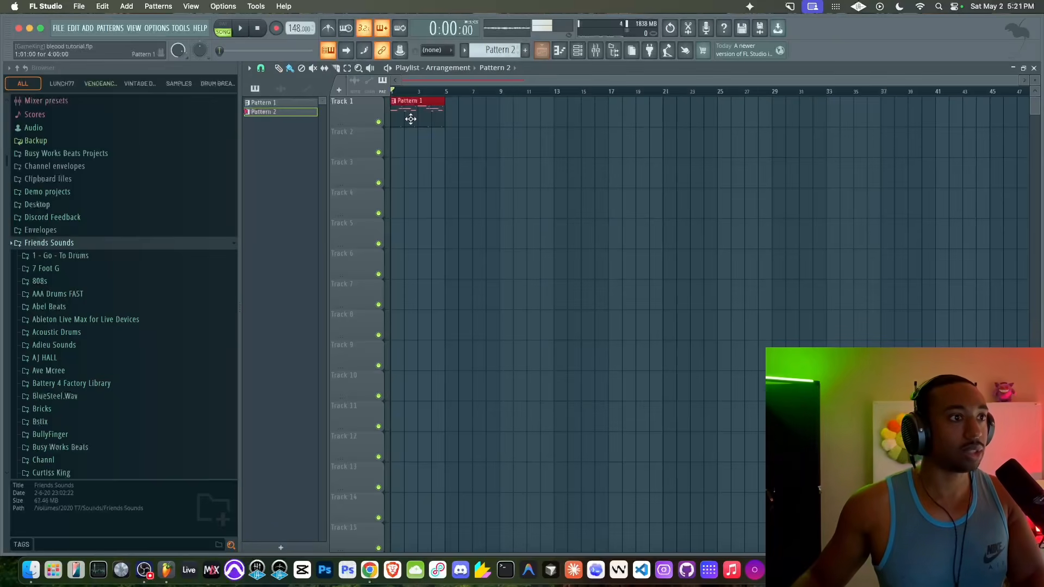
click(400, 135)
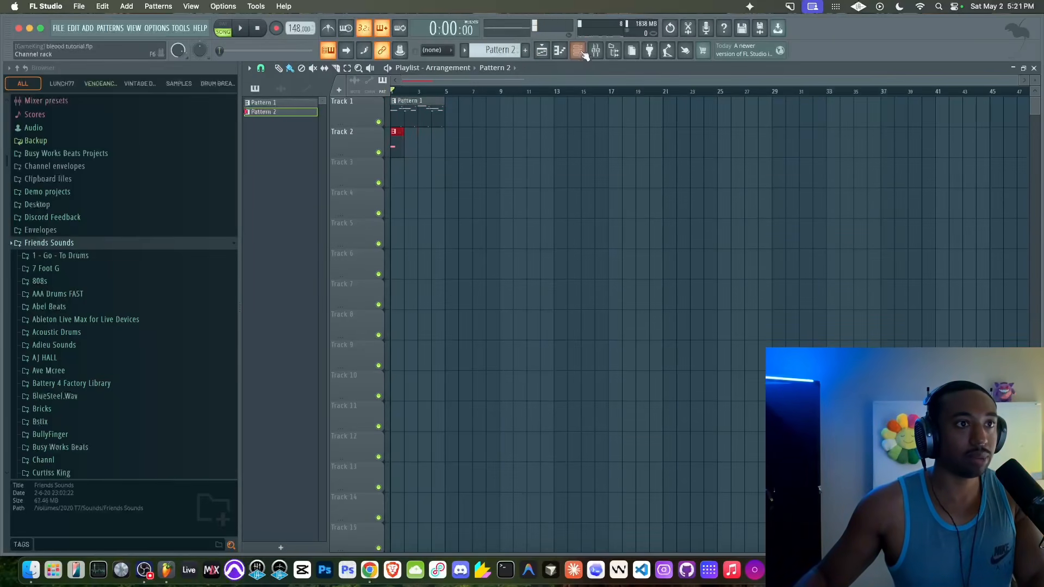
click(580, 52)
click(459, 144)
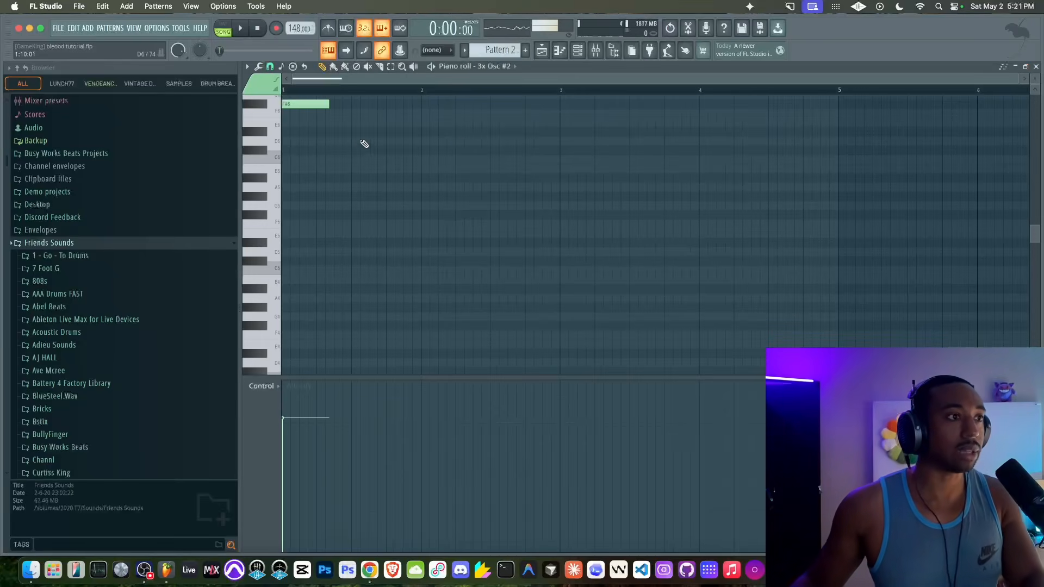
- Lengthen the F#6 note to about half a bar, set the snap to 1/2 beat, and play it back
drag(348, 105, 356, 105)
click(265, 68)
click(268, 69)
click(269, 67)
click(283, 193)
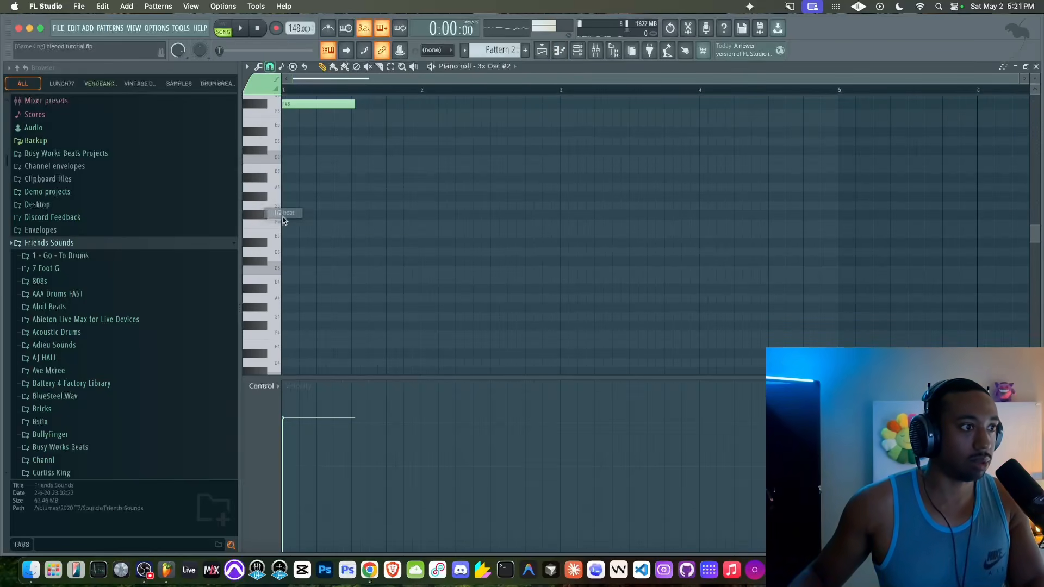
key(space)
key(space)
- Add an F#5 note halfway through bar 1 and a C#6 note at the start of bar 2, checking by playback
drag(357, 204, 352, 215)
drag(330, 100, 401, 247)
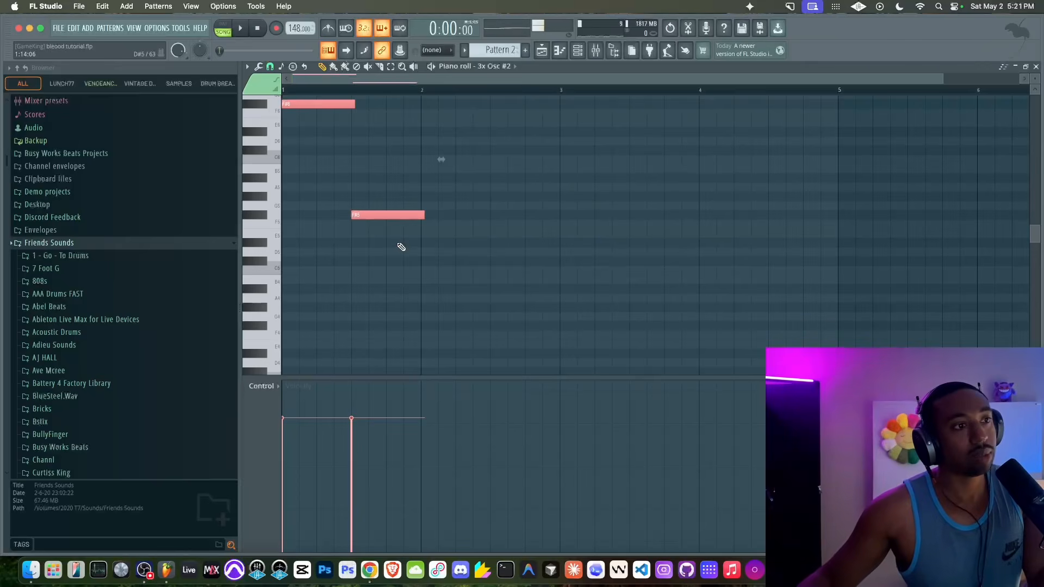
super+click(402, 246)
key(space)
key(space)
drag(422, 203, 420, 144)
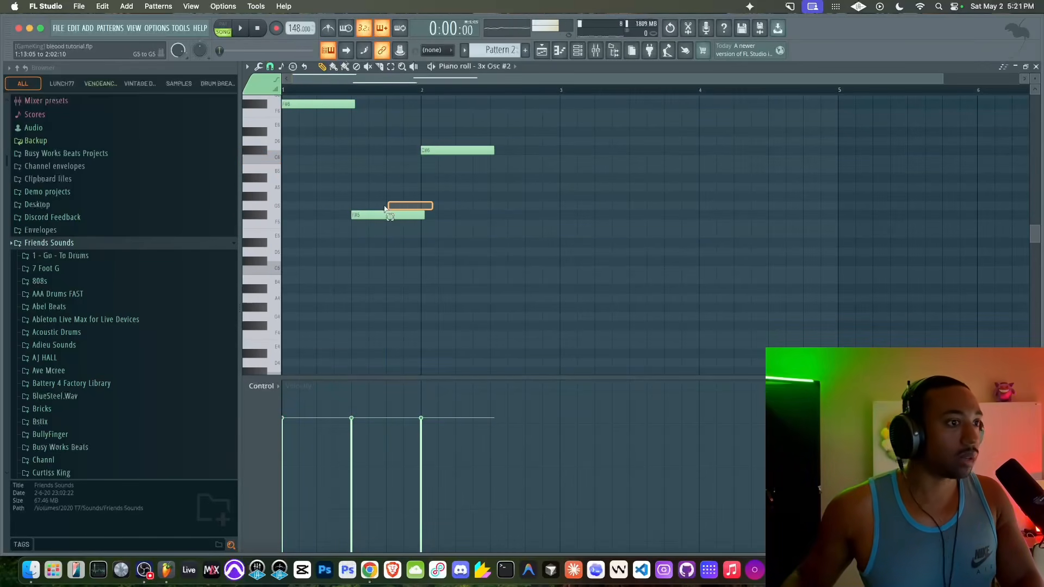
- Try a copy of the F#5 note raised seven semitones to C#6, and delete it
drag(418, 222, 332, 93)
right_click(343, 155)
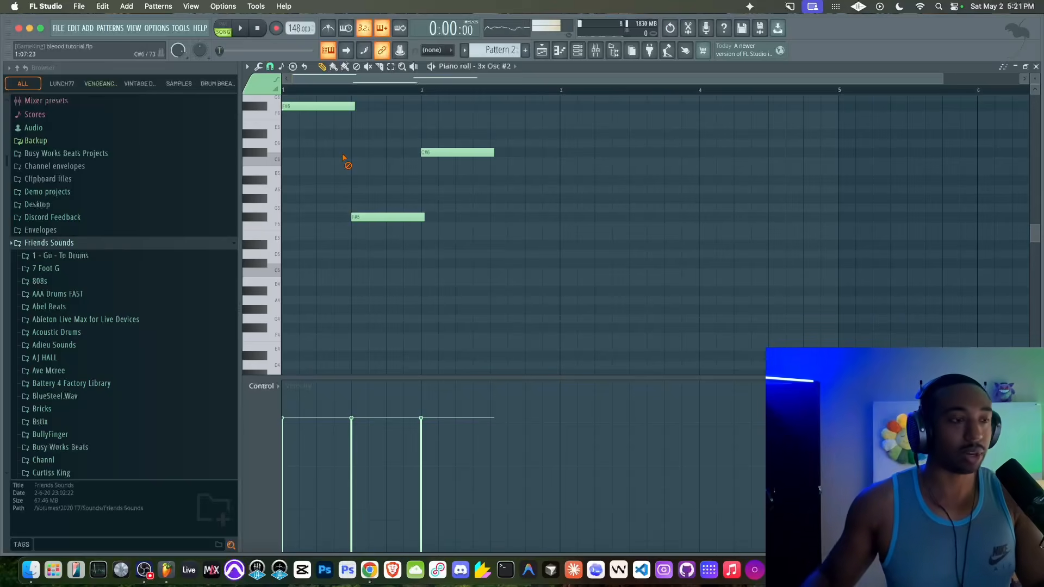
drag(365, 214, 409, 212)
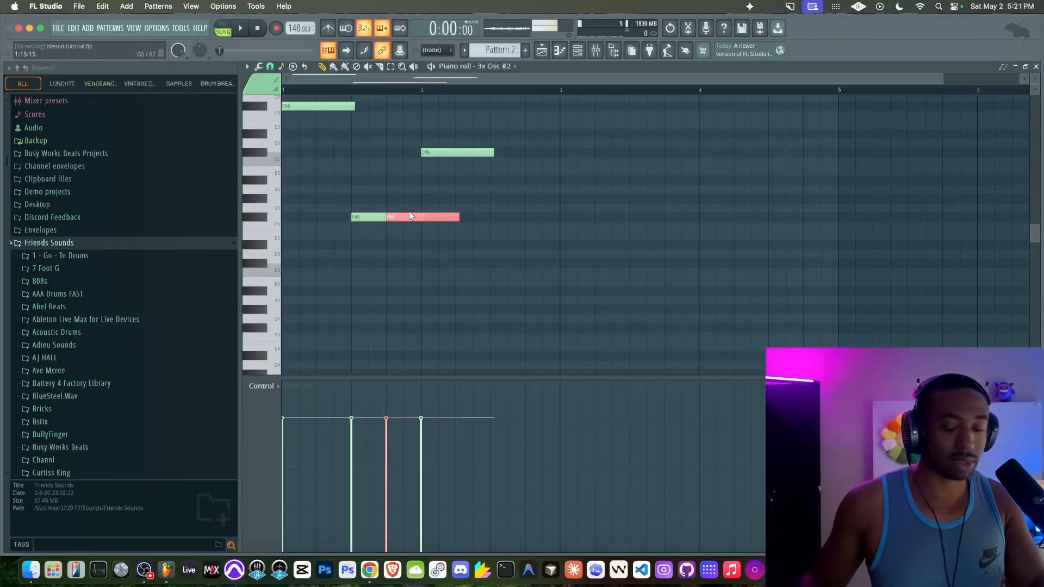
key(shift+Up)
key(shift+Up)
key(shift+Up)
key(shift+Up)
key(shift+Up)
key(shift+Up)
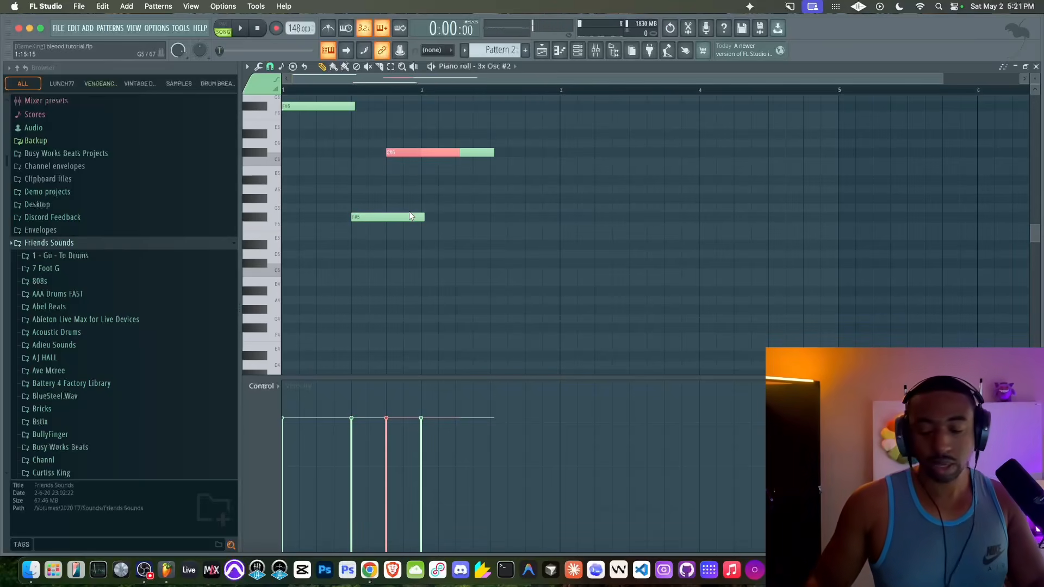
key(Delete)
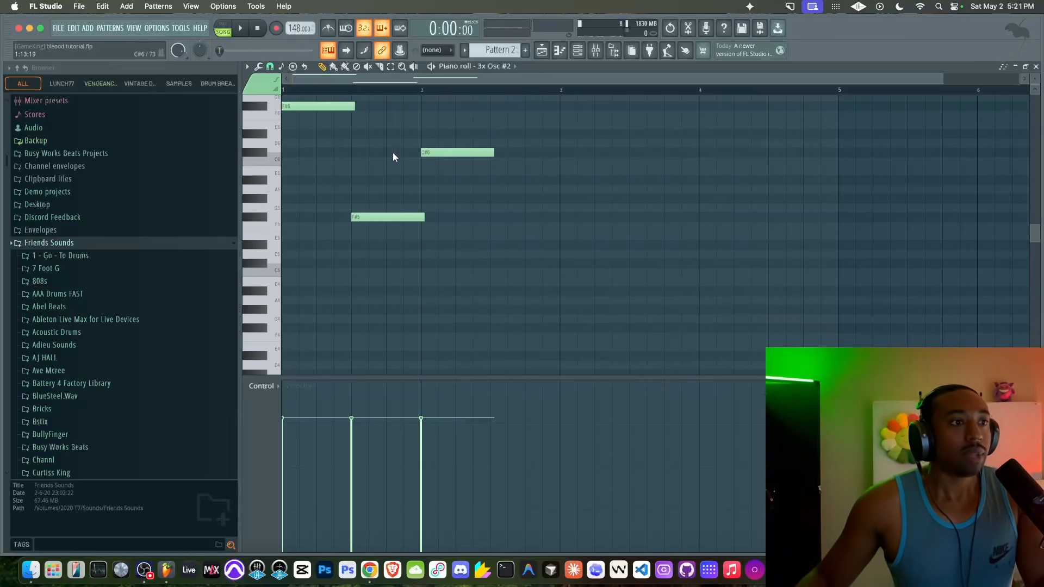
- Try G5 and D6 notes one semitone above F#5 and C#6, and delete both
drag(373, 214, 399, 204)
click(458, 143)
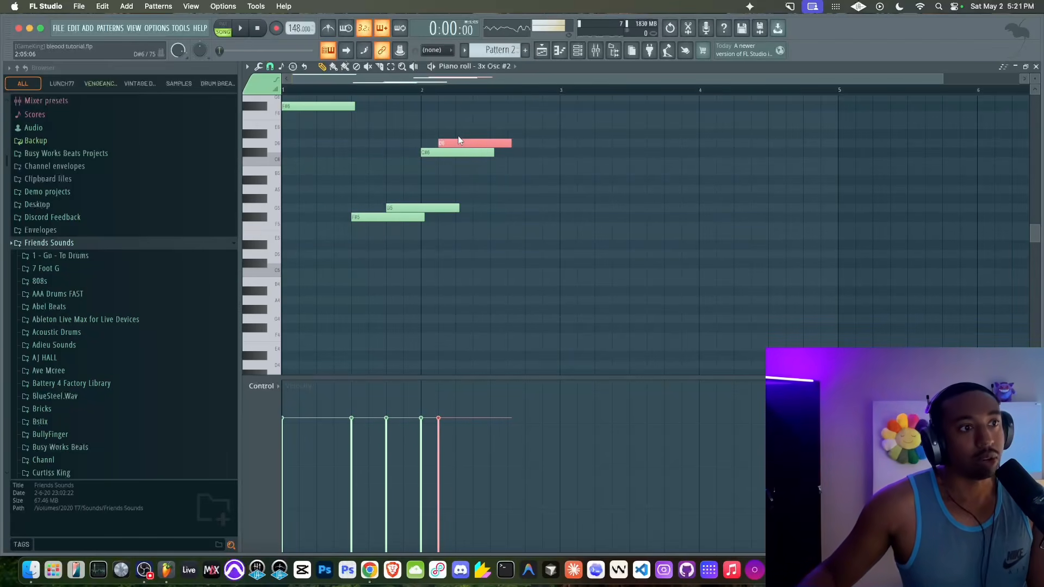
click(318, 106)
click(374, 218)
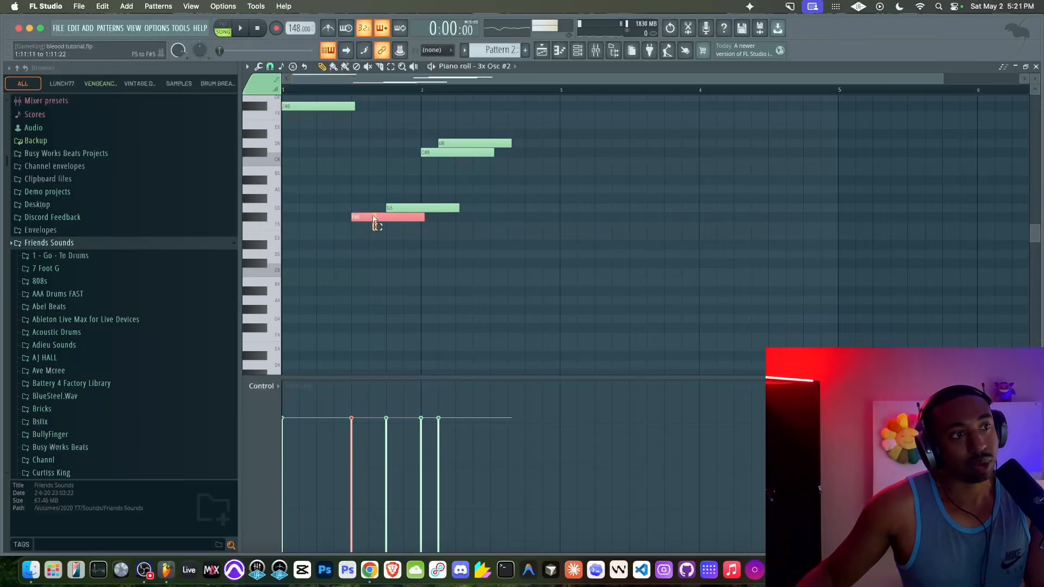
shift+click(341, 107)
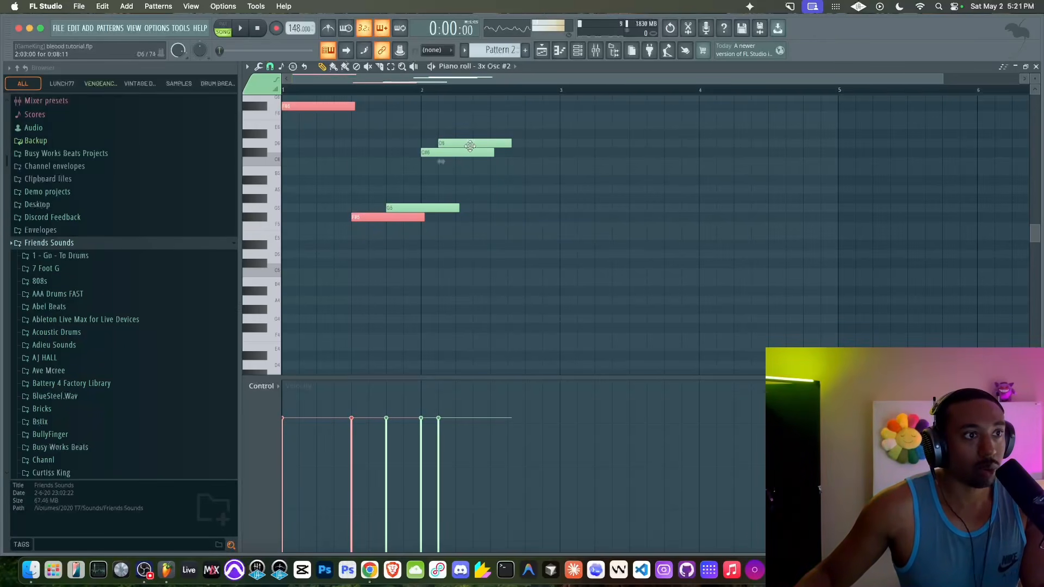
right_click(460, 206)
right_click(484, 144)
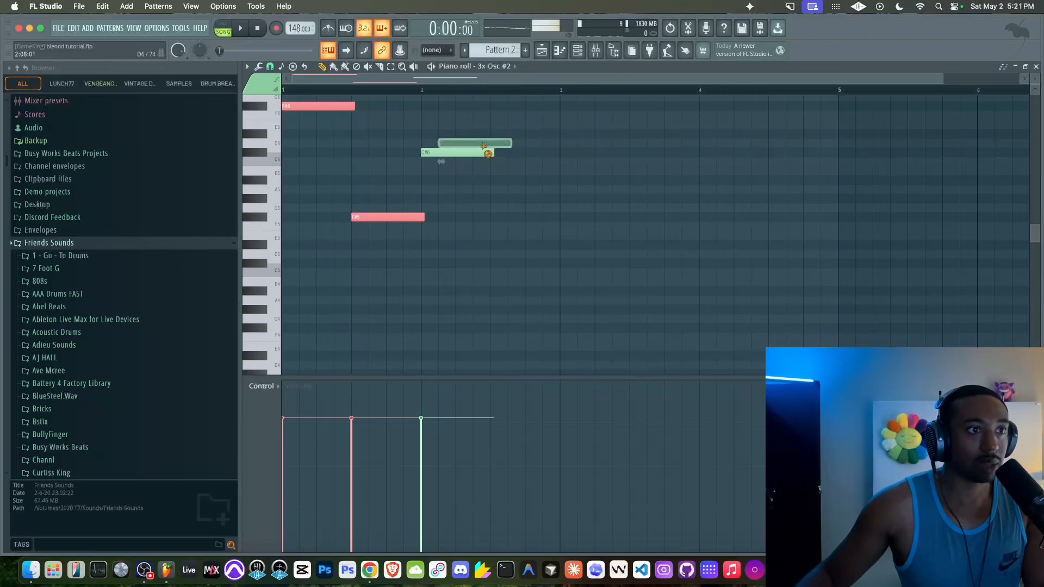
- Try an earlier C#6 and a shorter F#5 during playback, and put C#6 back at the start of bar 2
key(space)
key(space)
key(space)
drag(435, 154, 408, 151)
drag(424, 217, 412, 216)
key(space)
drag(415, 151, 435, 152)
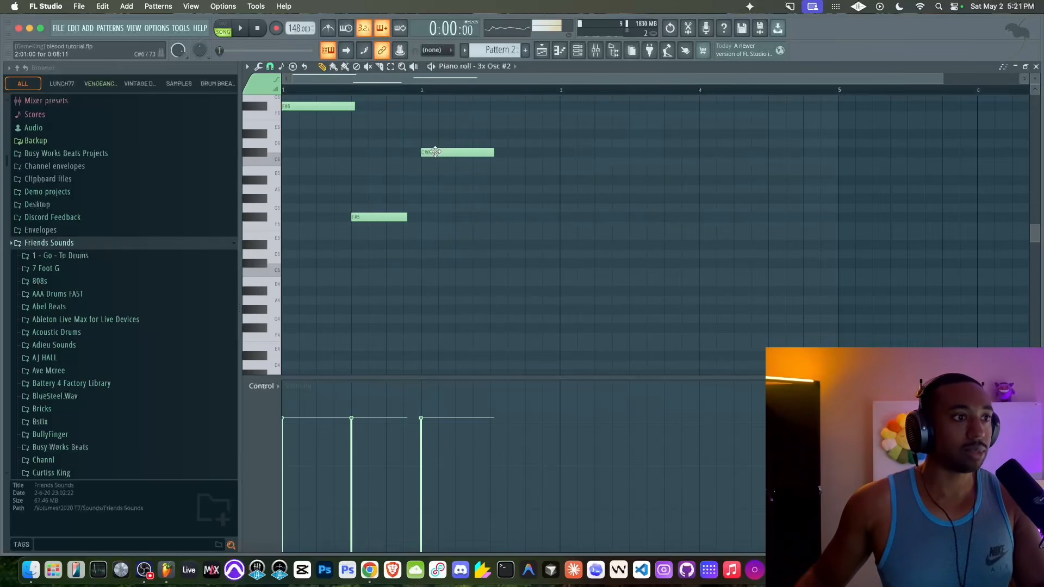
key(space)
- Shift the F#5 note half a beat later to 1:11:00, and add a D6 note halfway through bar 2
drag(408, 217, 421, 217)
key(space)
key(space)
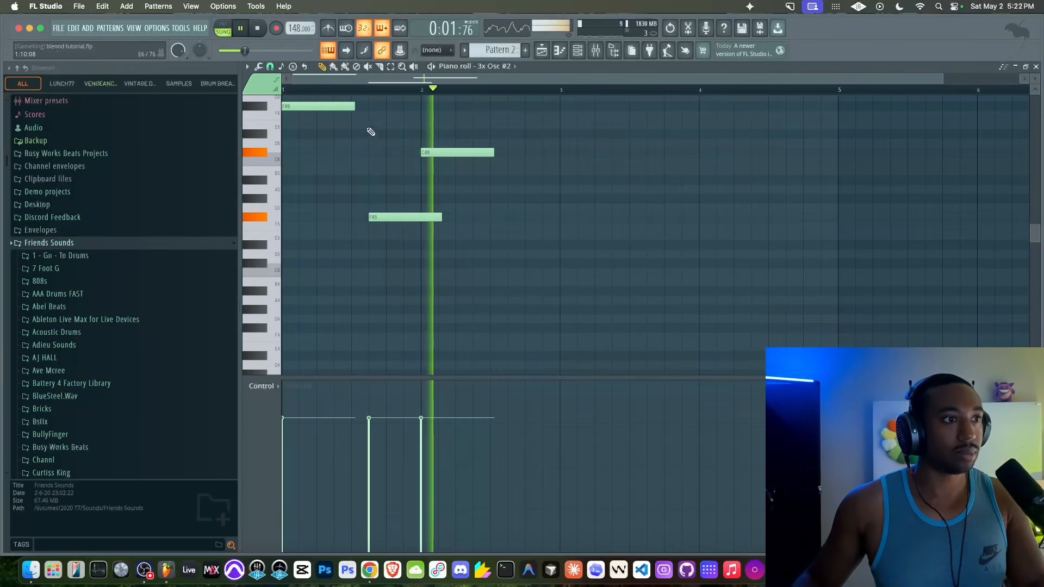
key(space)
click(492, 143)
key(space)
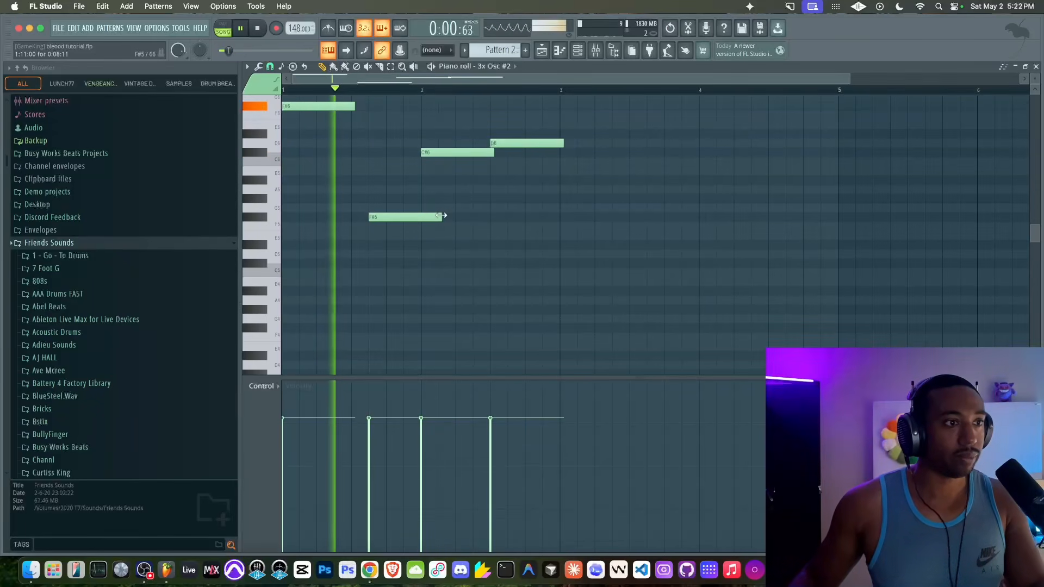
- Shorten F#5 to finish around the end of bar 1, and extend F#6 until it meets F#5
drag(441, 217, 424, 217)
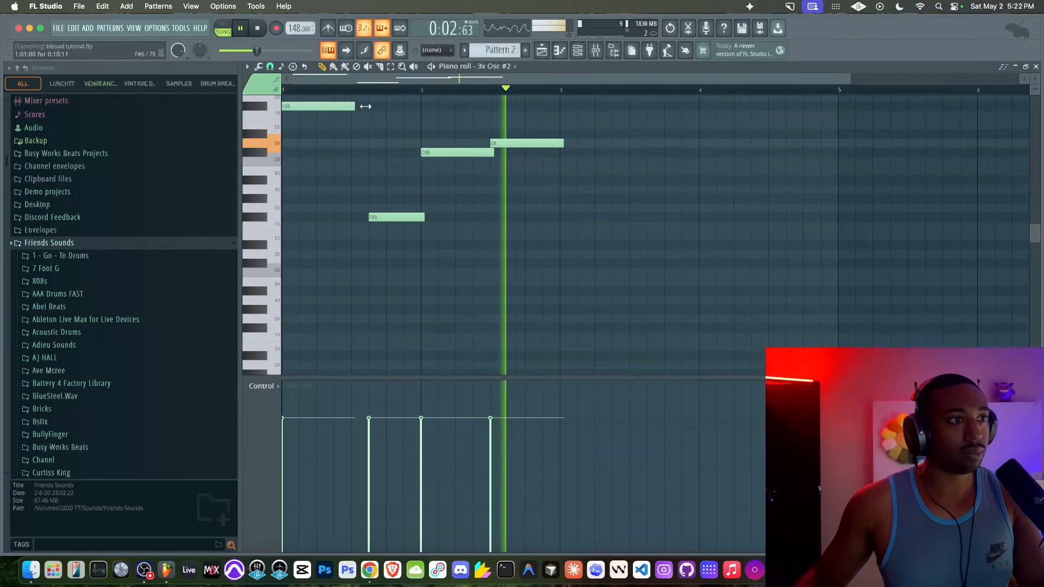
drag(363, 107, 372, 108)
key(space)
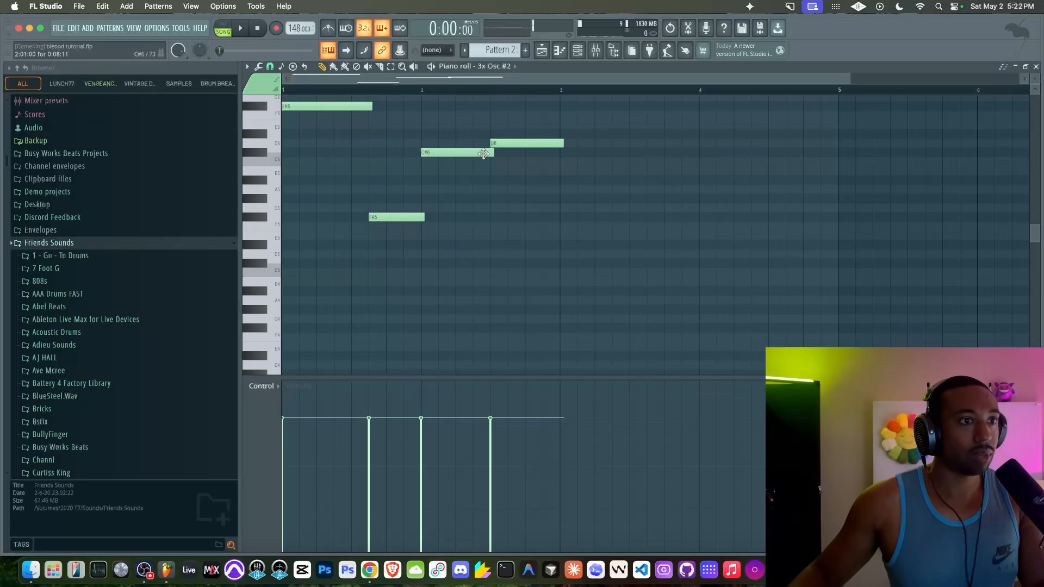
- Duplicate the whole two-bar phrase into bars 3 and 4
scroll(560, 133, up, 2)
key(ctrl+a)
drag(310, 135, 586, 137)
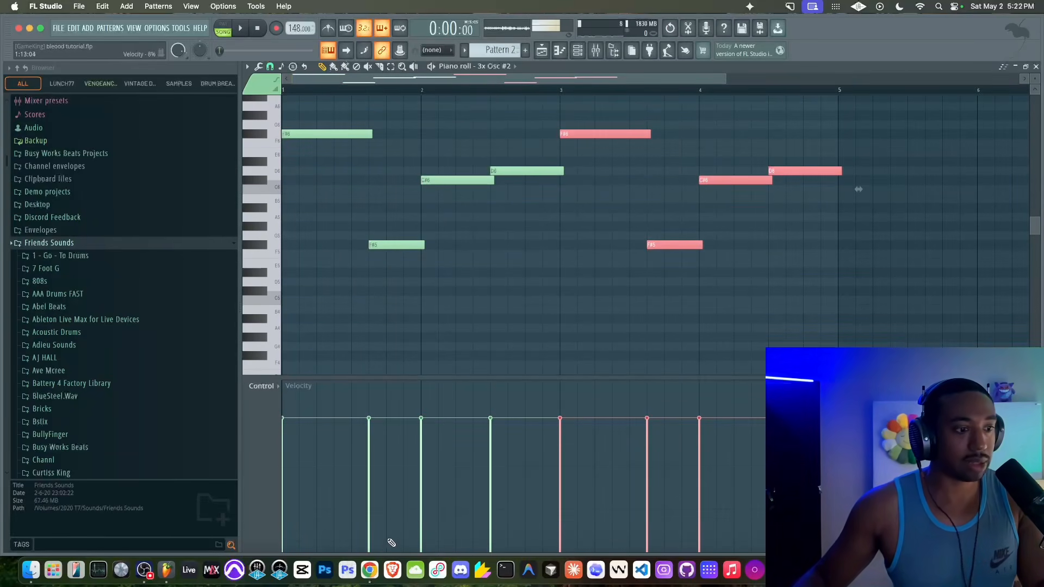
- Replay "munni & drugs" in Chrome up to 0:07 for comparison, and return to FL Studio
click(370, 570)
click(346, 540)
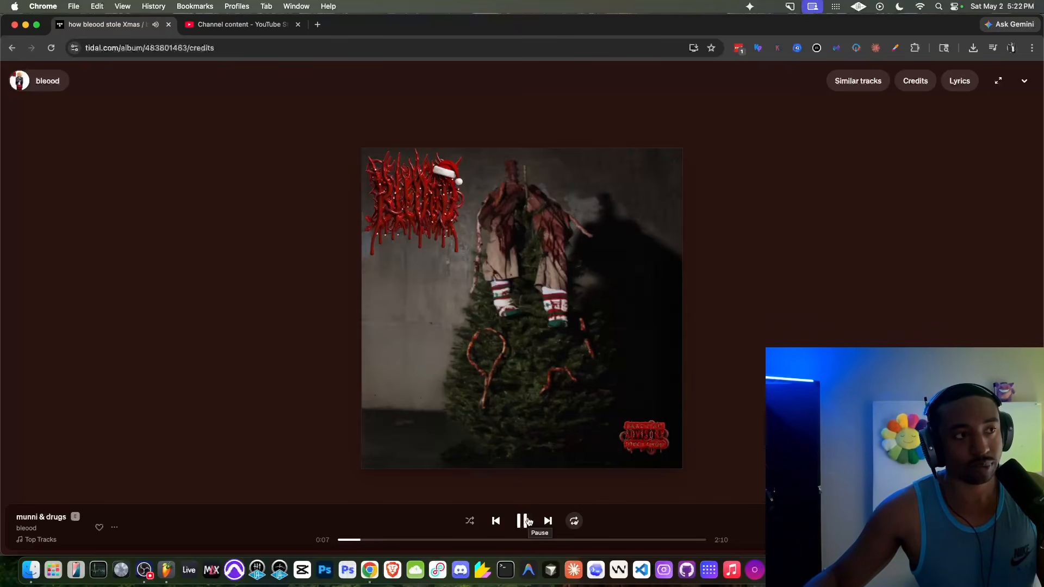
click(165, 570)
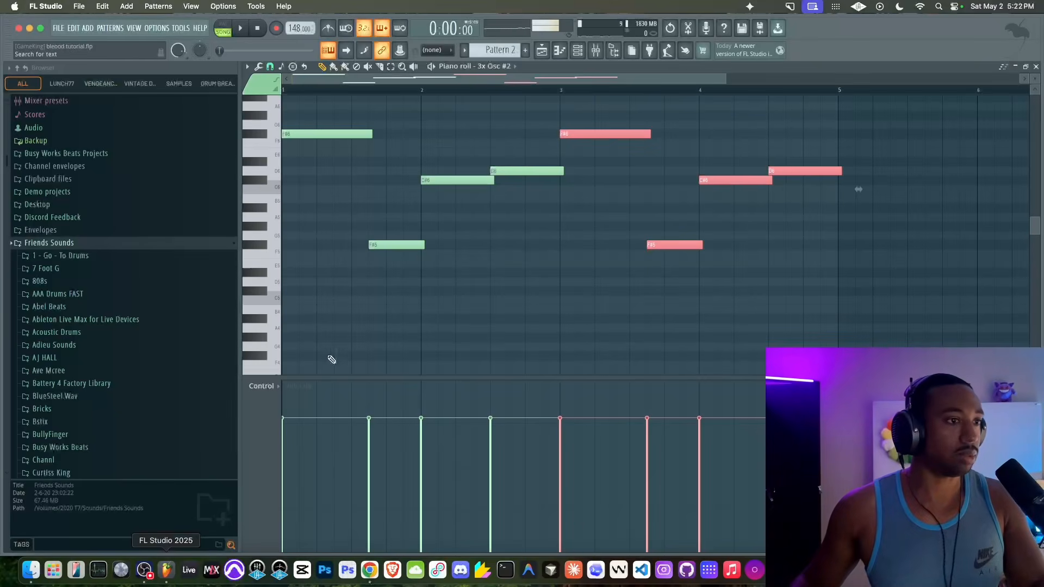
- Play the 3x Osc #2 melody, transpose all its notes down two octaves, and play it again
key(space)
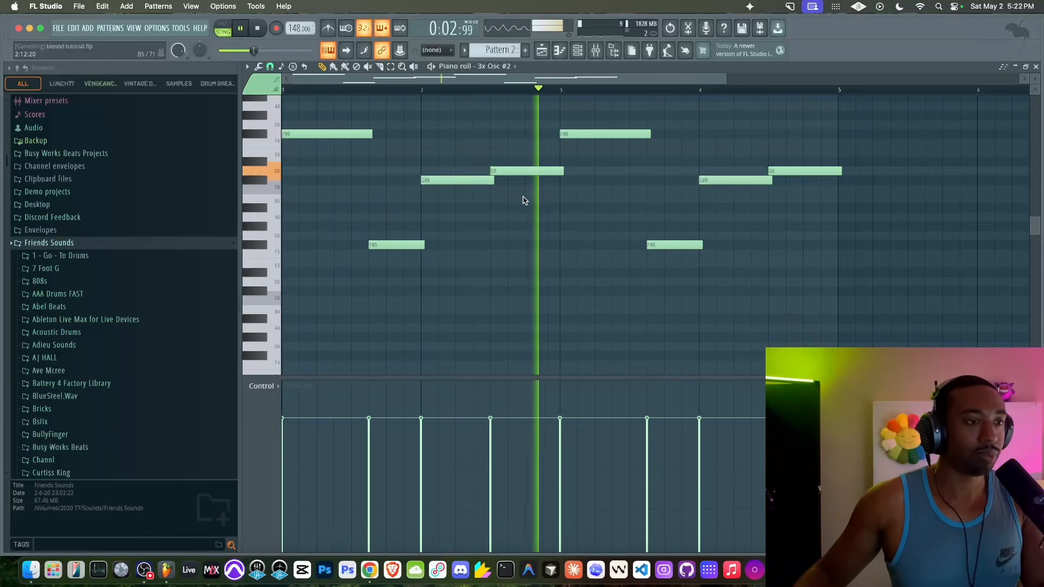
key(space)
key(ctrl+Down)
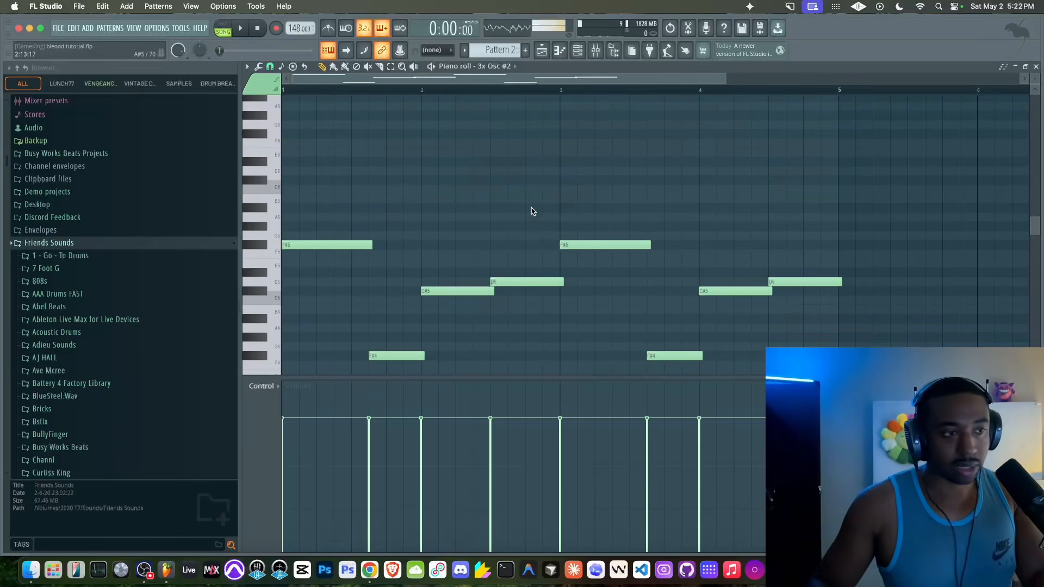
key(ctrl+Down)
key(space)
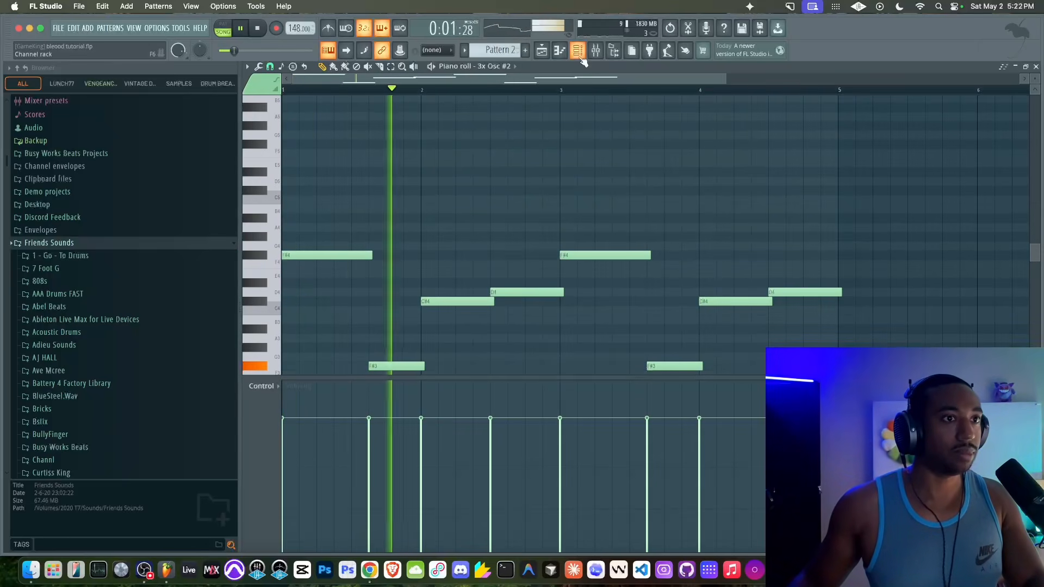
- Turn on Mono for 3x Osc #2 in its miscellaneous settings and play the melody
key(space)
key(F6)
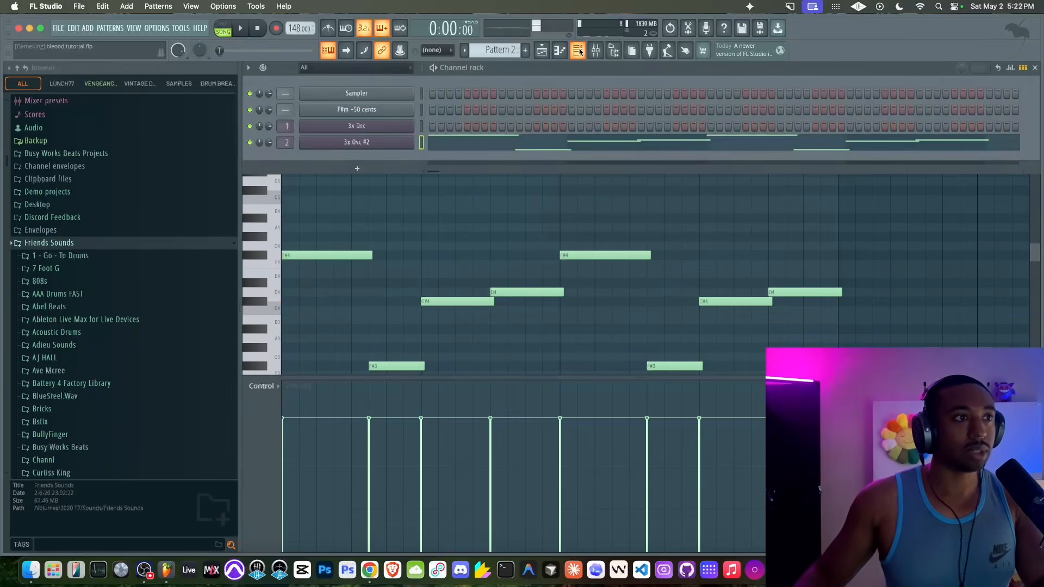
click(337, 143)
click(383, 176)
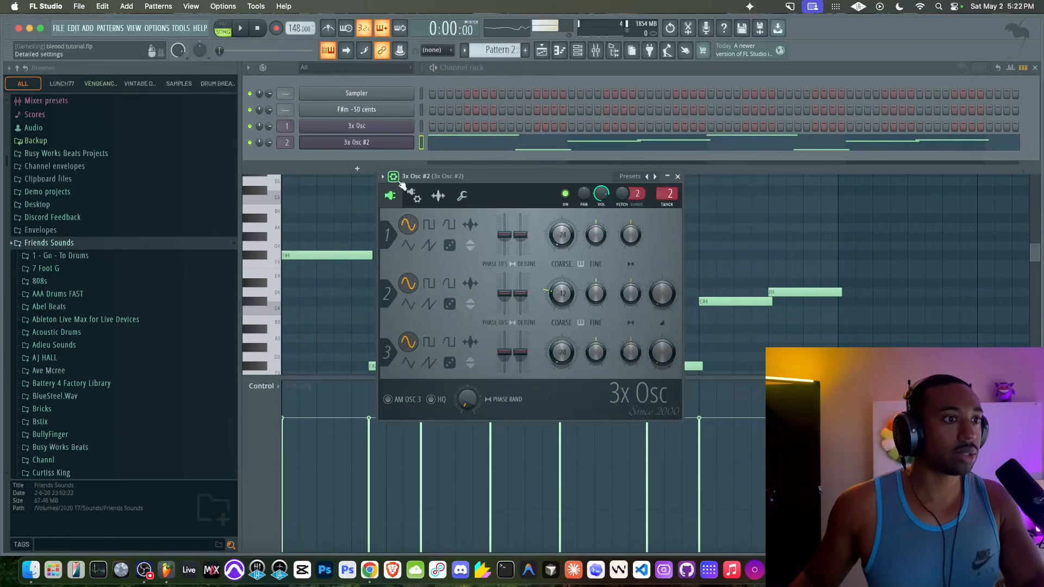
click(459, 197)
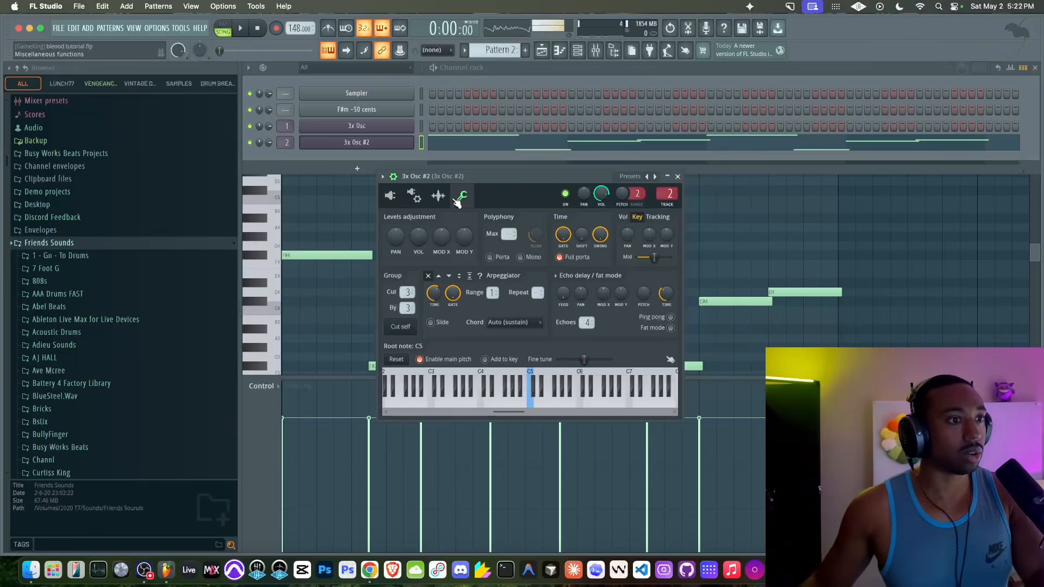
click(522, 257)
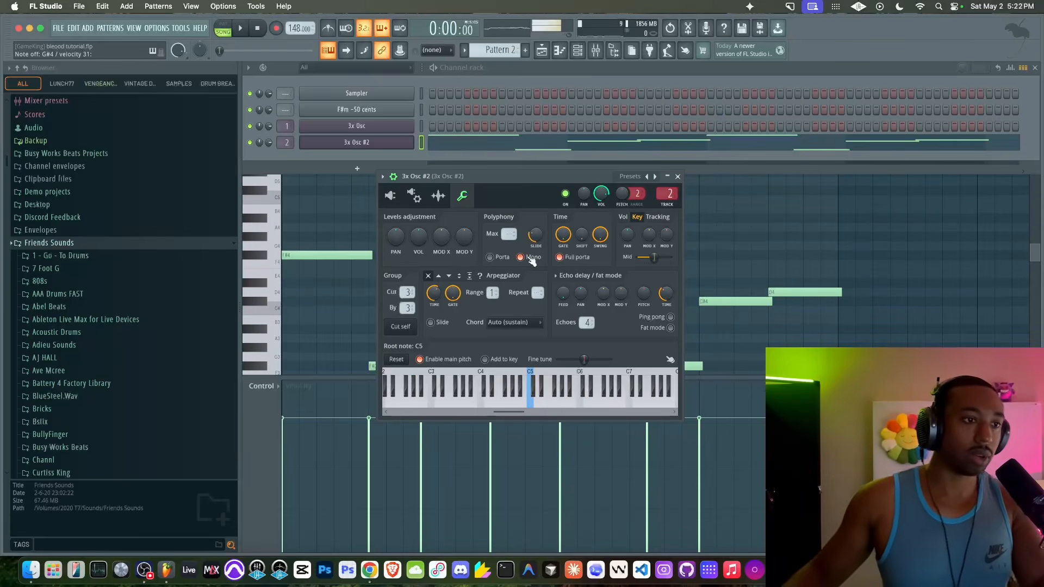
key(space)
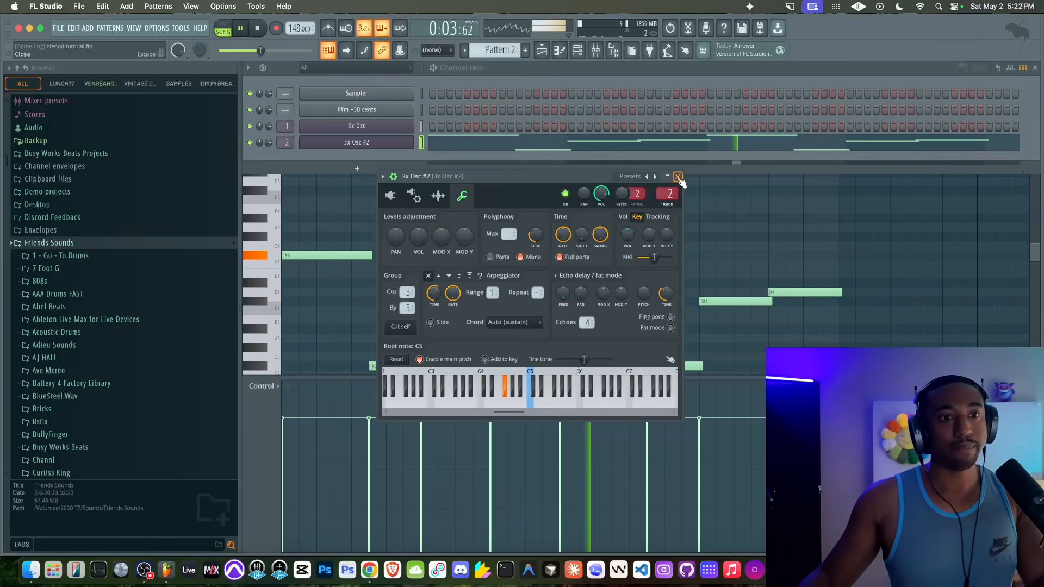
- Set the slide time of 3x Osc #2 to 1:00, replay the melody and return to its notes
key(space)
drag(532, 251, 532, 228)
key(space)
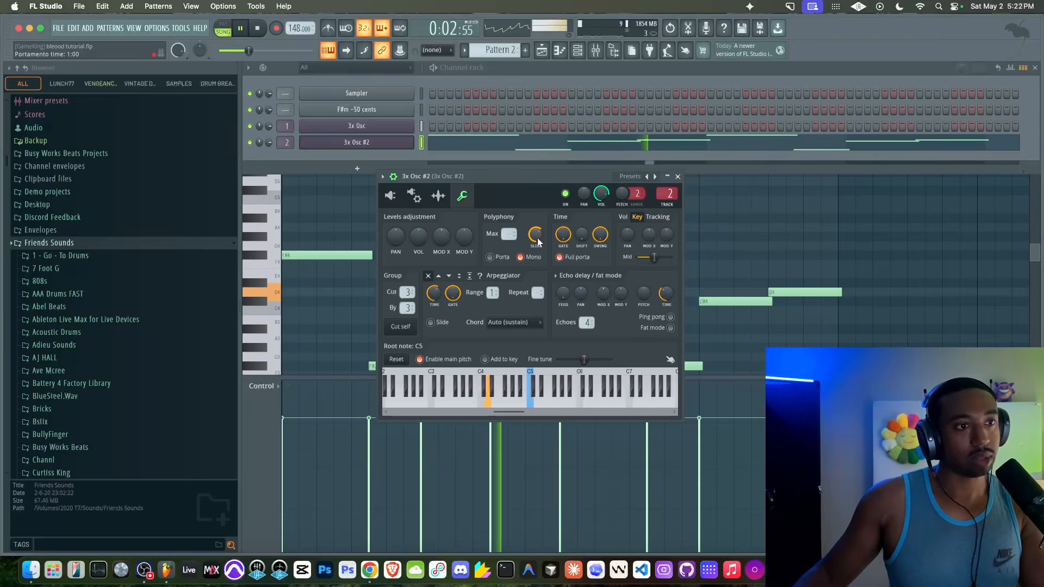
click(886, 270)
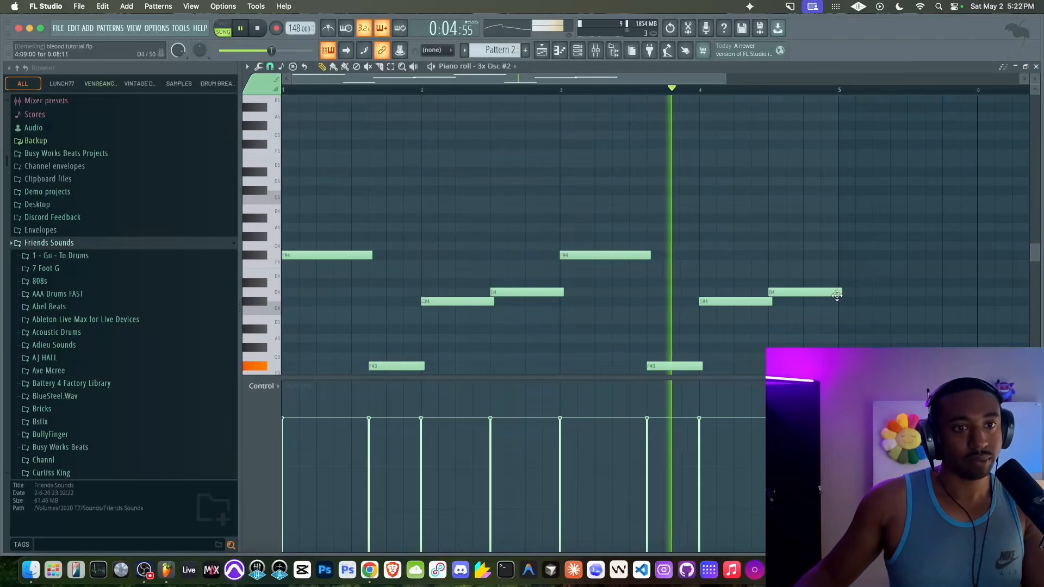
key(space)
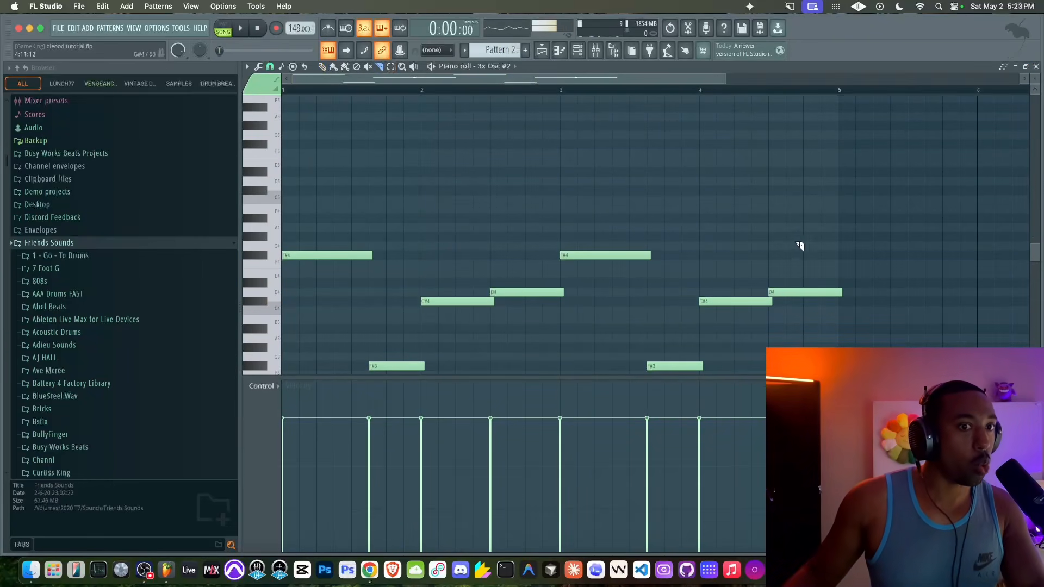
- Shorten the final D4 note to end exactly at the start of bar 5, and play the pattern back
drag(838, 287, 835, 298)
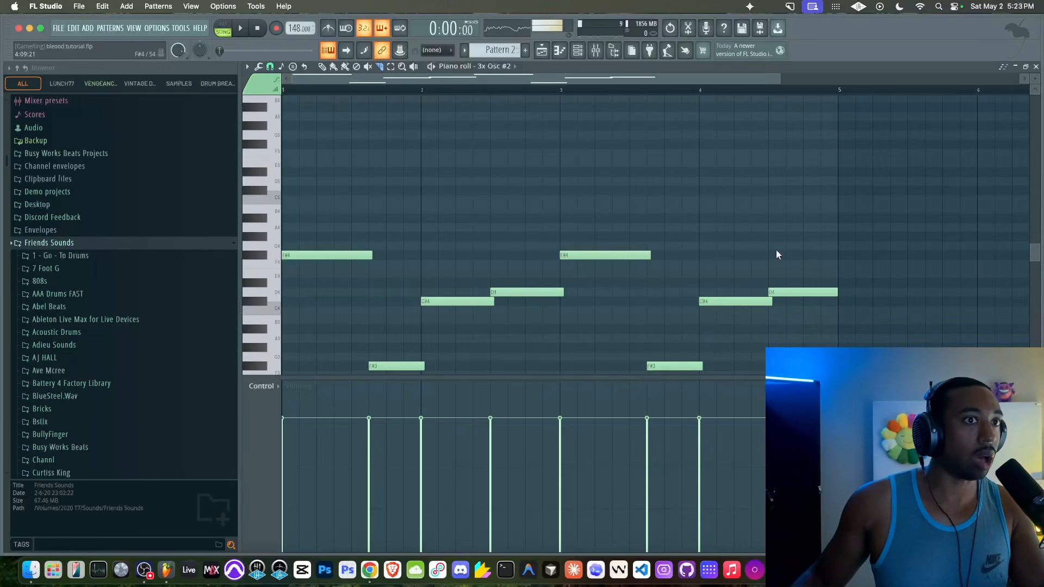
key(space)
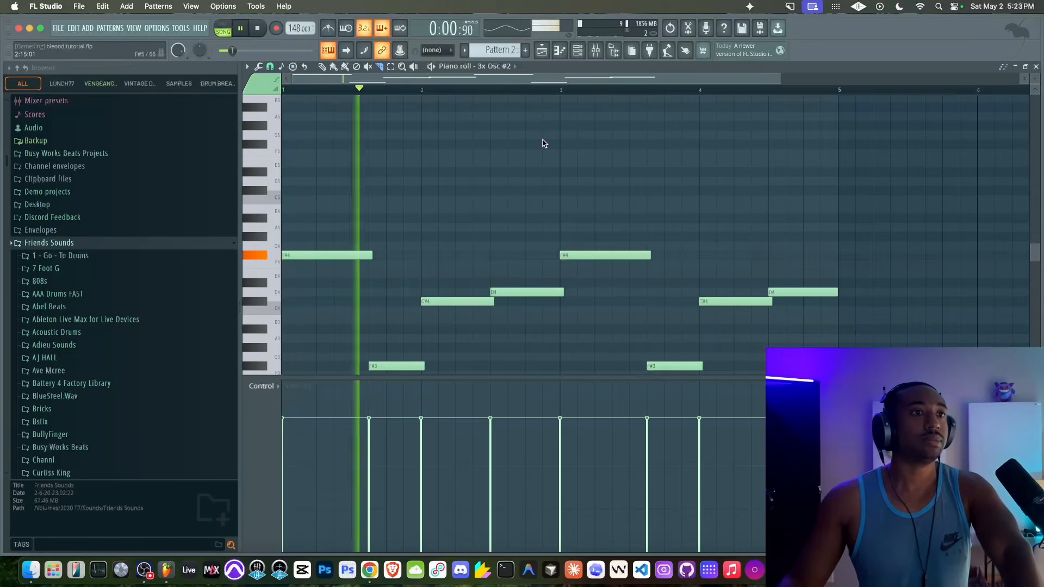
click(578, 51)
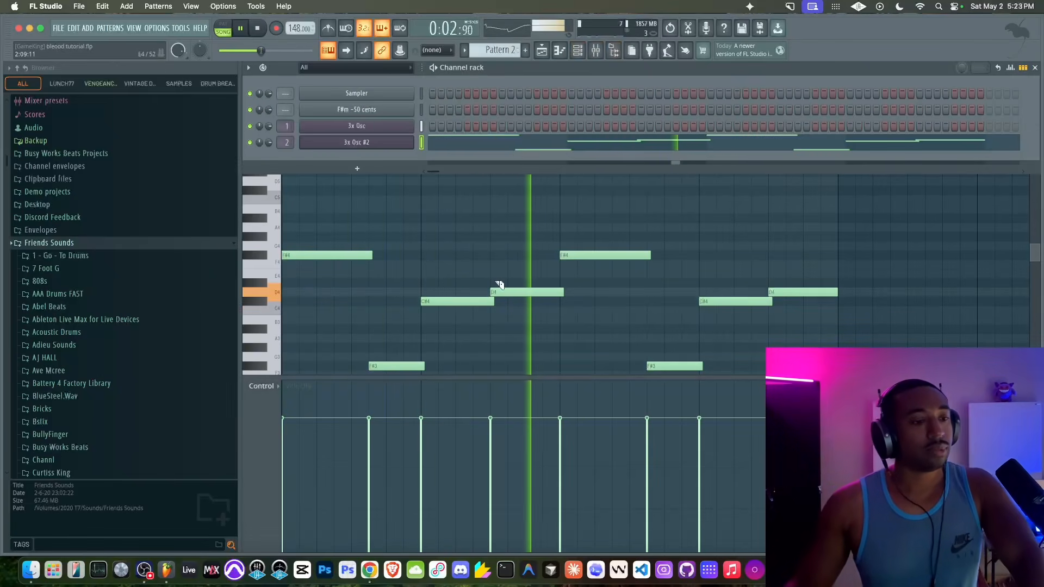
key(space)
- Replay the opening seconds of "munni & drugs" in Chrome for comparison, and return to FL Studio
click(370, 570)
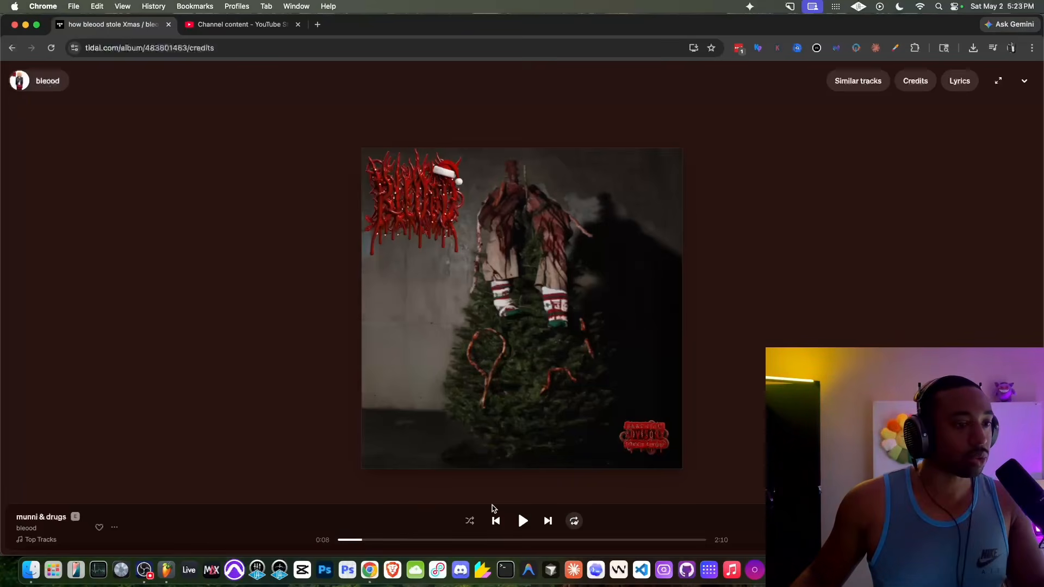
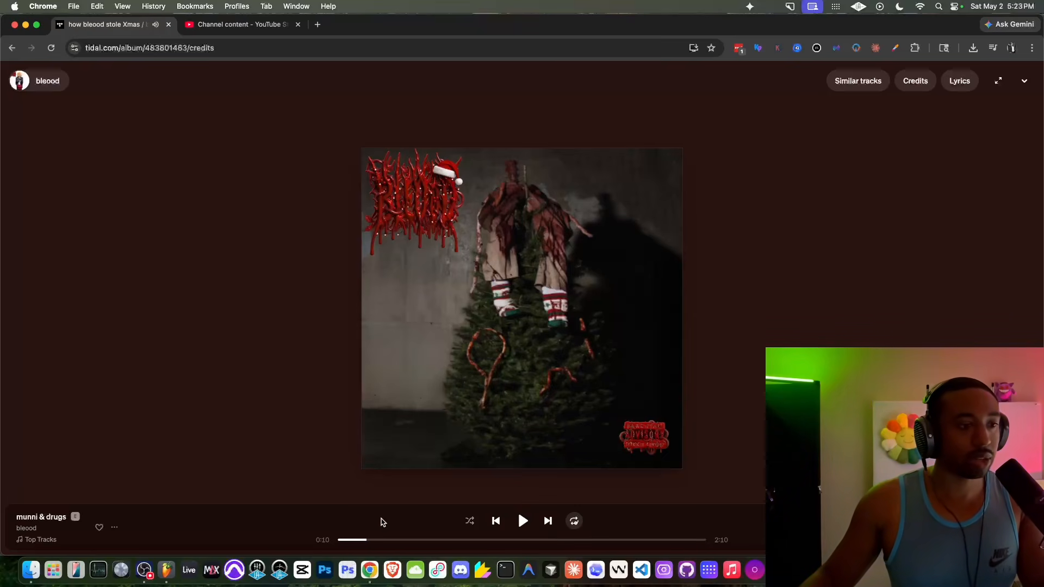
click(347, 540)
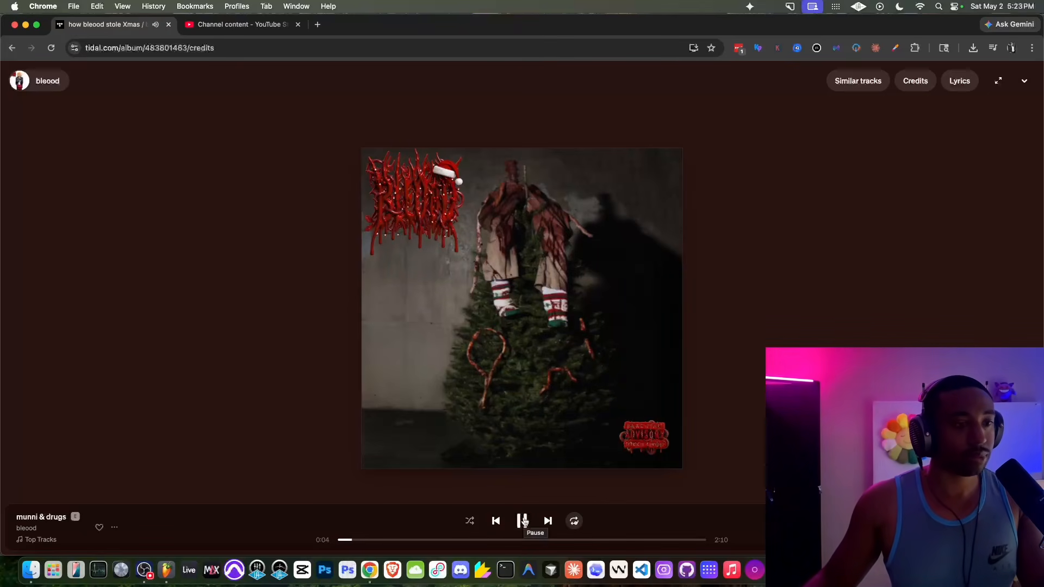
click(344, 540)
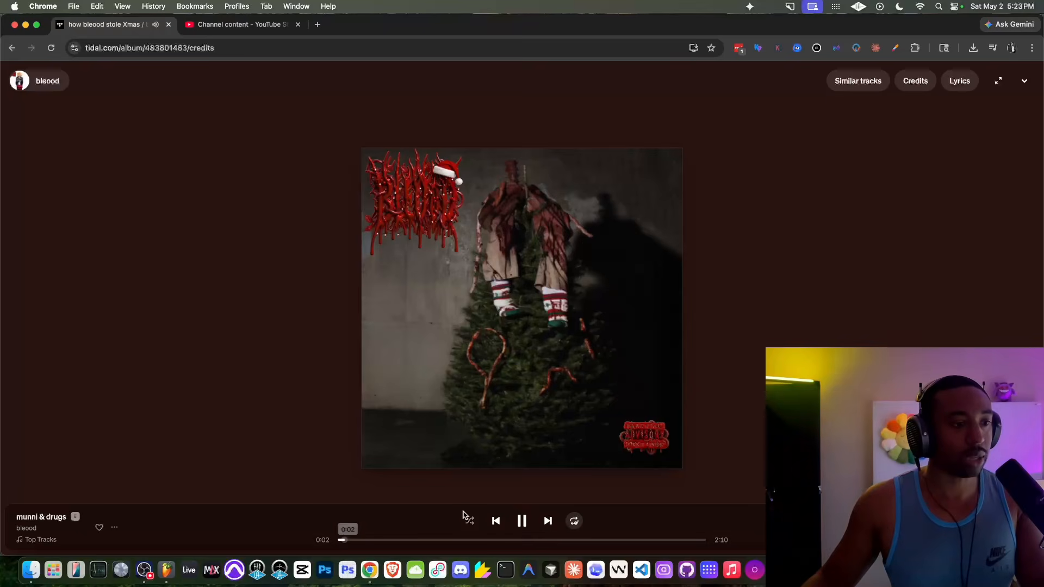
click(522, 521)
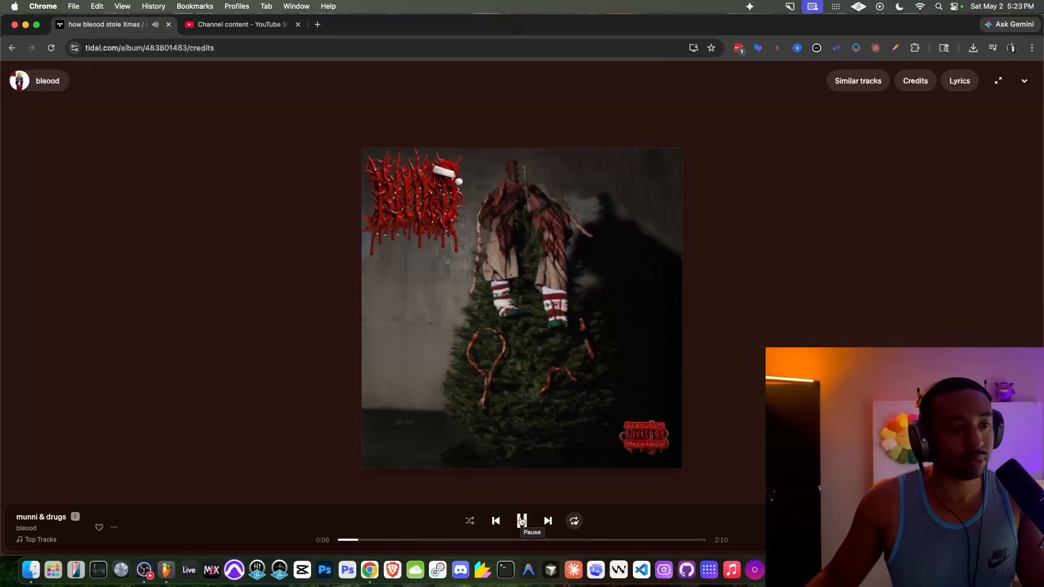
click(166, 570)
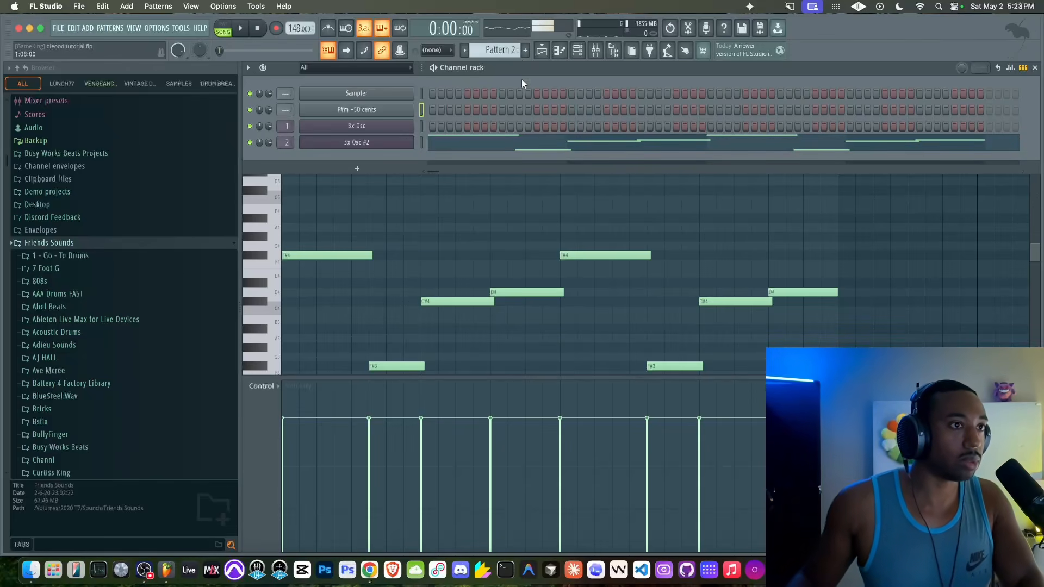
- Add another 3x Osc channel in Pattern 1 and turn on Mono for it
scroll(512, 50, down, 1)
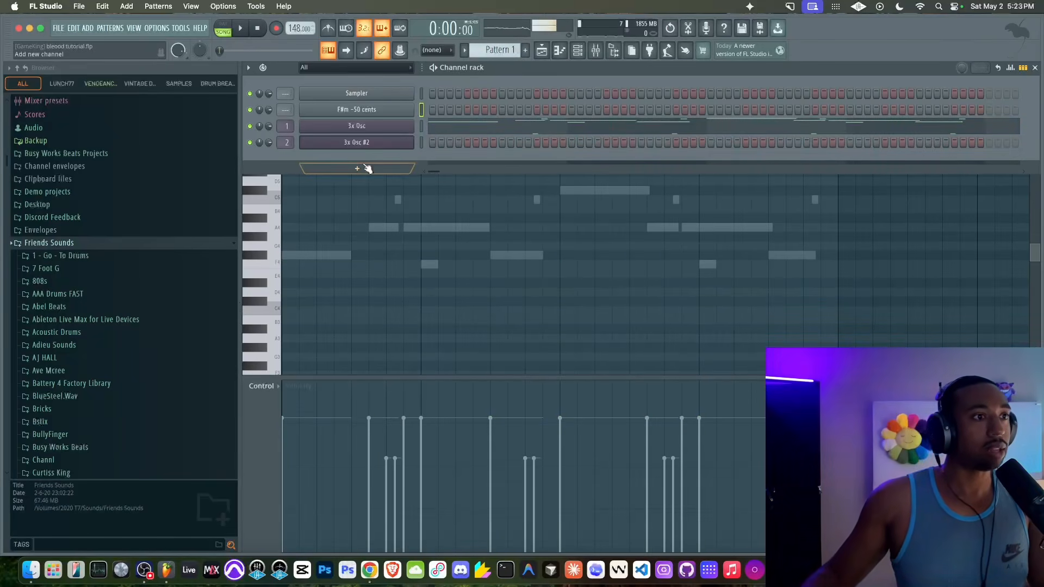
click(357, 169)
click(325, 57)
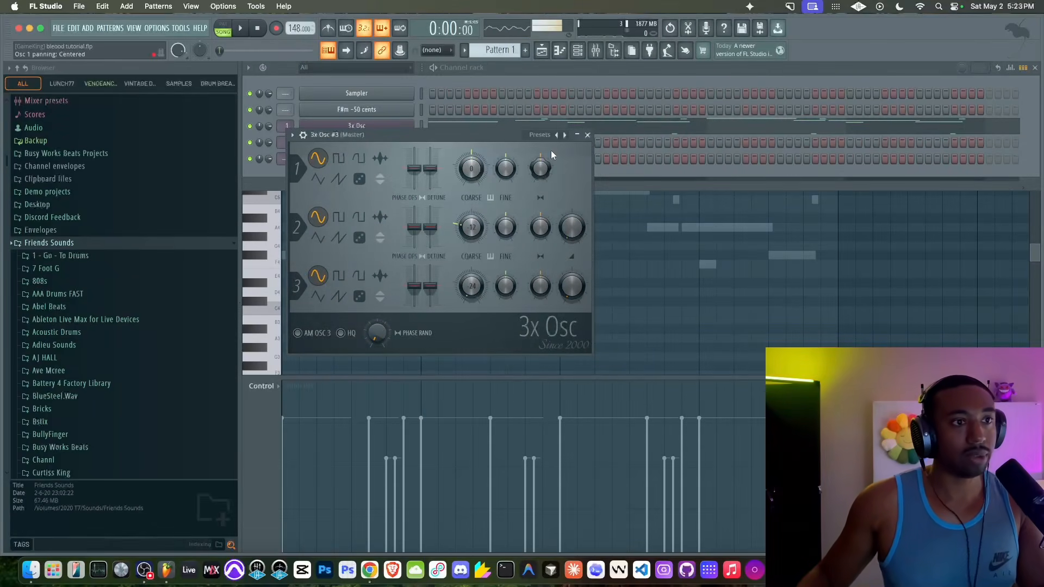
click(303, 136)
click(374, 155)
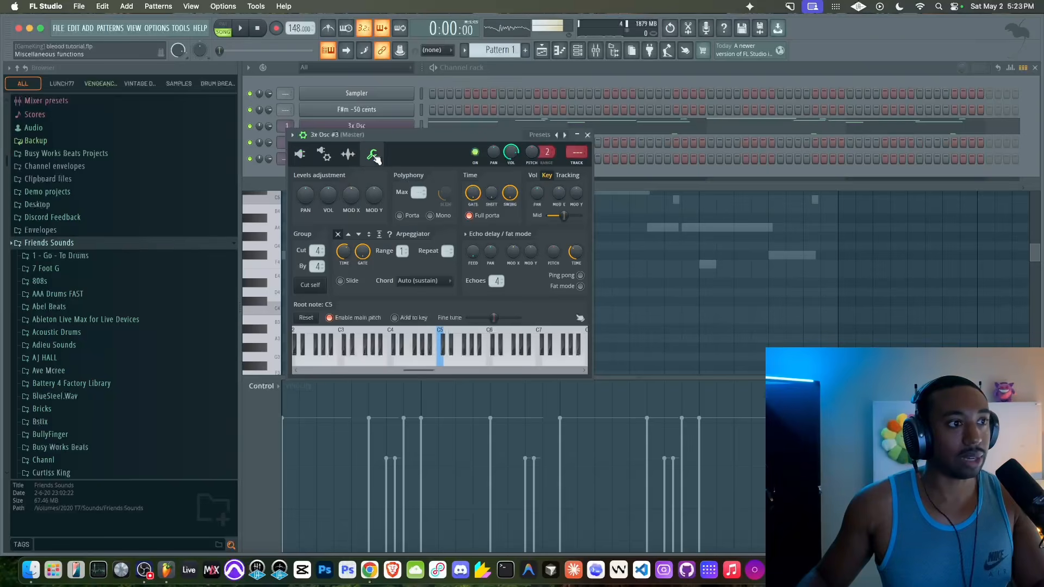
click(442, 215)
click(588, 135)
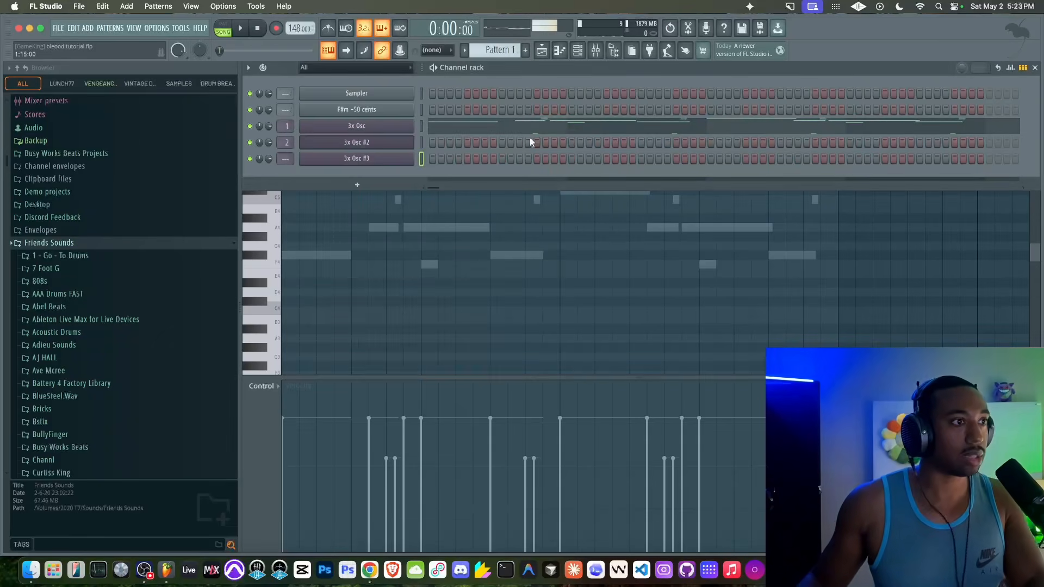
- Route 3x Osc #3 to mixer track 3 and open its piano roll
key(F9)
right_click(418, 159)
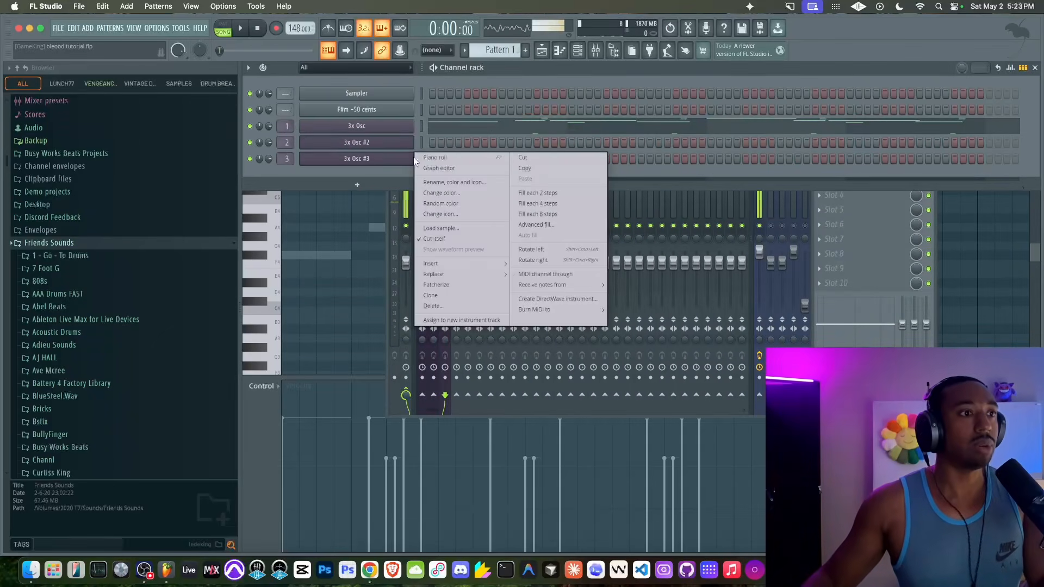
click(433, 159)
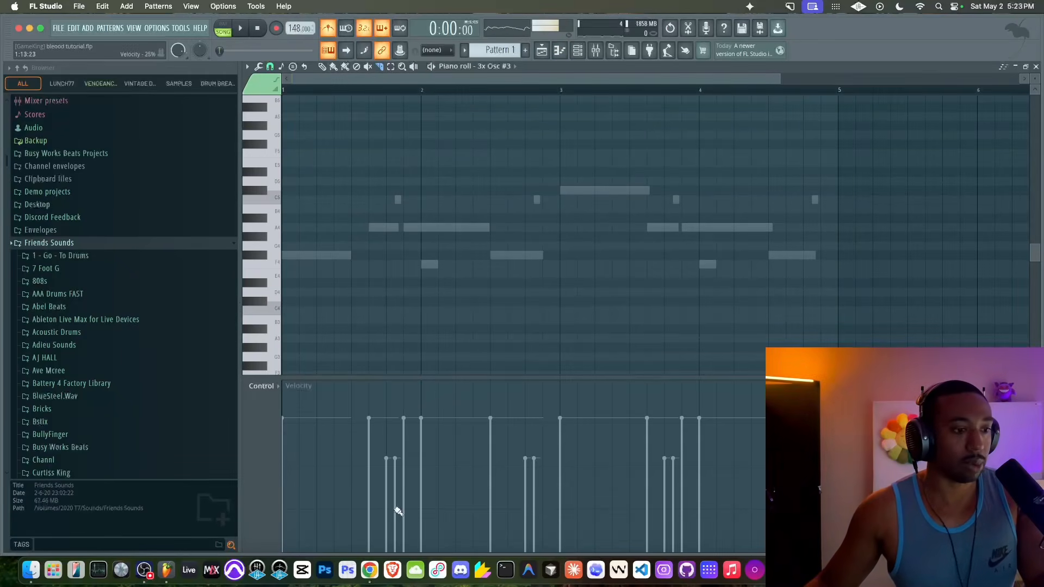
- Check the reference track in Chrome again, return to FL Studio, and briefly play Pattern 1
click(370, 570)
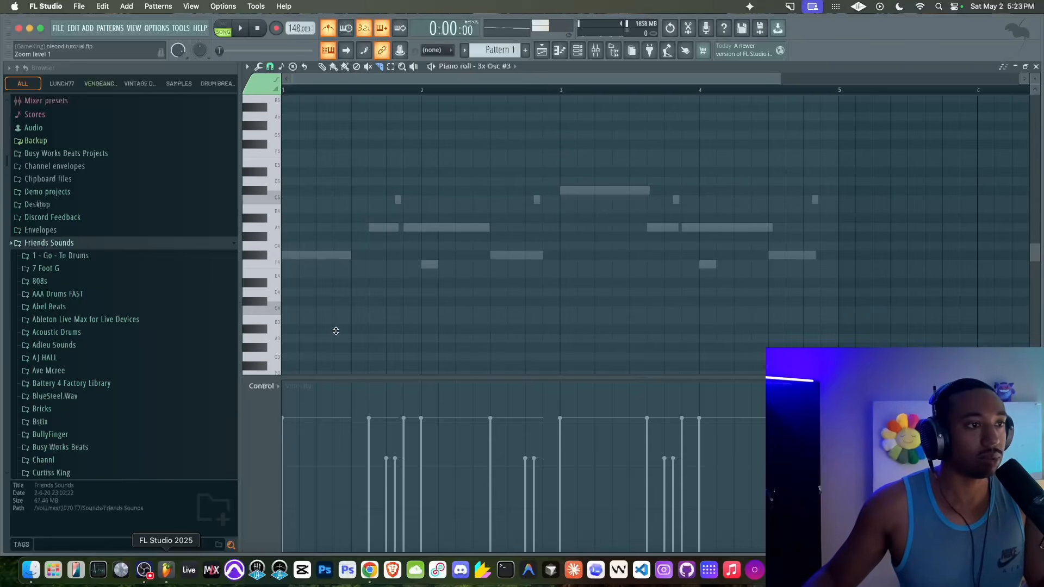
click(166, 569)
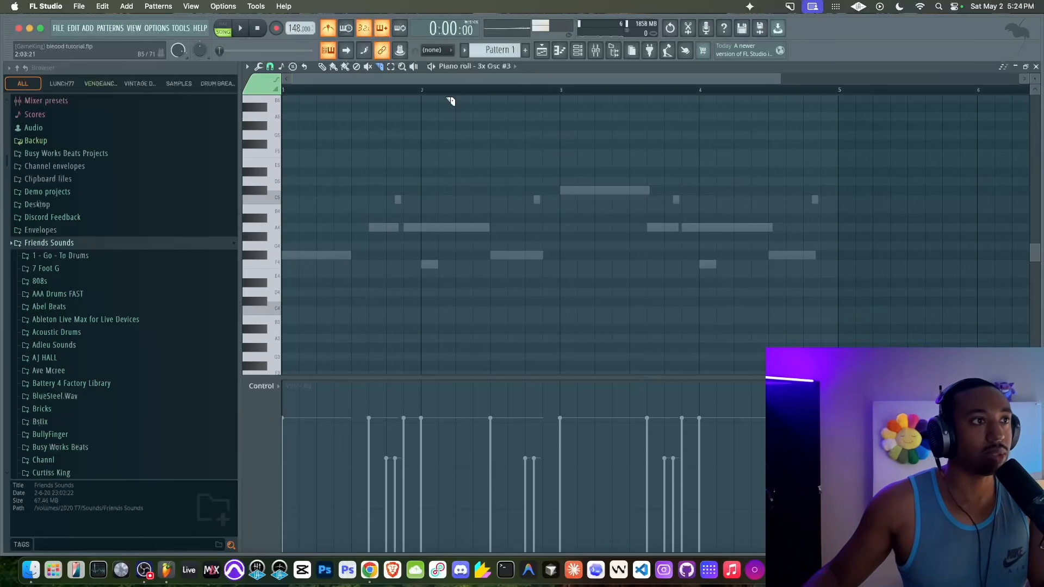
key(space)
key(space)
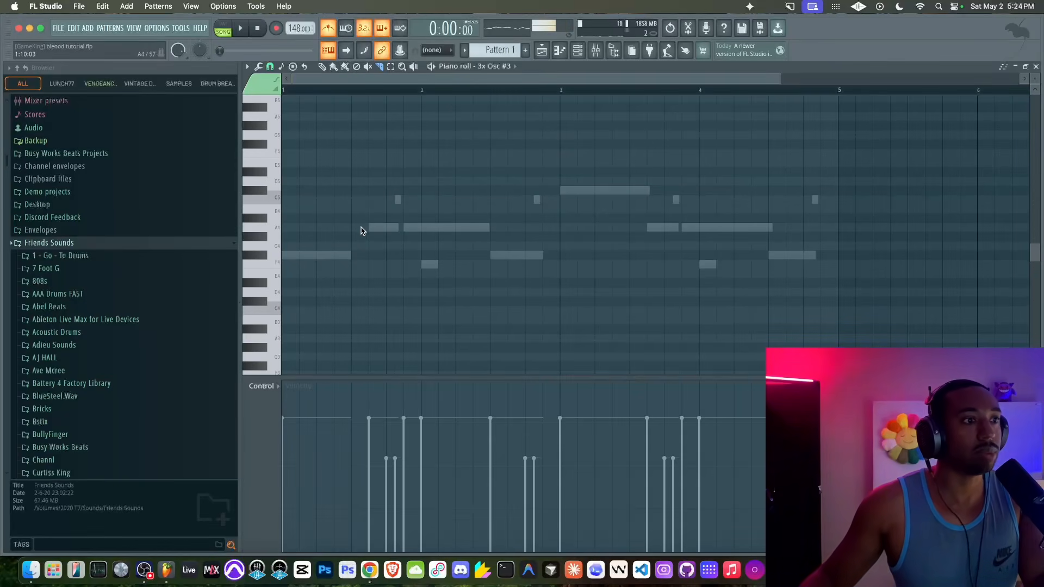
- Audition pitches between B4 and F#5 on the 3x Osc #3 piano roll keyboard to find the starting note
click(269, 209)
click(269, 179)
click(267, 166)
click(267, 171)
click(272, 155)
click(262, 145)
click(275, 165)
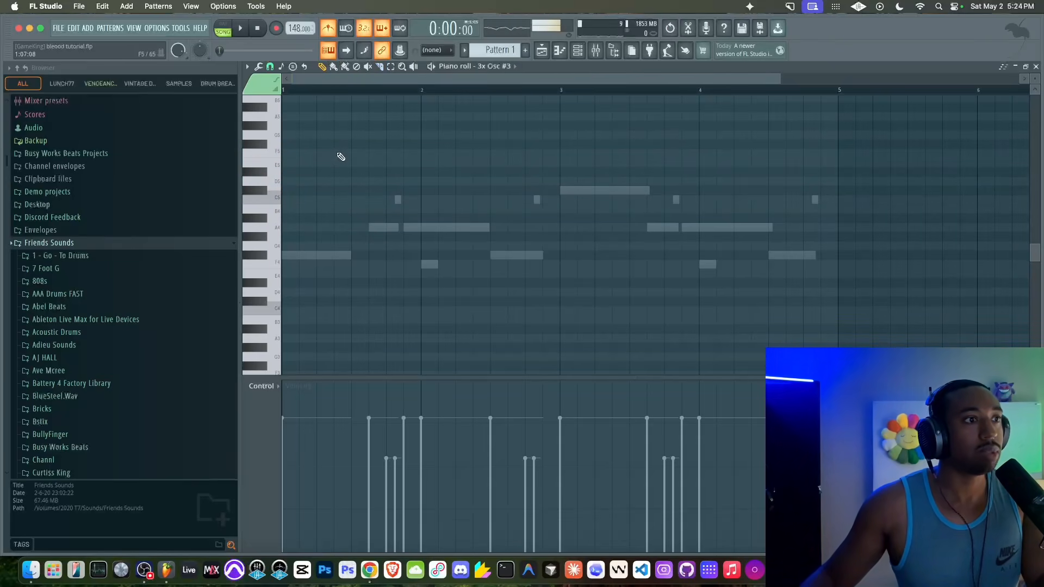
- Place an E5 note at 1:11 for 3x Osc #3 and shorten it to about two and a half steps
click(356, 164)
key(space)
key(space)
key(space)
drag(429, 164, 388, 162)
key(space)
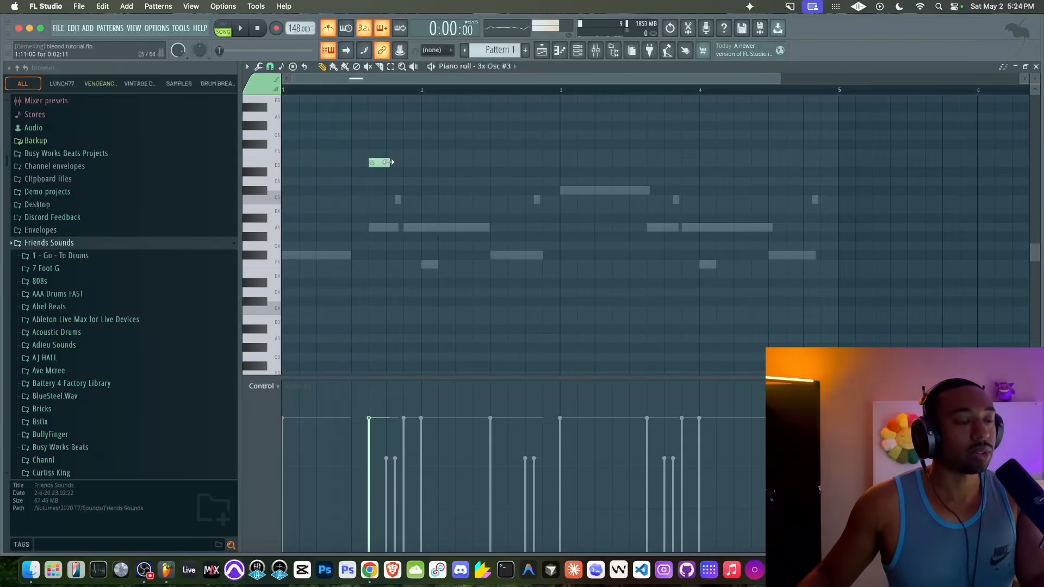
- Add an F#4 note at 1:13 below the E5 note and turn it into a slide note
mouse_move(383, 312)
mouse_down()
mouse_move(373, 244)
mouse_move(374, 260)
mouse_up()
key(space)
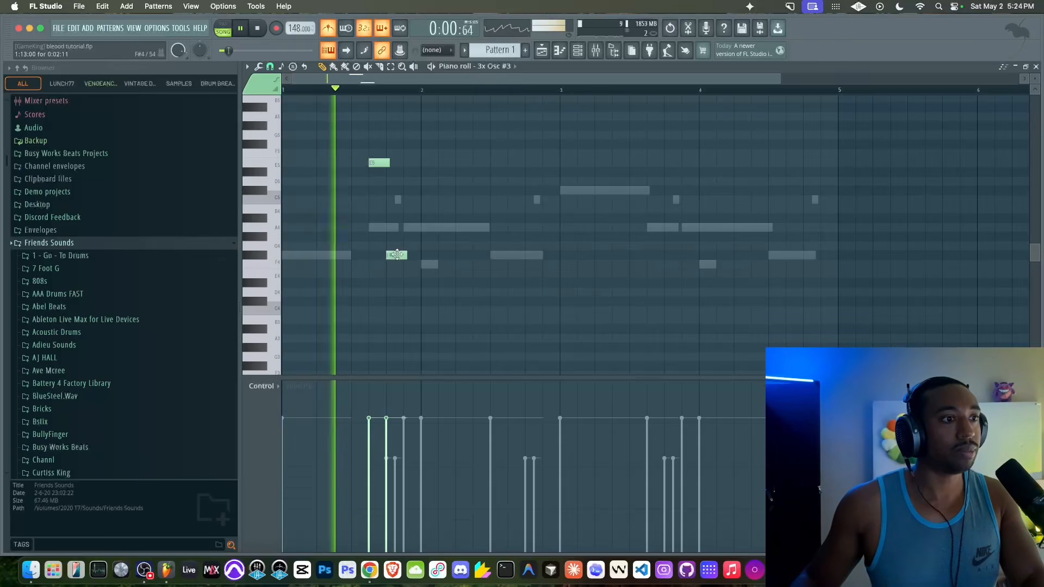
key(space)
double_click(397, 255)
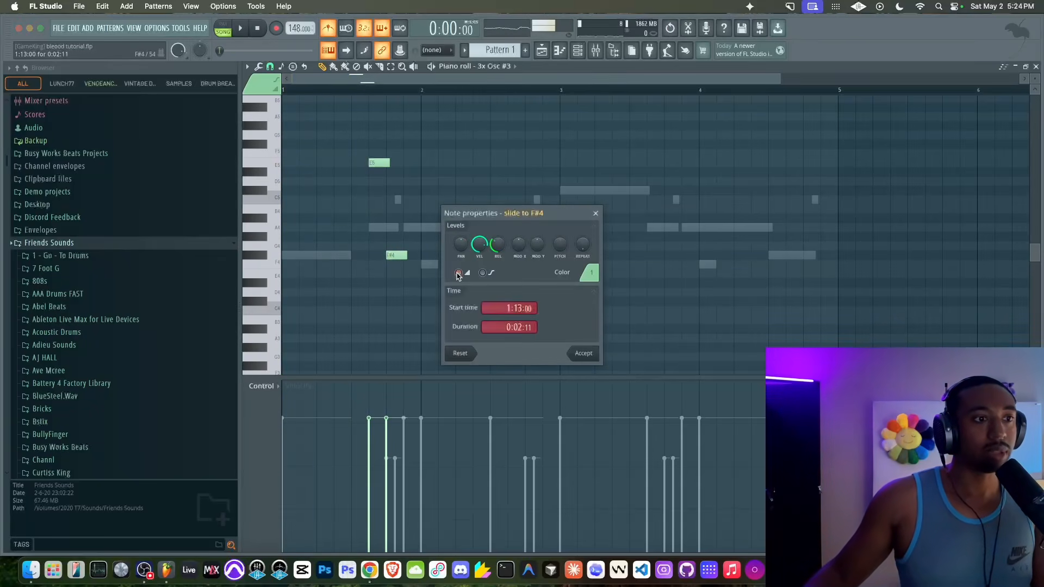
click(583, 353)
- Shorten the F#4 slide note to about one step, change the grid snap, move the note to 1:12, and play it back
click(406, 256)
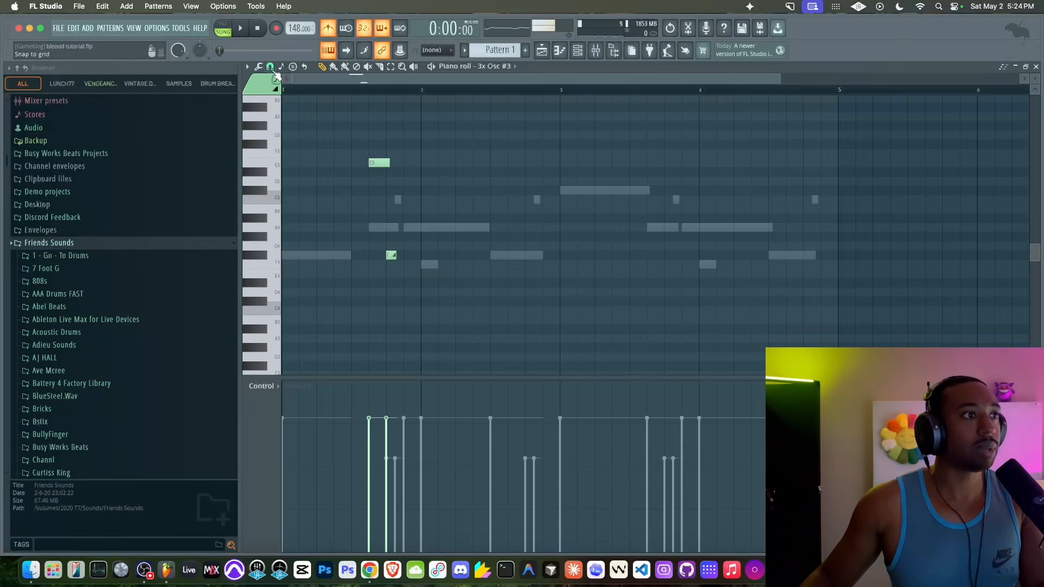
click(271, 67)
click(284, 194)
scroll(337, 237, up, 4)
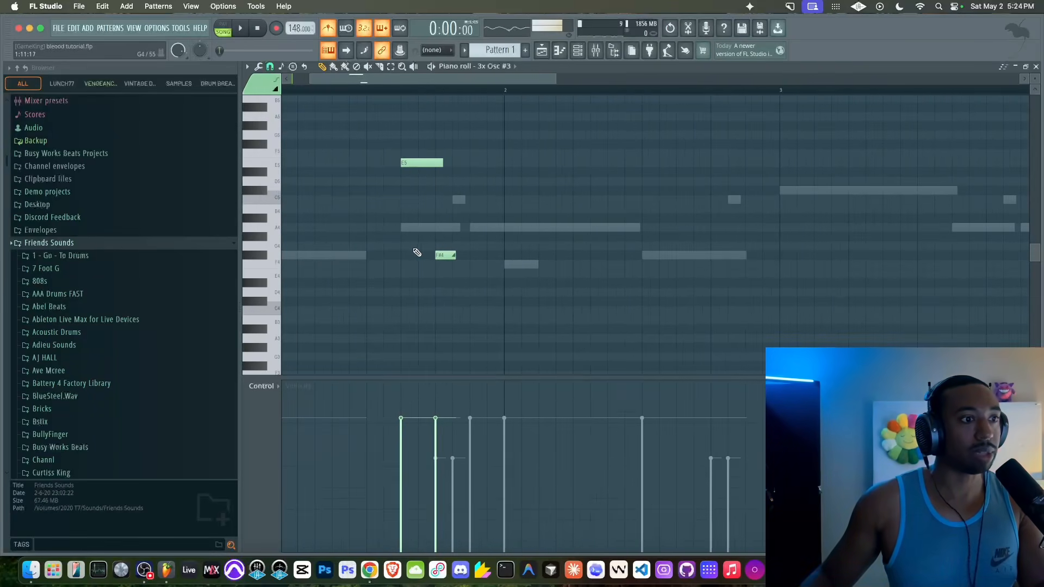
drag(437, 255, 423, 255)
click(438, 162)
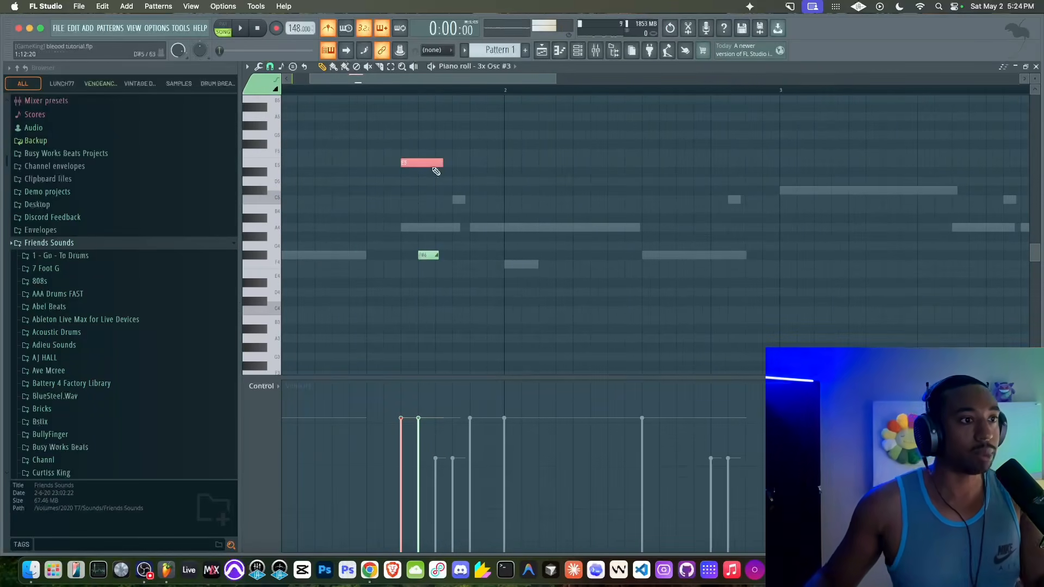
click(430, 257)
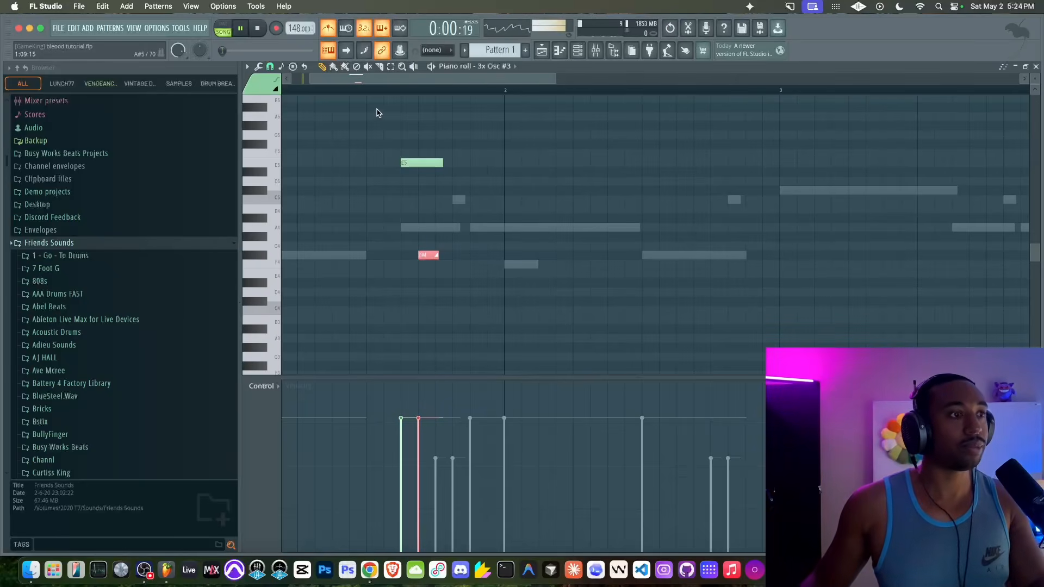
key(space)
key(space)
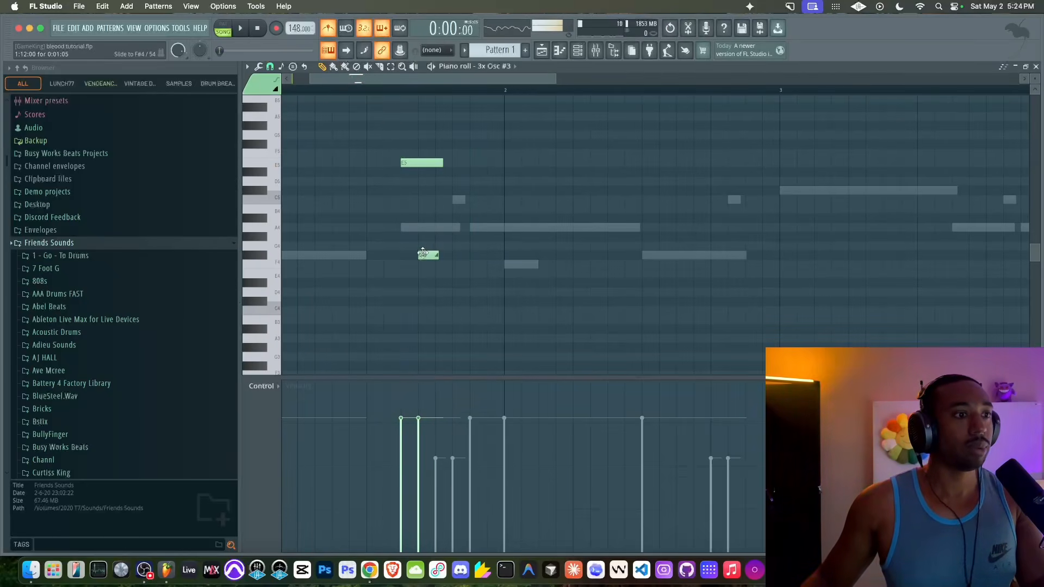
- Move the F#4 slide note to 1:13, lengthen the E5 note at 1:11 to nearly three steps, and play it back
drag(426, 256, 441, 257)
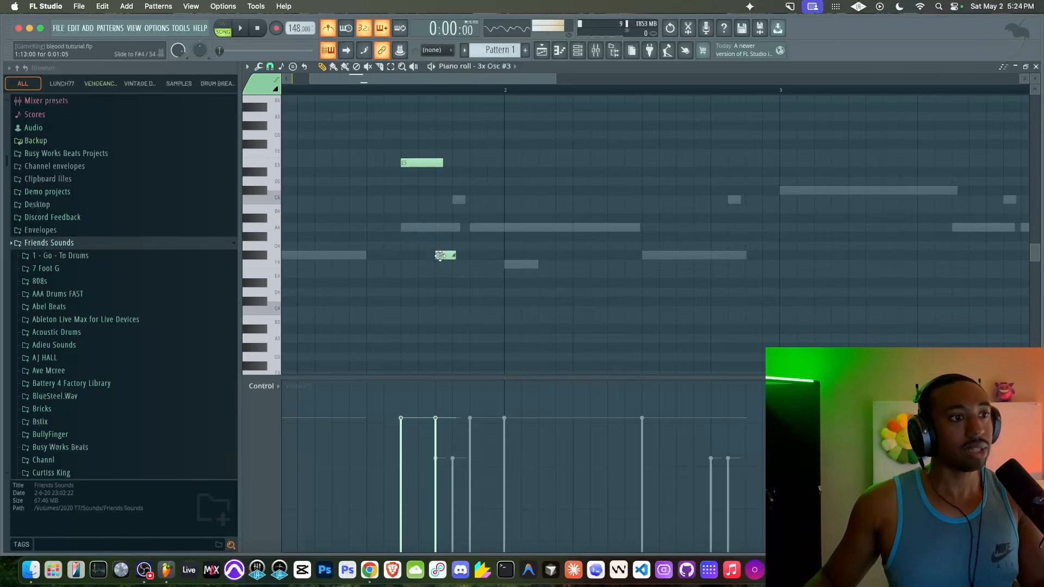
key(space)
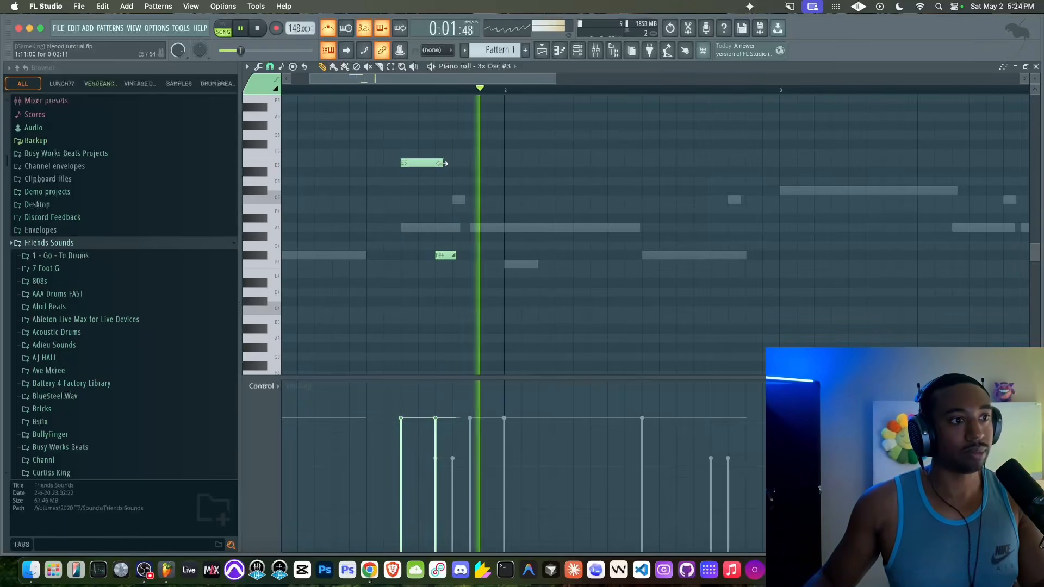
key(space)
drag(443, 167, 447, 167)
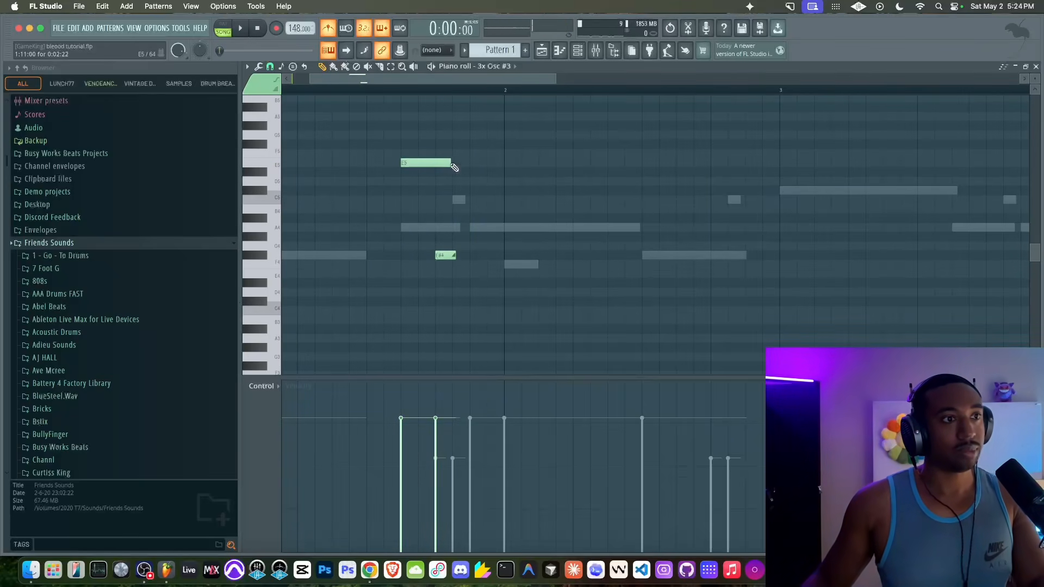
key(space)
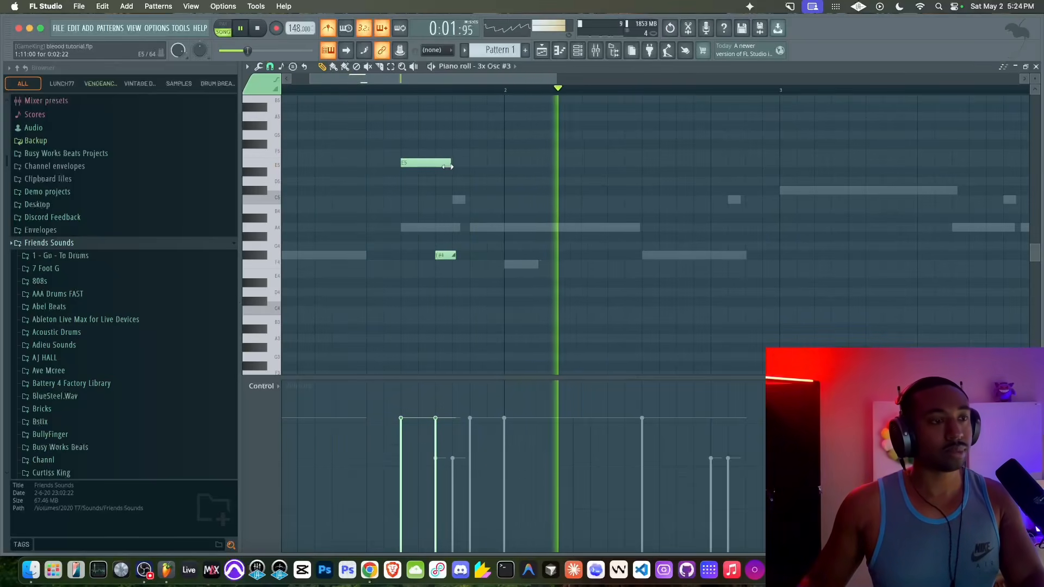
- Duplicate the E5 and F#4 slide note pair into bars 2, 3 and 4 at the same position, and play the pattern
scroll(477, 178, down, 2)
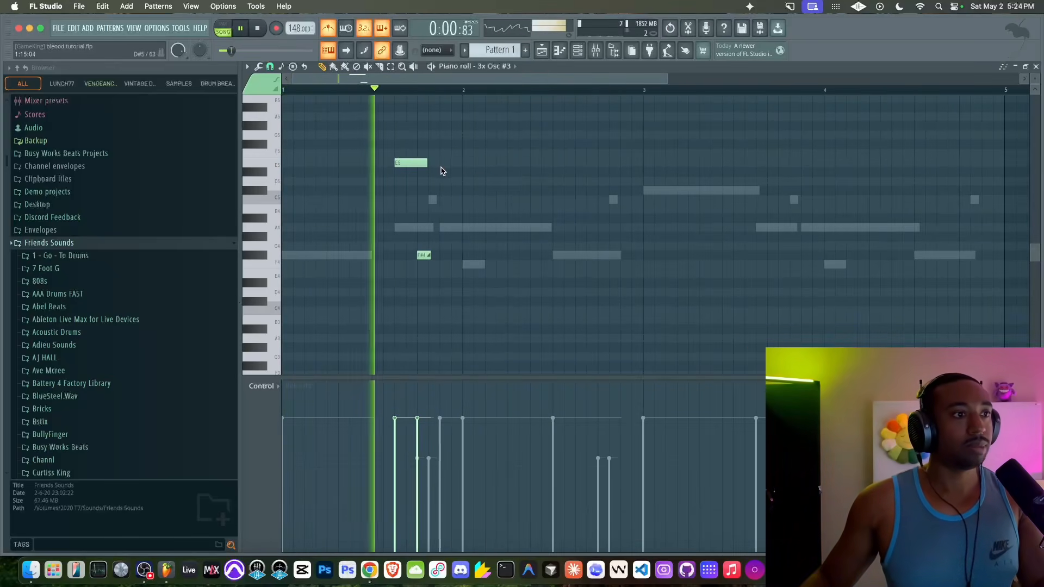
key(ctrl+a)
key(space)
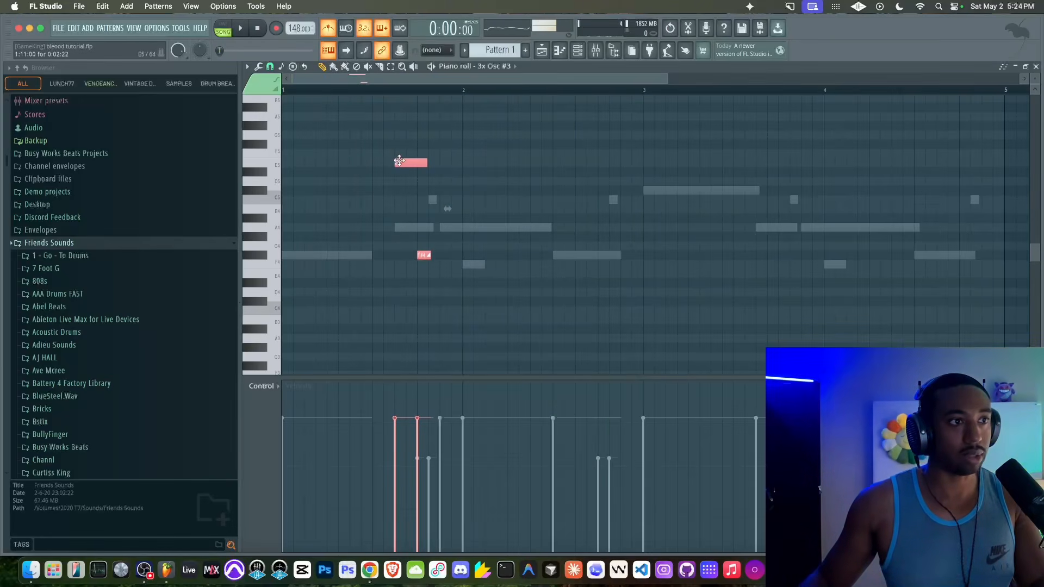
click(268, 67)
click(283, 214)
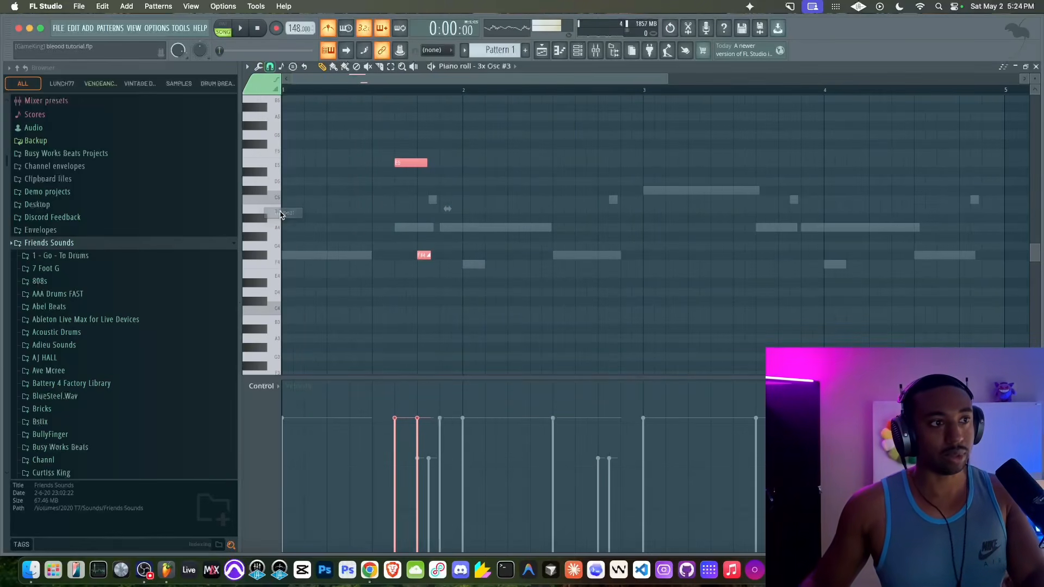
scroll(385, 211, down, 2)
drag(368, 163, 751, 163)
key(space)
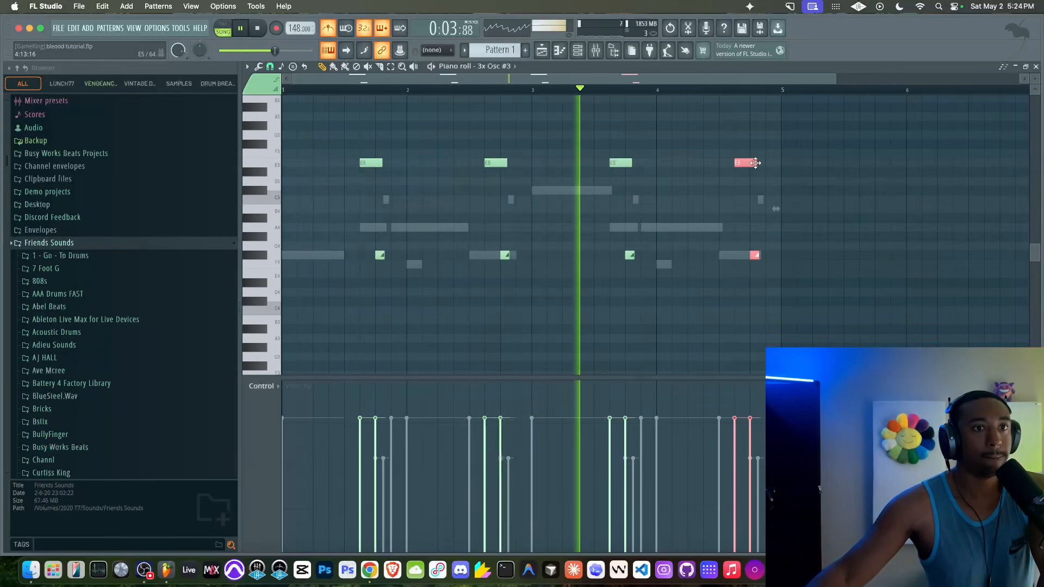
- Adjust the channel volume of 3x Osc #3 during playback, return to its piano roll and stop playback
click(596, 50)
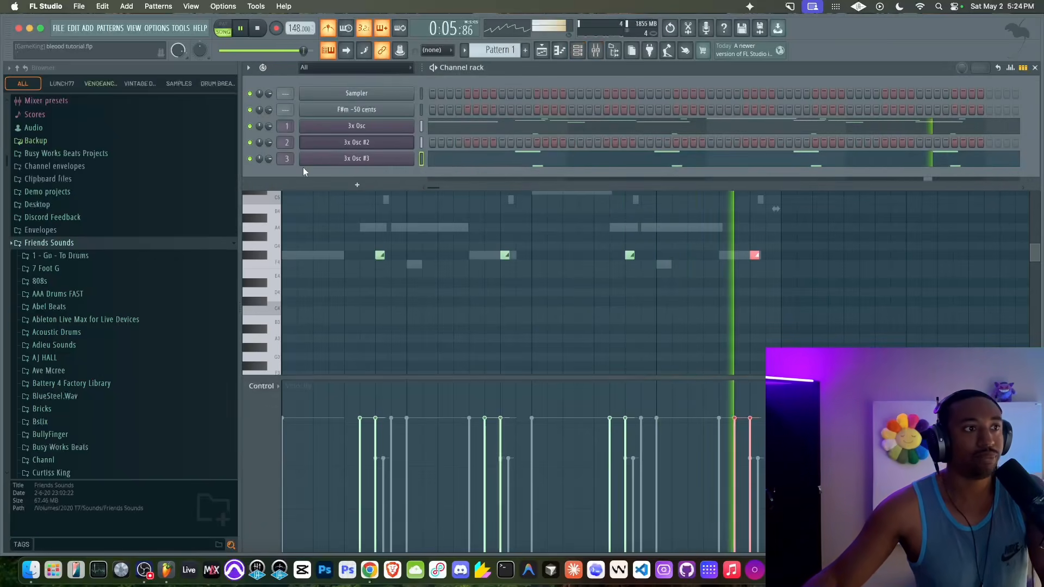
drag(268, 159, 268, 159)
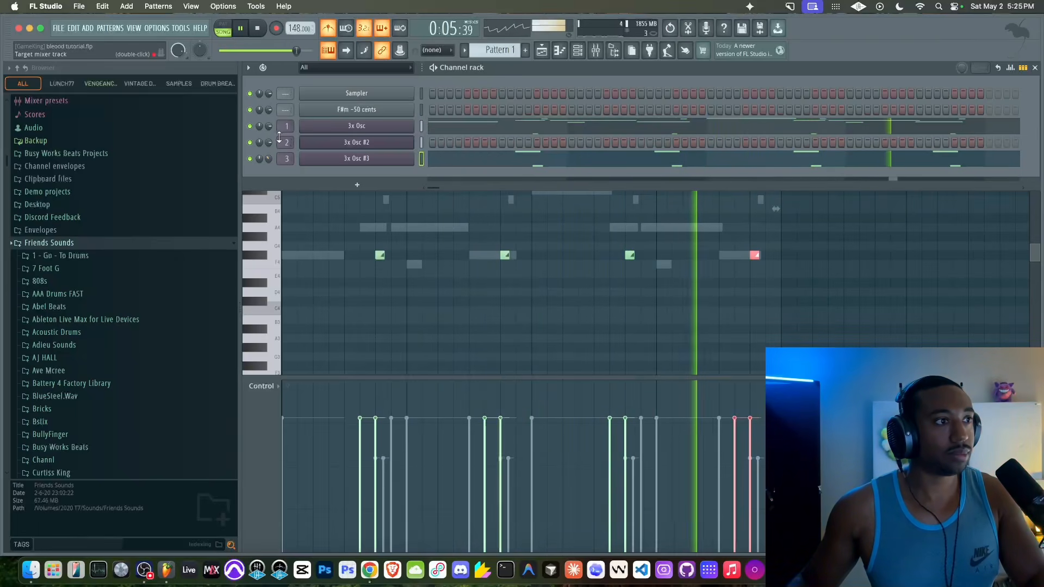
key(F6)
key(space)
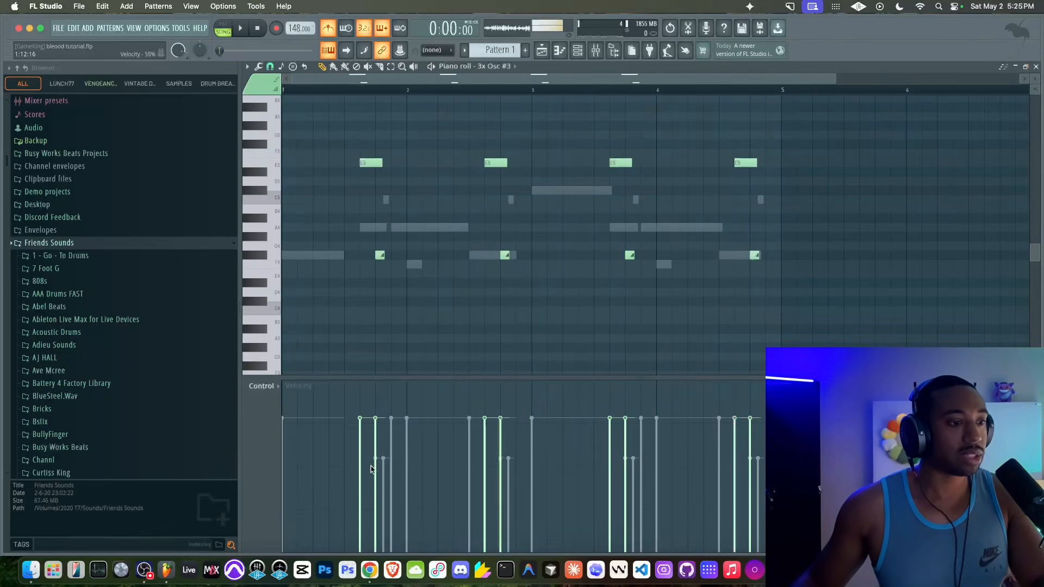
- Switch to Chrome to replay the opening of "munni & drugs", return to FL Studio and select Pattern 2
click(369, 567)
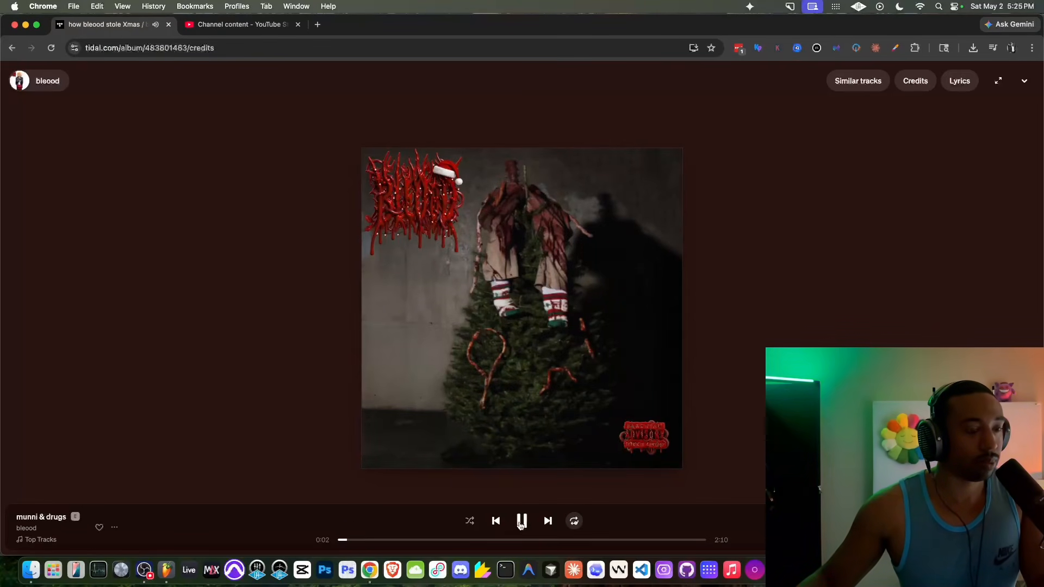
click(166, 569)
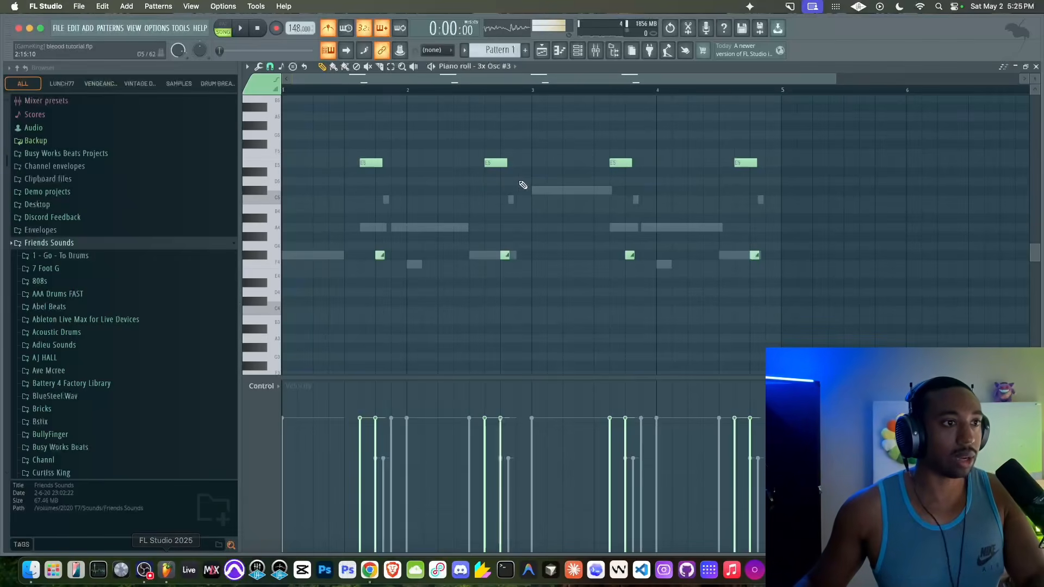
scroll(495, 50, down, 1)
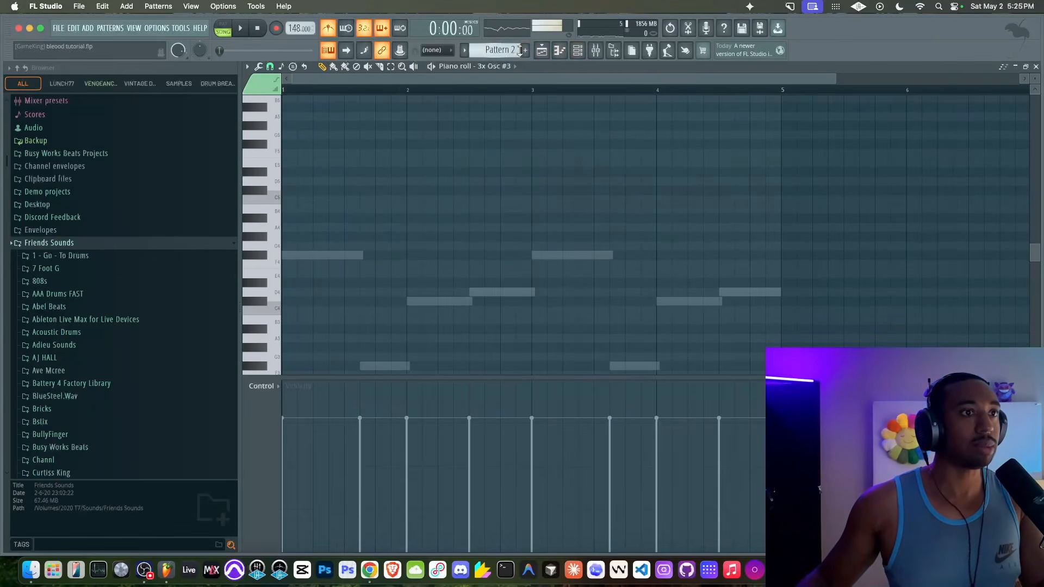
- Set the channel pitch of 3x Osc #2 to -50 cents with a pitch range of 1
click(578, 50)
click(388, 144)
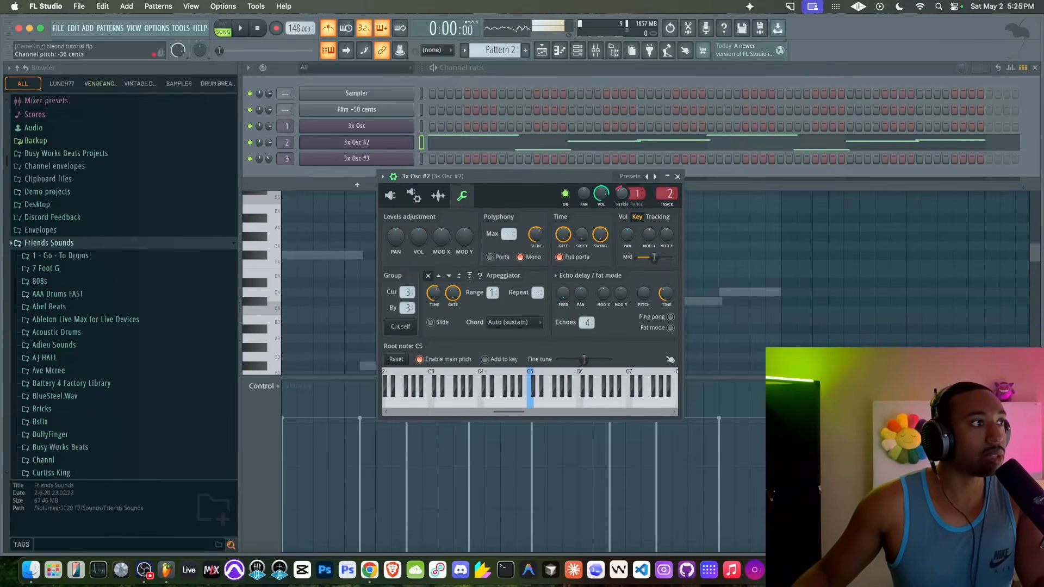
right_click(623, 194)
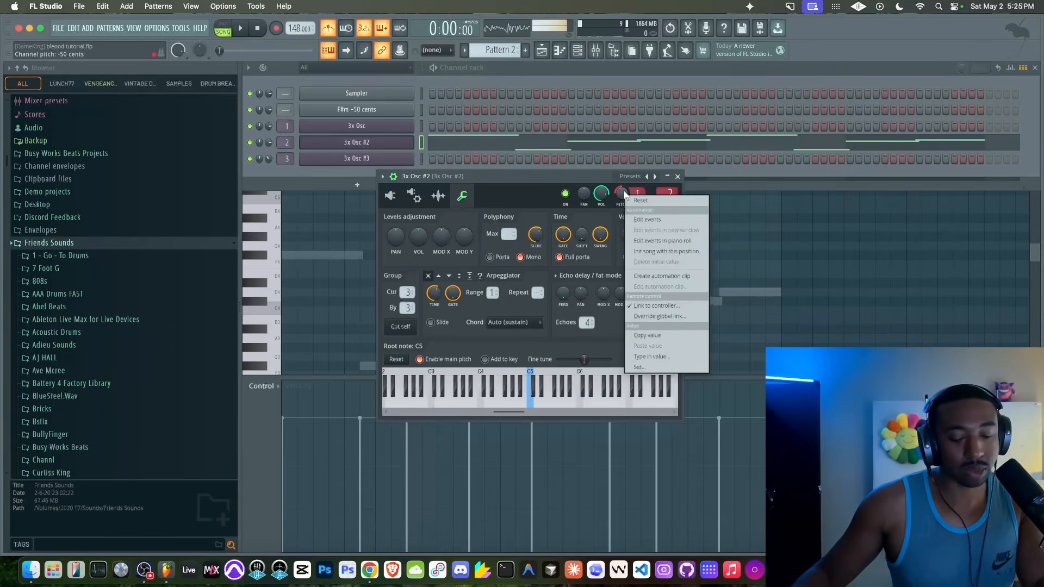
key(Escape)
click(678, 176)
- Route 3x Osc #3 to mixer track 3 and set its channel pitch to -50 cents with a pitch range of 1
click(356, 158)
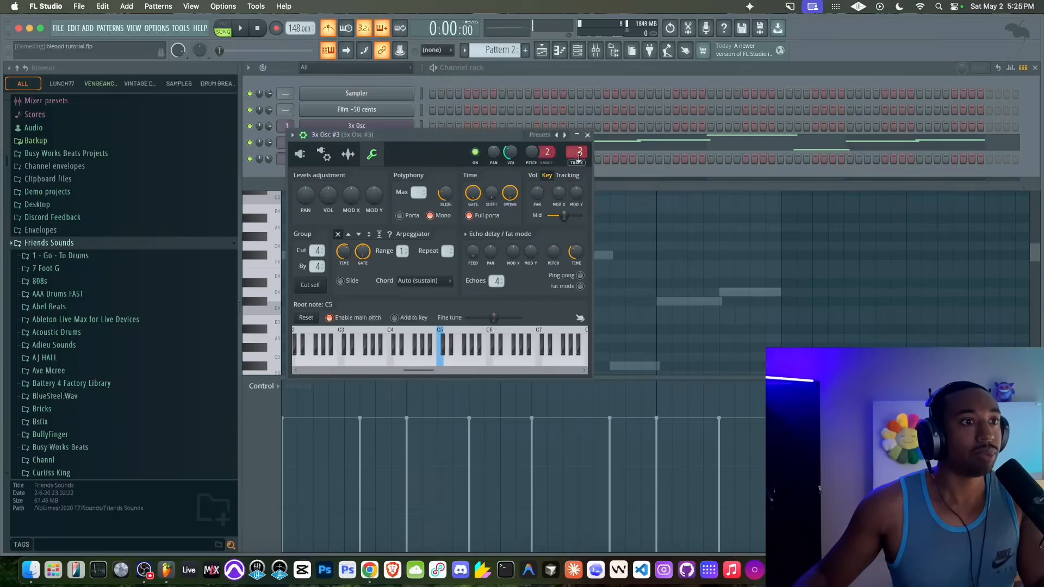
scroll(548, 155, down, 1)
right_click(533, 151)
key(Escape)
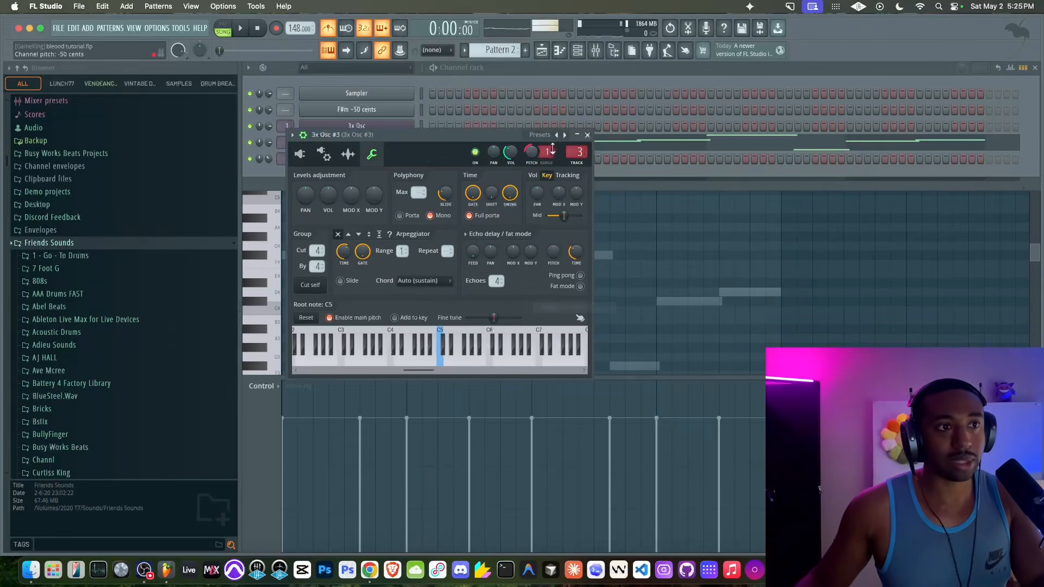
click(588, 135)
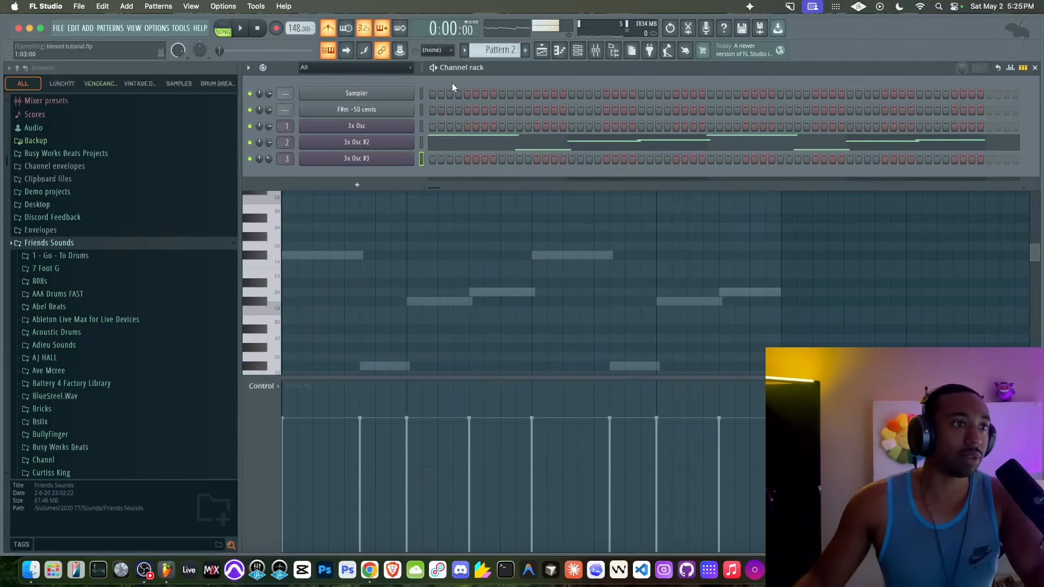
- Transpose all the 3x Osc #2 notes in Pattern 2 up one octave during playback
key(space)
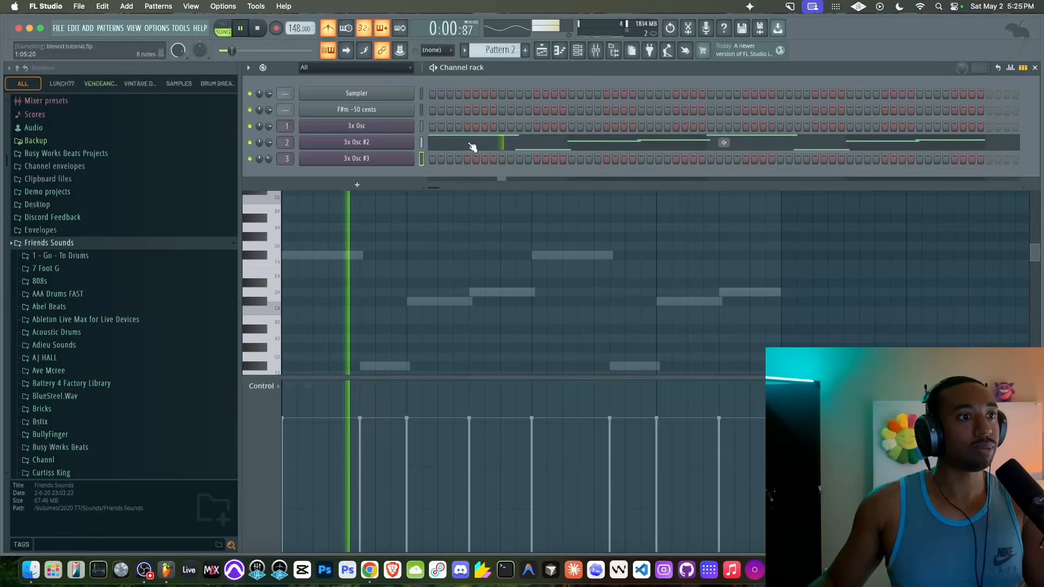
click(508, 142)
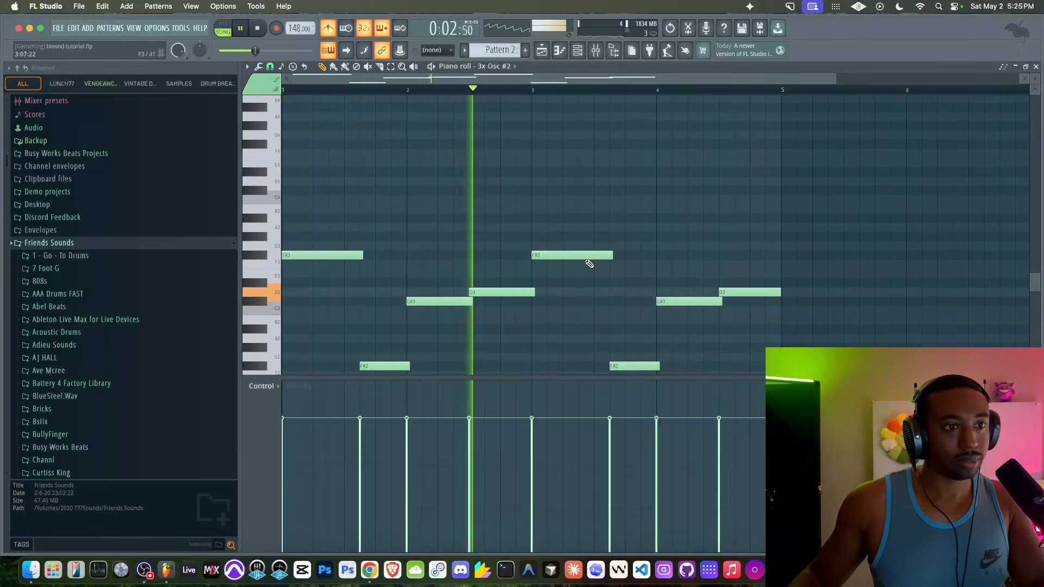
scroll(593, 260, down, 3)
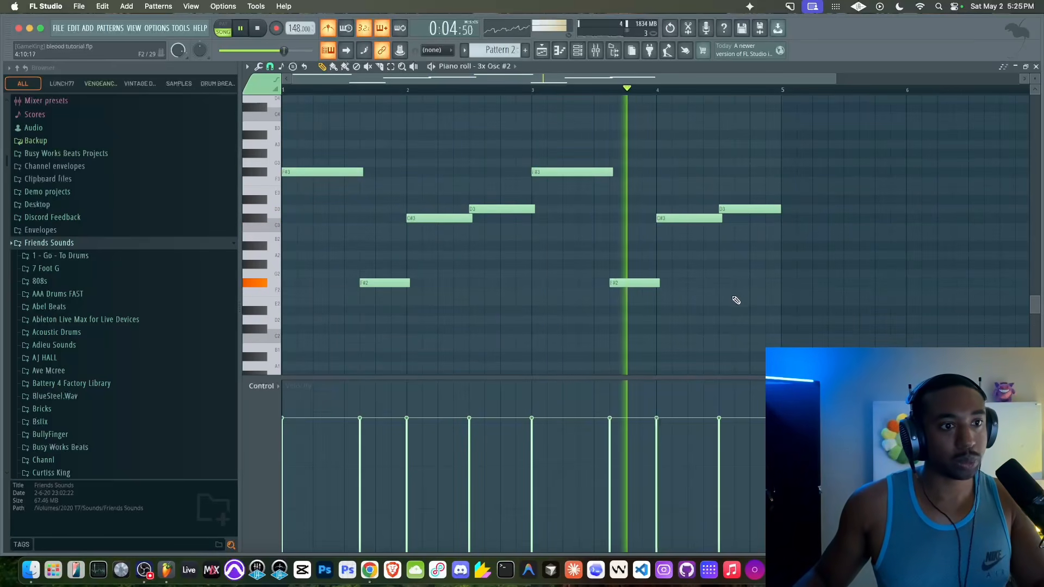
key(ctrl+Up)
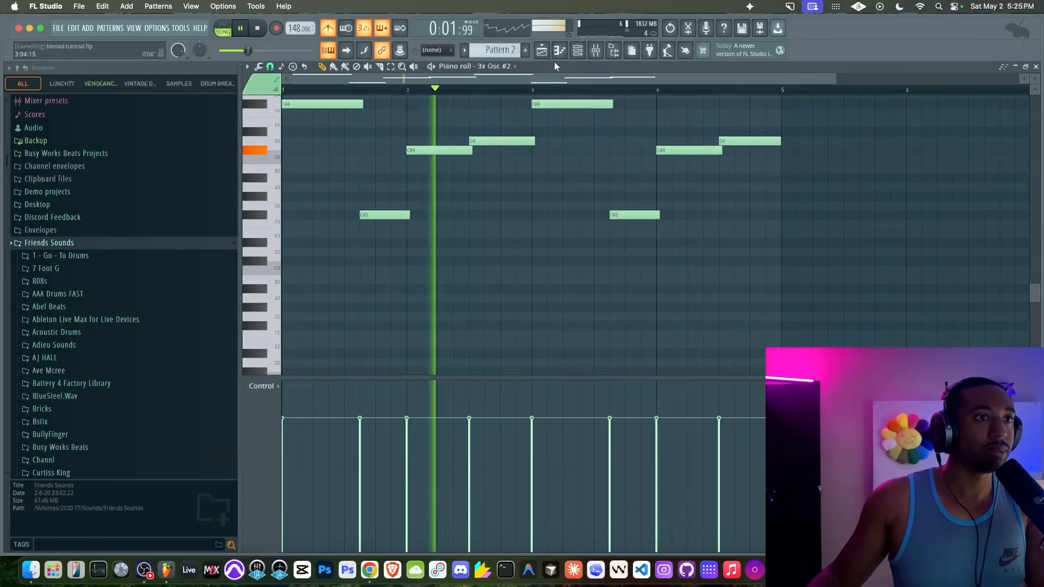
- Duplicate the Pattern 1 and Pattern 2 clips three times in the playlist to fill bars 1 to 16, and stop playback
click(542, 50)
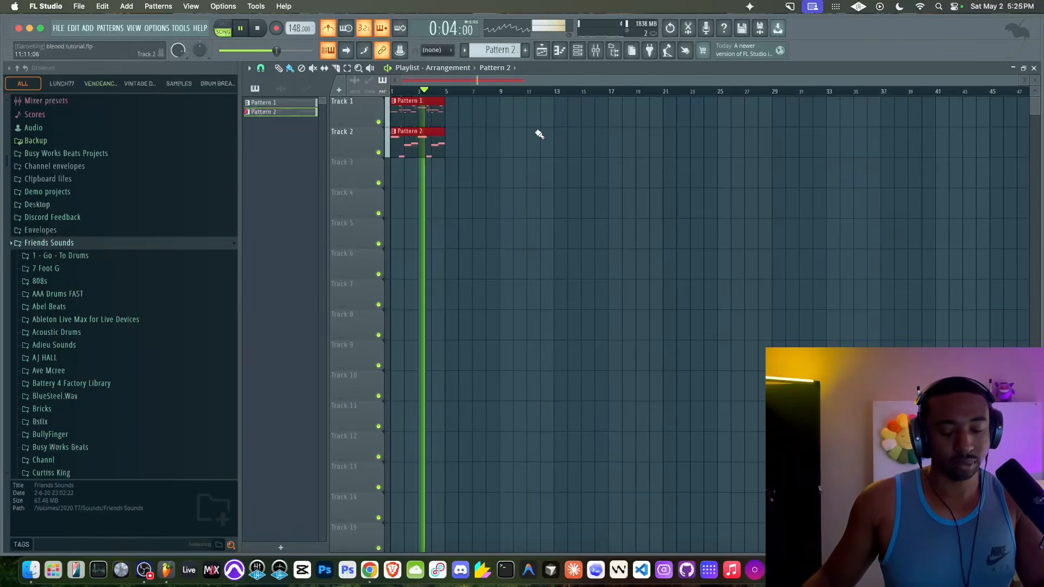
key(ctrl+b)
key(ctrl+b)
key(ctrl+b)
key(space)
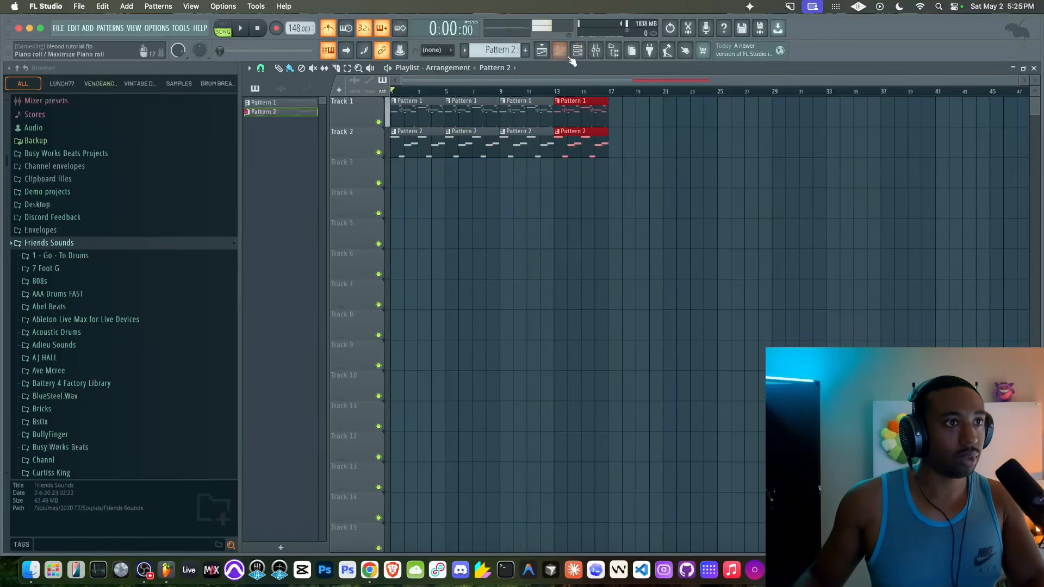
- Switch to Chrome and listen to different sections of "munni & drugs" to study how the reference is arranged
click(369, 563)
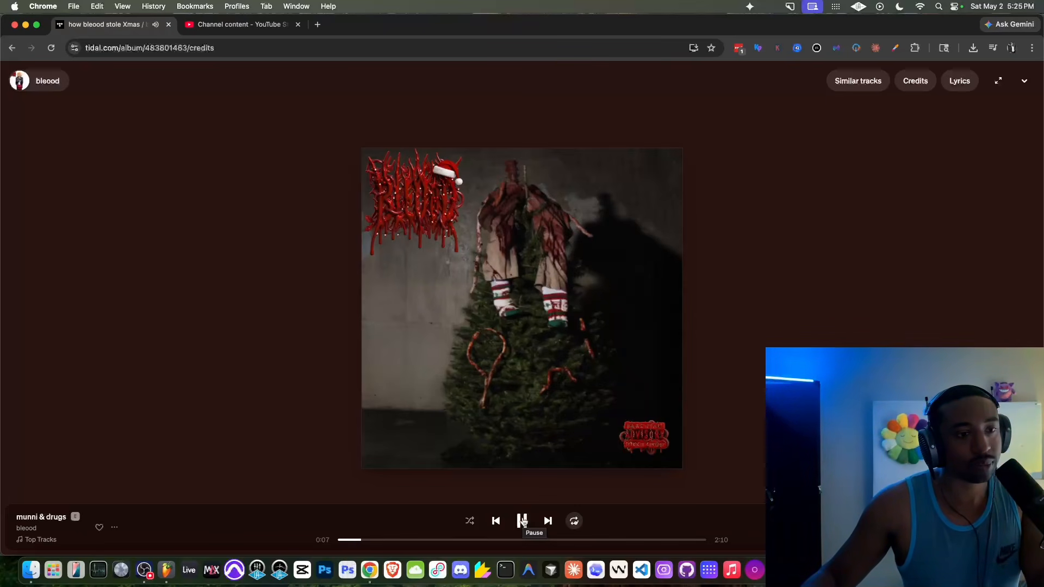
click(523, 521)
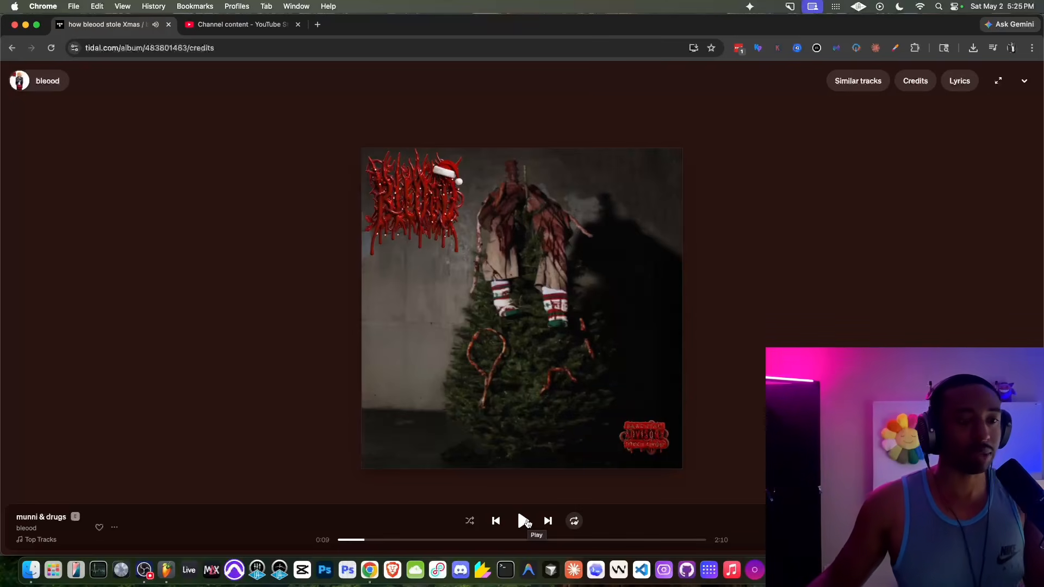
click(521, 521)
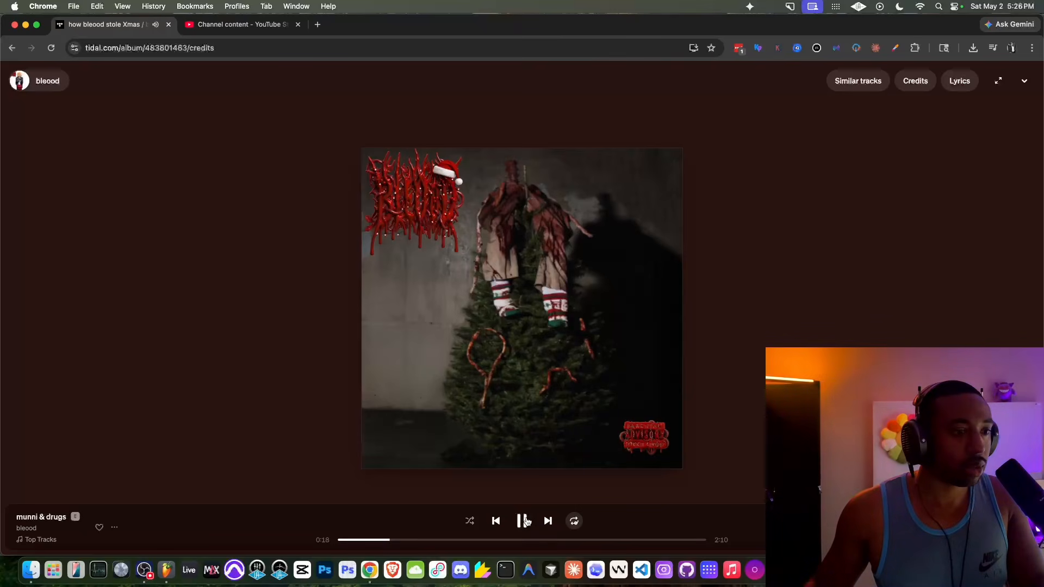
click(613, 540)
click(522, 520)
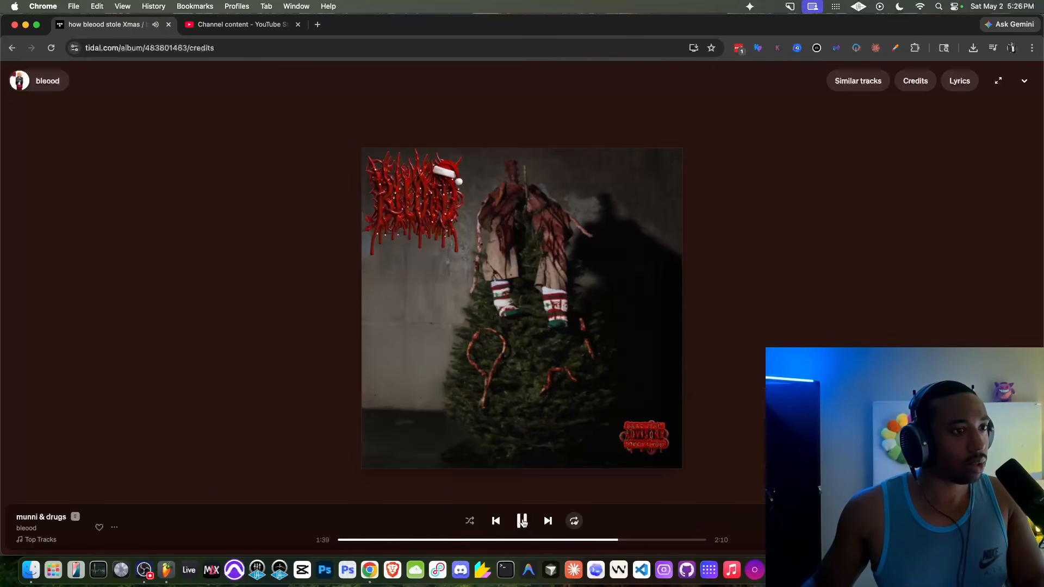
click(524, 523)
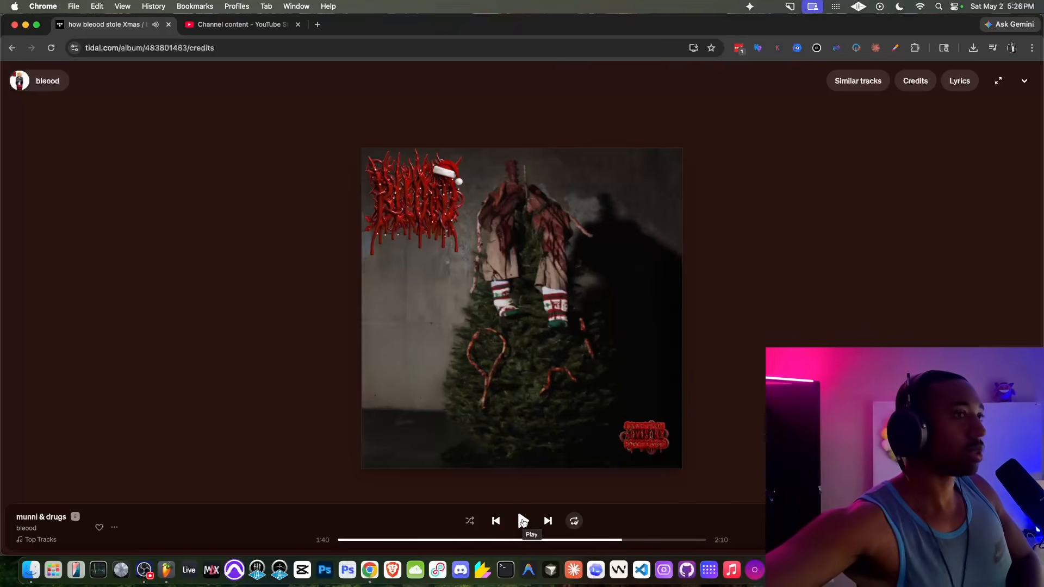
click(523, 523)
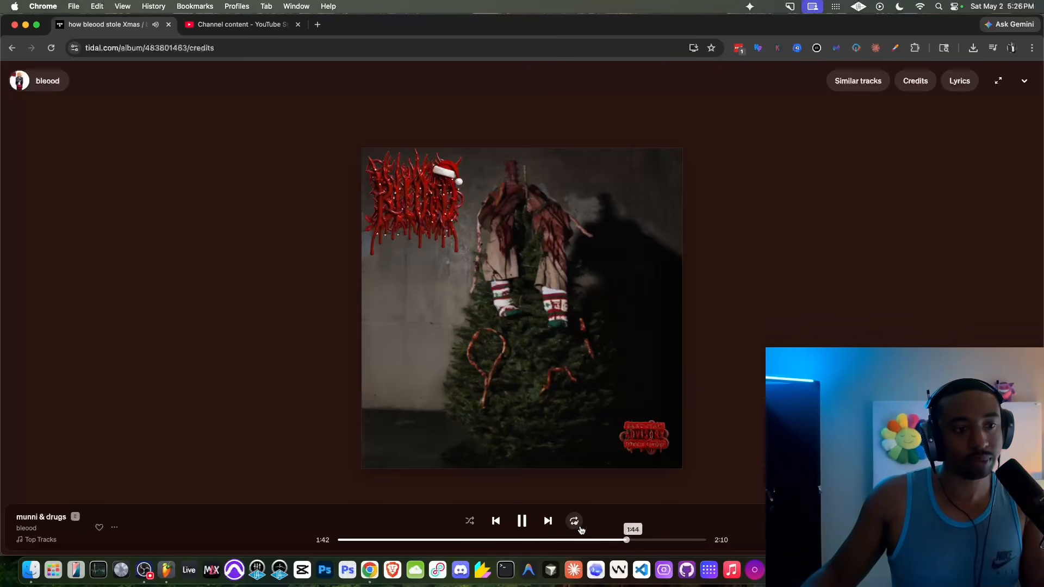
click(523, 522)
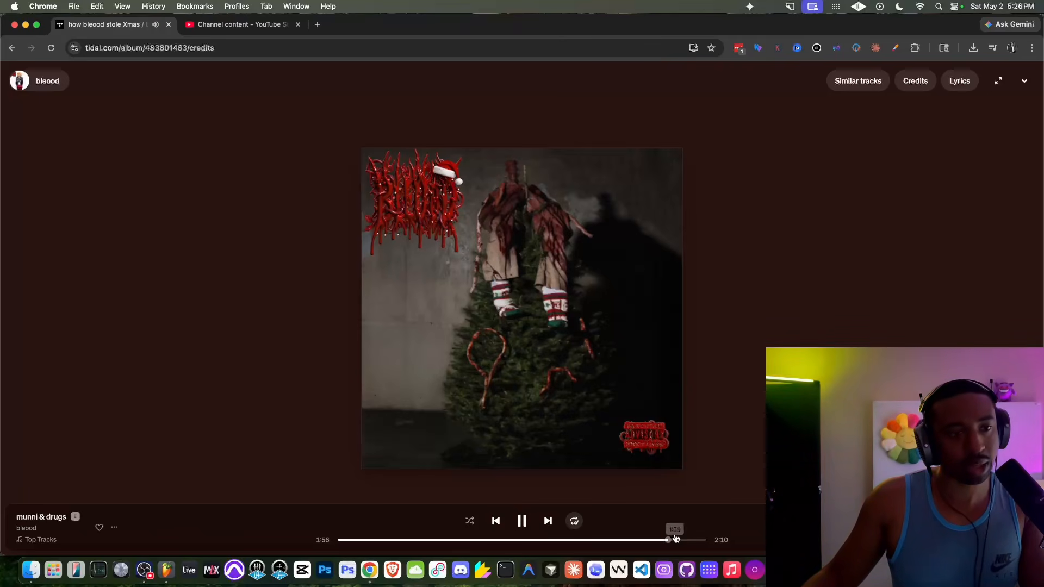
click(591, 540)
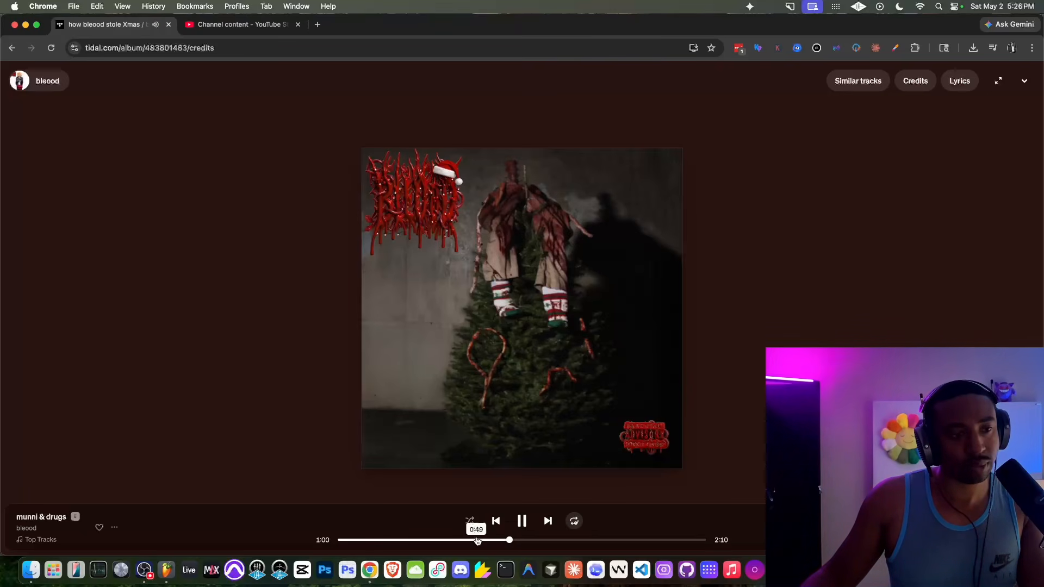
click(367, 540)
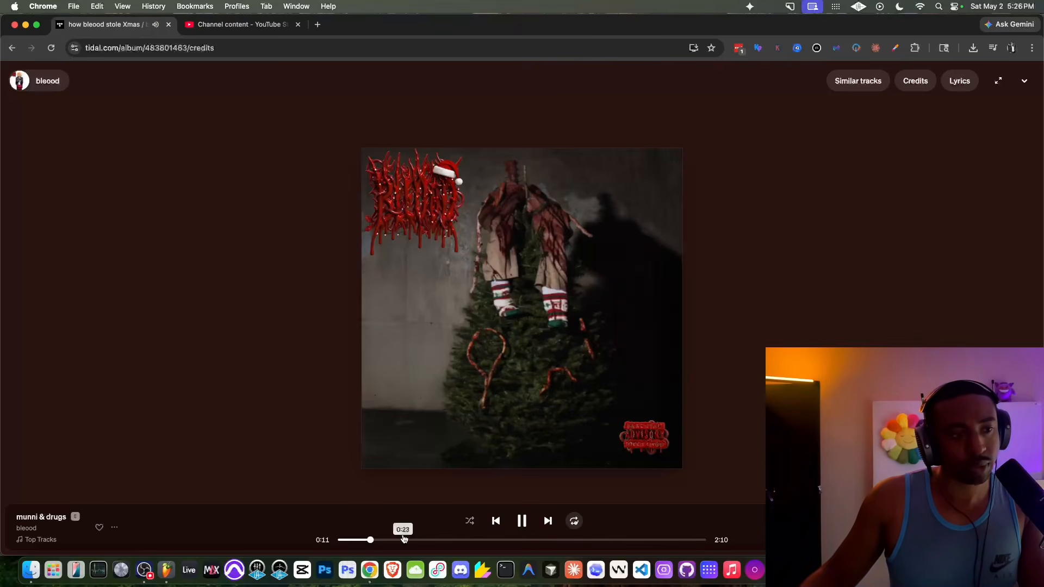
click(522, 522)
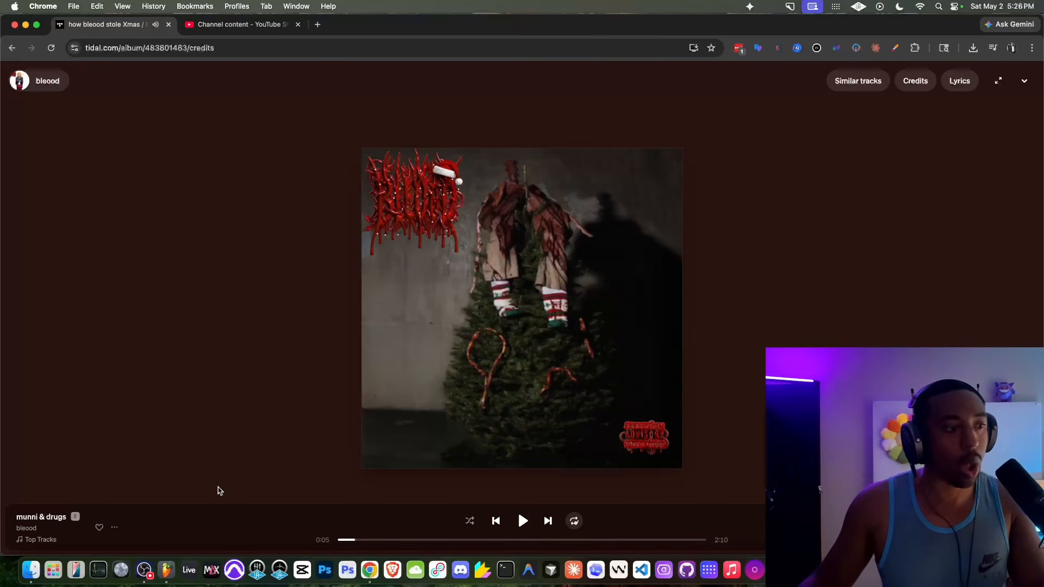
- Play the arrangement in FL Studio, and switch back to Chrome to compare it with the opening of "munni & drugs"
click(166, 569)
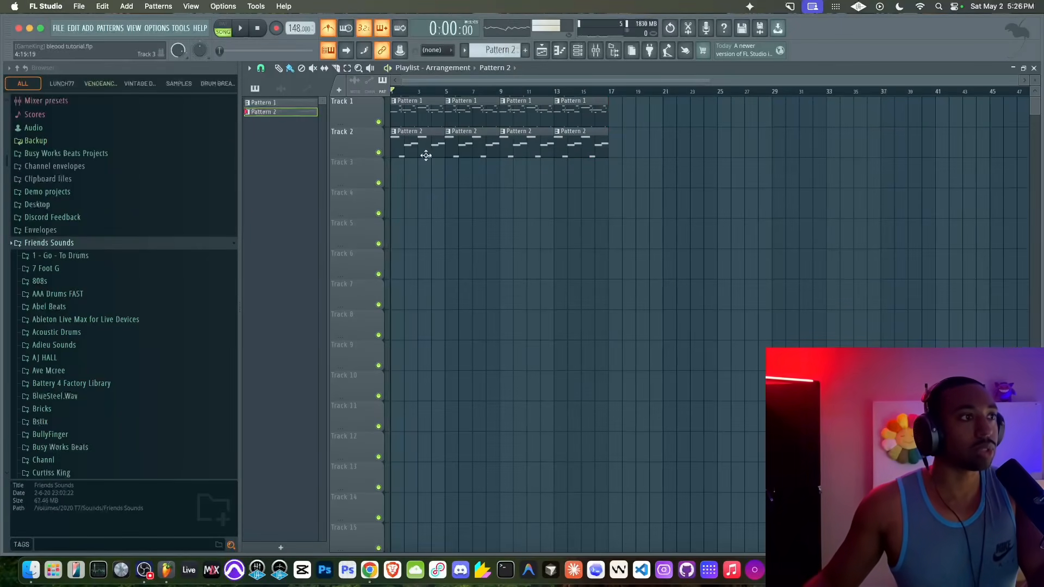
key(space)
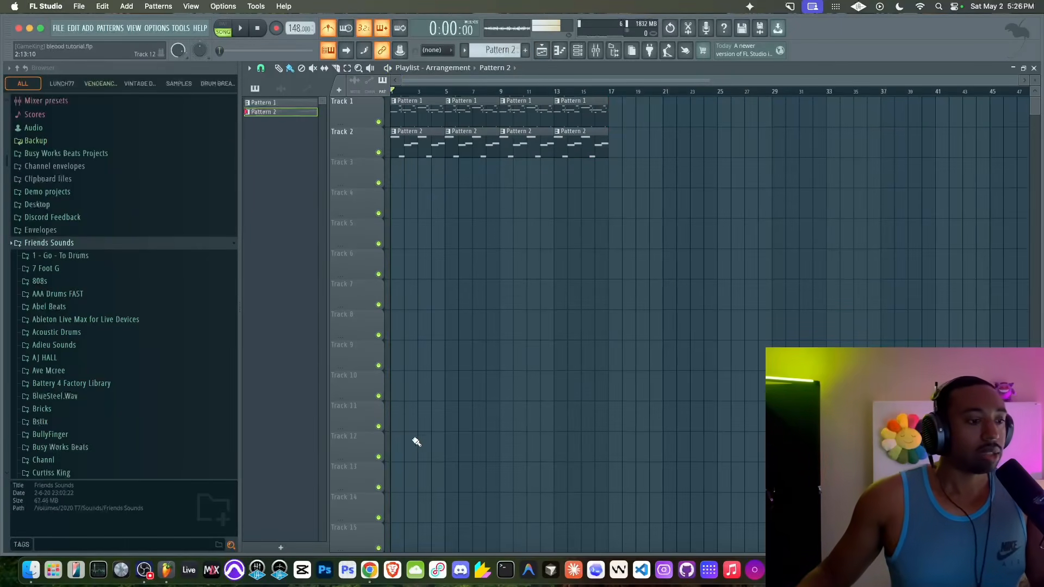
click(369, 570)
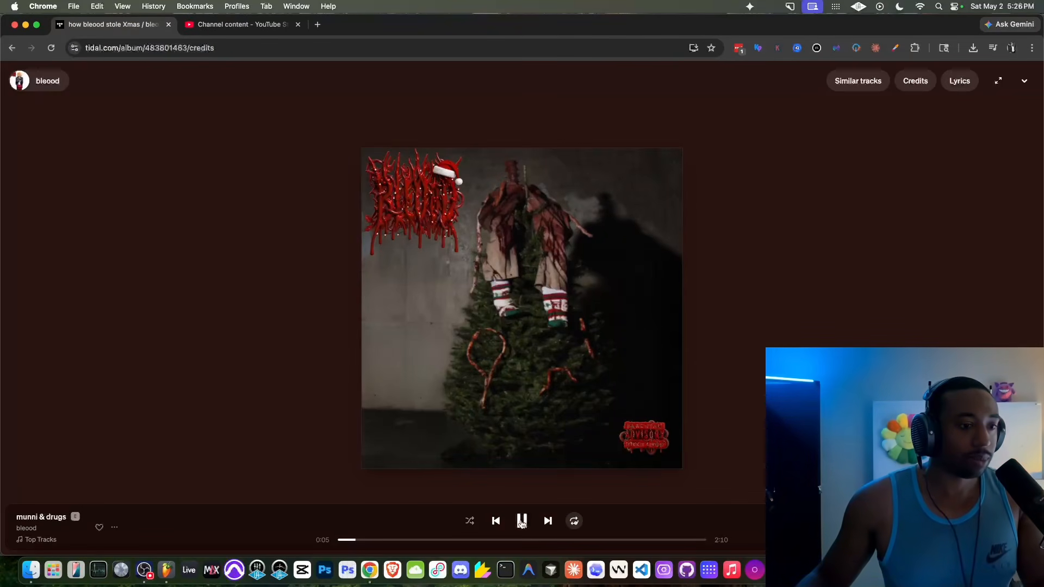
- Switch to FL Studio, search the LUNCH77 sounds for "stomp", and look through the first samples and the BWB WAVE 3 STOMPS folder
click(166, 570)
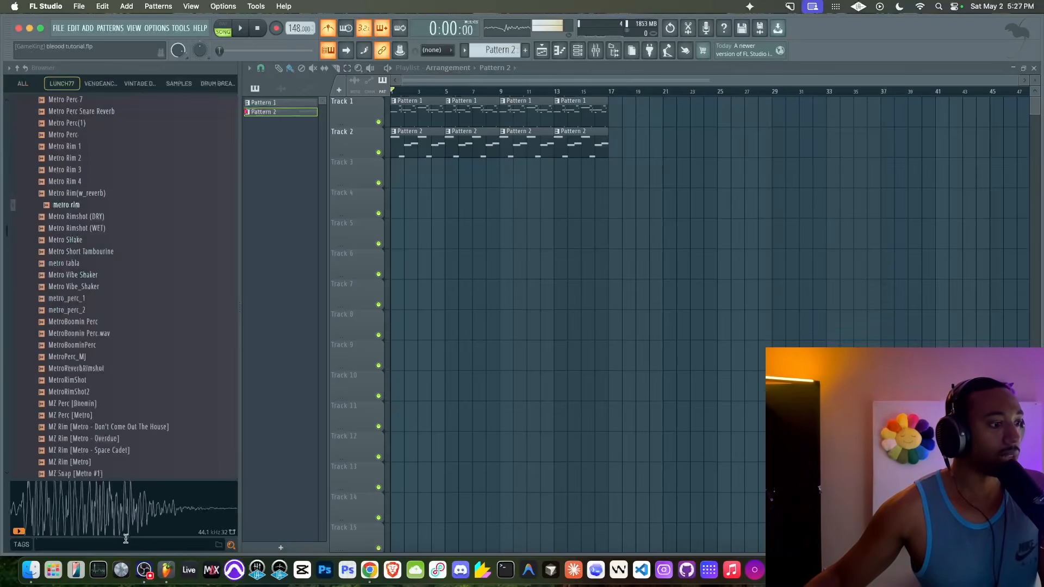
key(Return)
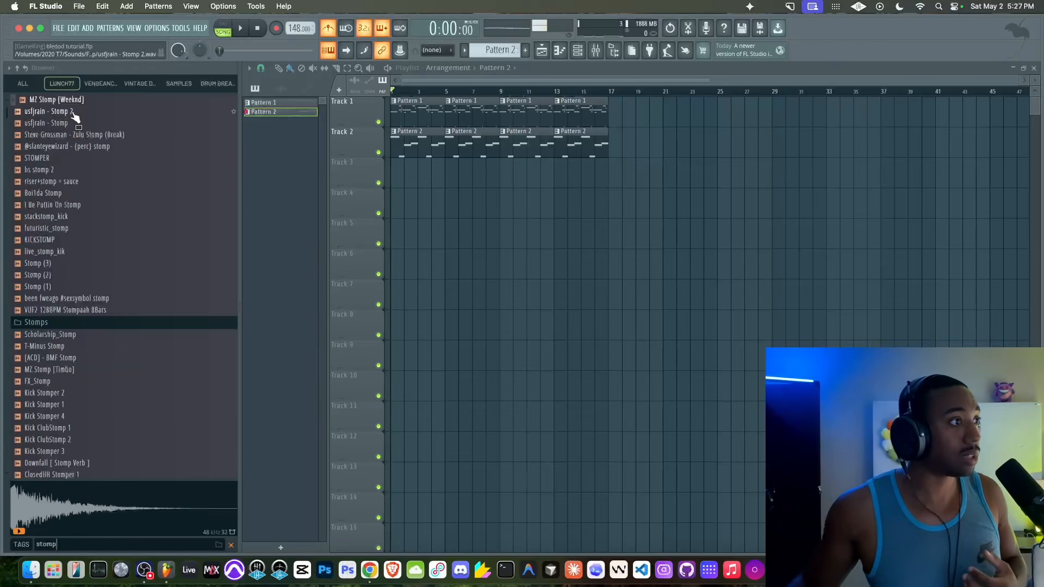
click(74, 112)
scroll(74, 111, up, 10)
click(73, 104)
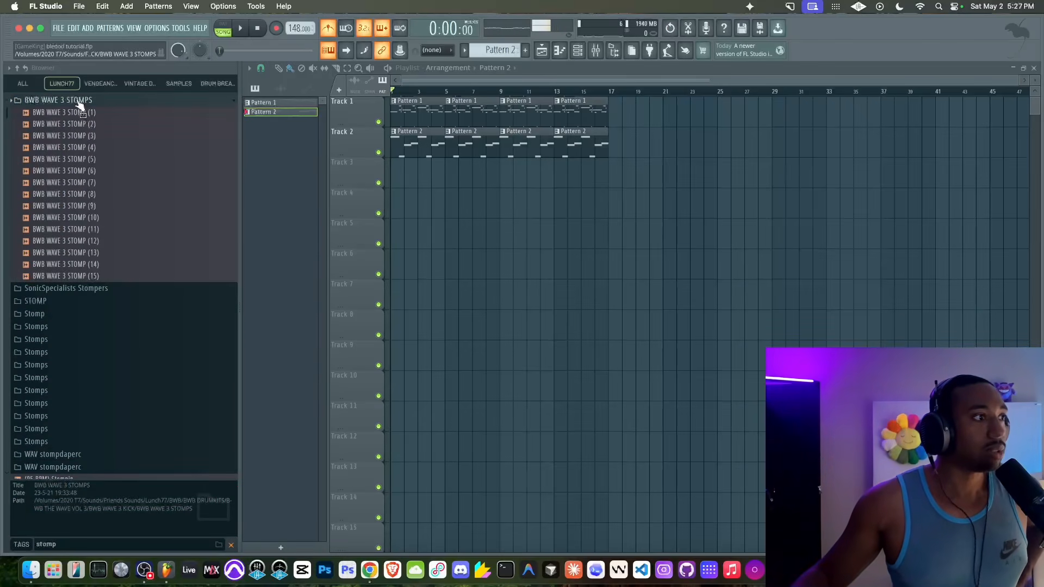
click(79, 101)
- Audition the Rise Stomp, (Kick 3) Stomp, (95 BPM) Stompin and 100 Gec Stomp samples
click(63, 350)
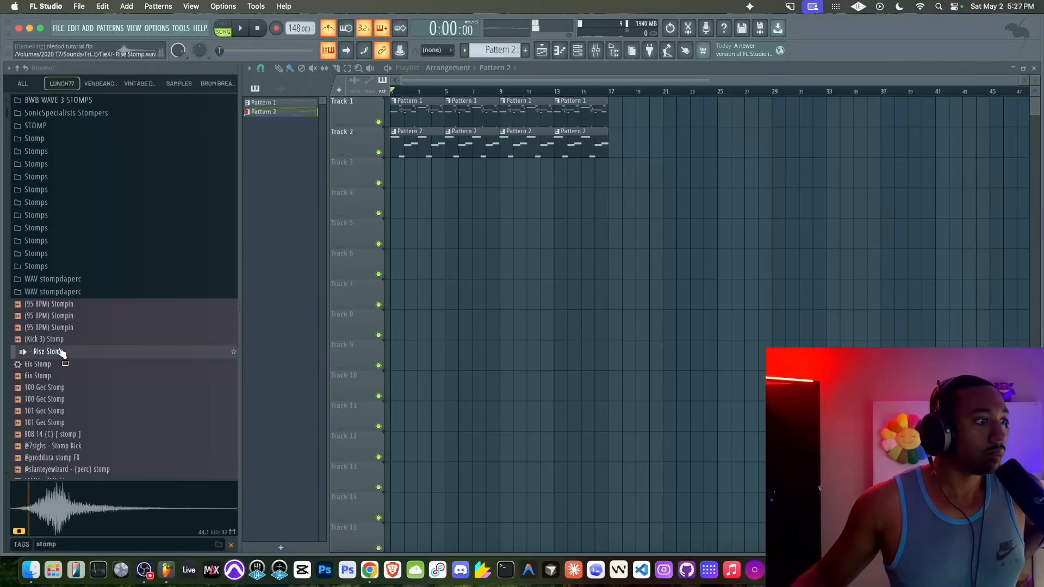
click(64, 329)
click(60, 338)
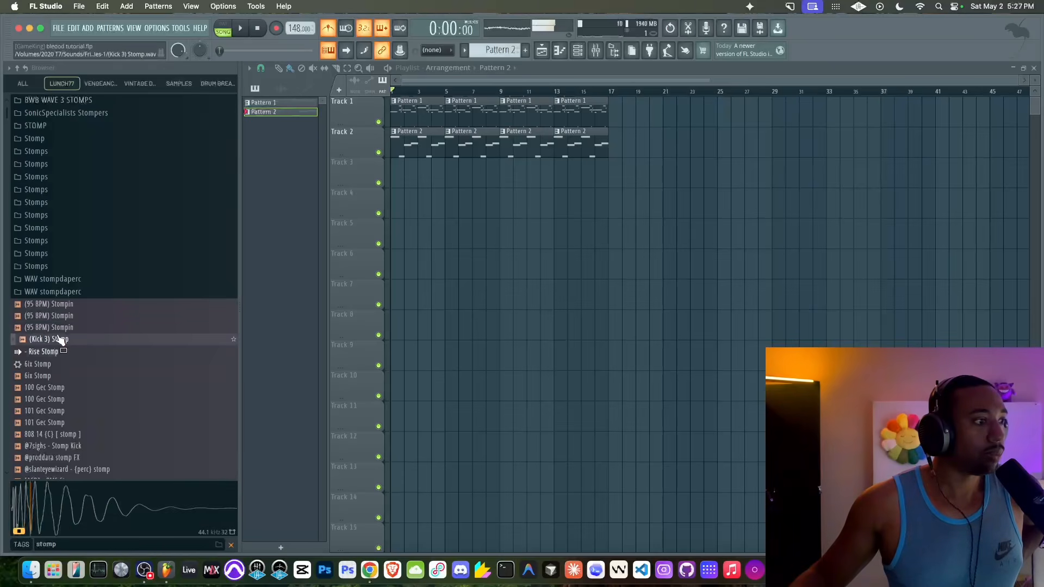
right_click(66, 306)
click(55, 317)
scroll(67, 352, down, 3)
click(55, 329)
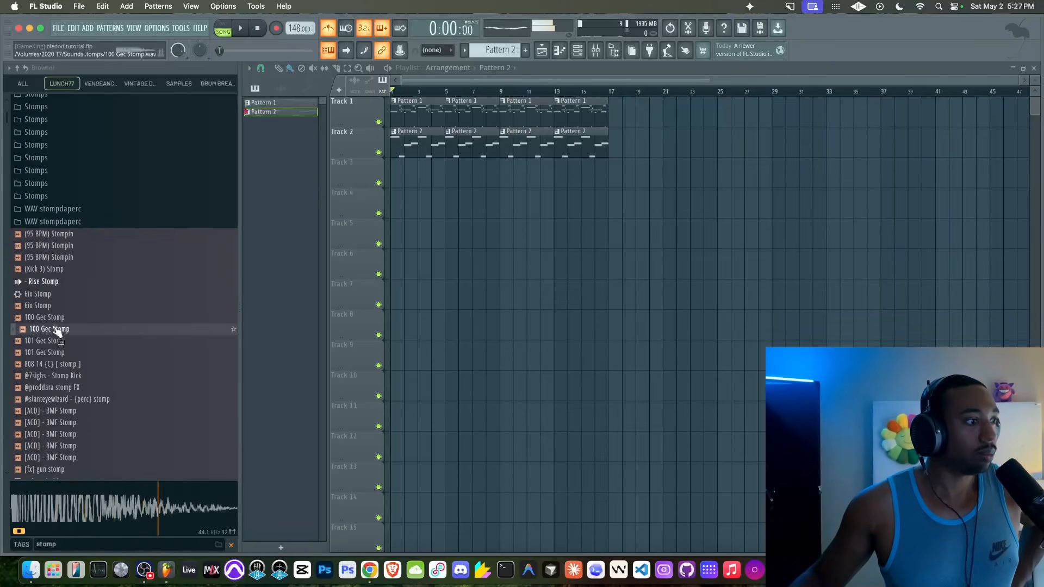
click(56, 320)
- Switch to Chrome, replay the opening seconds of "munni & drugs" as a drum reference, and return to FL Studio
click(370, 570)
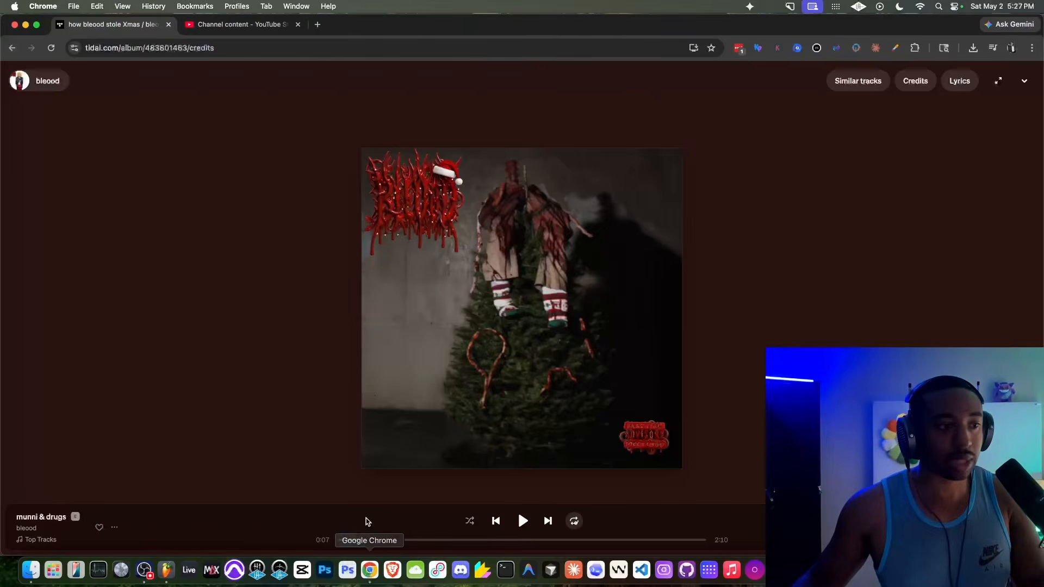
click(345, 540)
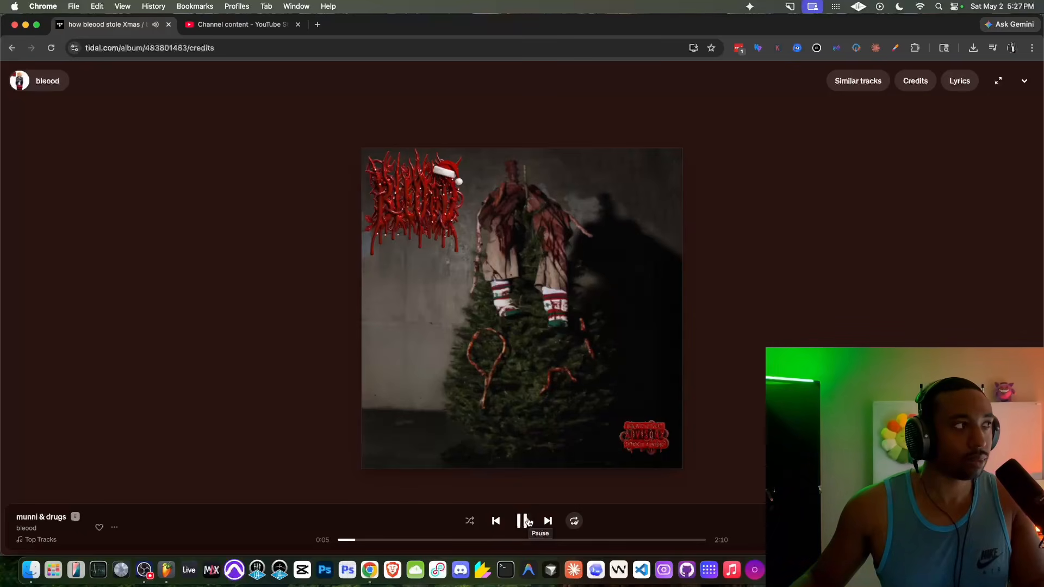
click(166, 570)
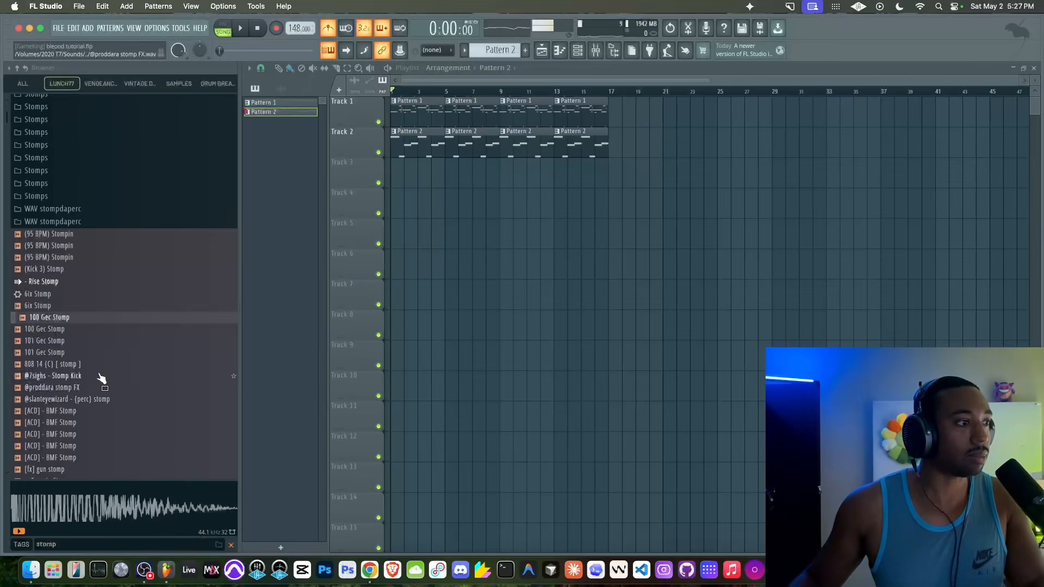
- Compare the 100 Gec Stomp and 101 Gec Stomp samples, and load 100 Gec Stomp into a new channel
click(69, 329)
click(67, 342)
click(69, 329)
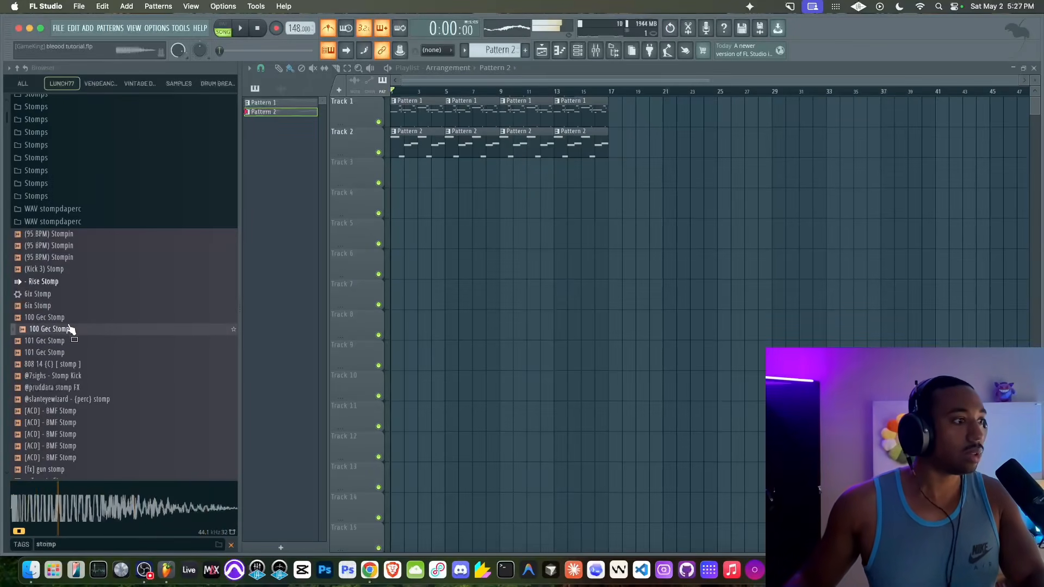
right_click(69, 329)
click(89, 326)
click(78, 364)
click(76, 376)
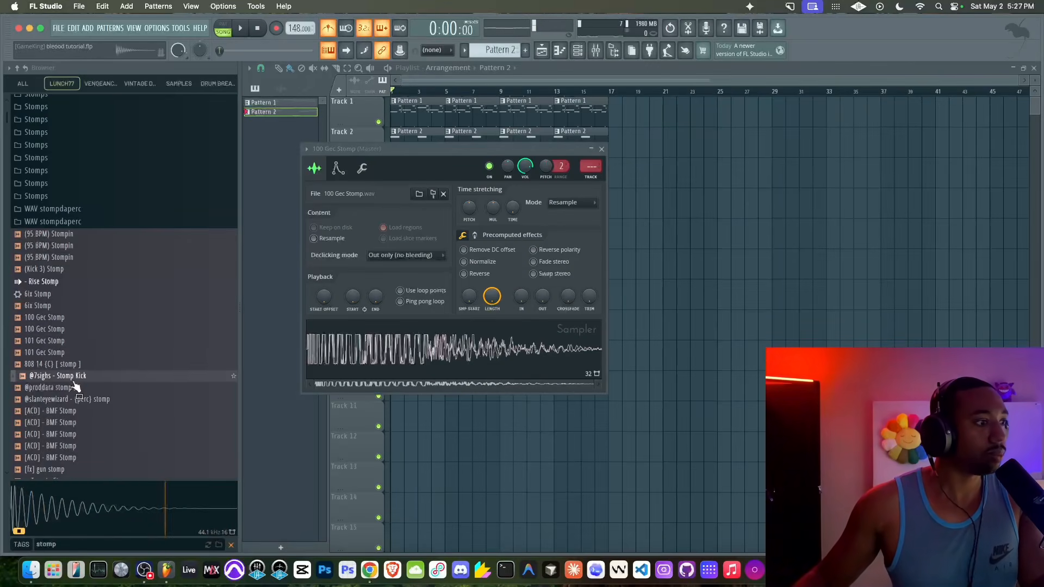
click(75, 387)
click(73, 401)
click(70, 422)
click(71, 411)
click(71, 423)
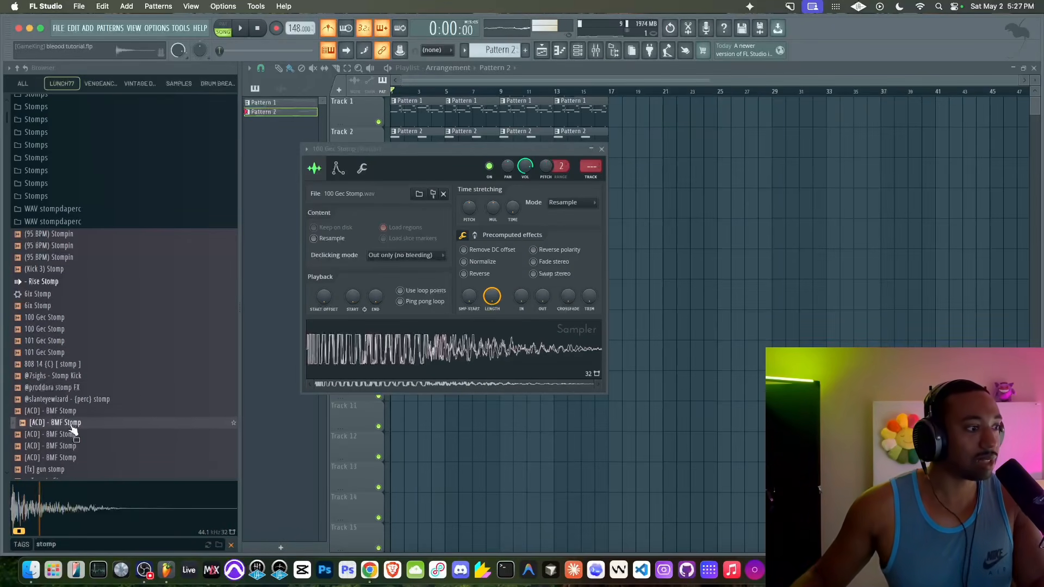
click(65, 434)
- Audition the [fx] gun stomp, __Toronto Stomp and Acoustic Stomp samples, and load the first Acoustic Stomp into a new channel
scroll(66, 434, down, 3)
click(68, 375)
click(69, 387)
click(66, 401)
click(66, 414)
click(66, 390)
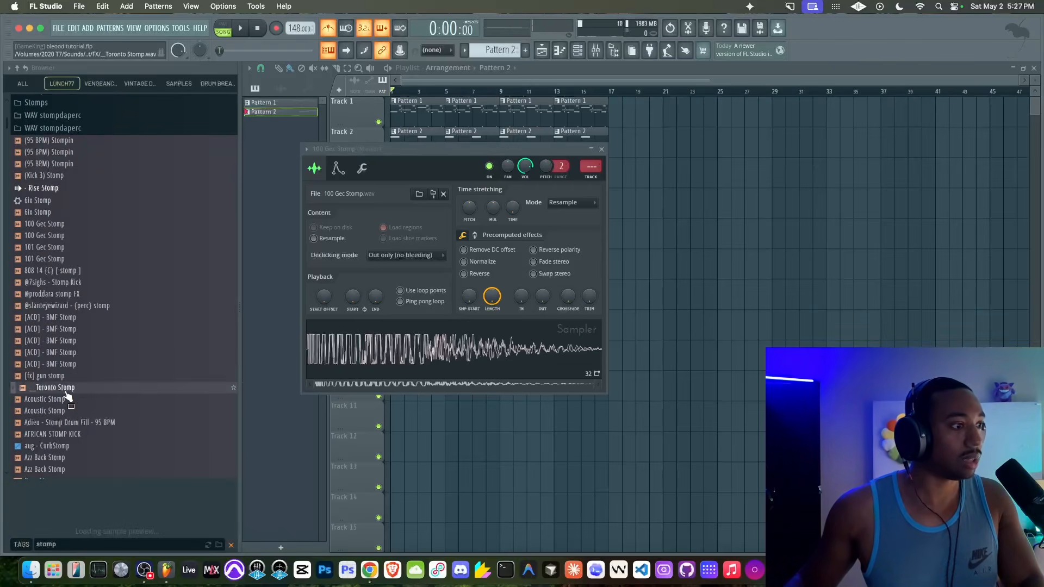
click(65, 402)
right_click(65, 407)
click(117, 318)
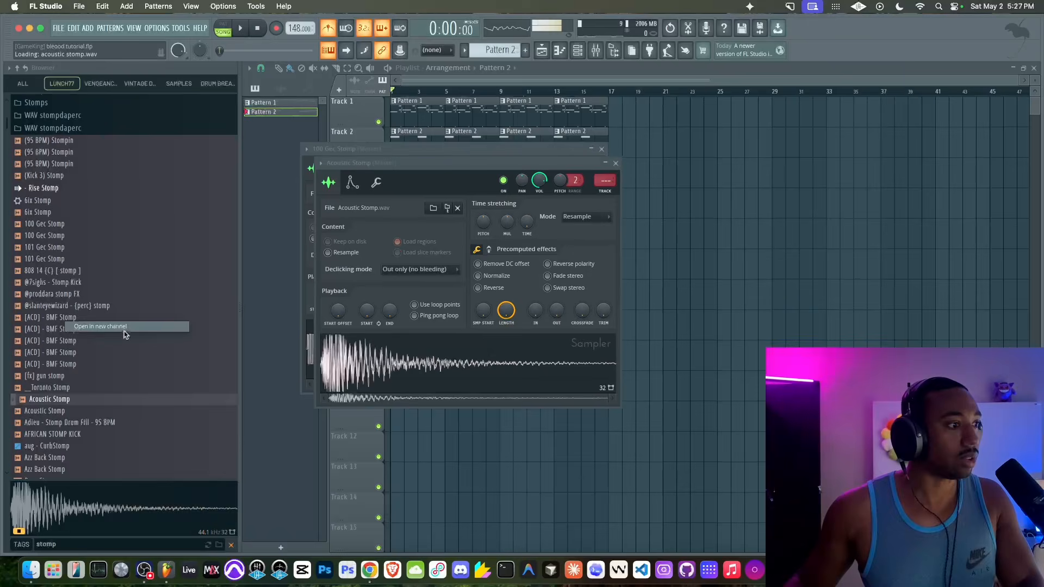
- Audition AFRICAN STOMP KICK and the two Azz Back Stomp samples further down the search results
scroll(112, 354, down, 5)
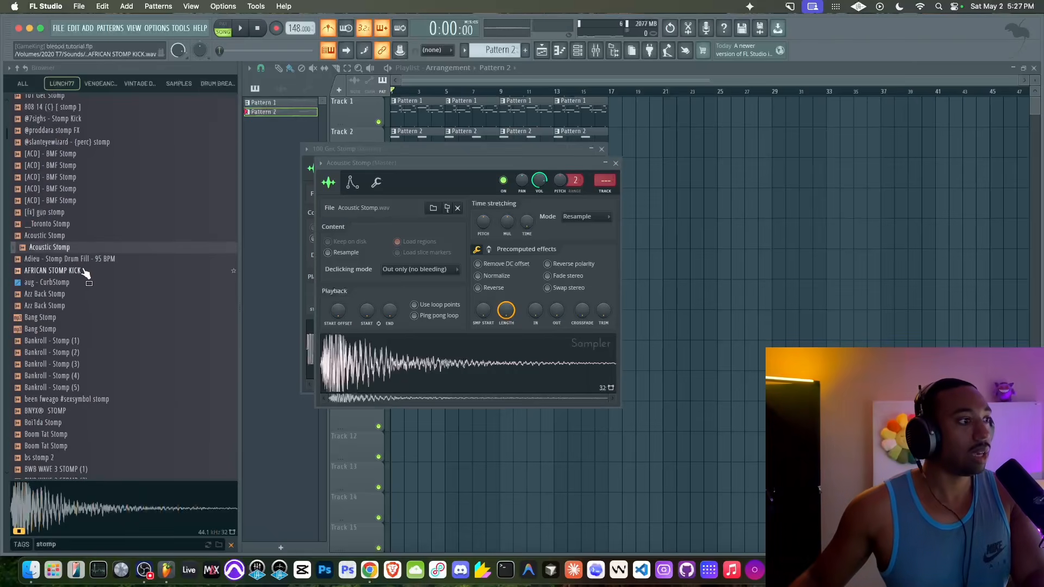
click(80, 269)
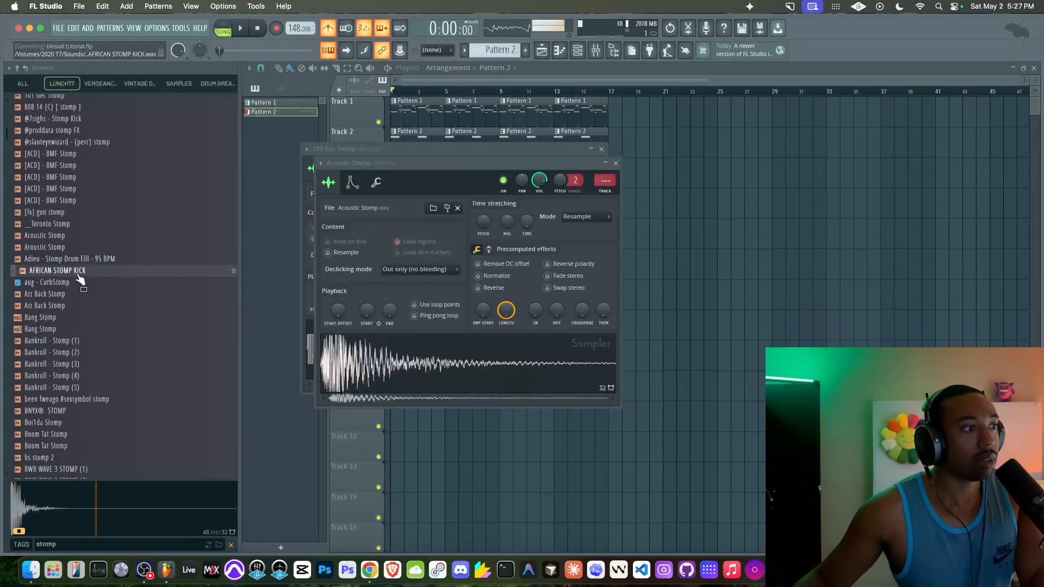
click(70, 296)
click(71, 306)
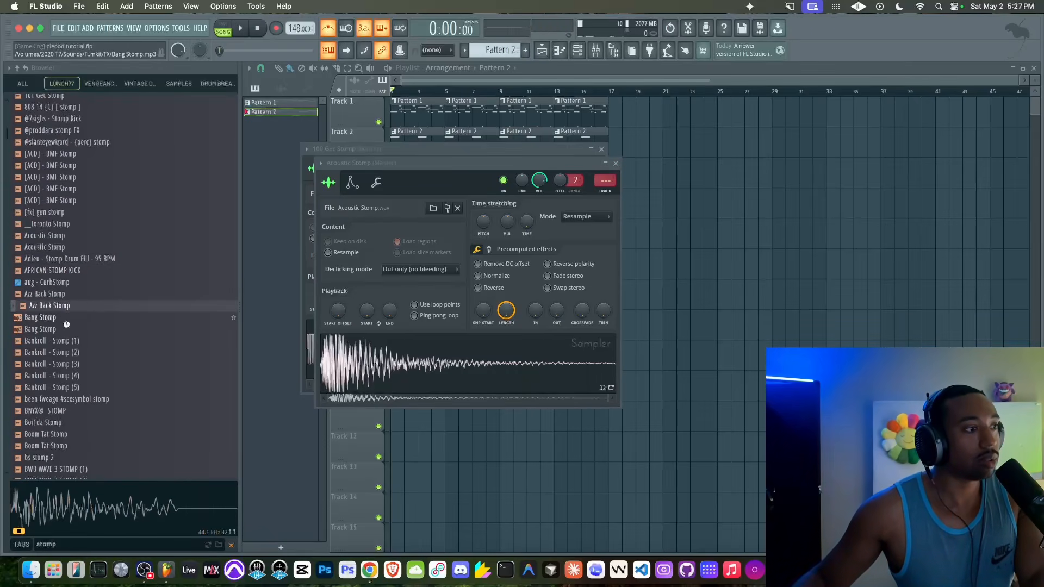
- Audition the Bang Stomp and first Bankroll stomp samples, and open Bankroll - Stomp (1) in a new channel
click(67, 328)
click(65, 318)
click(69, 340)
click(76, 352)
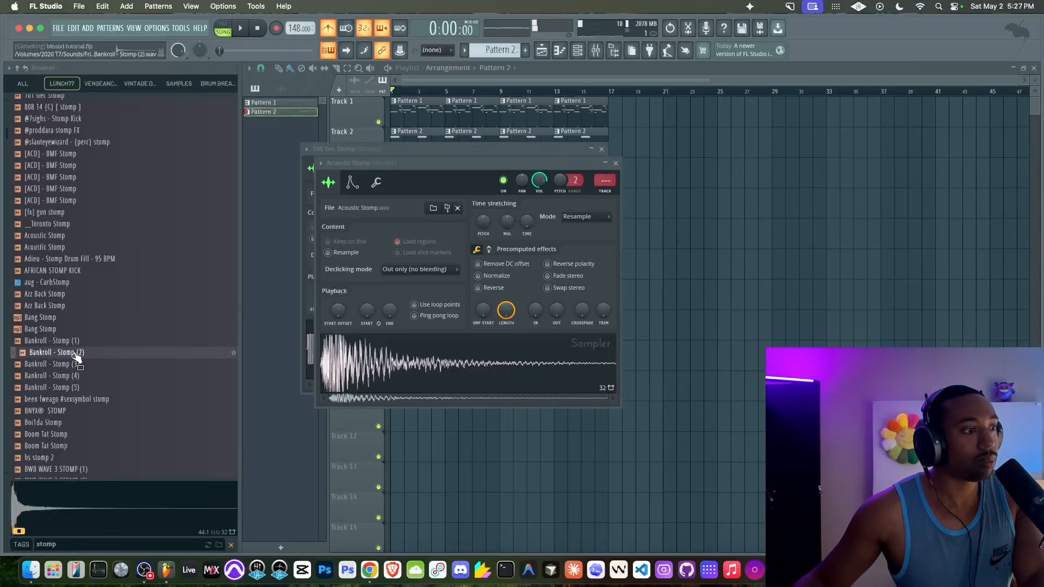
click(77, 341)
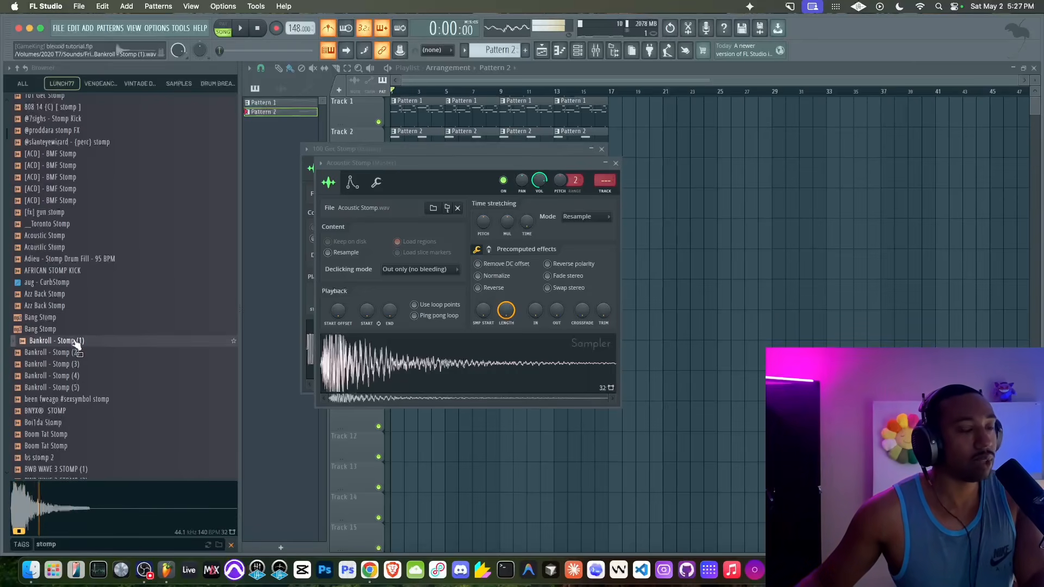
right_click(74, 342)
click(108, 327)
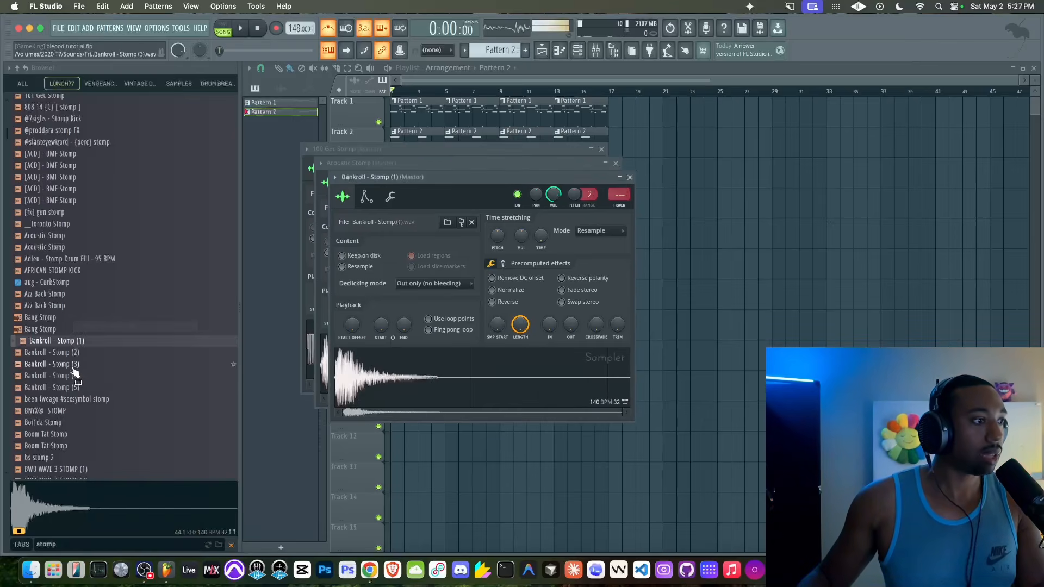
- Audition the remaining Bankroll stomps and their neighbours, and open been fweago #sexsymbol stomp in a new channel
click(68, 376)
click(65, 388)
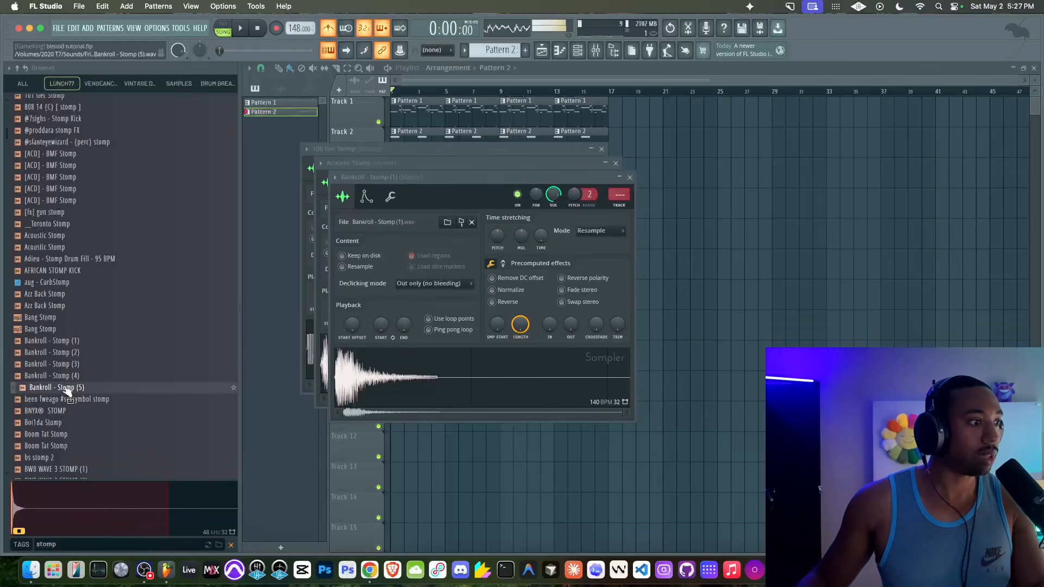
scroll(67, 383, down, 3)
click(77, 329)
click(77, 341)
click(79, 329)
right_click(79, 329)
click(81, 330)
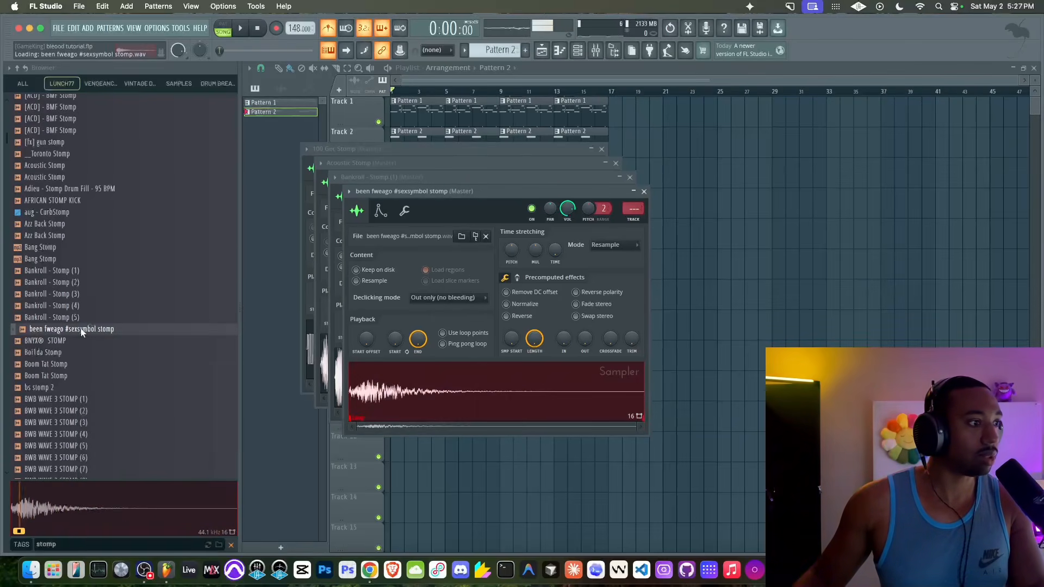
- Switch to Chrome to play a bit of the reference track munni & drugs on Tidal, and return to FL Studio
click(370, 569)
click(348, 540)
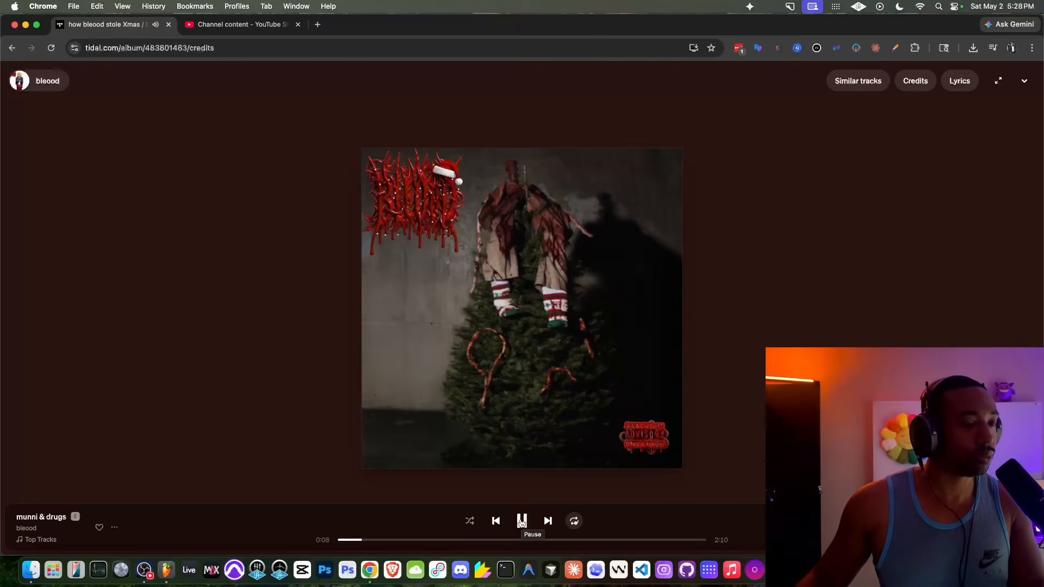
click(166, 570)
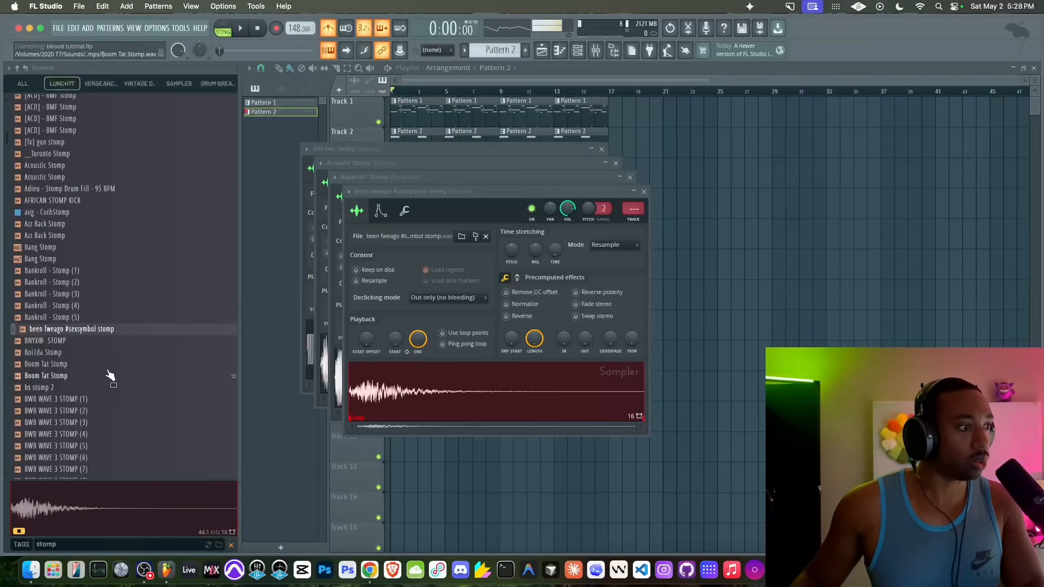
- Audition stomps from BNYX to bs stomp 2 and earlier ones, and open the first [ACD] - BMF Stomp in a new channel
click(85, 342)
click(79, 353)
click(76, 364)
click(76, 376)
click(69, 388)
scroll(68, 256, up, 7)
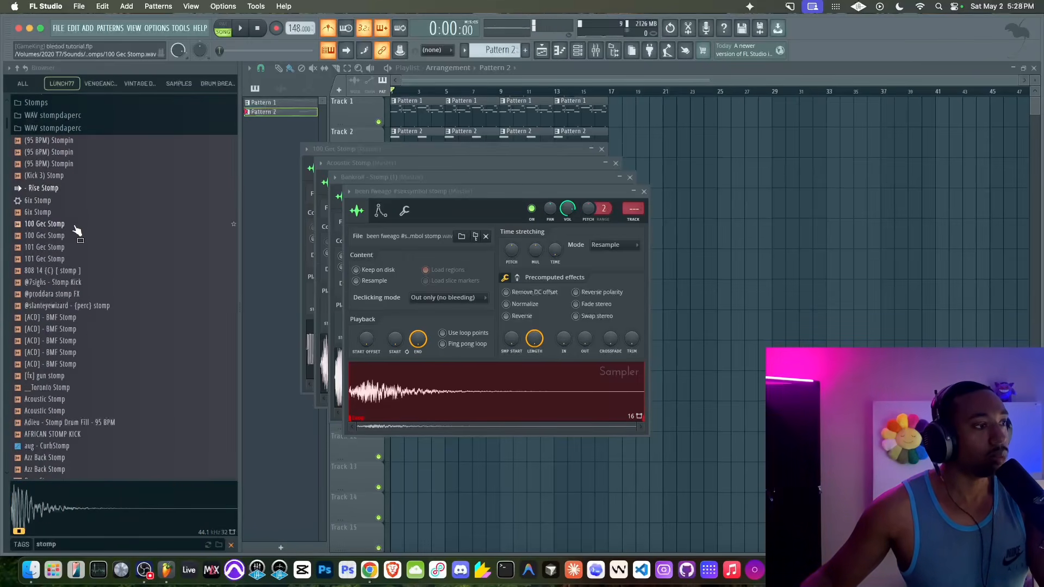
click(76, 226)
click(74, 317)
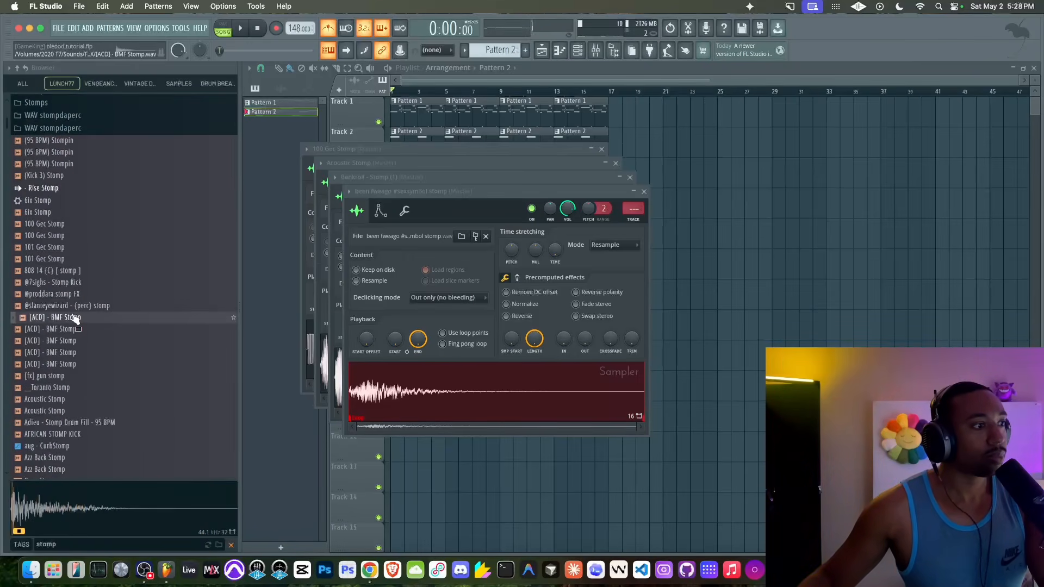
right_click(74, 320)
click(89, 325)
- Audition further stomps including the BWB WAVE 3 samples, and open BWB WAVE 3 STOMP (15) in a new channel
click(90, 307)
click(91, 283)
scroll(91, 302, down, 10)
click(88, 296)
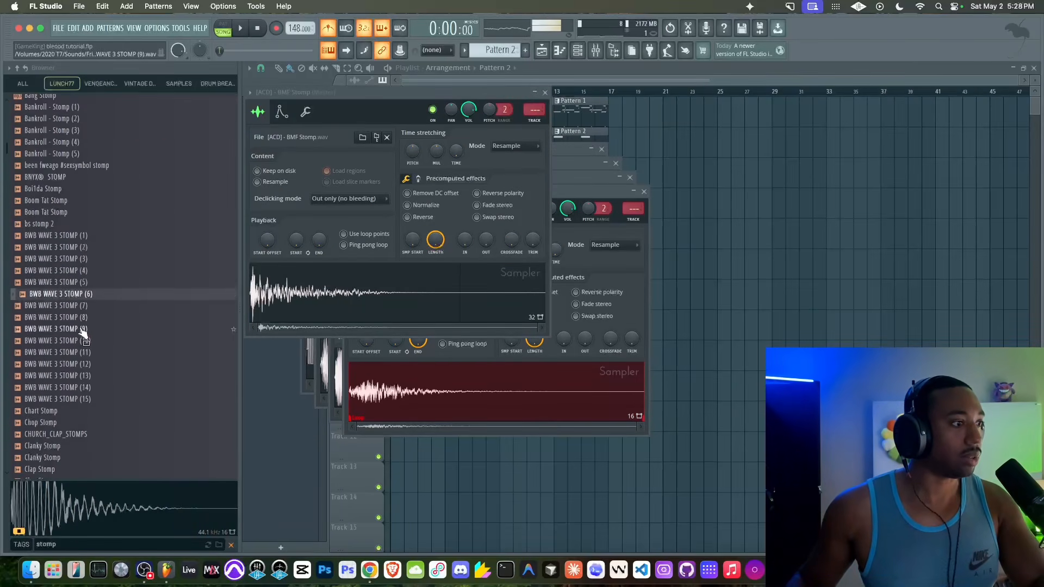
scroll(81, 331, down, 4)
click(74, 249)
click(75, 259)
click(76, 270)
click(76, 260)
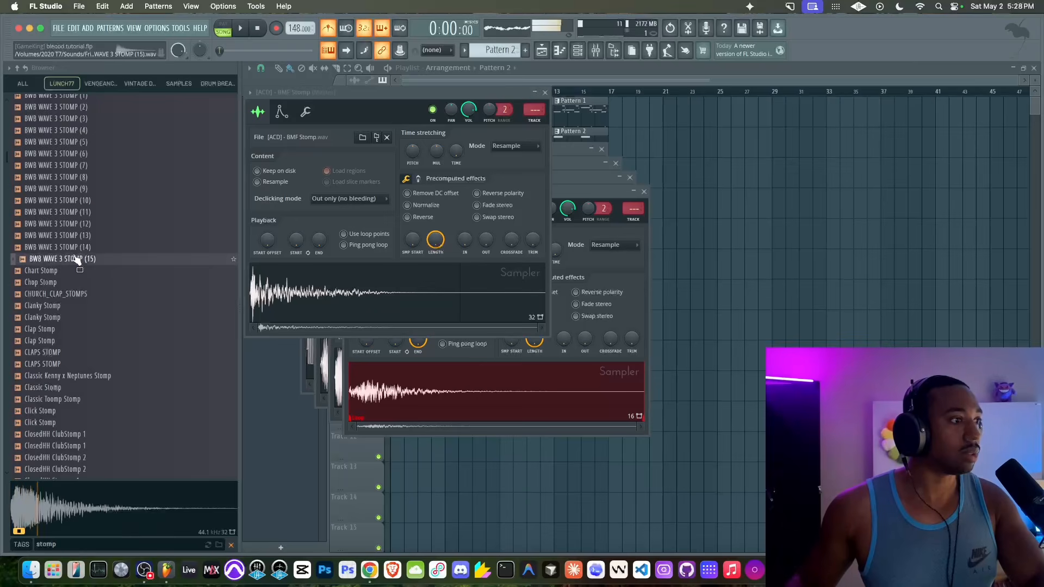
right_click(76, 260)
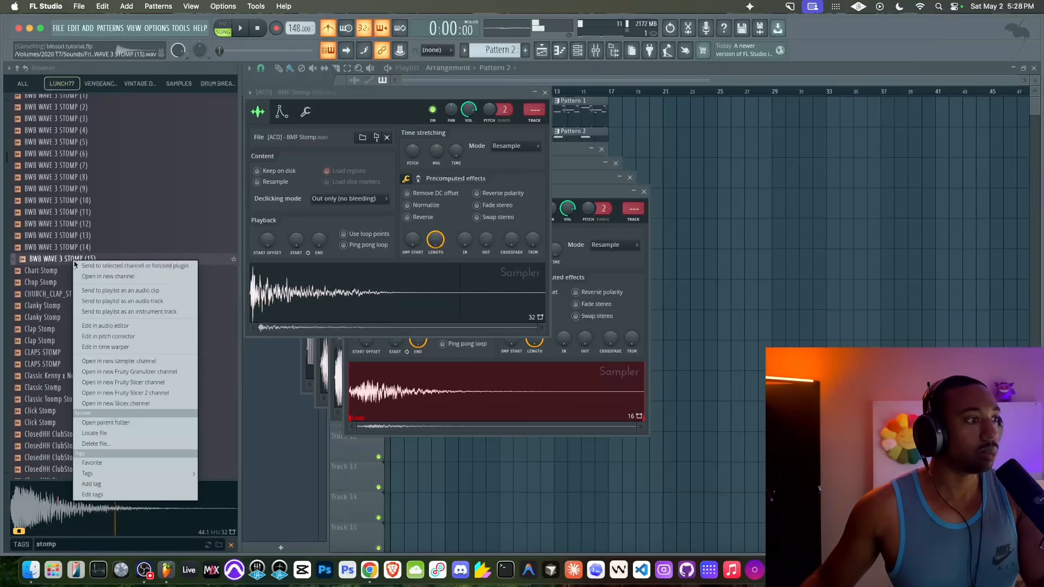
click(89, 277)
- Audition the Chop, Clanky, Clap and Classic stomp samples, and open Classic Toomp Stomp in a new channel
click(87, 258)
click(87, 282)
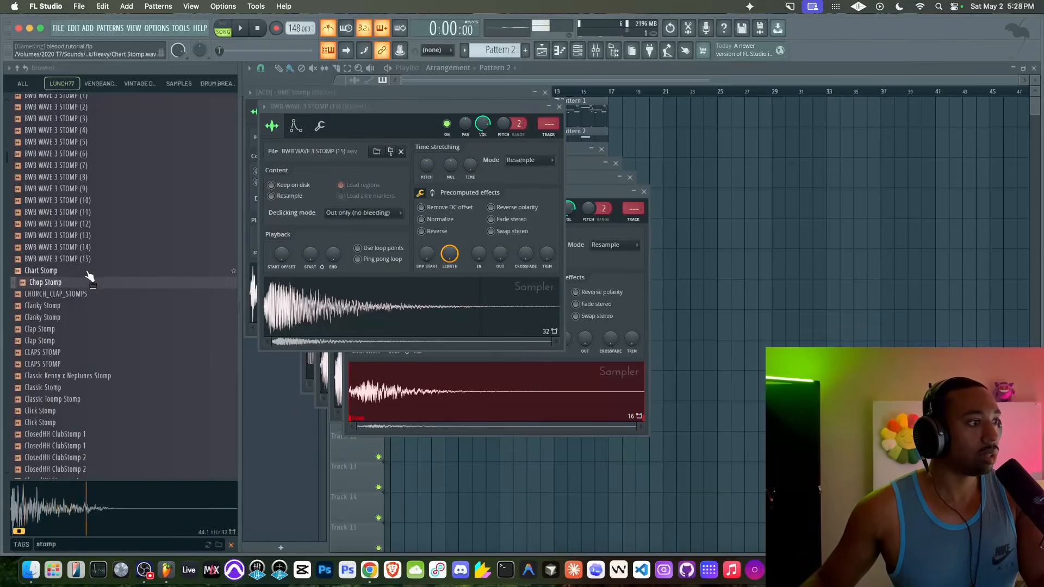
click(79, 306)
click(77, 329)
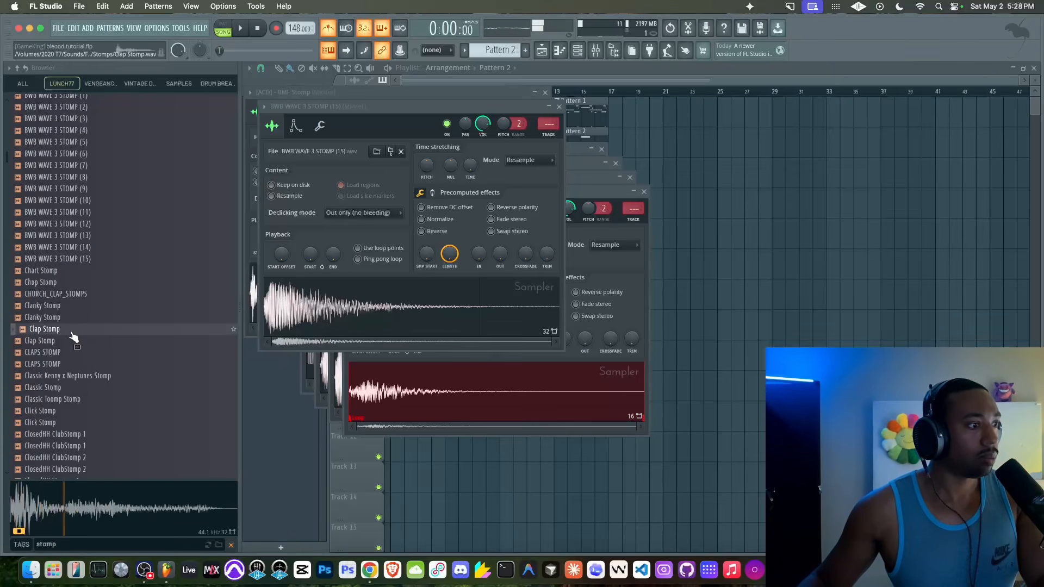
click(68, 352)
click(68, 399)
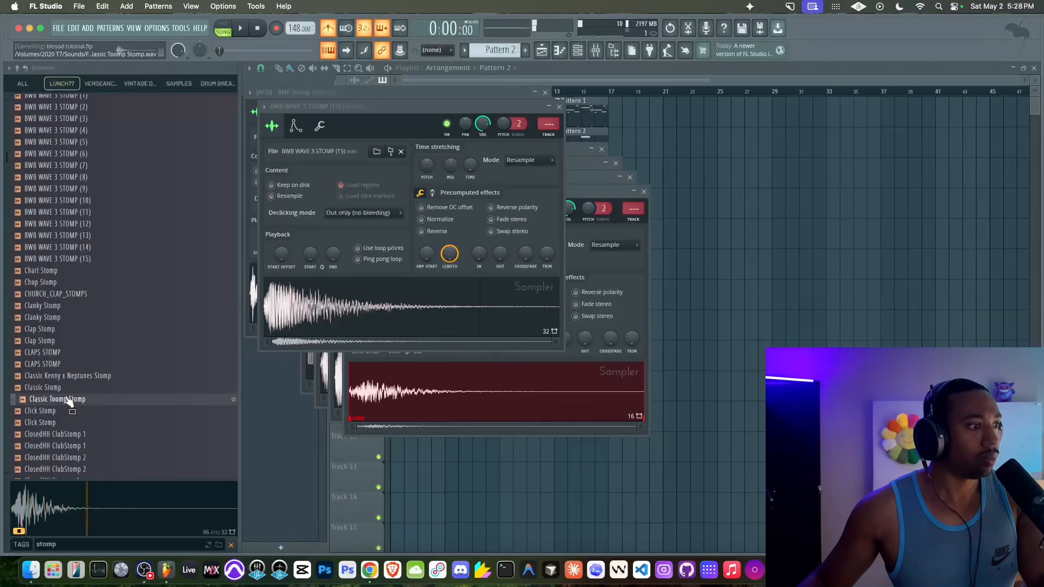
right_click(68, 400)
click(105, 328)
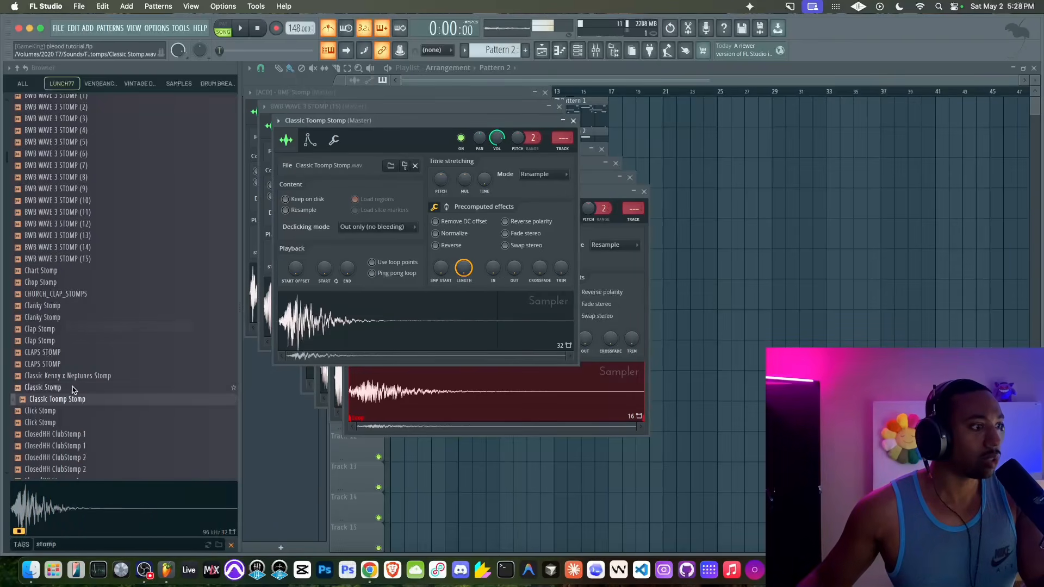
click(75, 388)
- Route the seven selected stomp channels to mixer tracks 4 to 10 and create Pattern 3
click(578, 51)
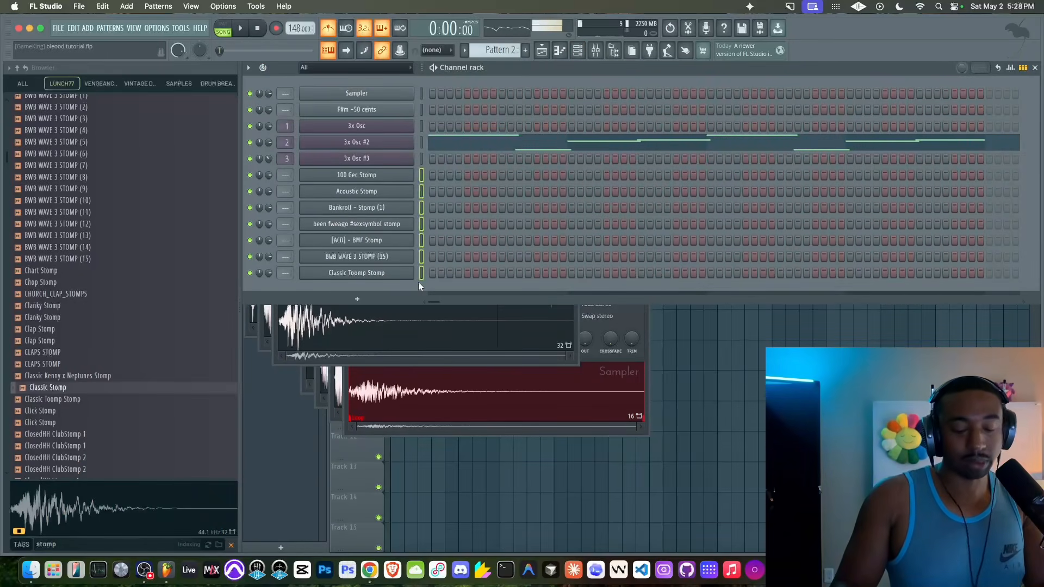
key(ctrl+l)
key(F4)
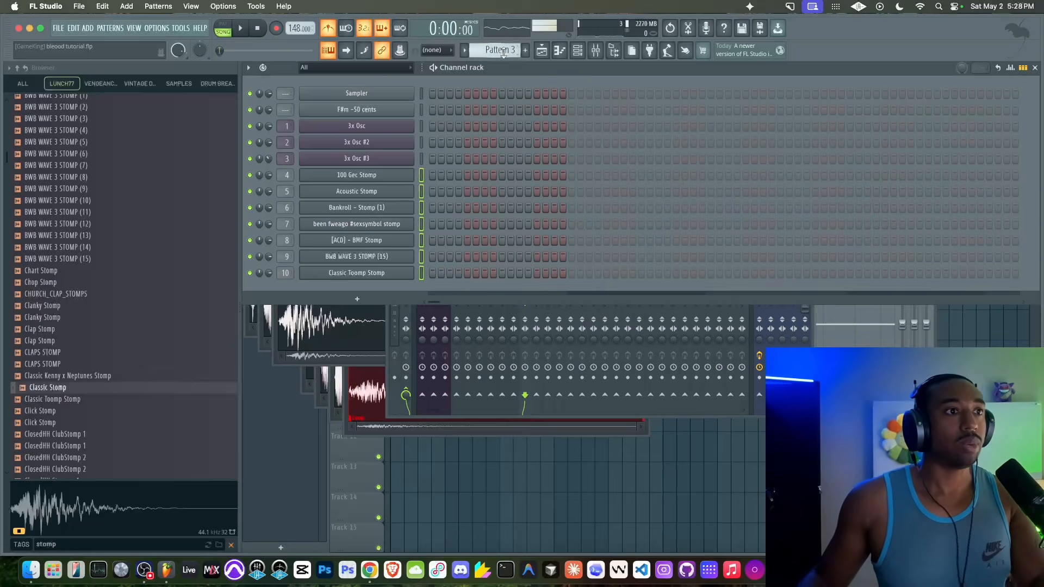
- Place Pattern 3 at bar 1 of playlist Track 3 and add an Acoustic Stomp hit on step 11 during playback
key(F5)
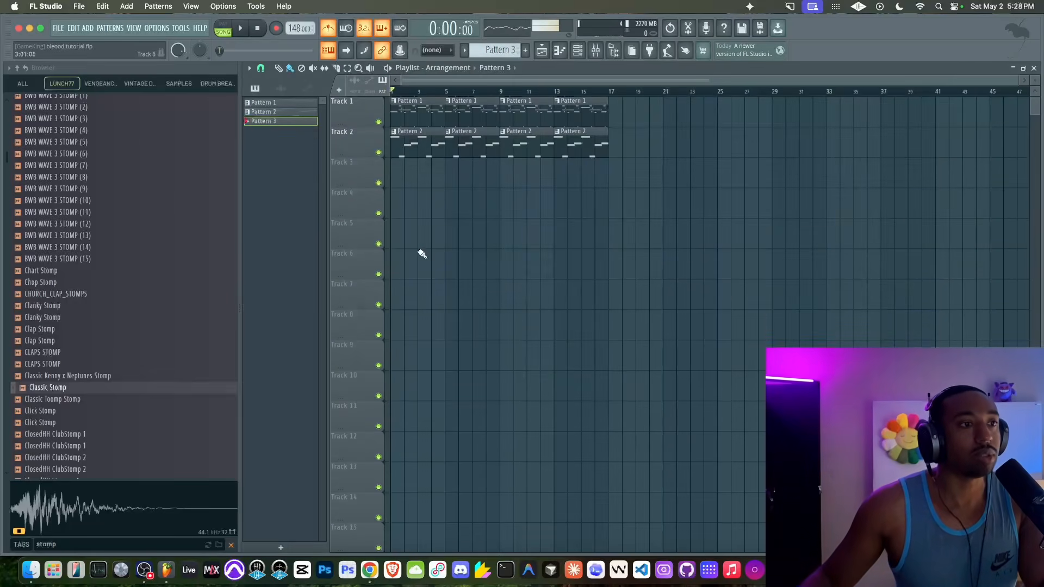
drag(412, 176, 368, 180)
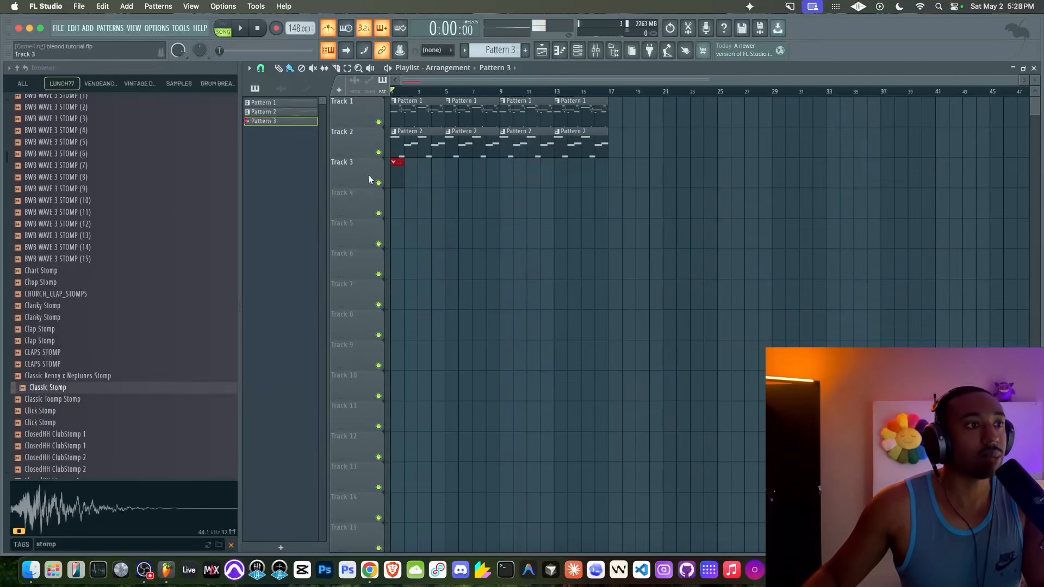
key(F6)
key(space)
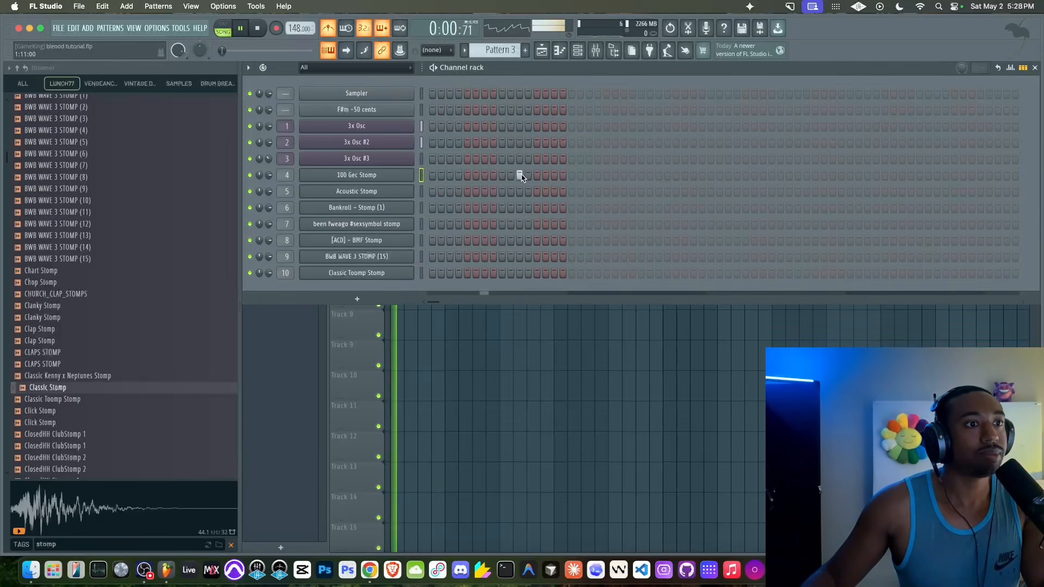
click(520, 192)
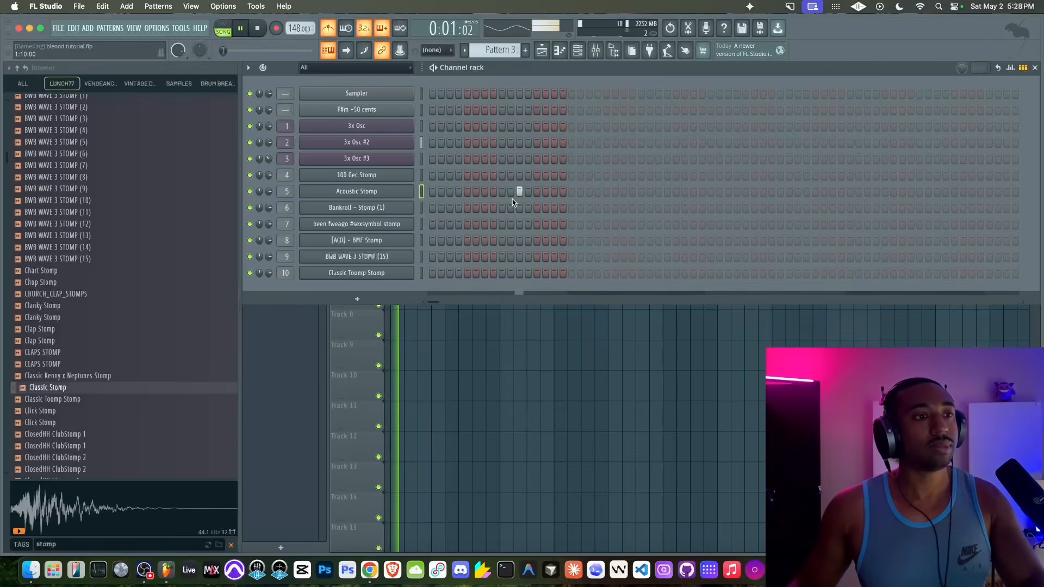
- Duplicate the one-bar Pattern 3 clip along Track 3 to fill all 16 bars of the loop
key(F6)
key(ctrl+b)
key(ctrl+b)
key(ctrl+b)
key(ctrl+b)
key(ctrl+b)
key(ctrl+b)
key(ctrl+b)
key(ctrl+b)
key(ctrl+b)
key(ctrl+b)
key(ctrl+b)
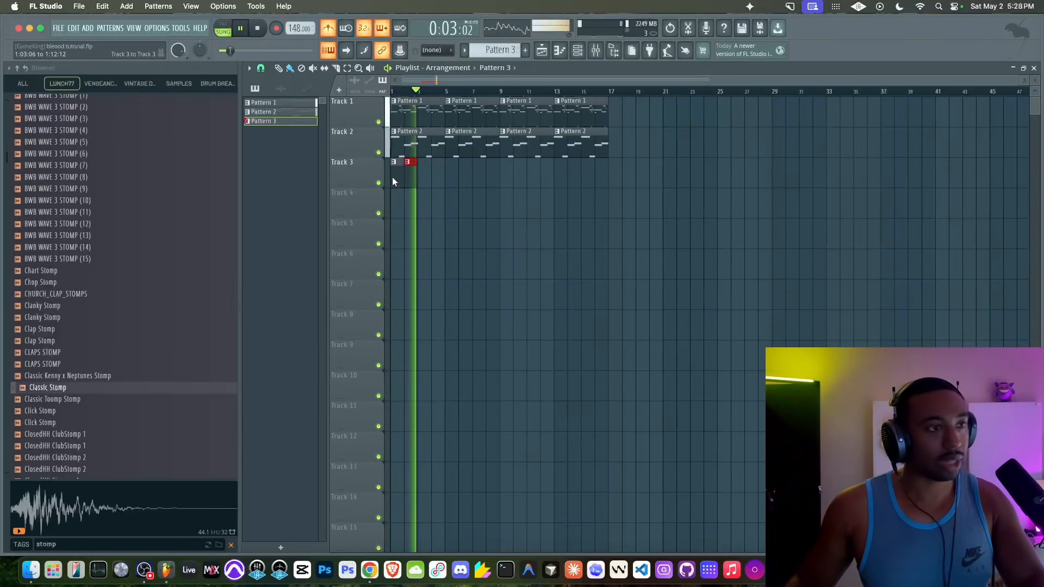
key(ctrl+b)
key(ctrl+b)
key(ctrl+b)
key(ctrl+b)
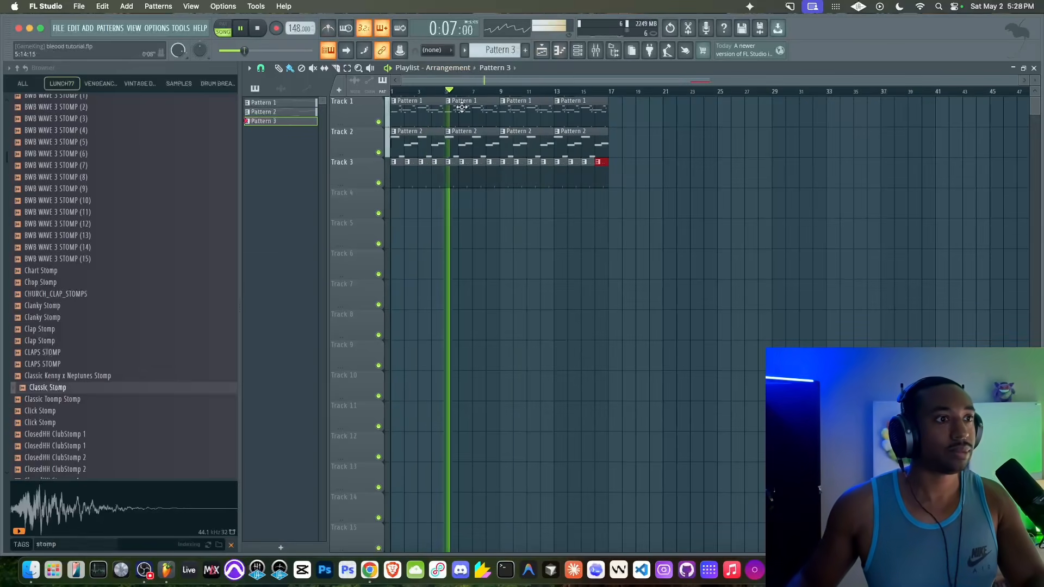
- Delete every second Pattern 3 clip on Track 3, leaving the stomp only on the odd-numbered bars
right_click(408, 163)
right_click(437, 178)
right_click(466, 176)
right_click(492, 179)
right_click(516, 177)
right_click(544, 179)
right_click(571, 173)
right_click(597, 175)
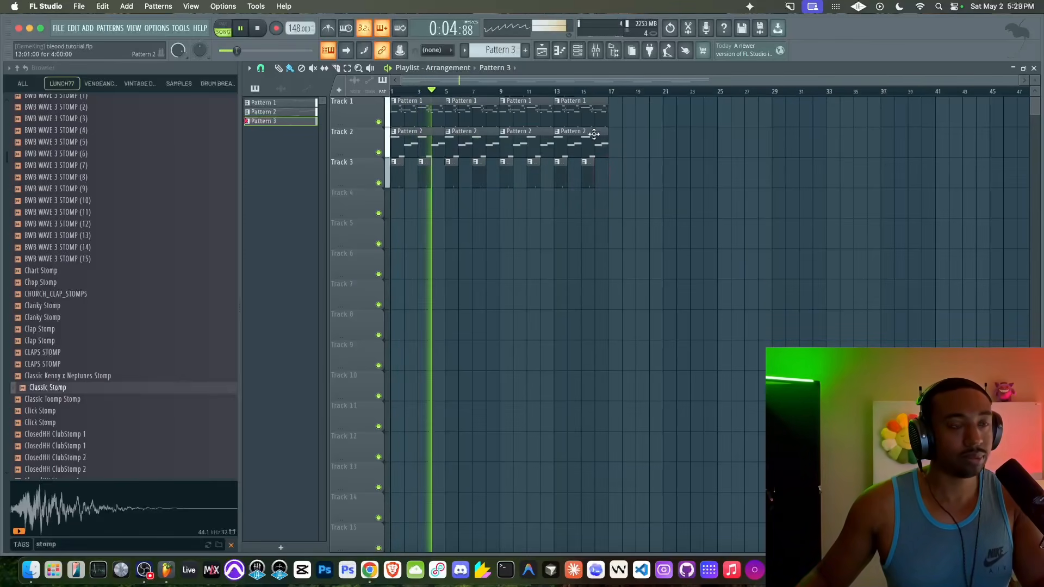
- Stop playback, listen to more of munni & drugs in Chrome for comparison, and return to FL Studio
key(space)
click(370, 570)
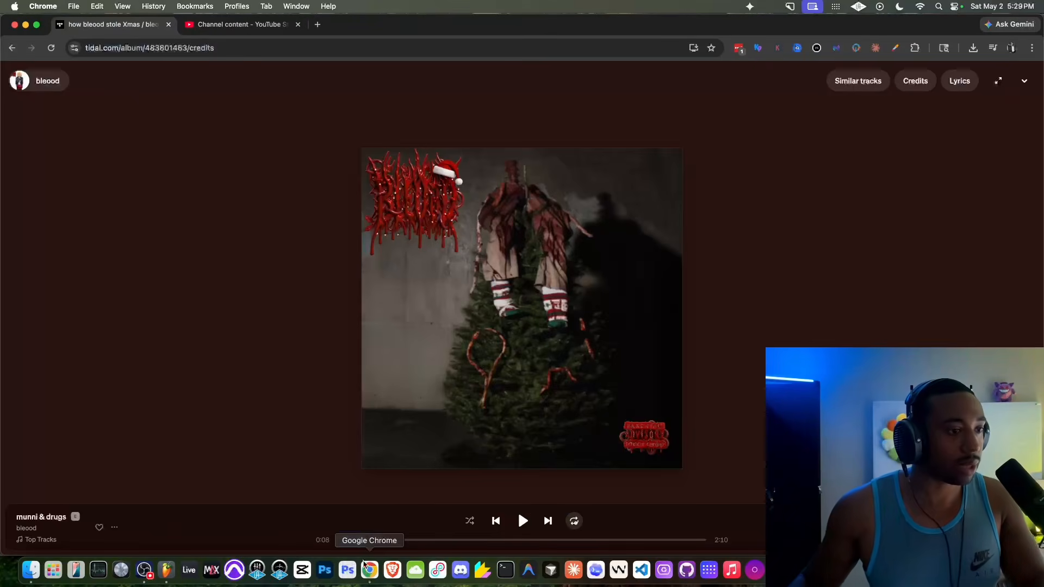
click(519, 521)
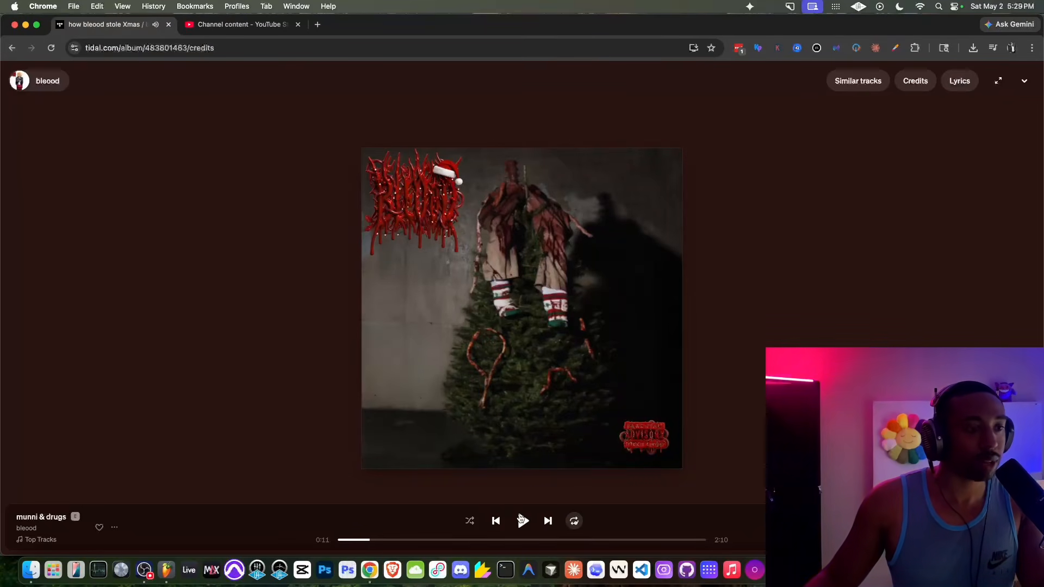
click(166, 570)
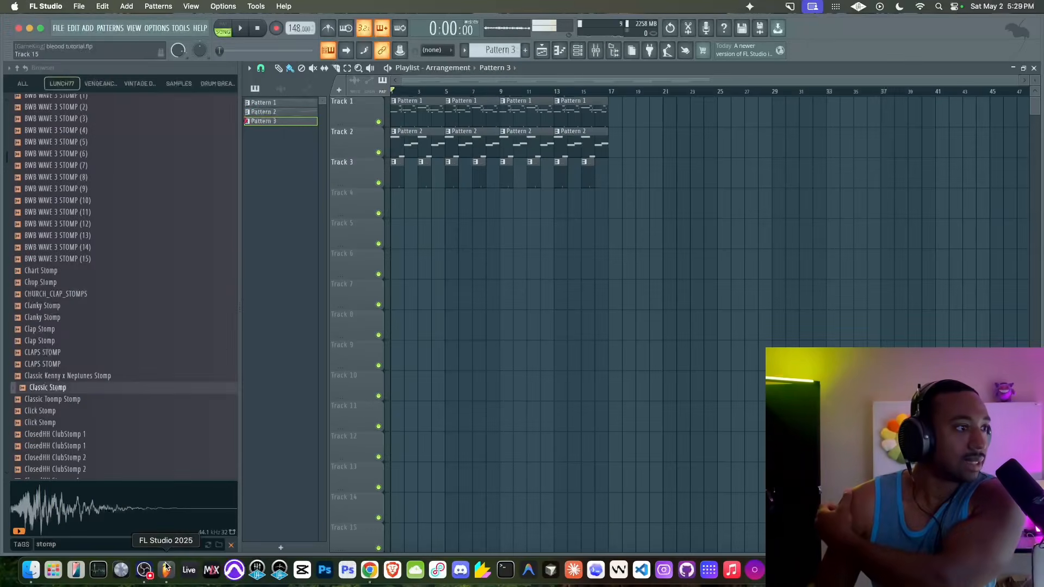
- Collapse the Percs and Snares folders of The Lunch77 Metro Boomin Drumkit and open its Closed Hats folder
scroll(78, 249, down, 10)
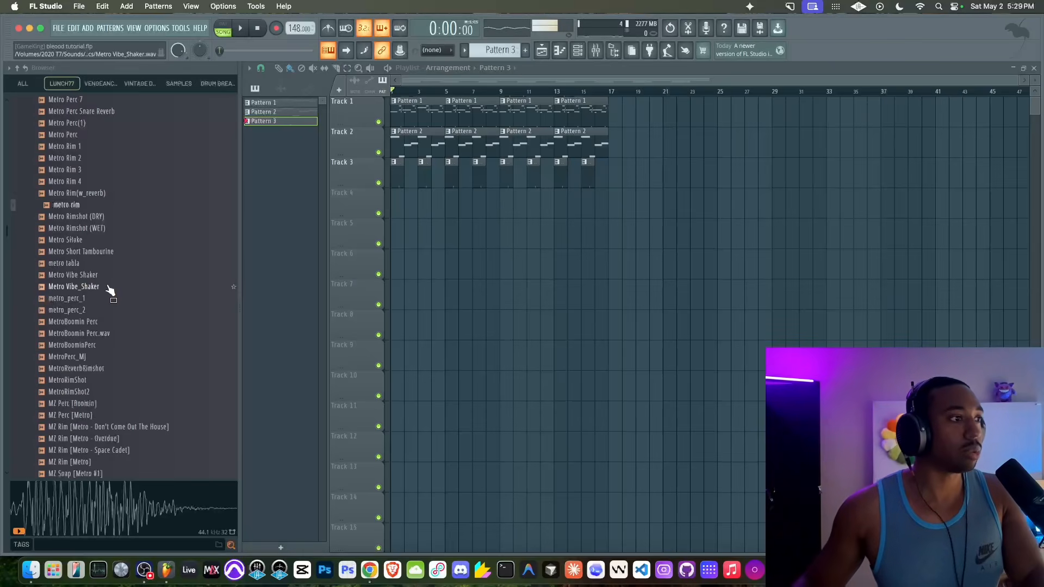
scroll(110, 290, up, 15)
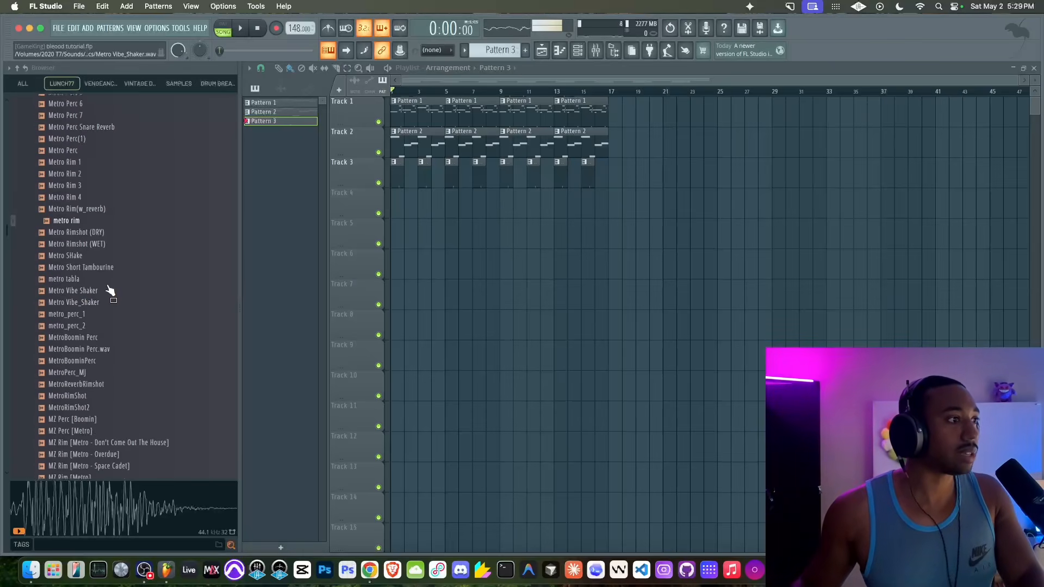
scroll(111, 291, up, 10)
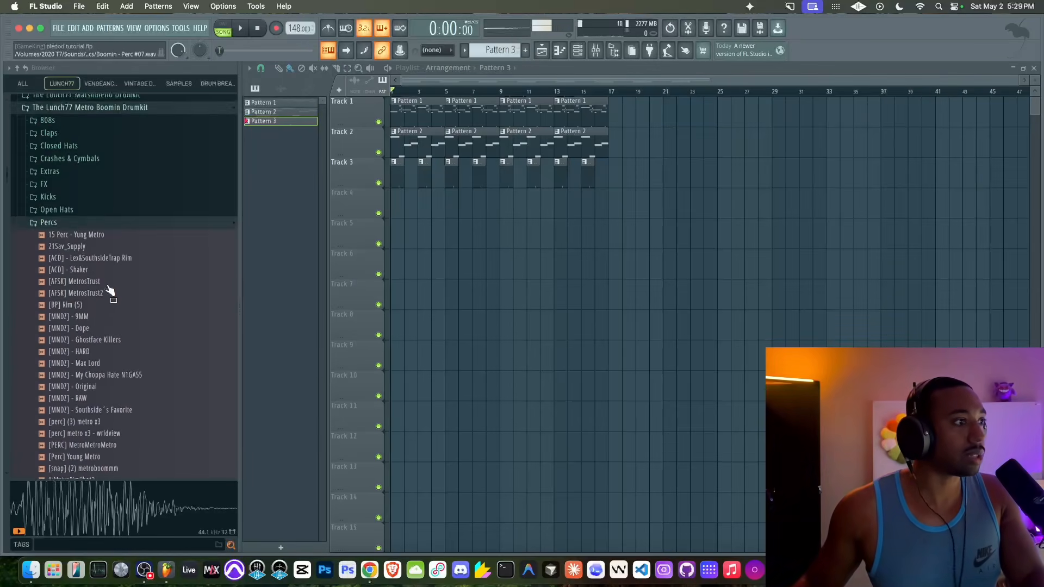
click(74, 321)
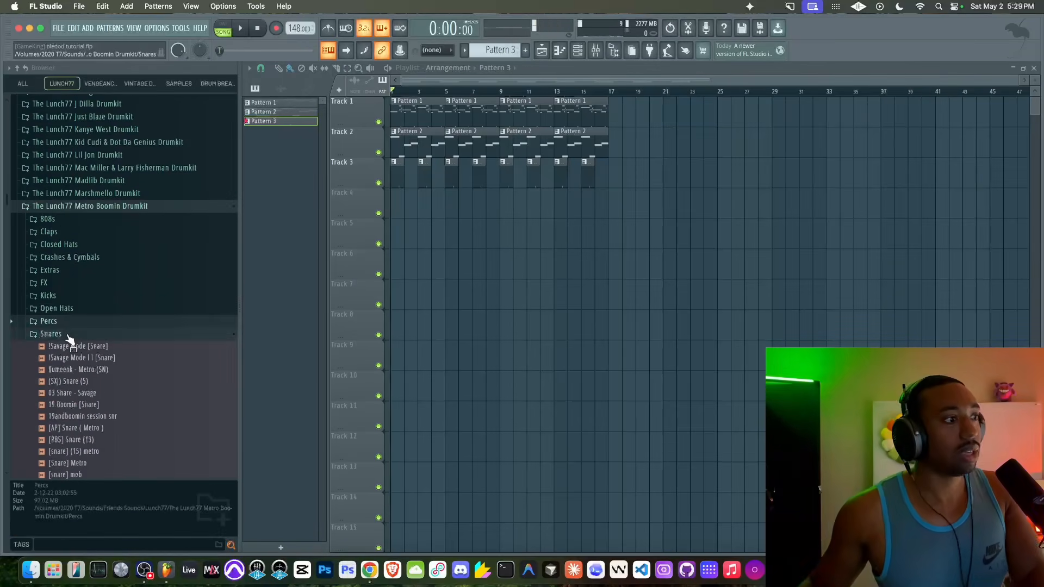
click(69, 338)
click(77, 244)
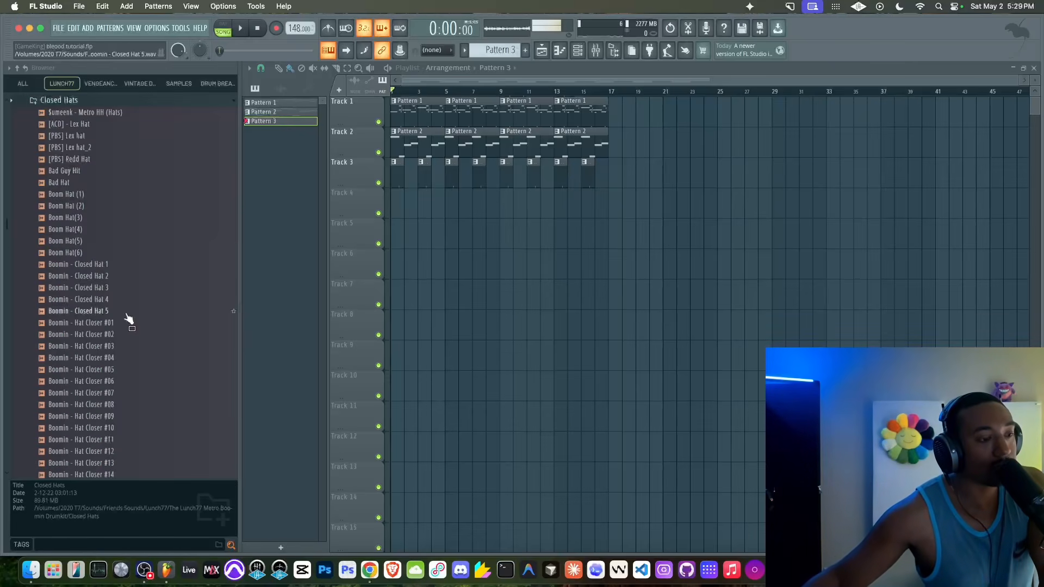
- Audition the closed hat samples from [PBS] Lex hat down through Boom Hat (2)
click(144, 570)
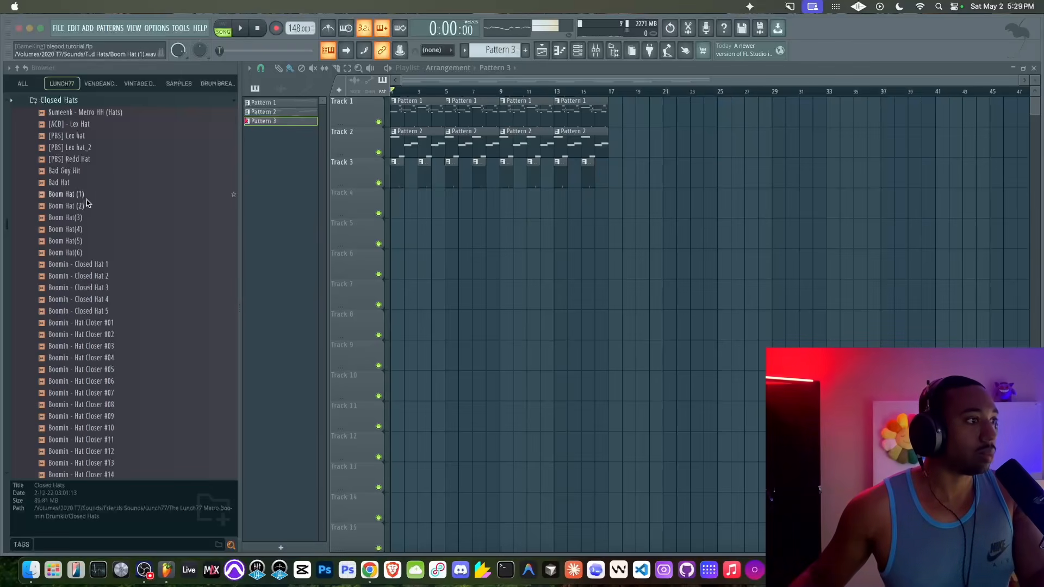
drag(82, 136, 93, 144)
click(93, 147)
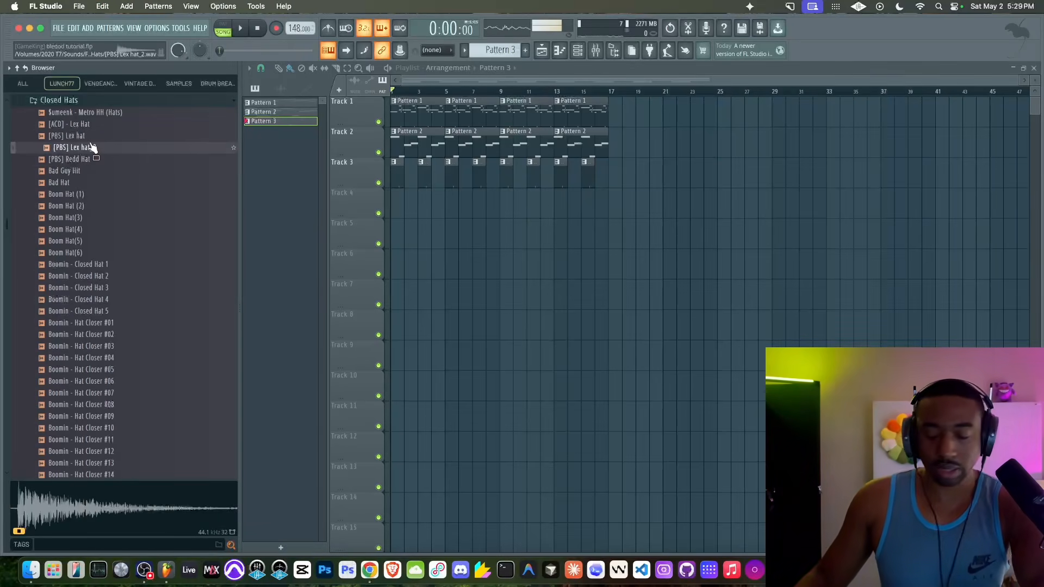
key(Down)
key(Down)
key(Down)
key(Down)
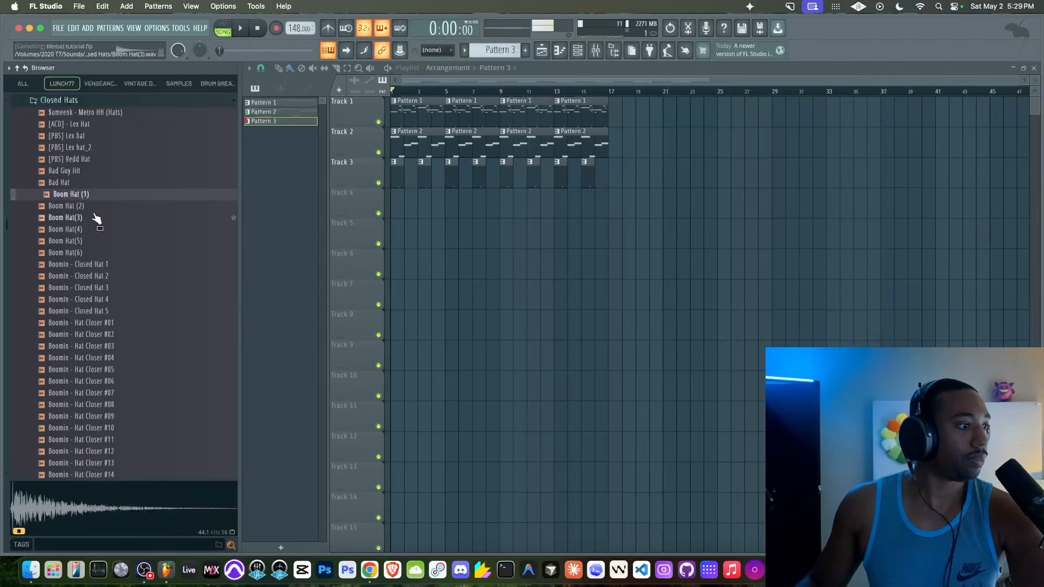
key(Down)
- Load Boom Hat (2) into a new channel, route it to mixer track 11, and show the channel rack
right_click(85, 209)
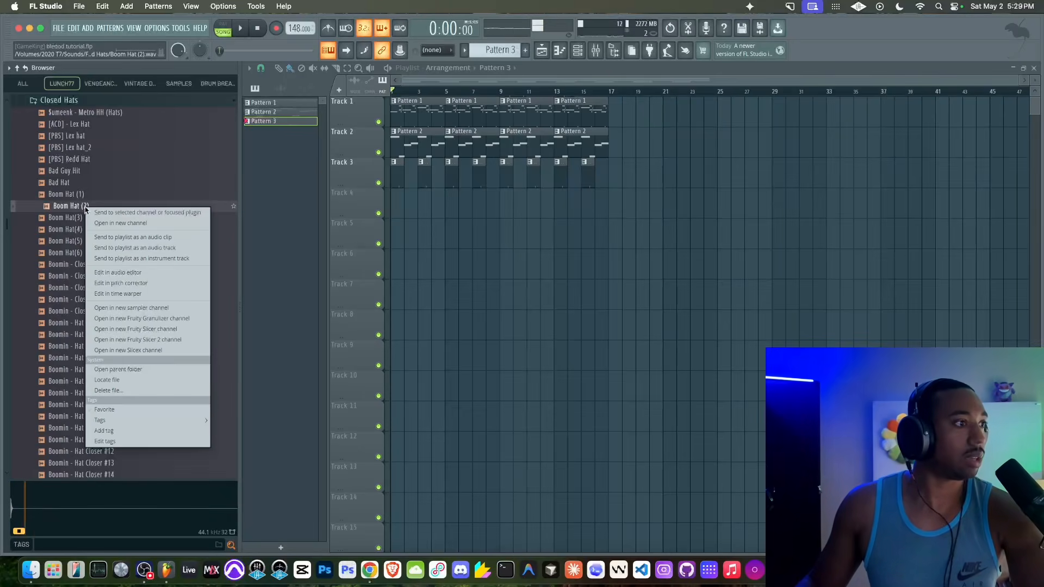
click(109, 218)
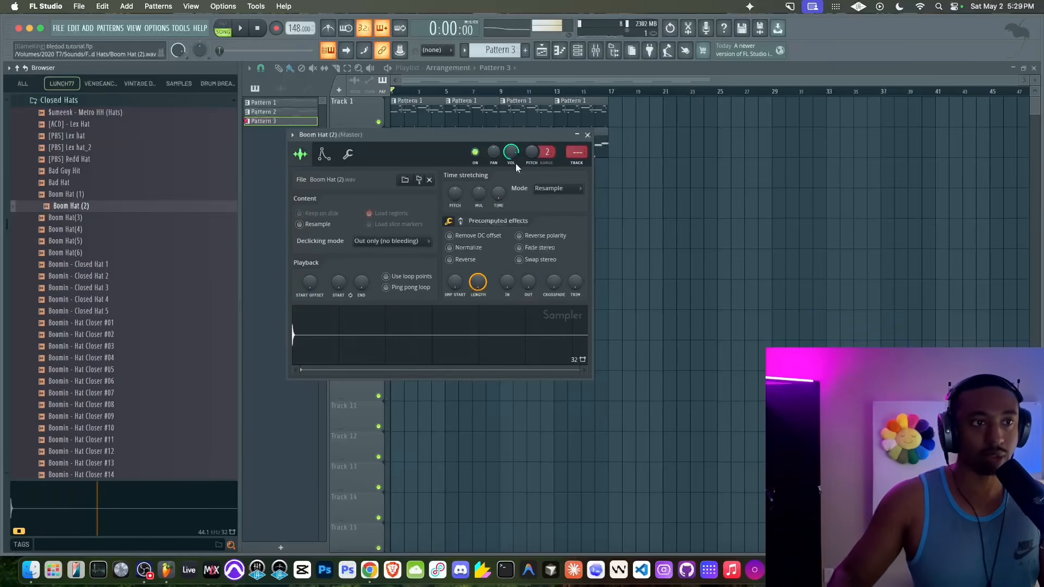
key(super+l)
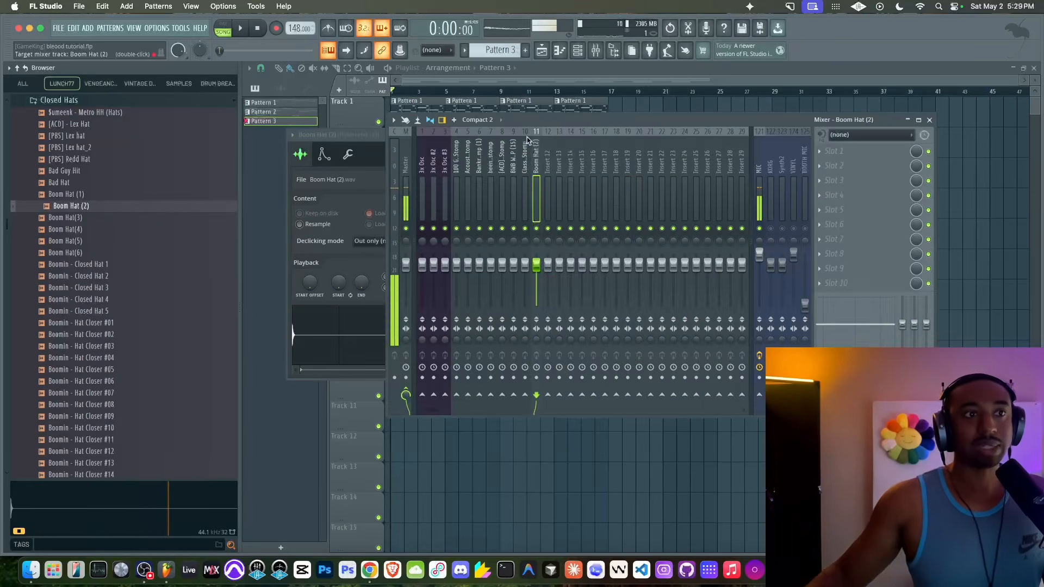
click(578, 51)
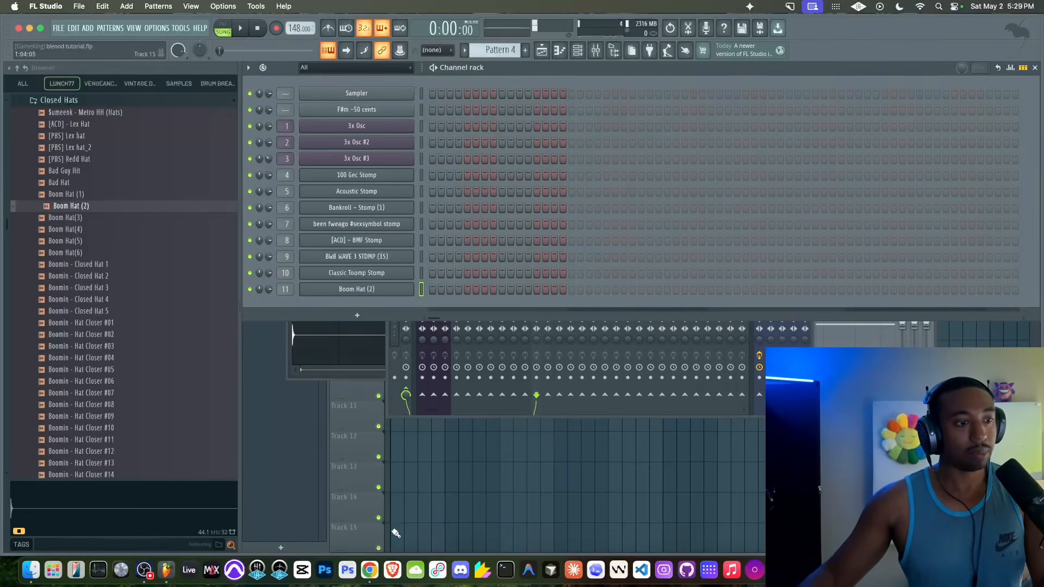
- Switch to Chrome, listen to several sections of munni & drugs from the opening onward, and return to FL Studio
click(370, 569)
drag(365, 539, 356, 540)
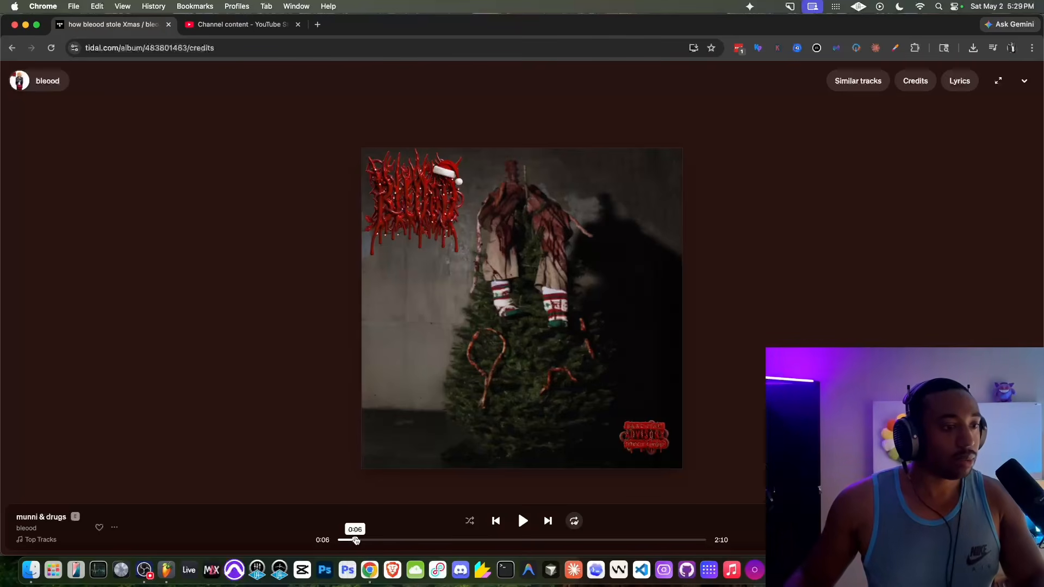
click(521, 521)
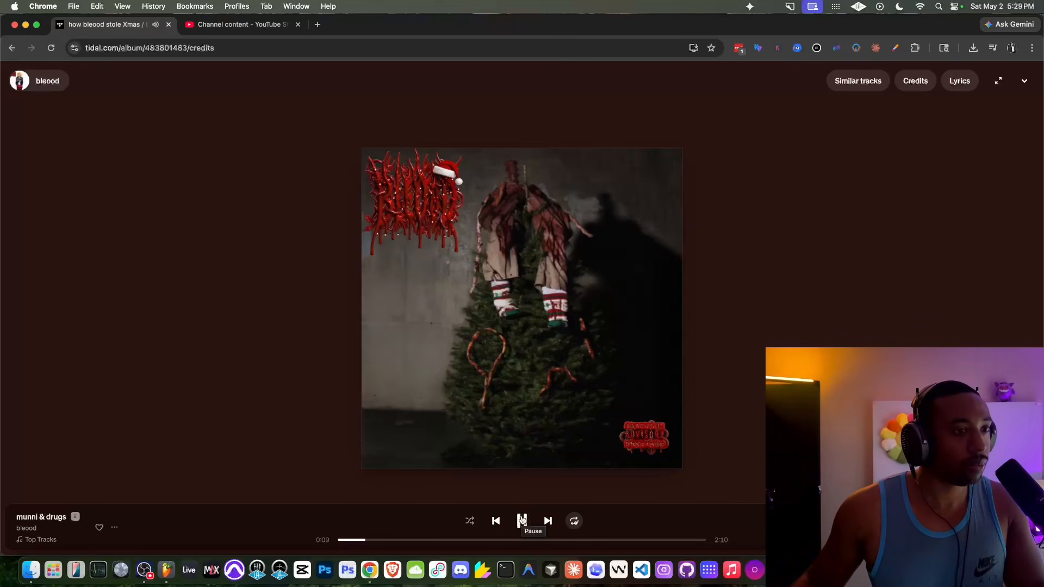
click(391, 540)
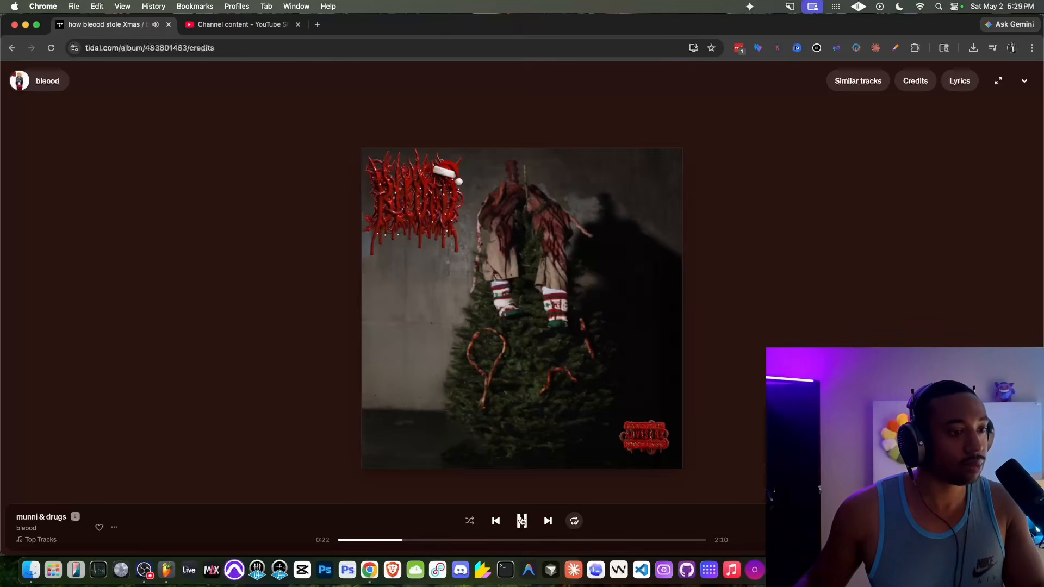
click(430, 541)
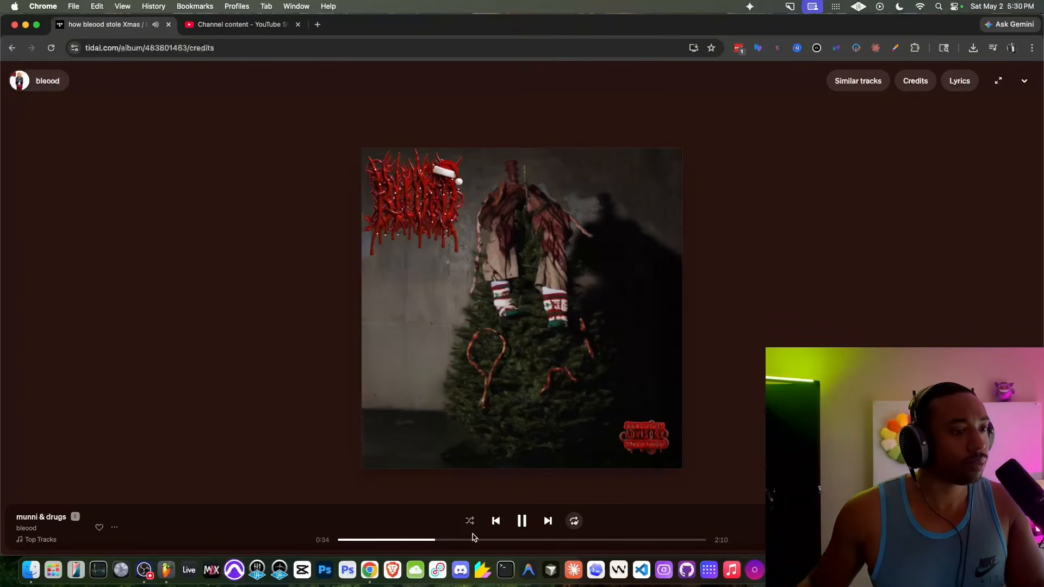
click(459, 540)
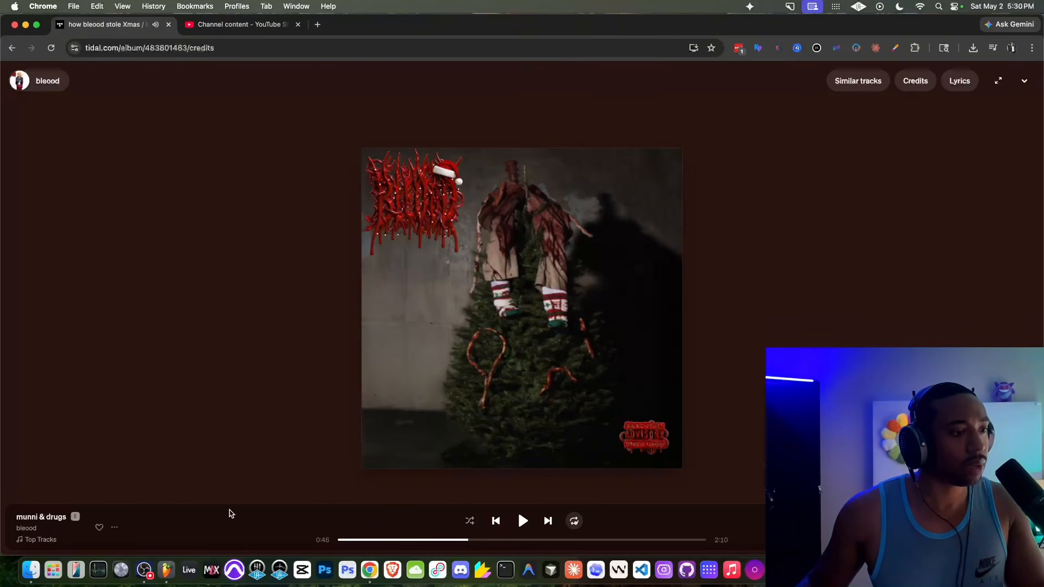
click(166, 570)
- Browse to the 1 - Go - To Drums folder in Friends Sounds and load Roland TR 808 Clap into a new channel
scroll(117, 187, up, 5)
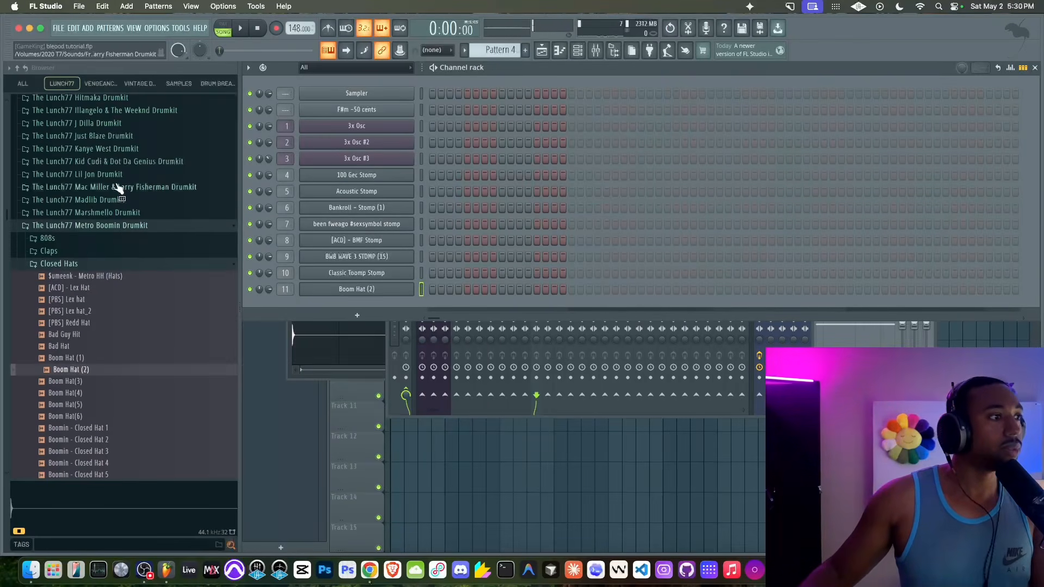
click(21, 84)
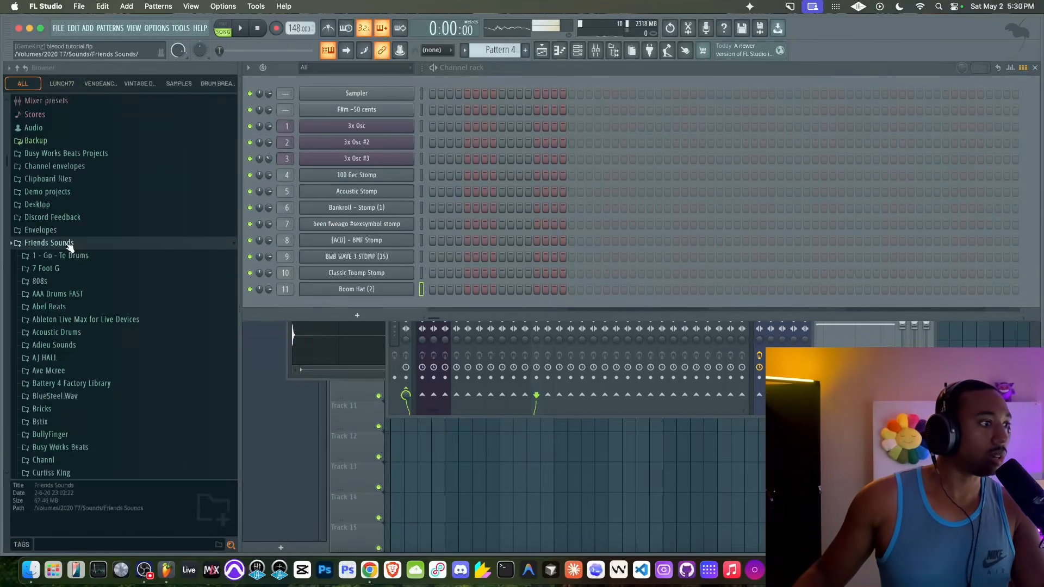
click(60, 255)
click(77, 401)
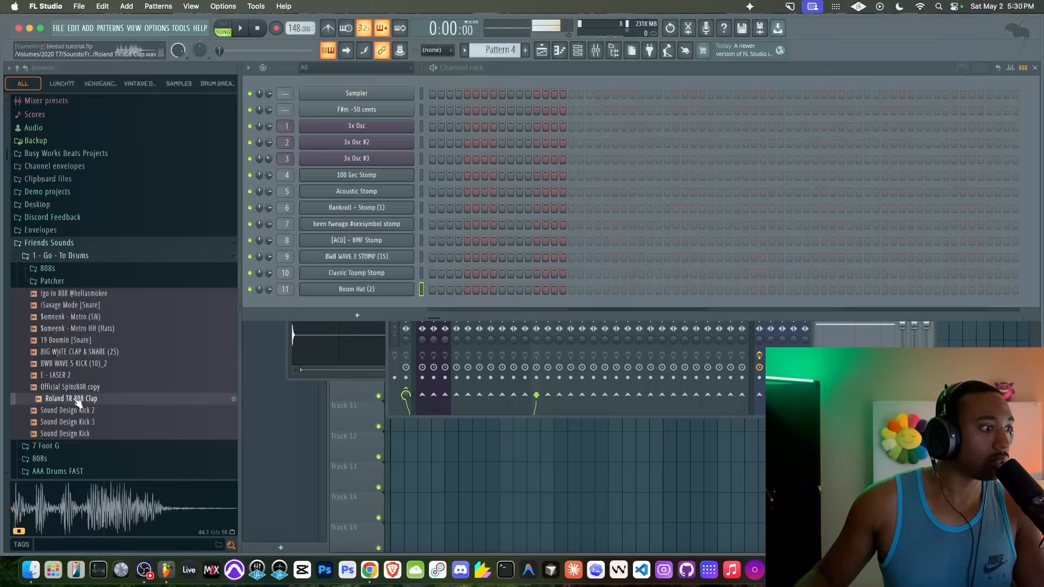
right_click(78, 403)
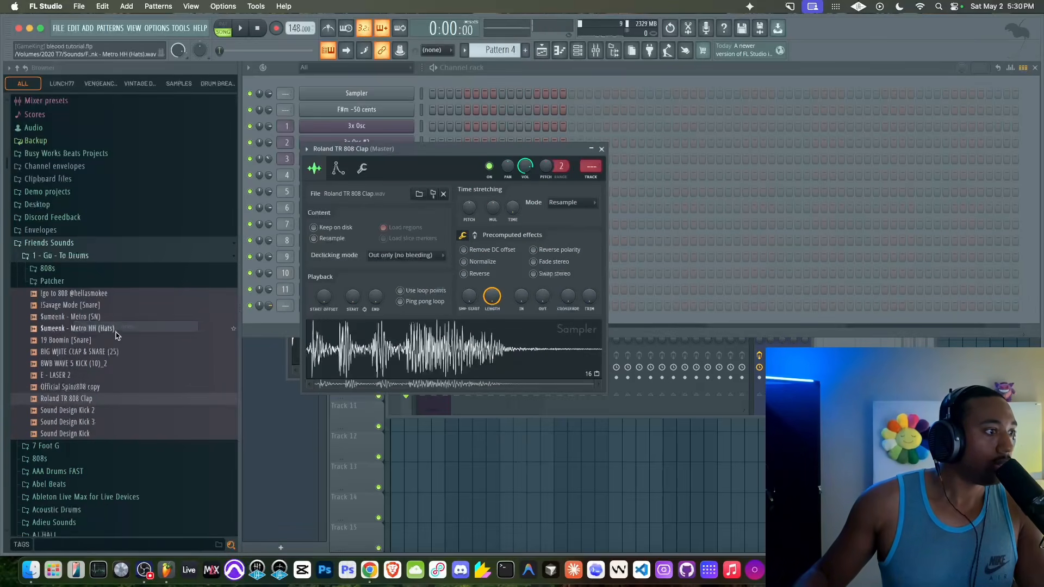
- Preview the $umeenk - Metro (SN) and 19 Boomin [Snare] samples, and route Roland TR 808 Clap to mixer track 12
click(93, 316)
click(86, 341)
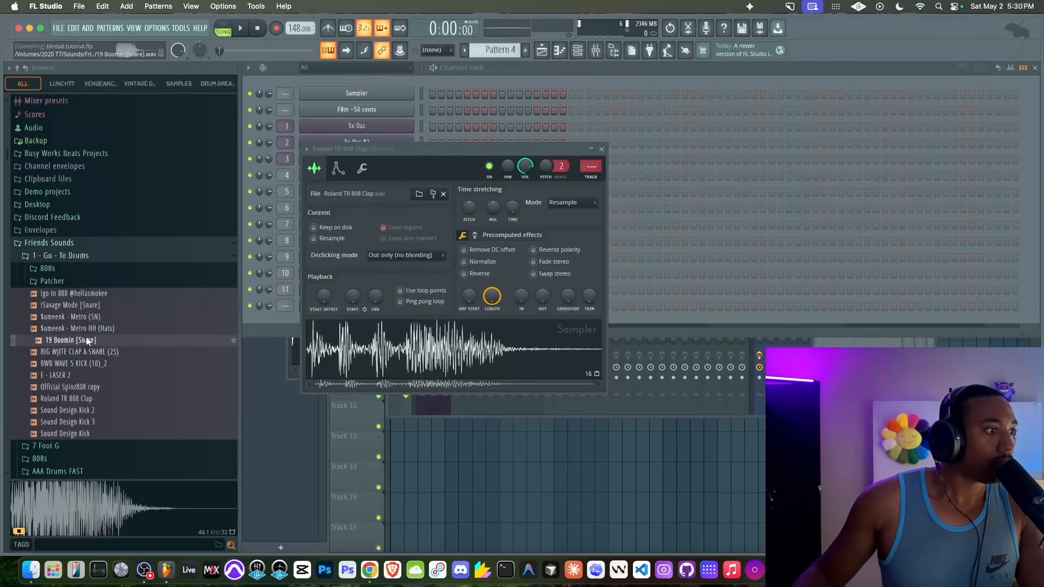
click(602, 150)
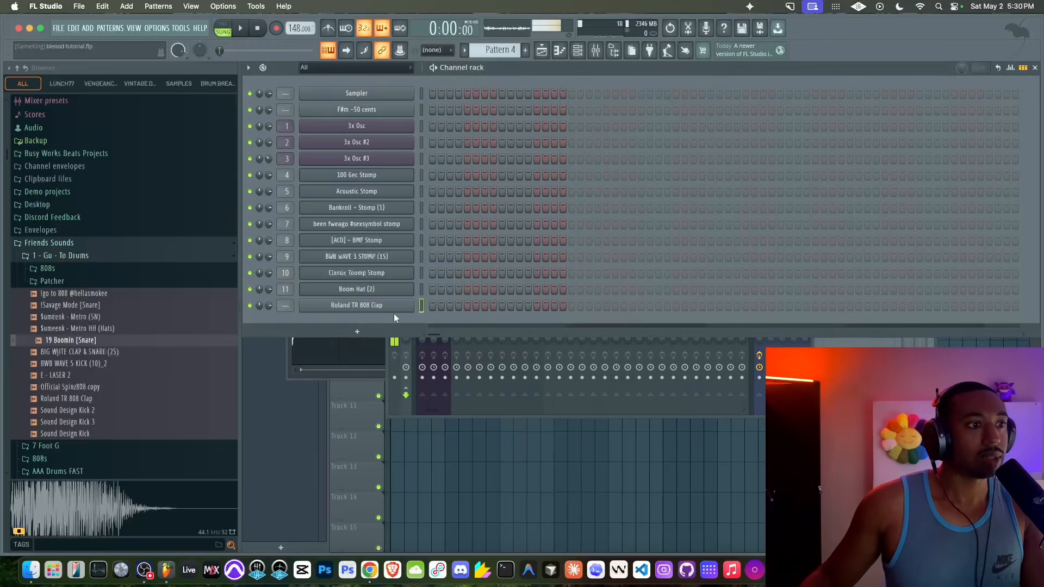
key(super+l)
right_click(432, 442)
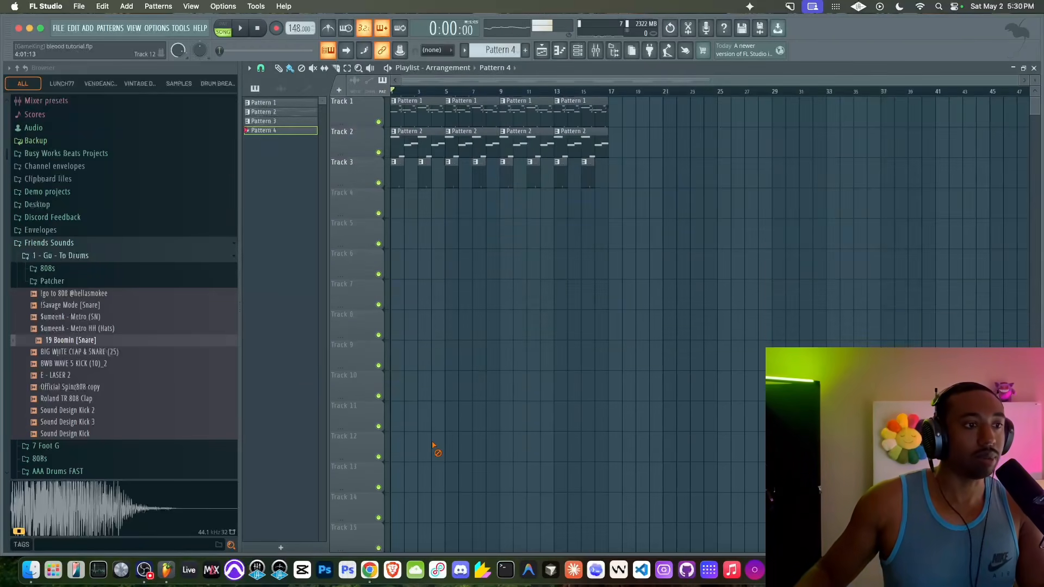
- Place Roland TR 808 Clap hits on steps 9 and 25 of Pattern 4 and play the pattern with the metronome
key(F6)
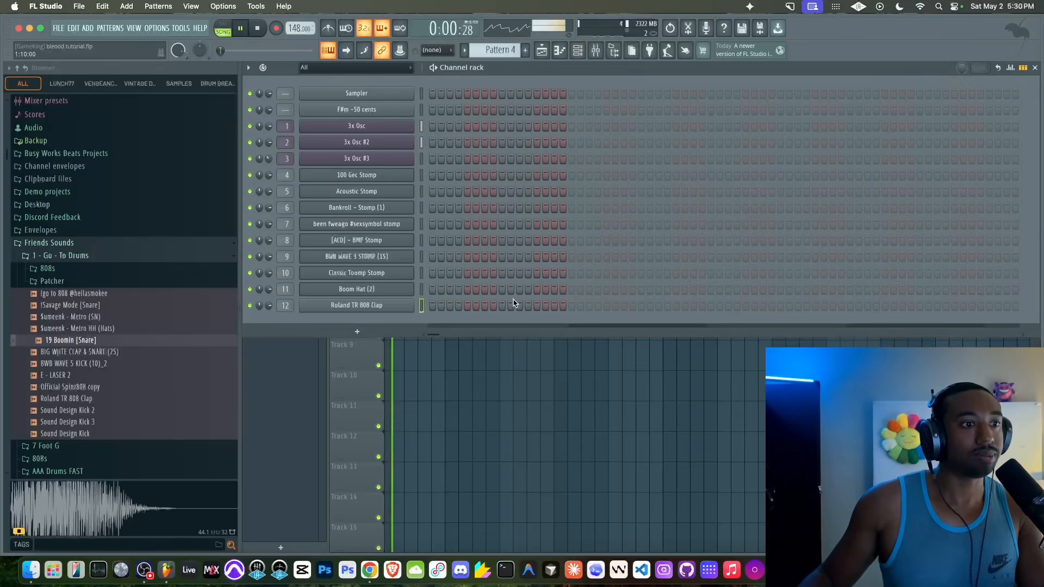
click(502, 307)
click(641, 306)
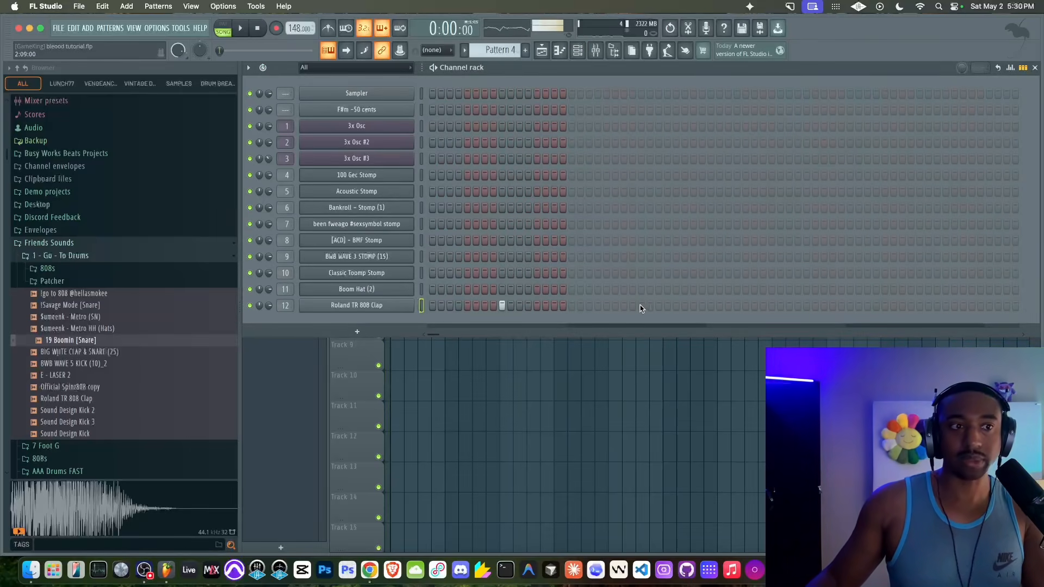
click(233, 33)
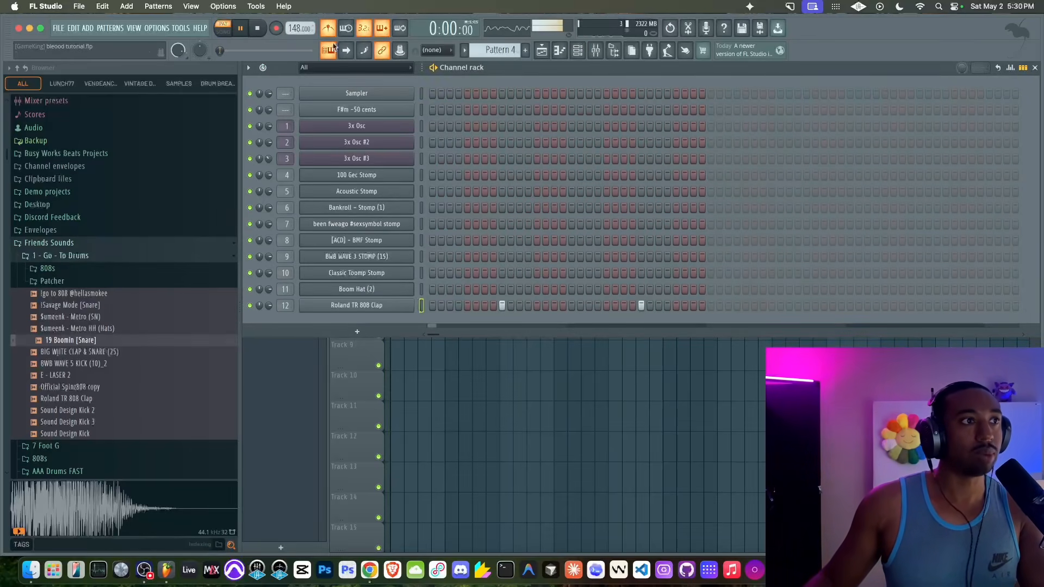
- Fill Track 4 with back-to-back Pattern 4 clips across all 16 bars and start song playback
key(F6)
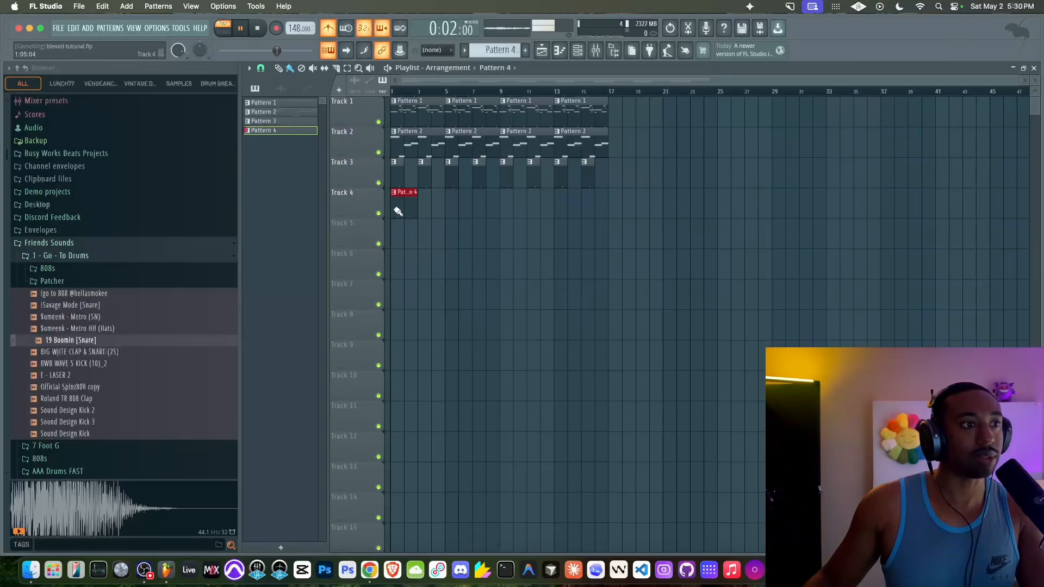
drag(398, 211, 587, 210)
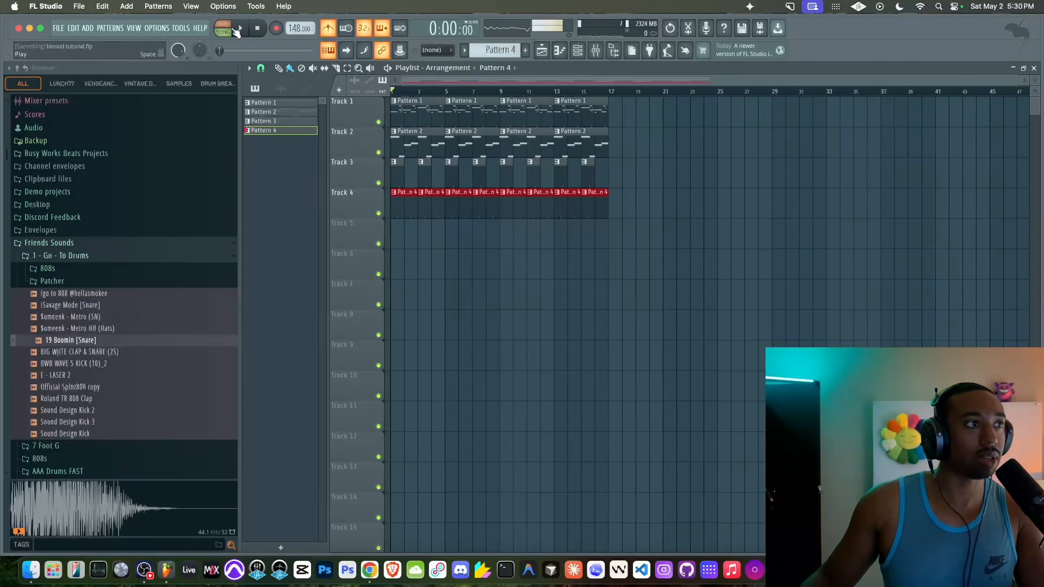
click(578, 51)
key(space)
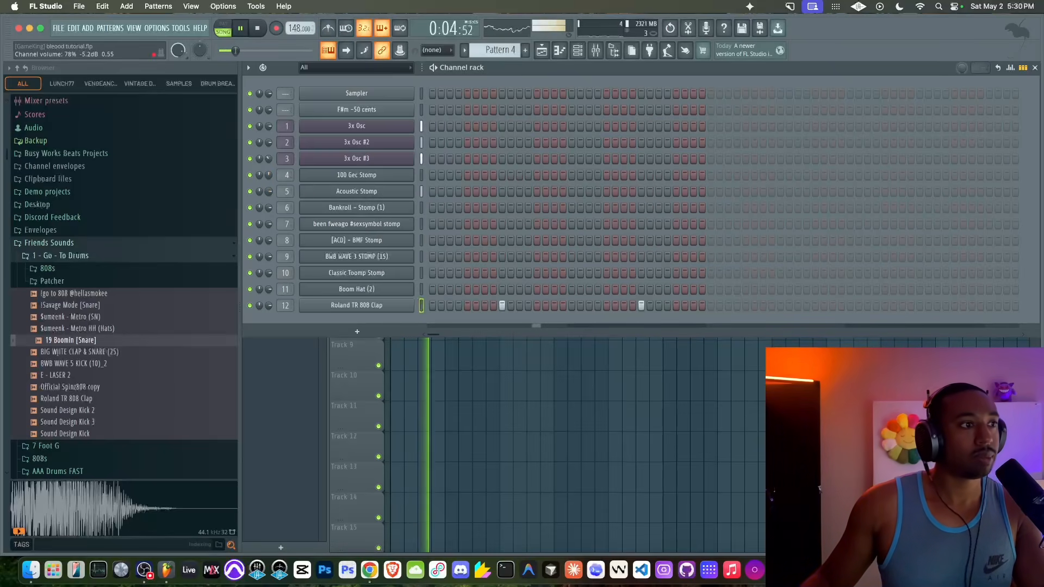
- Listen to the arrangement with the clap, compare it with munni & drugs in Chrome, and return to FL Studio
click(468, 378)
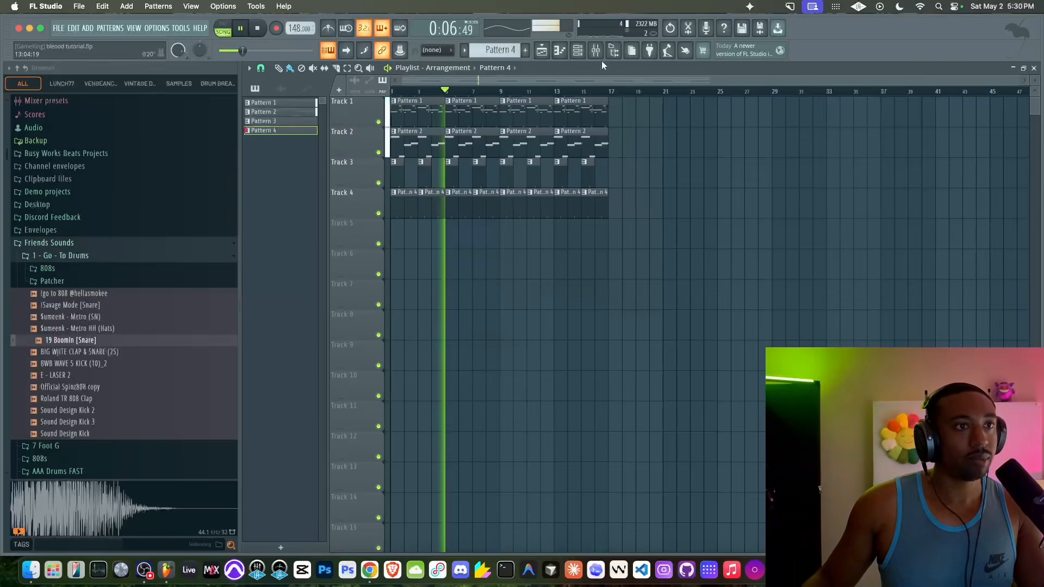
click(577, 51)
drag(268, 126, 268, 134)
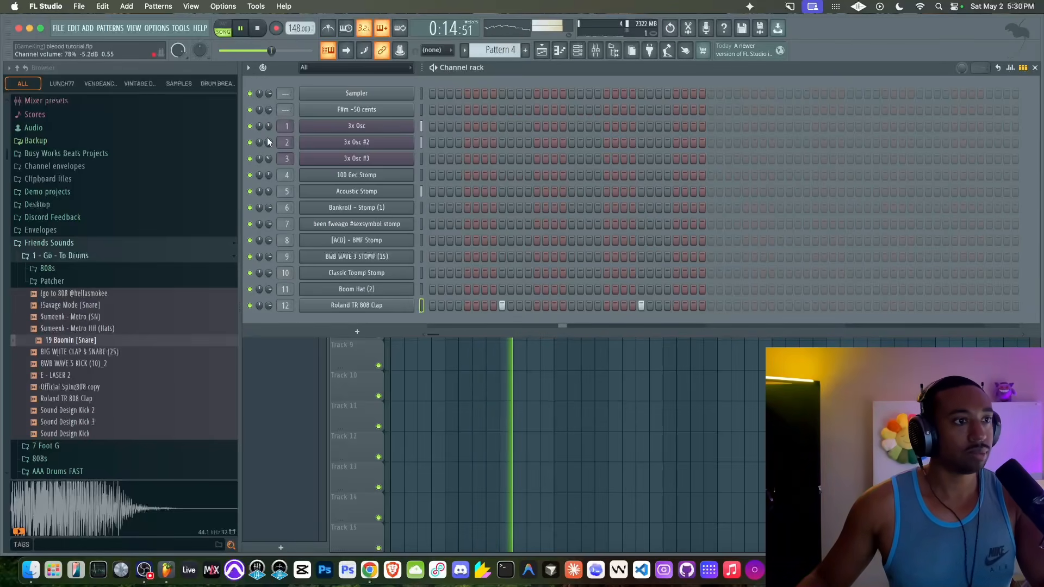
key(F6)
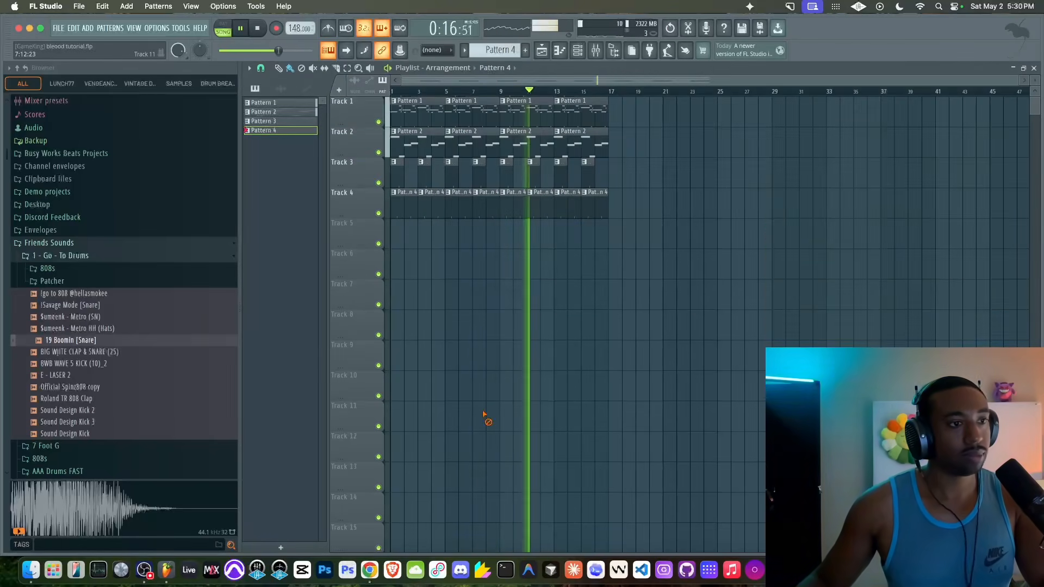
click(577, 50)
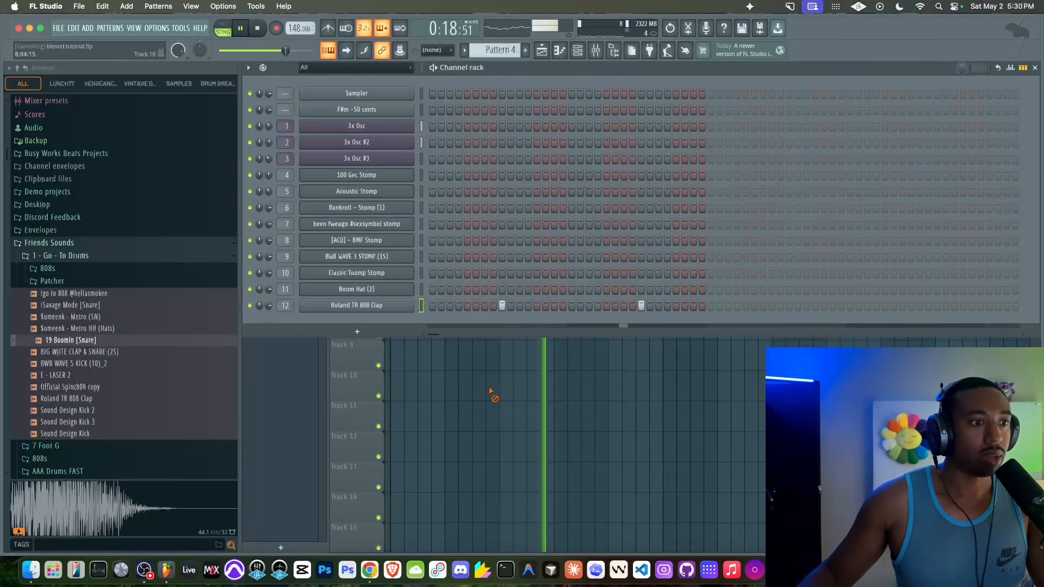
key(F6)
key(space)
click(369, 570)
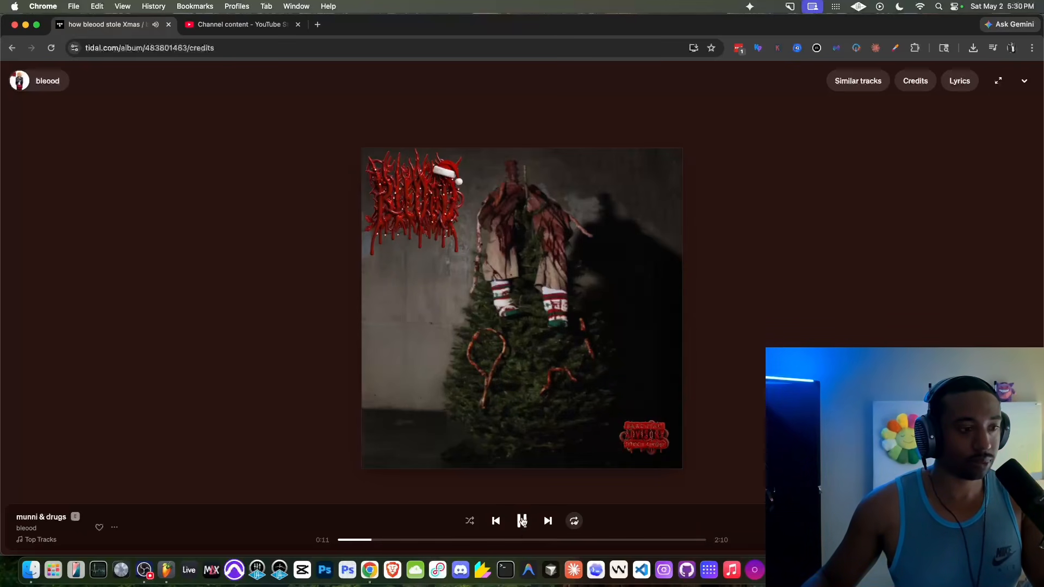
click(166, 570)
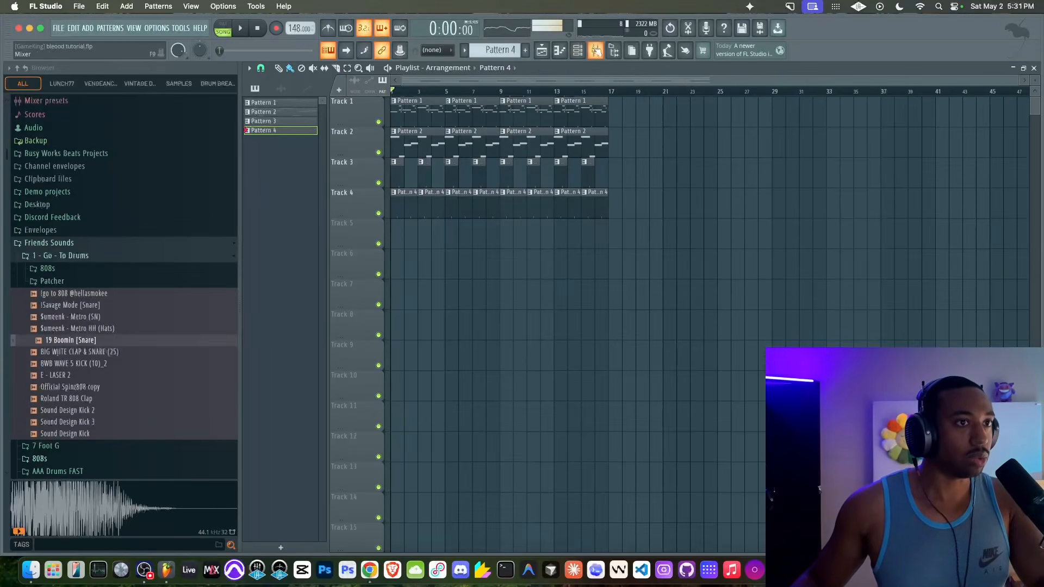
- Reprogram the Acoustic Stomp in Pattern 3 with hits on steps 13, 19 and 25, checking the rhythm against playback
click(577, 50)
scroll(505, 50, up, 1)
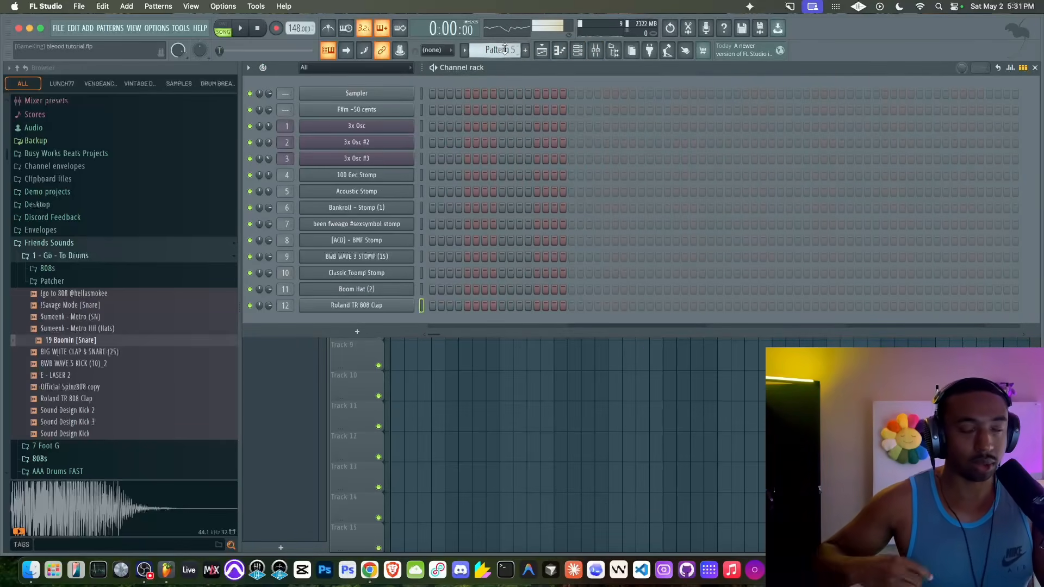
key(space)
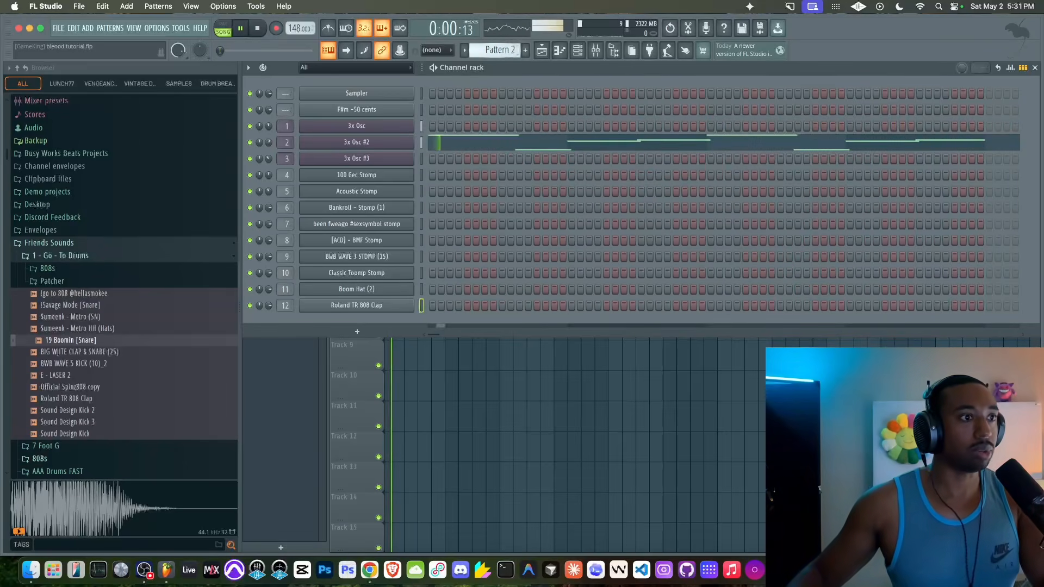
key(space)
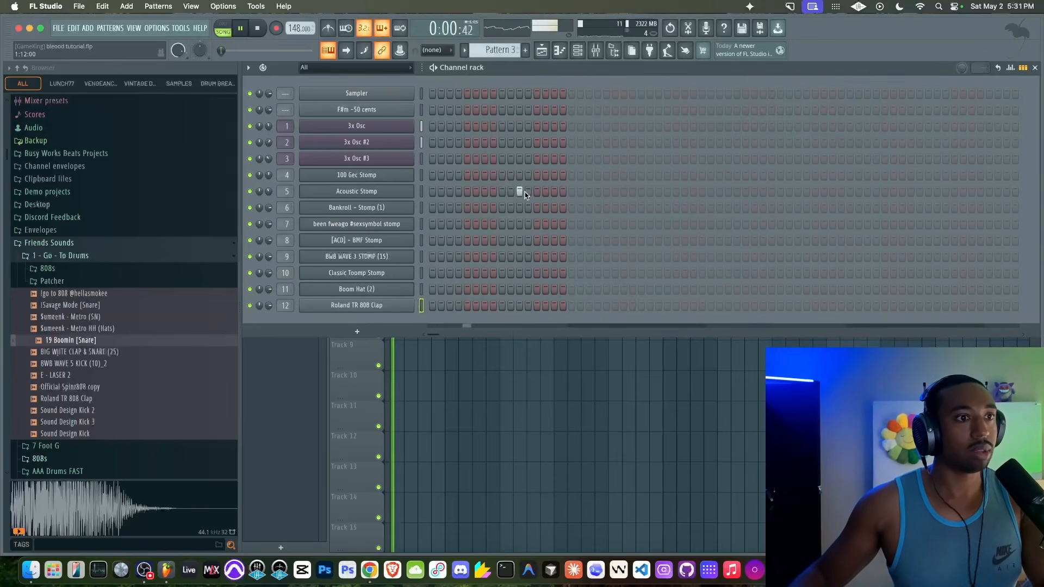
click(545, 191)
click(537, 191)
key(space)
click(545, 192)
click(589, 191)
click(641, 191)
key(space)
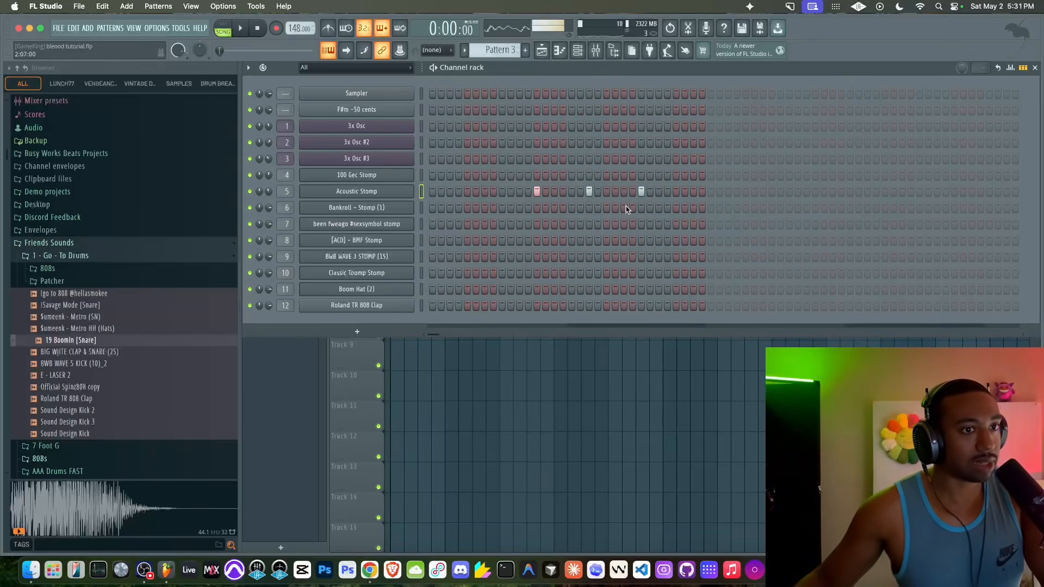
- Play the arrangement with the reworked stomp, compare it with munni & drugs in Chrome, and return to FL Studio
key(space)
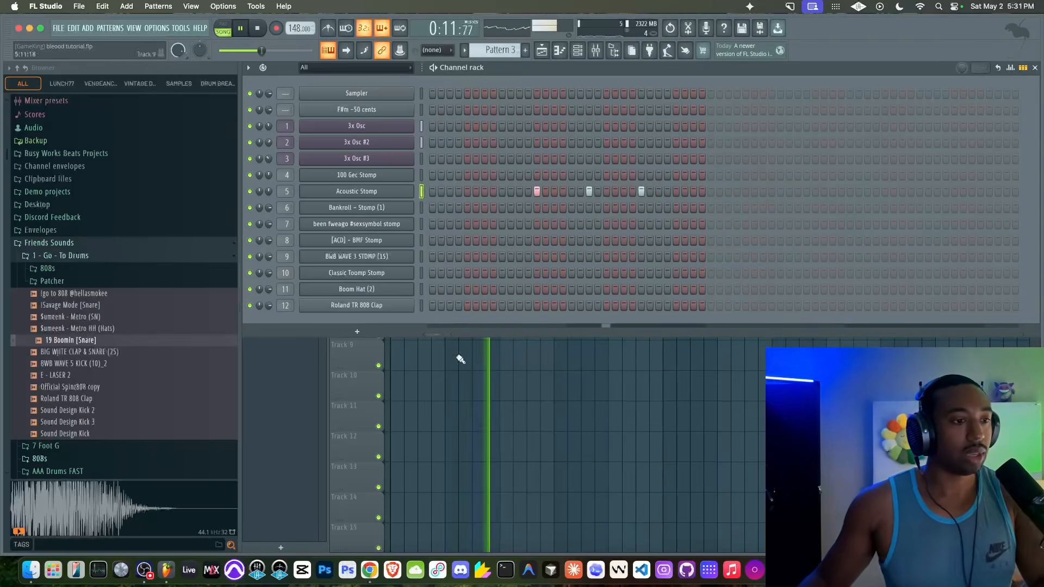
click(369, 569)
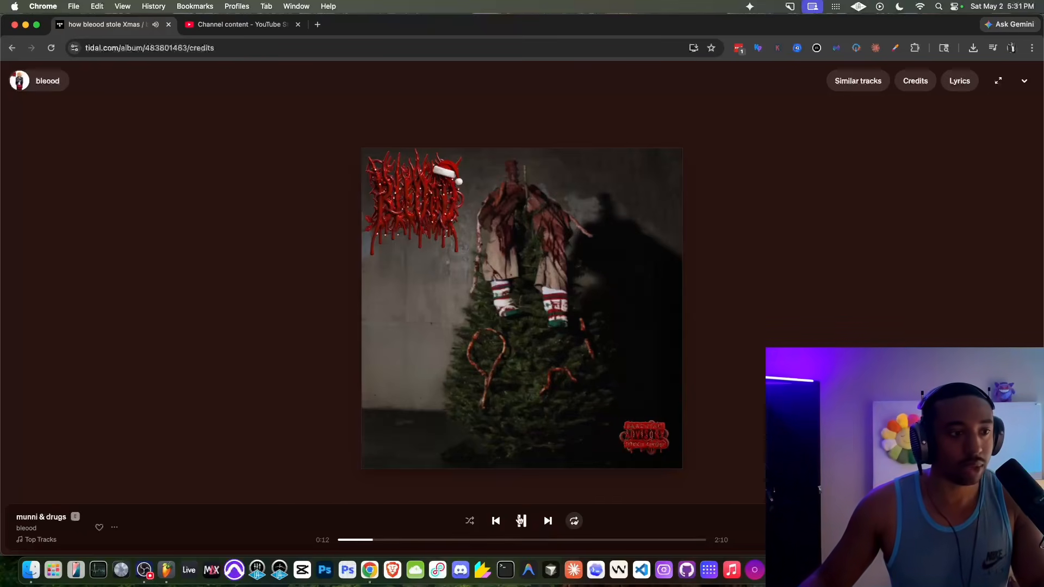
click(166, 570)
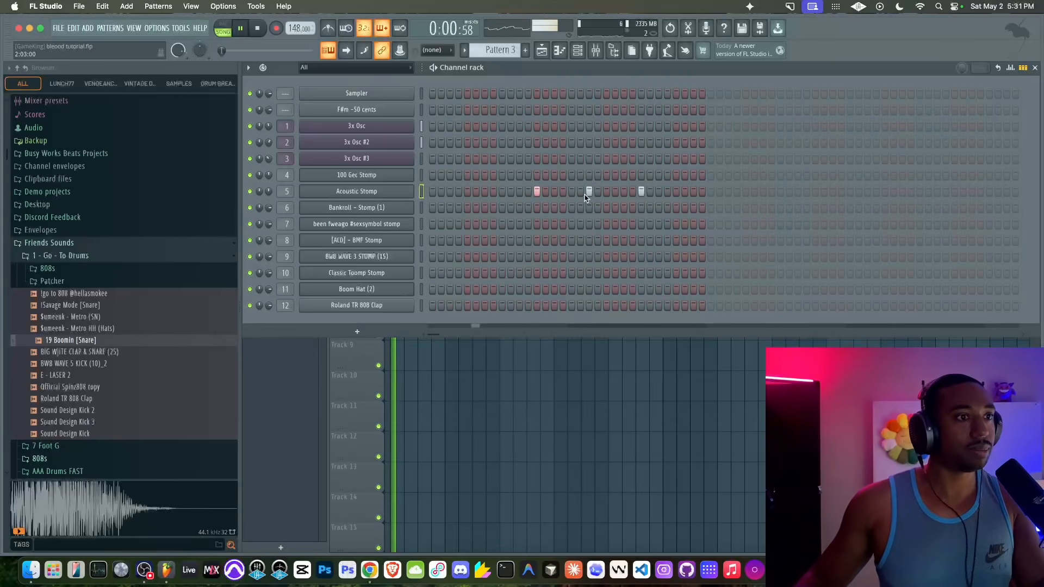
- Add Acoustic Stomp hits on steps 1 and 31 of Pattern 3 and remove the hit on step 25 during playback
click(432, 192)
key(space)
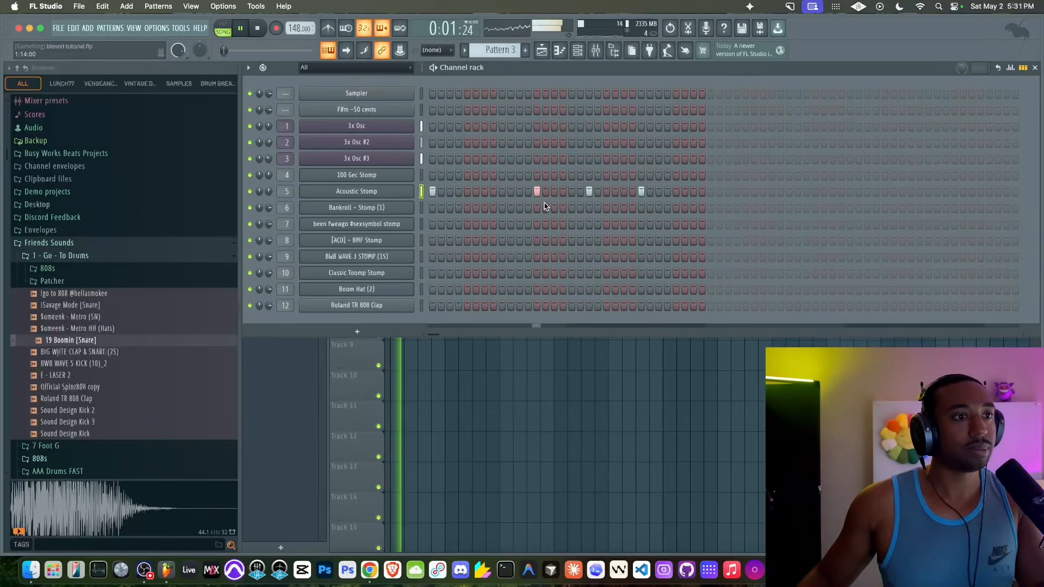
click(641, 192)
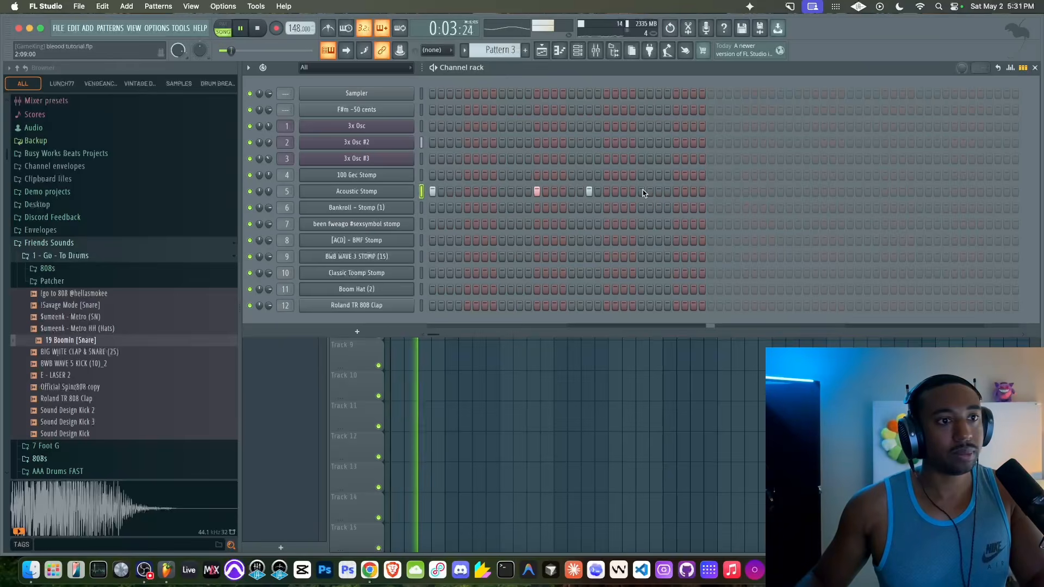
click(694, 192)
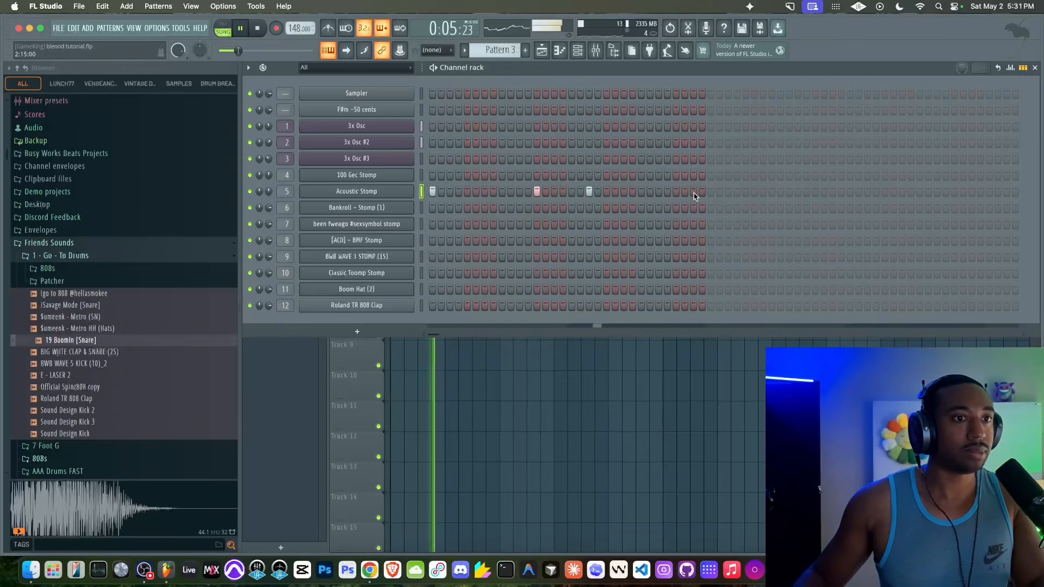
key(space)
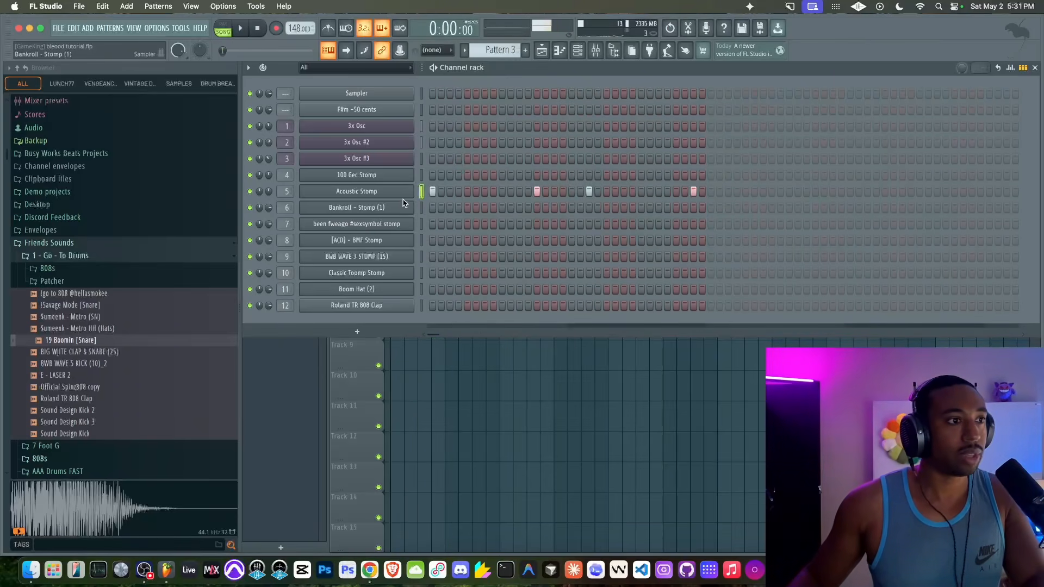
- Audition the other stomp channels, including 100 Gec Stomp, been fweago #sexsymbol stomp, [ACD] - BMF Stomp and Classic Toomp Stomp
key(z)
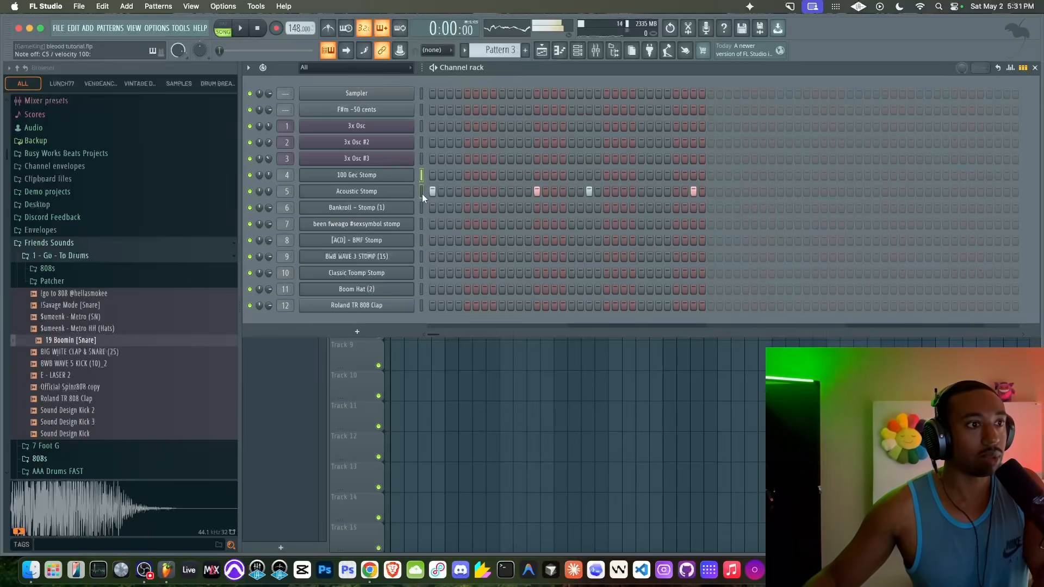
click(421, 224)
key(z)
click(420, 240)
key(z)
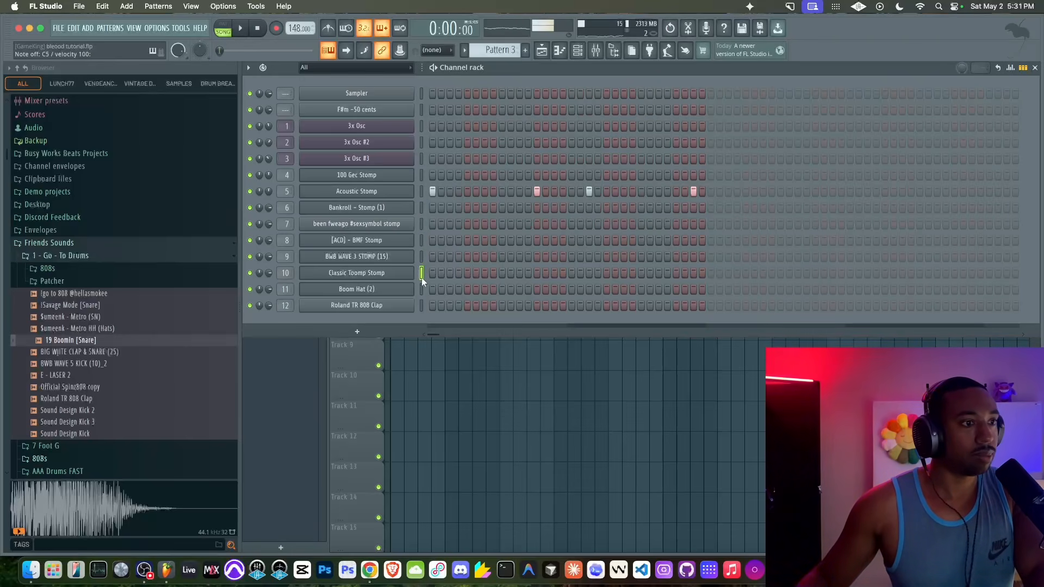
- Try the Acoustic Stomp hits on Classic Toomp Stomp during playback, clearing the copy misplaced on Boom Hat (2)
key(space)
click(422, 192)
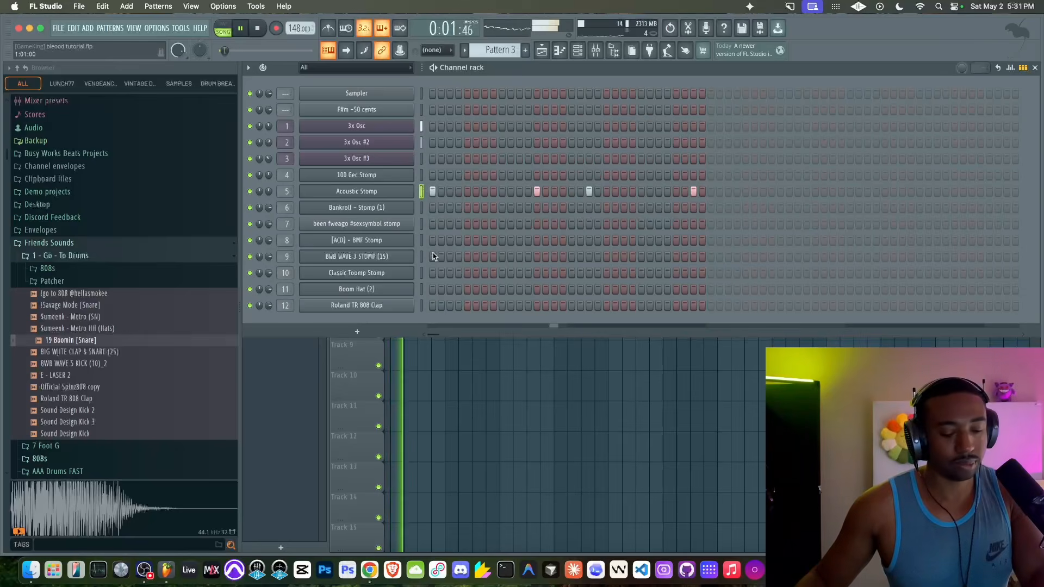
click(421, 290)
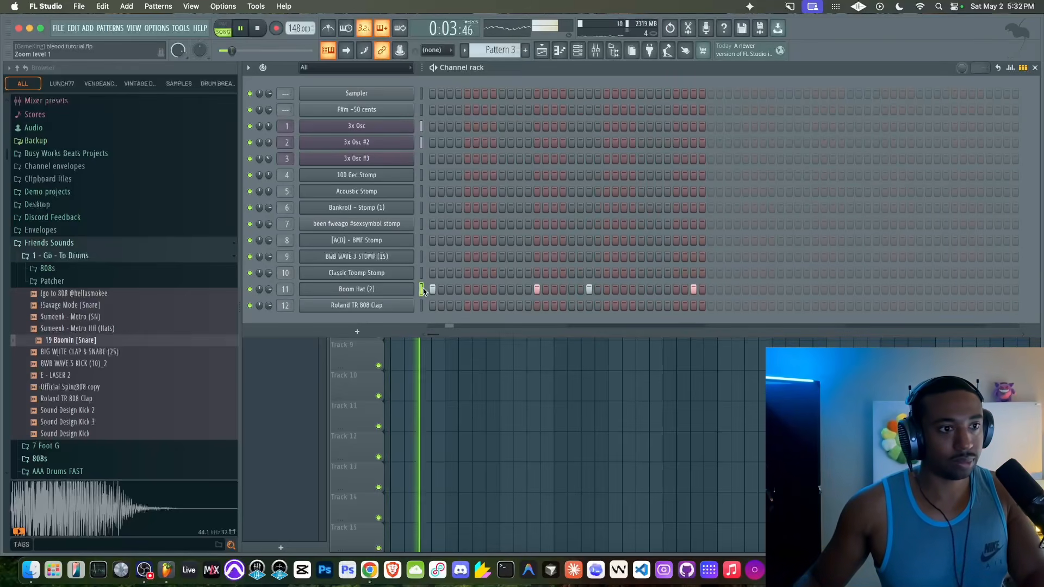
click(421, 273)
key(super+v)
right_click(433, 290)
right_click(538, 290)
right_click(589, 289)
right_click(694, 290)
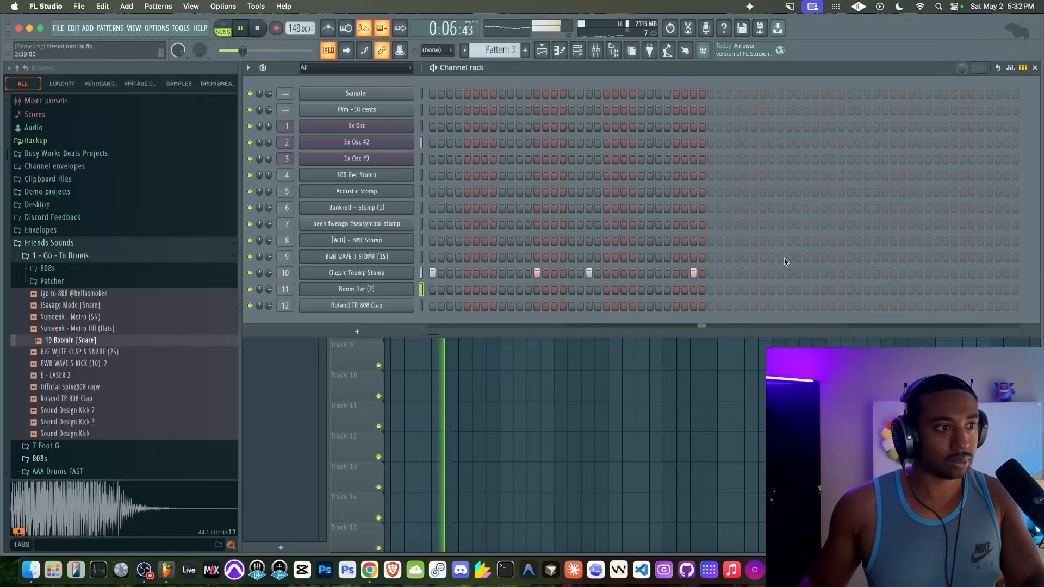
- Move the stomp hits from Classic Toomp Stomp back to Acoustic Stomp
click(426, 272)
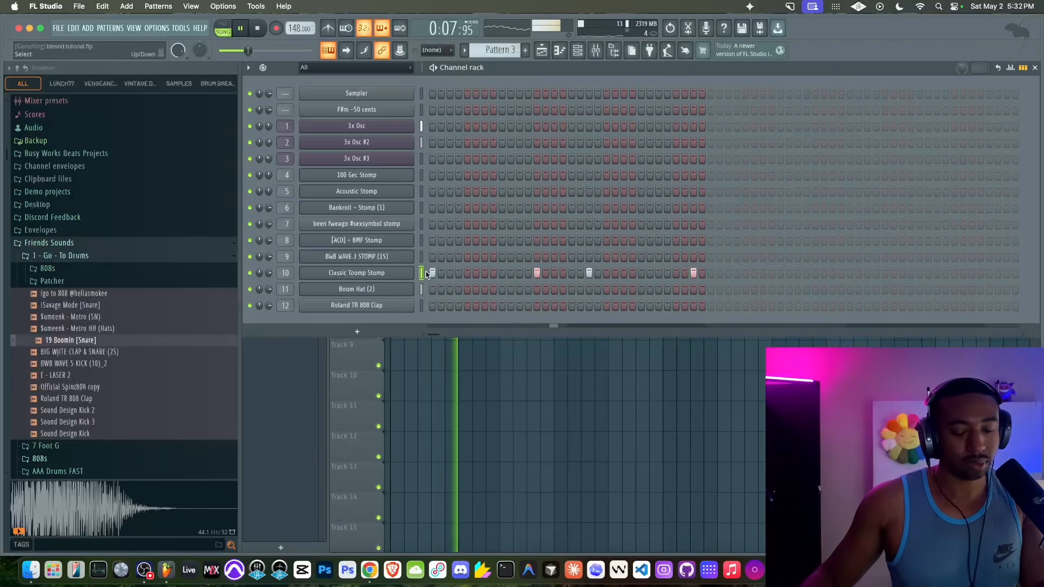
key(super+x)
click(422, 192)
key(super+v)
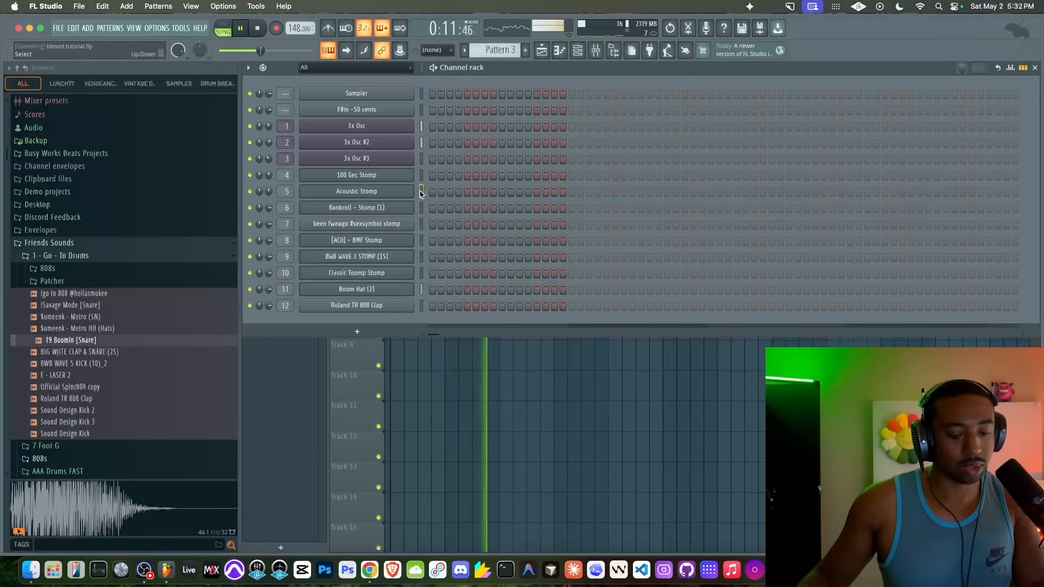
- Load BWB WAVE 5 KICK (10)_2 into a new channel, paste the stomp hits onto it and lower its volume
right_click(84, 363)
click(121, 326)
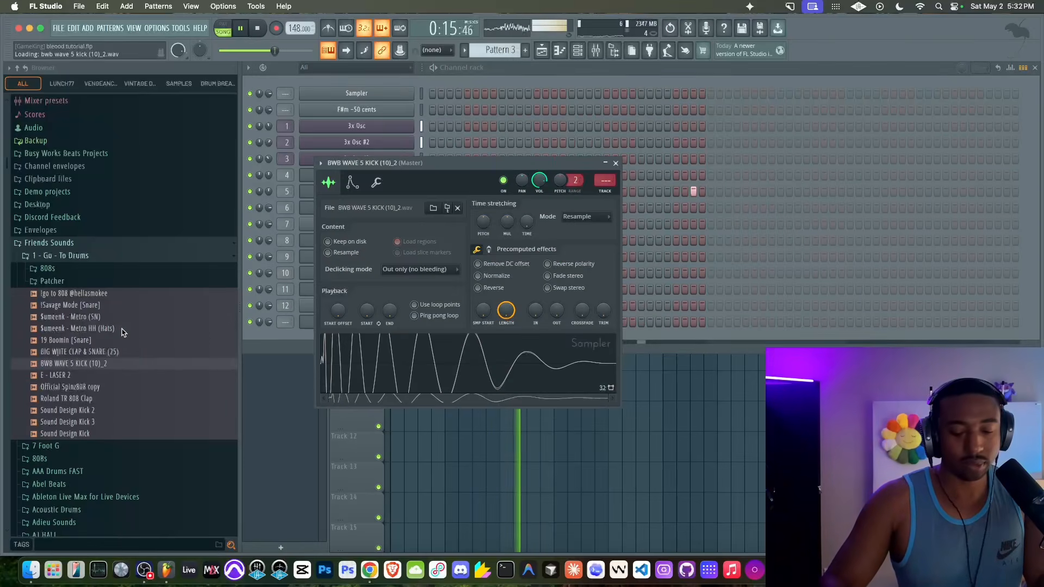
key(F9)
click(269, 328)
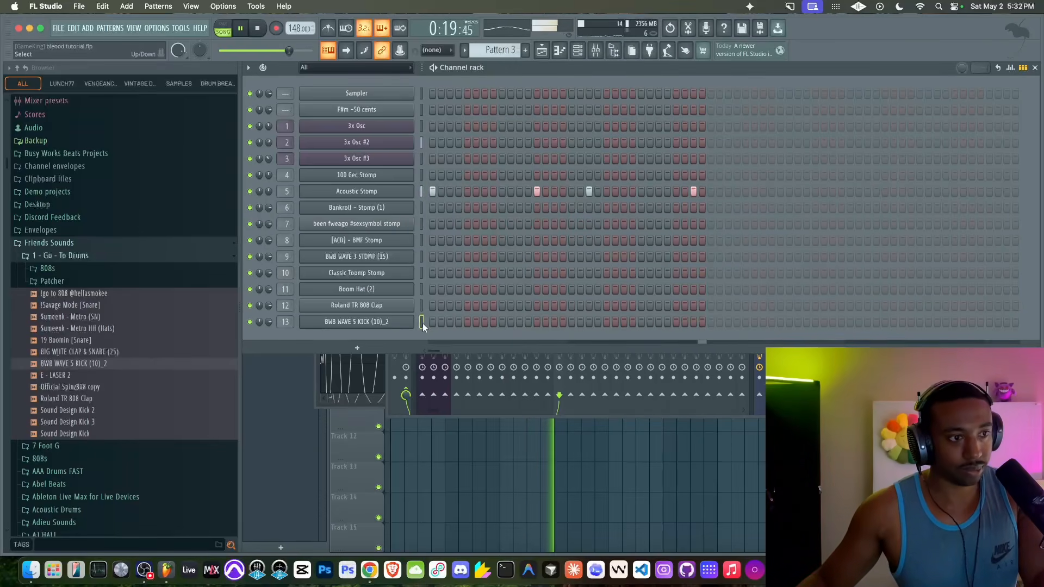
key(super+v)
drag(270, 321, 269, 331)
- Stop playback, listen to munni & drugs in Chrome as a reference for the drums, and return to FL Studio
key(space)
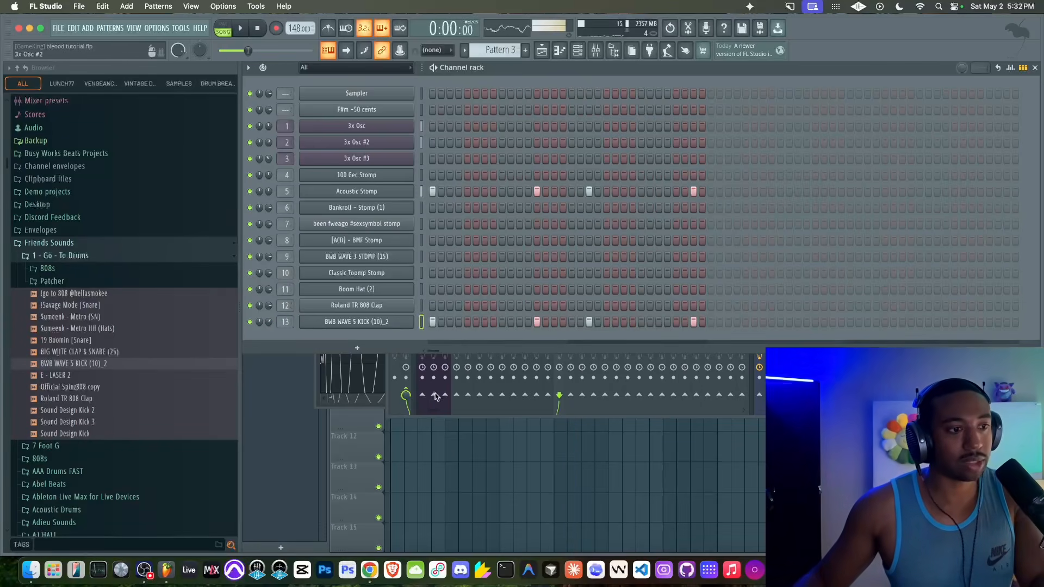
key(super+Tab)
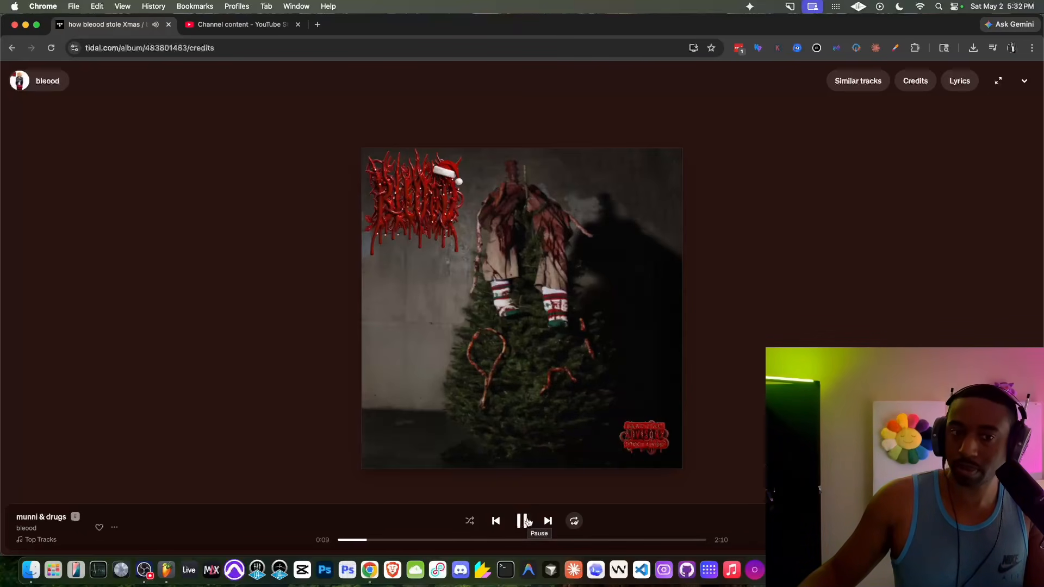
click(166, 570)
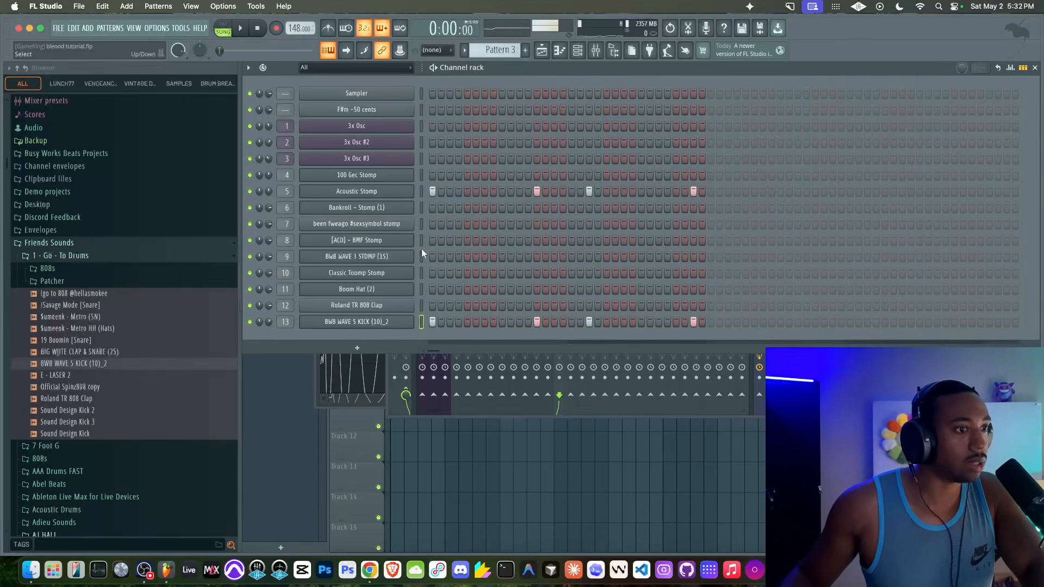
- Place Boom Hat (2) hits on steps 1, 7, 9, 10, 11, 13, 15 and 17 of Pattern 3 during song playback
click(422, 288)
key(space)
click(432, 288)
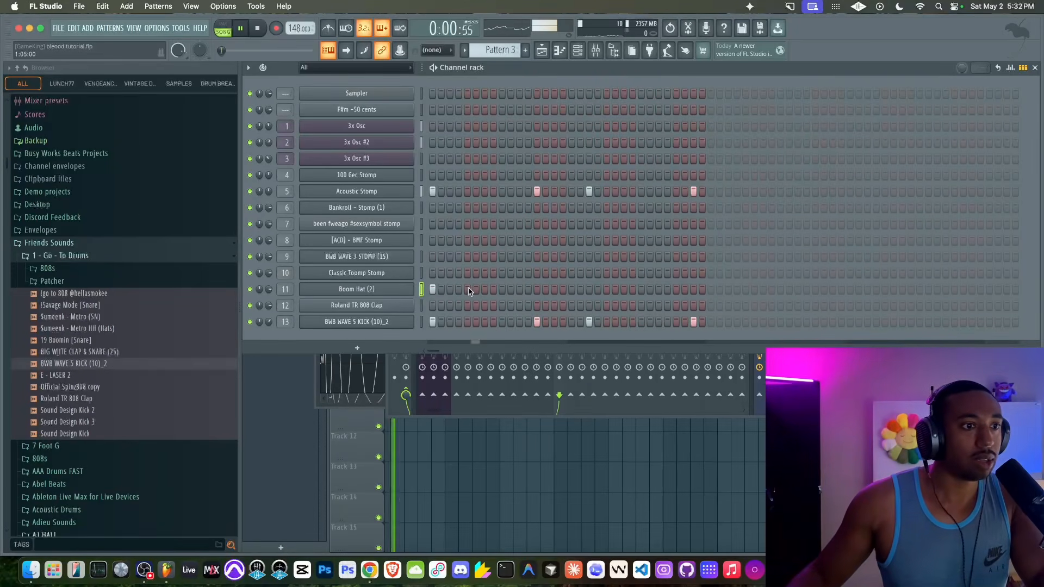
click(485, 289)
click(511, 289)
click(502, 289)
click(520, 288)
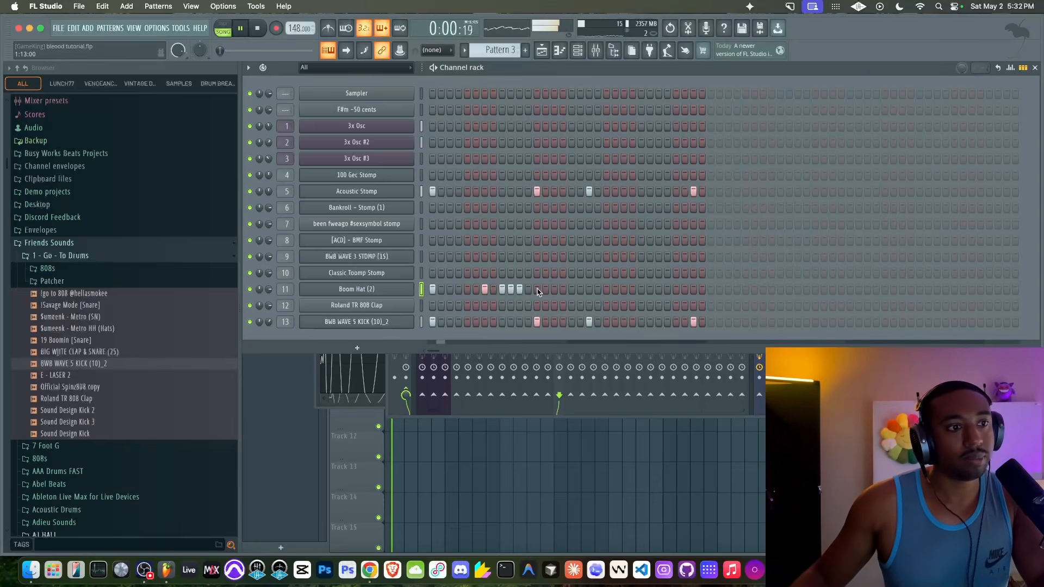
click(554, 289)
click(572, 289)
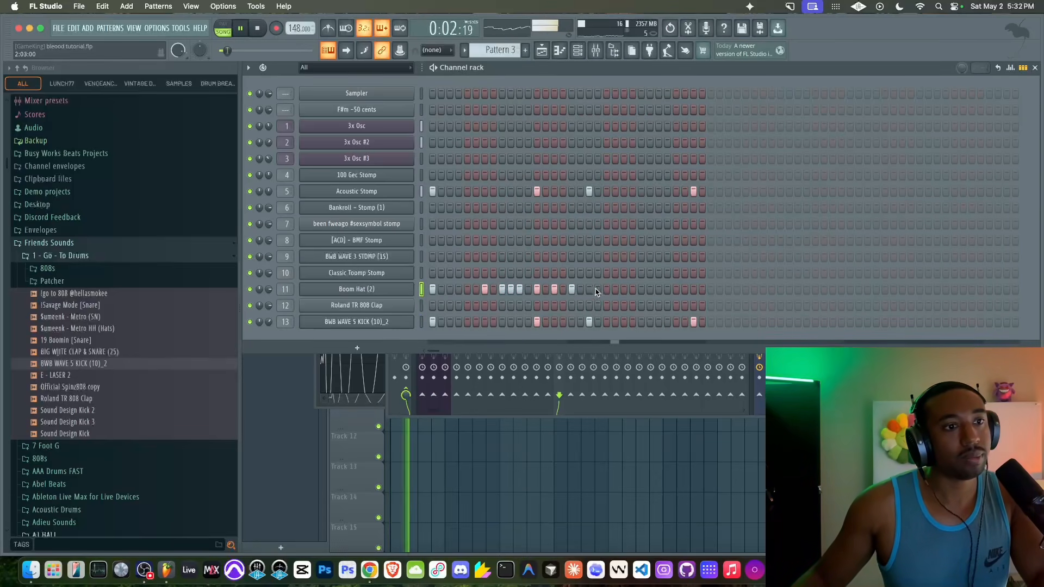
- Extend the Boom Hat (2) rhythm in Pattern 3 with hits on steps 23 through 27, 29 and 31
click(624, 289)
click(632, 289)
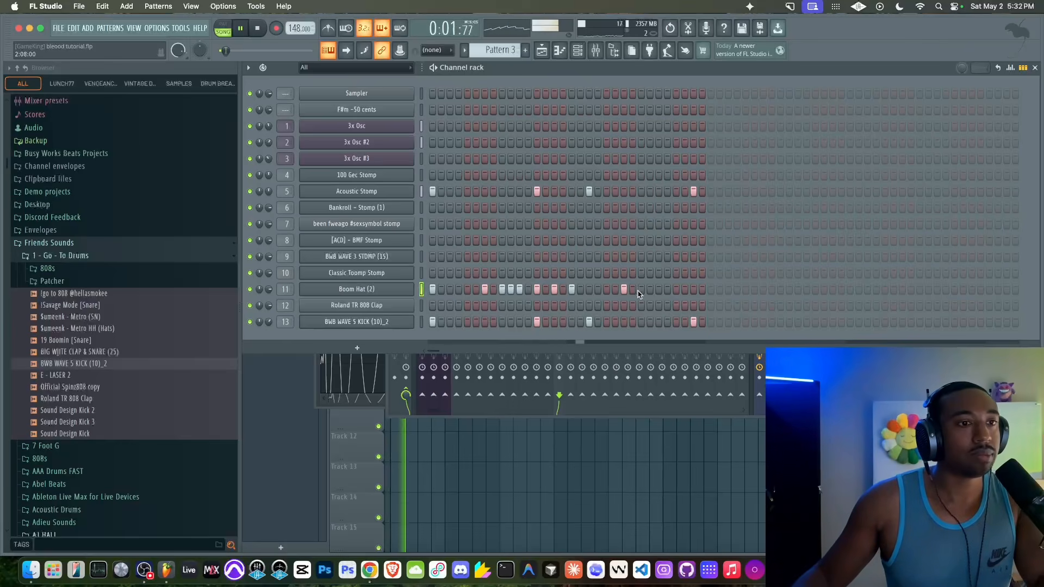
click(641, 289)
click(658, 291)
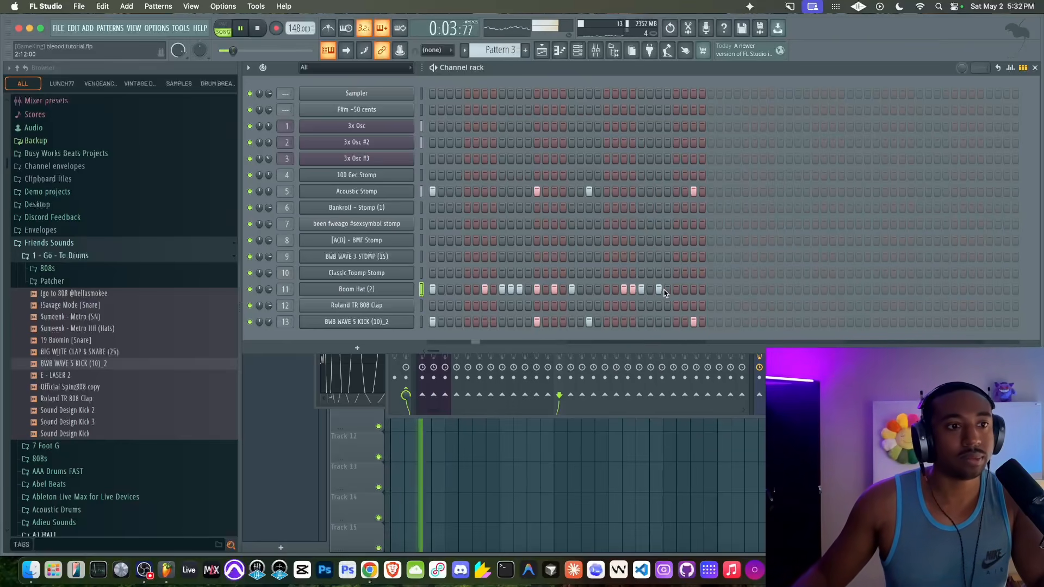
click(650, 290)
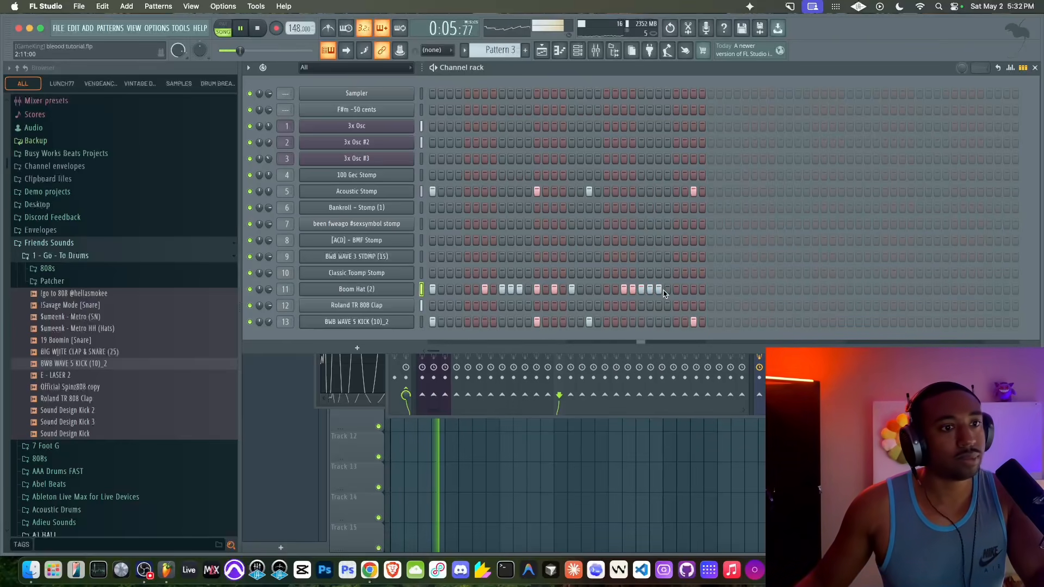
click(676, 290)
click(694, 291)
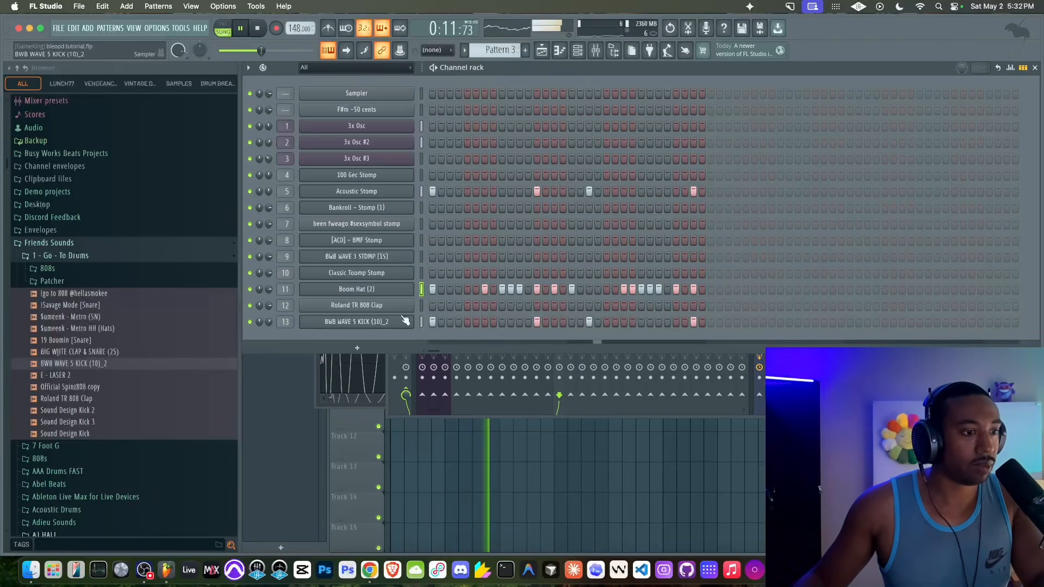
- Check the arrangement in the playlist, stop playback, listen to munni & drugs in Chrome again, and return to FL Studio
click(432, 461)
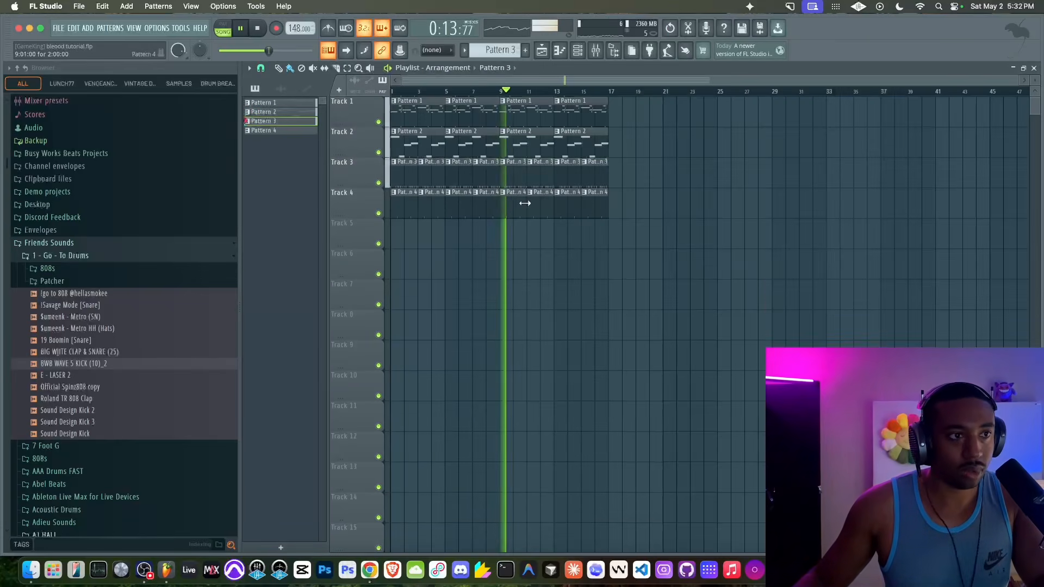
key(space)
click(369, 570)
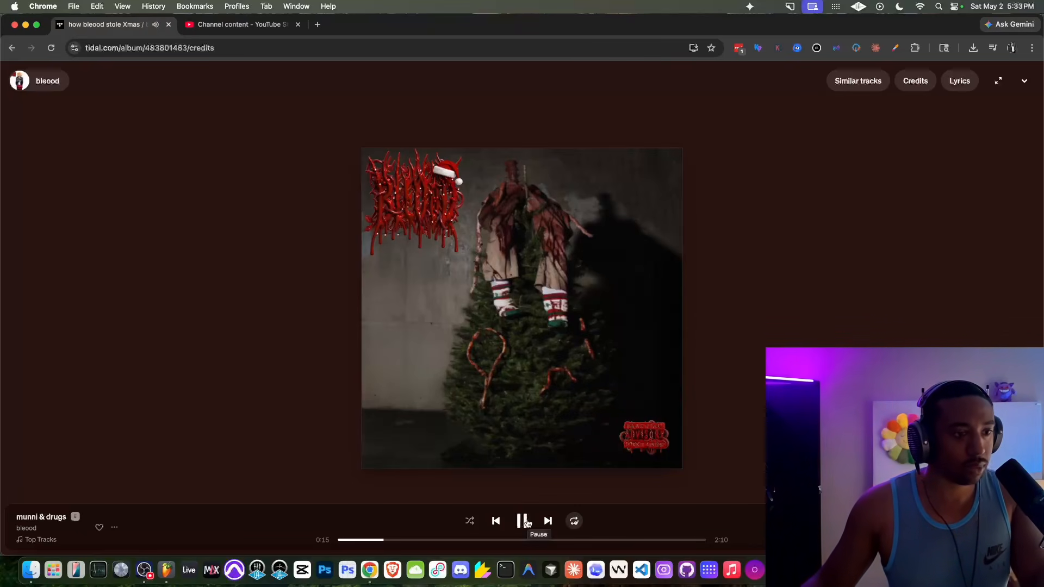
click(166, 569)
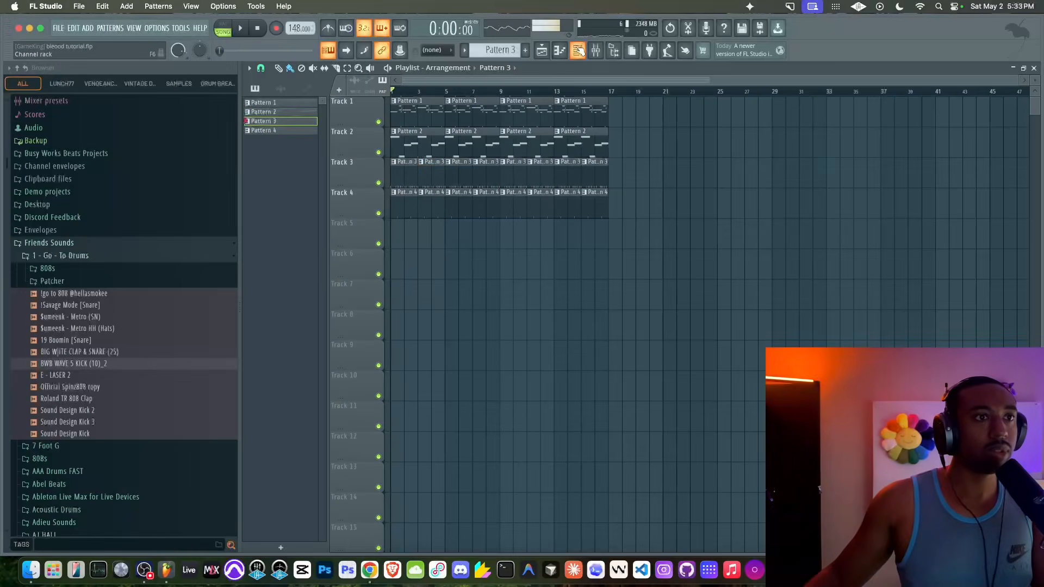
- Select the empty Pattern 5 and record a short three-note part with 3x Osc #2 over the song
click(578, 51)
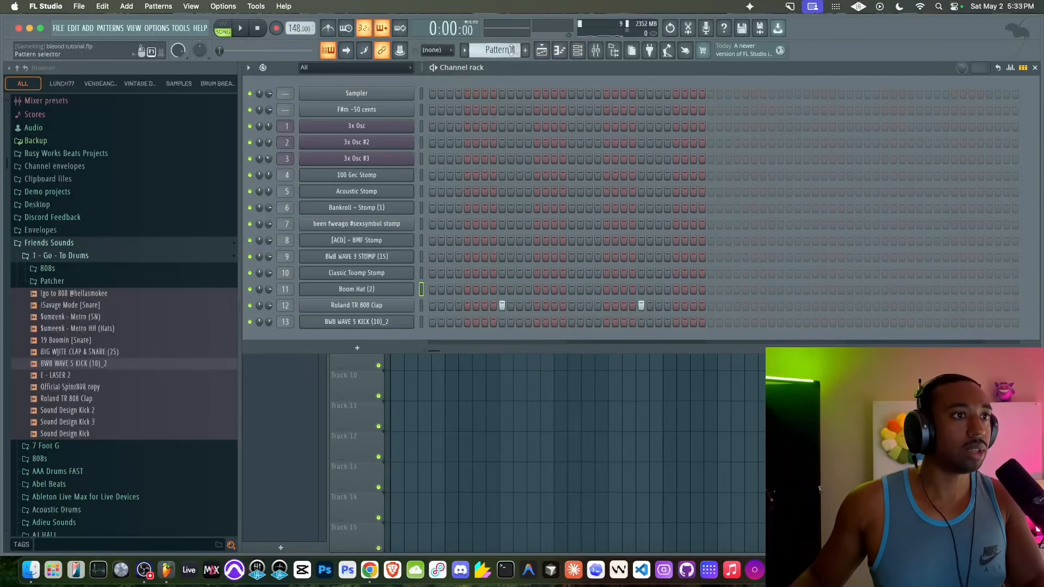
drag(512, 50, 512, 46)
click(422, 142)
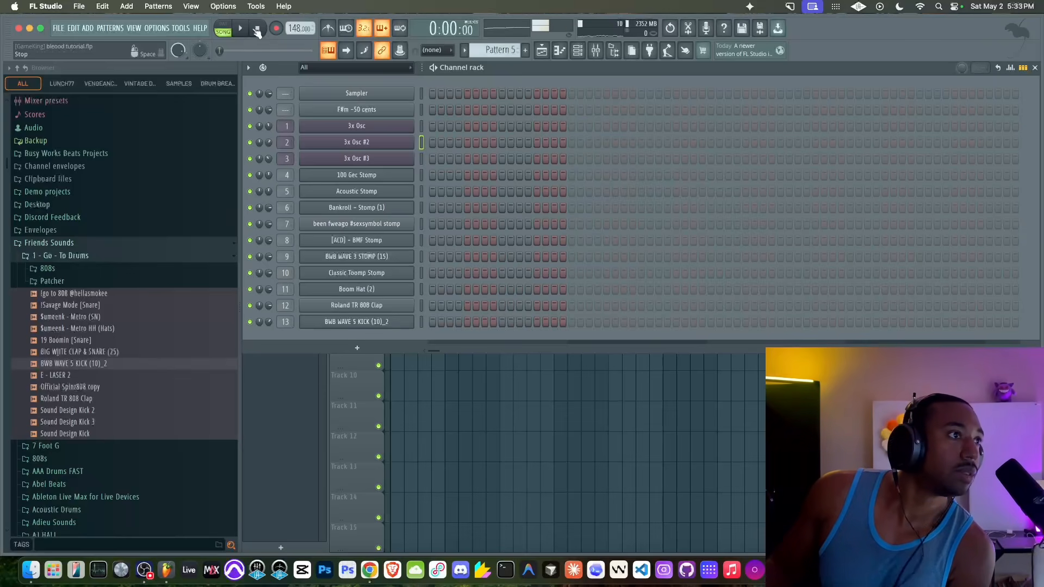
right_click(473, 414)
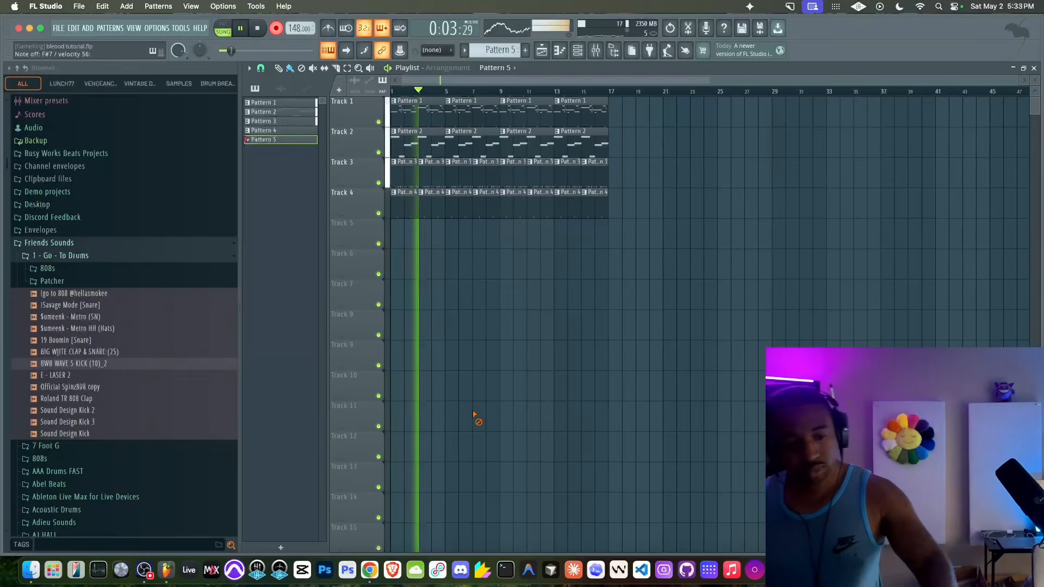
key(space)
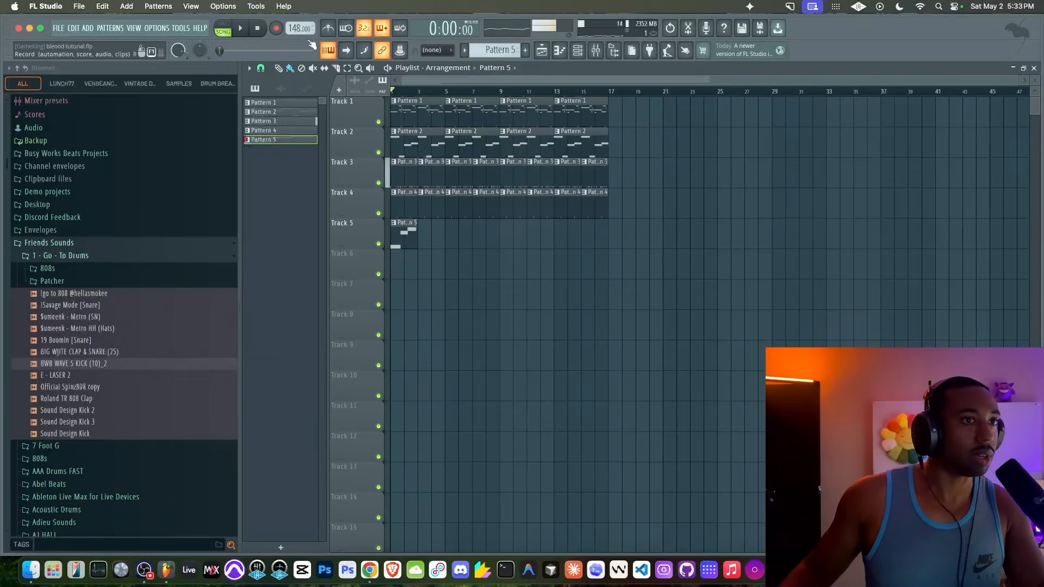
- Clone the 3x Osc #2 channel in the channel rack
click(578, 52)
right_click(395, 139)
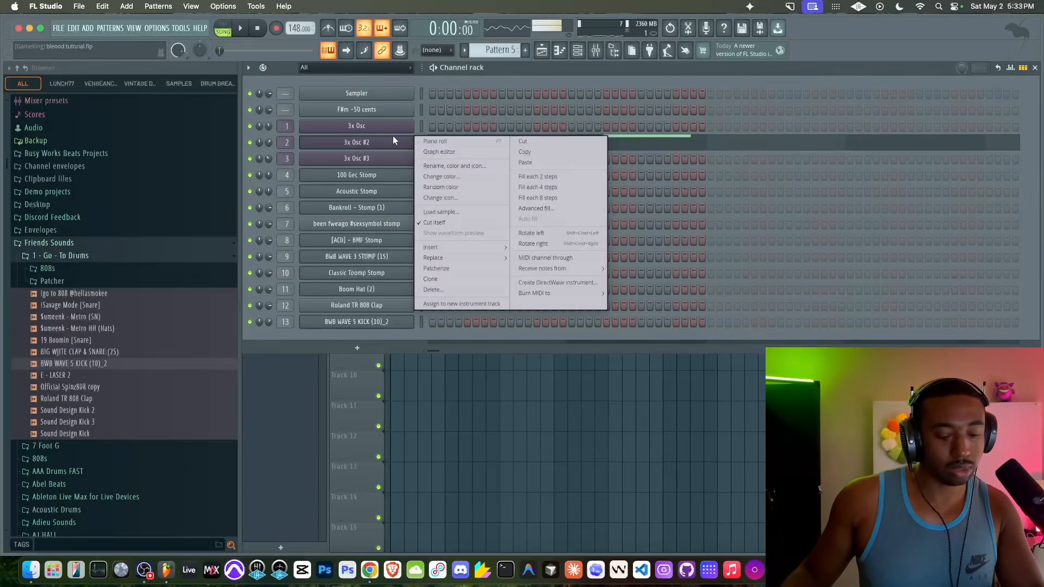
key(c)
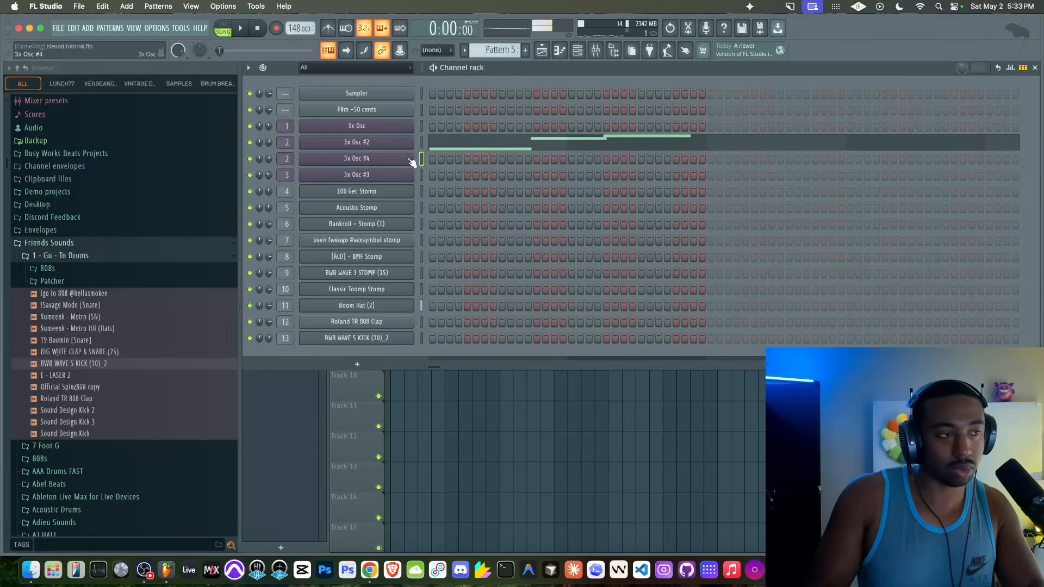
- Route the cloned 3x Osc #4 channel to free mixer track 14 and close the channel rack
key(ctrl+l)
right_click(492, 516)
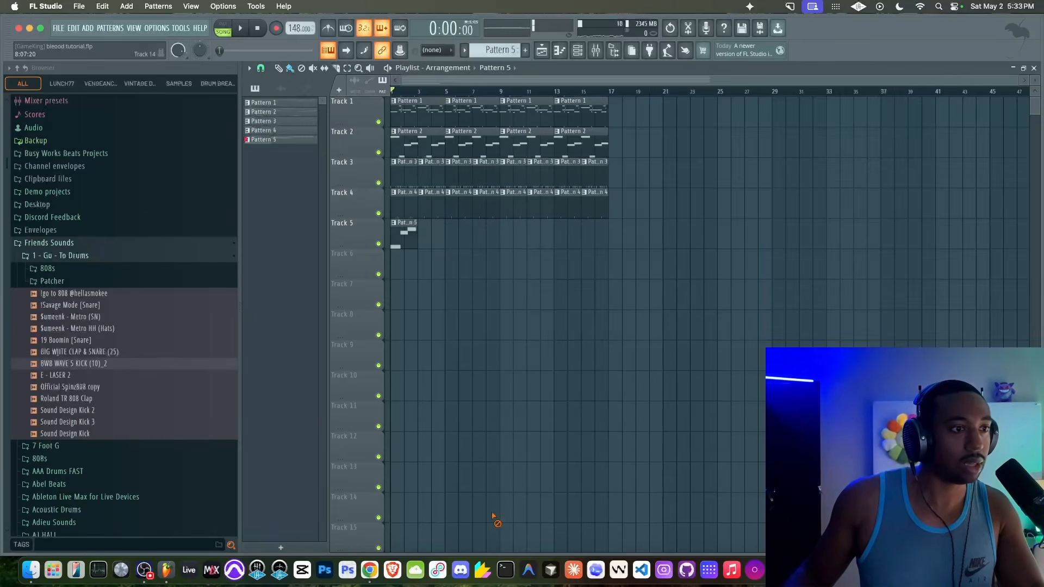
- Open the Pattern 5 clip's 3x Osc #2 notes in an enlarged piano roll and save the project
double_click(409, 243)
key(Return)
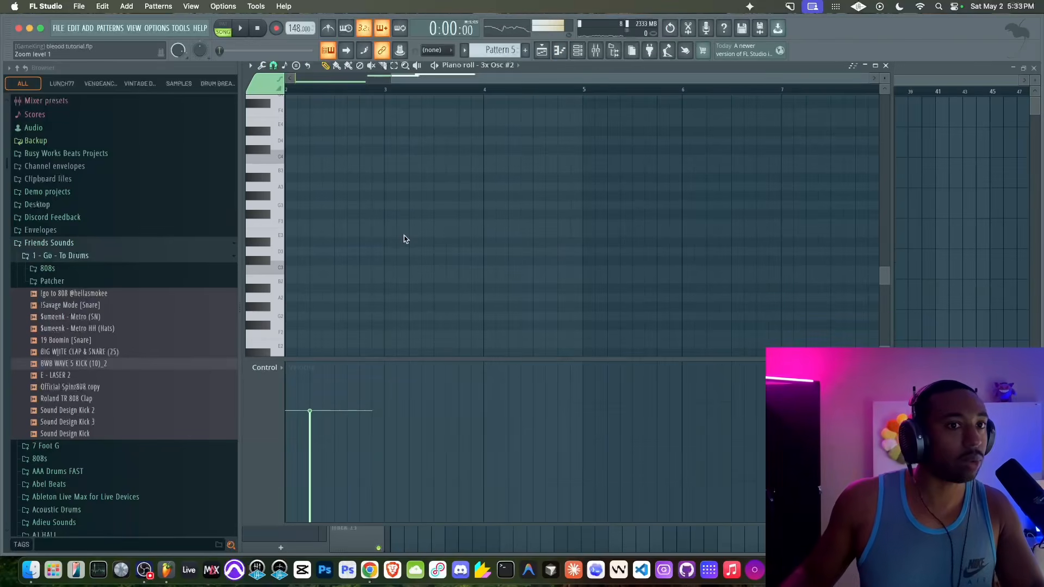
scroll(405, 236, up, 3)
scroll(405, 236, left, 2)
double_click(575, 64)
scroll(438, 150, up, 5)
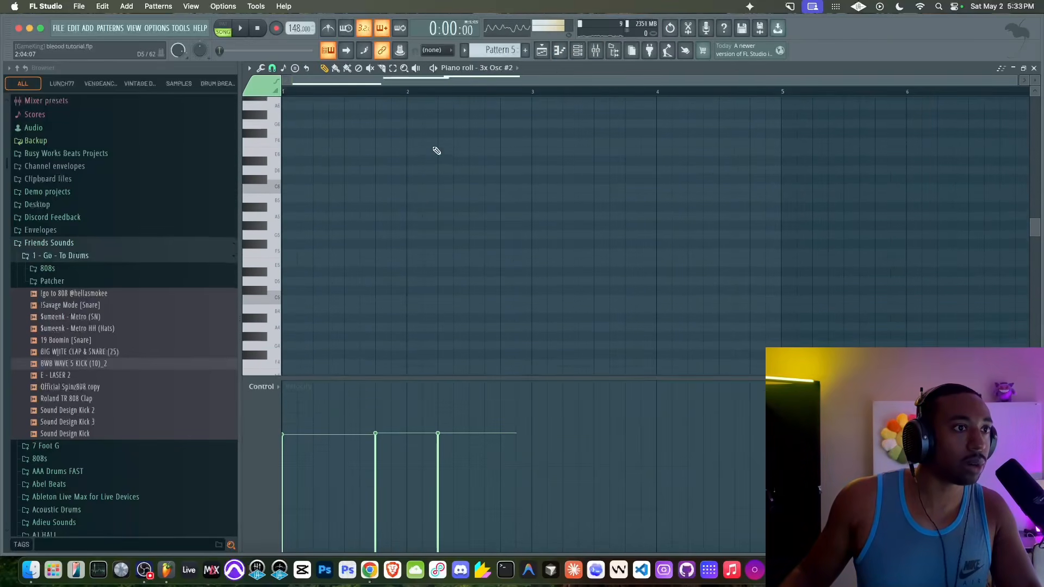
key(ctrl+s)
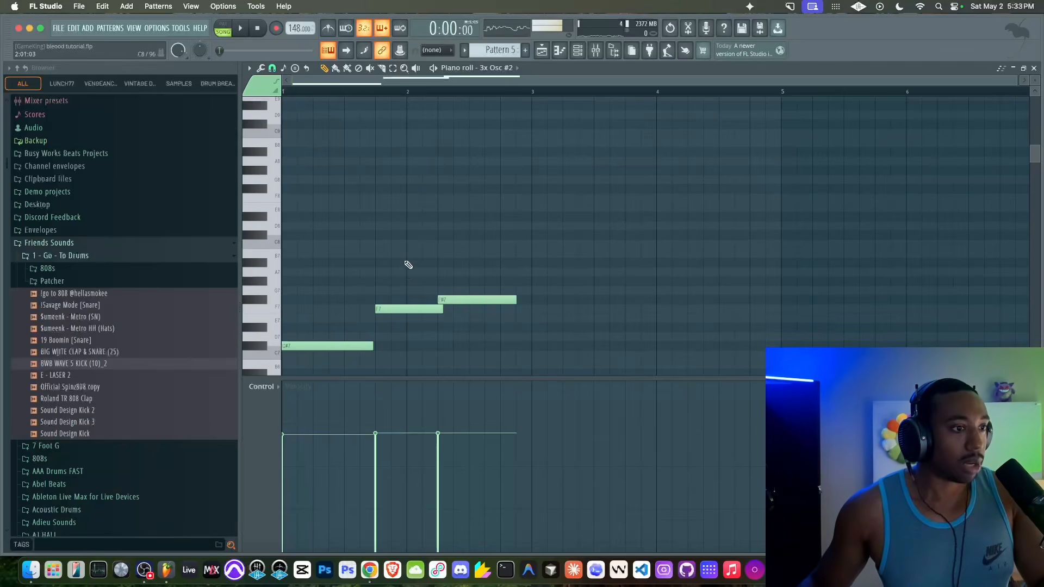
- Preview Pattern 5, lengthen its first 3x Osc #2 note slightly to reach the second note, and play the arrangement briefly
key(space)
key(space)
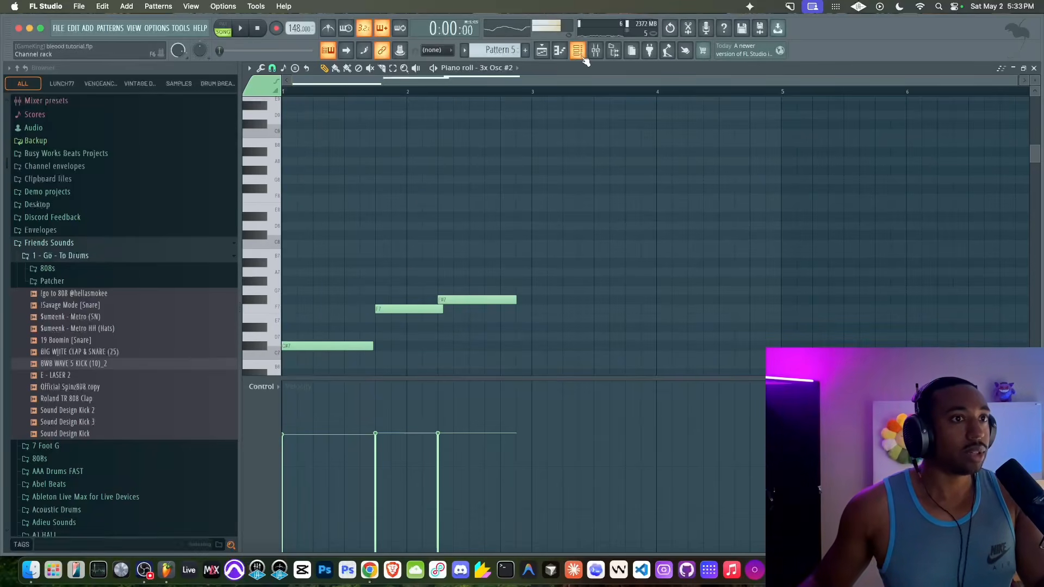
click(578, 50)
key(space)
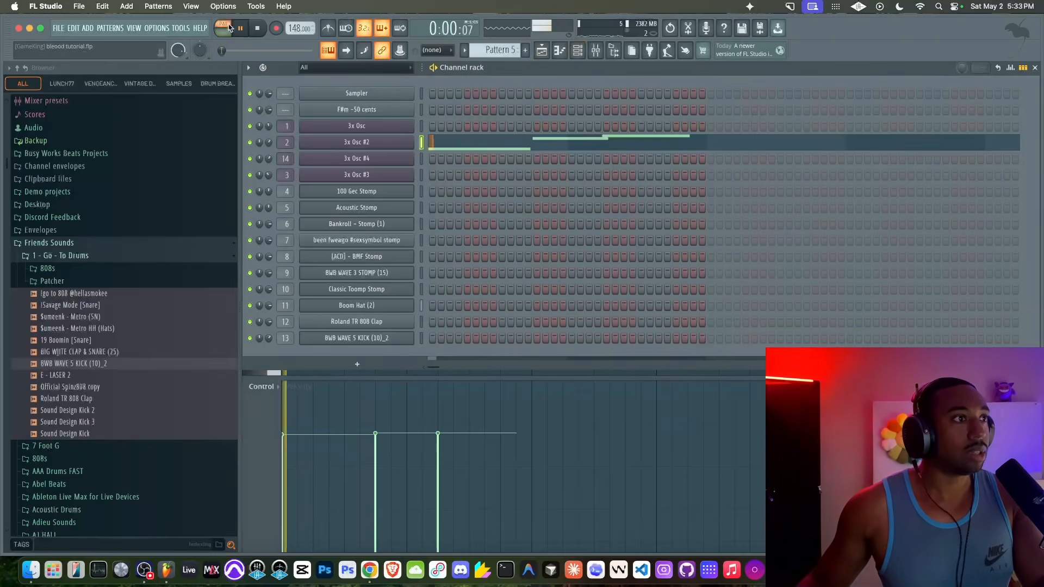
click(454, 146)
drag(373, 344, 377, 344)
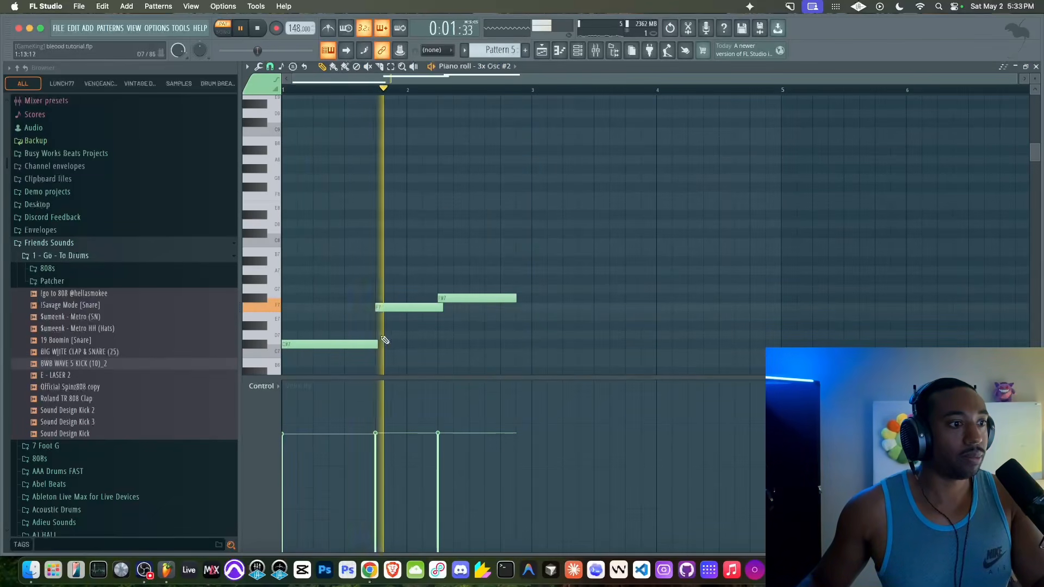
click(538, 55)
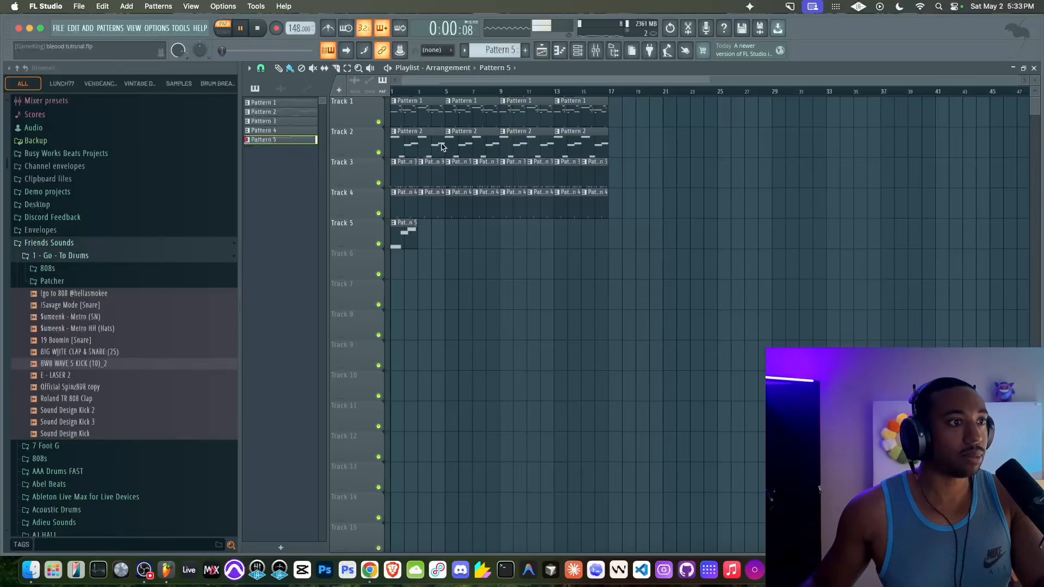
key(space)
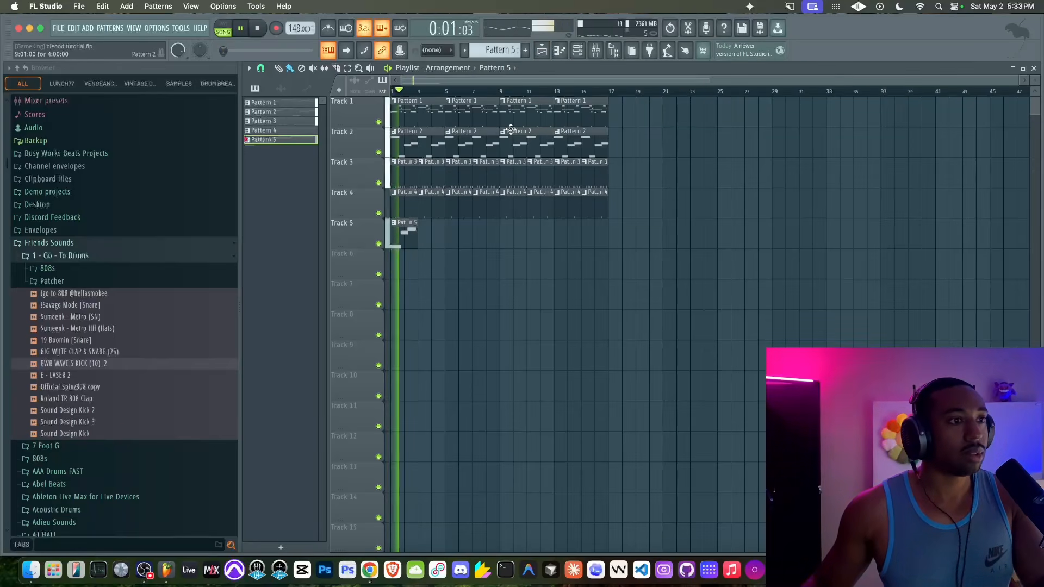
key(space)
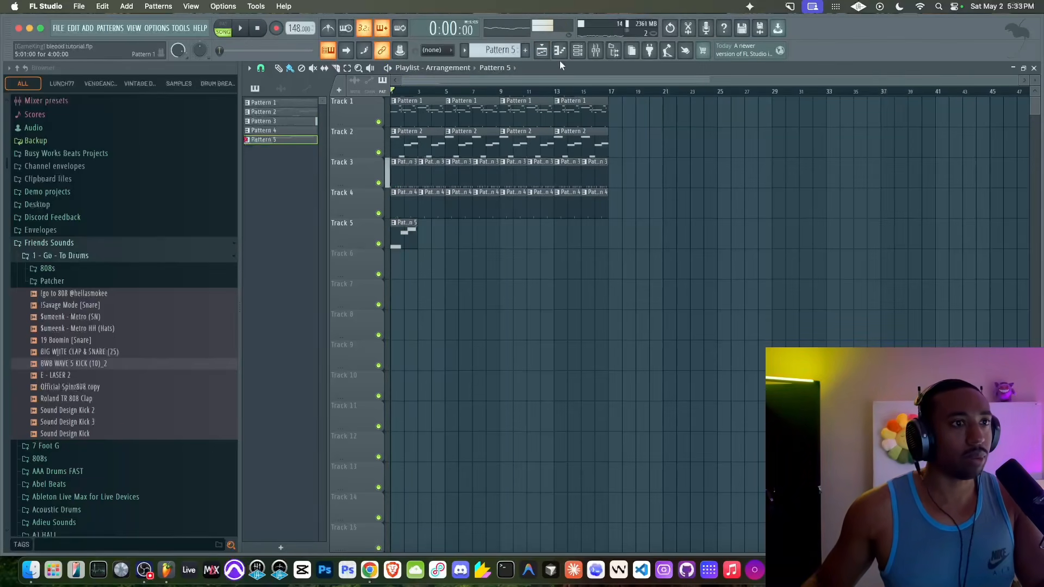
- Move the Pattern 5 notes from 3x Osc #2 to 3x Osc #4 and preview them with the song
key(F6)
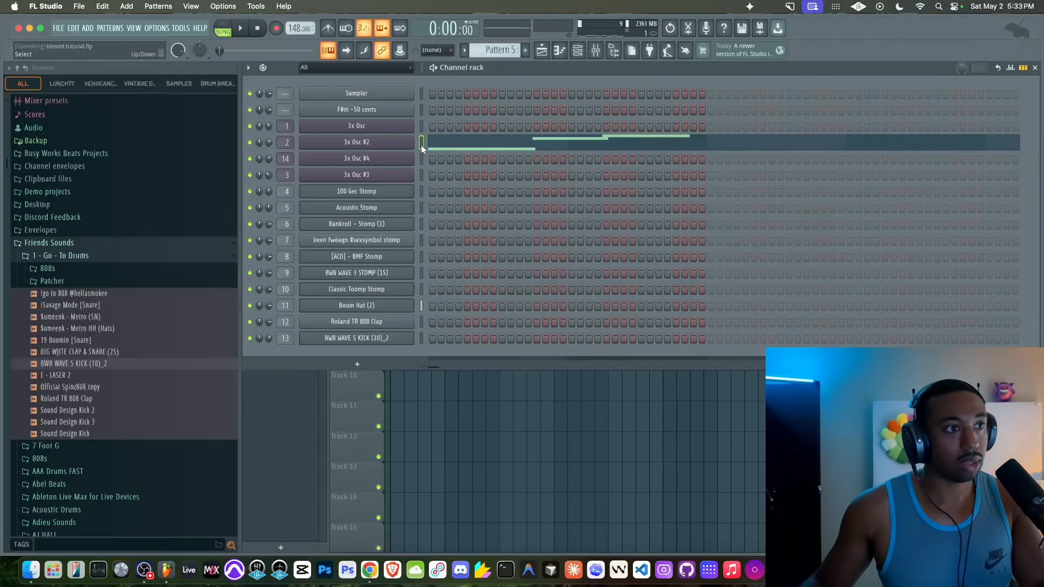
key(super+x)
click(421, 159)
key(super+v)
key(space)
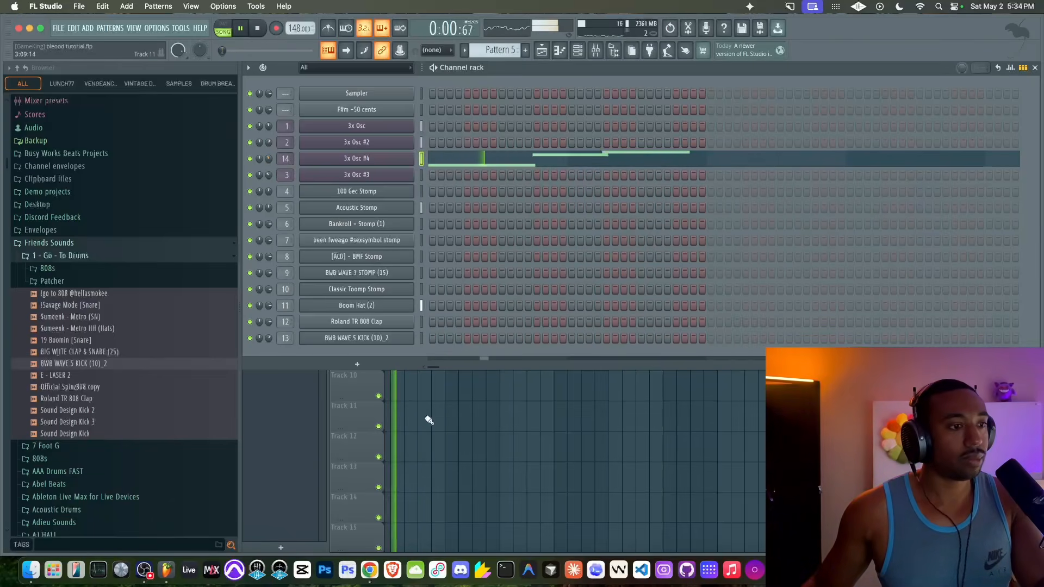
key(F6)
key(space)
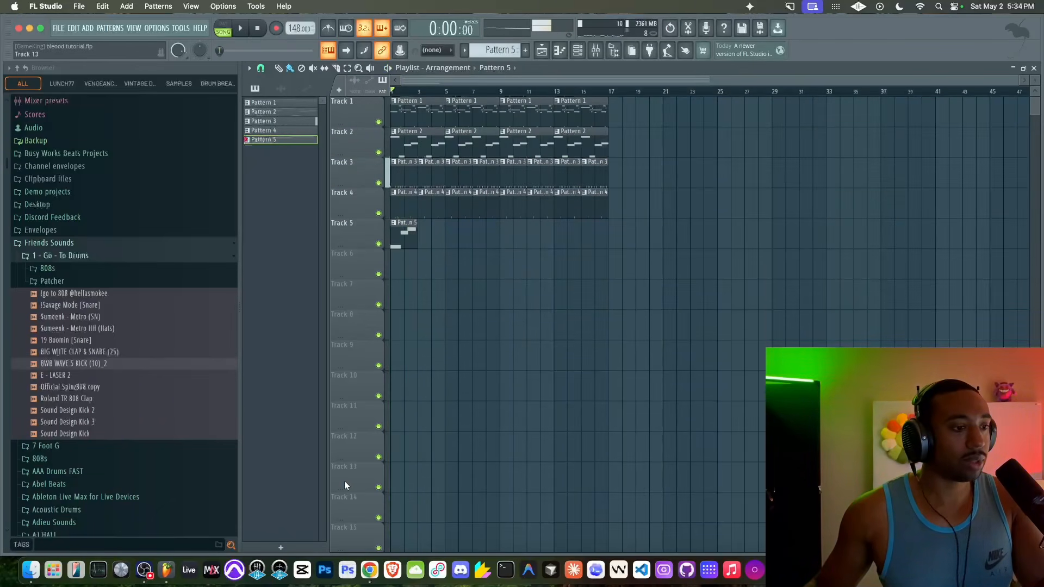
- Listen to the opening of munni & drugs in Chrome and return to FL Studio
click(369, 569)
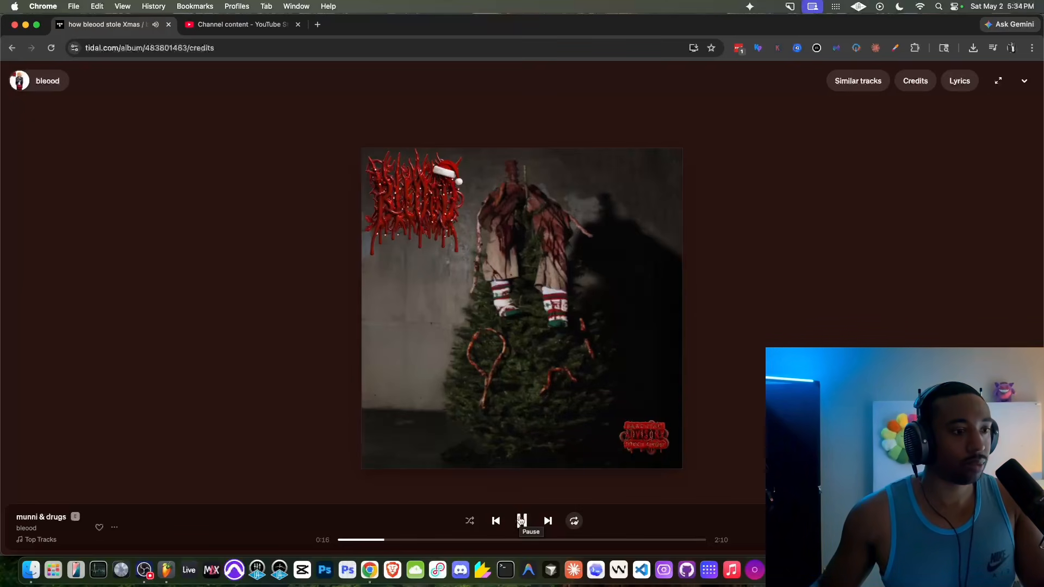
click(166, 570)
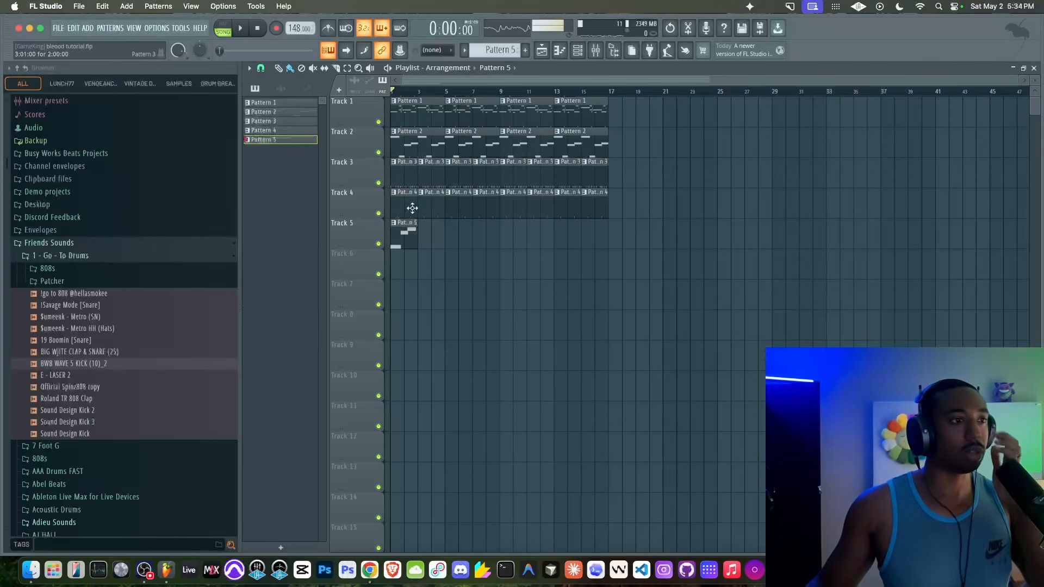
- Set oscillator 1 of 3x Osc #4 to a saw wave and its filter's Mod X to about 66% during playback
key(F6)
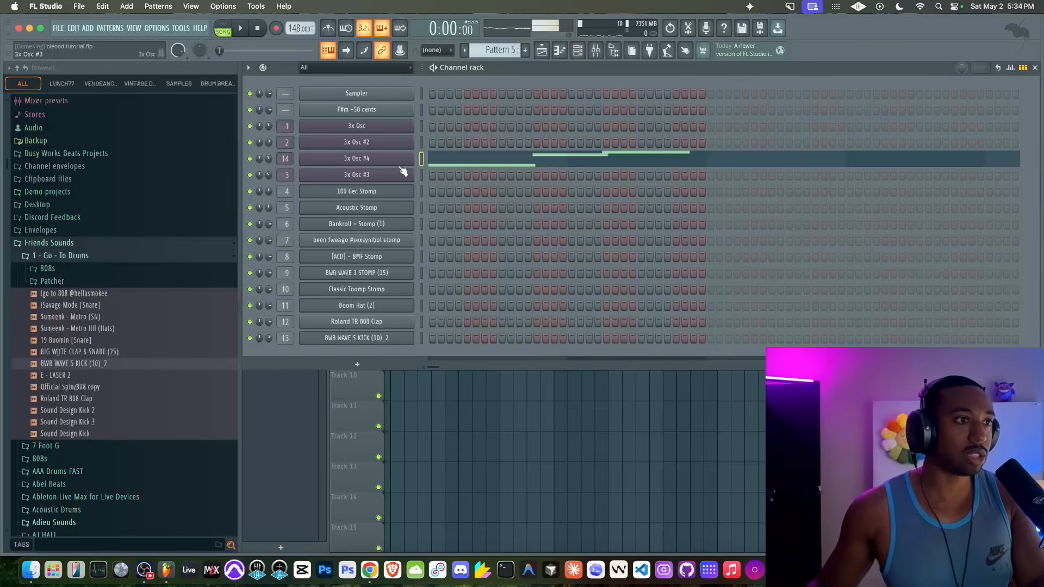
click(400, 163)
click(442, 235)
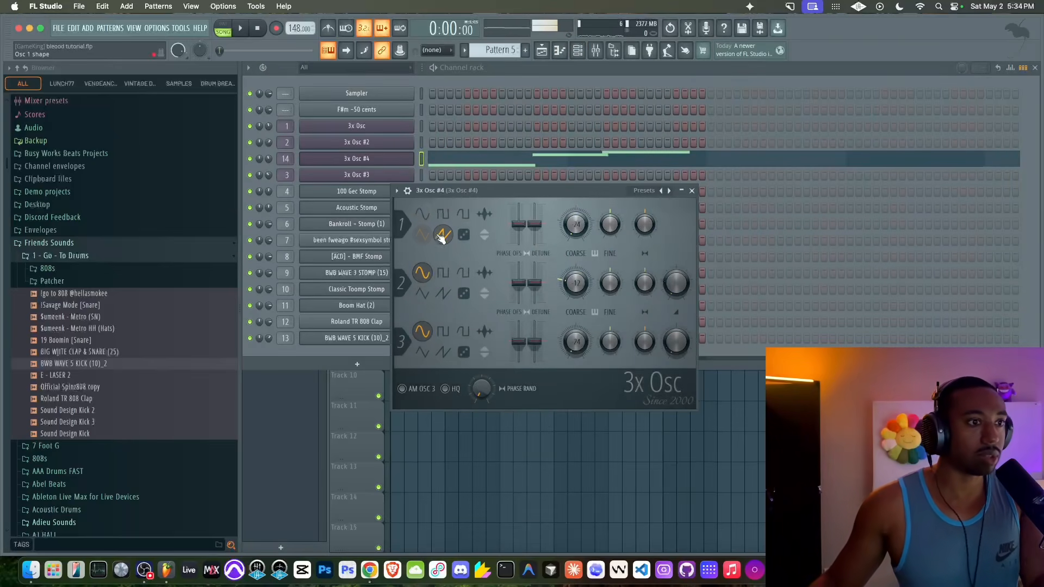
key(space)
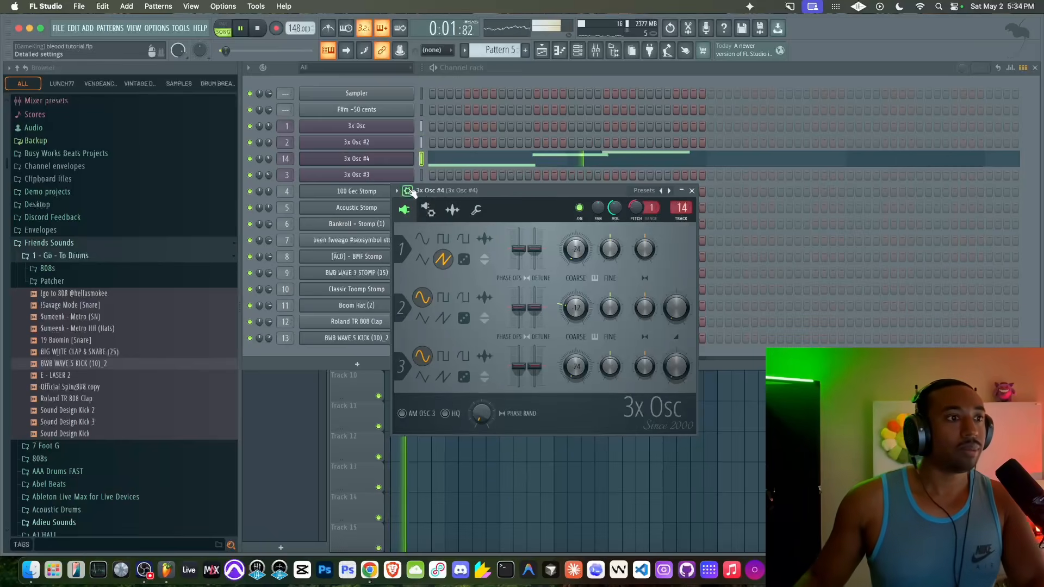
click(407, 190)
click(692, 191)
click(357, 158)
click(428, 210)
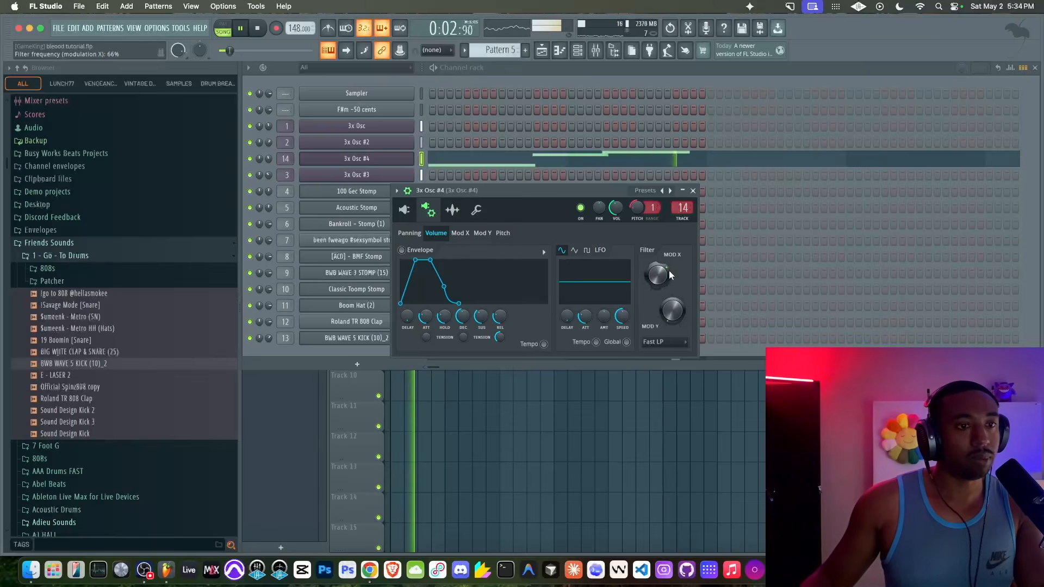
click(693, 190)
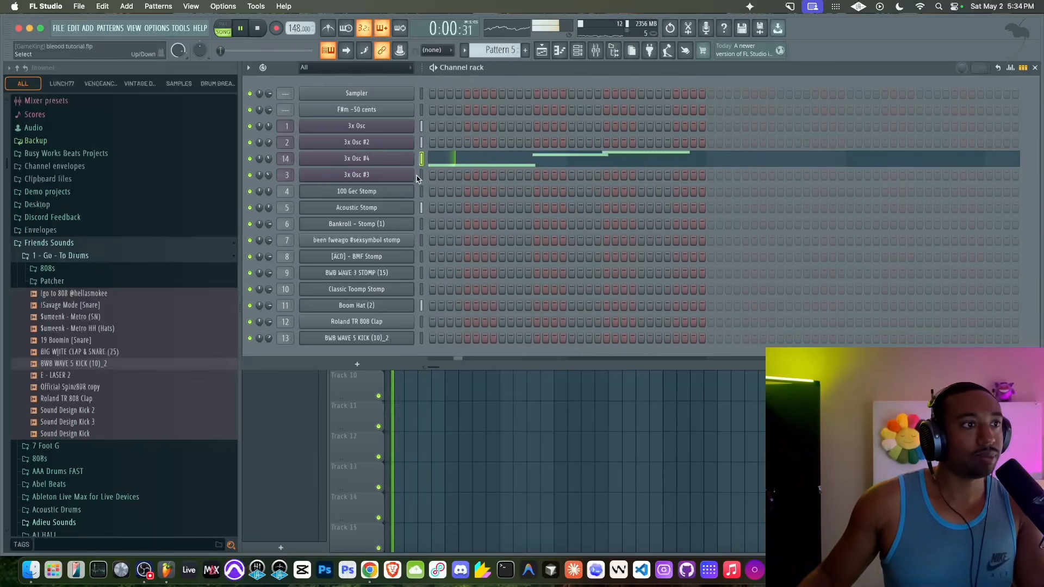
- Set the Acoustic Stomp channel's pitch to -50 cents while the song plays
click(412, 175)
click(578, 152)
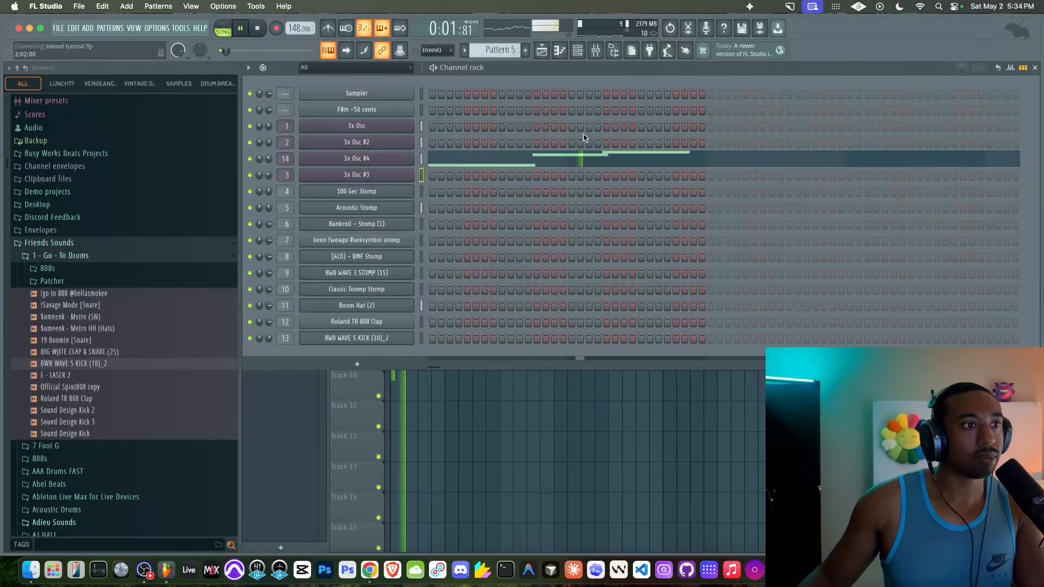
click(405, 208)
drag(566, 178, 566, 186)
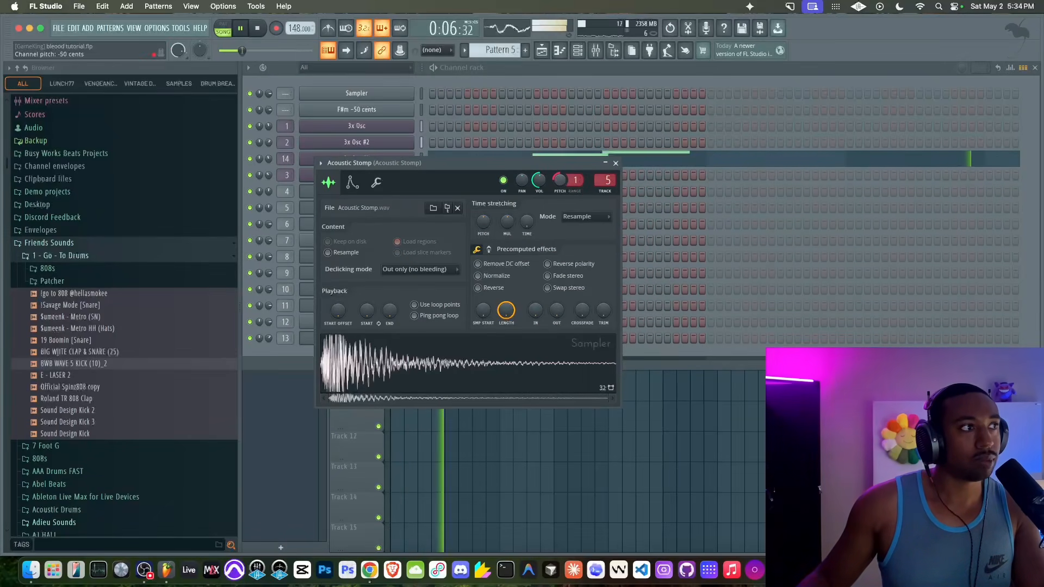
click(615, 163)
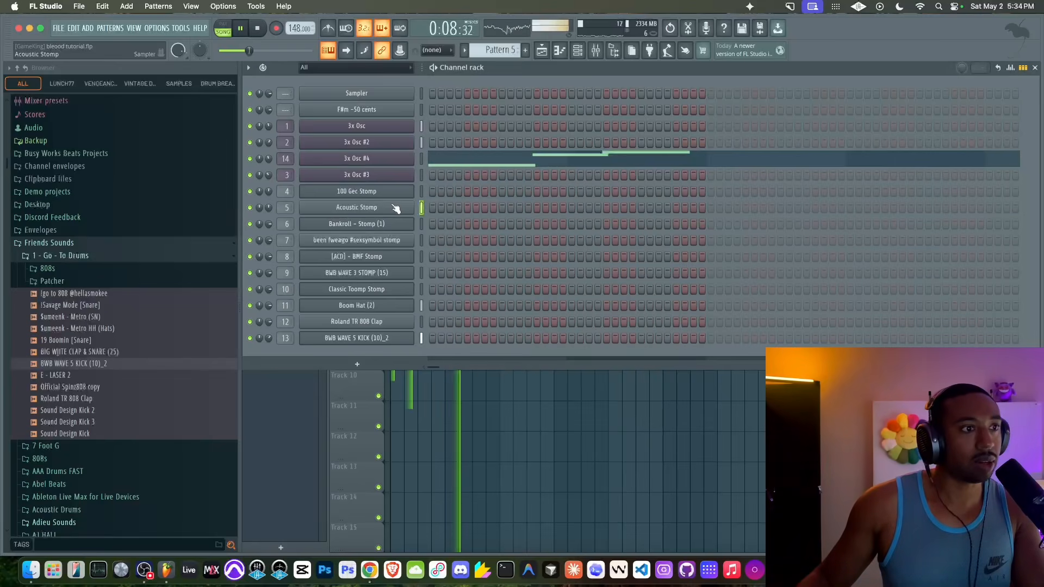
click(396, 207)
click(616, 163)
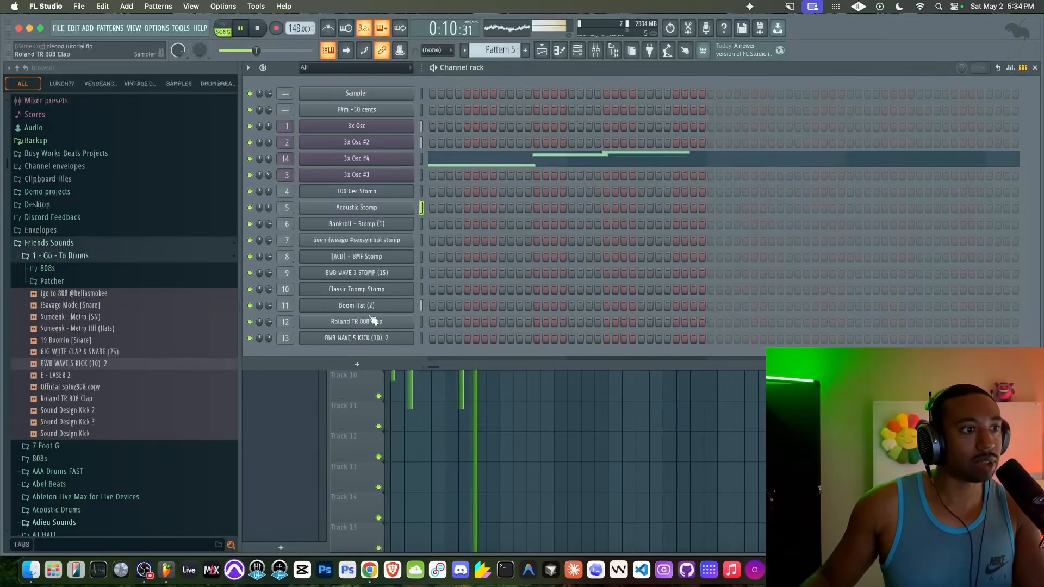
- Review the pitch settings of the Boom Hat (2) and BWB WAVE 5 KICK (10)_2 channels during playback
click(408, 306)
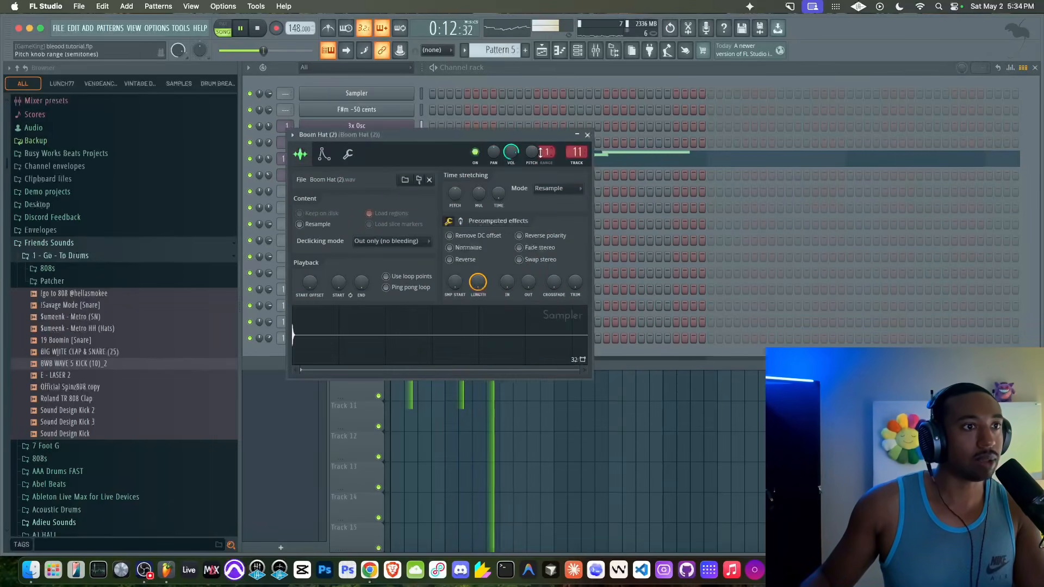
click(588, 135)
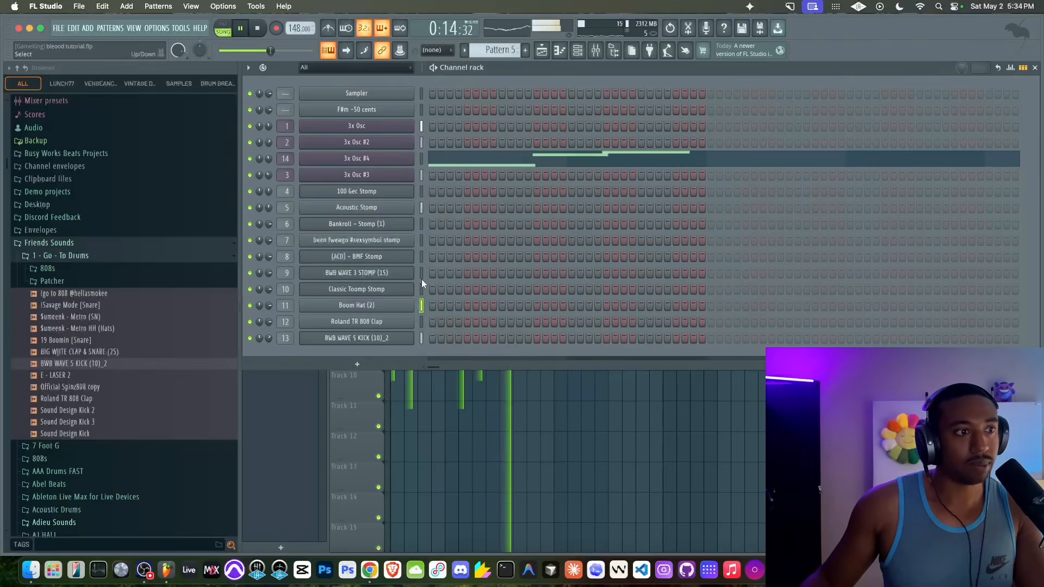
click(385, 337)
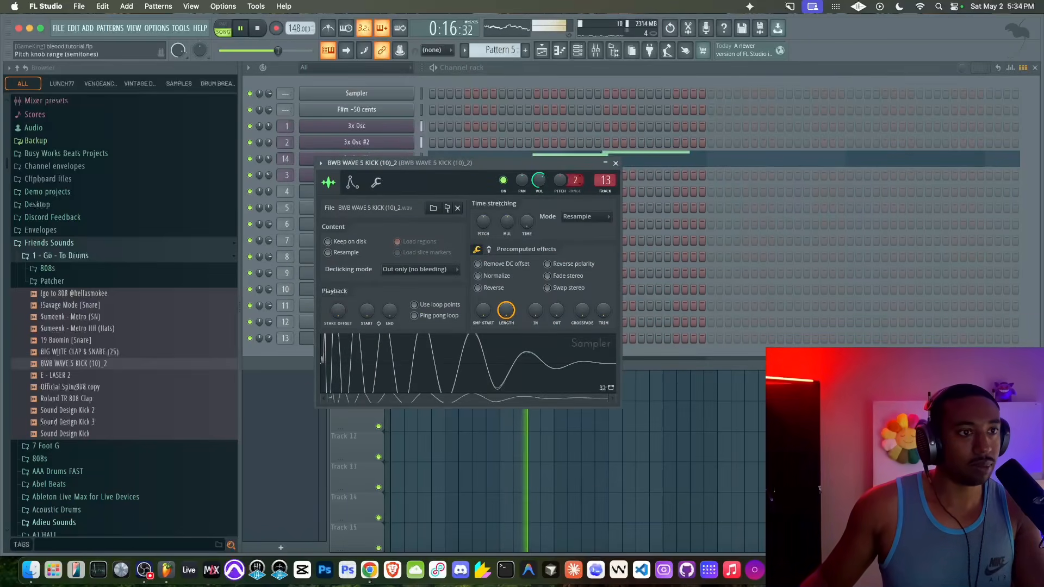
click(616, 163)
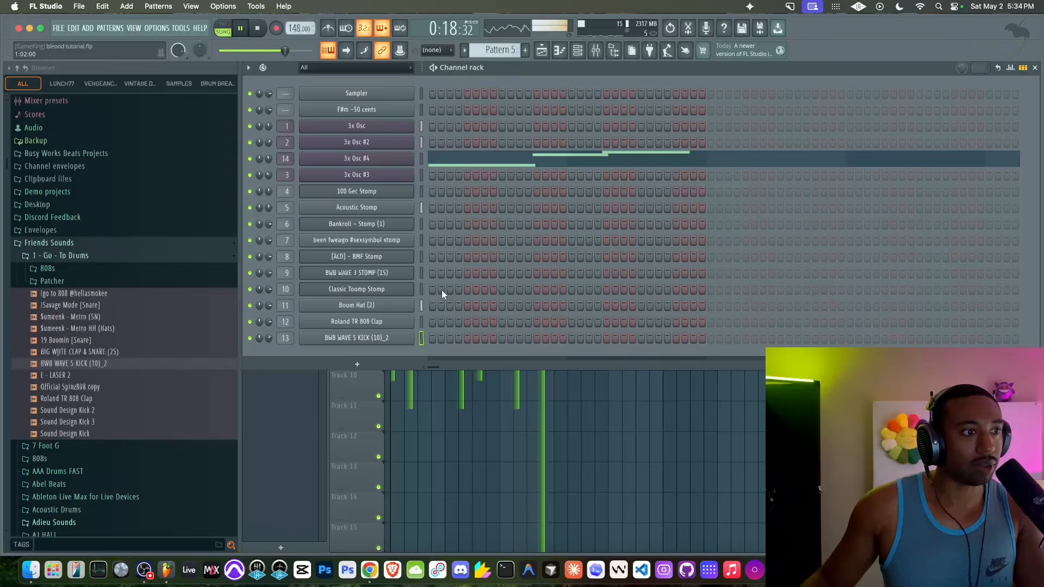
click(356, 305)
click(576, 152)
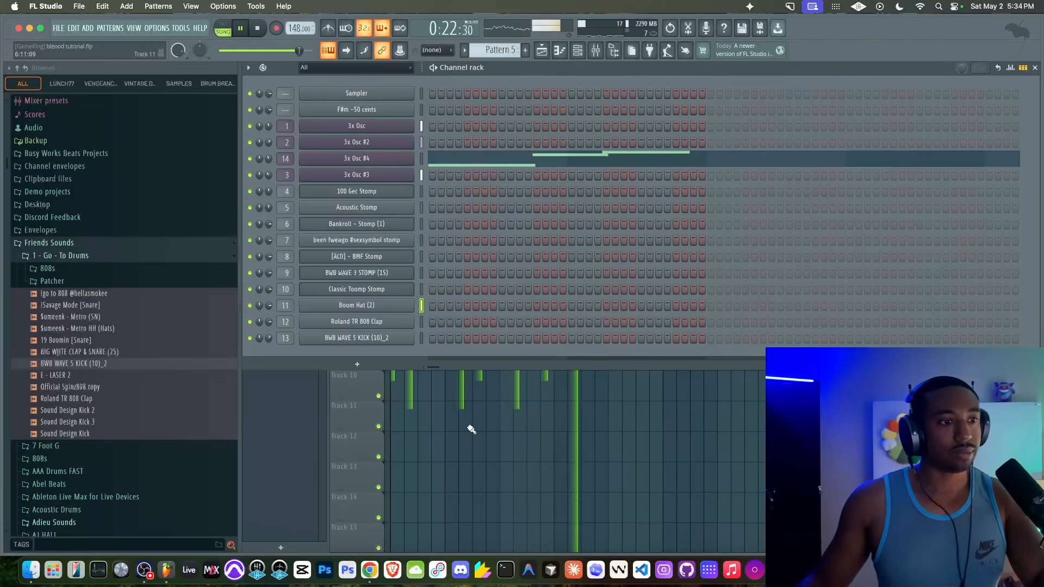
- Move the Pattern 5 clip to bar 9, repeat it through bar 16 on Track 5, and save the project
key(F6)
drag(407, 235, 519, 239)
click(537, 237)
drag(521, 239, 576, 238)
ctrl+click(566, 271)
key(ctrl+s)
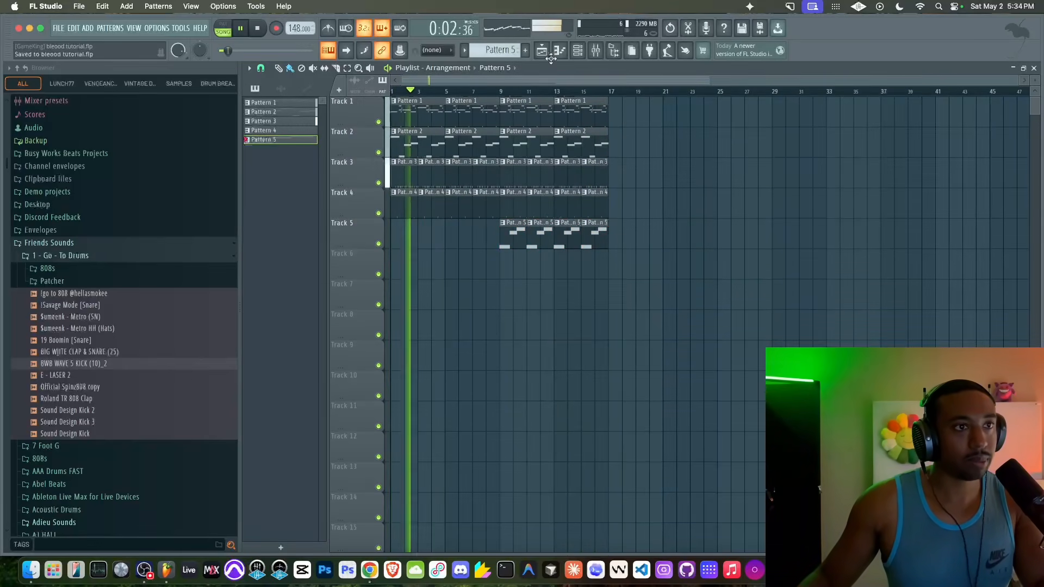
- Rename mixer Insert 15 as BEAT MIX and select all the instrument tracks from 1 through 14
click(596, 50)
key(space)
double_click(583, 187)
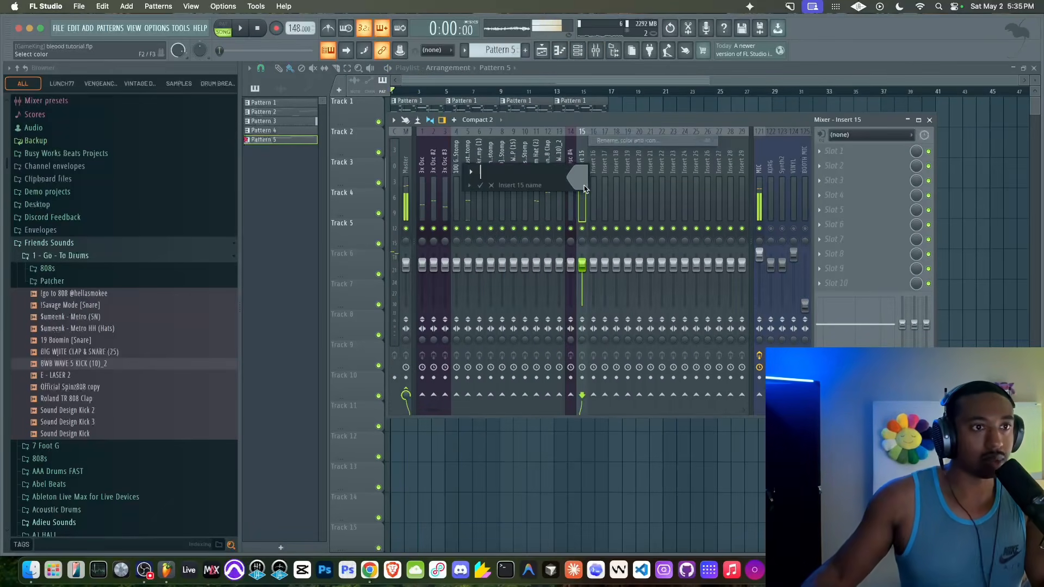
text(BEAT M)
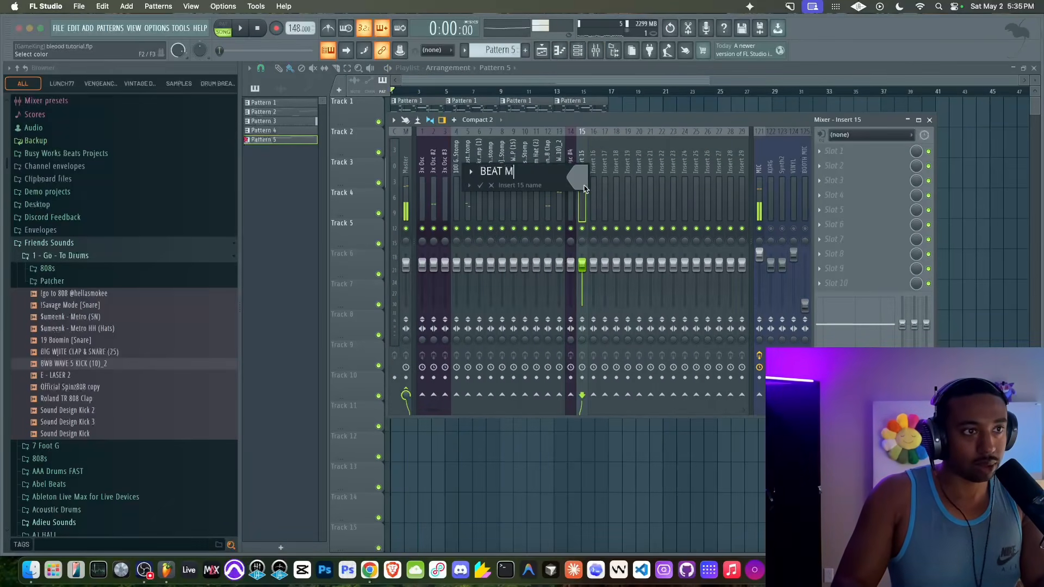
text(IX)
key(Return)
drag(570, 184, 422, 188)
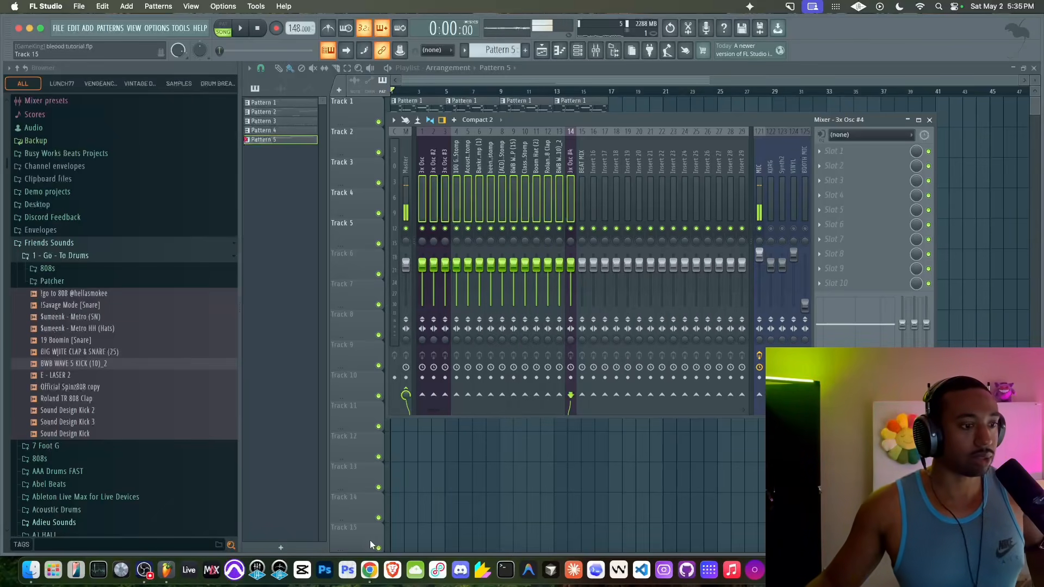
- Play munni & drugs again in Chrome and skip ahead to its second half
click(369, 571)
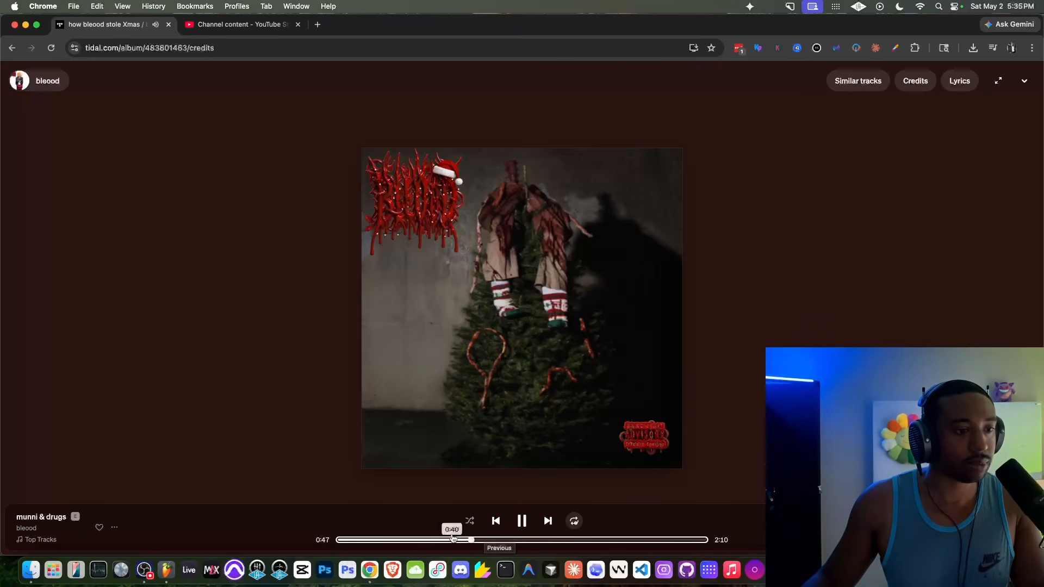
click(534, 540)
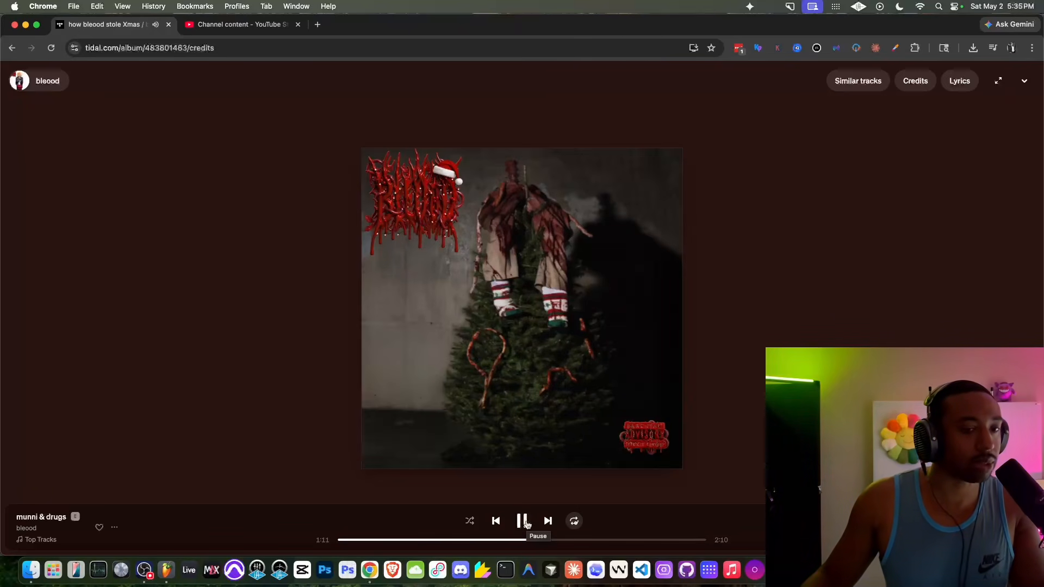
- Replay the second half of munni & drugs for reference and return to FL Studio
click(523, 521)
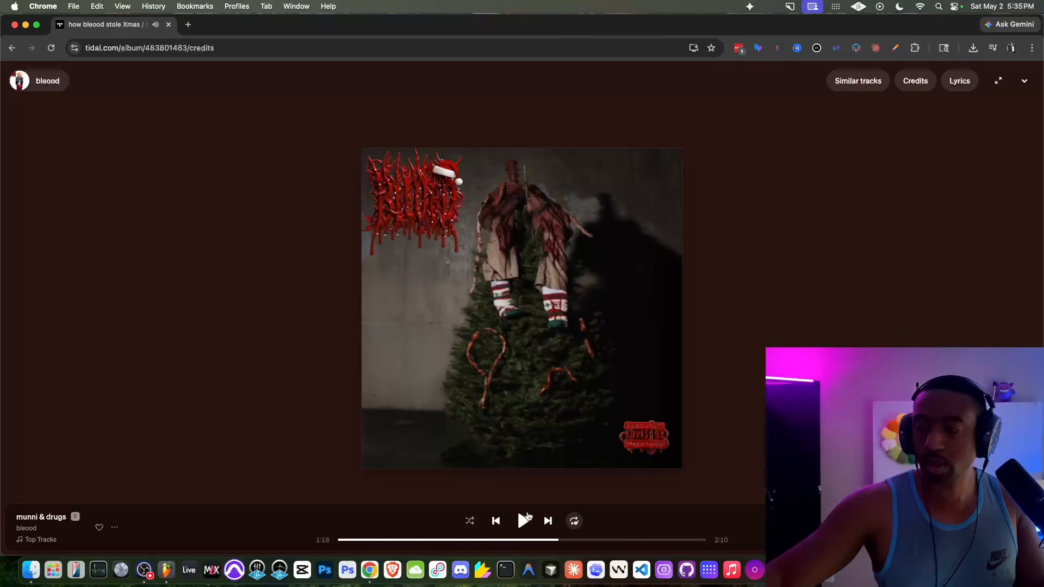
click(530, 540)
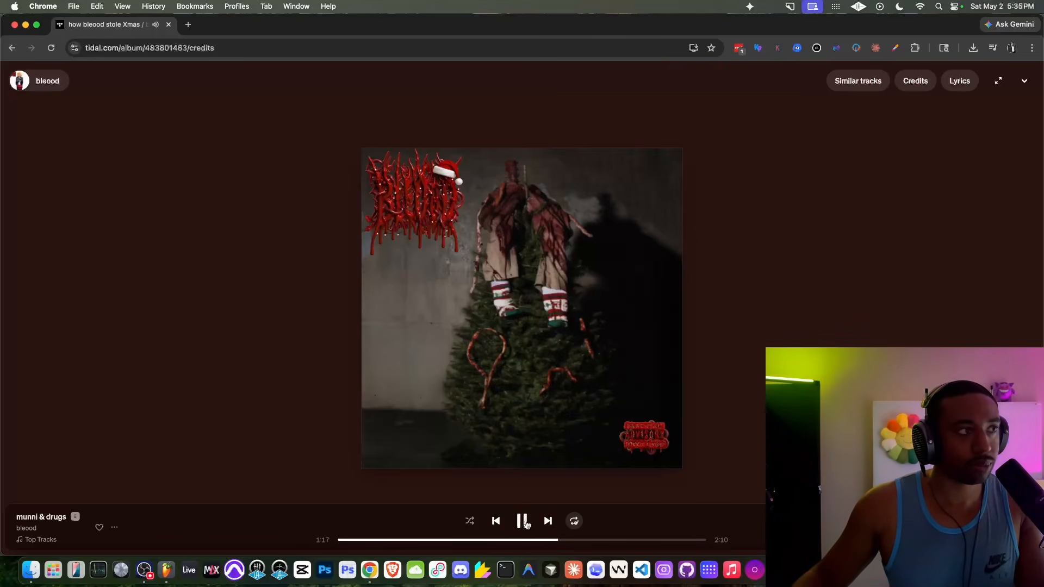
click(164, 569)
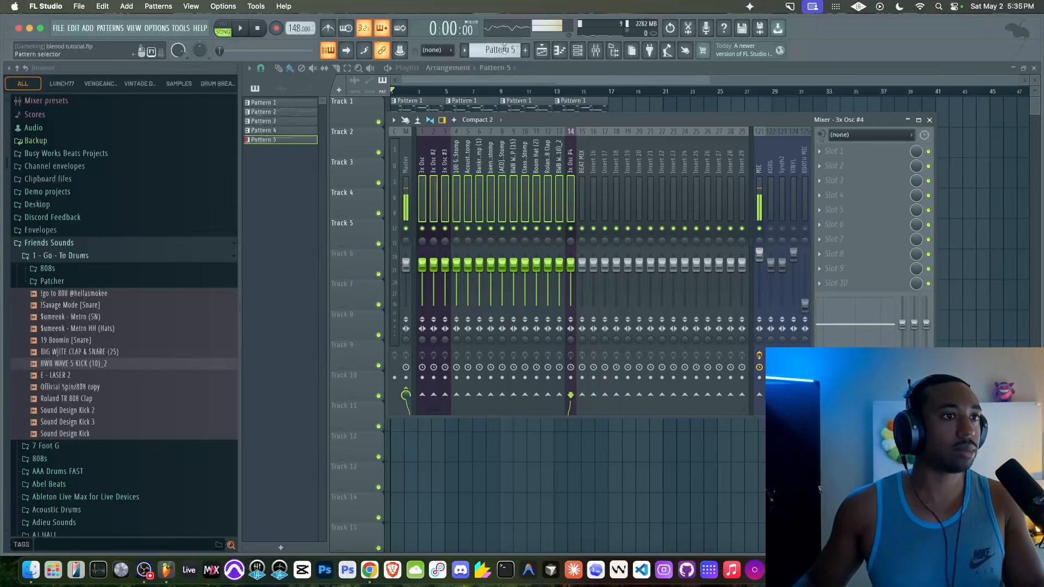
- Start the new Pattern 6 and open the Snares folder of The Lunch77 Metro Boomin Drumkit
click(580, 48)
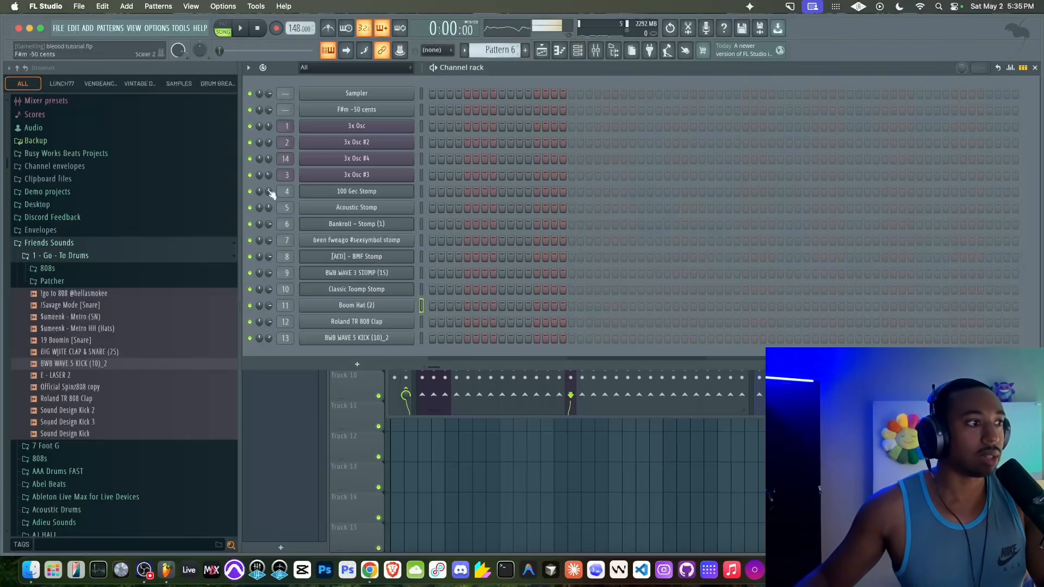
click(112, 330)
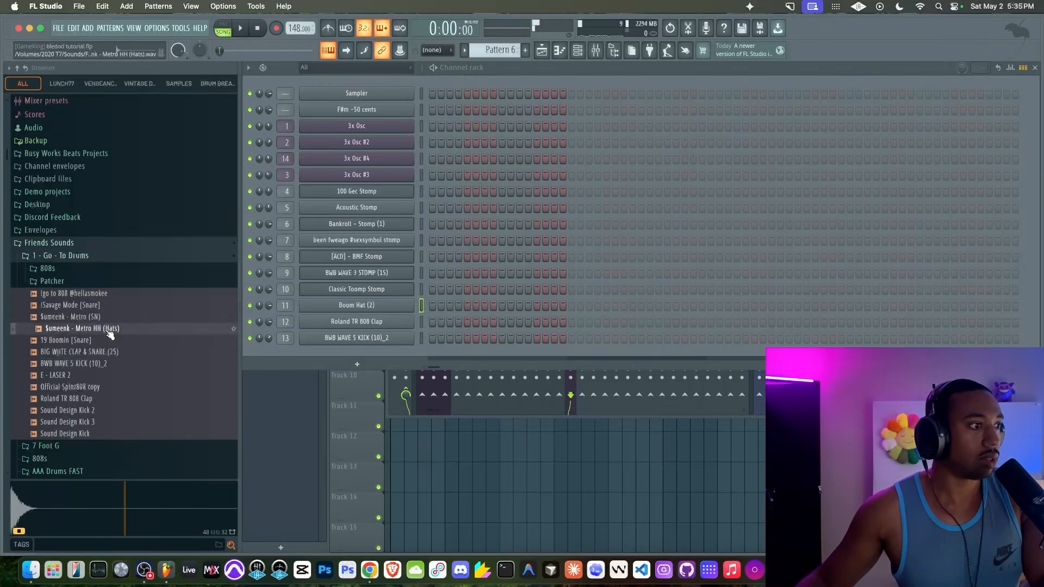
click(105, 317)
click(72, 86)
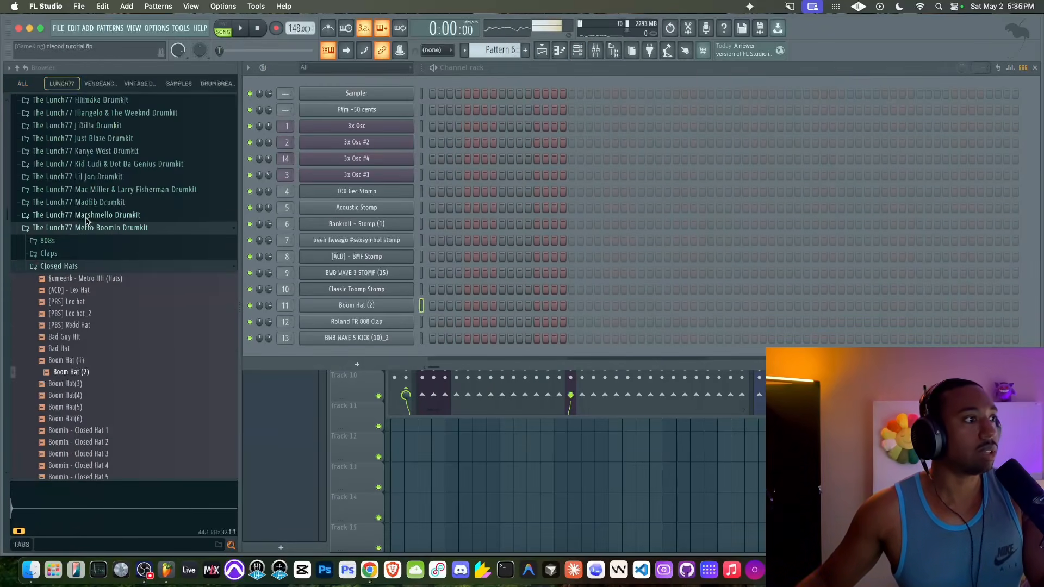
scroll(91, 309, down, 2)
click(60, 243)
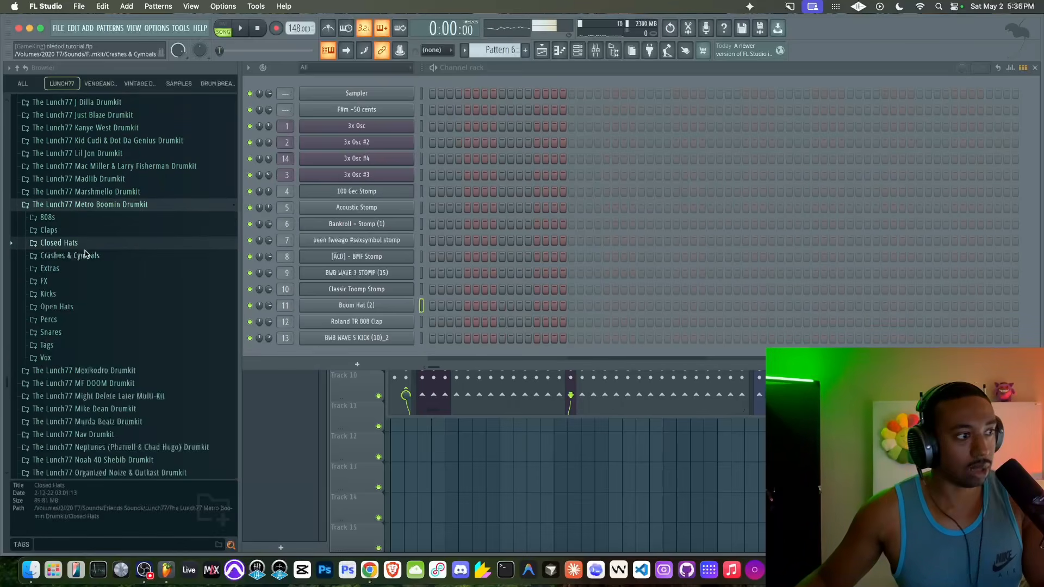
click(80, 331)
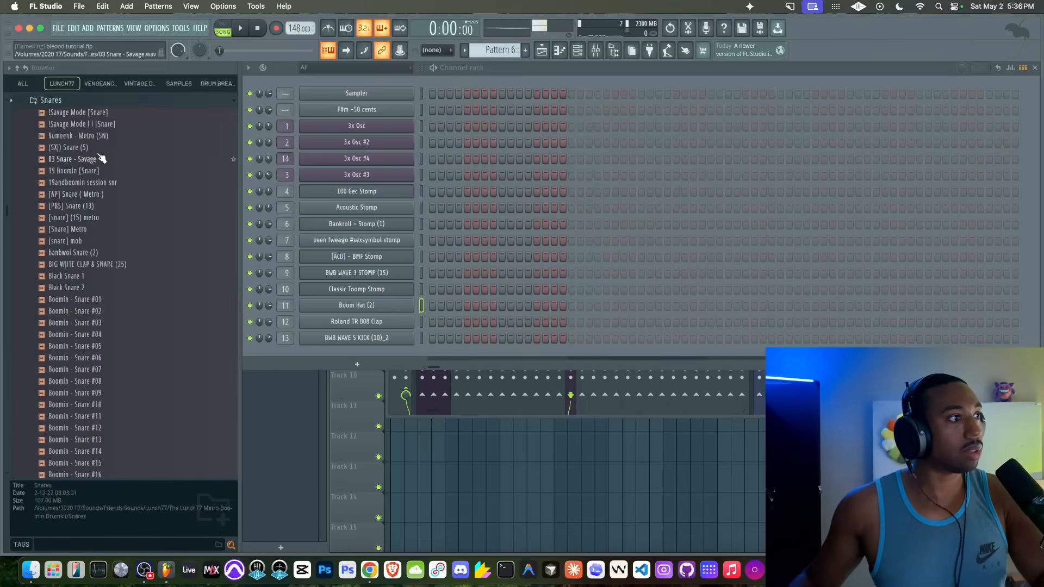
- Audition the Metro Boomin snares and add [snare] mob as a new channel routed to mixer track 16
click(92, 113)
click(91, 125)
click(90, 136)
click(85, 148)
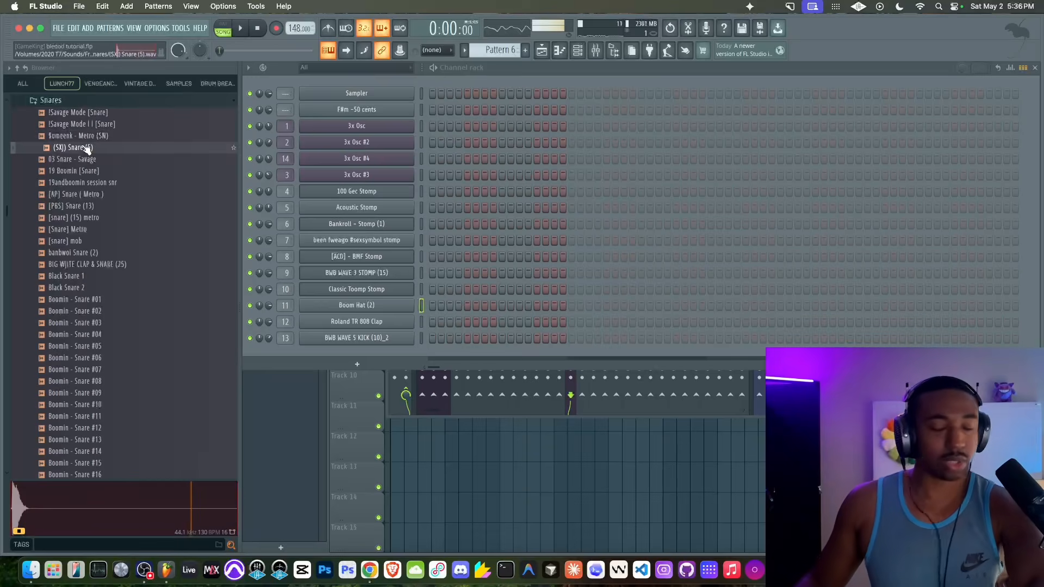
click(90, 159)
click(93, 171)
click(98, 182)
click(102, 194)
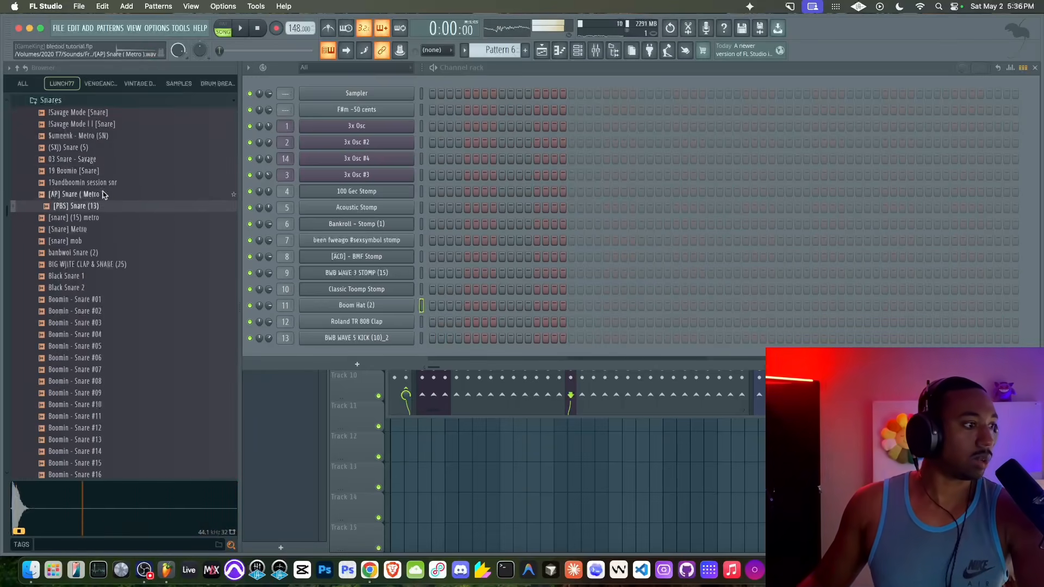
click(101, 217)
click(100, 228)
click(98, 241)
right_click(93, 242)
click(108, 252)
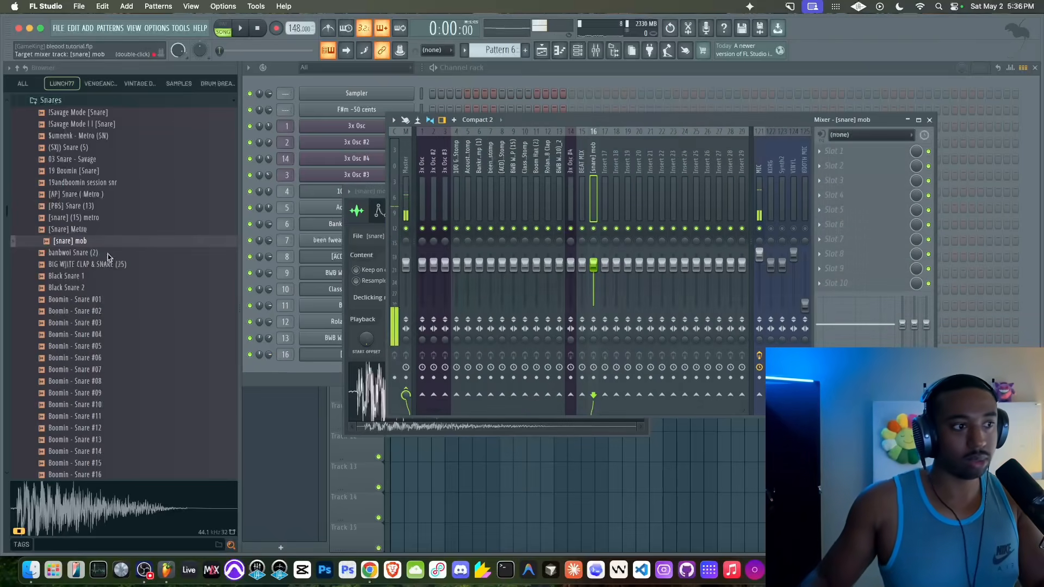
- Program [snare] mob on steps 11 to 16 of Pattern 6 and place the pattern on Track 6 at bars 8 and 16
click(326, 383)
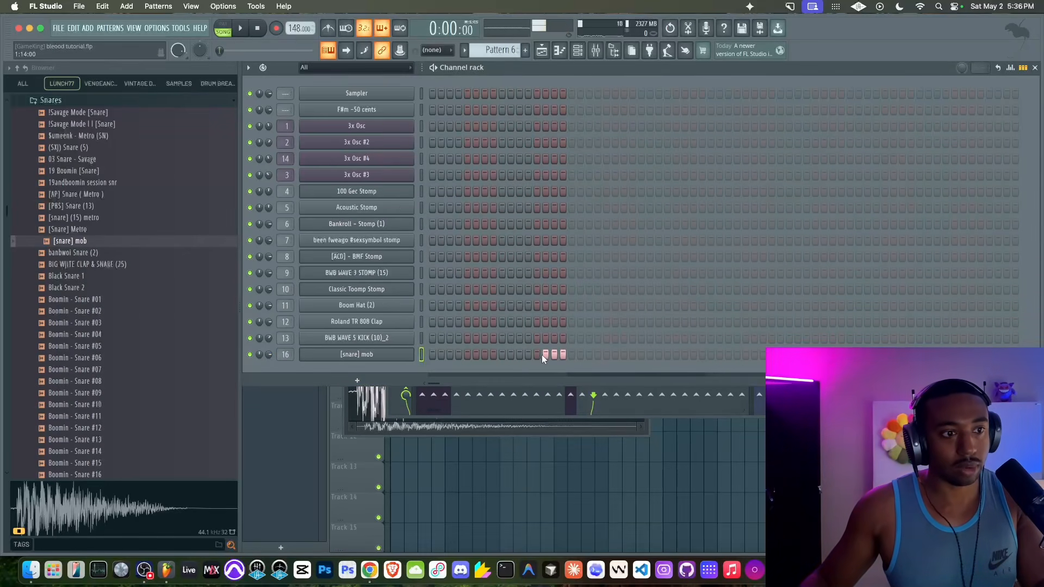
right_click(517, 475)
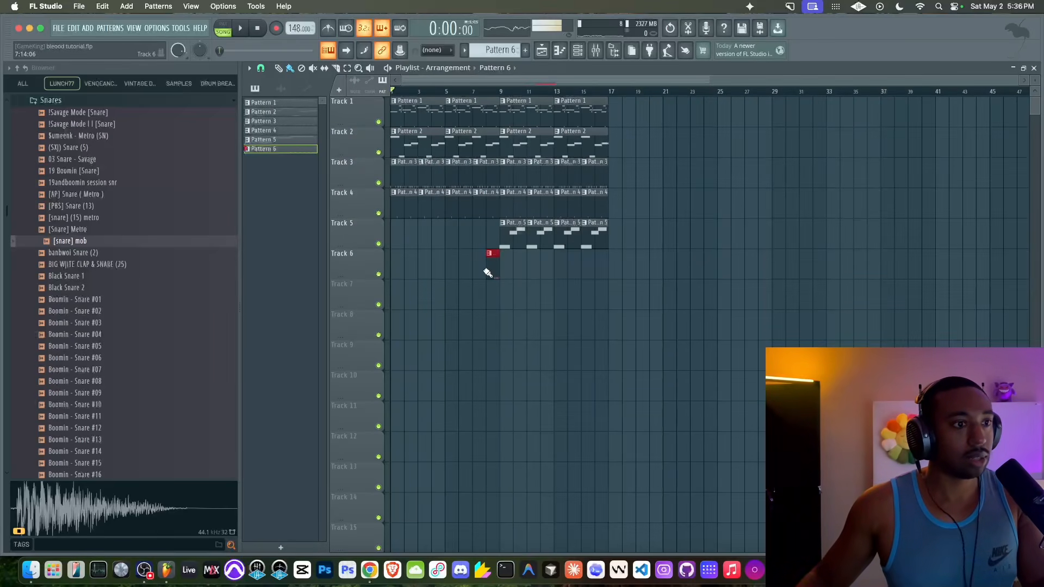
key(space)
key(F6)
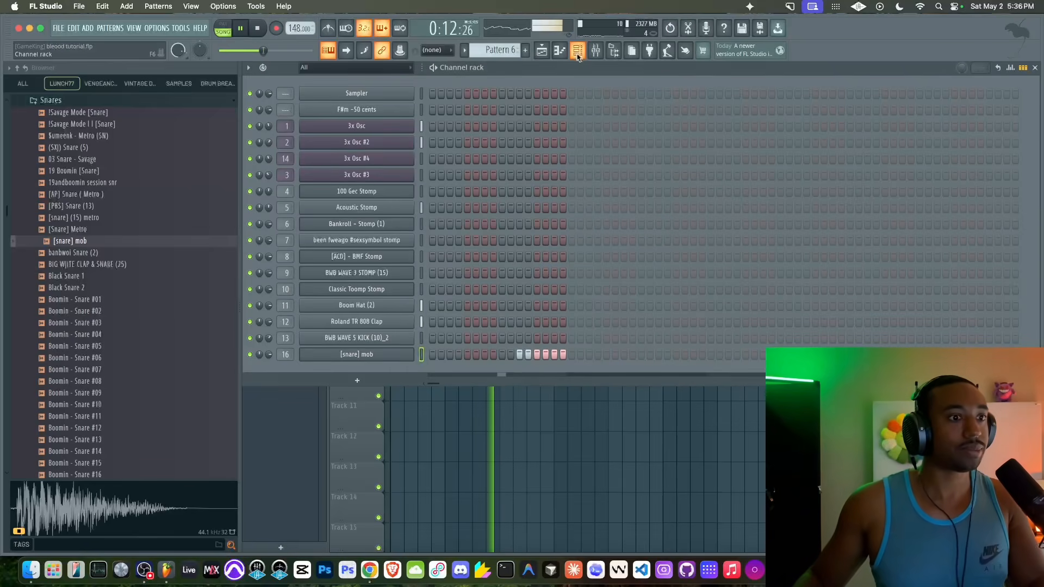
key(F5)
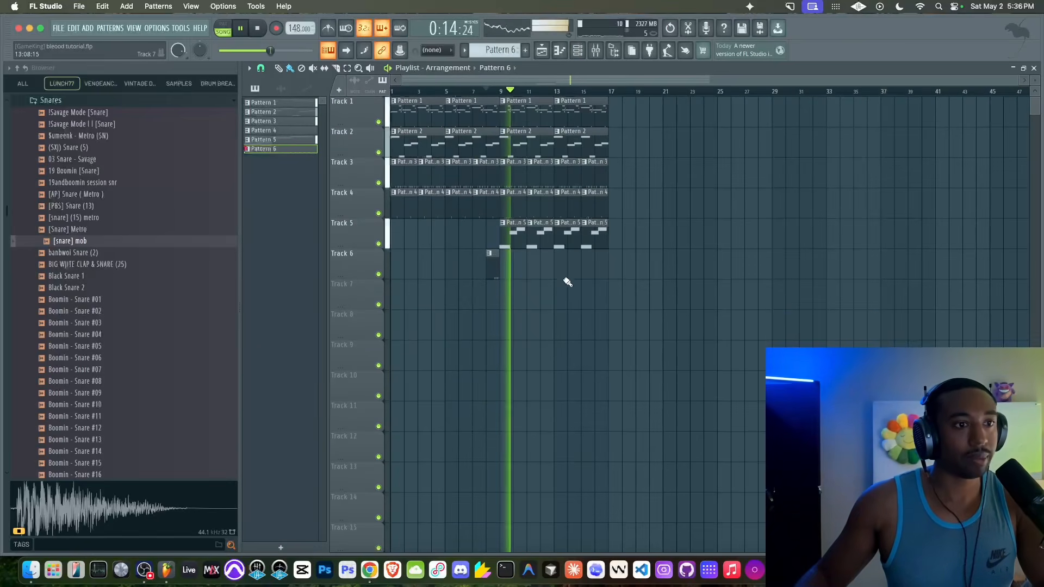
click(599, 253)
- Add a Roland TR 808 Clap hit on step 19 of Pattern 4 at the other claps' velocity, and save the project
key(F6)
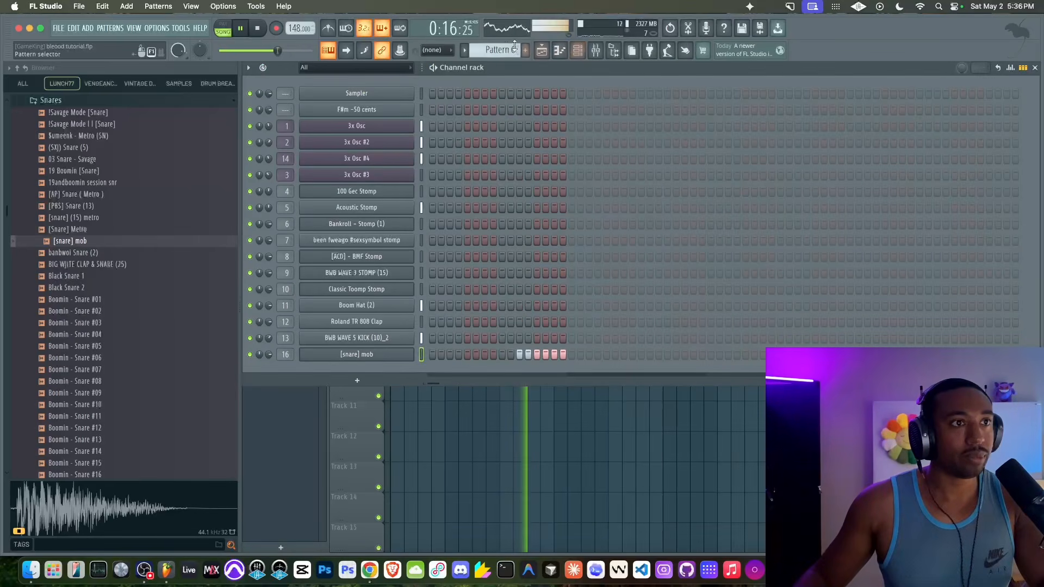
click(694, 322)
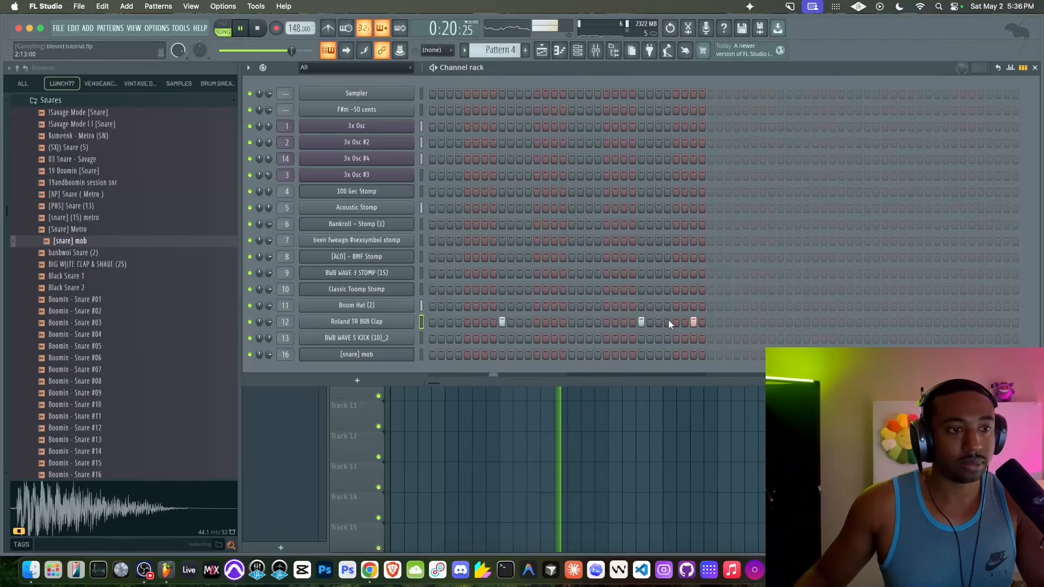
click(589, 322)
right_click(693, 322)
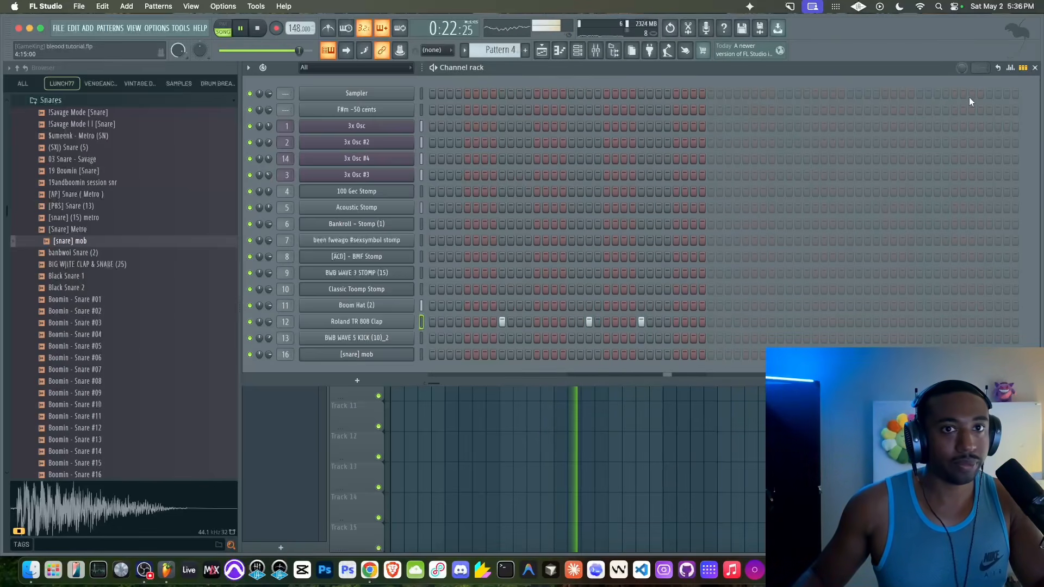
click(1010, 68)
click(589, 385)
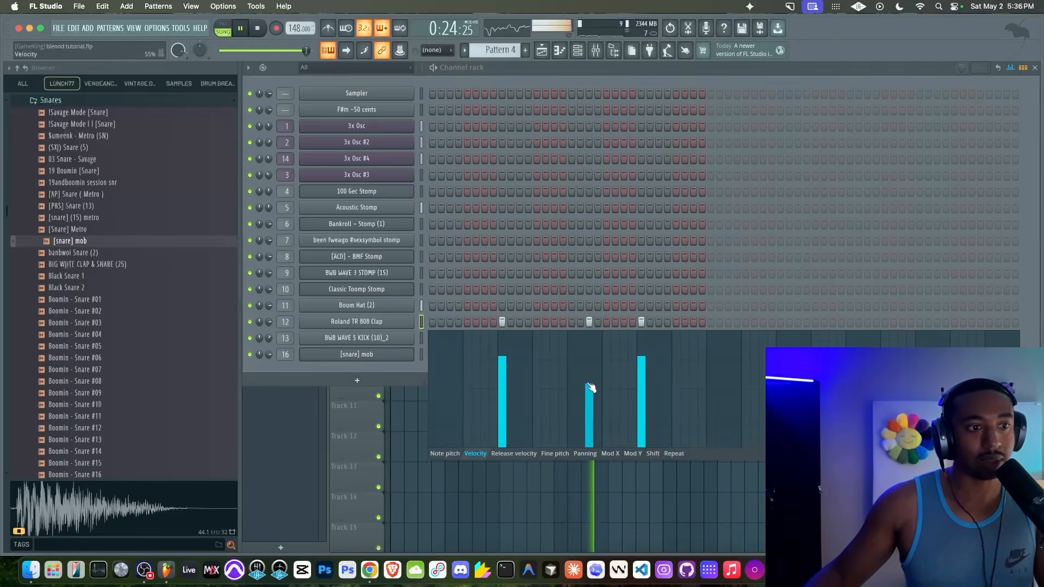
click(592, 358)
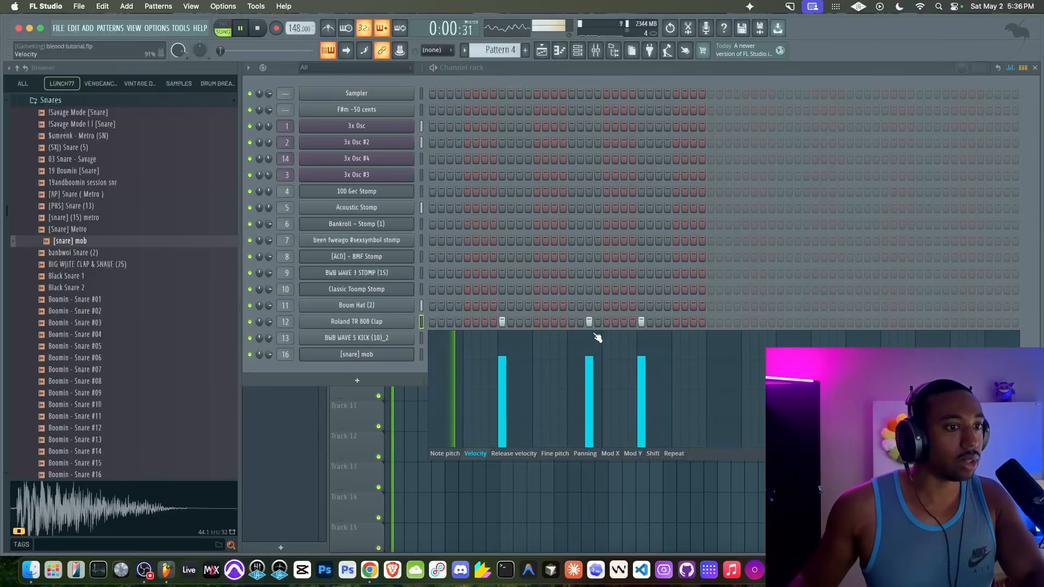
right_click(422, 412)
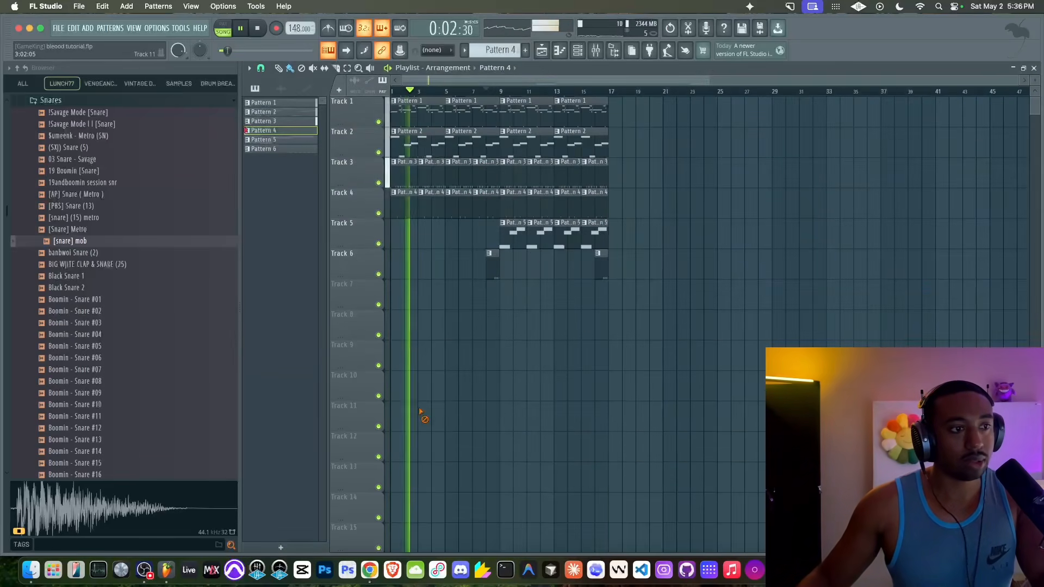
key(super+s)
- Merge the first two Pattern 4 clips on Track 4 into one four-bar clip and remove its clap on step 19
click(579, 51)
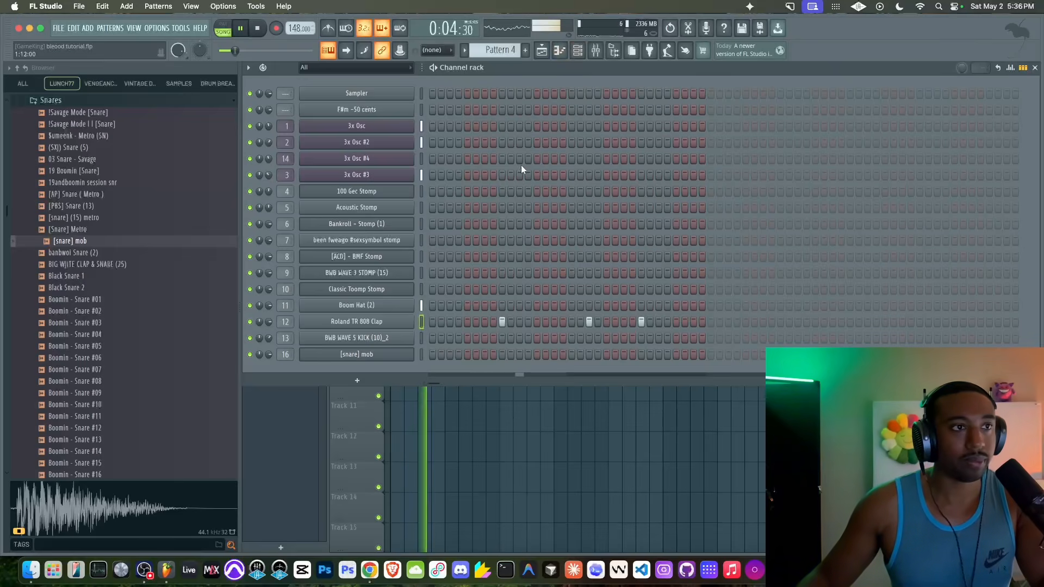
right_click(484, 461)
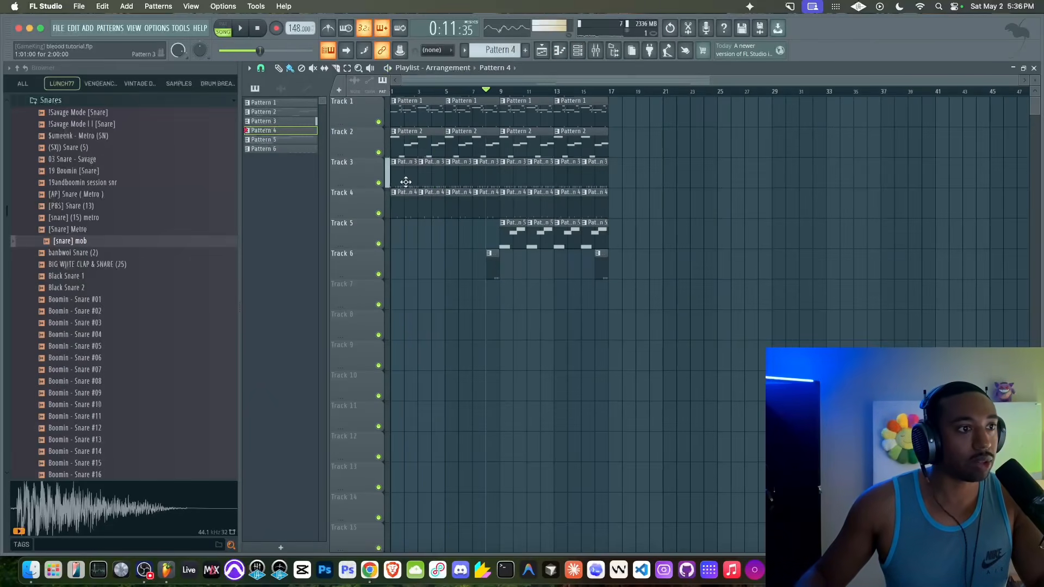
right_click(394, 193)
click(414, 295)
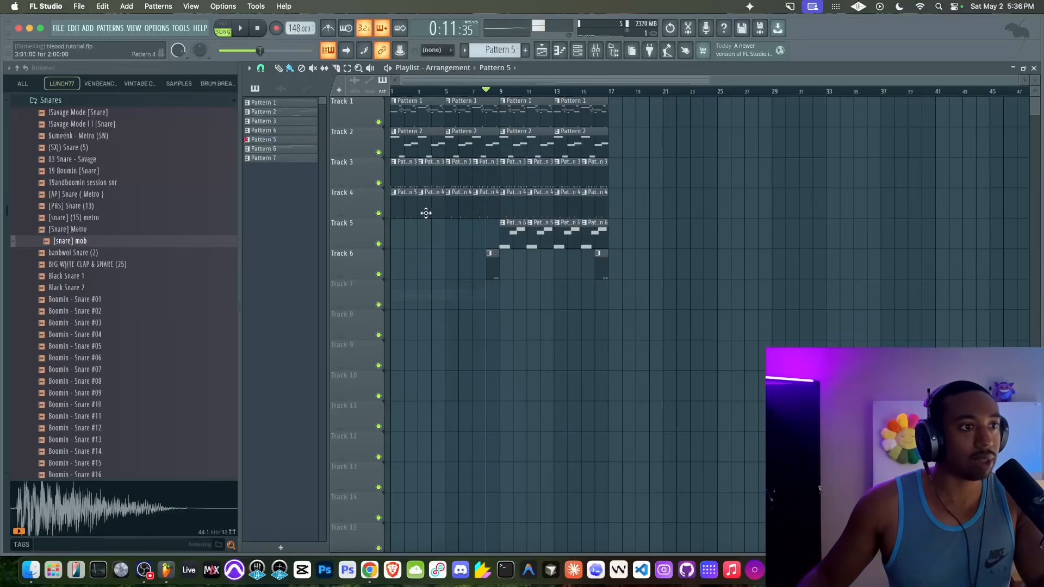
key(super+g)
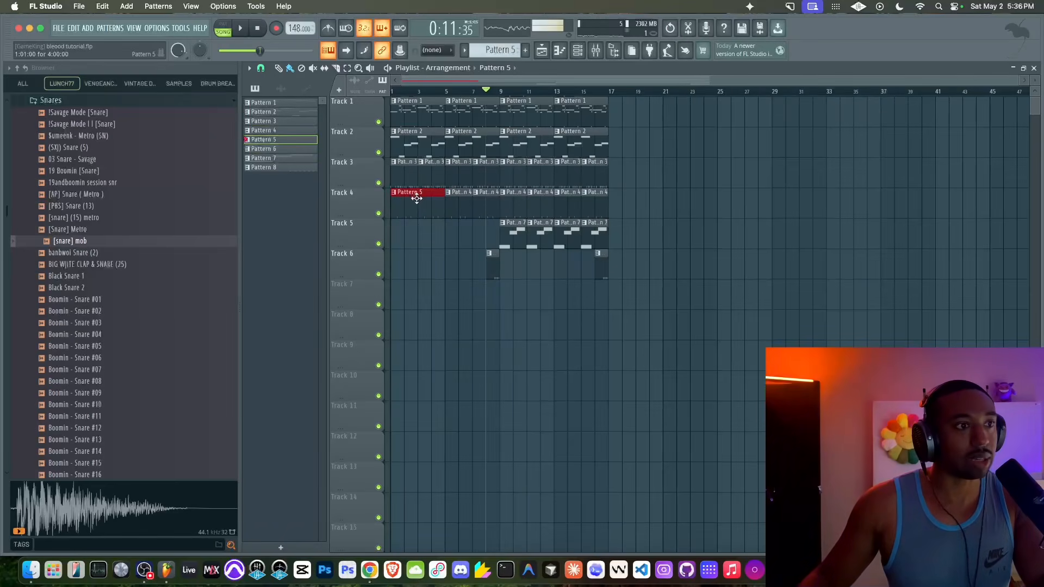
double_click(417, 196)
click(575, 55)
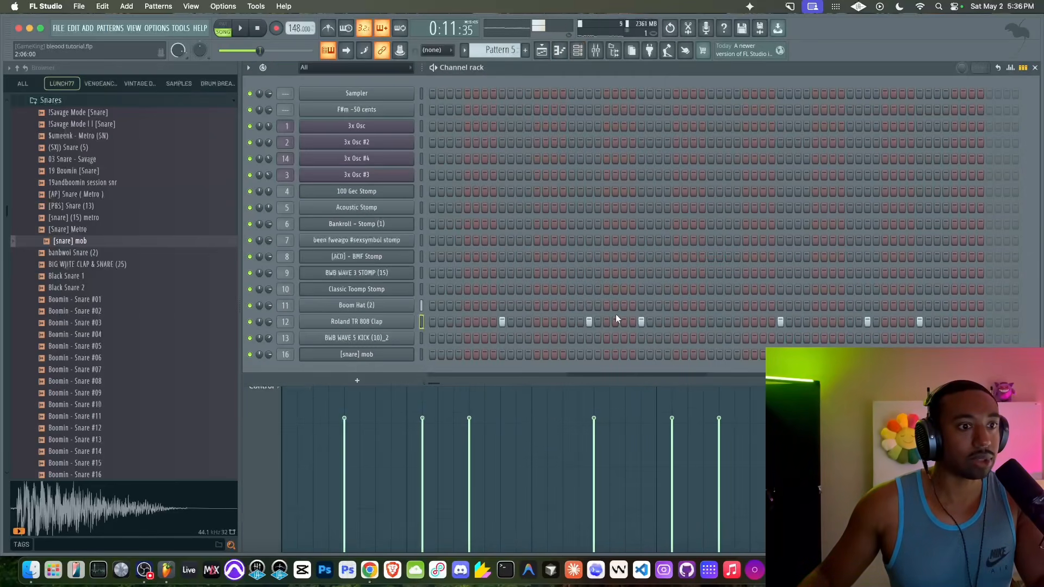
- Replace the remaining Pattern 4 clips on Track 4 with repeats of the four-bar Pattern 5 clip through bar 16
click(539, 50)
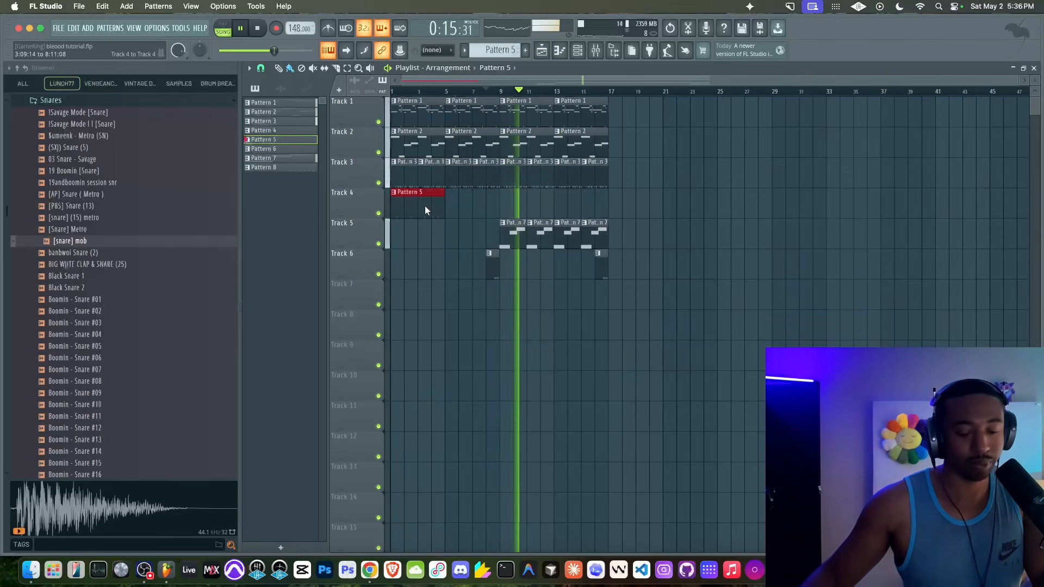
key(ctrl+b)
key(ctrl+b)
key(ctrl+b)
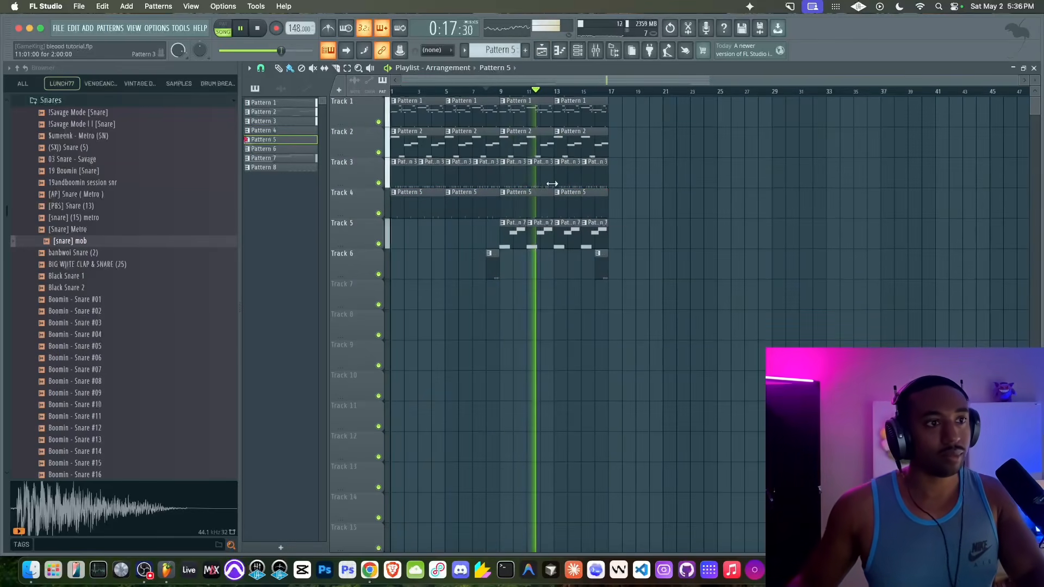
- Reset the BOOTH MIC mixer track's volume to 100% and load Auto-Tune Pro in its first effect slot
click(573, 54)
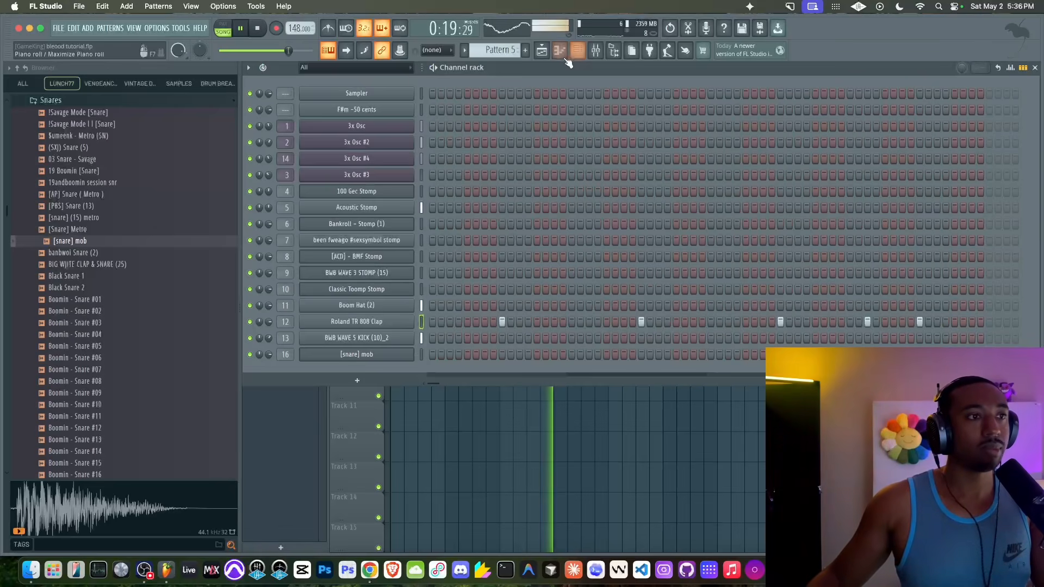
click(614, 53)
click(598, 54)
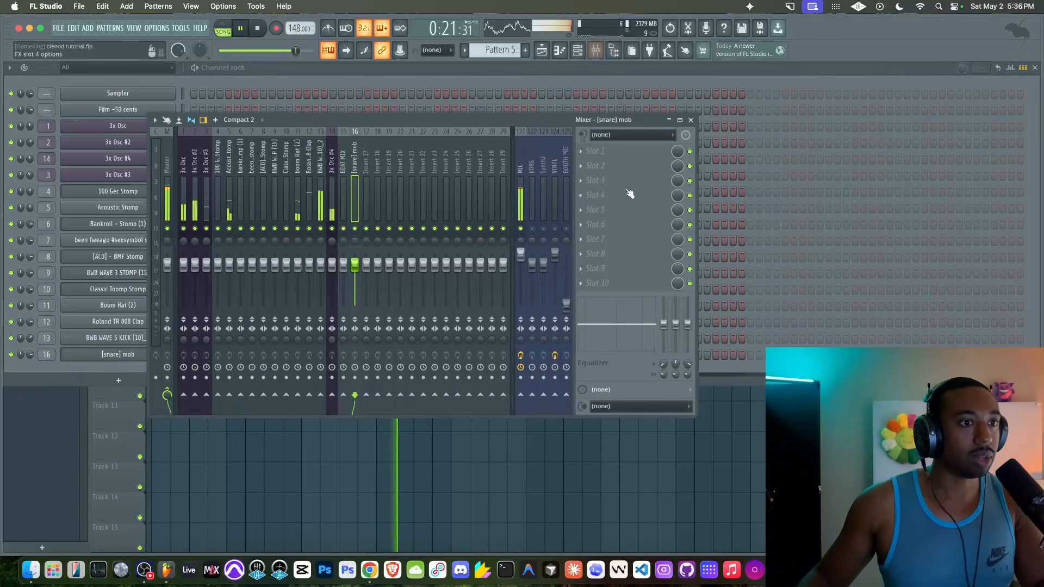
click(566, 304)
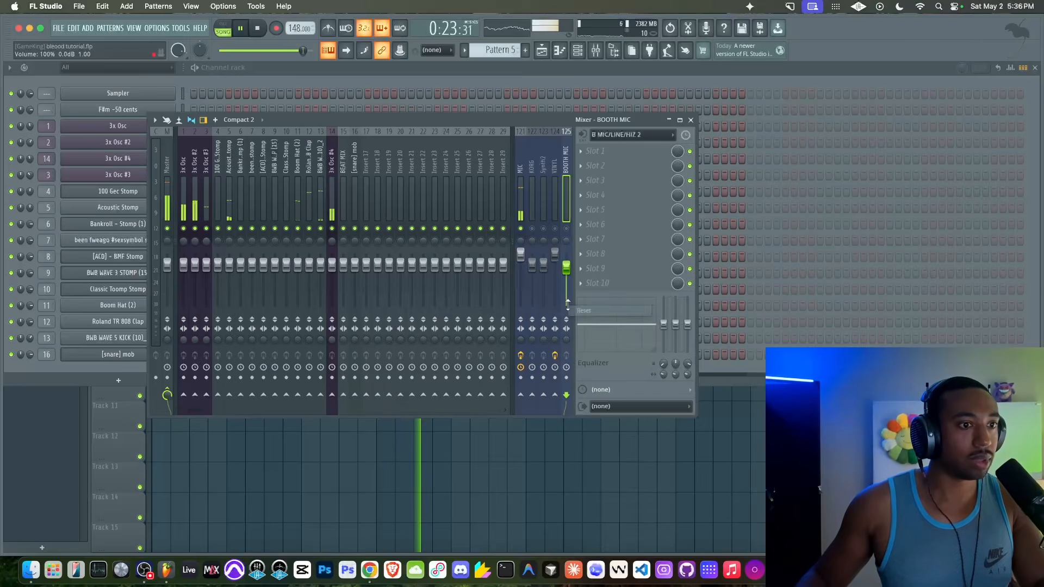
click(599, 151)
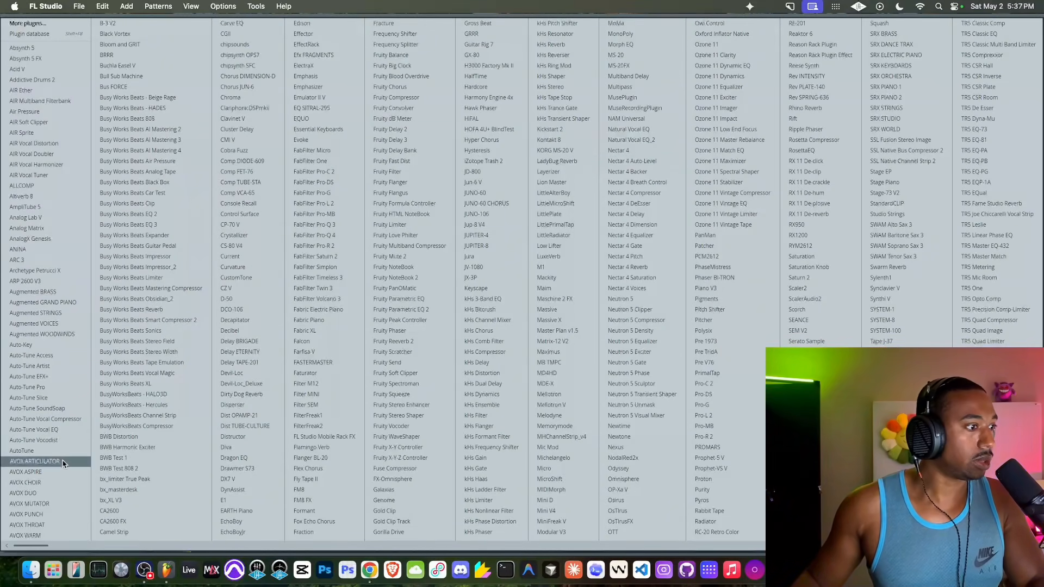
click(38, 387)
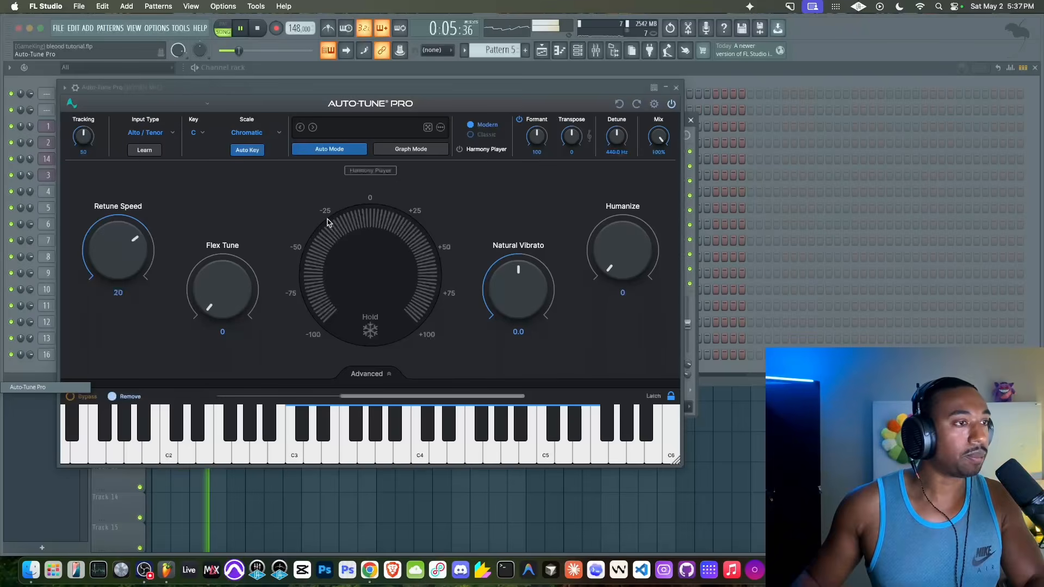
- Review the input types in Auto-Tune Pro, keep Alto / Tenor, and set Retune Speed to 0
click(167, 134)
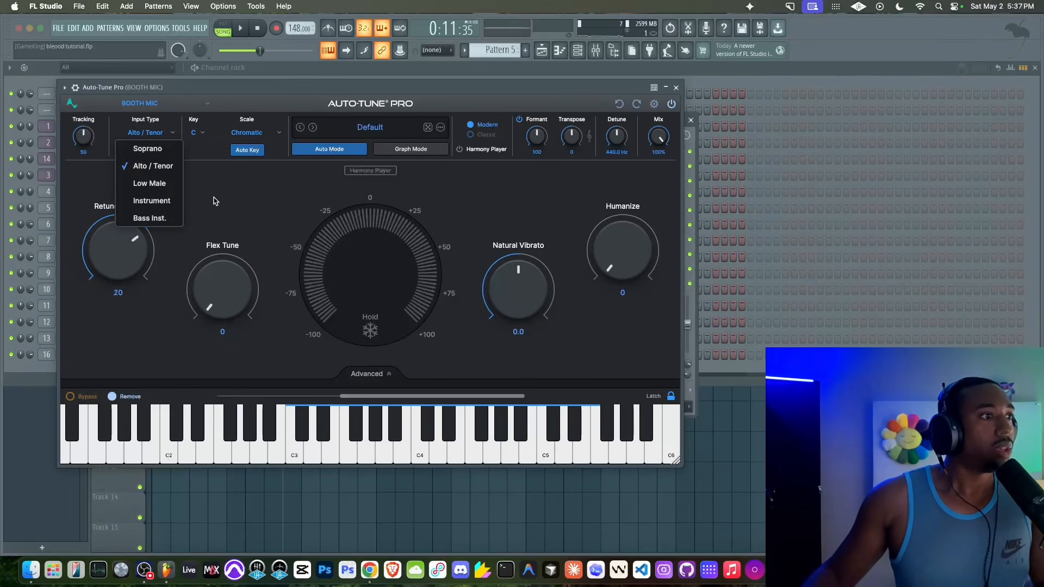
click(213, 201)
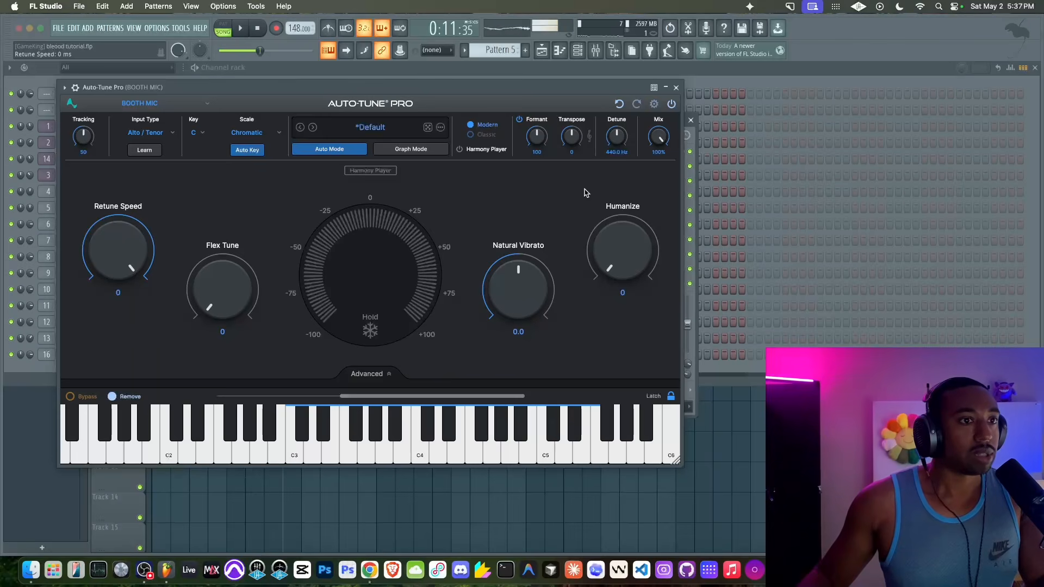
- Set the key to F# and the scale to Minor in Auto-Tune Pro and close the plugin
click(650, 106)
click(375, 152)
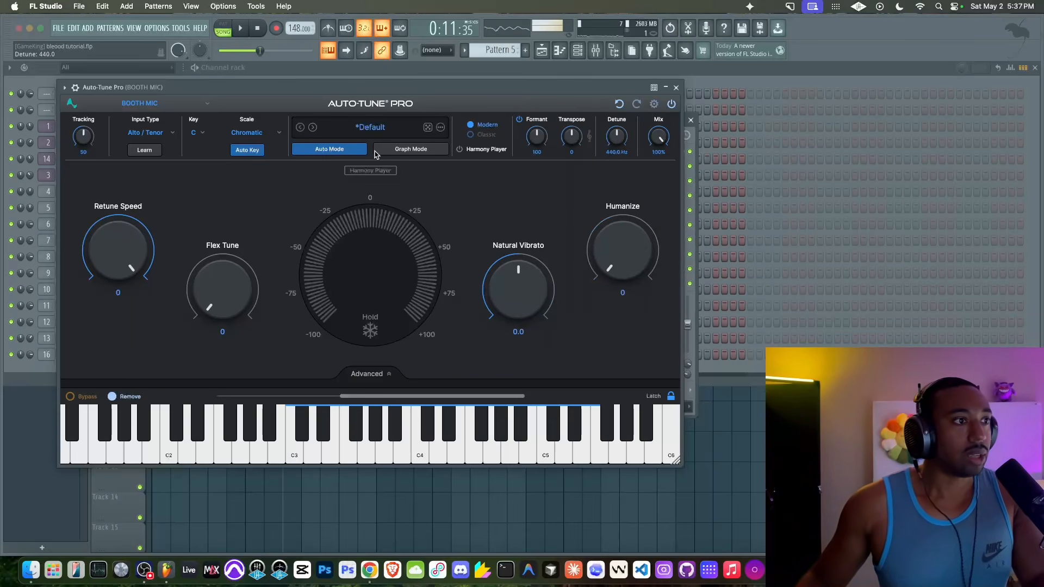
click(206, 132)
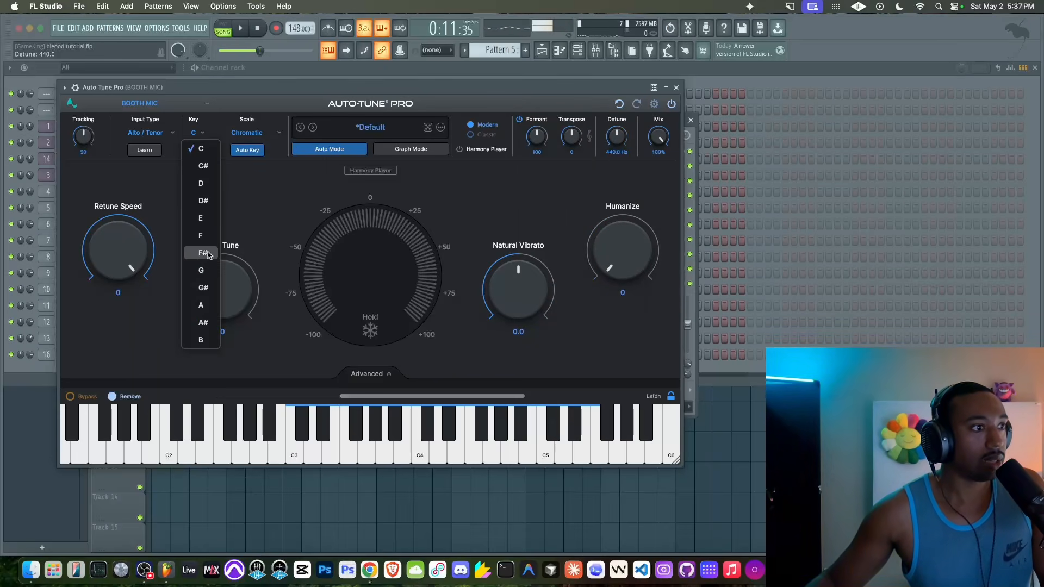
click(208, 253)
click(246, 133)
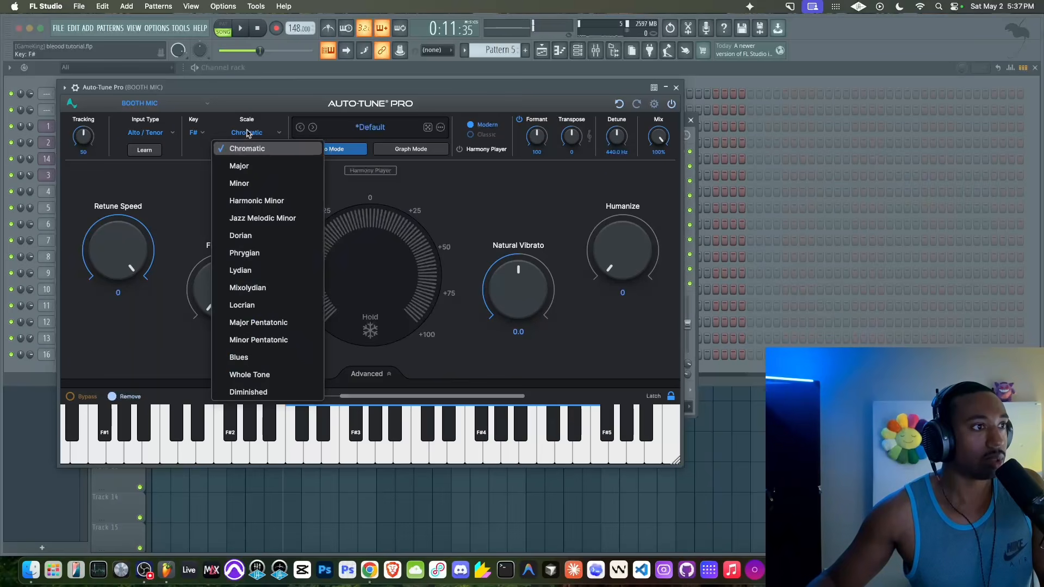
click(255, 185)
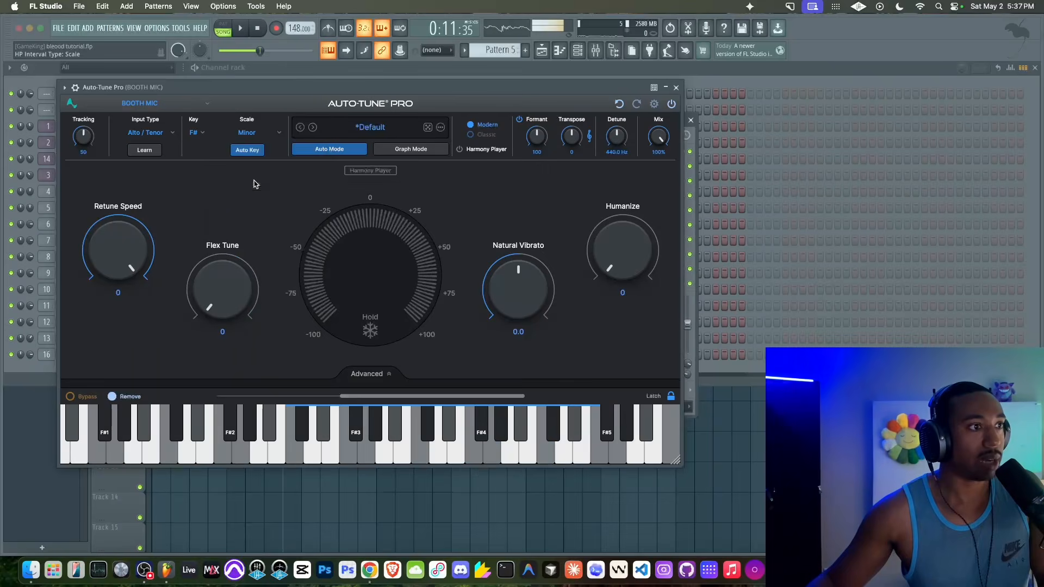
click(677, 88)
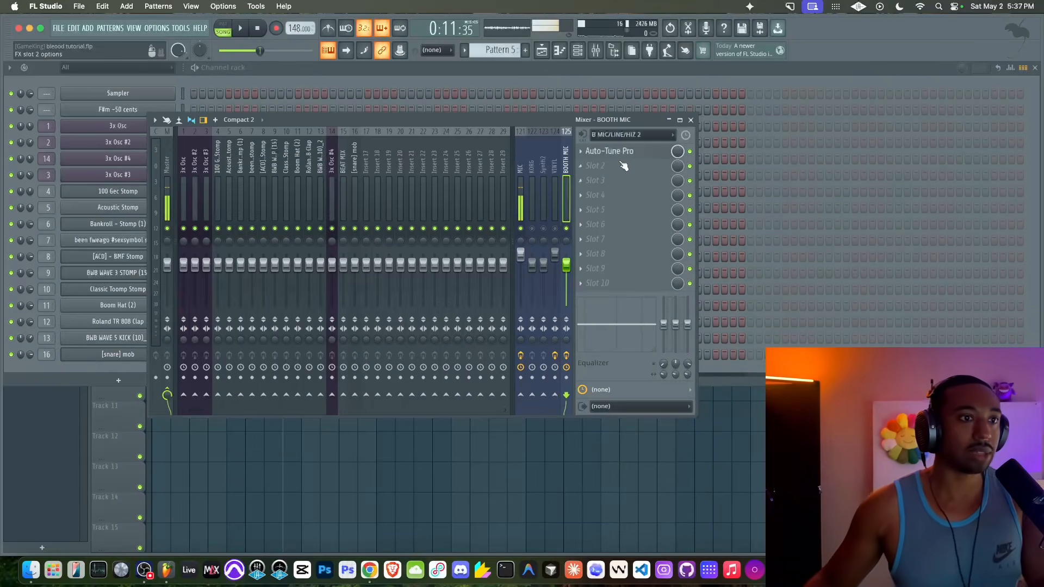
- Add FabFilter Pro-G to the BOOTH MIC track with the Vocal Allround preset and place it ahead of Auto-Tune Pro
click(587, 167)
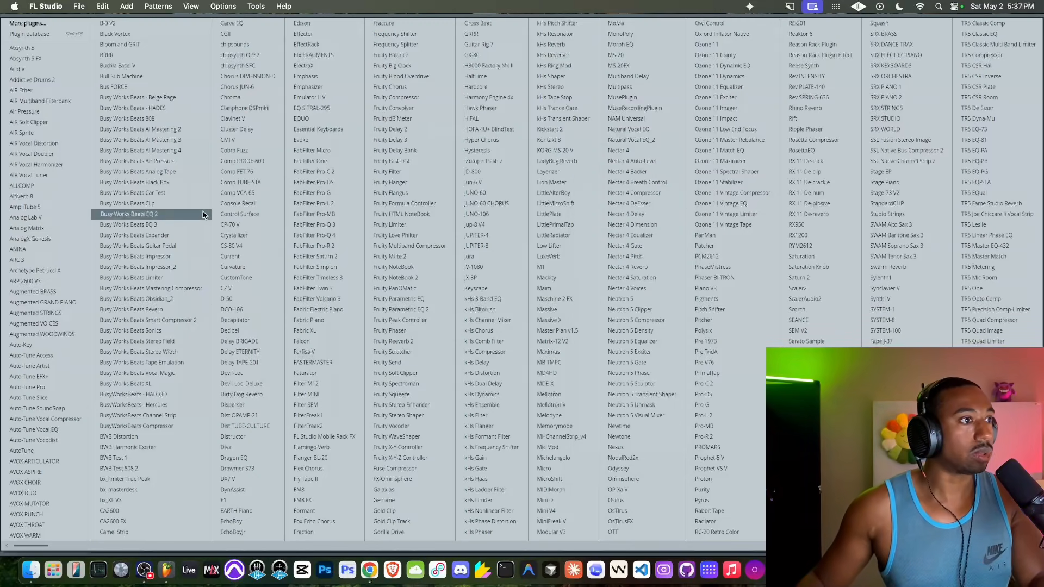
click(321, 193)
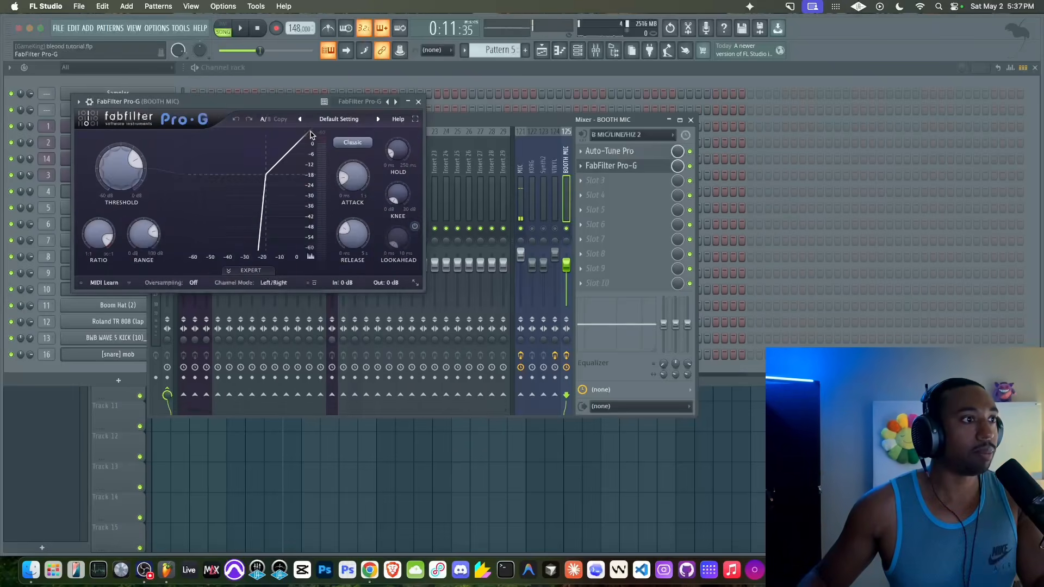
click(329, 119)
mouse_move(337, 193)
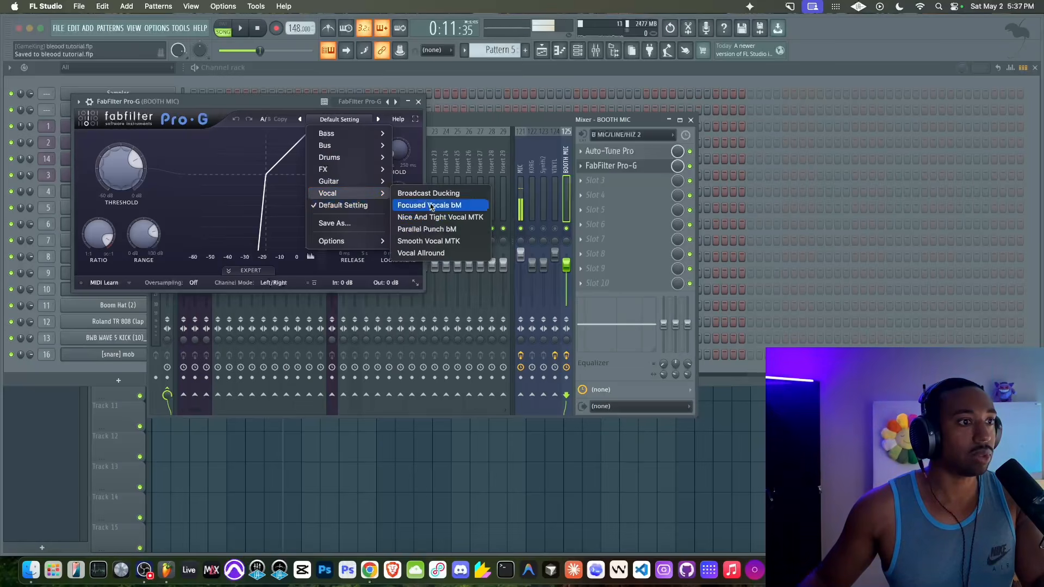
click(422, 253)
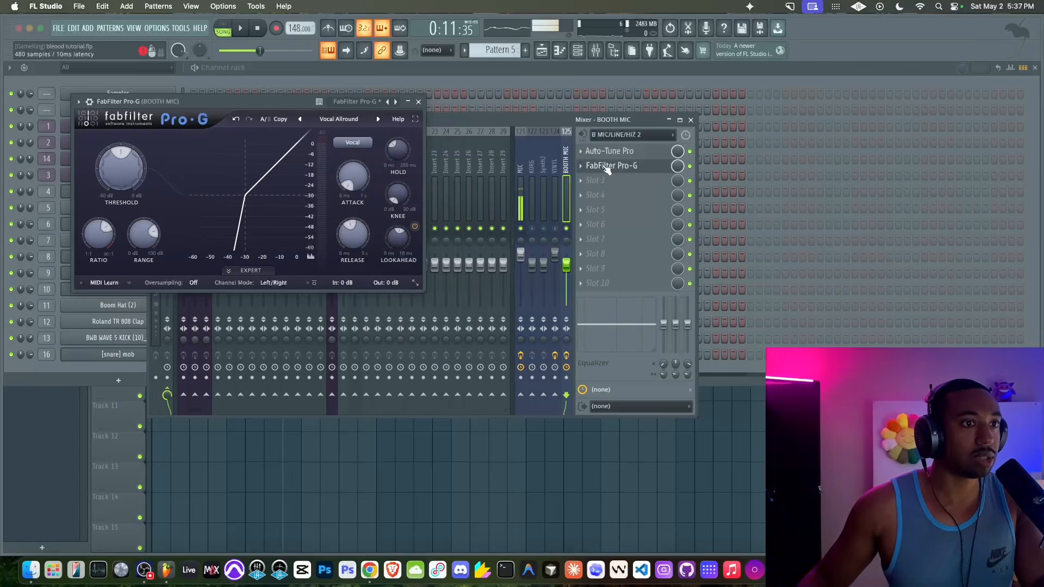
drag(606, 170, 607, 155)
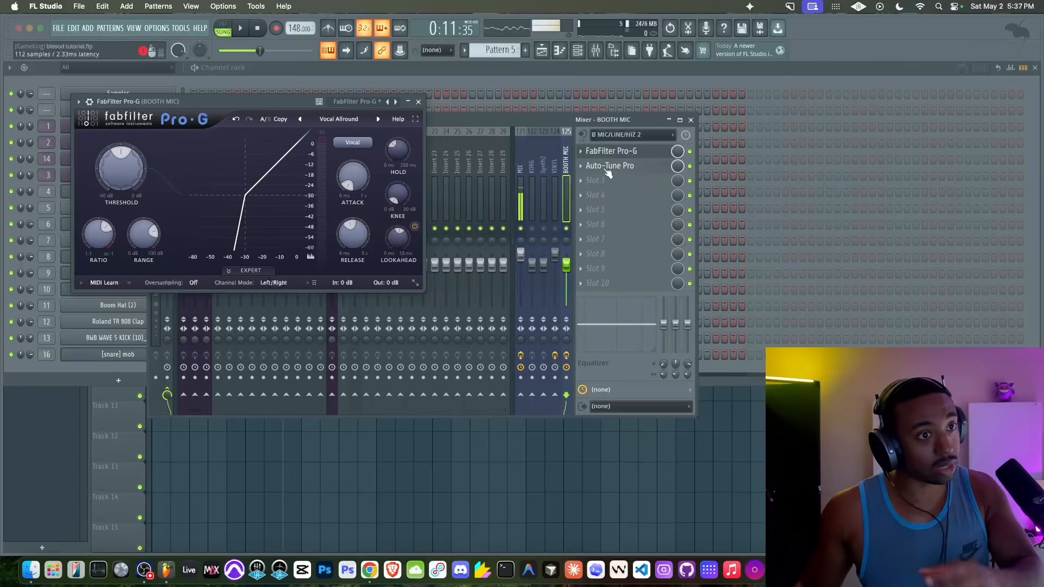
- Load FabFilter Pro-C 2 in the third BOOTH MIC effect slot and set its compression style to Vocal
click(602, 182)
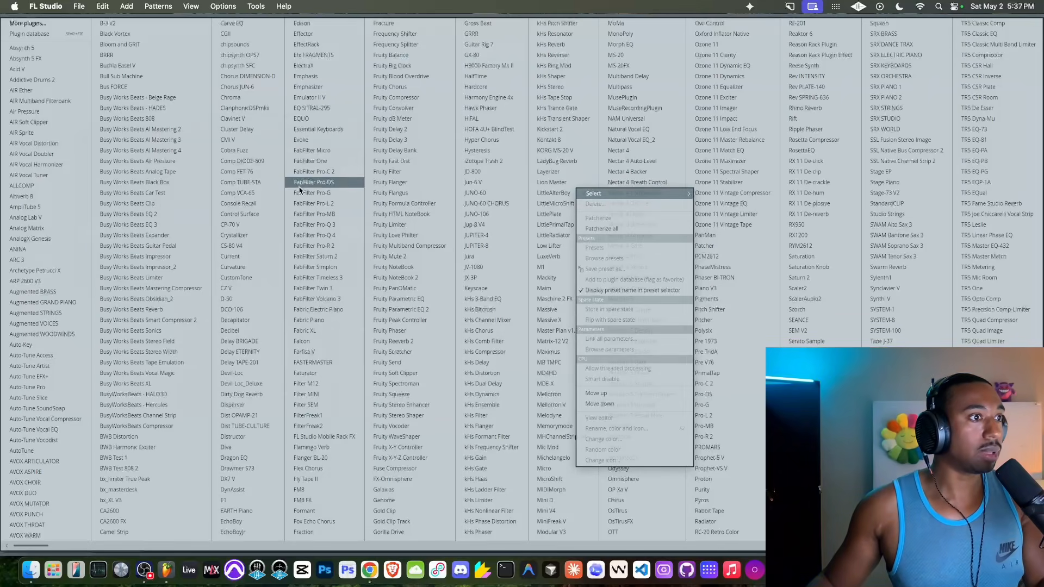
click(331, 172)
click(244, 300)
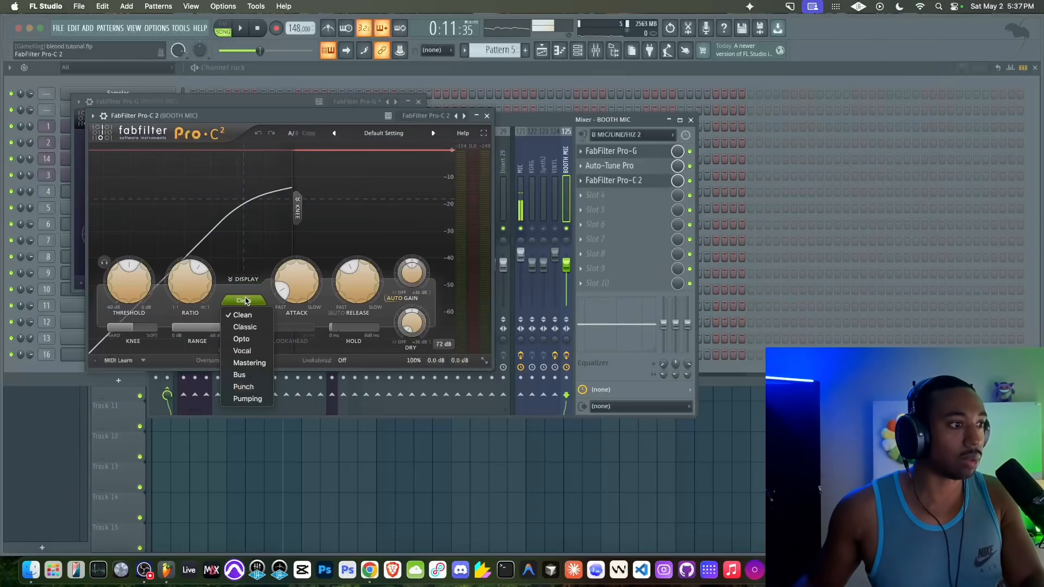
click(242, 351)
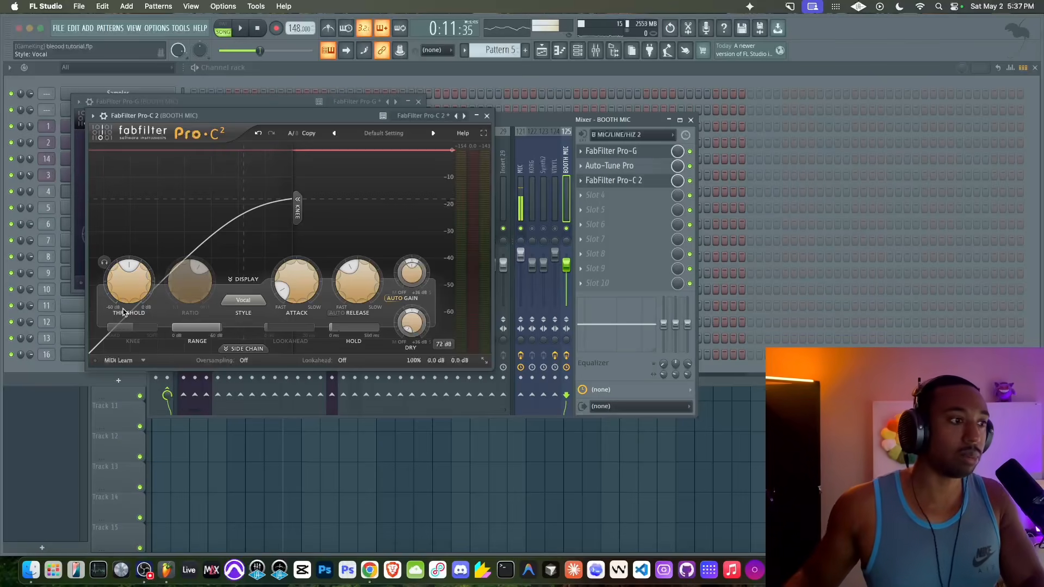
click(486, 116)
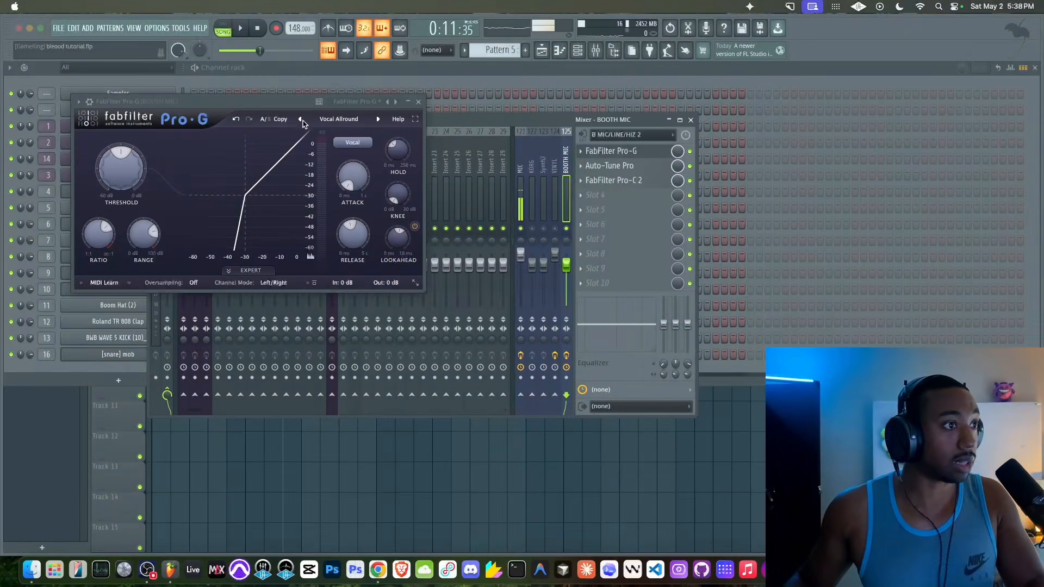
- Close FabFilter Pro-G, mute the MIC mixer track, and play the beat to test the BOOTH MIC vocal chain
click(284, 106)
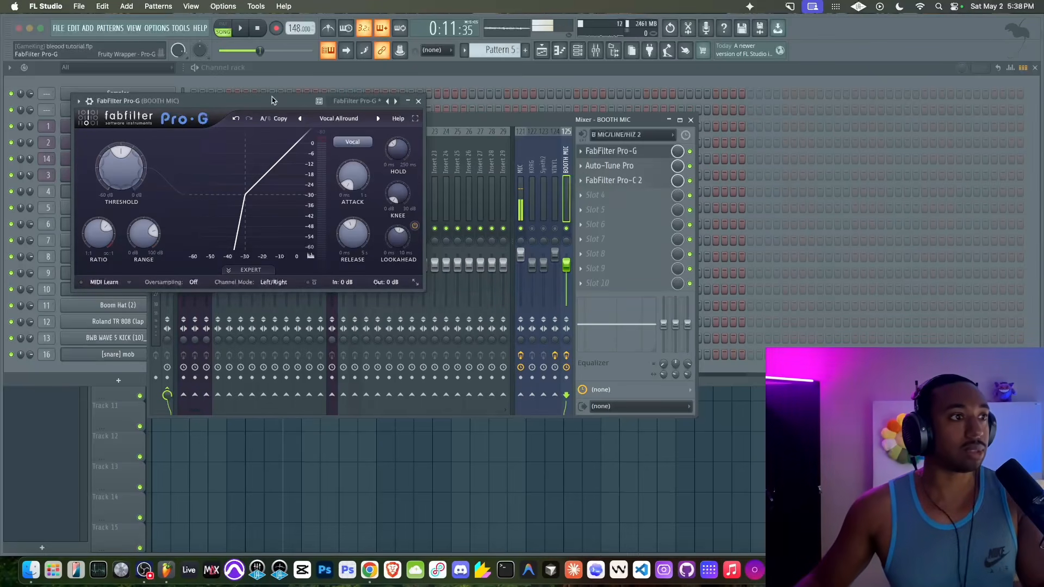
key(space)
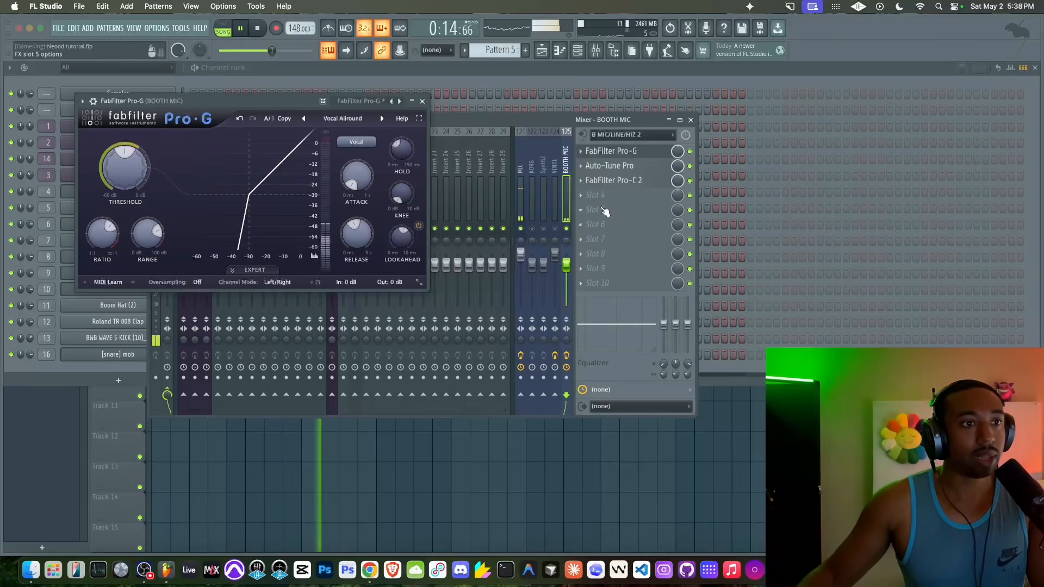
key(space)
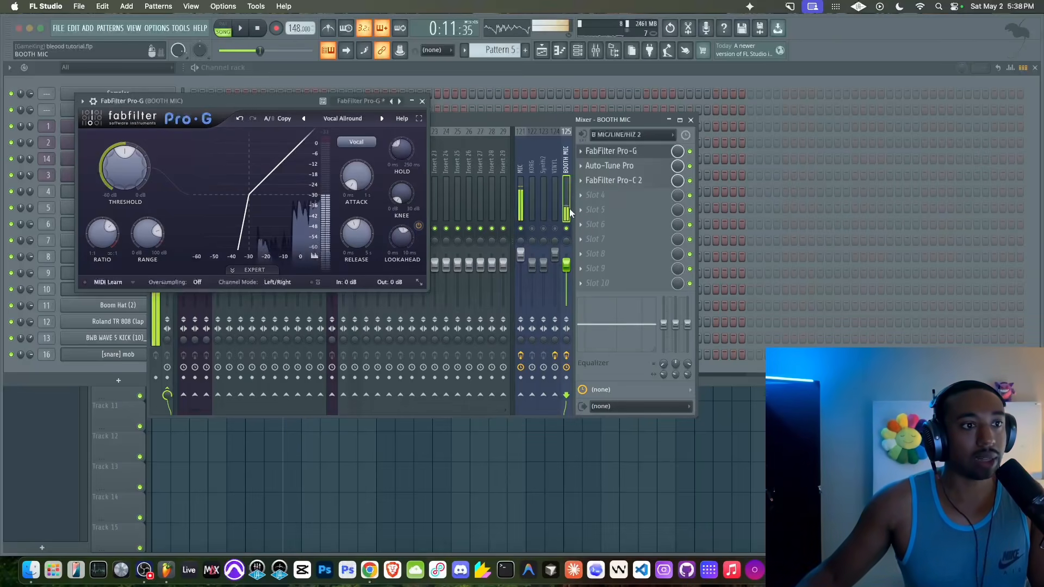
click(422, 101)
click(523, 181)
click(521, 229)
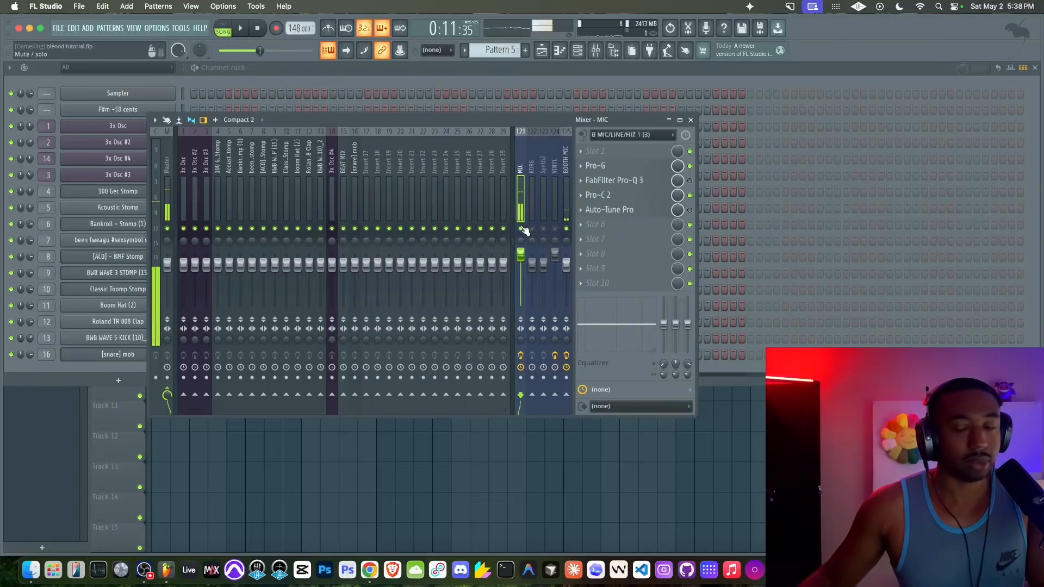
key(space)
click(569, 198)
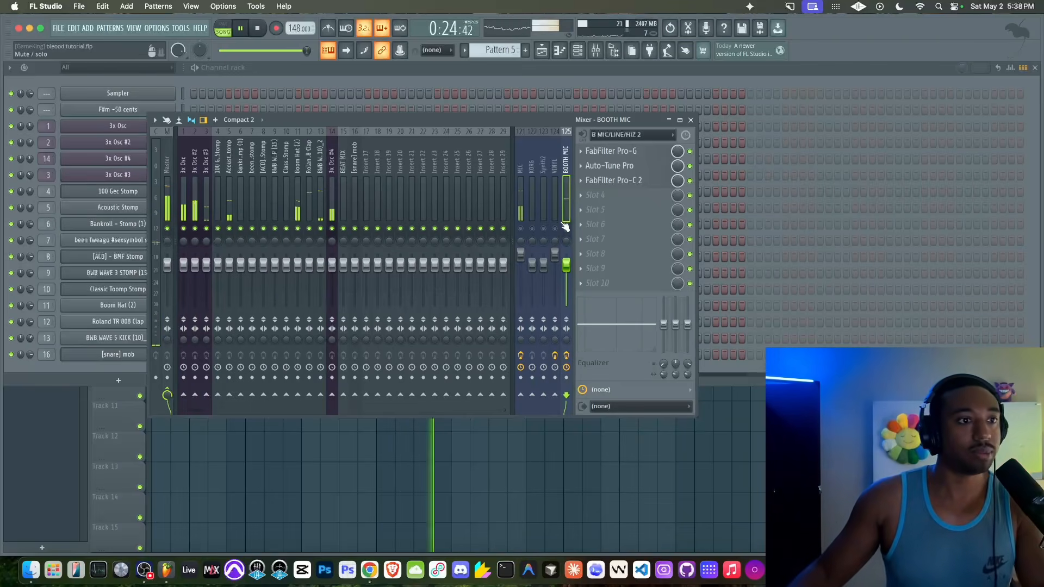
key(space)
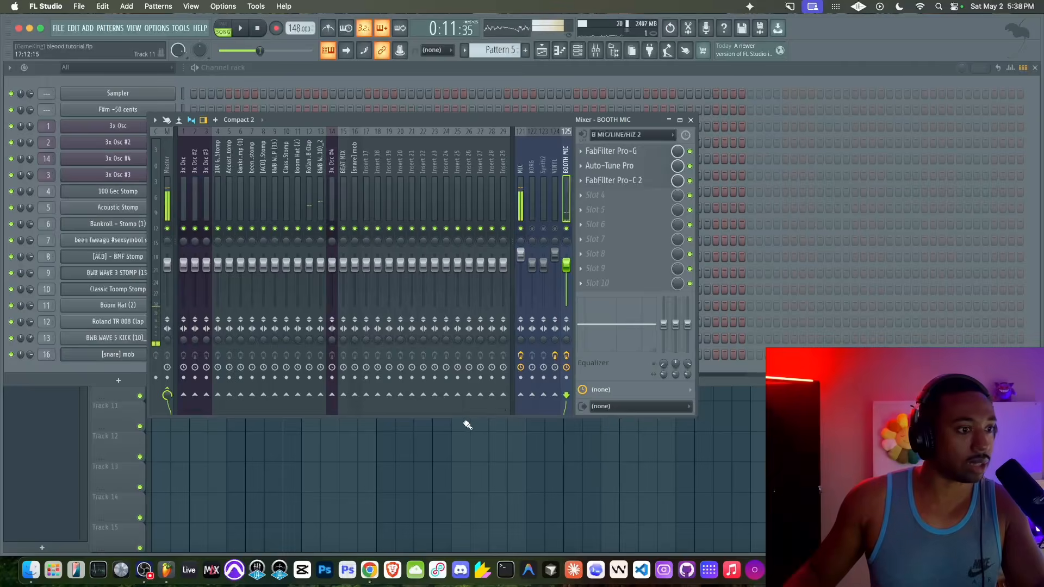
- Duplicate all playlist clips of the sixteen-bar arrangement on Tracks 1 to 6 so it runs through bar 32
key(F5)
key(F9)
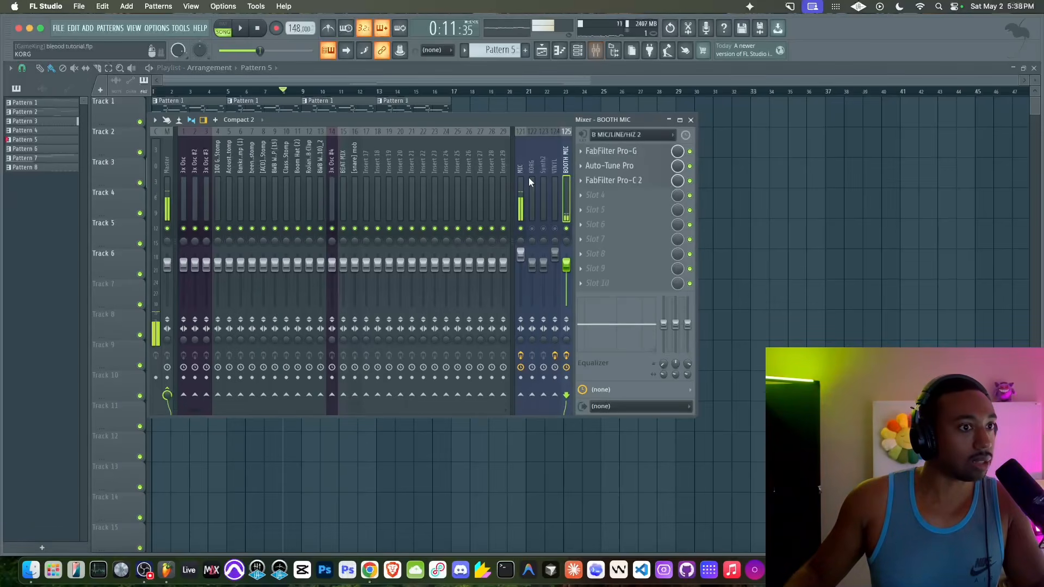
key(space)
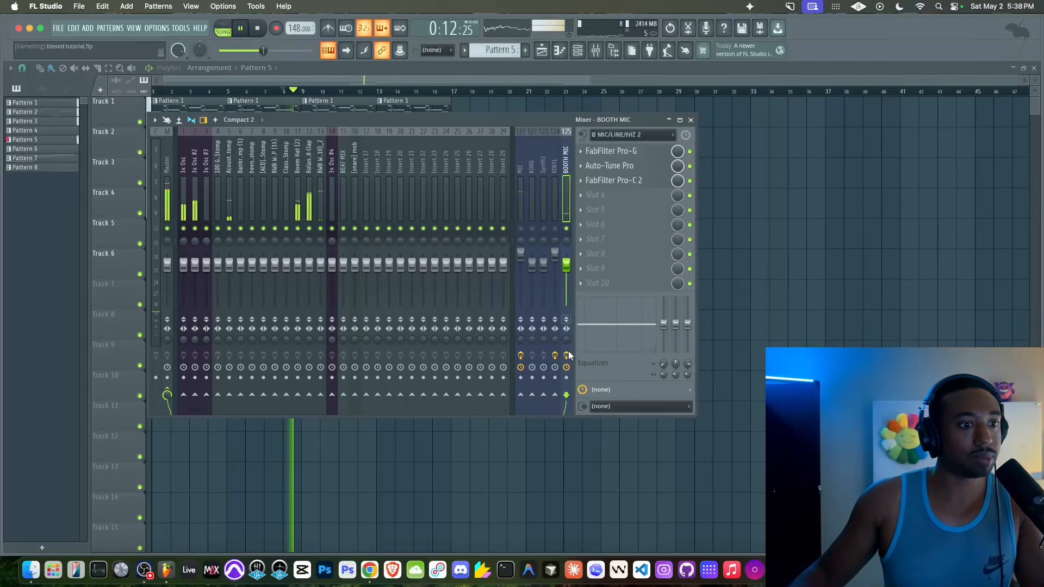
right_click(745, 314)
drag(461, 308, 34, 5)
key(ctrl+b)
click(419, 303)
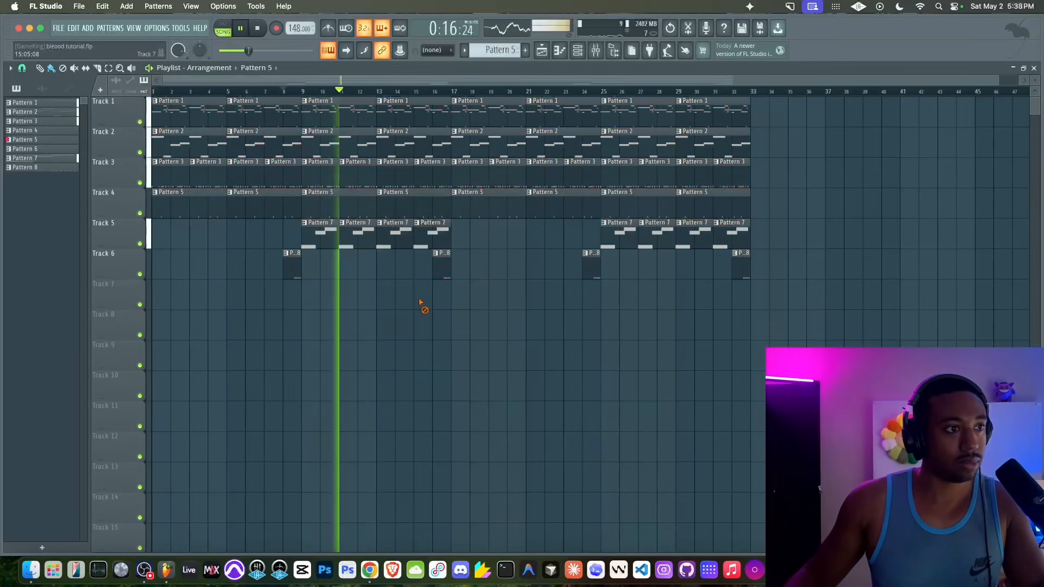
- Duplicate the entire 32-bar arrangement on Tracks 1 to 6 so it runs through bar 64
drag(745, 338, 148, 94)
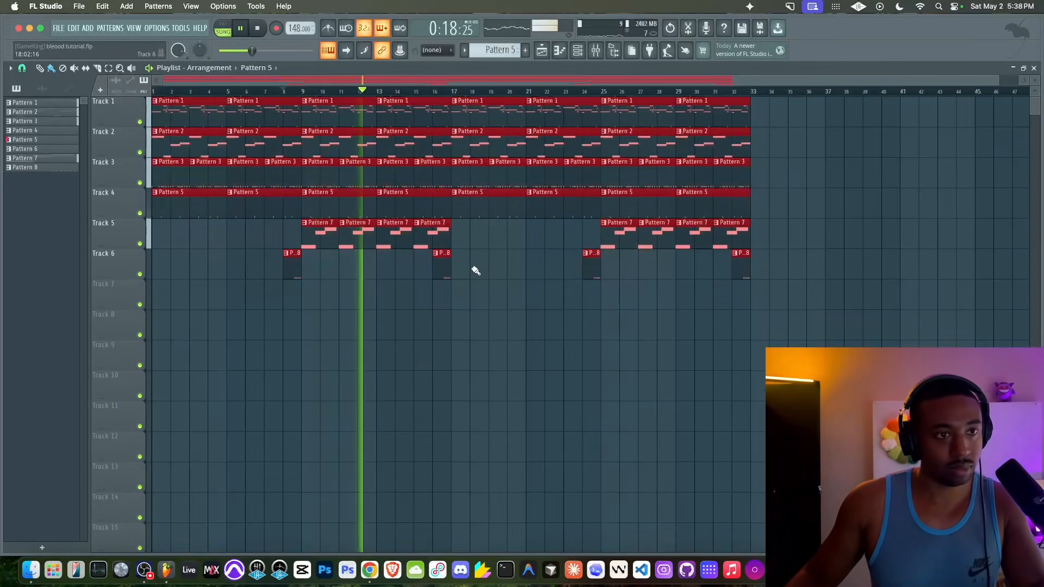
key(ctrl+b)
click(410, 333)
scroll(410, 334, down, 3)
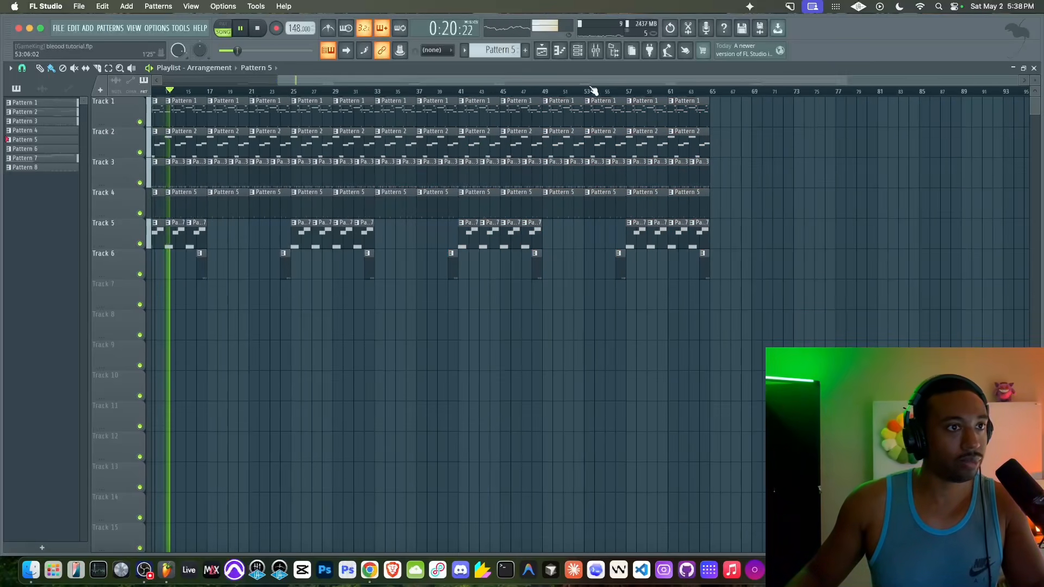
- Arm the BOOTH MIC mixer track for recording, save the project, and stop playback of the extended arrangement
click(596, 50)
key(F9)
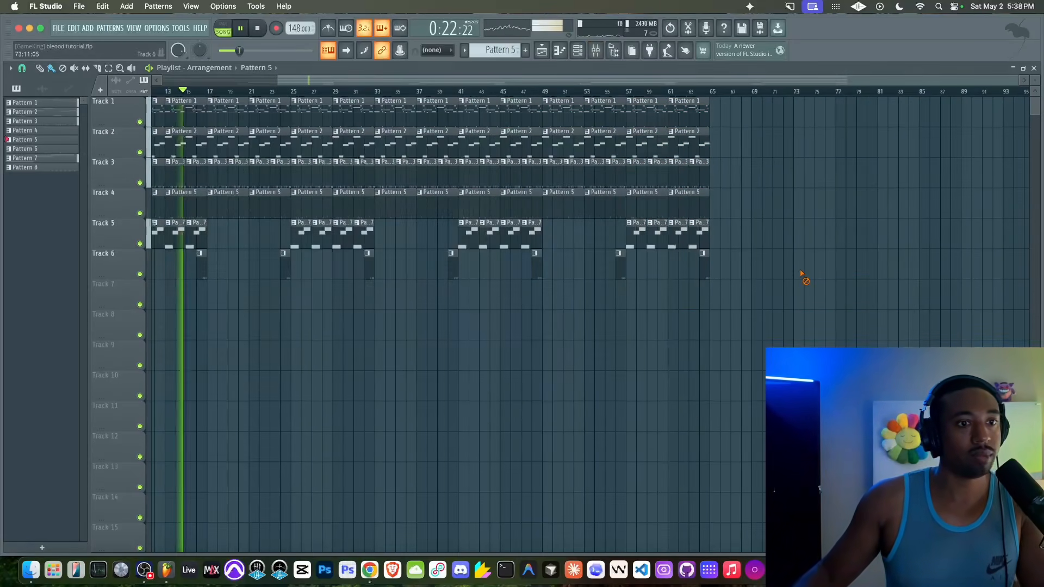
key(ctrl+s)
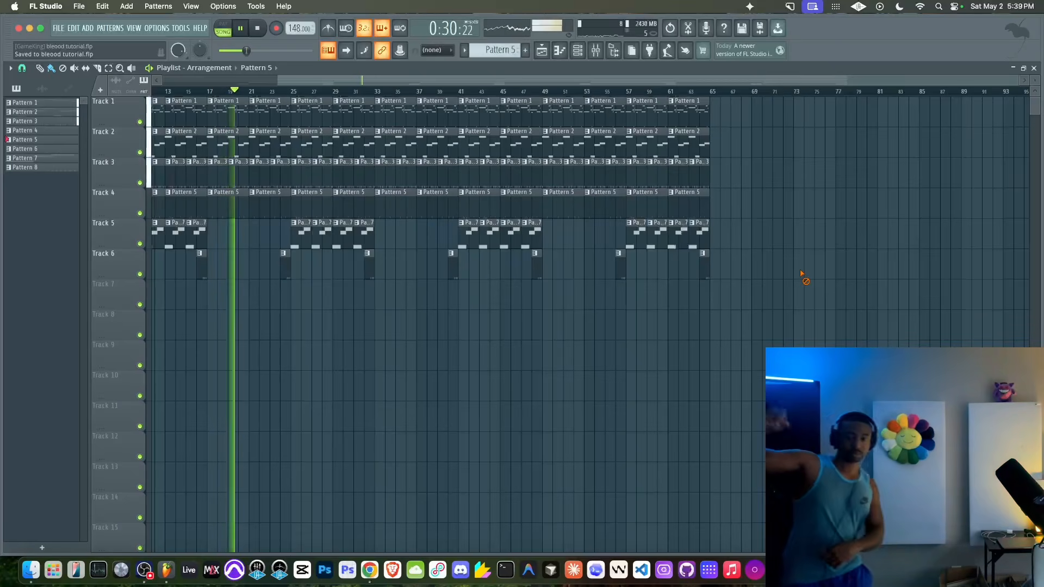
key(space)
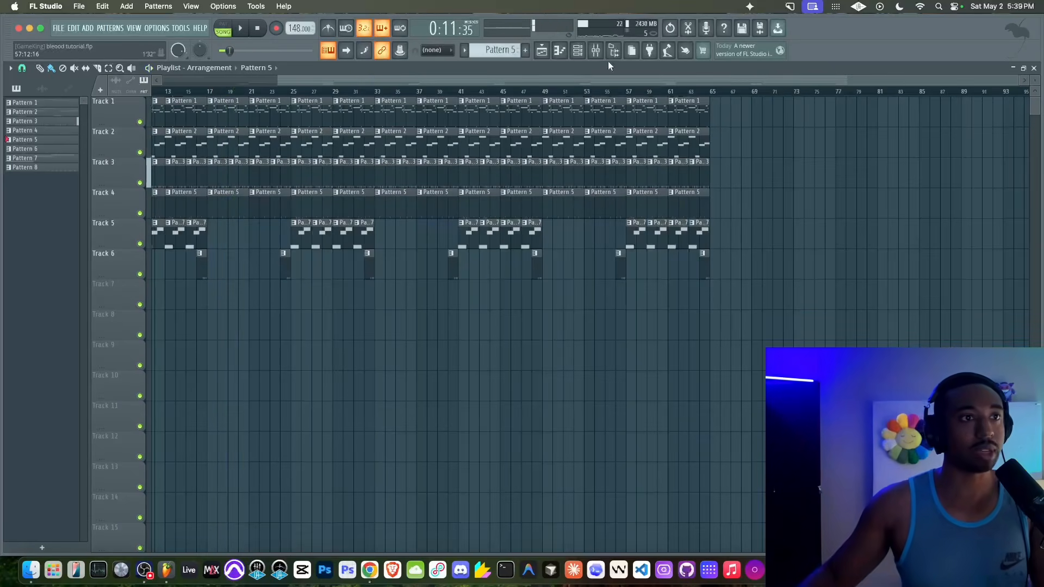
- Set the BOOTH MIC Auto-Tune Pro's Detune to about 427.5 Hz and close the plugin
key(F9)
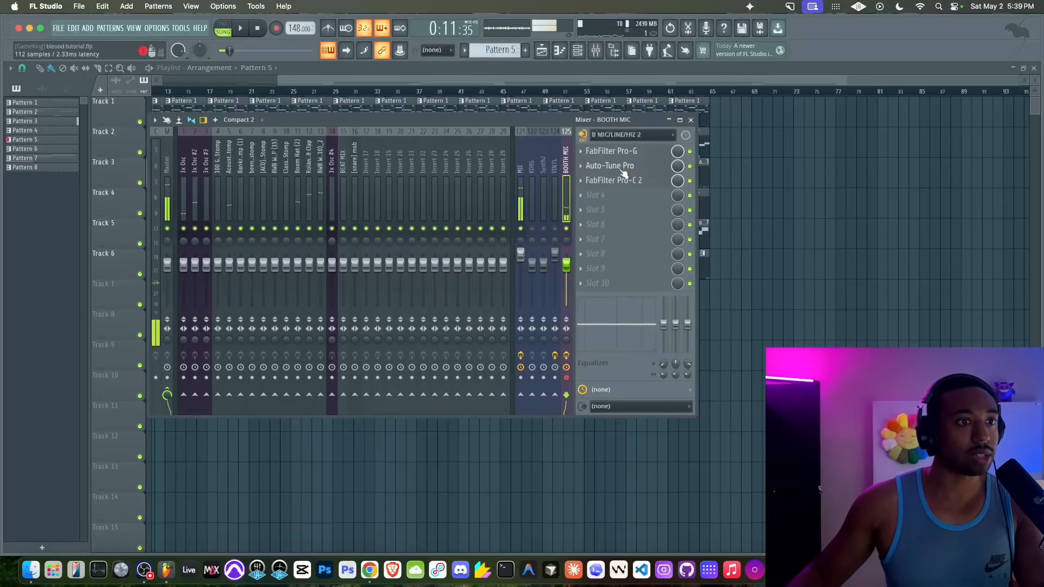
click(621, 168)
mouse_move(619, 137)
mouse_down()
mouse_move(613, 145)
mouse_move(618, 137)
mouse_up()
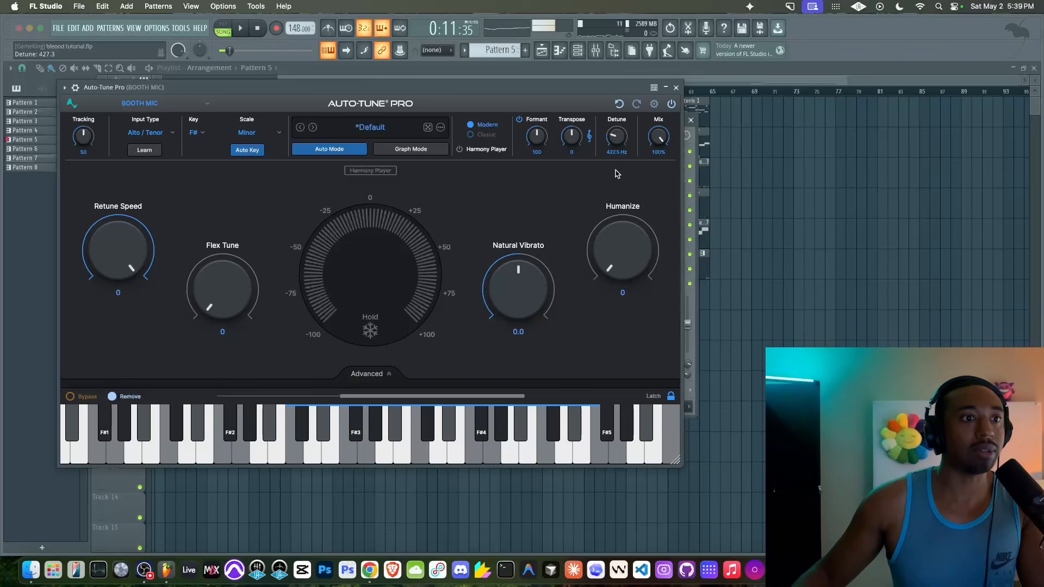
click(677, 88)
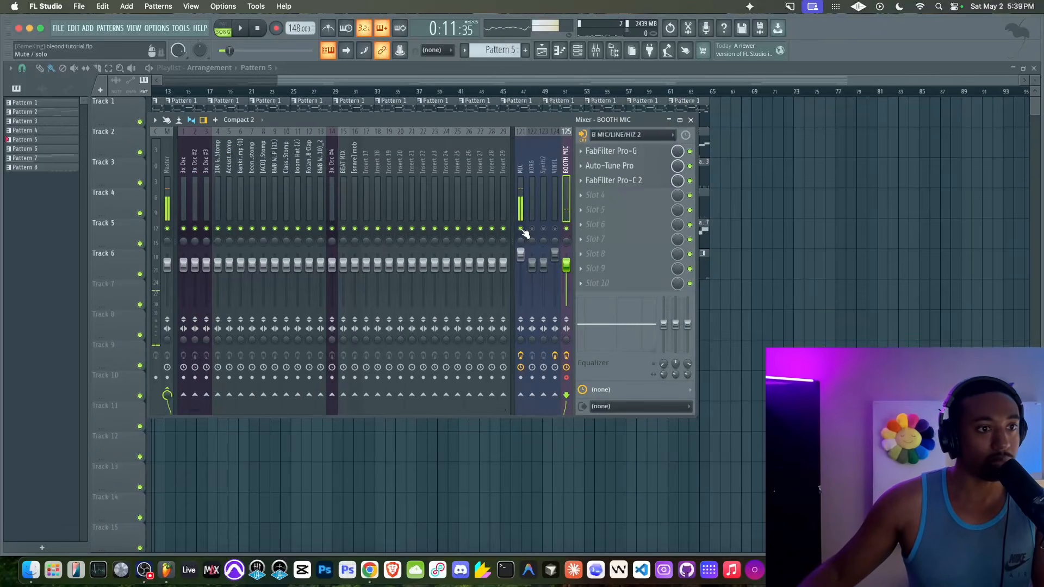
- Save the project, play the arrangement to test the retuned vocal mic, and return to the start of the playlist
key(ctrl+s)
key(space)
key(F9)
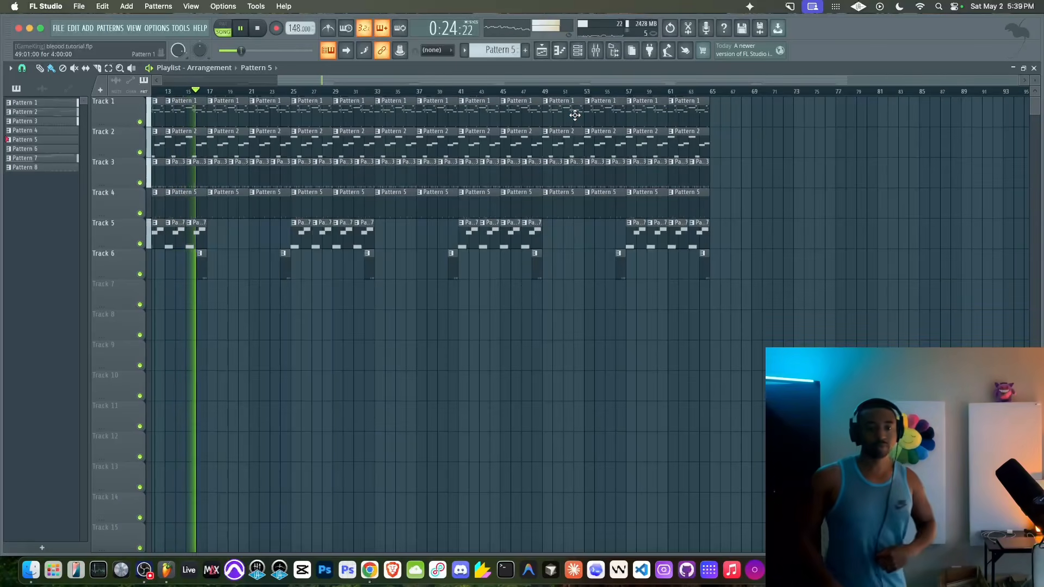
key(space)
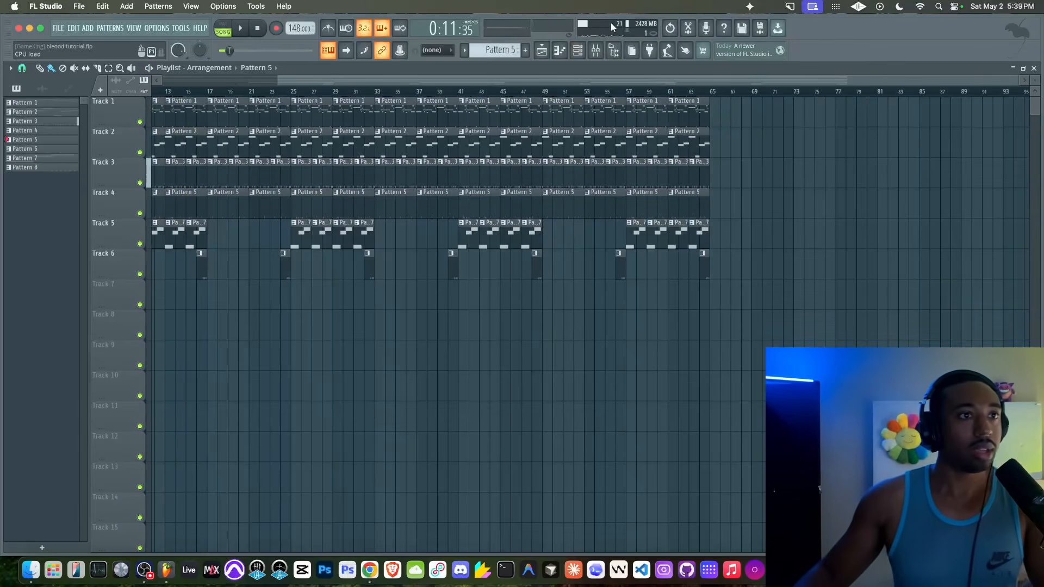
click(598, 50)
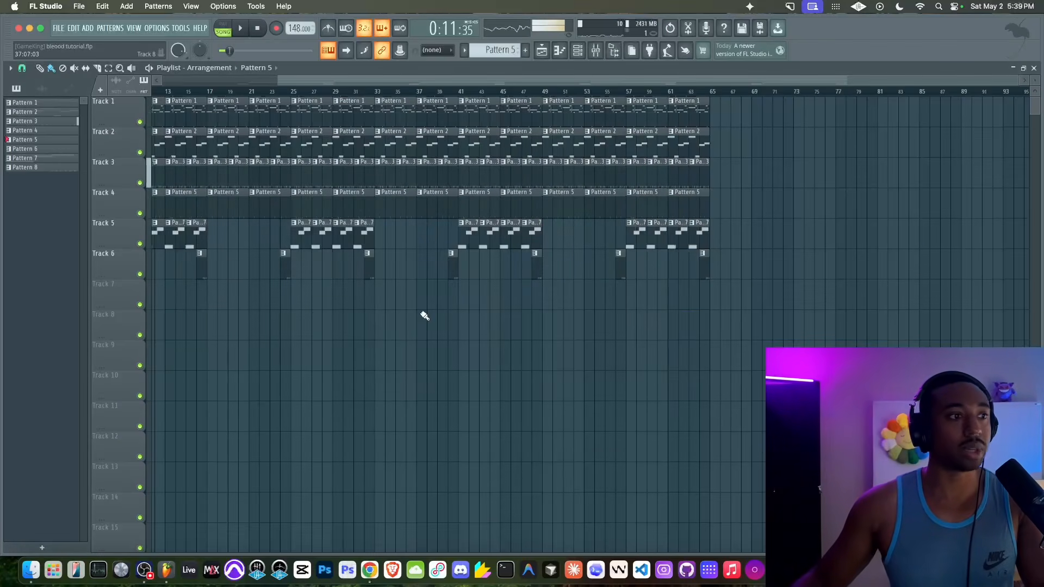
scroll(201, 252, left, 5)
scroll(201, 253, up, 3)
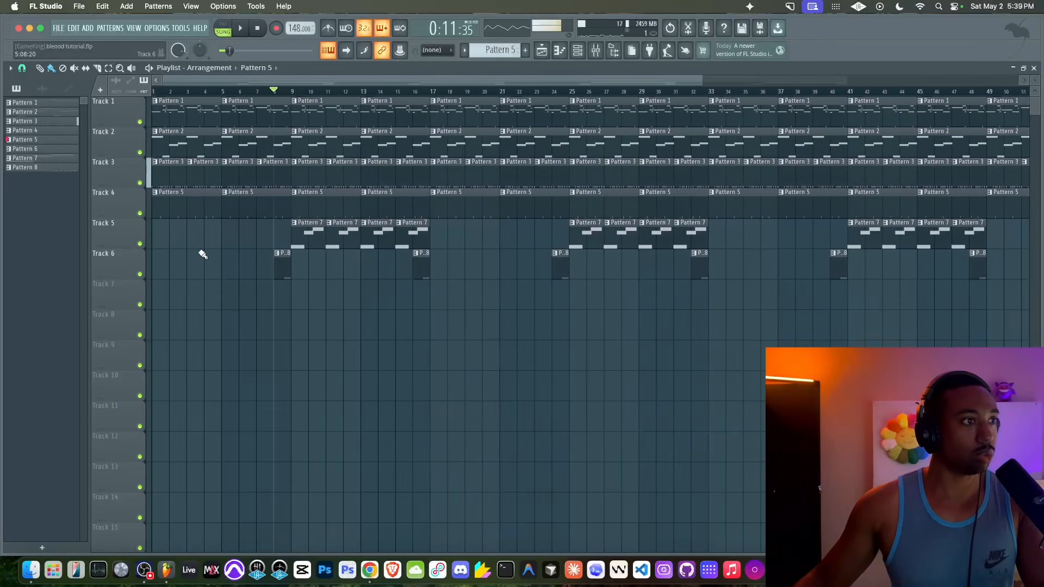
- Set the playlist's playback loop to bars 1 to 8, enable loop recording, and save the project
drag(298, 99, 125, 95)
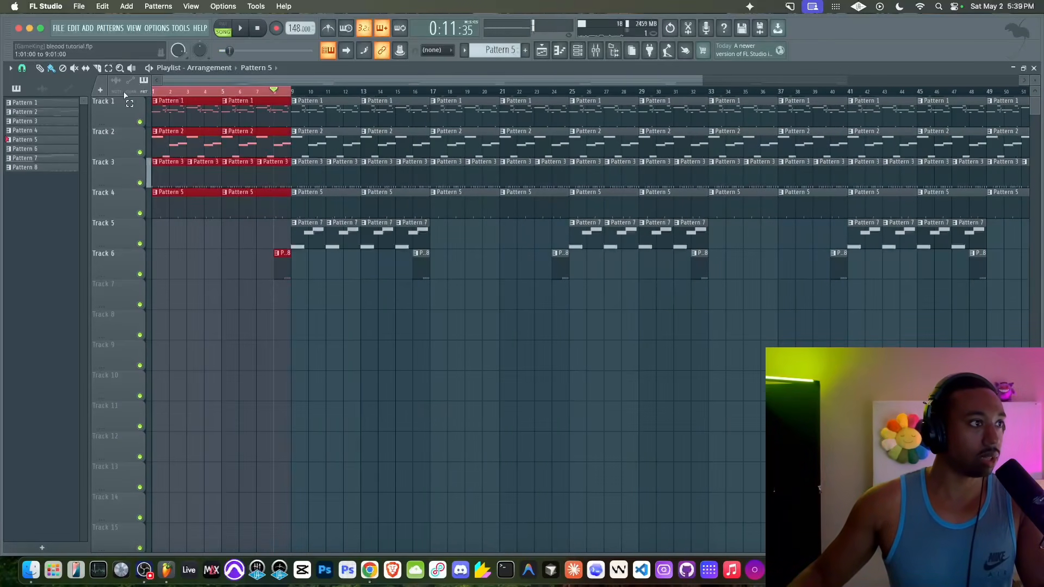
right_click(244, 292)
key(space)
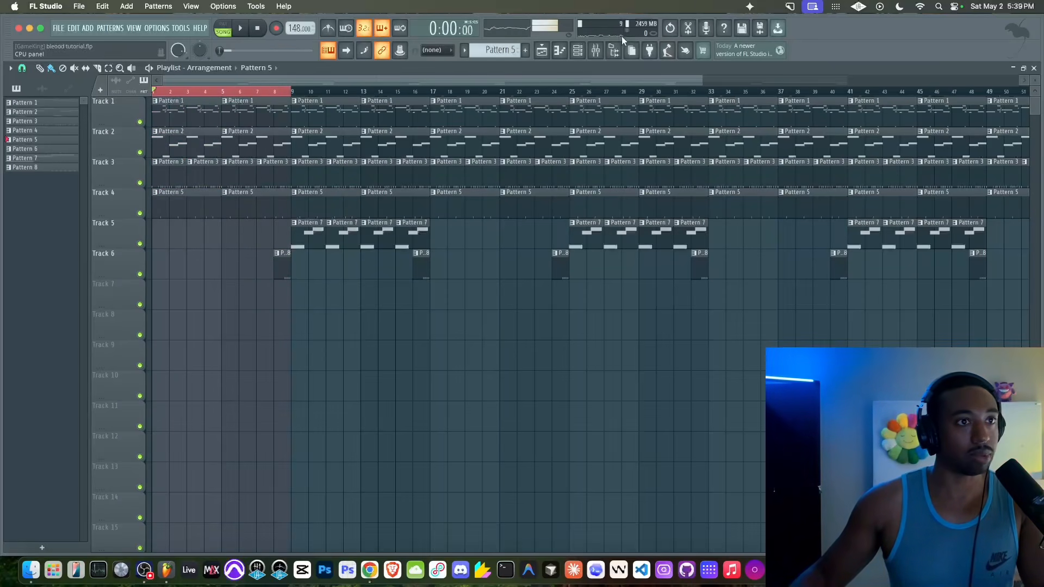
click(603, 49)
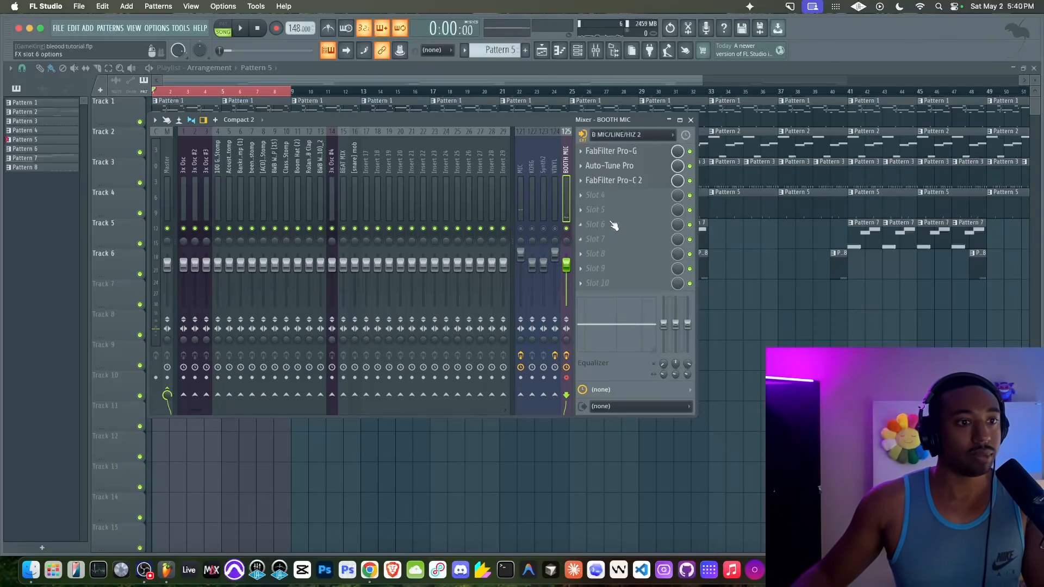
key(F9)
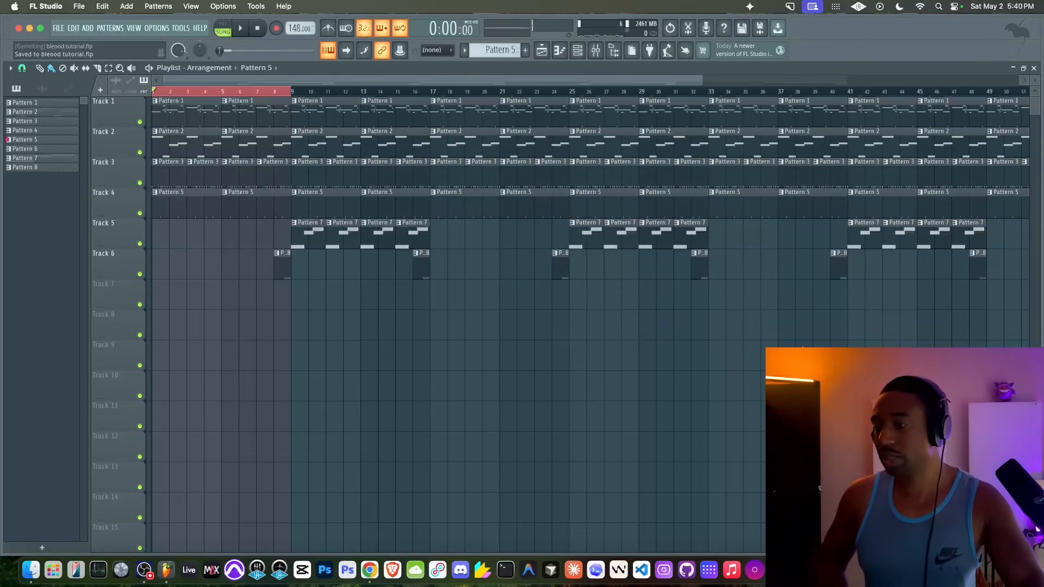
- Test playback of the loop, arm song recording, and save the project as bleood tutorial_2.flp
key(space)
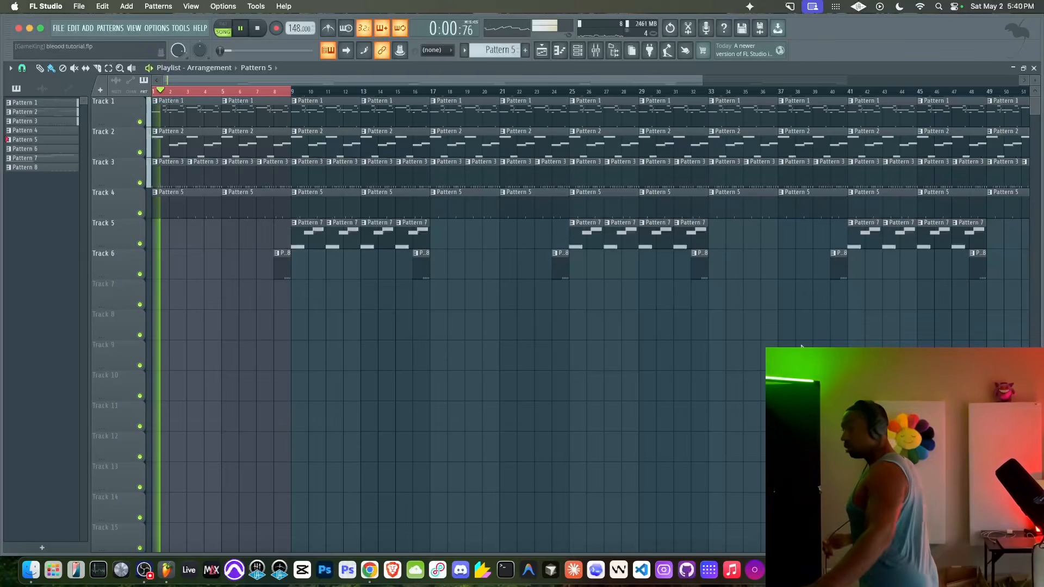
key(space)
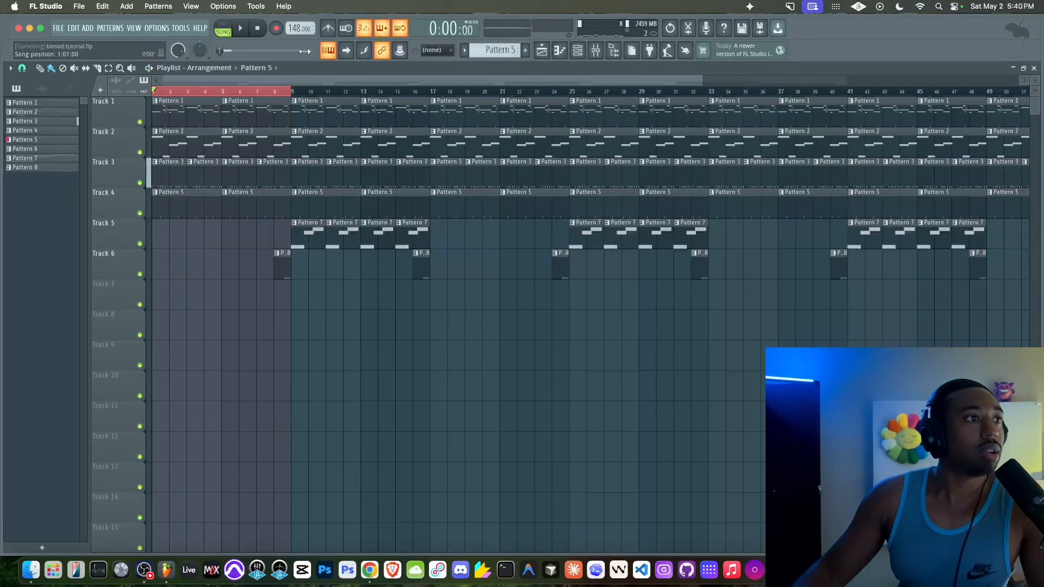
right_click(277, 28)
click(275, 27)
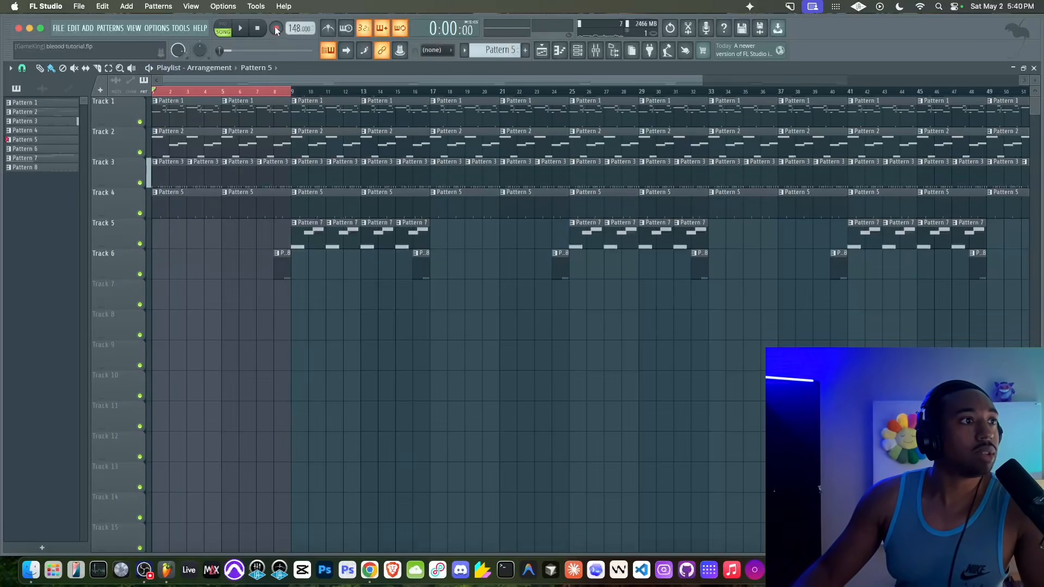
right_click(363, 29)
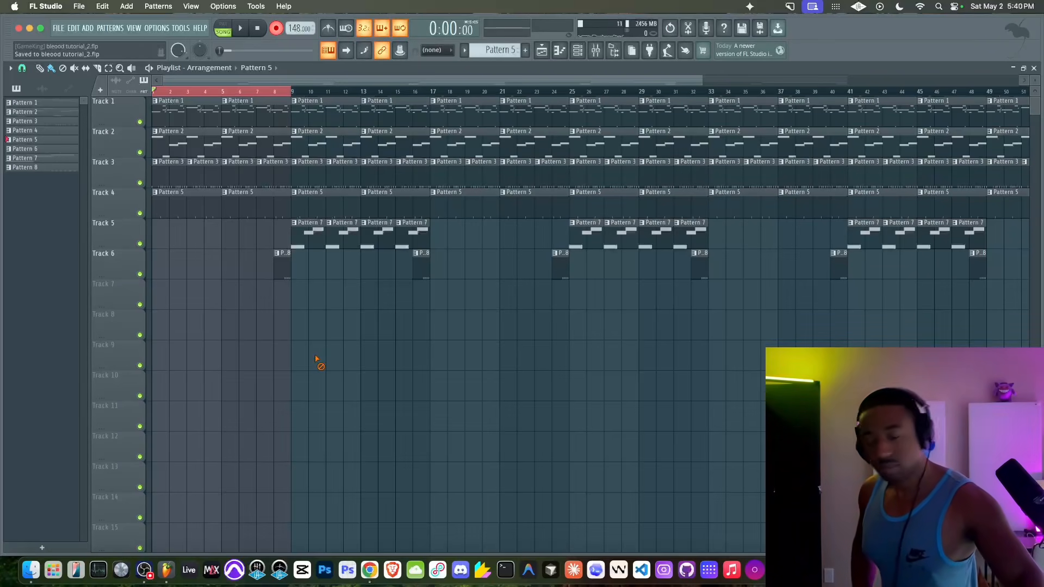
- Record looped BOOTH MIC vocal takes over bars 1 to 8 and delete the partial take on Track 7
key(space)
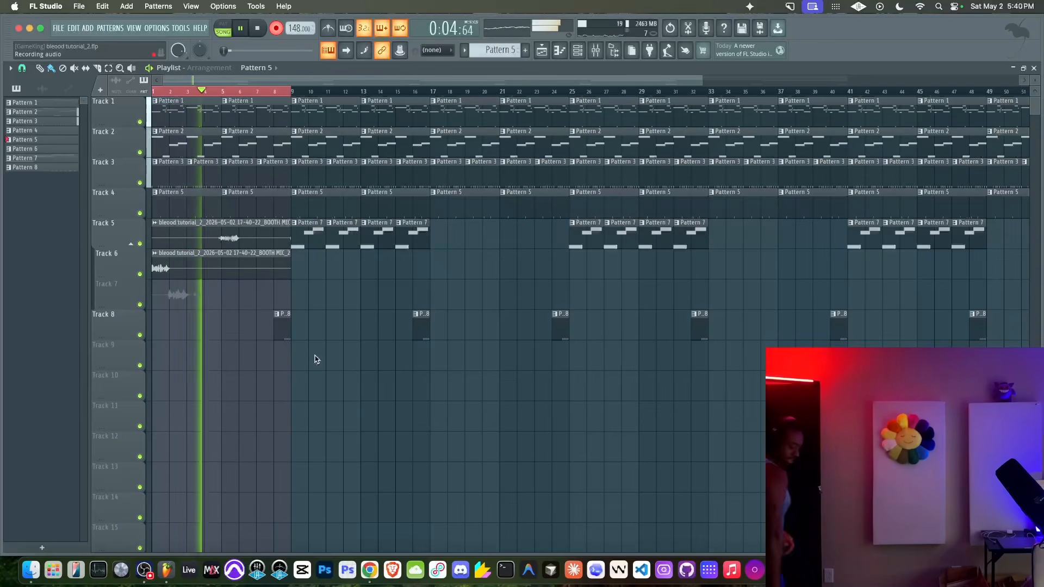
key(space)
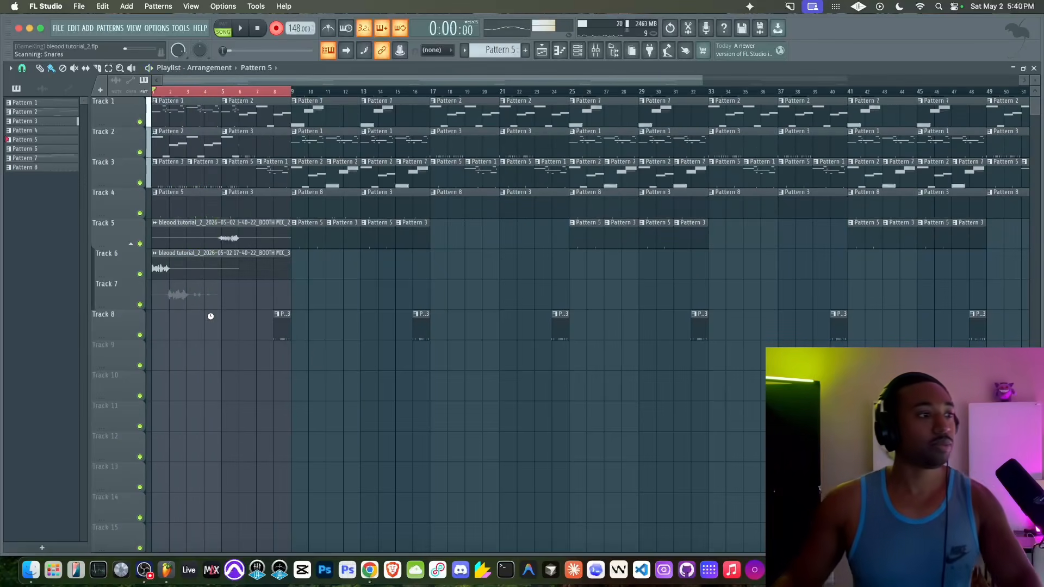
right_click(187, 294)
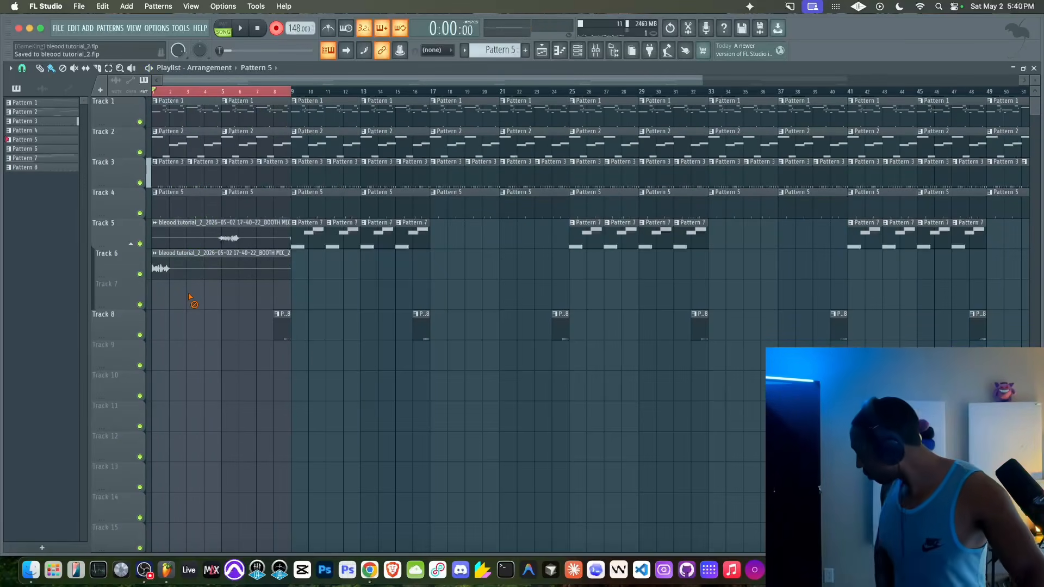
- Record another BOOTH MIC take on Track 7, trim it to end at about bar 5, and delete the leftover clip on Track 8
key(space)
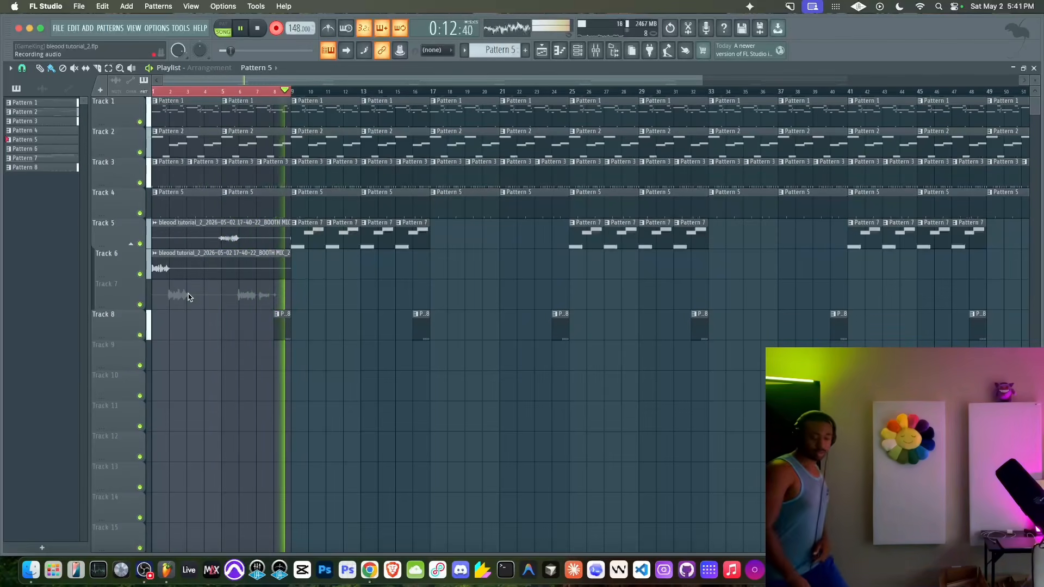
key(space)
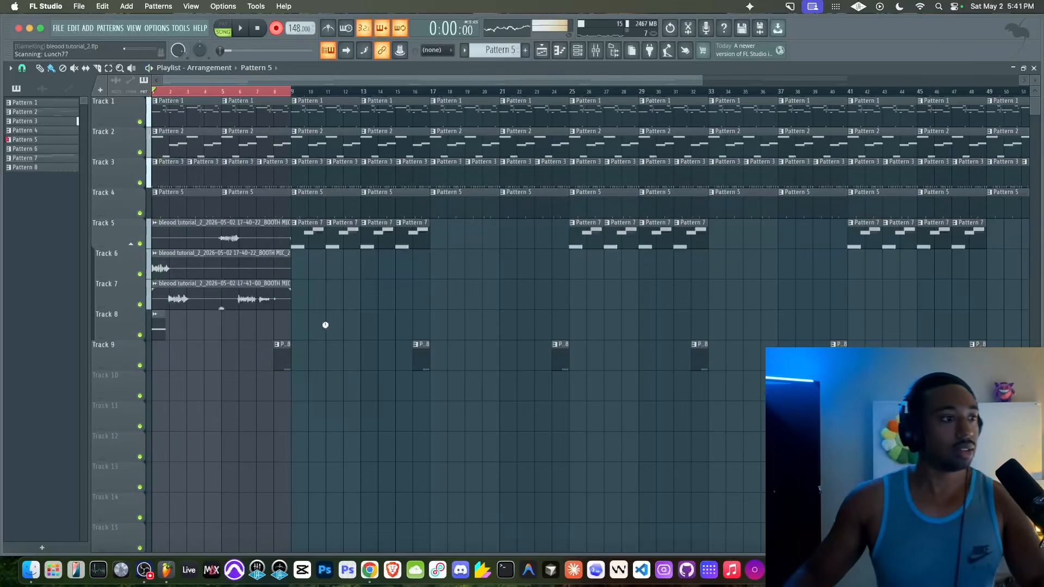
click(288, 299)
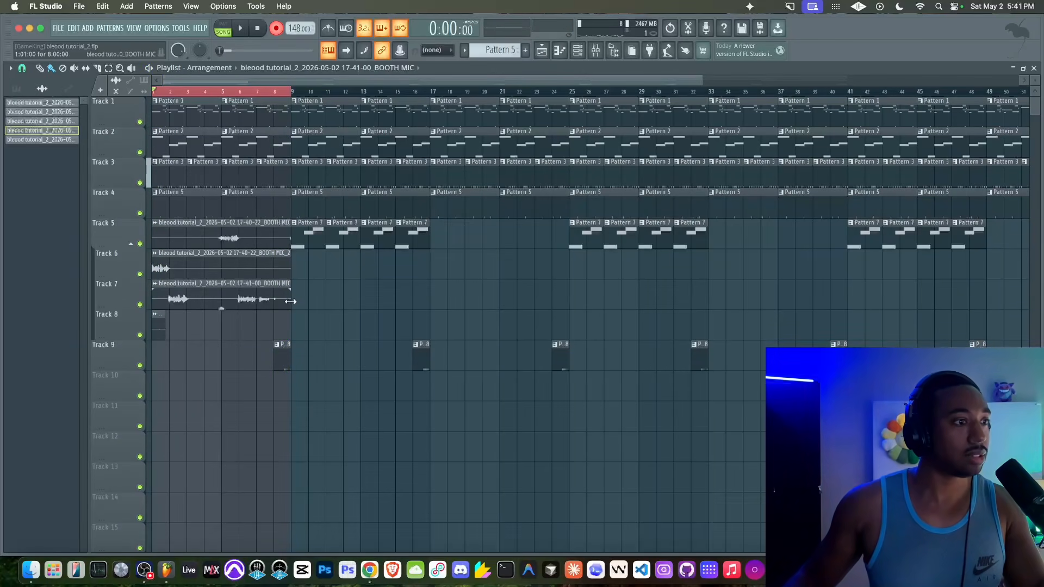
right_click(163, 327)
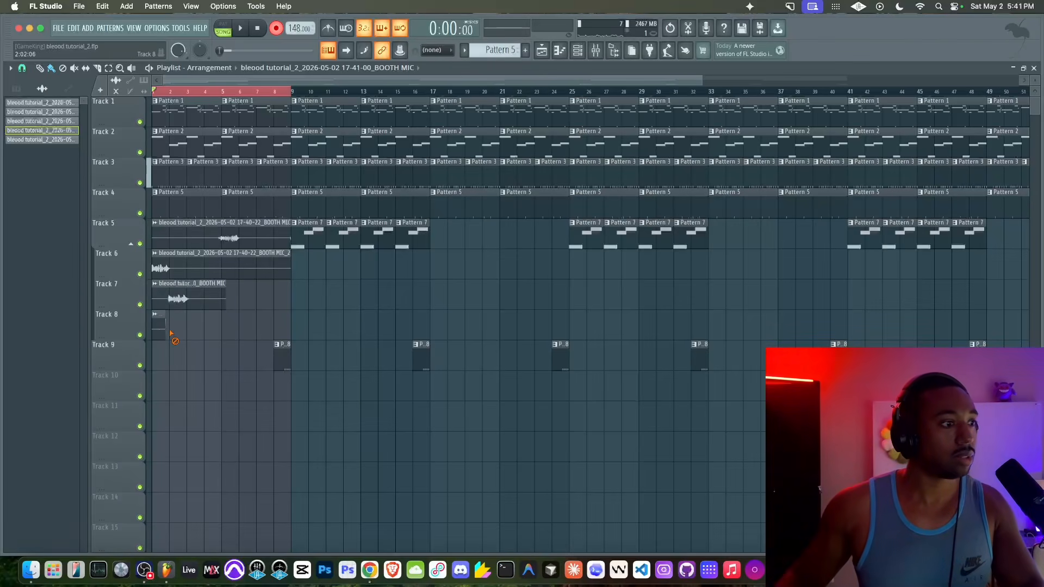
- Record further looped BOOTH MIC takes starting from bar 4 of the playlist
click(204, 92)
key(space)
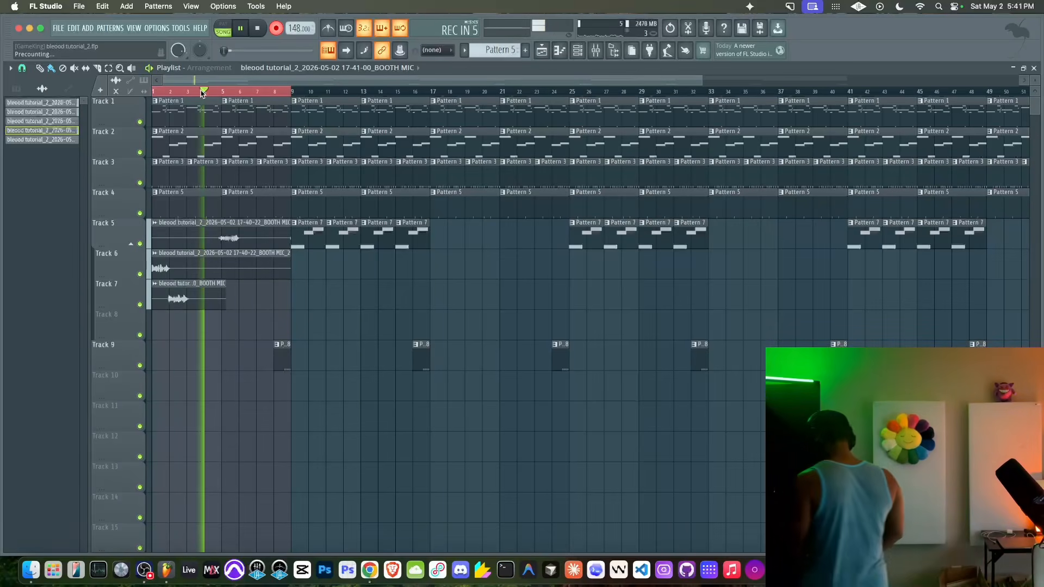
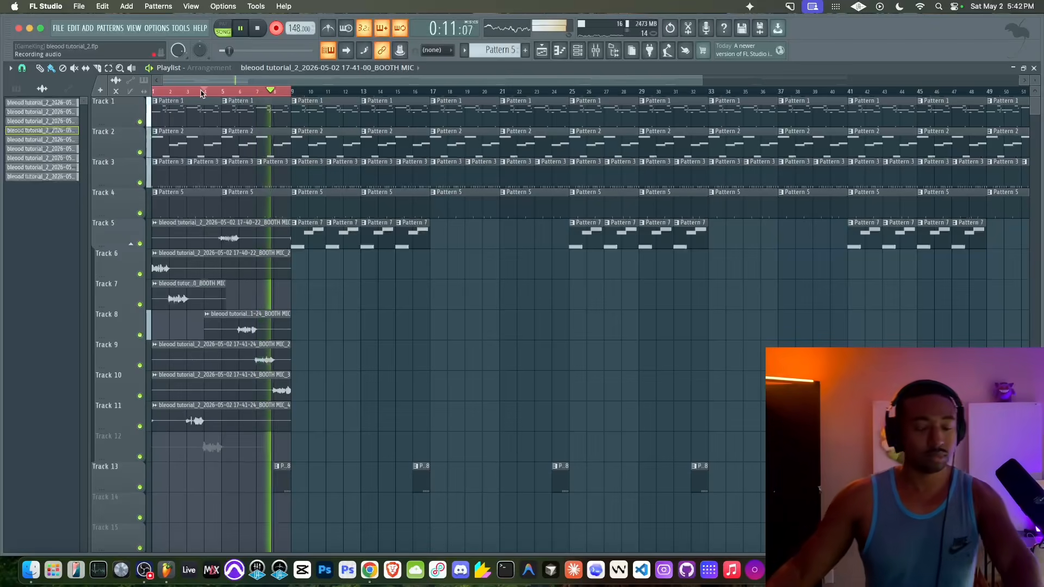
key(space)
- Loop bars 7 to 17 during playback and shorten the first vocal take on Track 6 to end at about bar 4
click(595, 50)
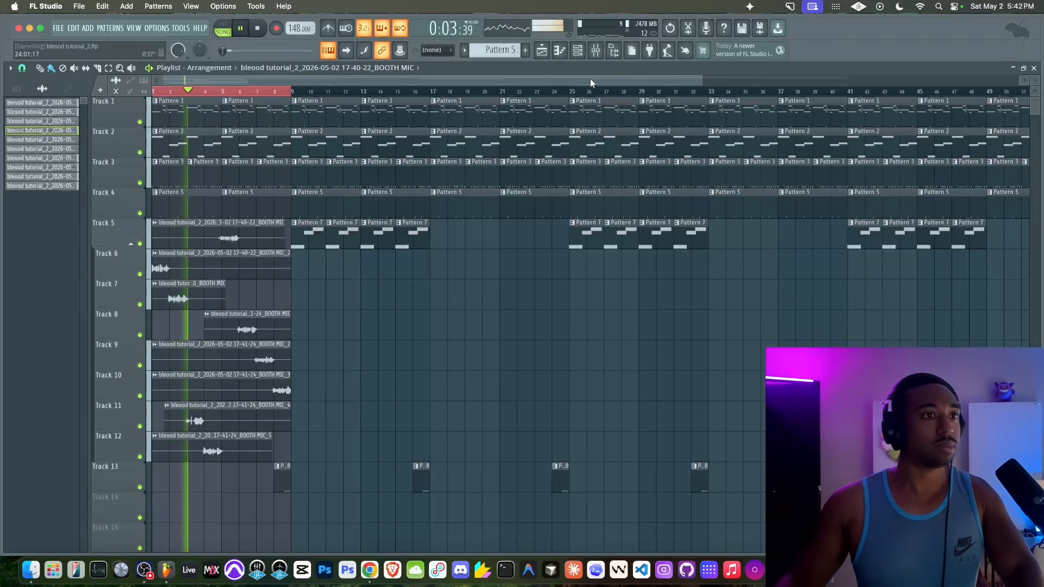
click(599, 56)
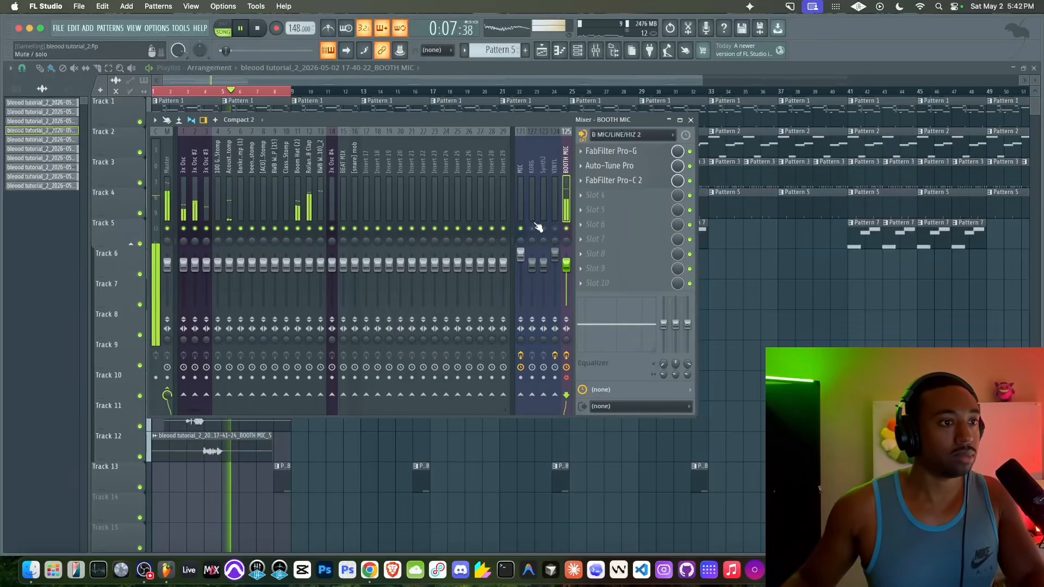
key(F9)
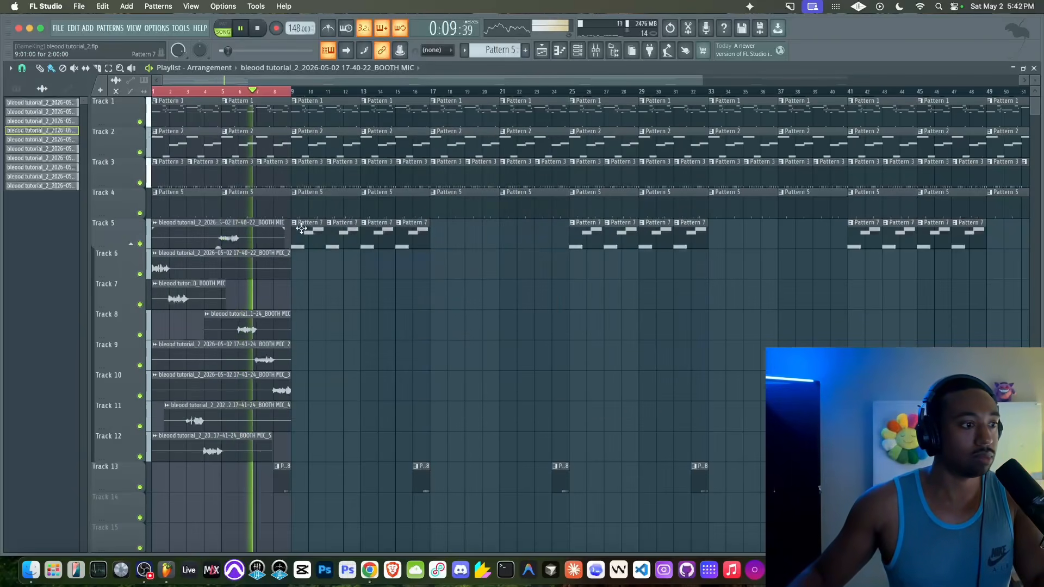
drag(265, 96, 456, 97)
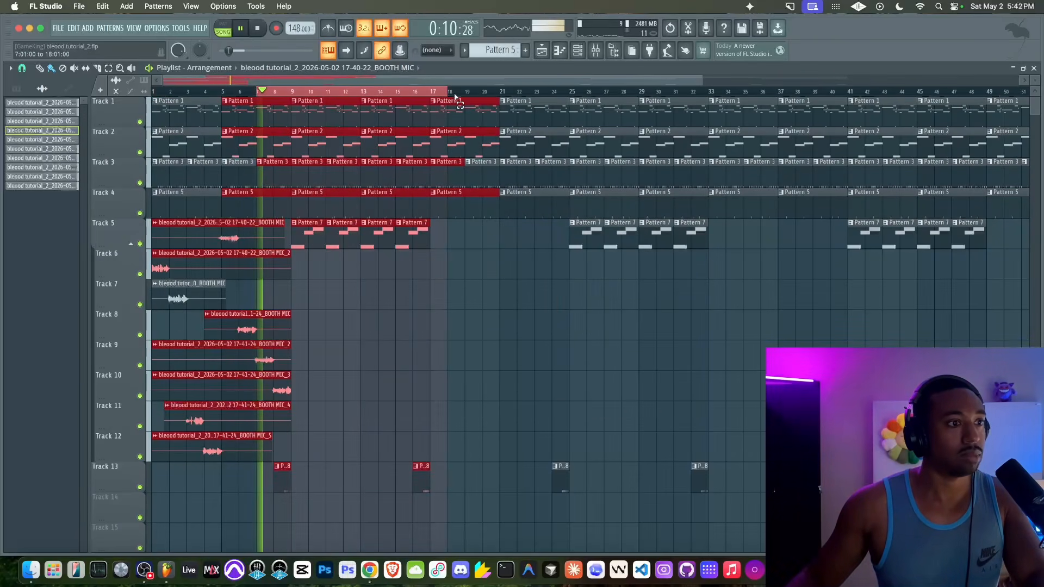
right_click(436, 292)
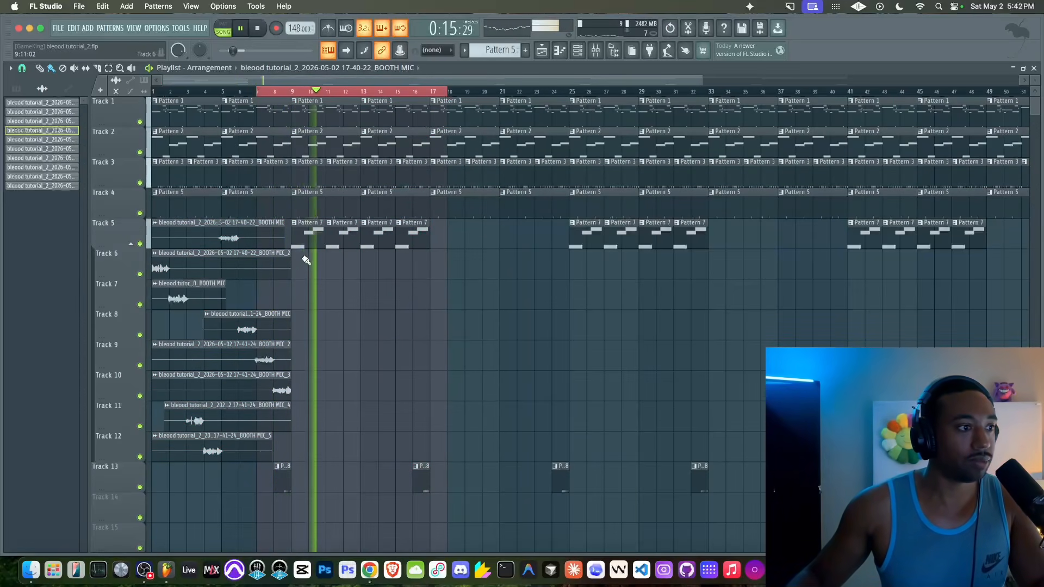
drag(289, 271, 208, 270)
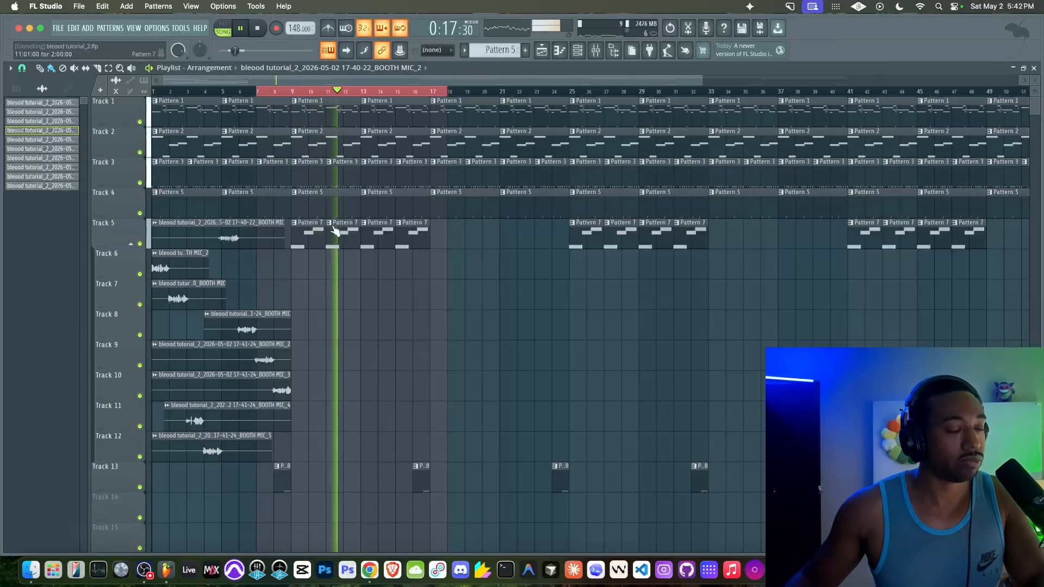
- Check the microphone tracks in the mixer with playback stopped and while the loop plays
key(space)
click(596, 54)
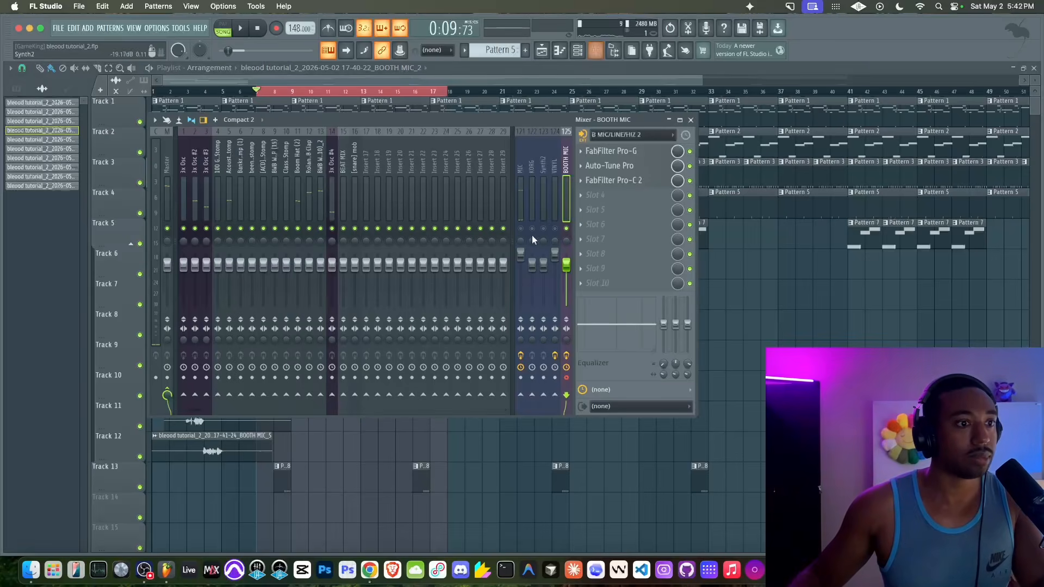
key(F9)
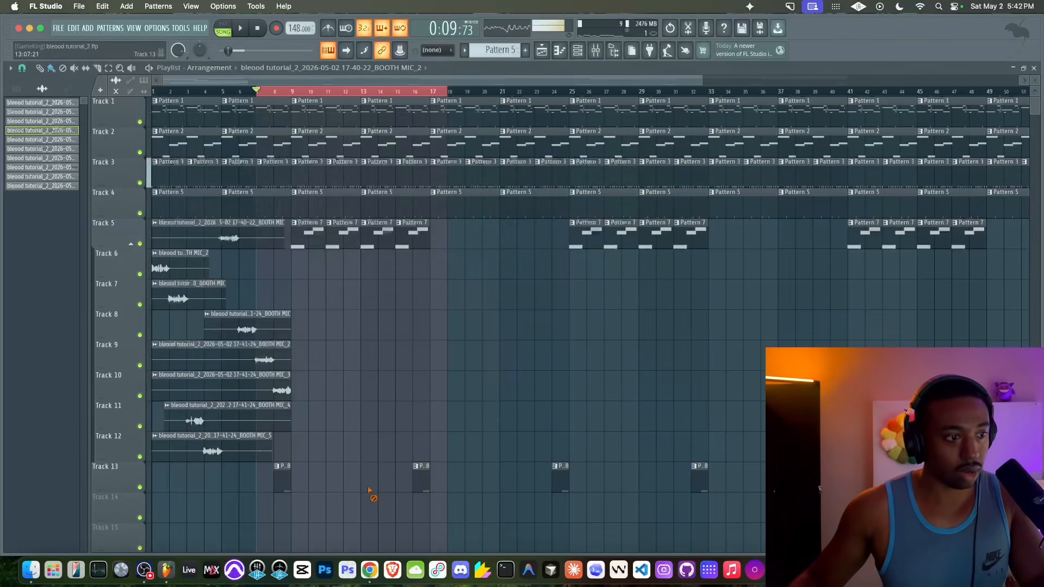
click(601, 52)
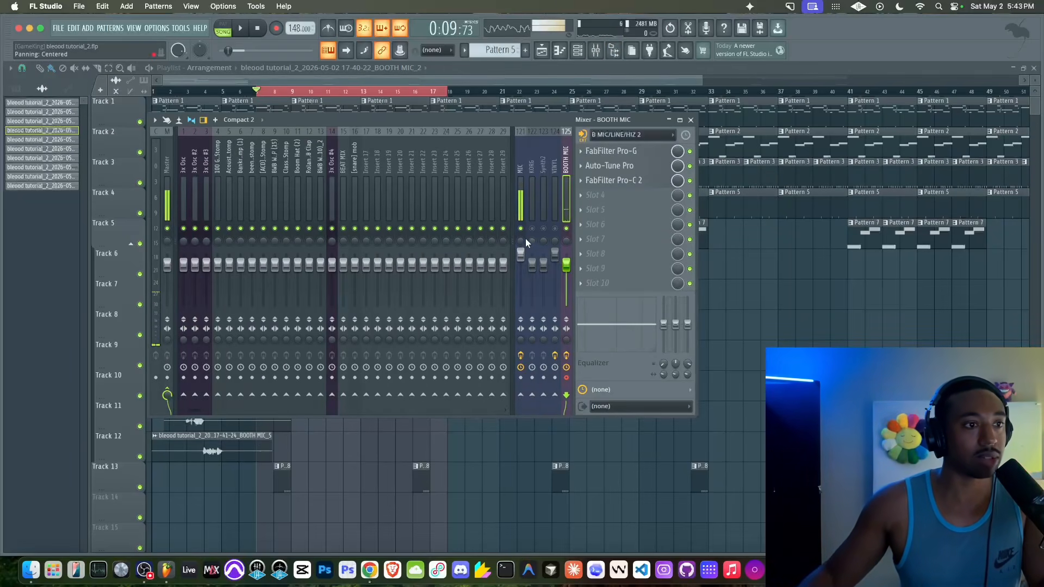
key(F9)
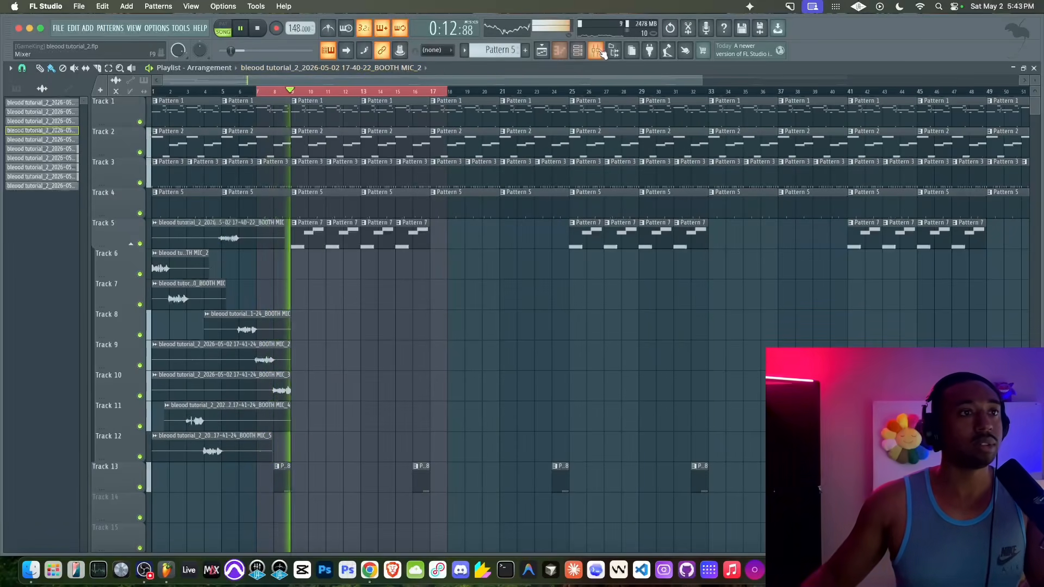
key(F9)
key(F9)
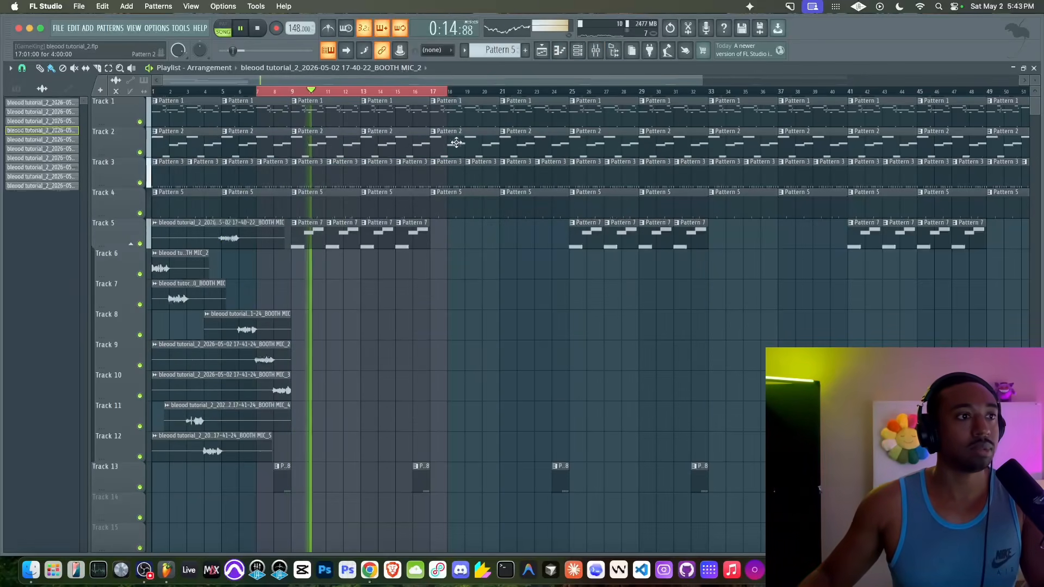
- Record a BOOTH MIC vocal take over a loop of bars 8 to 17 and delete the leftover clip on Track 7
drag(499, 91, 278, 90)
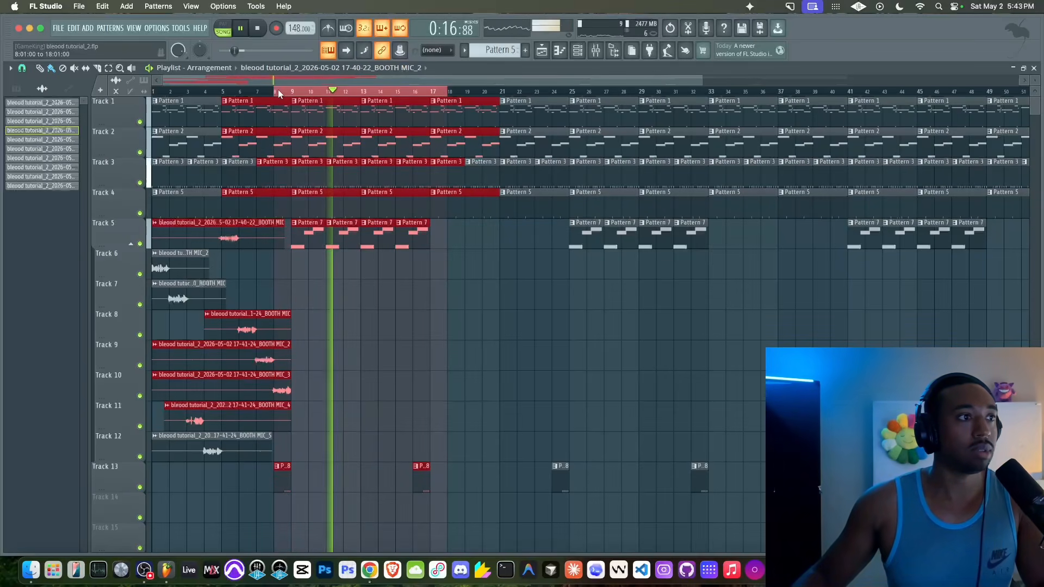
click(257, 29)
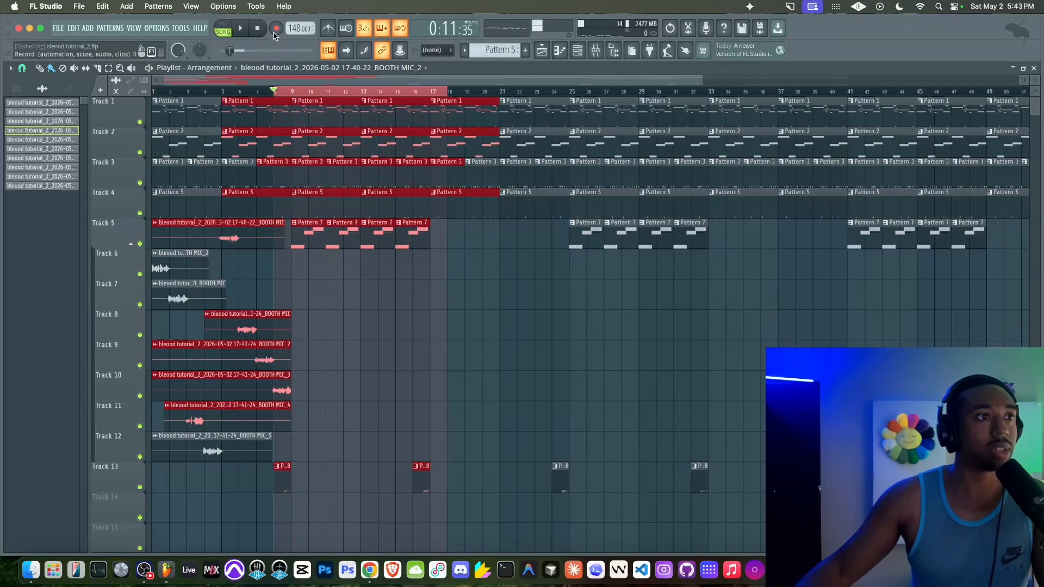
key(space)
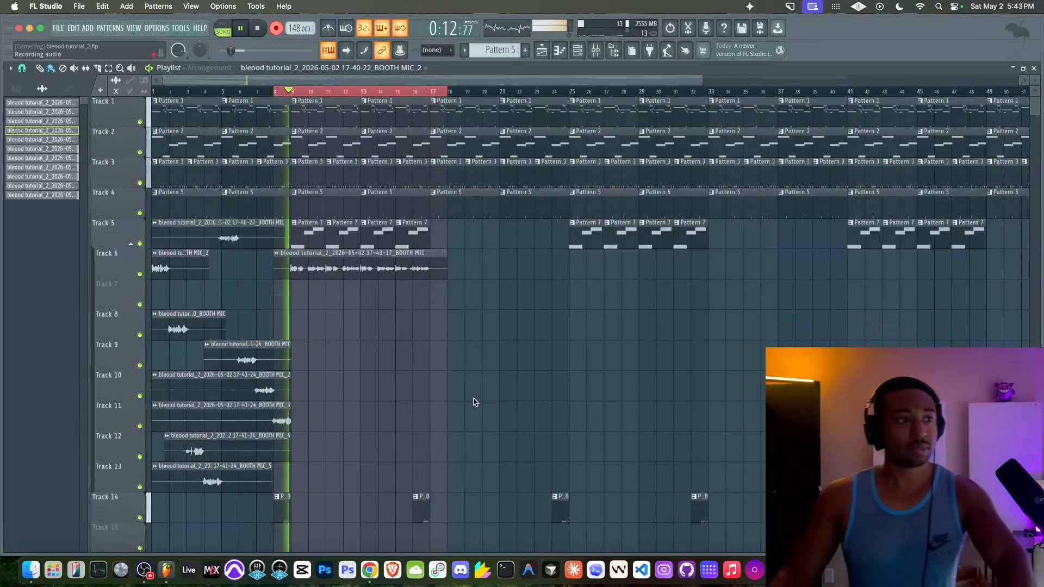
key(space)
right_click(294, 298)
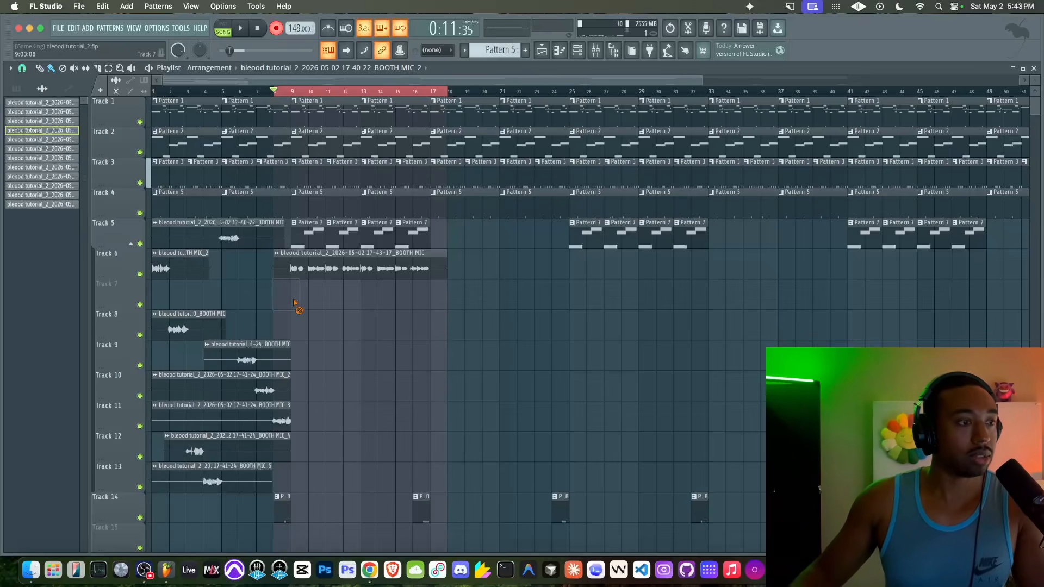
- Record two more BOOTH MIC takes over bars 8 to 17, delete the leftover clip on Track 9, and disarm song recording
key(space)
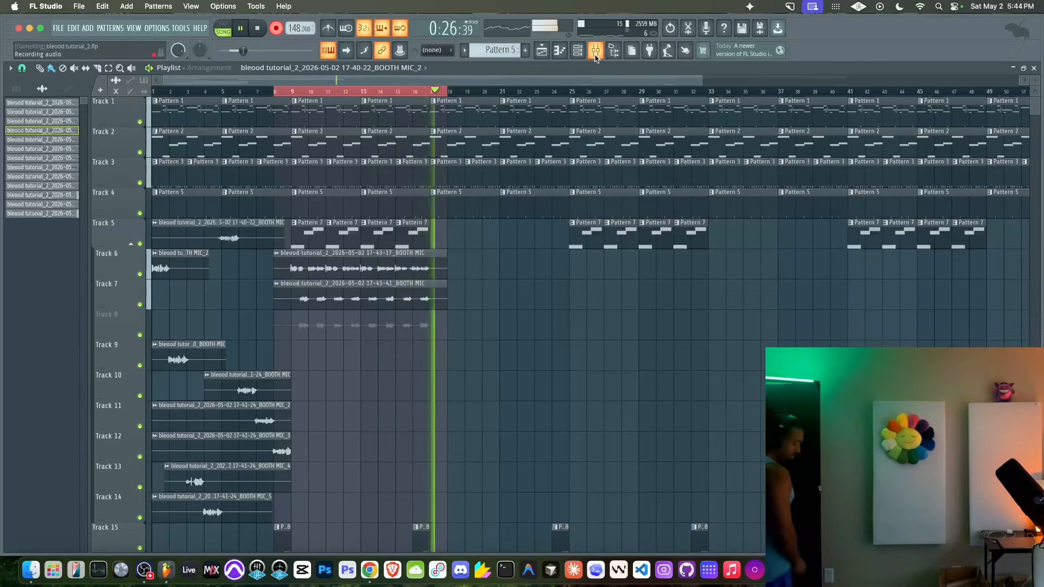
key(space)
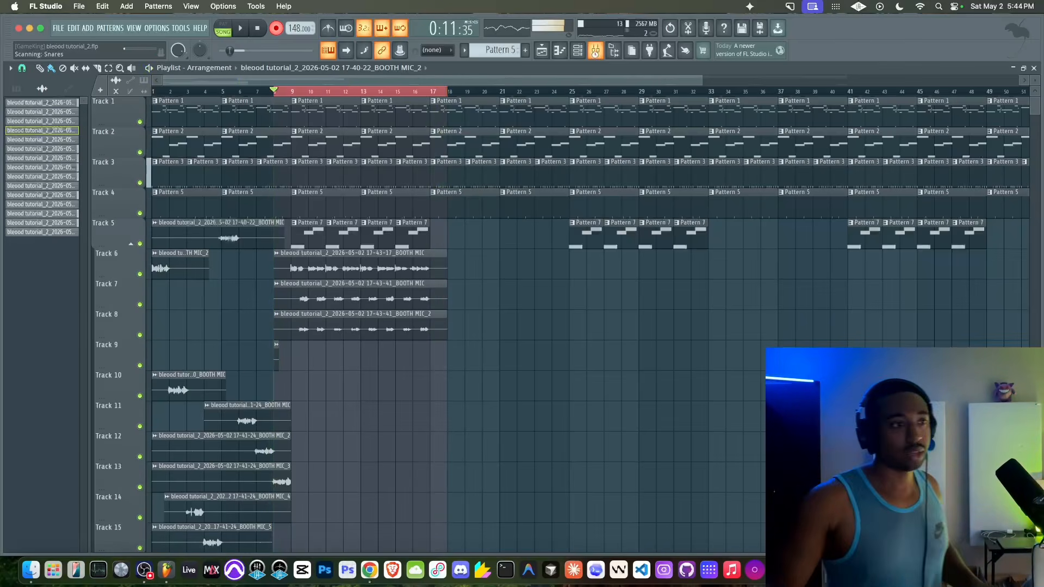
click(598, 49)
key(F9)
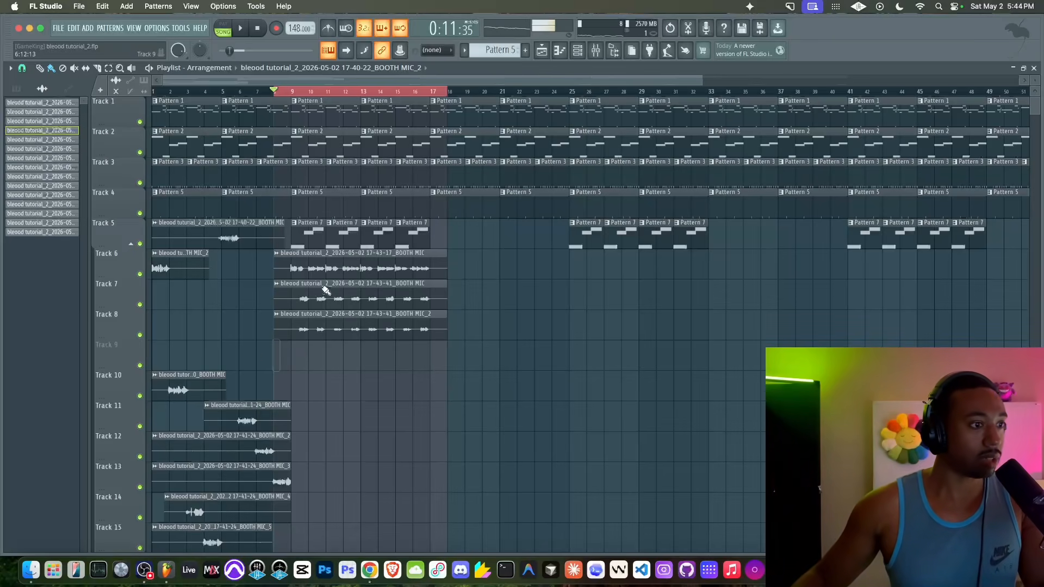
- Route the vocal clips on playlist Tracks 7 and 8 to free mixer tracks 17 and 18
double_click(326, 285)
key(F9)
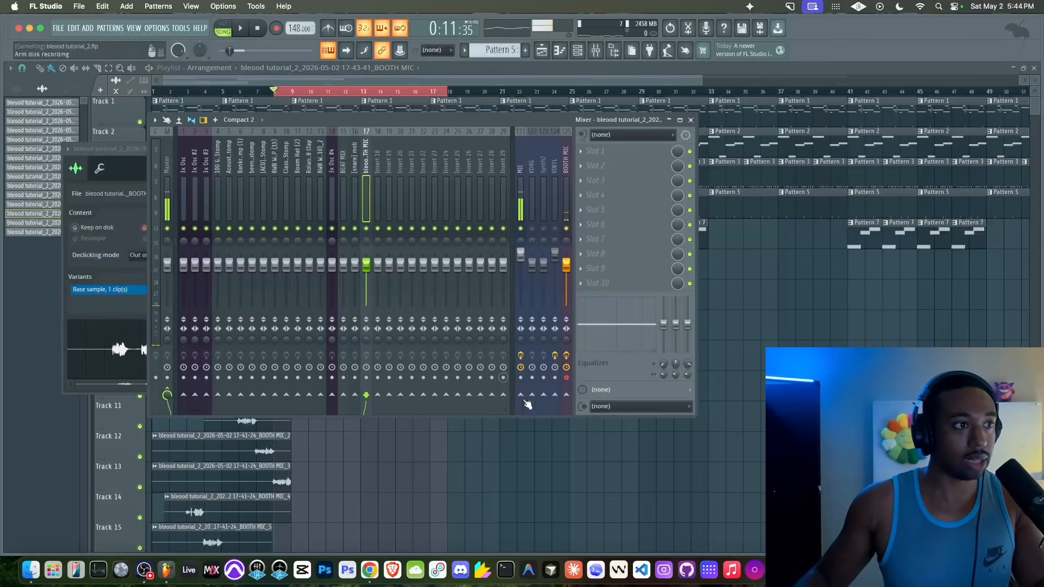
right_click(469, 462)
double_click(354, 339)
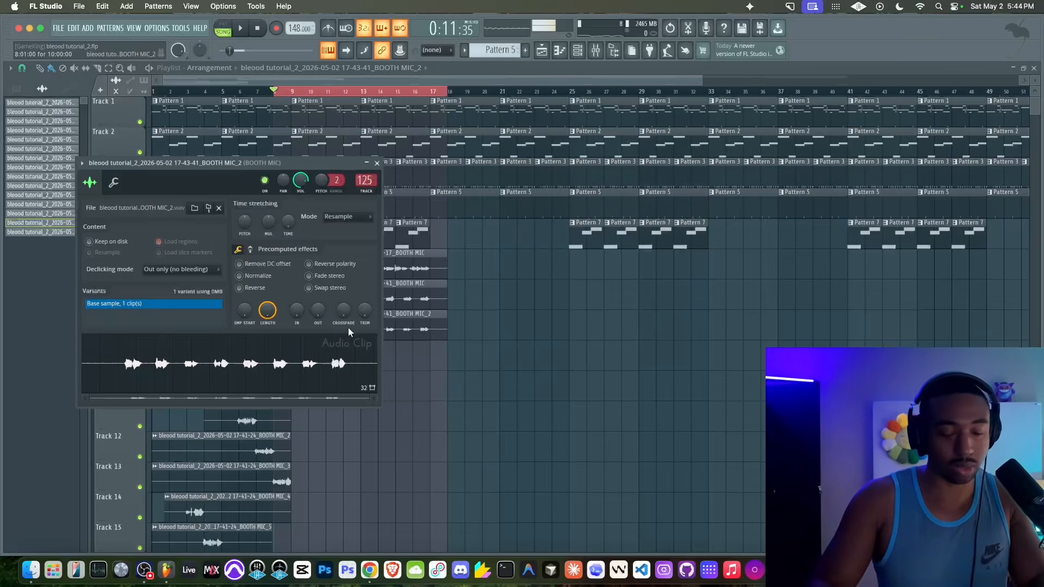
key(F9)
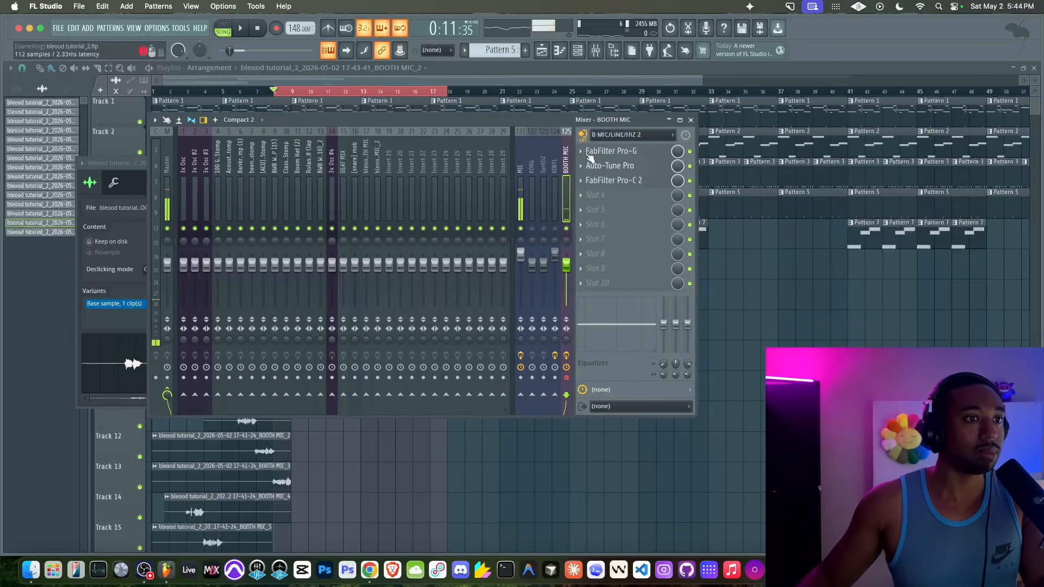
- Copy the BOOTH MIC mixer track's state with its effects onto mixer tracks 17 and 18
right_click(567, 156)
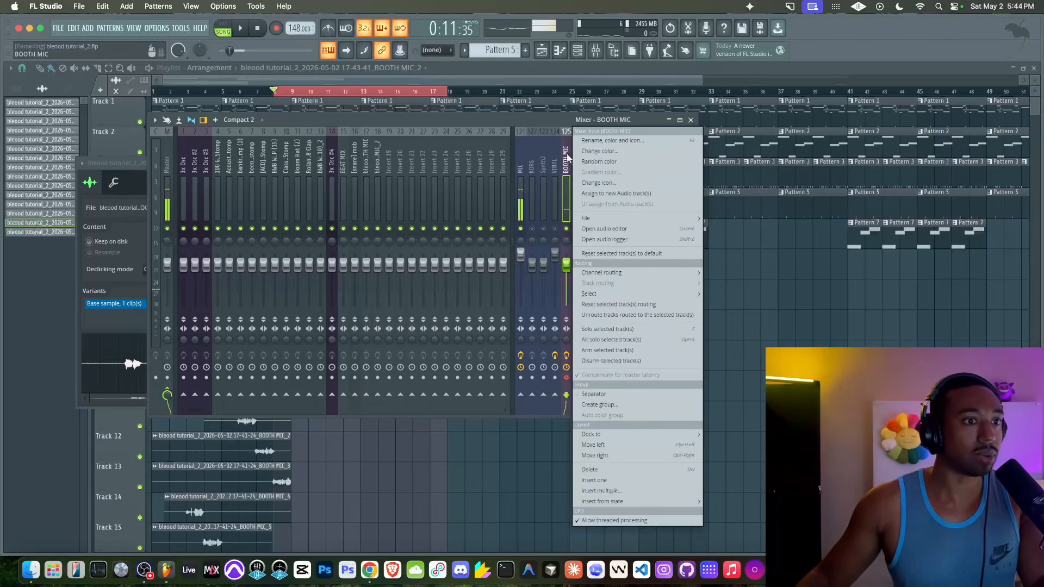
mouse_move(607, 219)
drag(738, 231, 368, 178)
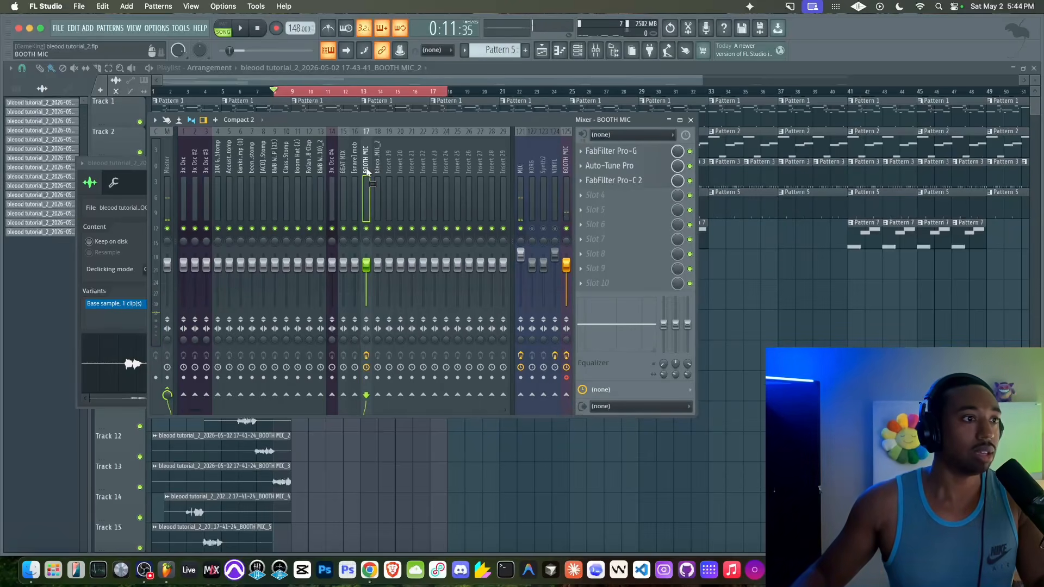
right_click(366, 172)
mouse_move(479, 226)
drag(543, 229, 379, 182)
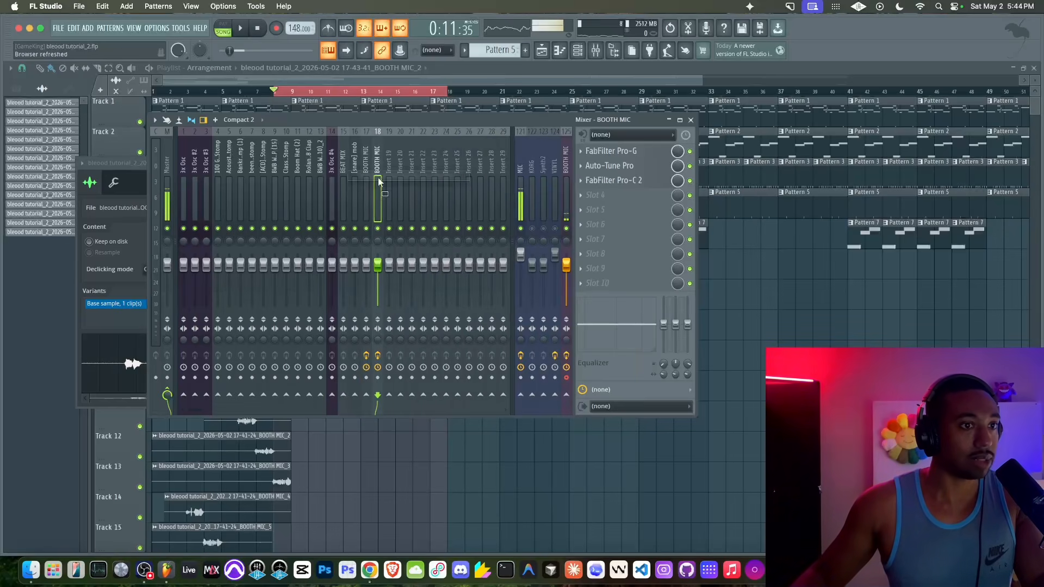
click(726, 285)
- With the loop playing, adjust the panning of the Track 7 vocal clip and pan the Track 8 clip 47% right
key(space)
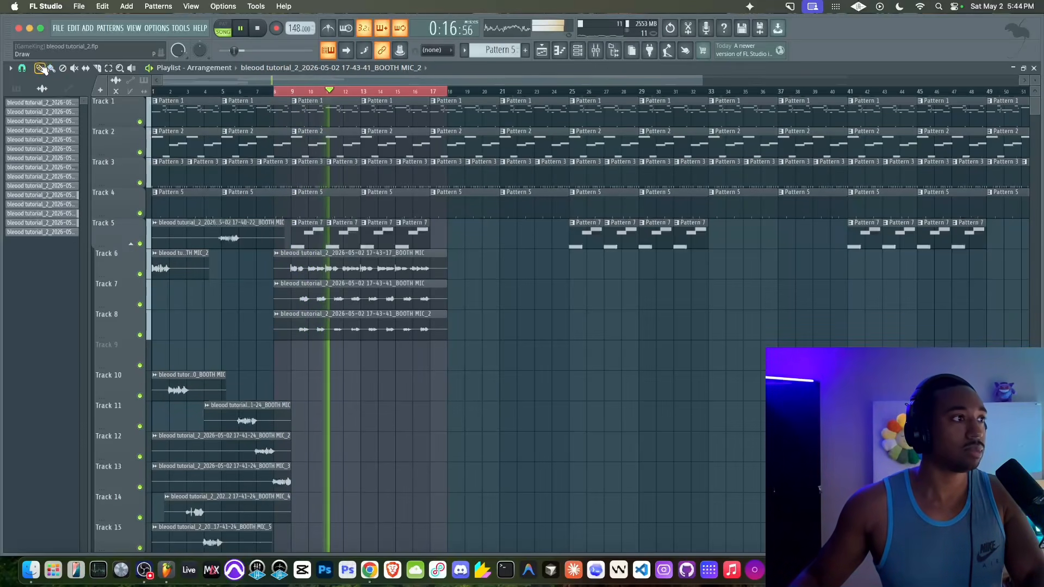
double_click(337, 300)
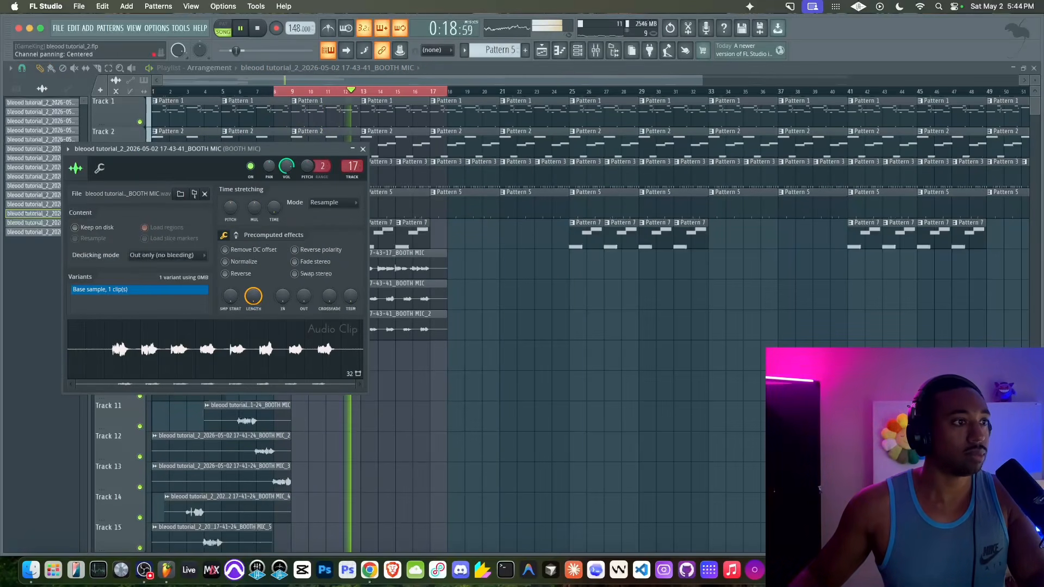
click(363, 149)
double_click(340, 316)
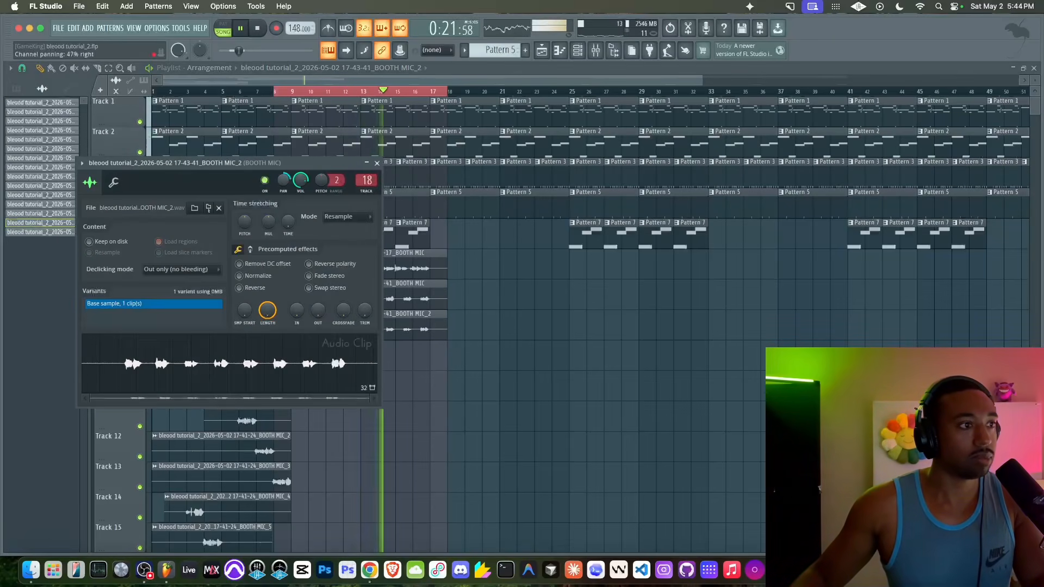
click(377, 163)
- Lower the faders of mixer tracks 17 and 18 together, and clear the playlist loop to play from bar 1
click(596, 56)
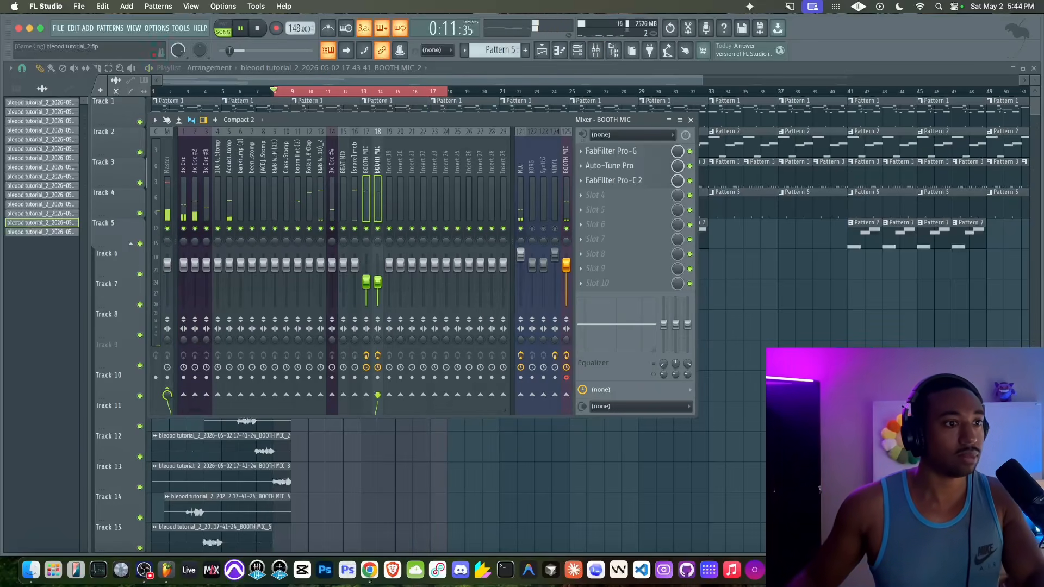
key(F9)
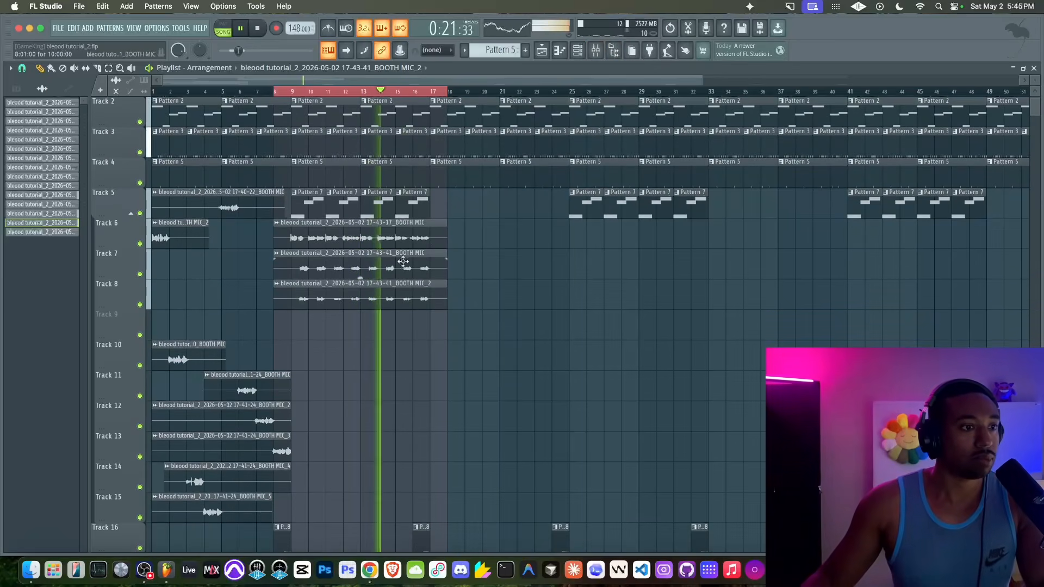
right_click(366, 92)
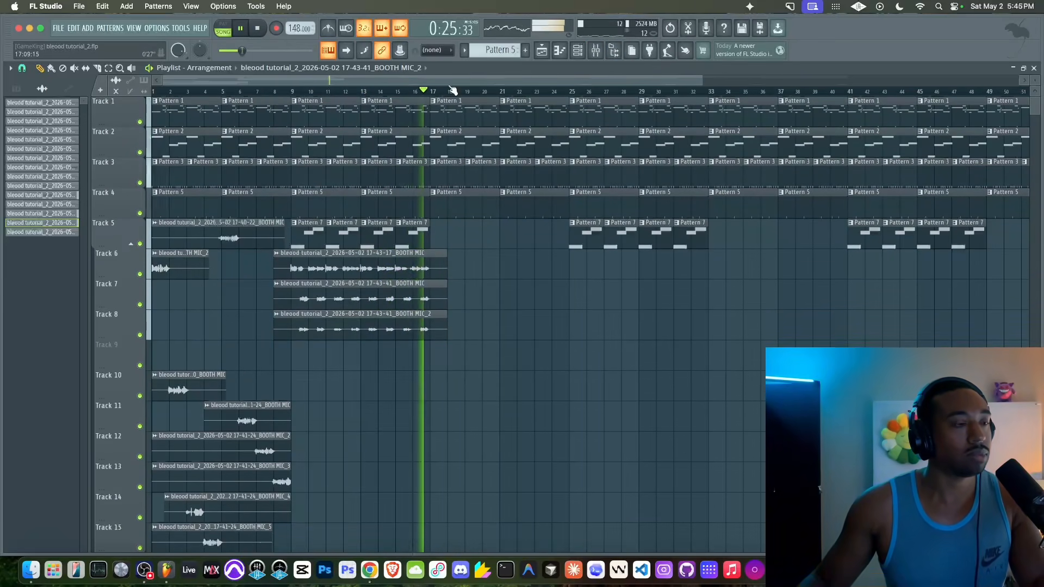
click(157, 92)
- Color all the audio clips in the picker with a gradient from Medium Orchid (#D25DDF) to light blue
drag(51, 103, 45, 233)
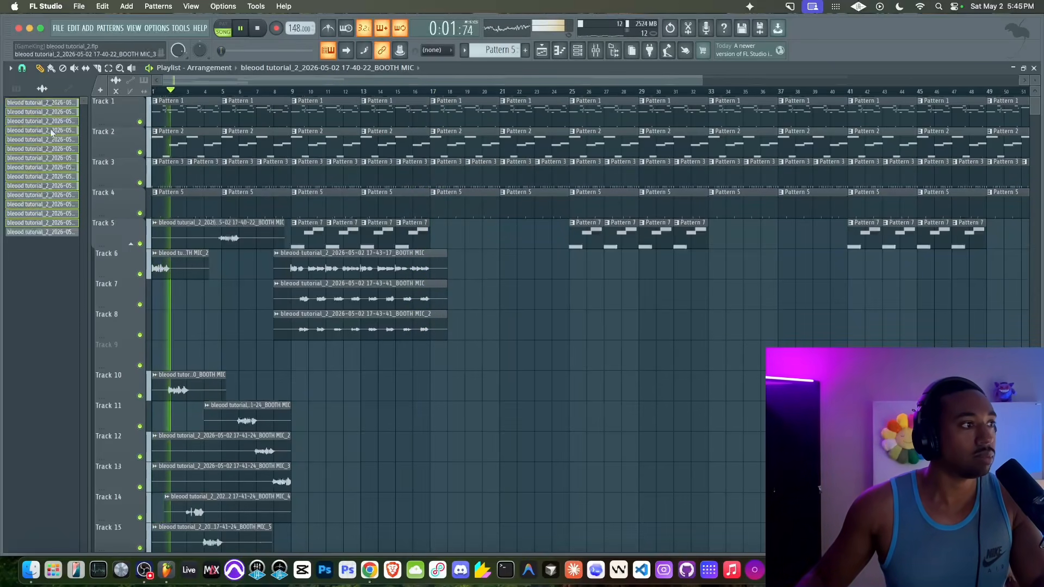
click(44, 234)
shift+click(46, 103)
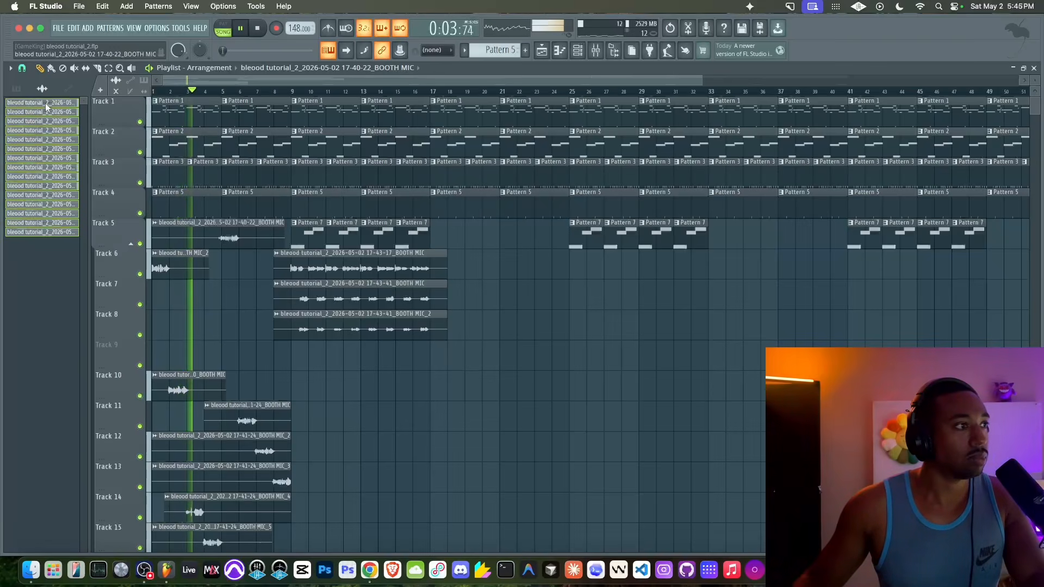
right_click(46, 104)
click(79, 136)
click(122, 139)
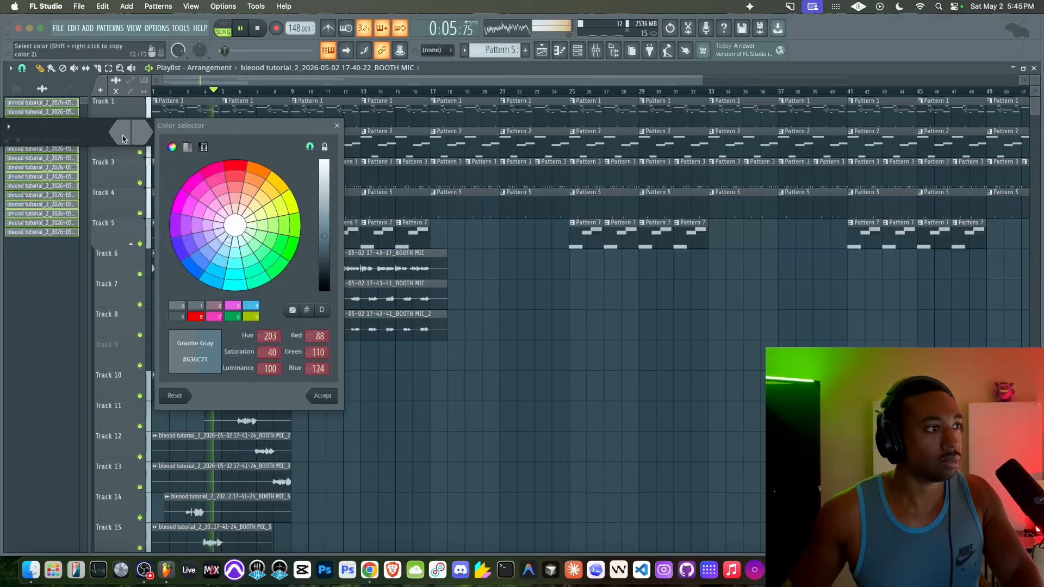
click(233, 307)
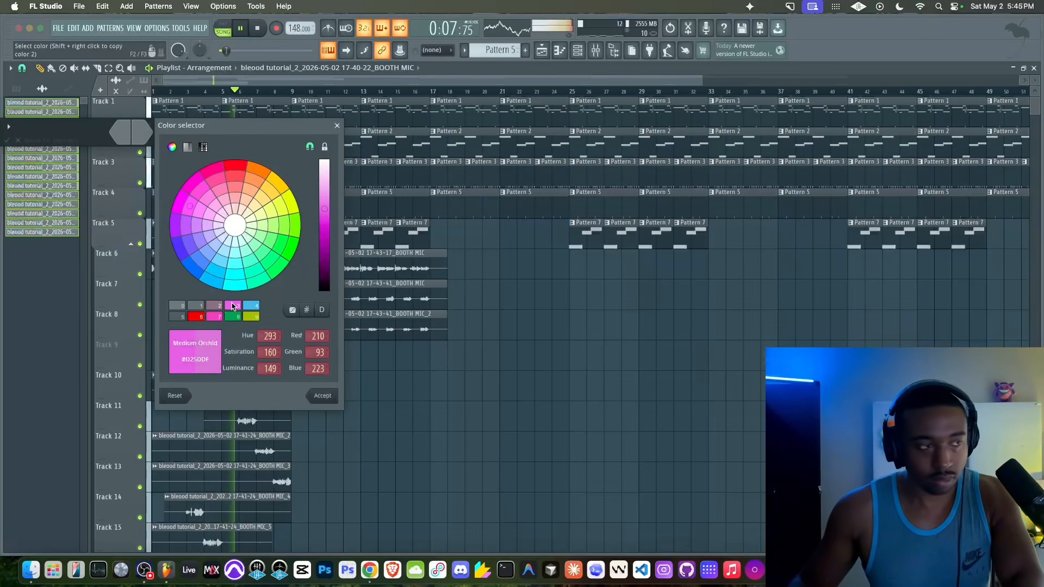
click(233, 306)
click(140, 133)
click(231, 311)
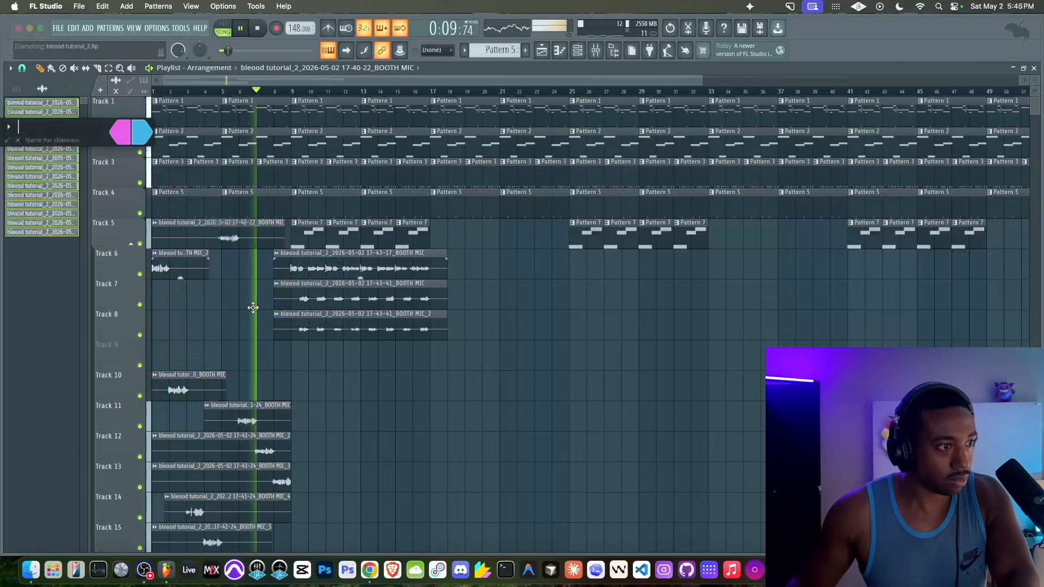
- Color Patterns 1 to 8 with a gradient from light blue to Medium Orchid (#D25DDF)
click(16, 88)
click(28, 101)
shift+click(51, 168)
right_click(51, 169)
click(86, 221)
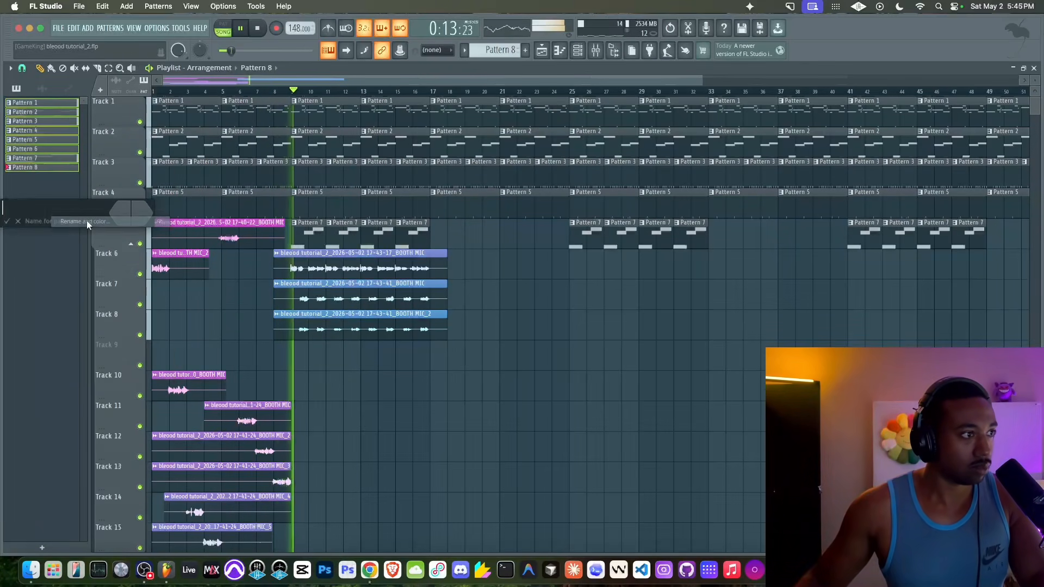
click(125, 217)
click(194, 386)
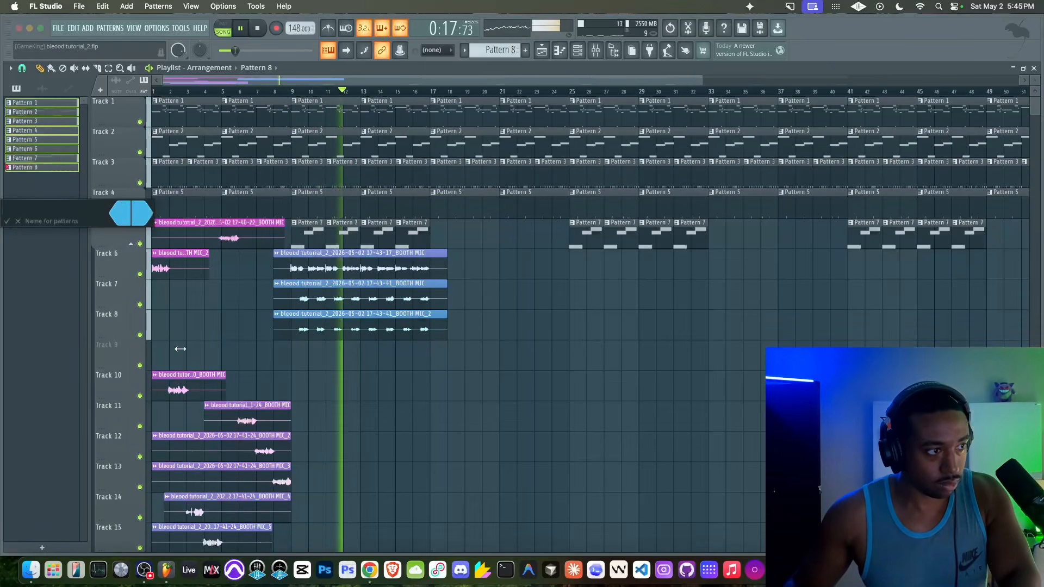
click(196, 387)
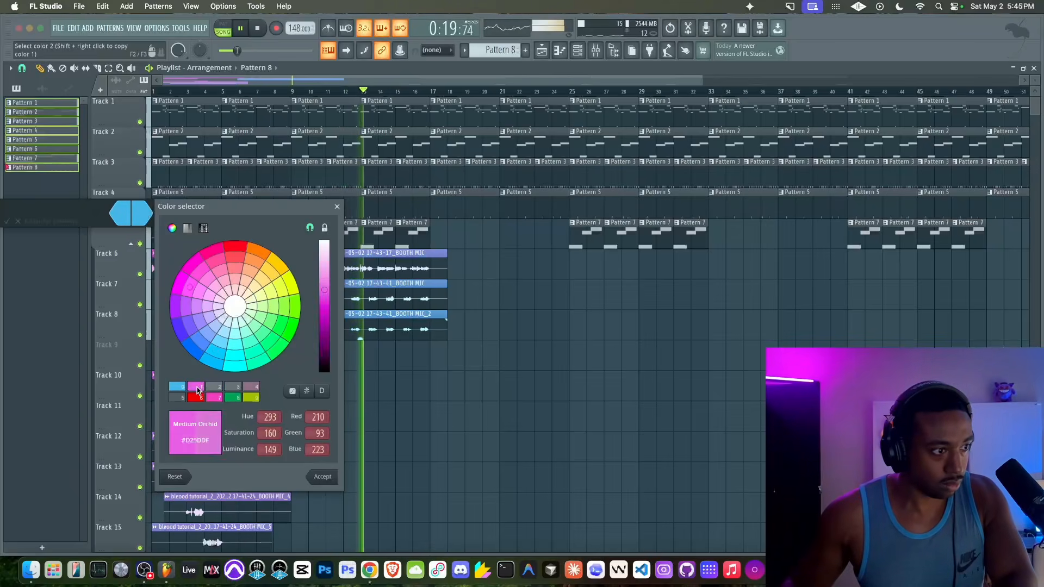
key(Return)
key(Return)
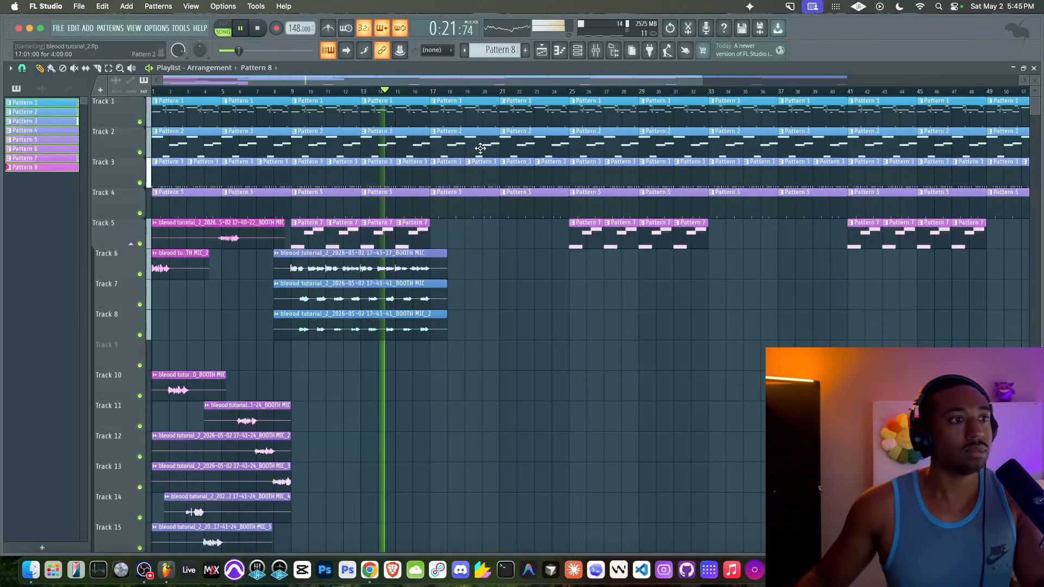
- Name the empty mixer track 19 "Vocal" while the song plays
key(F9)
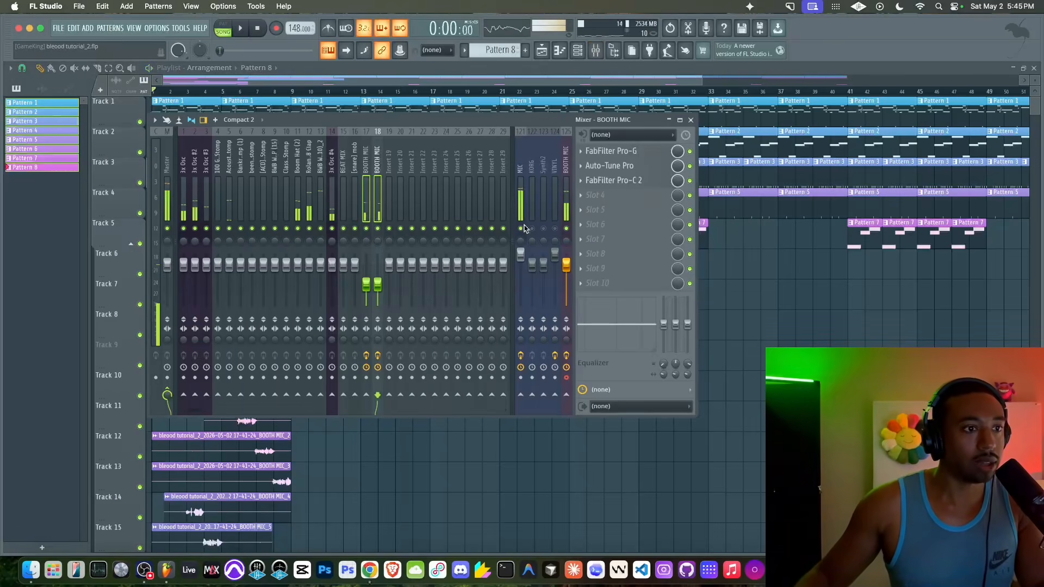
click(567, 181)
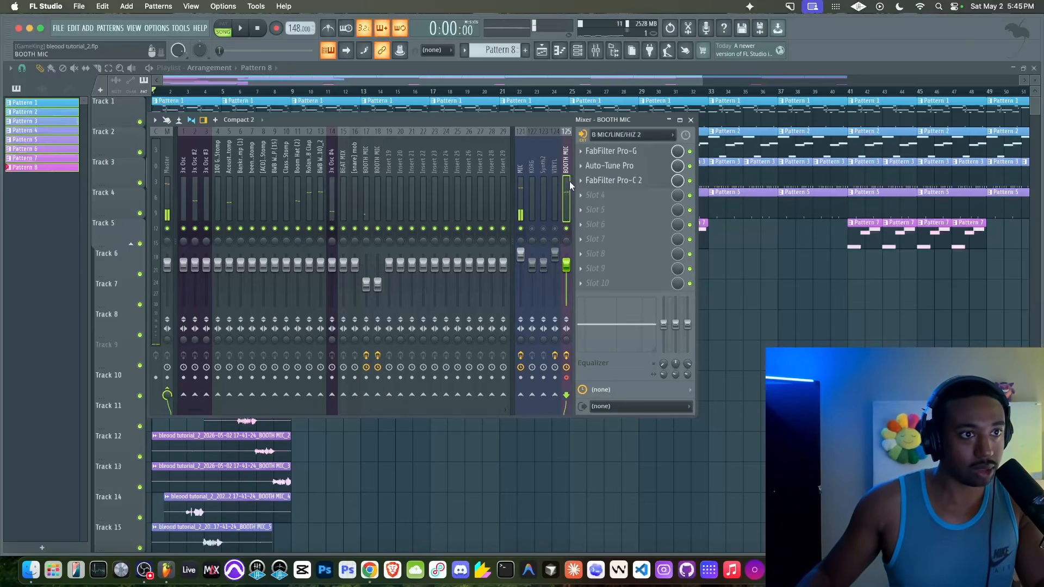
key(space)
right_click(389, 211)
key(F2)
text(Vocal)
key(Return)
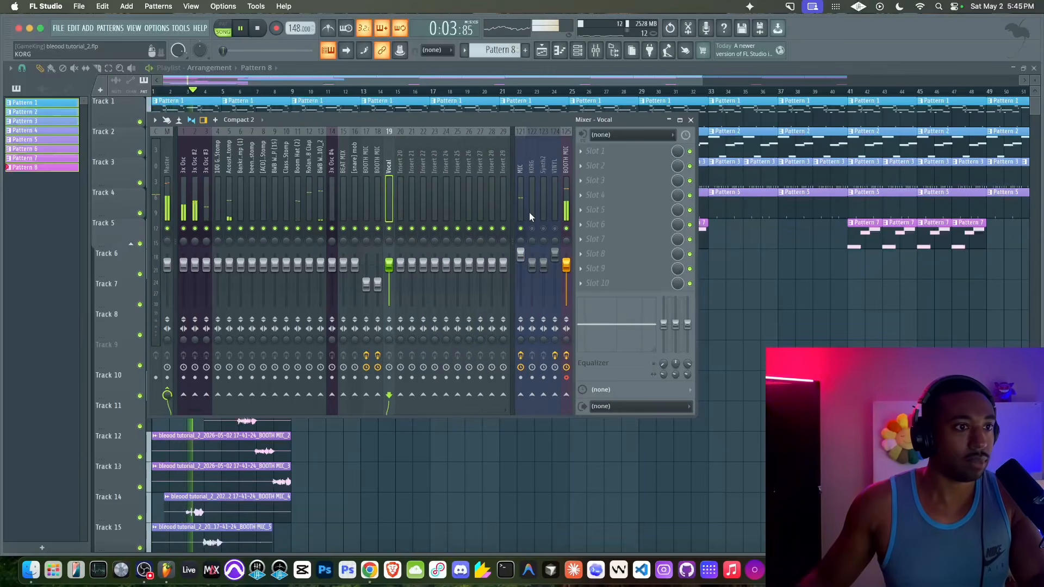
- Route the BOOTH MIC mixer track to the Vocal track only
click(563, 216)
right_click(391, 396)
click(409, 410)
right_click(738, 344)
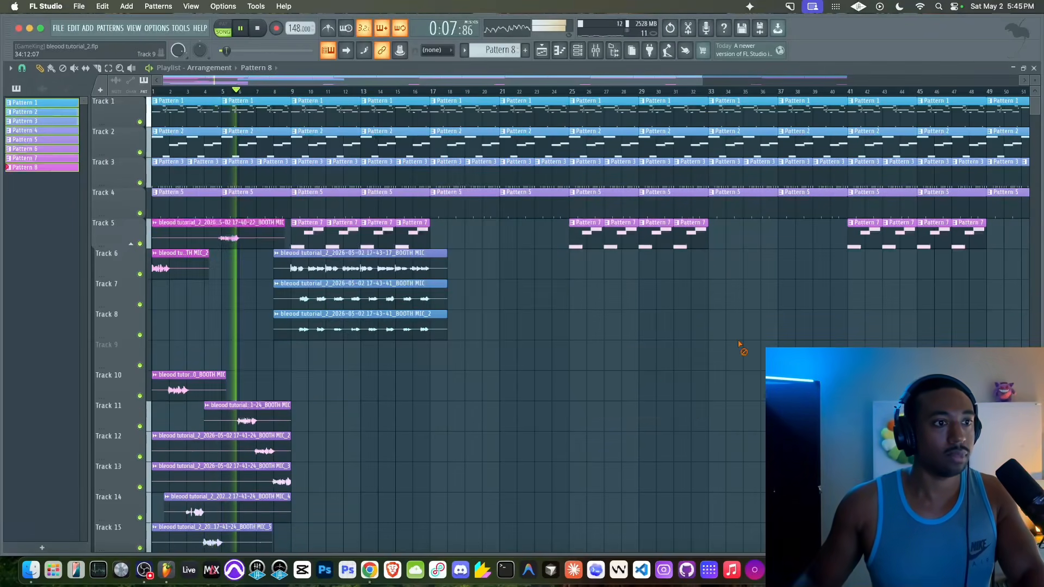
click(596, 50)
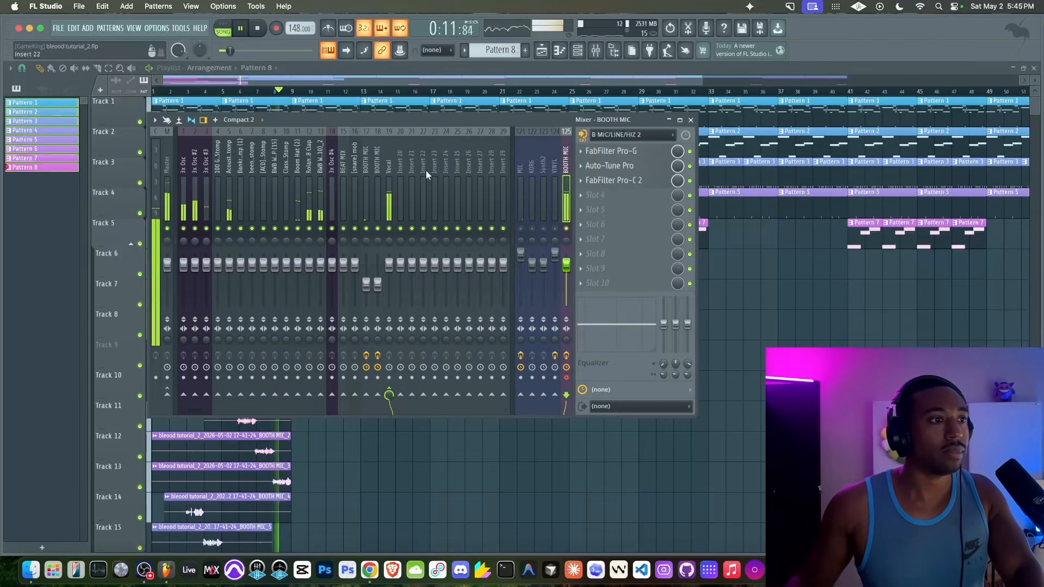
right_click(401, 172)
click(414, 140)
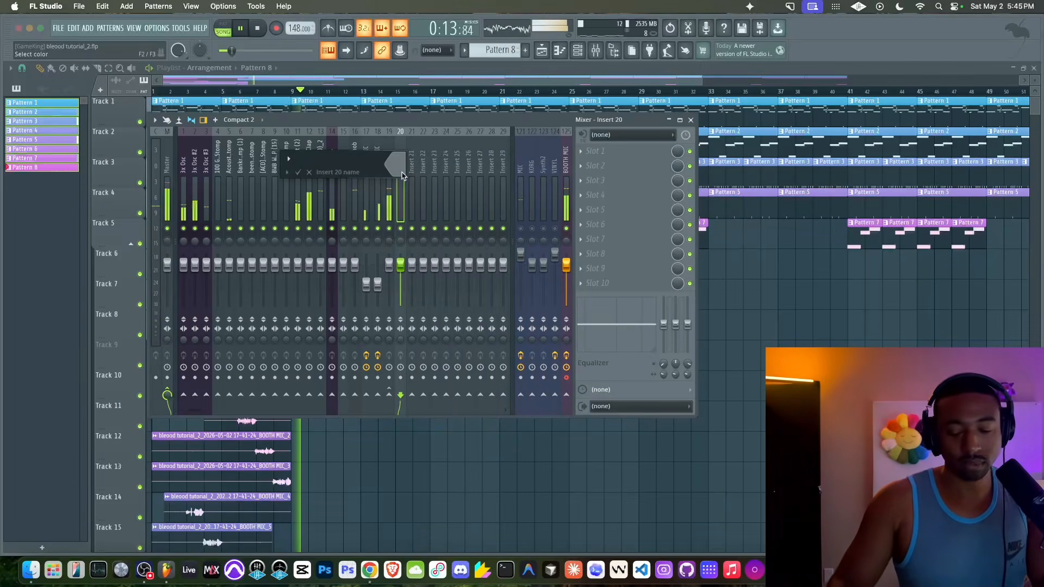
click(304, 172)
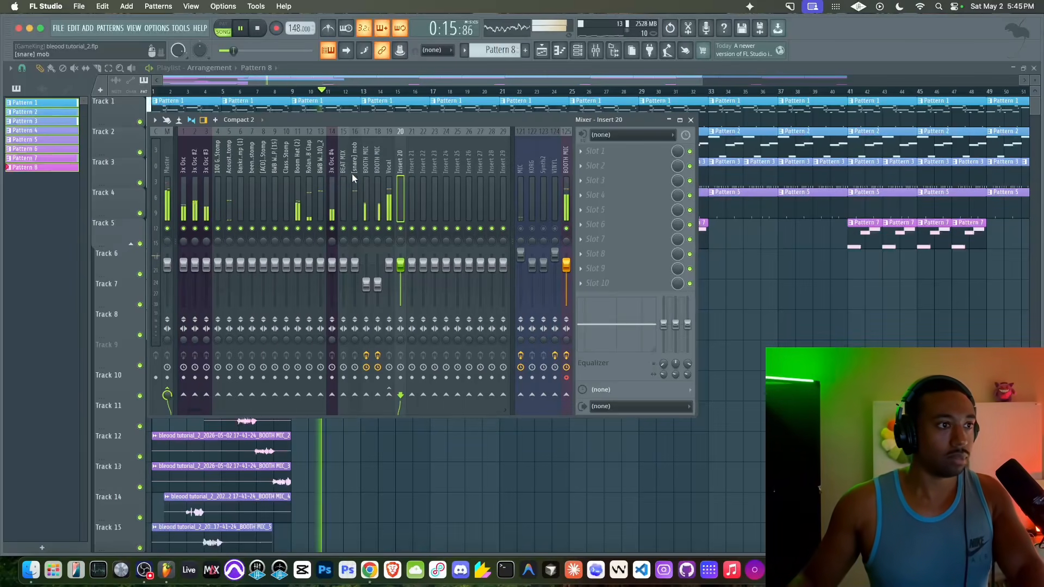
- Route mixer tracks 16 through 19 to the BEAT MIX track only, and move BEAT MIX four slots right, past Vocal
drag(353, 178, 400, 179)
click(395, 195)
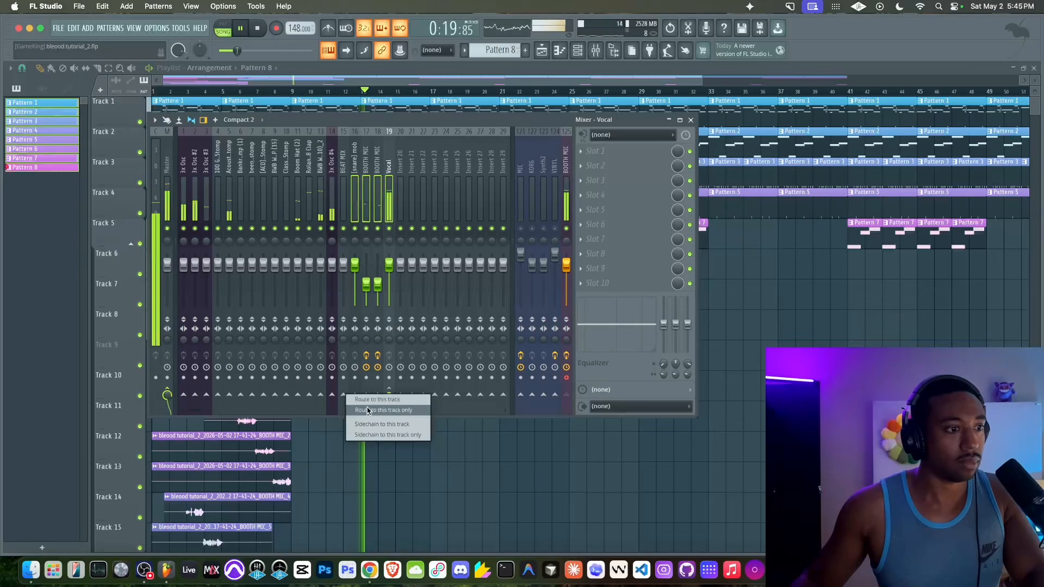
click(345, 179)
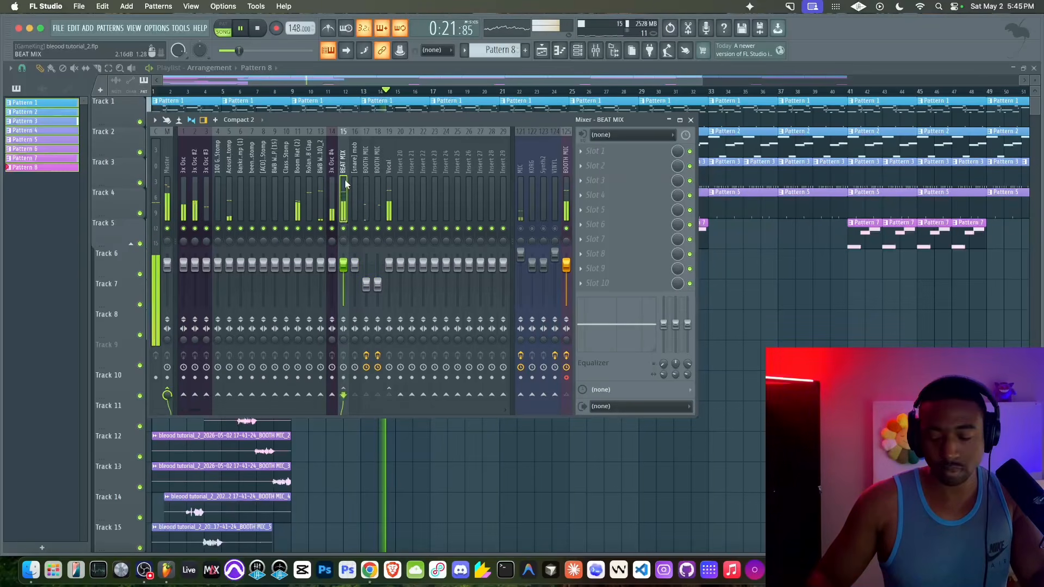
key(alt+Right)
key(alt+Right)
key(alt+Right)
key(alt+Right)
- Color the BEAT MIX mixer track light blue
right_click(390, 173)
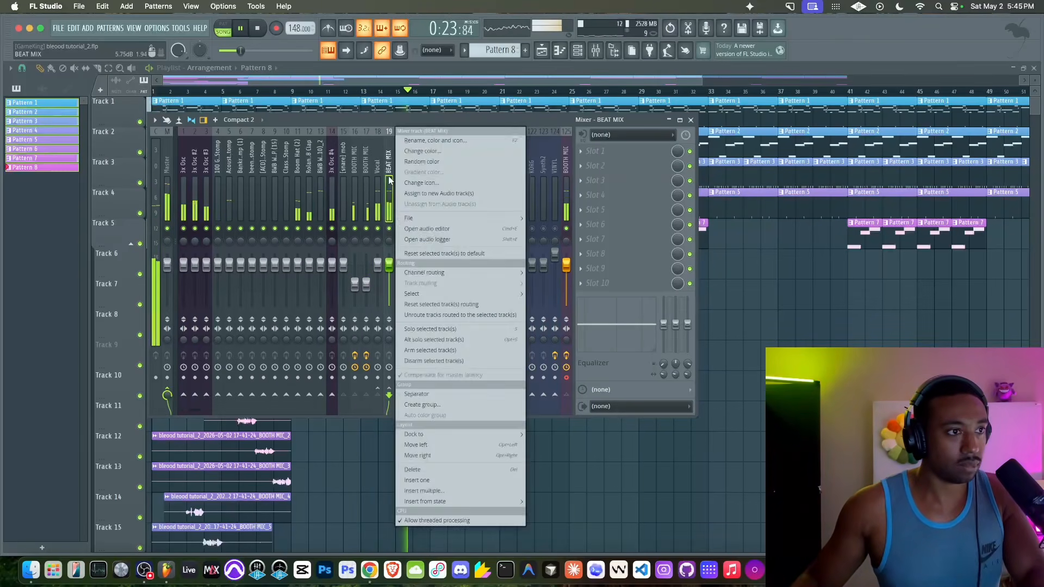
click(407, 140)
click(385, 172)
click(439, 352)
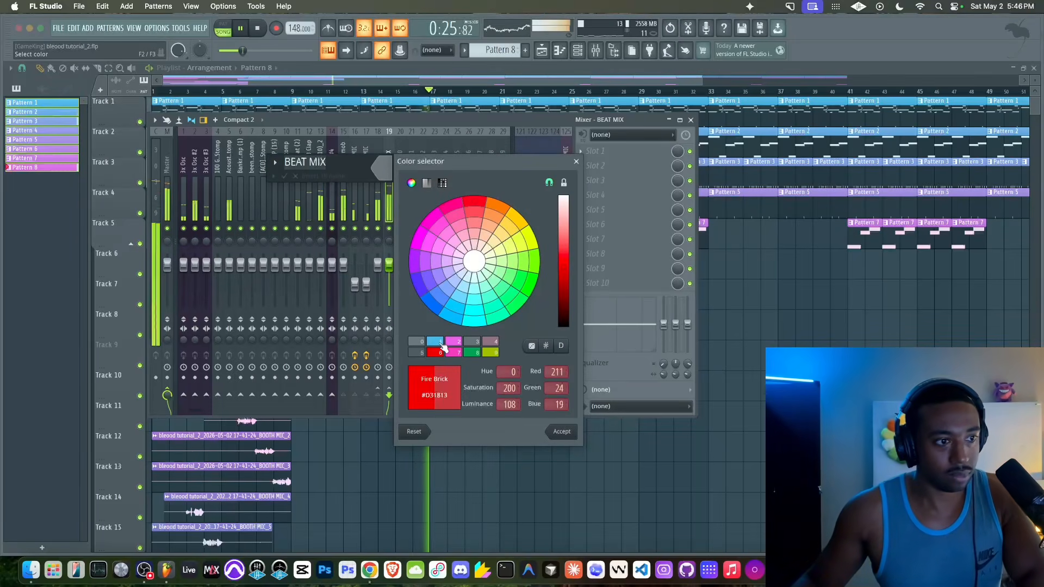
click(441, 343)
key(Return)
key(Return)
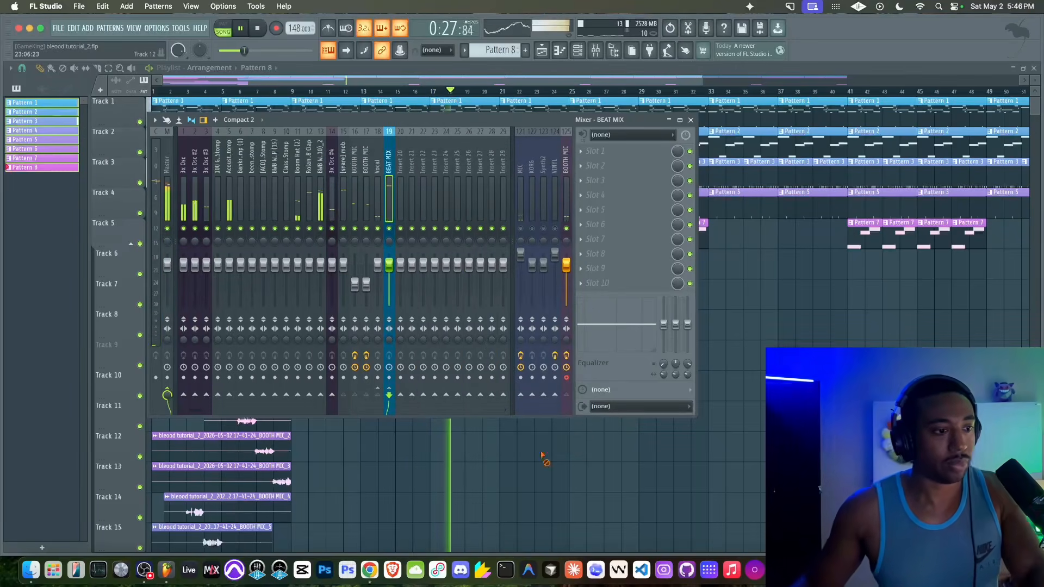
- Stop playback and switch to Chrome to bring up the bleood reference track on TIDAL
key(space)
key(F9)
key(F9)
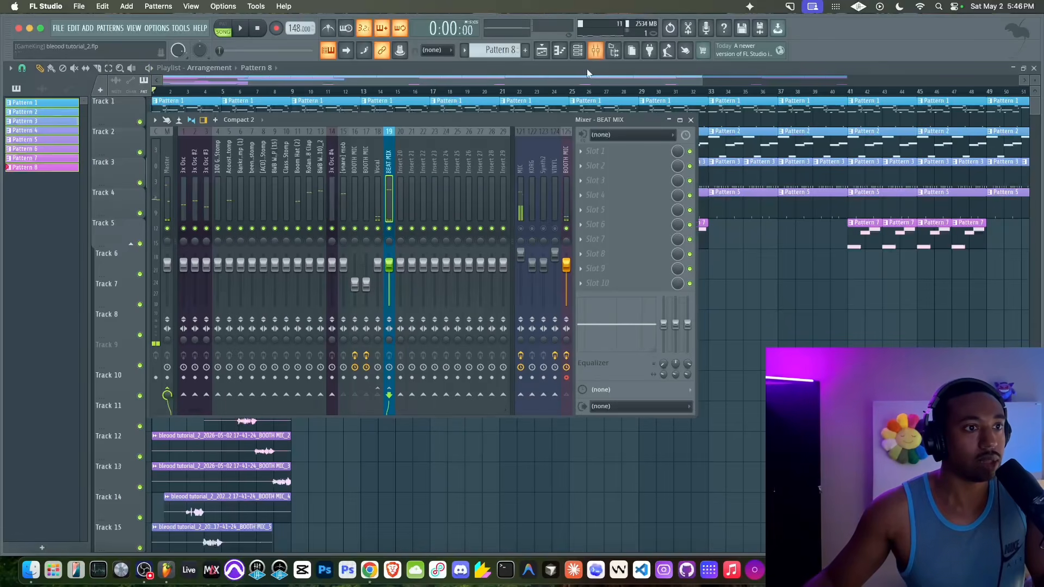
click(525, 228)
click(370, 571)
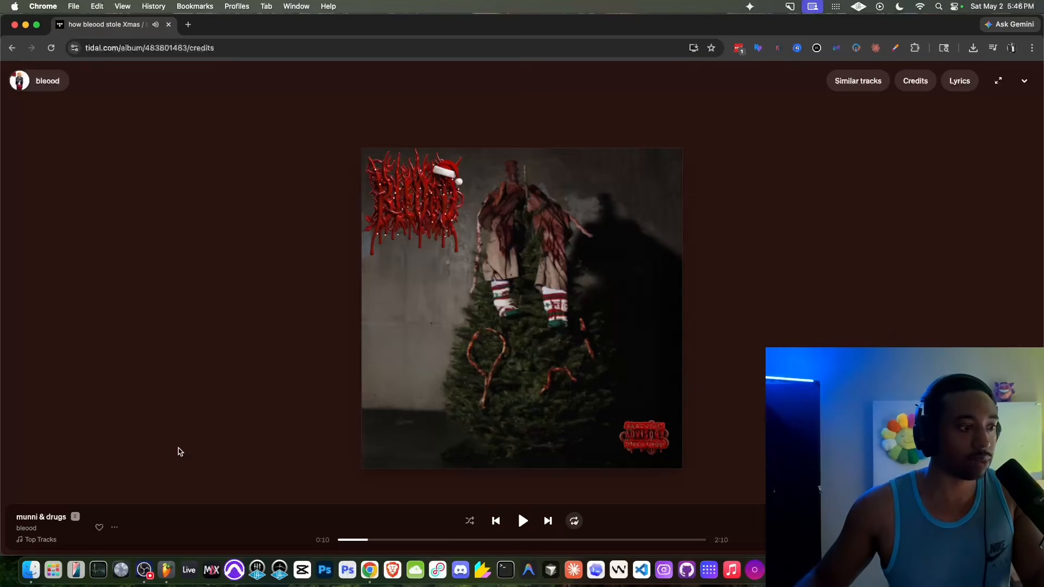
- Switch to FL Studio, show the sample browser, and open the Crashes & Cymbals folder of the Boomin drum kit
click(175, 572)
click(415, 435)
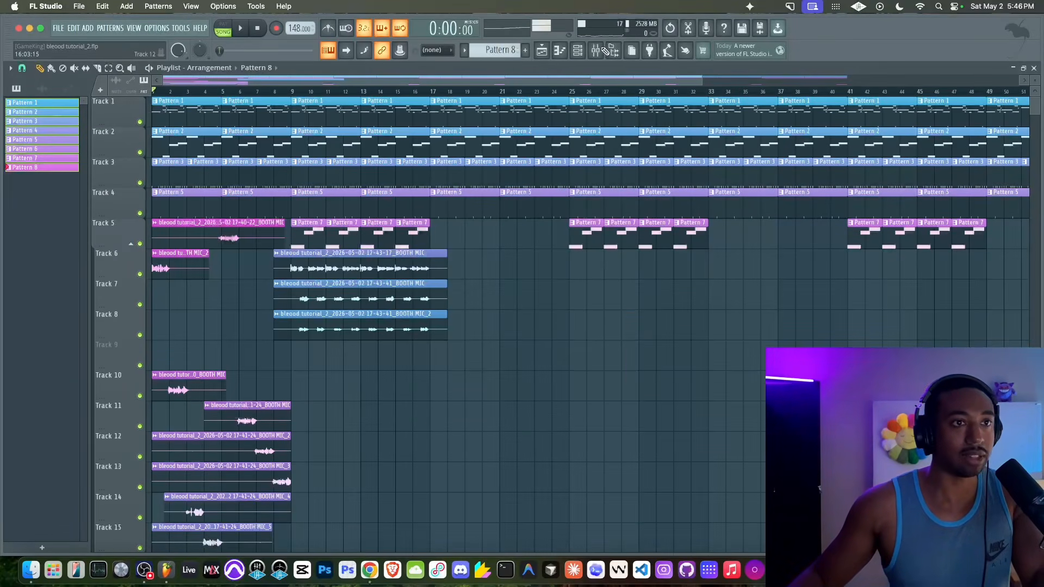
click(614, 51)
scroll(89, 145, up, 3)
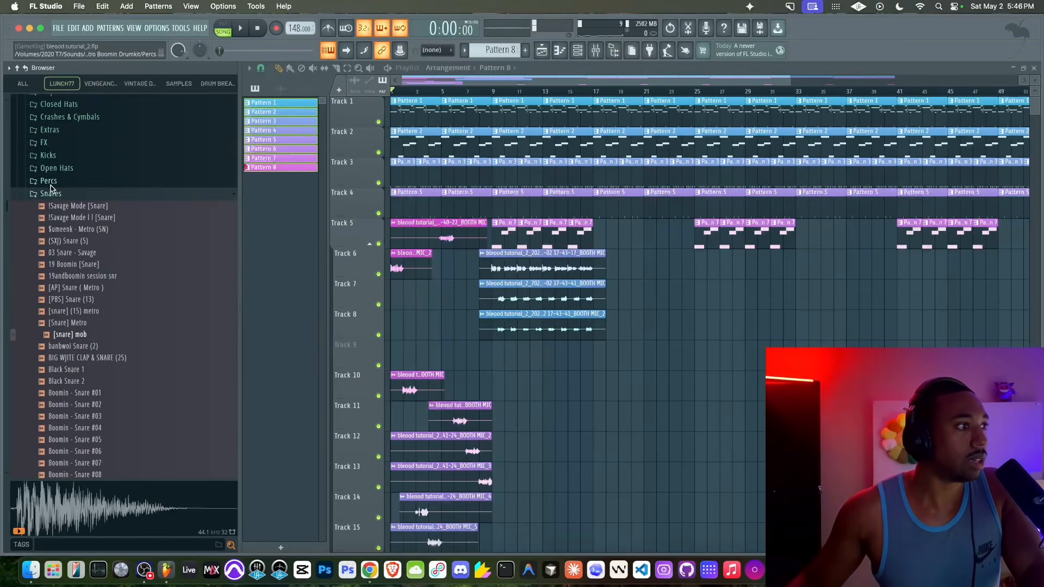
click(74, 122)
- Audition Boomin - Crash #01 and #02, and load Boomin - Crash #02 into a new channel
click(81, 123)
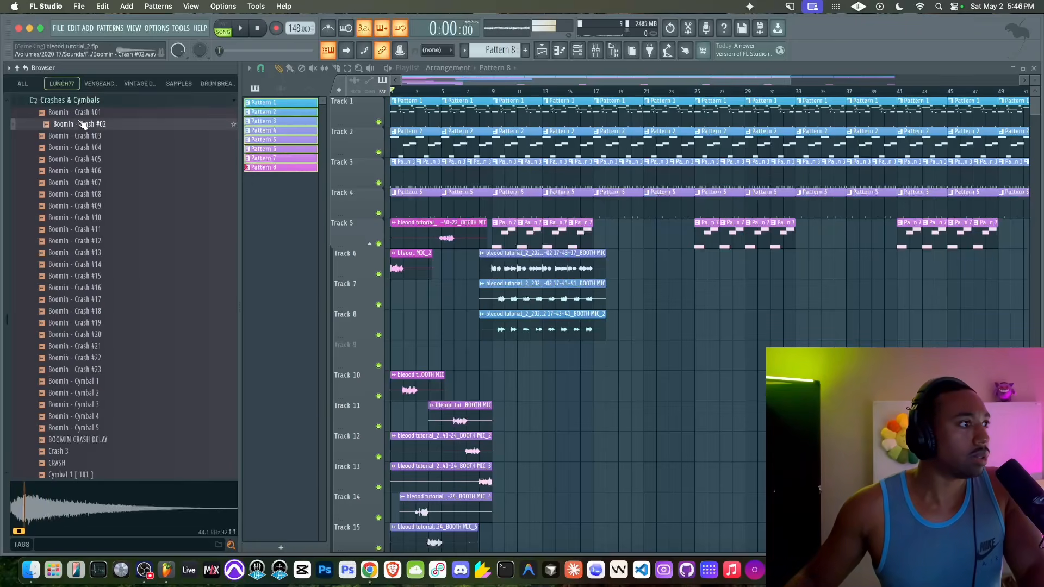
click(81, 113)
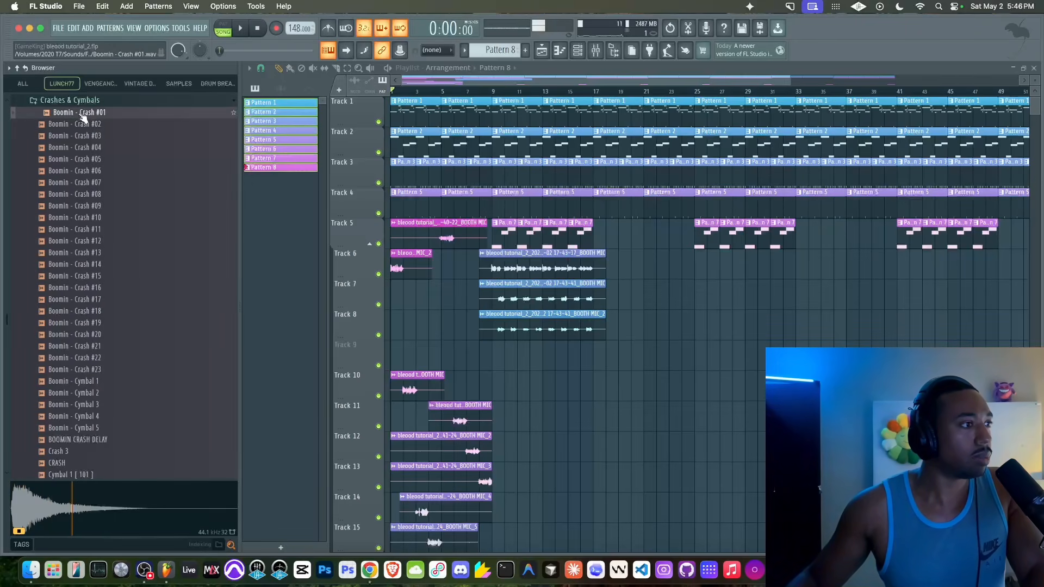
click(82, 124)
right_click(82, 124)
click(89, 133)
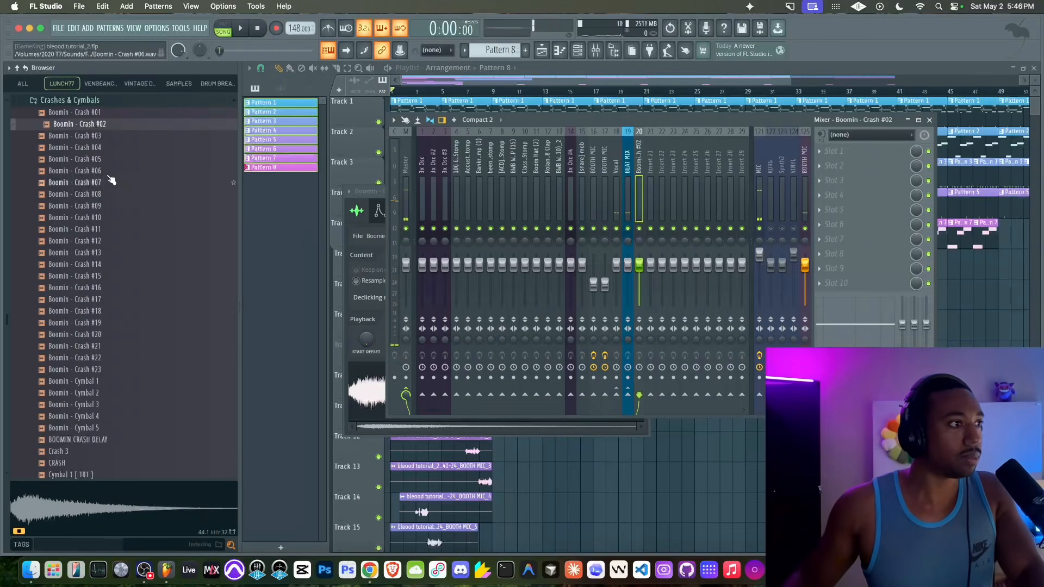
- Audition the remaining Boomin crash samples from Crash #06 through Cymbal 2
click(109, 174)
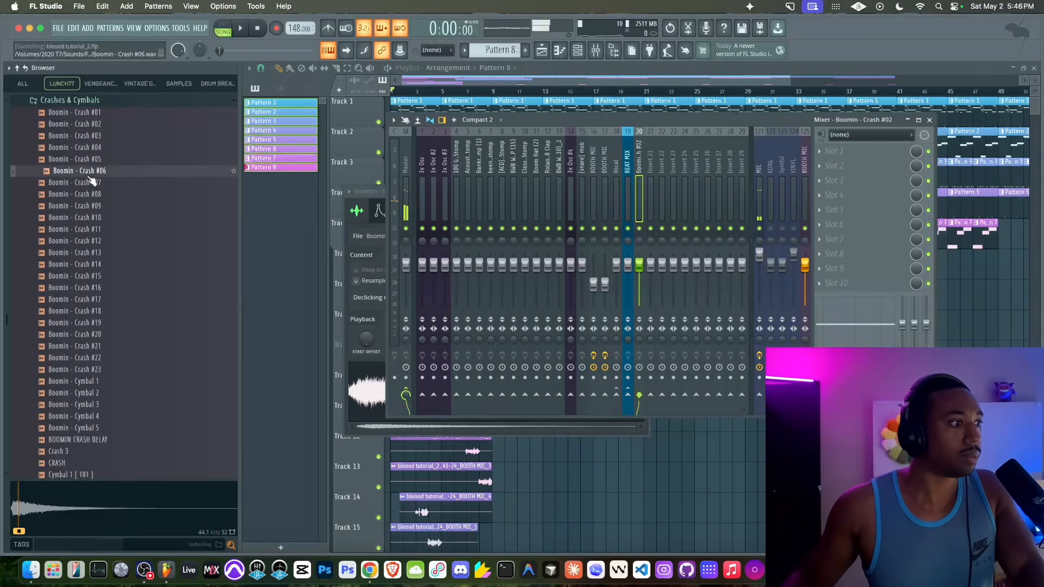
click(97, 184)
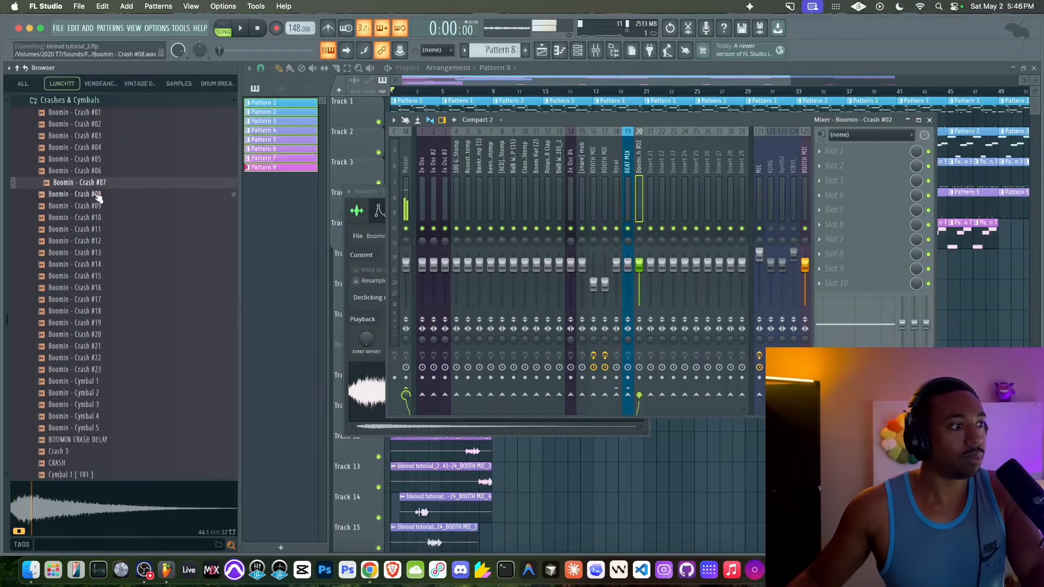
click(97, 195)
click(89, 218)
click(84, 228)
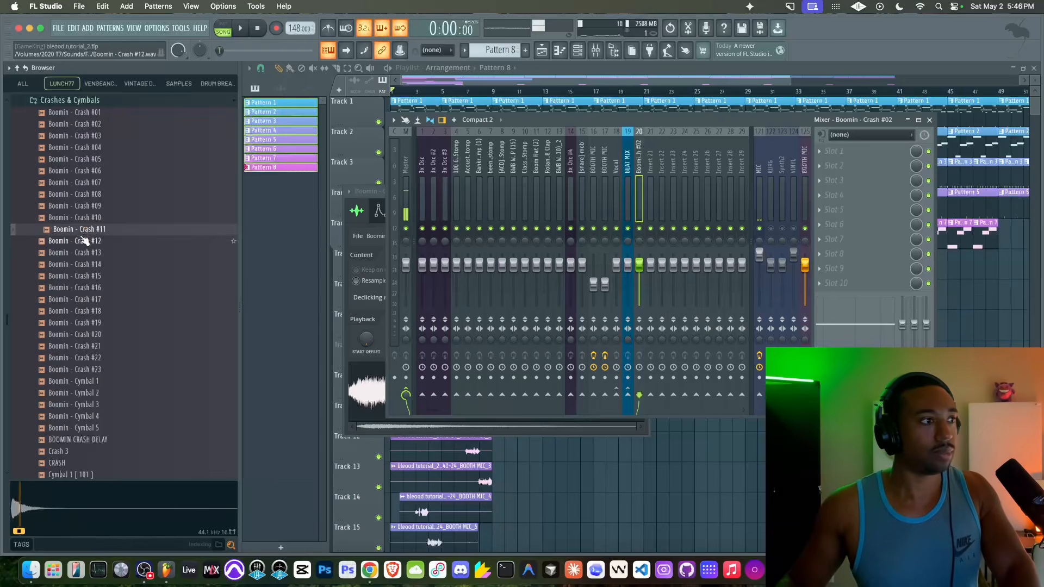
key(Down)
key(Down)
key(Down)
key(Down)
key(Down)
key(Down)
key(Down)
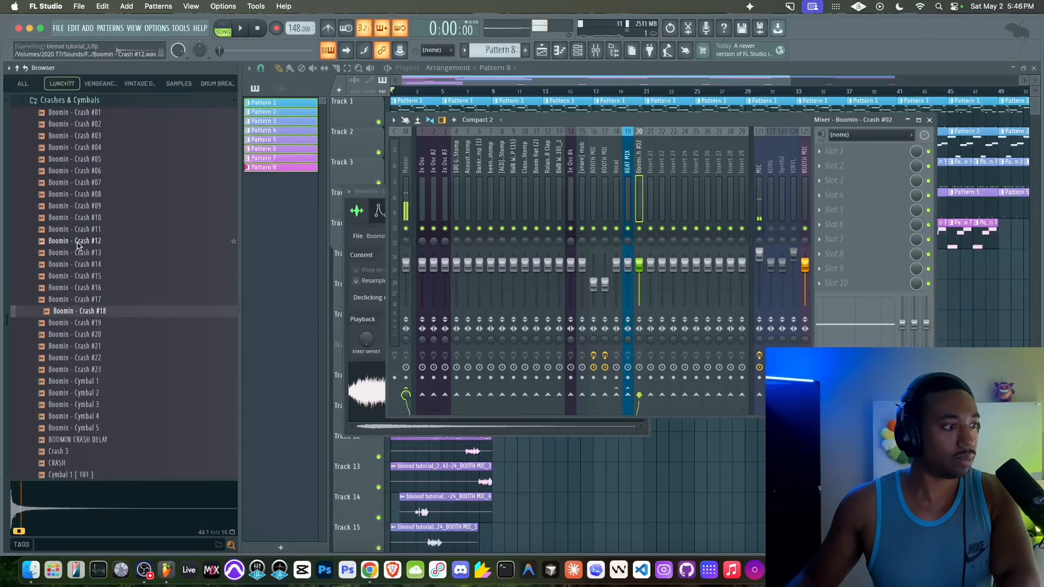
key(Down)
key(Down)
key(Down)
key(Down)
key(Down)
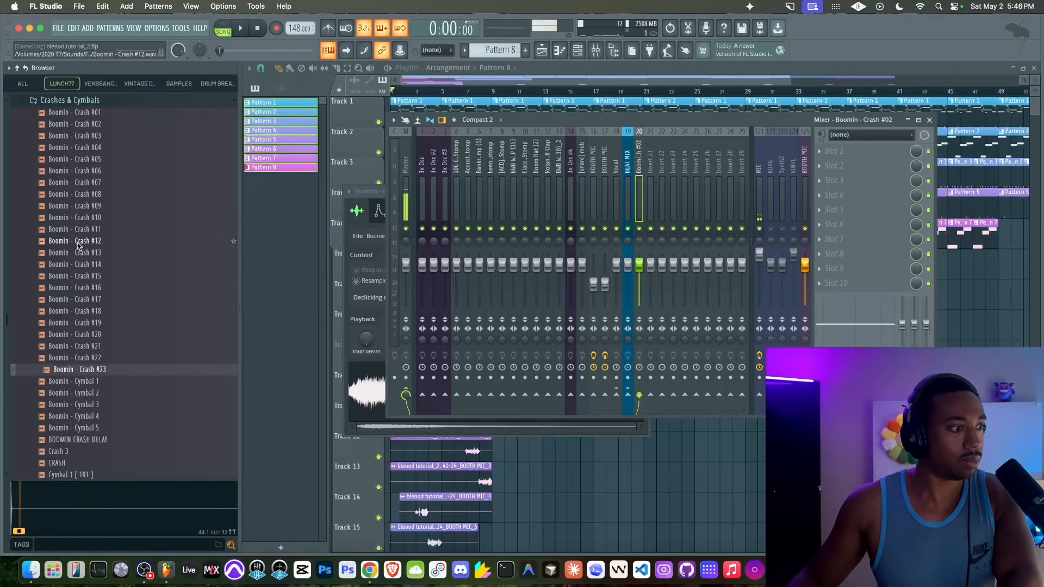
key(Down)
key(Down)
- Bring up the channel rack on Pattern 3 with only the Unsorted channels shown
click(580, 51)
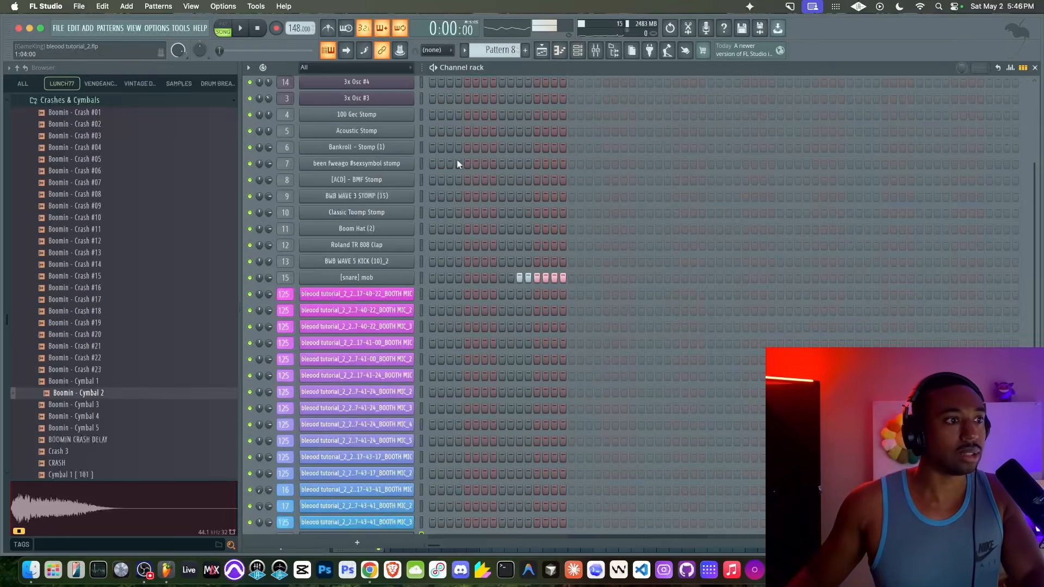
scroll(504, 50, up, 7)
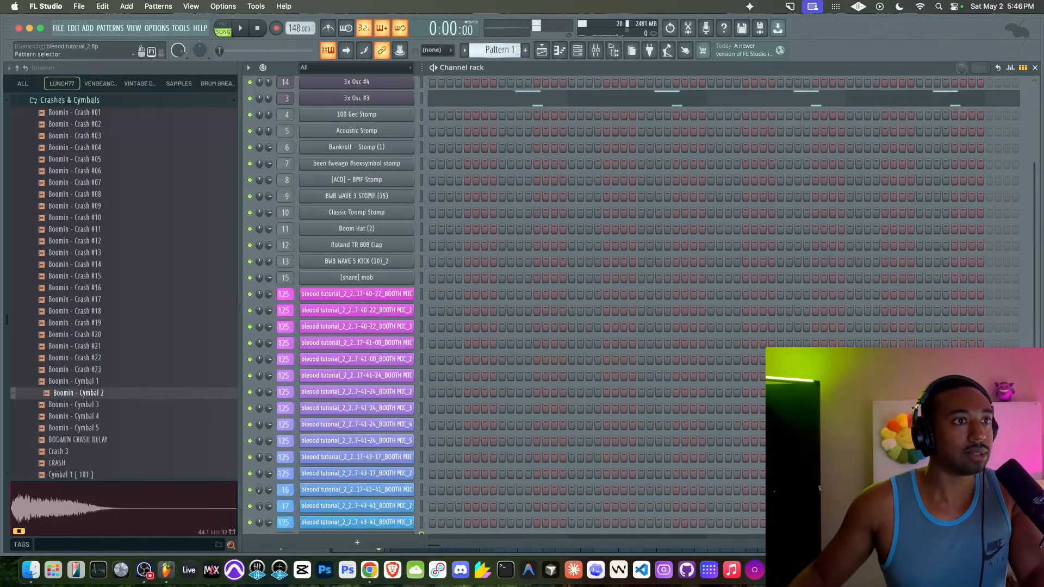
scroll(497, 50, down, 2)
click(338, 67)
click(332, 105)
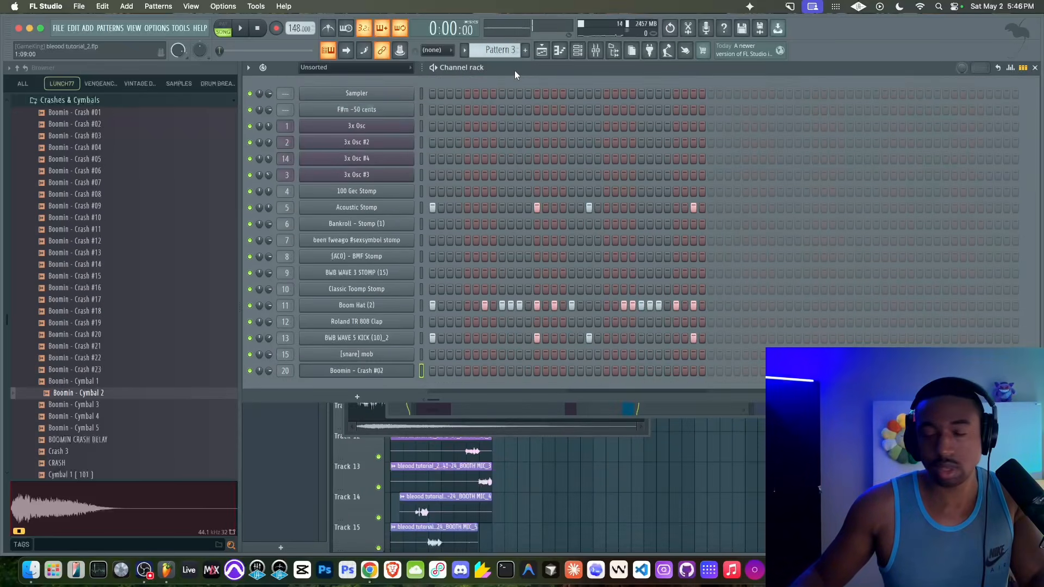
- Place Boomin - Crash #02 hits on steps 1 and 21 of Pattern 3 during playback and lower the channel's volume
key(space)
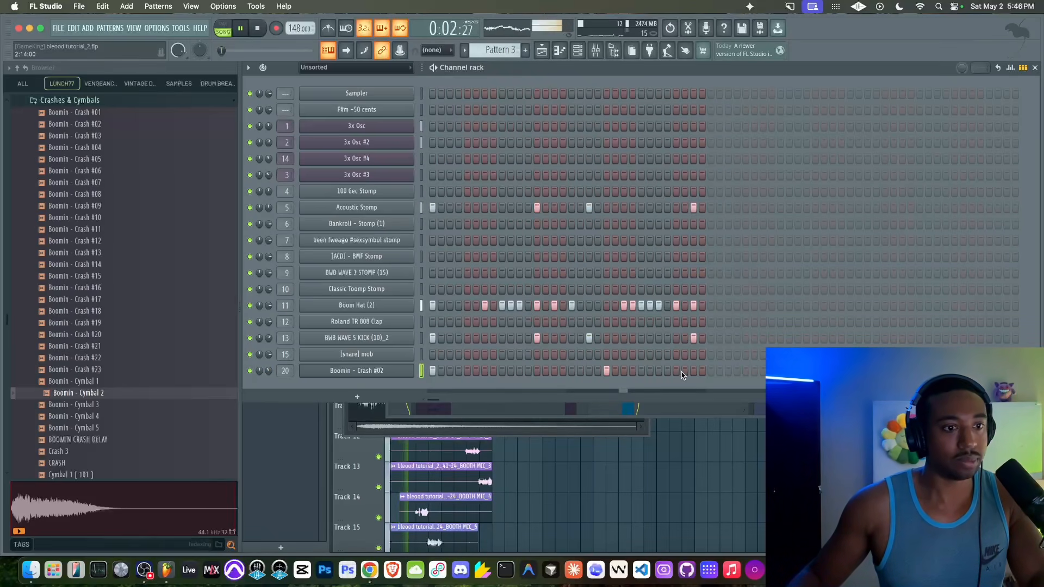
drag(268, 368, 267, 381)
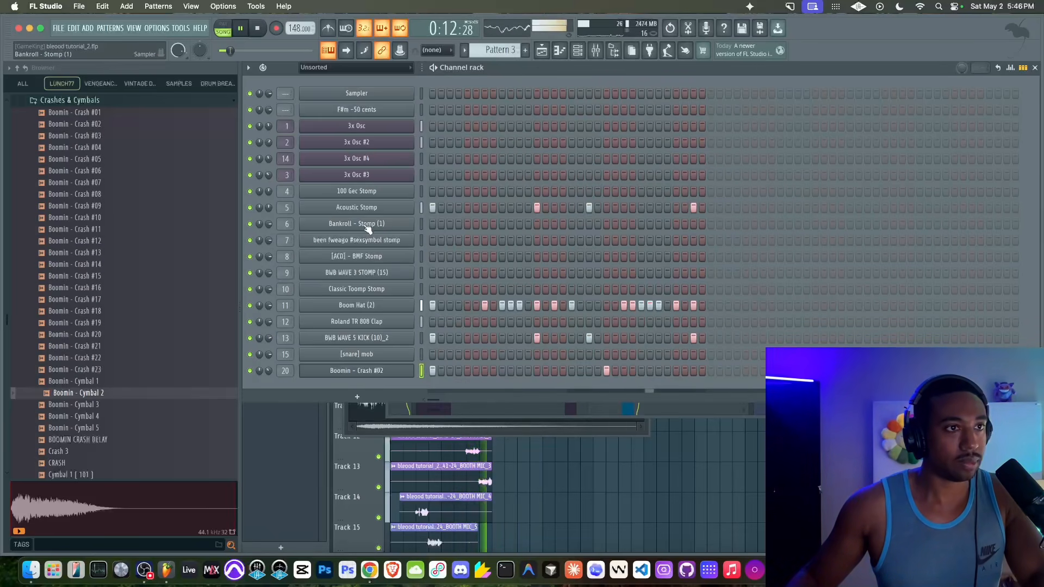
right_click(542, 489)
- Lower the Vocal mixer track's fader slightly during playback and select the BEAT MIX track
click(595, 51)
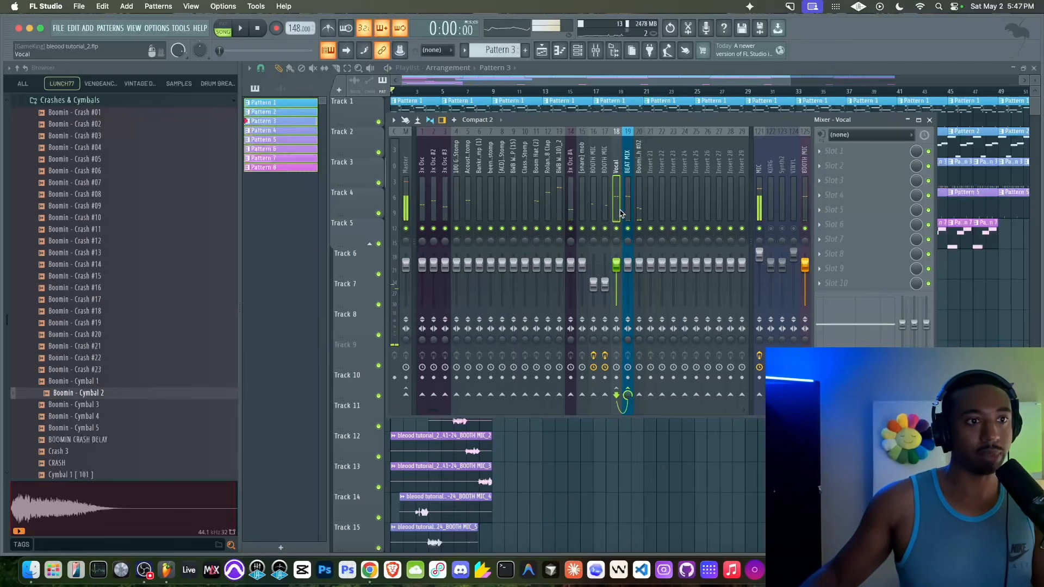
key(space)
drag(616, 265, 616, 272)
click(627, 185)
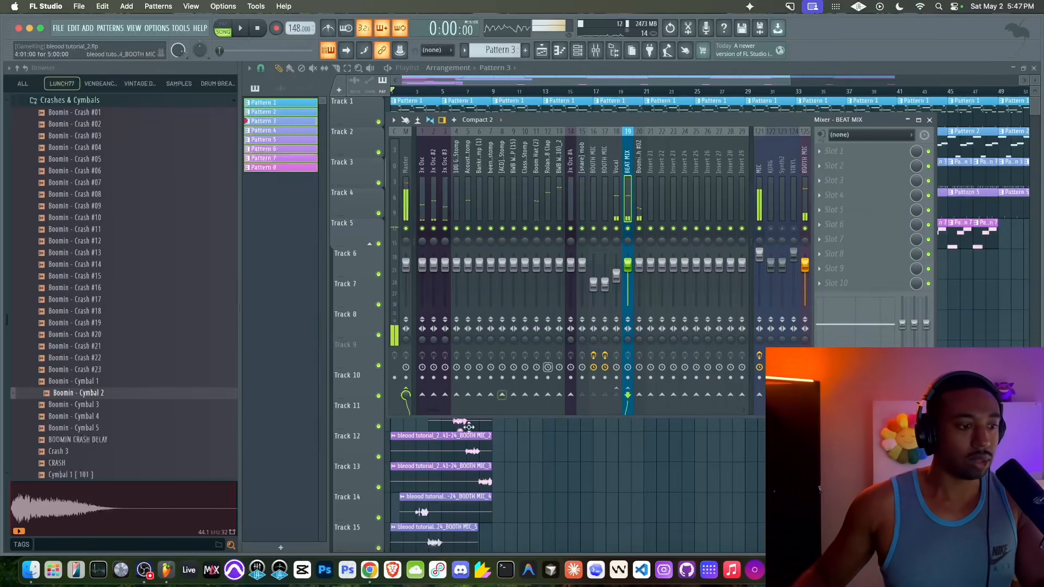
- Switch to Chrome to listen to the bleood reference track on TIDAL, and return to FL Studio
click(377, 571)
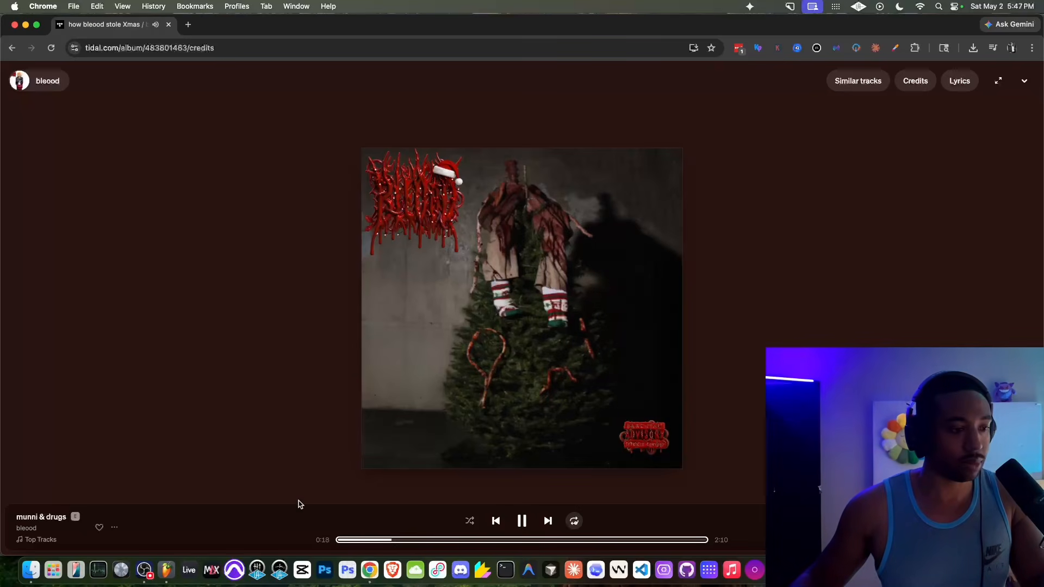
click(169, 566)
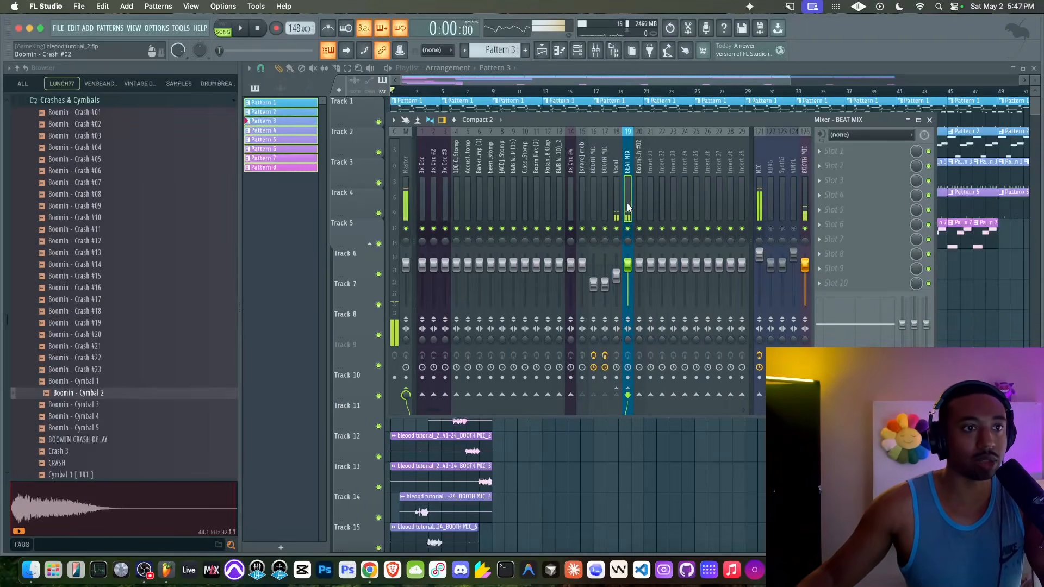
- Move BEAT MIX one slot right, past the Boomin - Crash #02 mixer track, and route that crash track to BEAT MIX only
key(alt+Right)
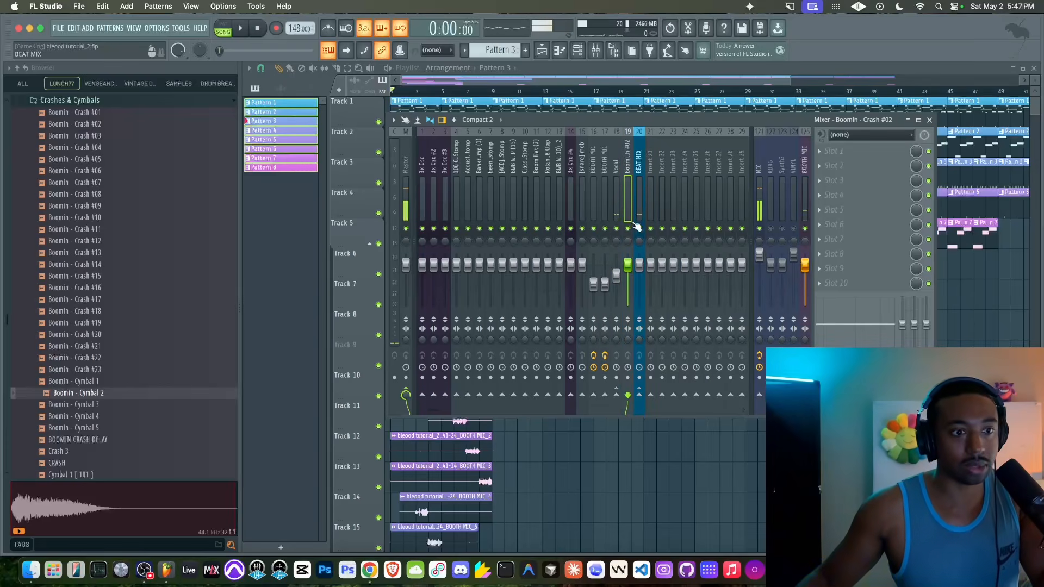
right_click(640, 395)
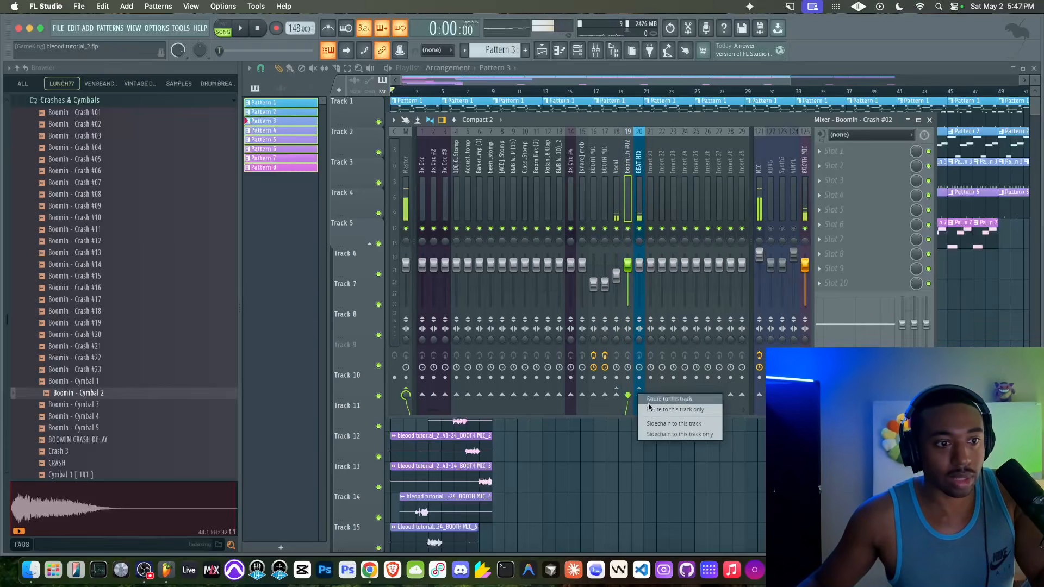
click(669, 409)
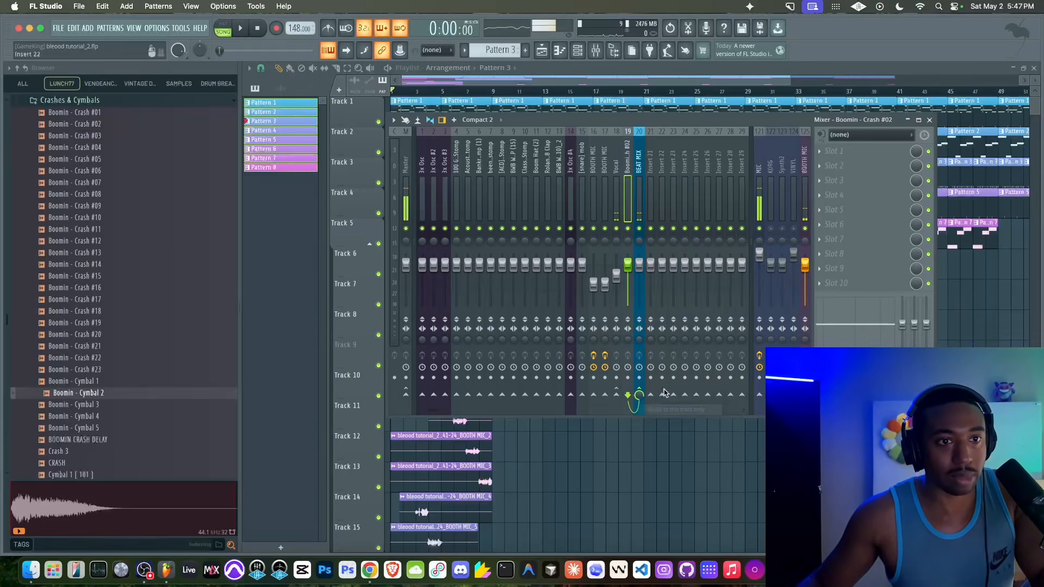
- Play the song and check the BOOTH MIC and BEAT MIX mixer tracks
click(768, 267)
click(806, 234)
key(space)
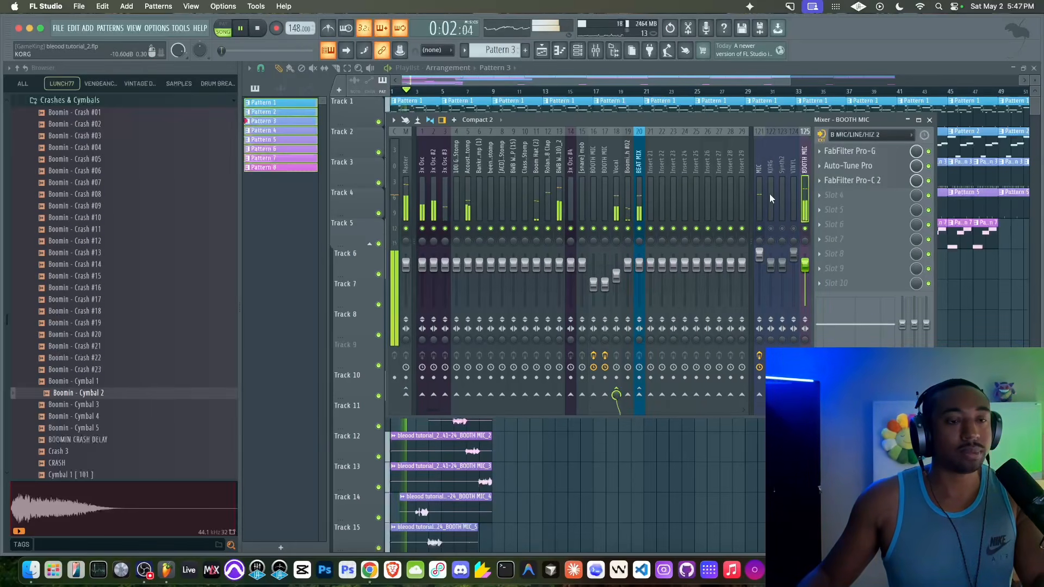
click(639, 184)
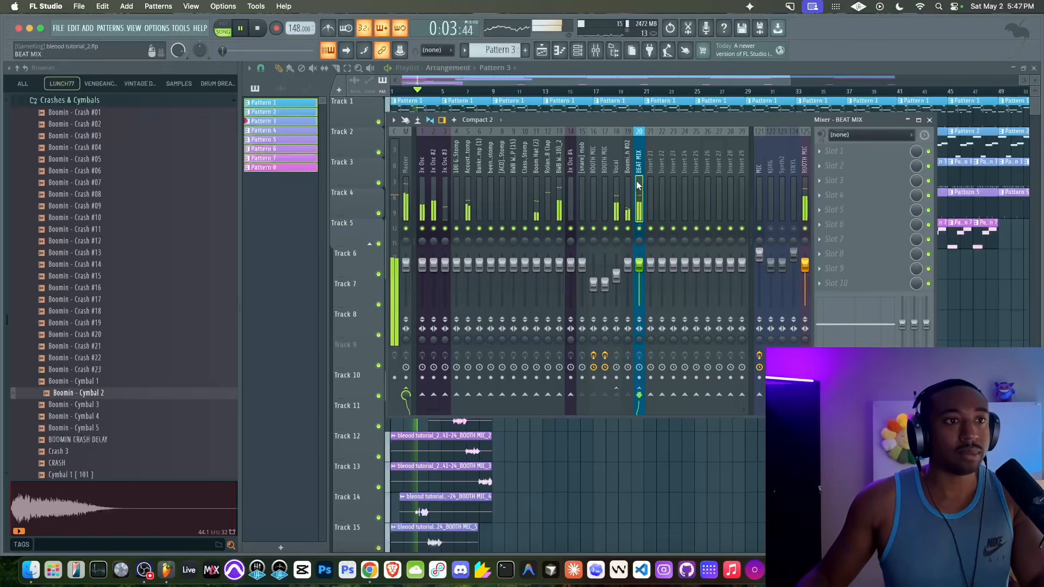
- Bring the playlist forward and hide the sample browser to widen the arrangement view
click(967, 275)
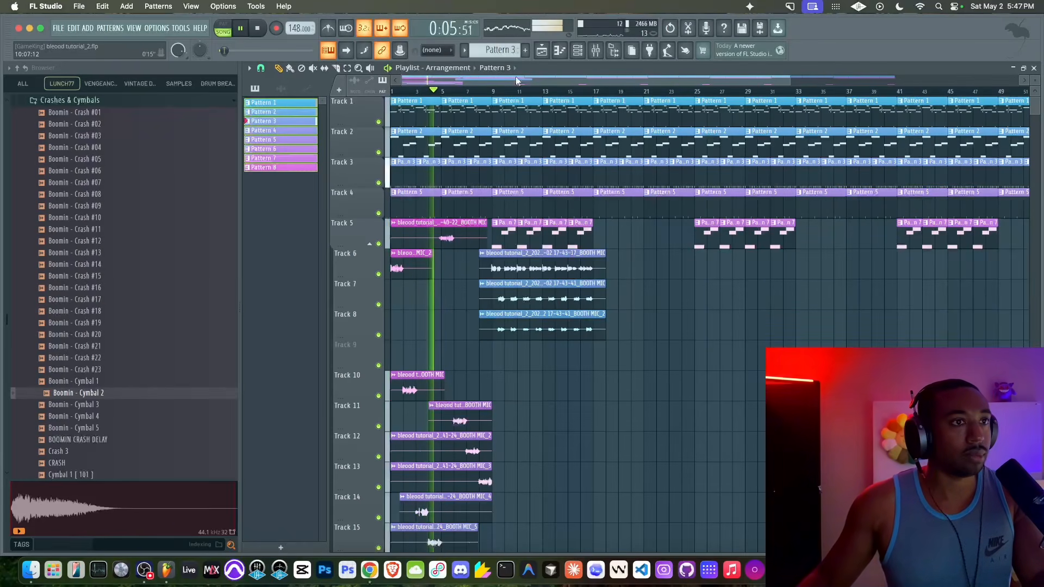
click(614, 50)
scroll(362, 211, down, 2)
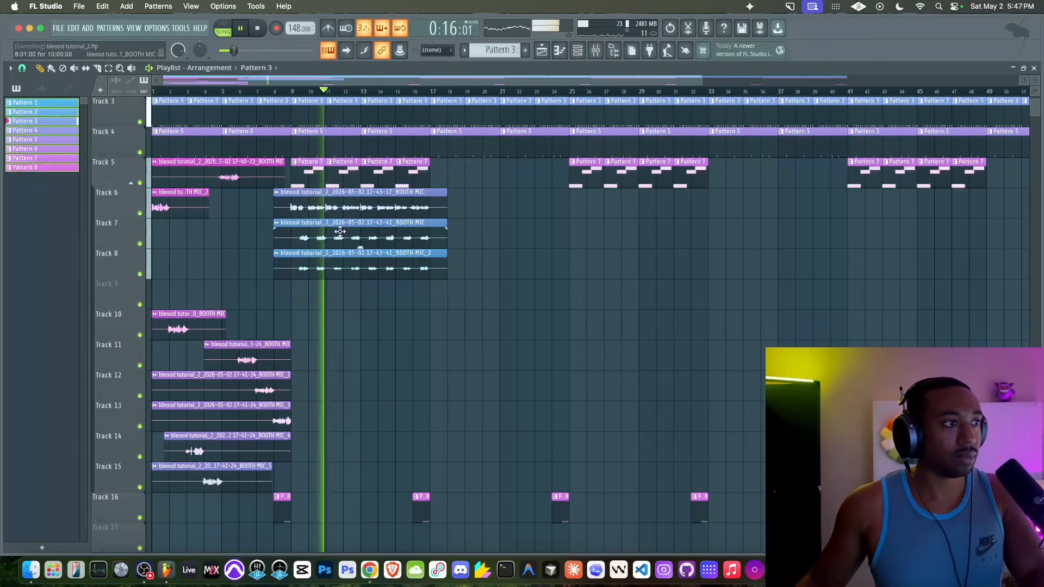
- Check the Vocal and Boomin - Crash #02 mixer tracks during playback, and stop the song
click(600, 54)
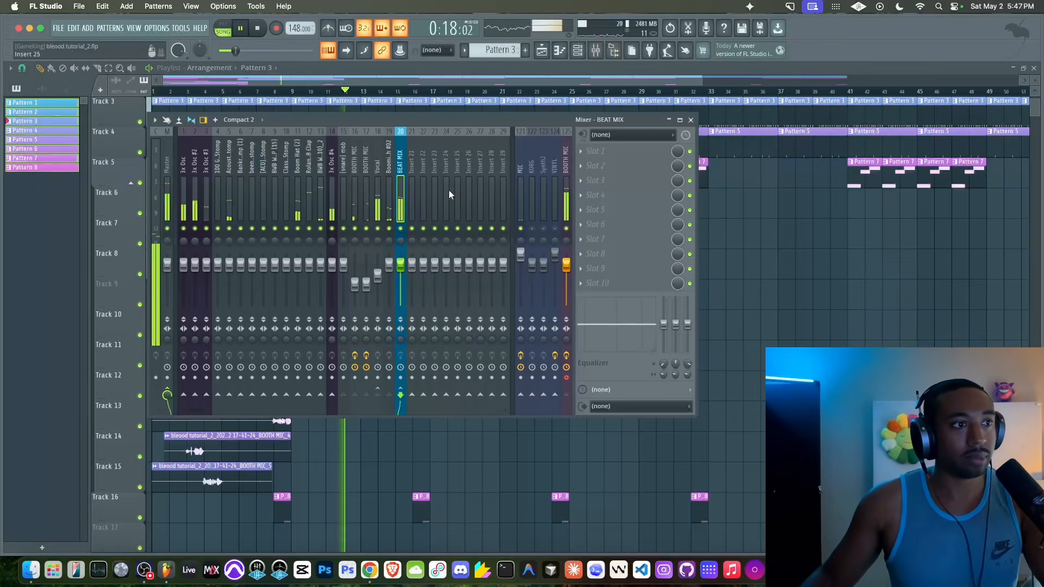
click(384, 197)
click(379, 199)
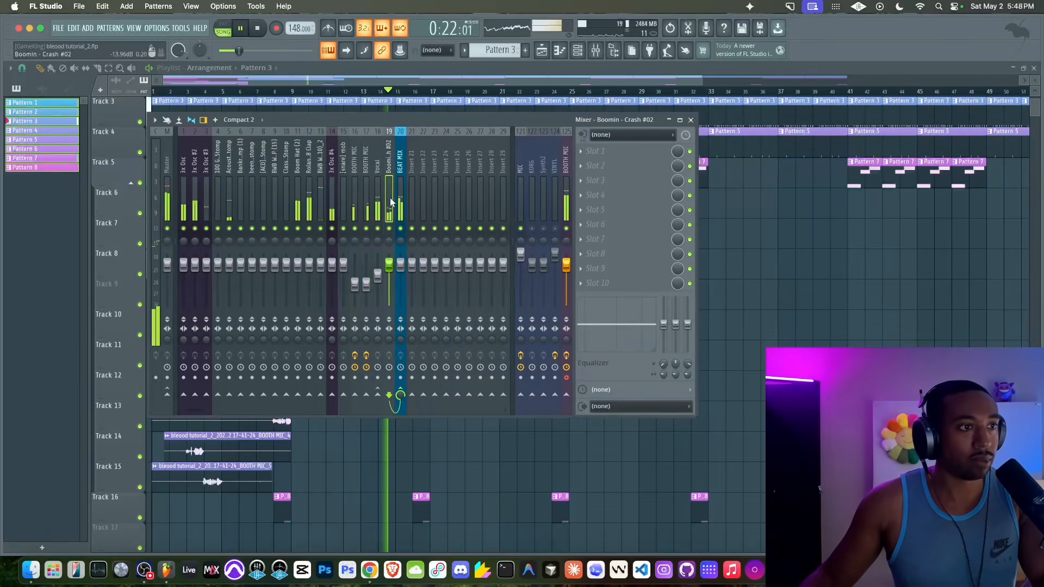
key(space)
- Load Mackity in the first effect slot of BEAT MIX and set In Trim to about 0.35 and Out Pad to about 0.20 during playback
click(595, 151)
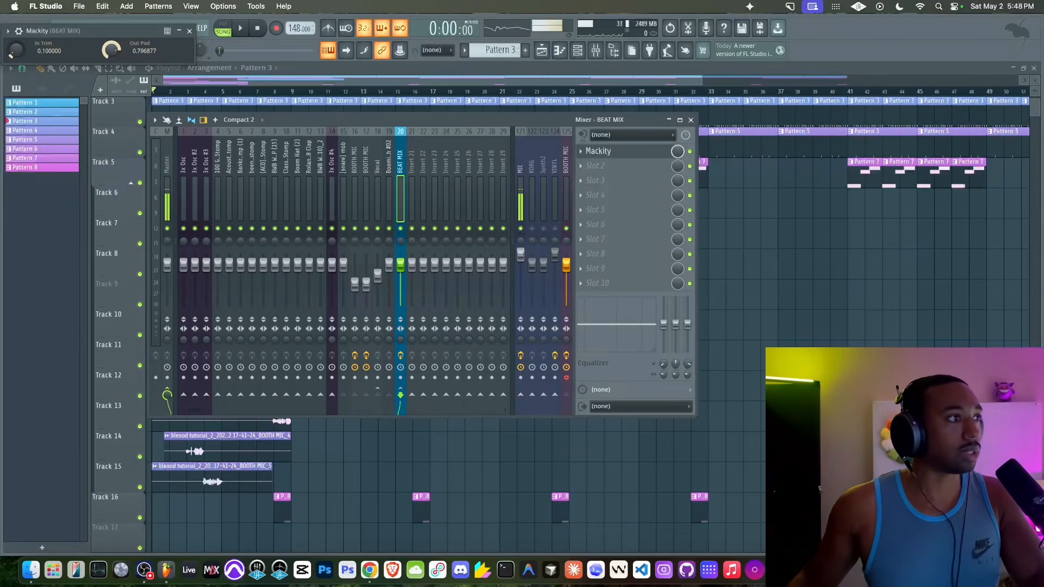
key(space)
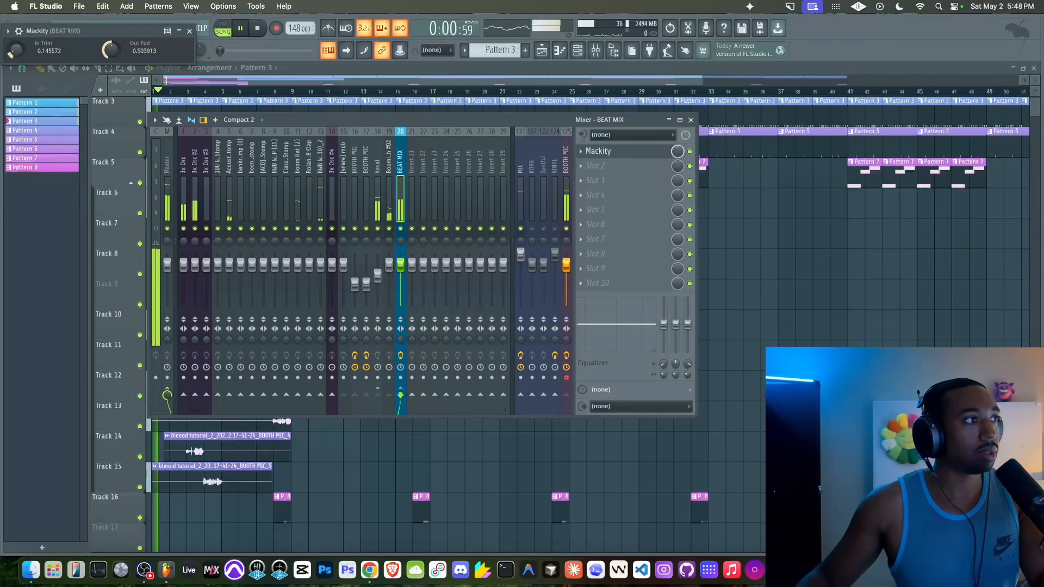
drag(21, 57, 24, 52)
mouse_move(112, 51)
mouse_down()
mouse_move(52, 48)
mouse_move(111, 54)
mouse_up()
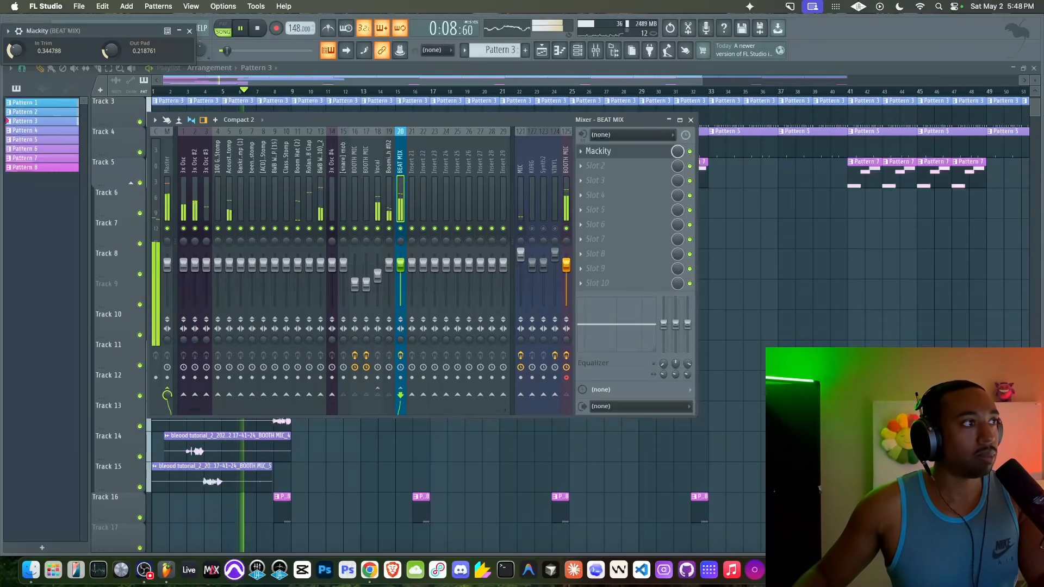
drag(15, 51, 16, 50)
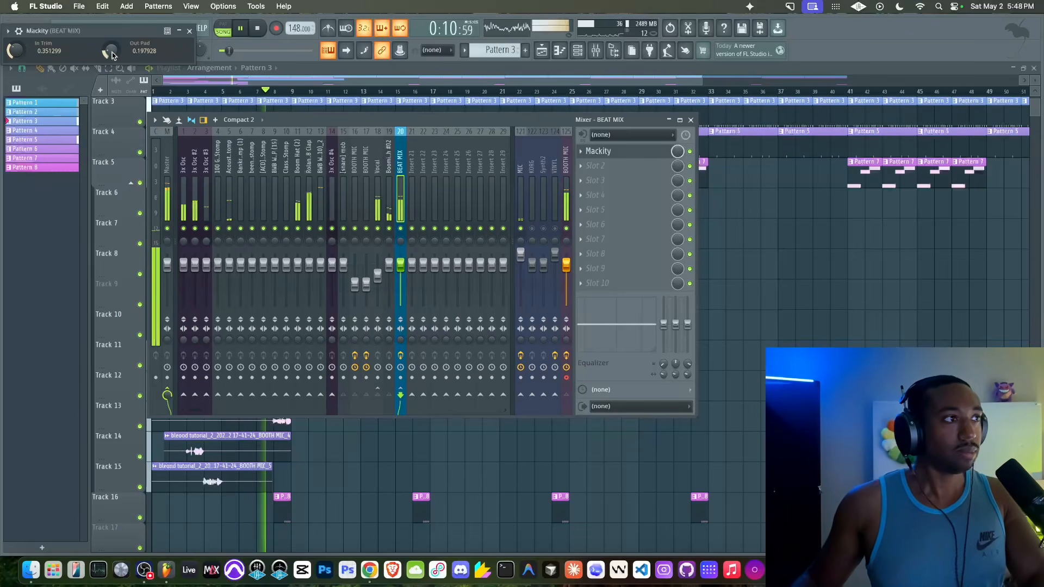
- Move the Mackity window over the mixer, set In Trim to about 0.53 and Out Pad to about 0.12, and stop playback
drag(112, 31, 300, 116)
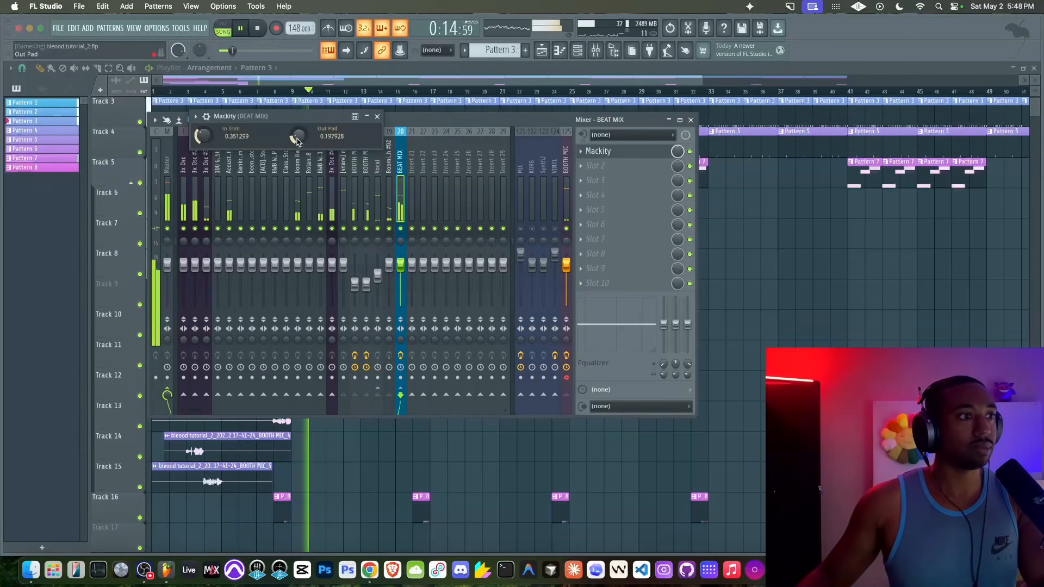
drag(203, 137, 204, 122)
drag(297, 135, 297, 144)
key(space)
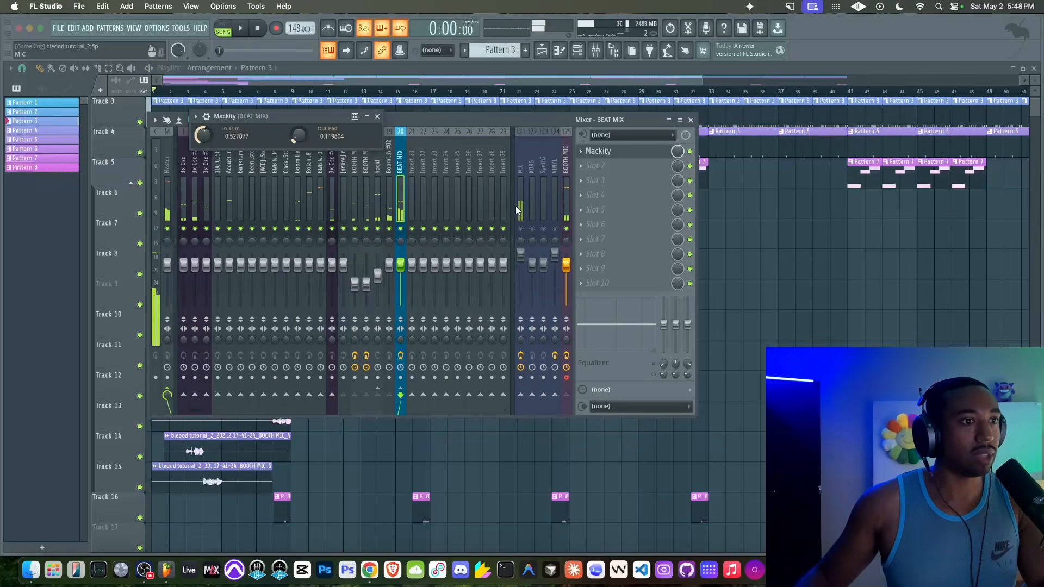
- Replace Mackity with Fruity WaveShaper in the first effect slot of BEAT MIX and audition the song briefly
click(581, 156)
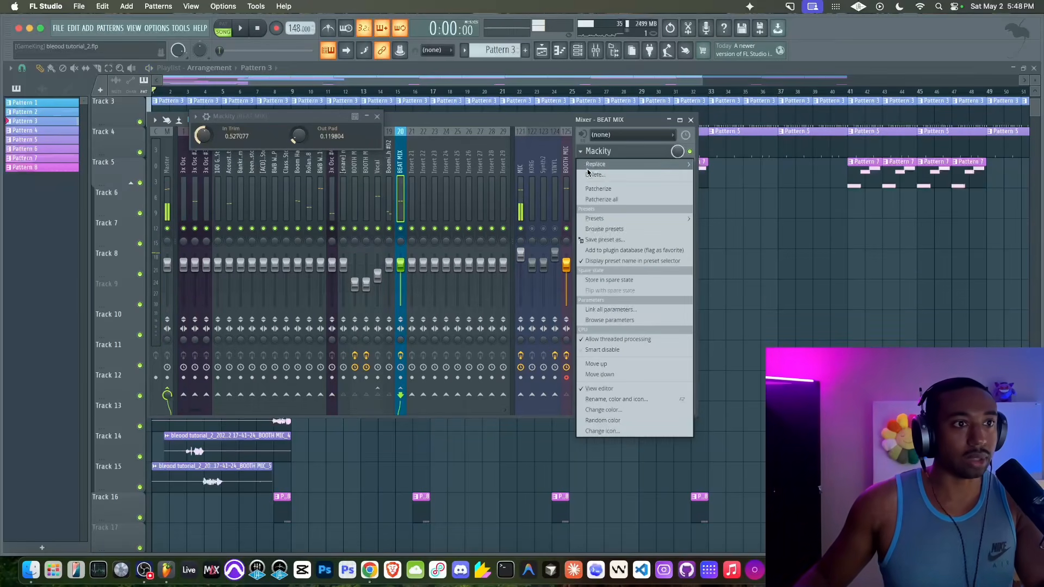
click(596, 164)
click(598, 154)
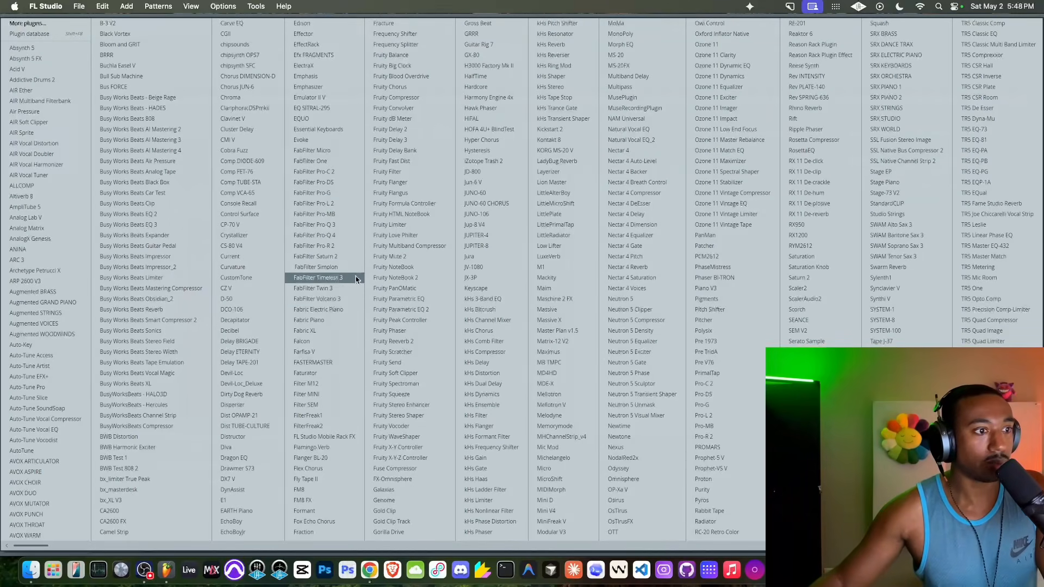
click(414, 436)
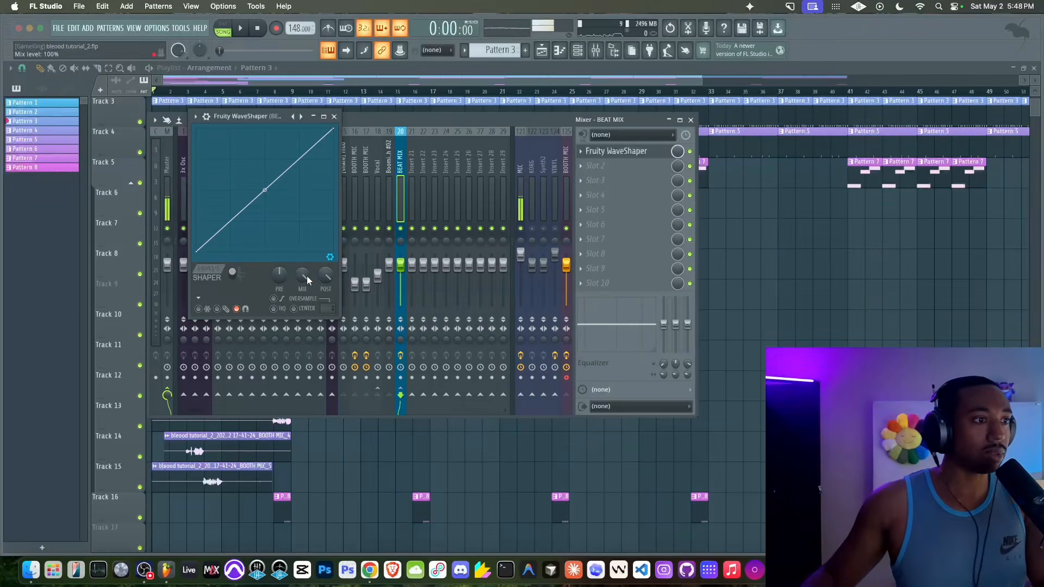
key(space)
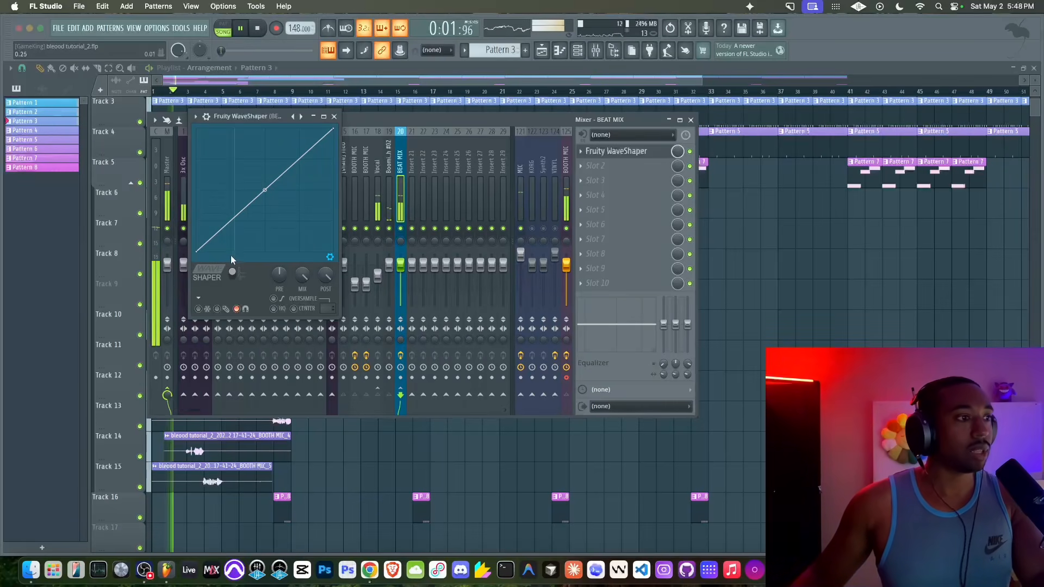
key(space)
- Switch the WaveShaper's polarity mode, set the curve's end point to Single curve 2, and start playback
click(233, 274)
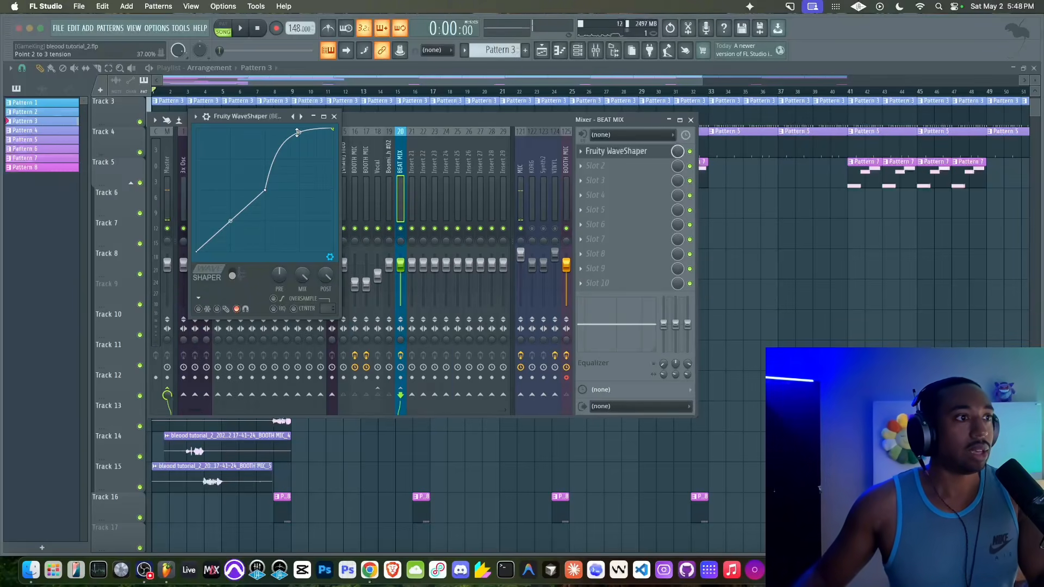
right_click(335, 130)
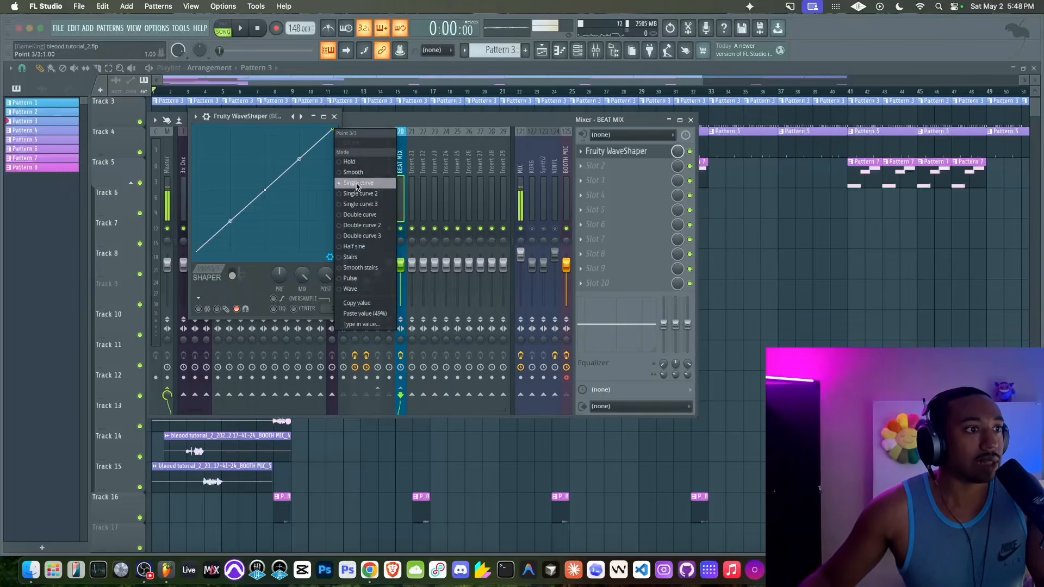
click(358, 193)
key(space)
- Change the end point's mode to Double curve 2, bend the upper segment into an S-shape during playback, and stop the song
right_click(333, 130)
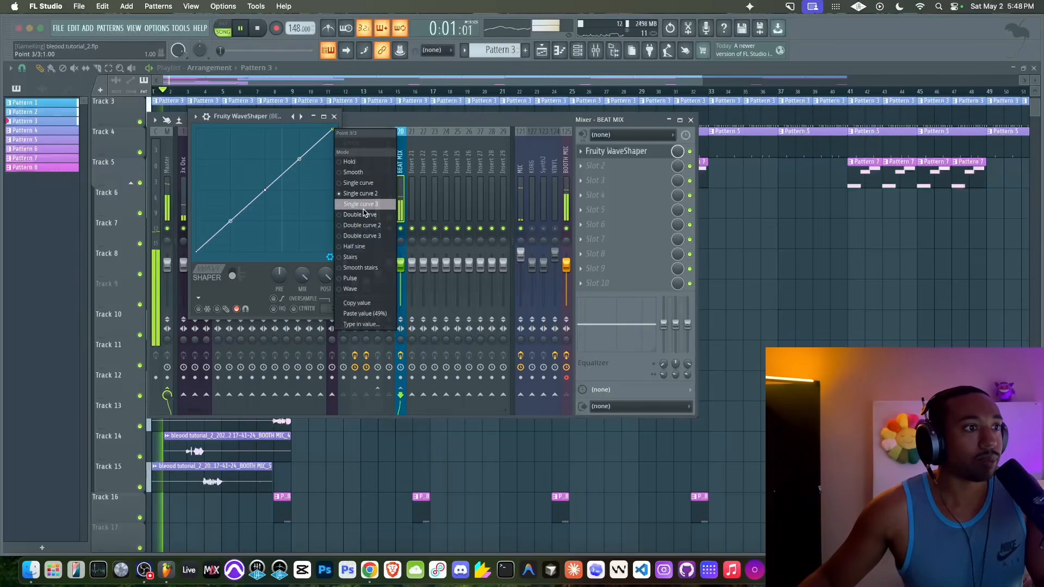
click(358, 225)
drag(299, 159, 299, 148)
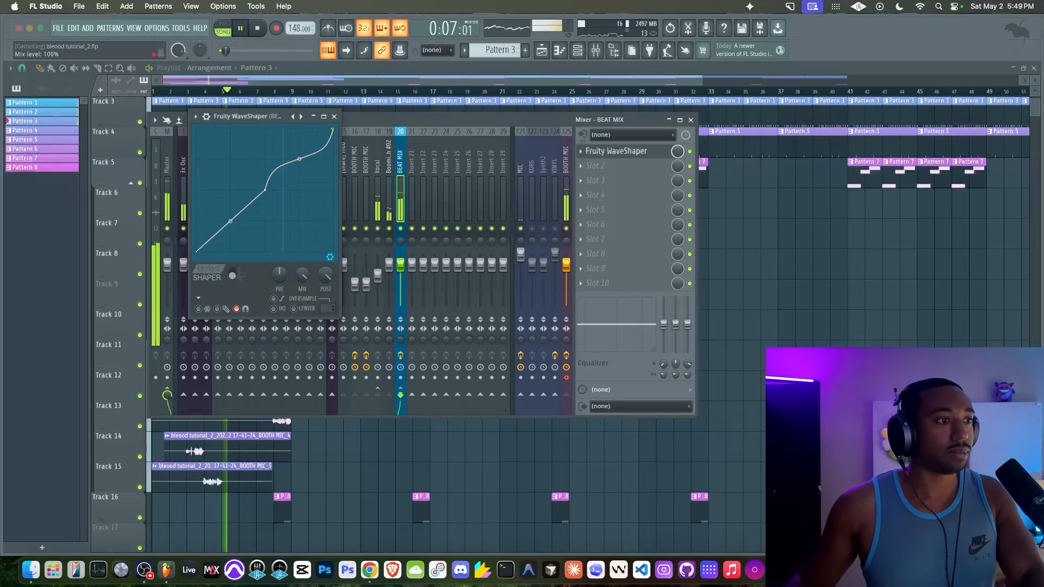
key(space)
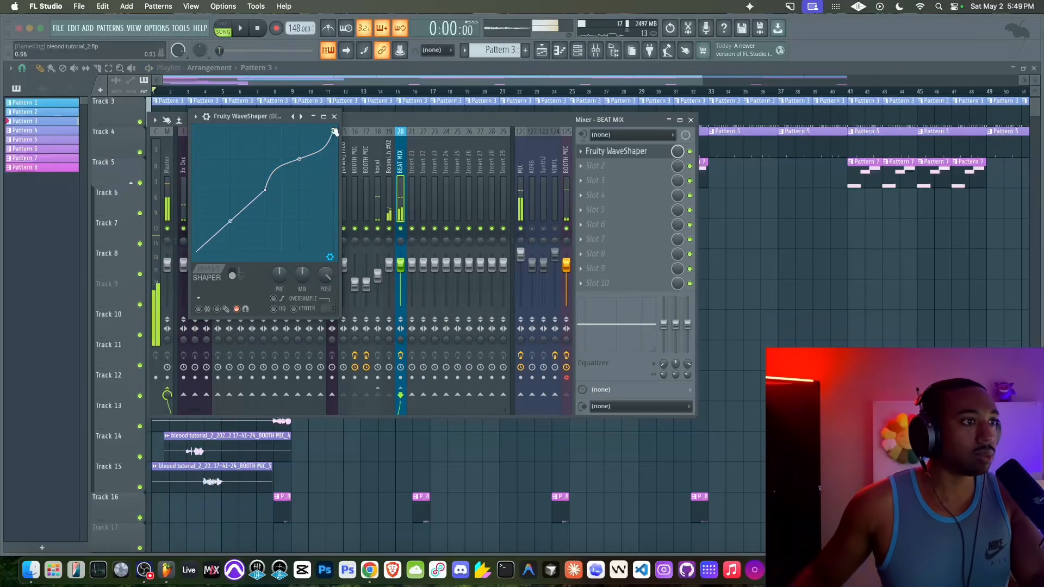
right_click(332, 130)
click(258, 283)
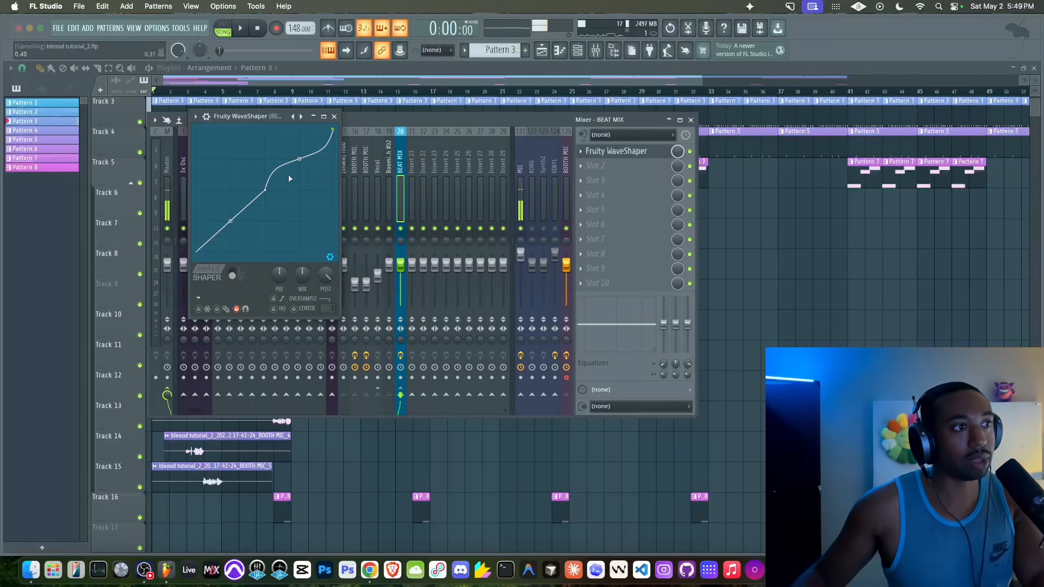
- Bend the WaveShaper's lower curve segment while listening, leaving it rising steeply and flattening out near the middle point
key(space)
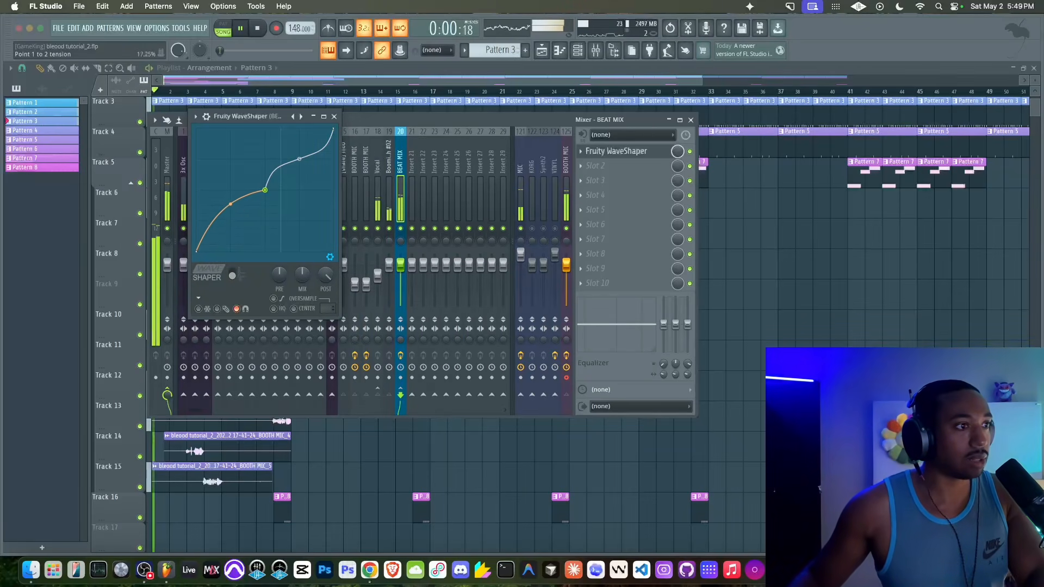
drag(231, 199, 231, 190)
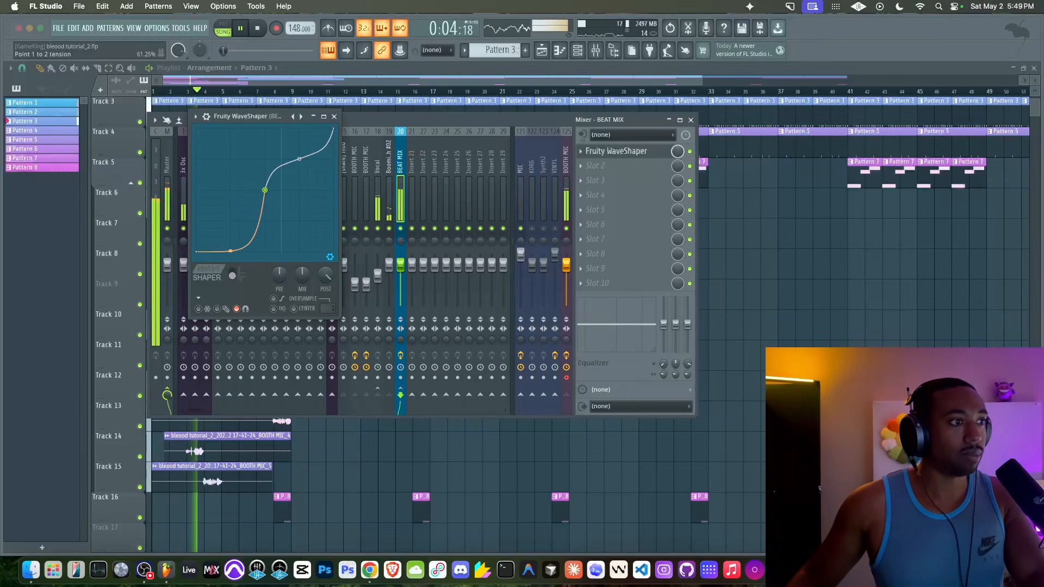
key(space)
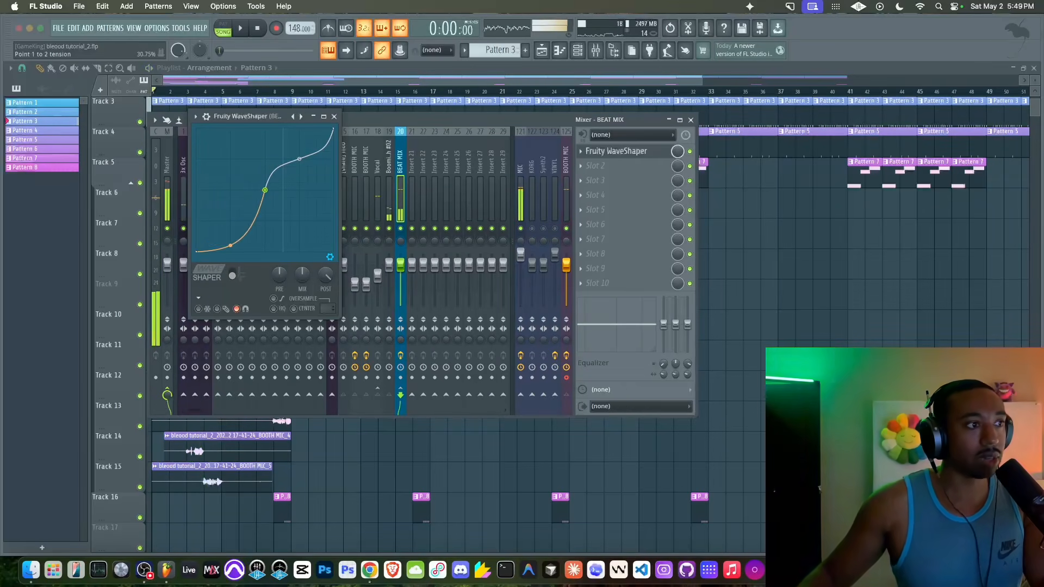
key(space)
drag(230, 230, 230, 204)
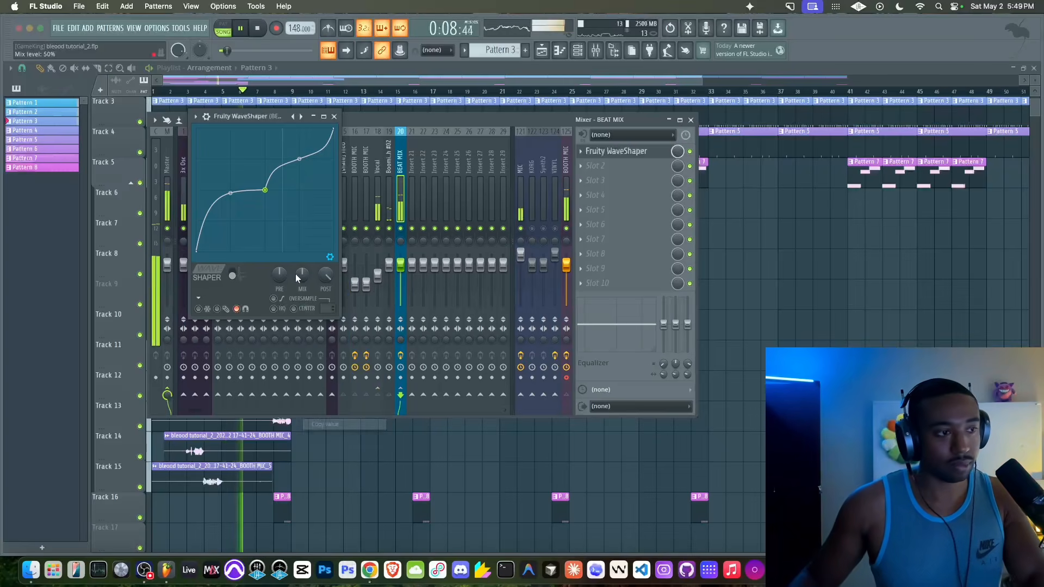
- Set the WaveShaper's oversampling to 4x, turn on Center, and try a higher mix level before returning it to 50%
drag(327, 309, 327, 303)
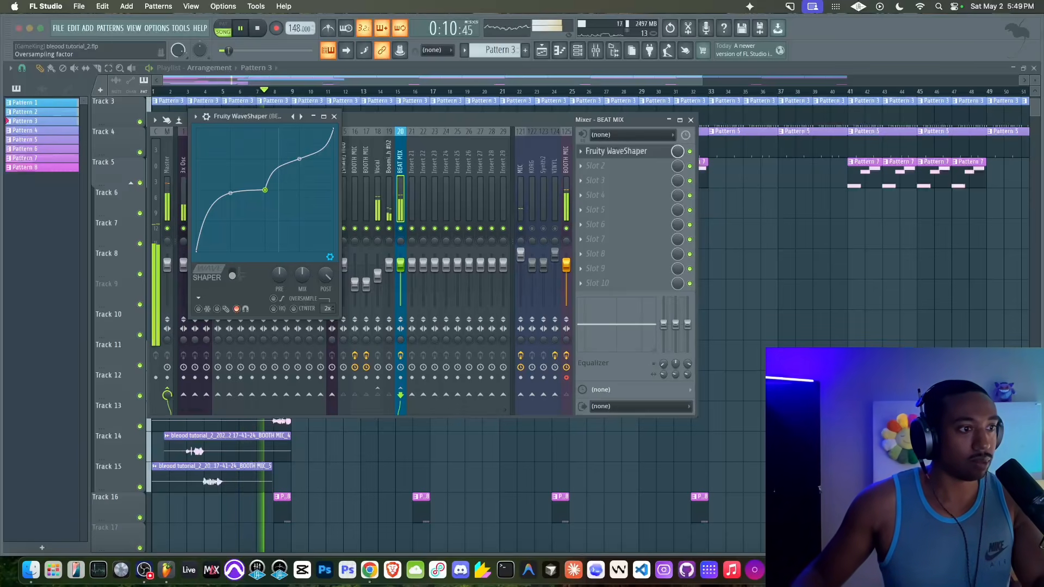
click(293, 309)
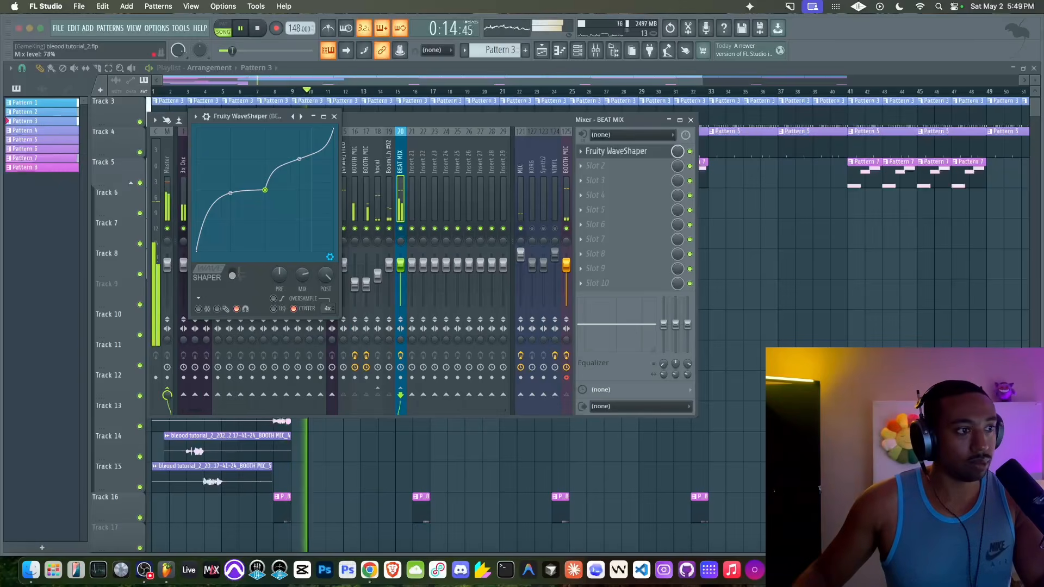
scroll(286, 273, up, 3)
key(super+z)
- Raise the WaveShaper's pre gain fully, compare a lower post gain with full post gain during playback, keep it full, and stop the song
drag(277, 278, 277, 241)
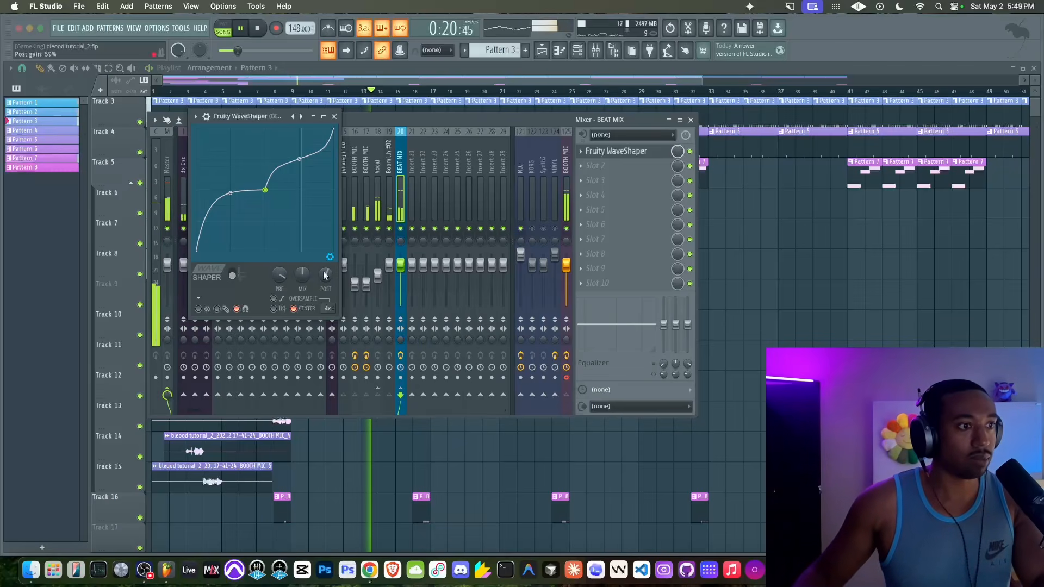
drag(325, 273, 325, 283)
key(space)
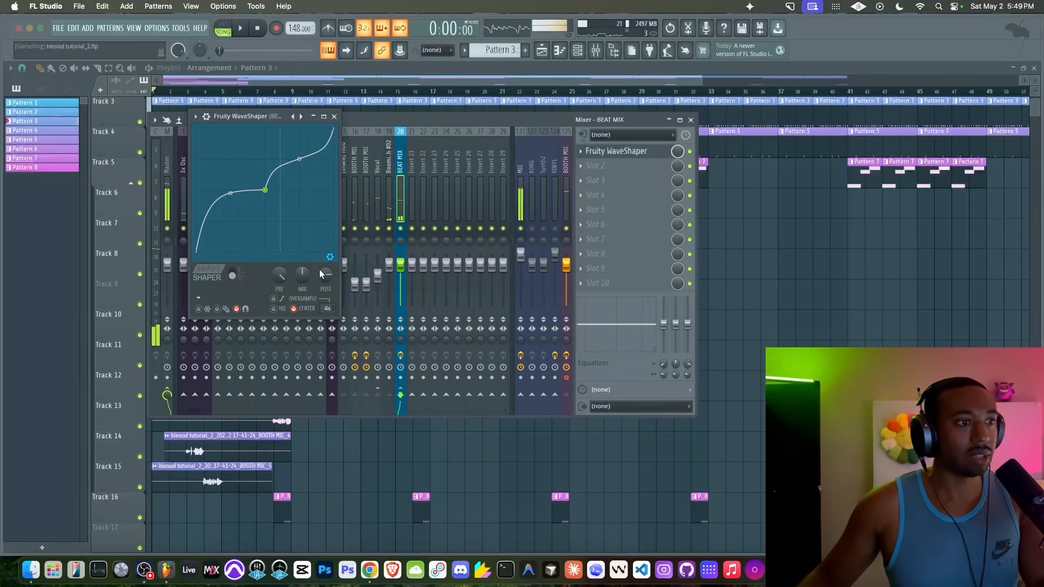
key(space)
drag(326, 274, 326, 270)
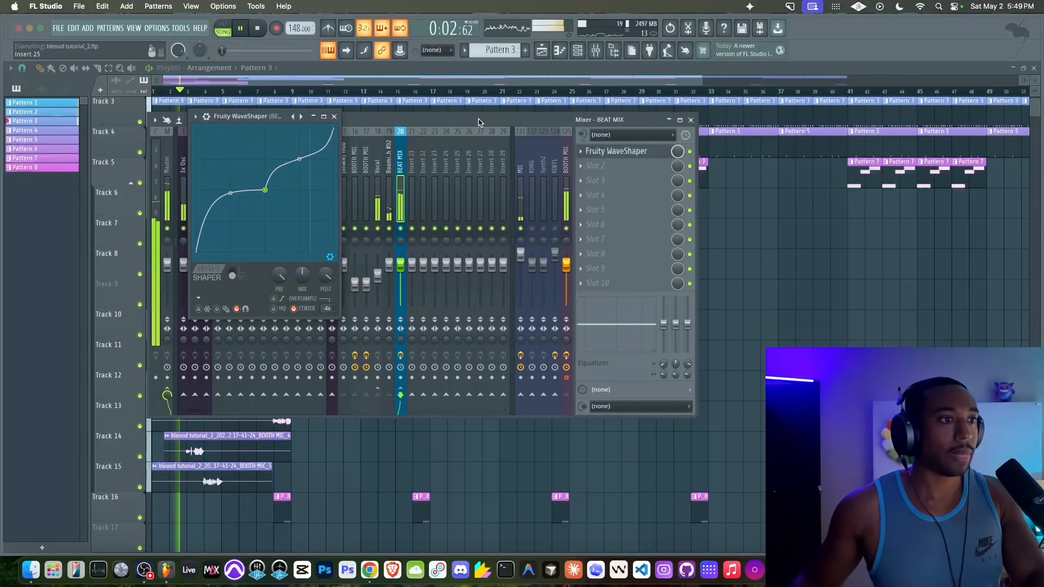
key(space)
- Move Fruity WaveShaper to the second effect slot of BEAT MIX and load Fruity Parametric EQ 2 in the first slot
drag(597, 152, 597, 170)
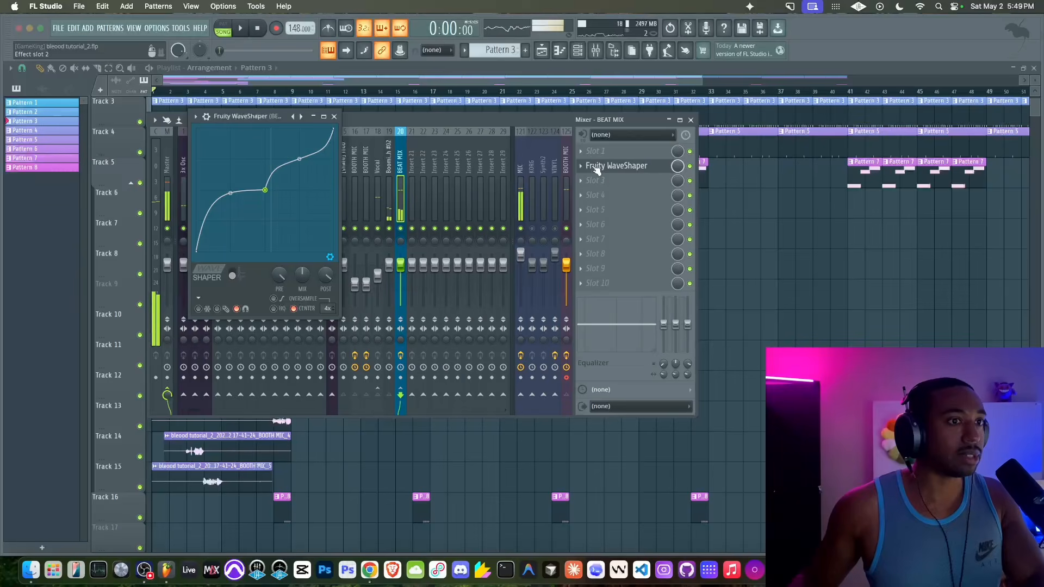
click(596, 152)
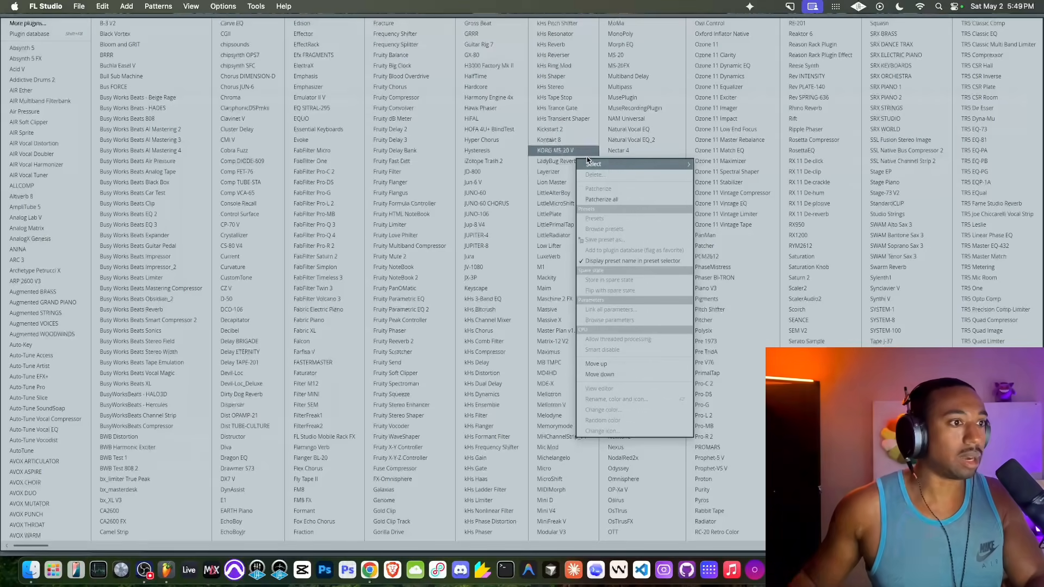
click(449, 317)
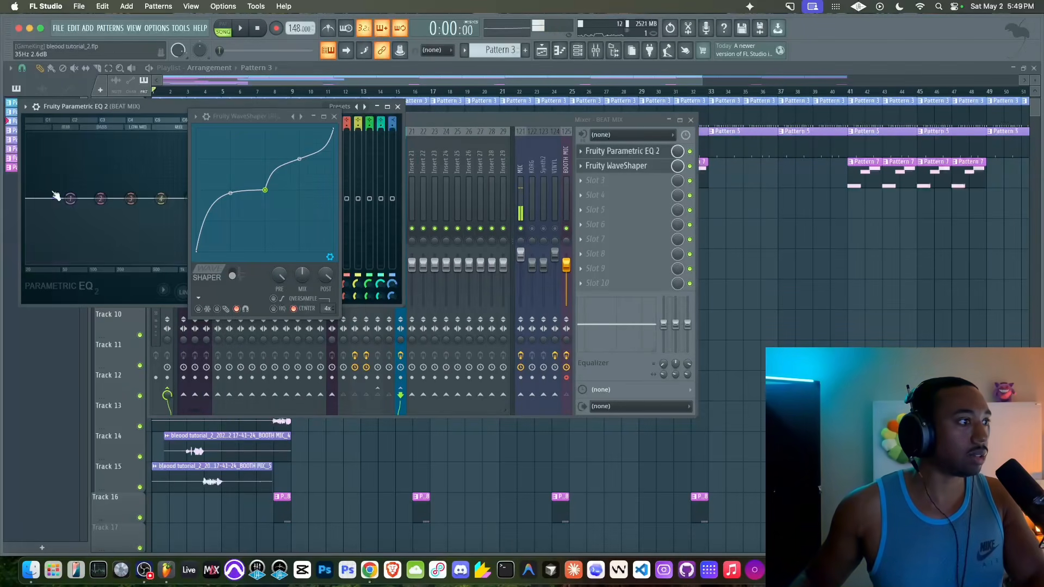
- During playback, raise band 1 of the BEAT MIX equalizer moderately at about band 2's frequency, and close the EQ
key(space)
drag(70, 196, 100, 168)
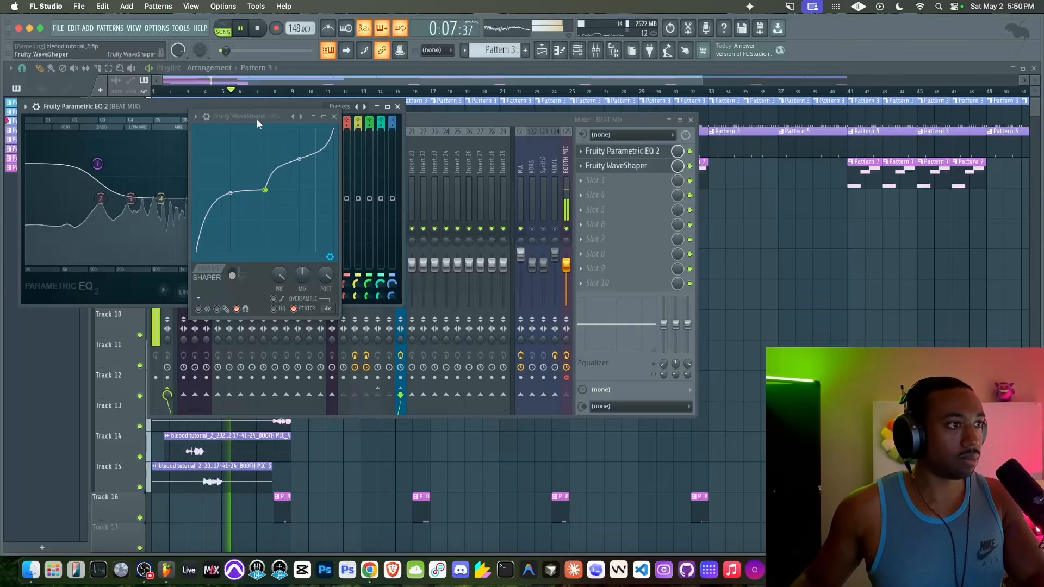
drag(238, 120, 272, 230)
drag(97, 164, 98, 172)
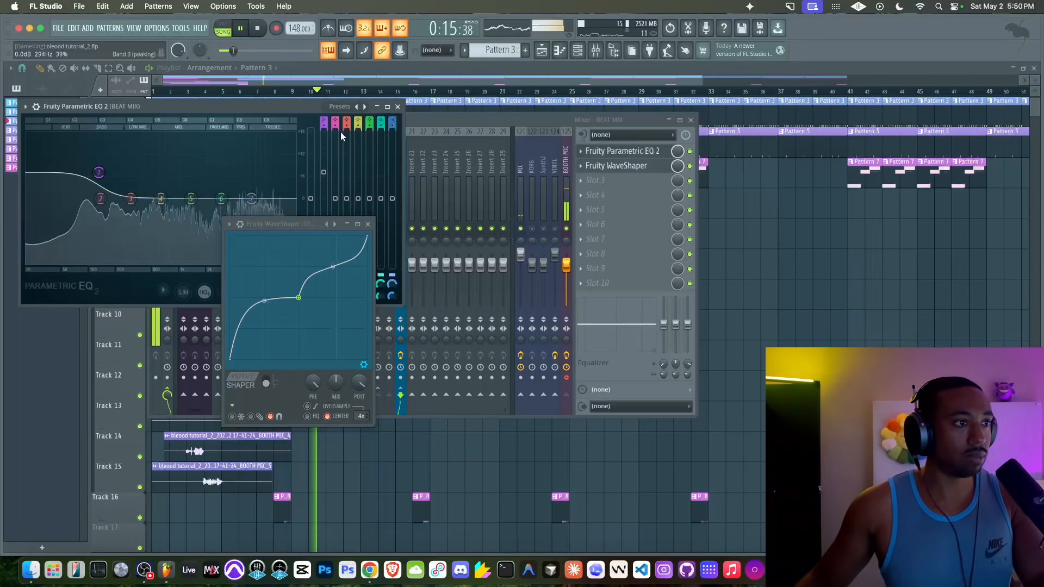
click(398, 107)
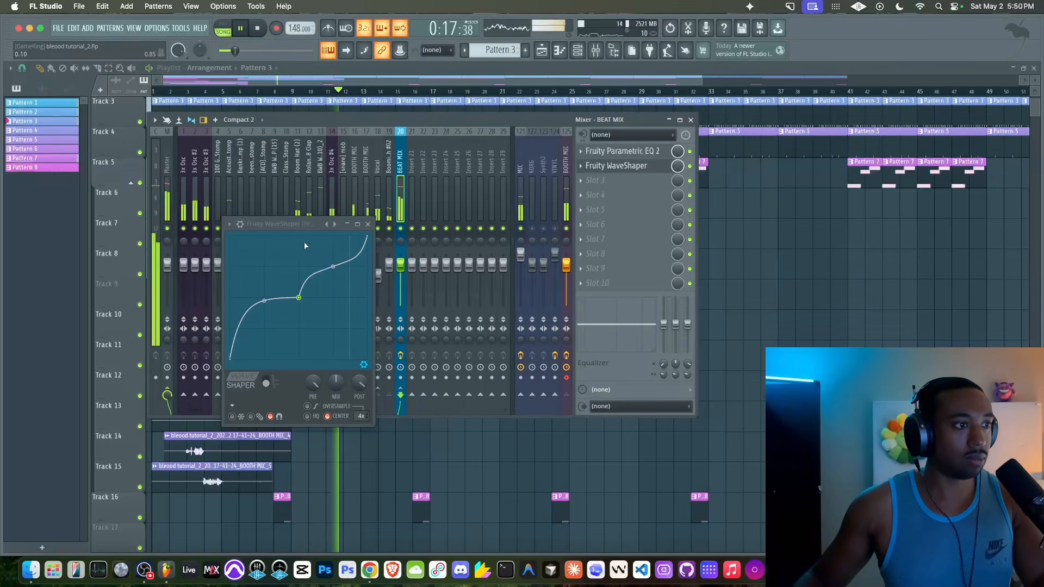
- Set the Fruity WaveShaper mix level on BEAT MIX to 75% while the song plays, and stop playback
drag(297, 230, 293, 159)
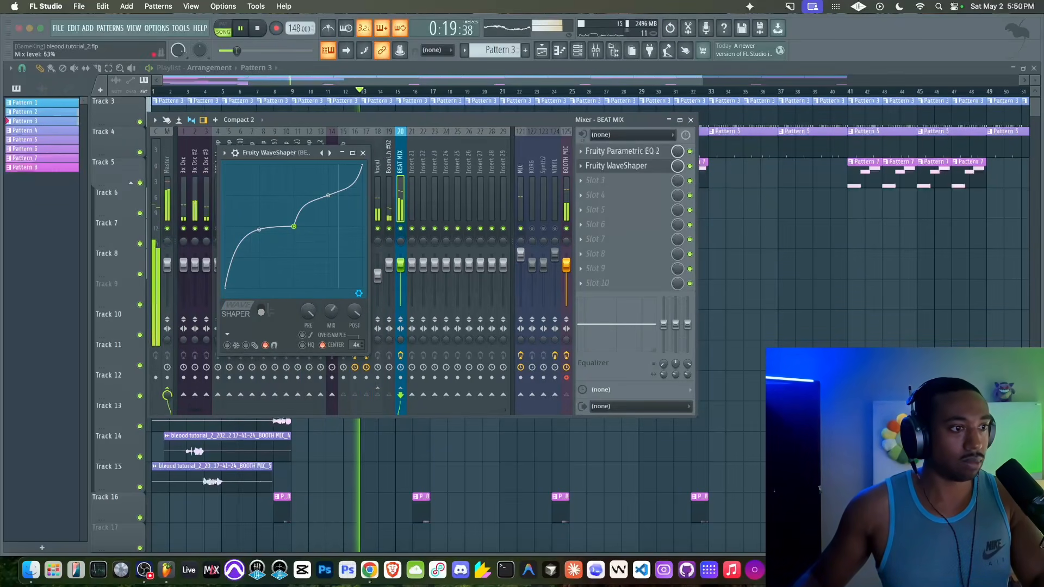
drag(334, 316, 334, 321)
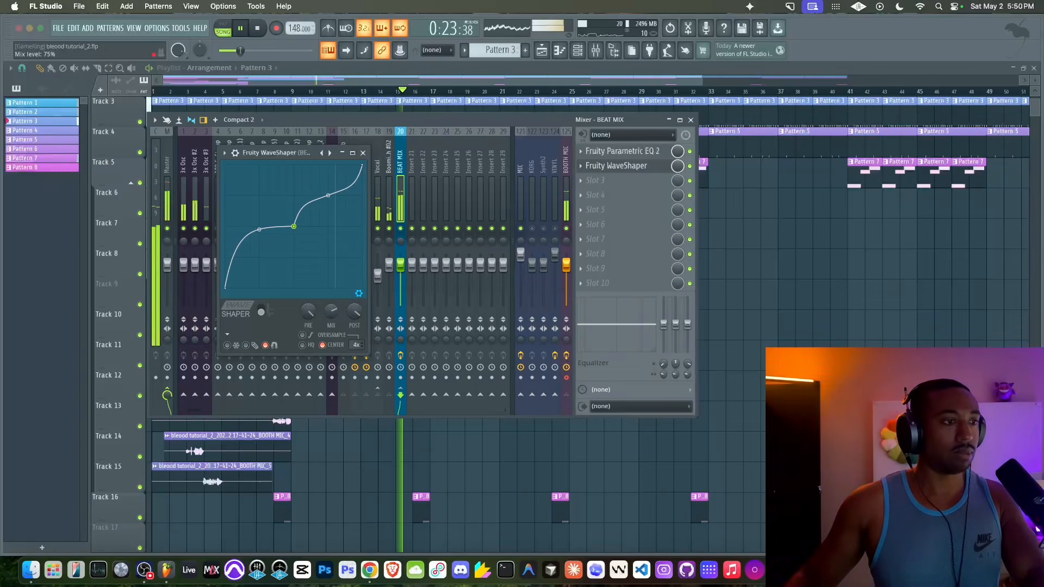
key(space)
- Change the WaveShaper curve's end point to Double curve 3 mode and set the mix level to 56% during playback
right_click(362, 167)
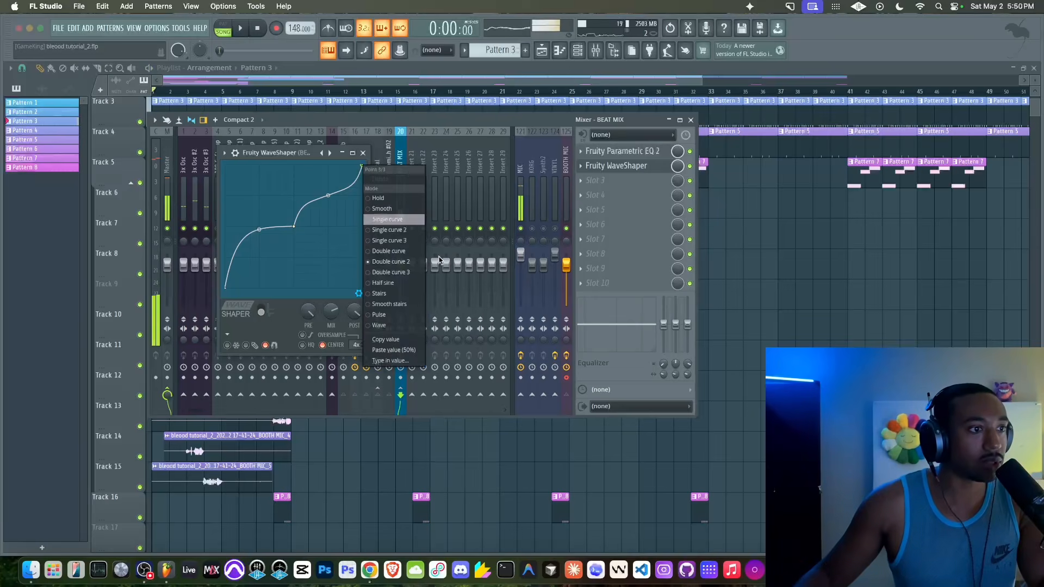
click(403, 274)
key(space)
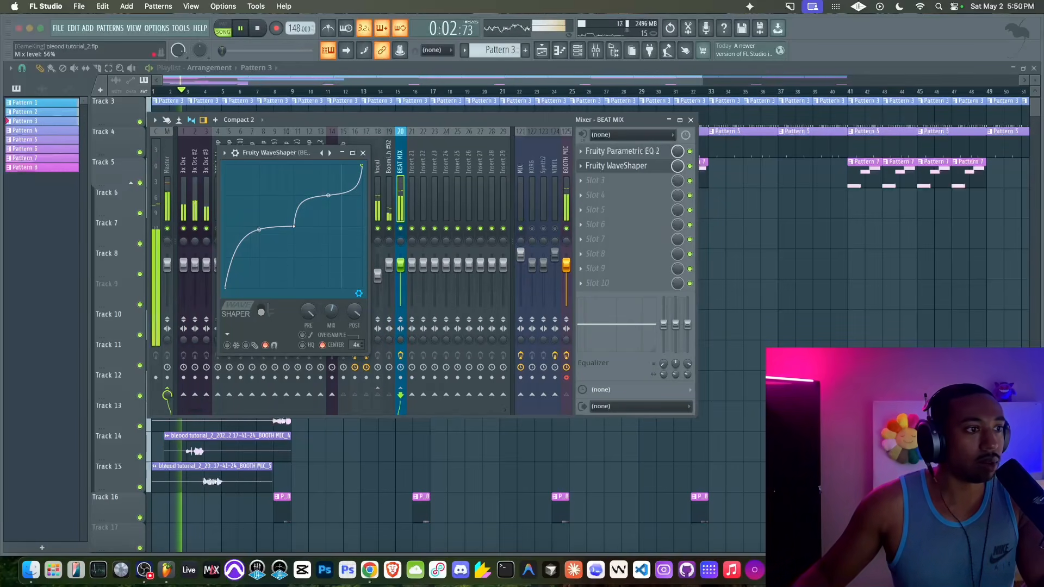
key(space)
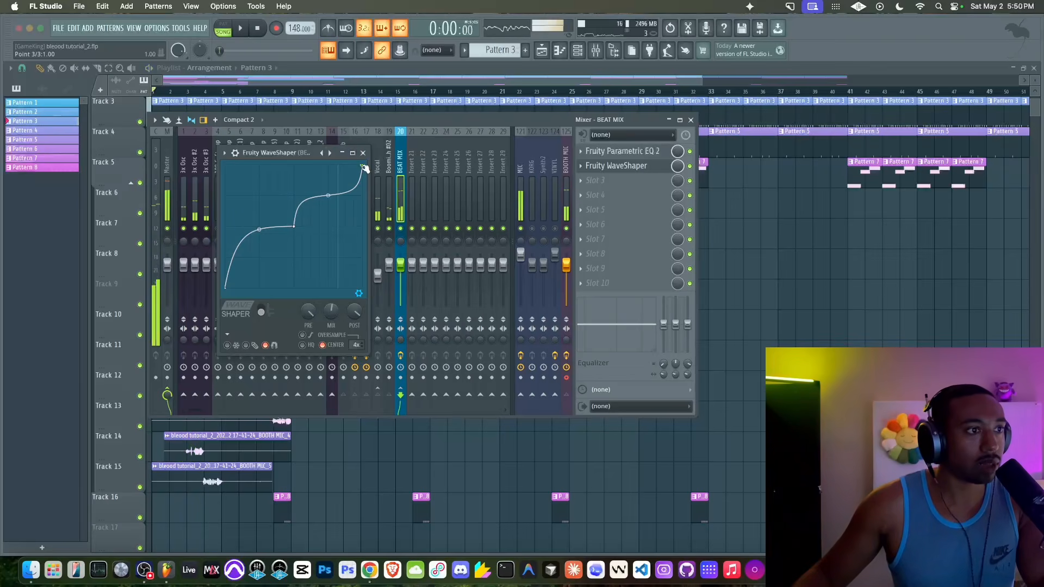
right_click(362, 167)
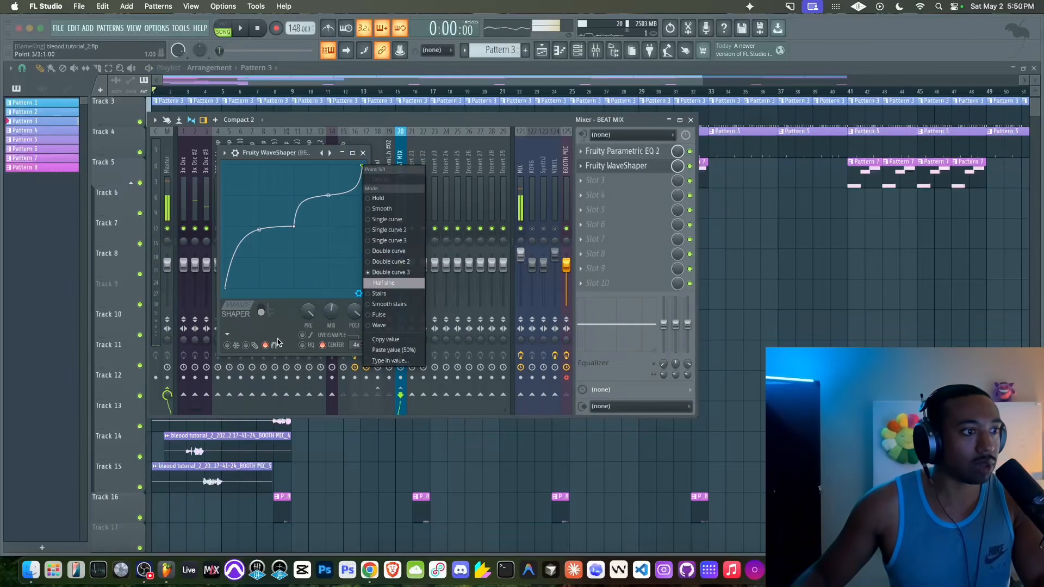
click(285, 322)
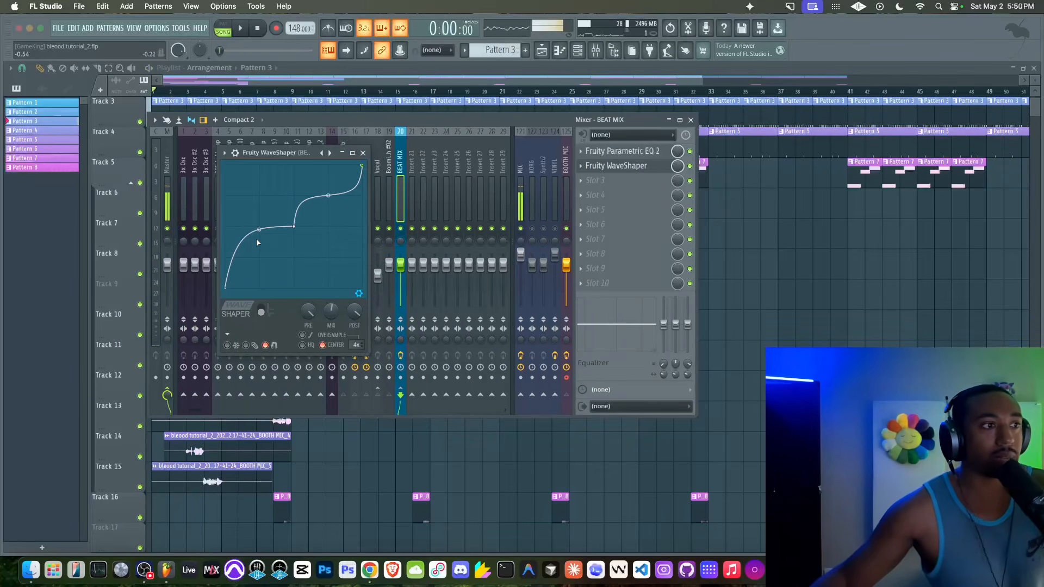
- Fine-tune the WaveShaper curve's lower midpoint and mix level while the song plays, and close the plugin
key(space)
mouse_move(258, 241)
mouse_down()
mouse_move(258, 254)
mouse_move(259, 232)
mouse_up()
drag(332, 311, 332, 304)
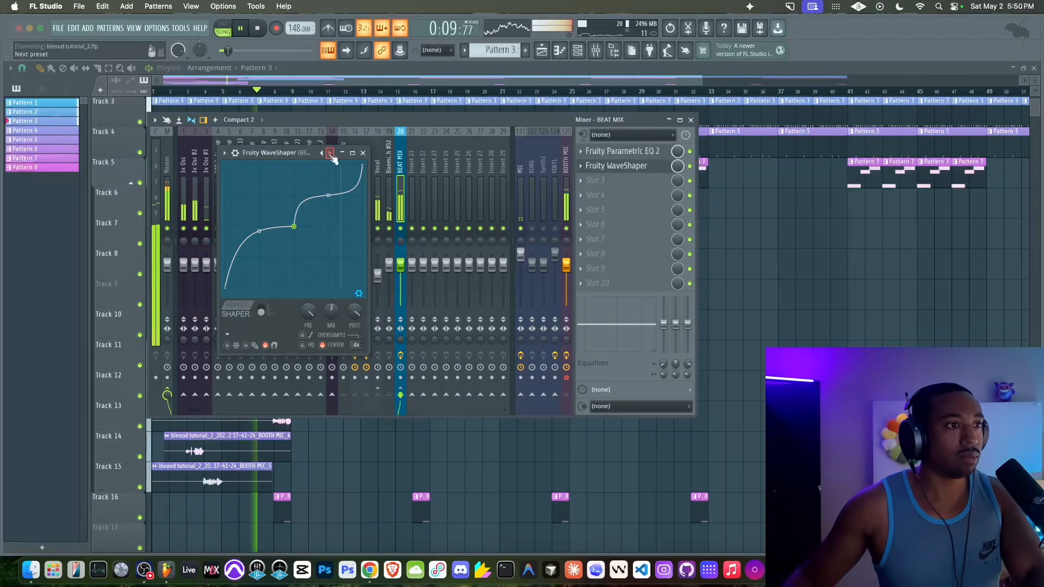
click(363, 153)
- Load the MicroShift plugin into slot 1 of the Vocal mixer track with playback stopped
click(382, 200)
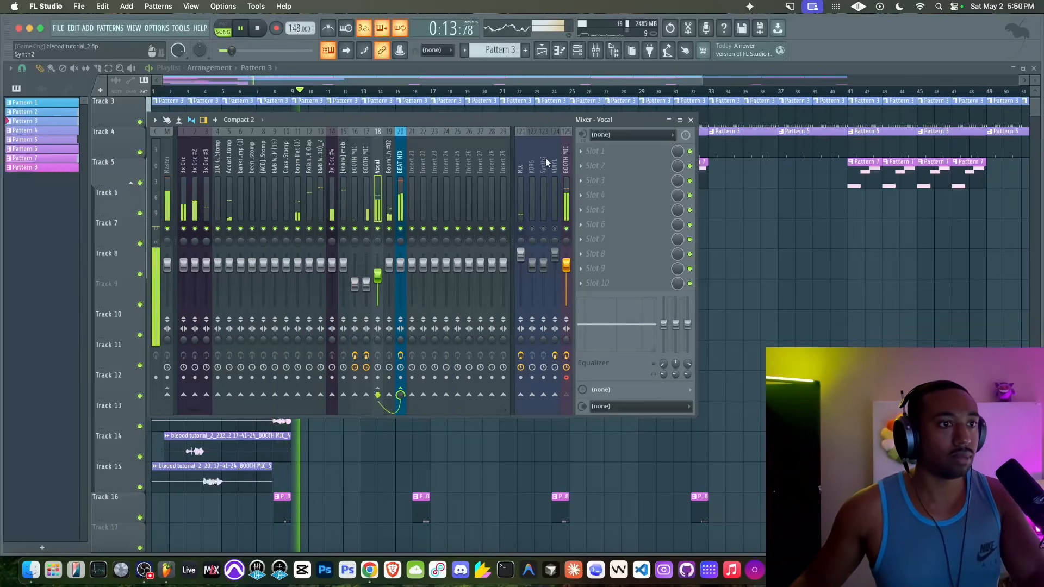
key(space)
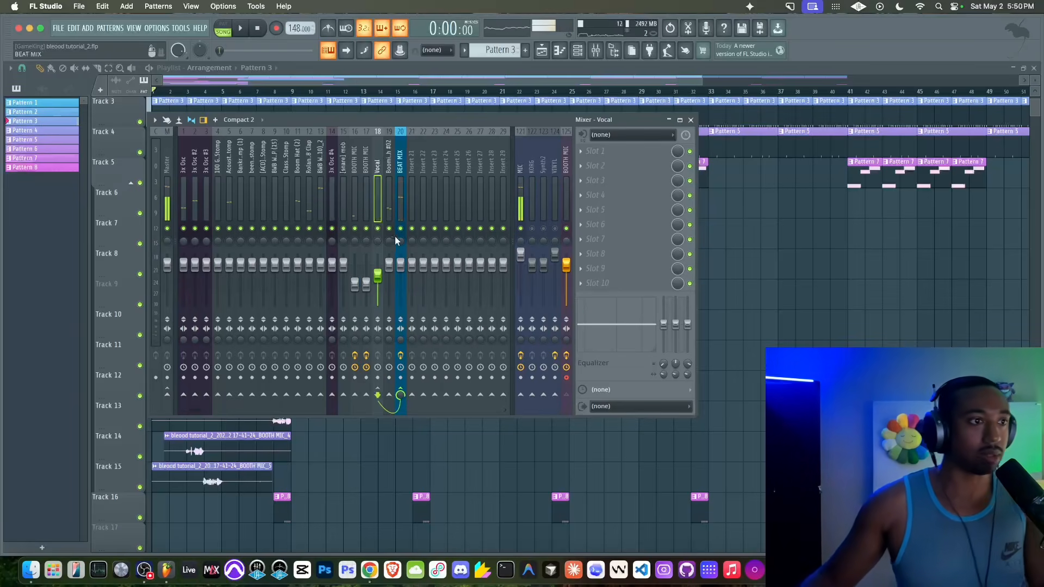
click(603, 151)
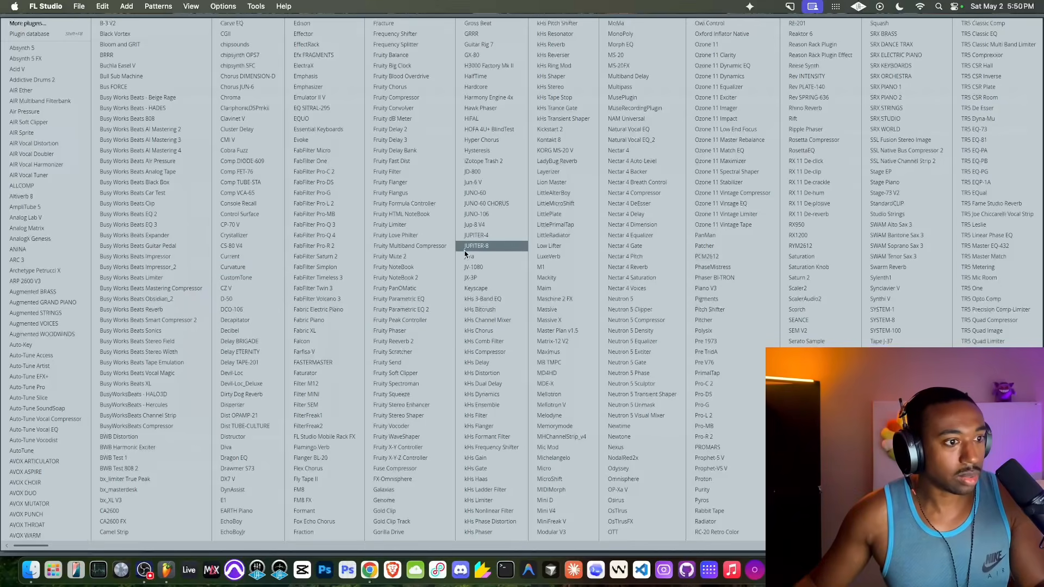
click(577, 482)
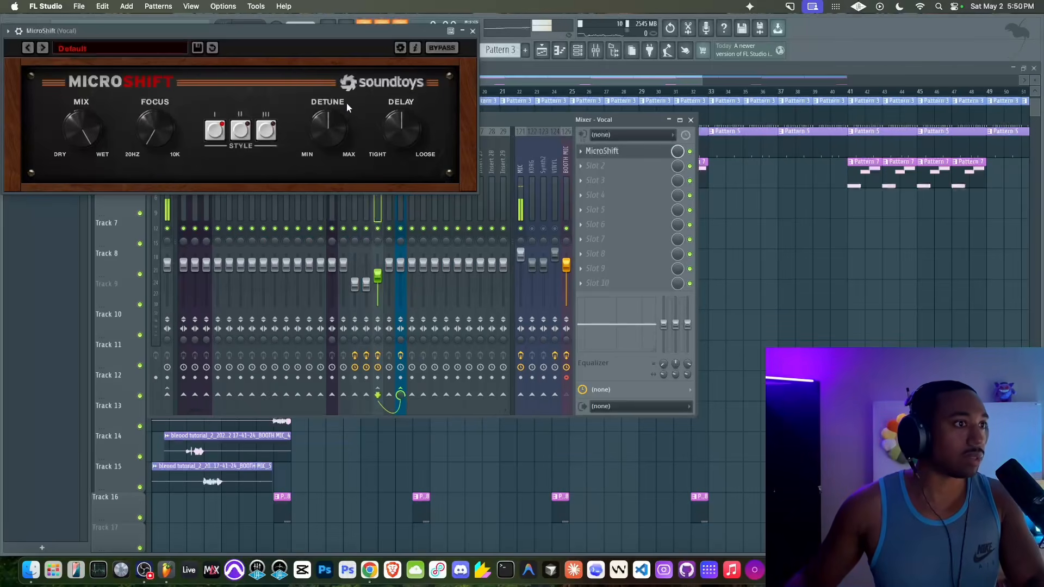
- Shape MicroShift during playback with minimum Delay, low Detune, Mix about halfway and Focus raised to about the middle, and close it
drag(403, 148, 396, 202)
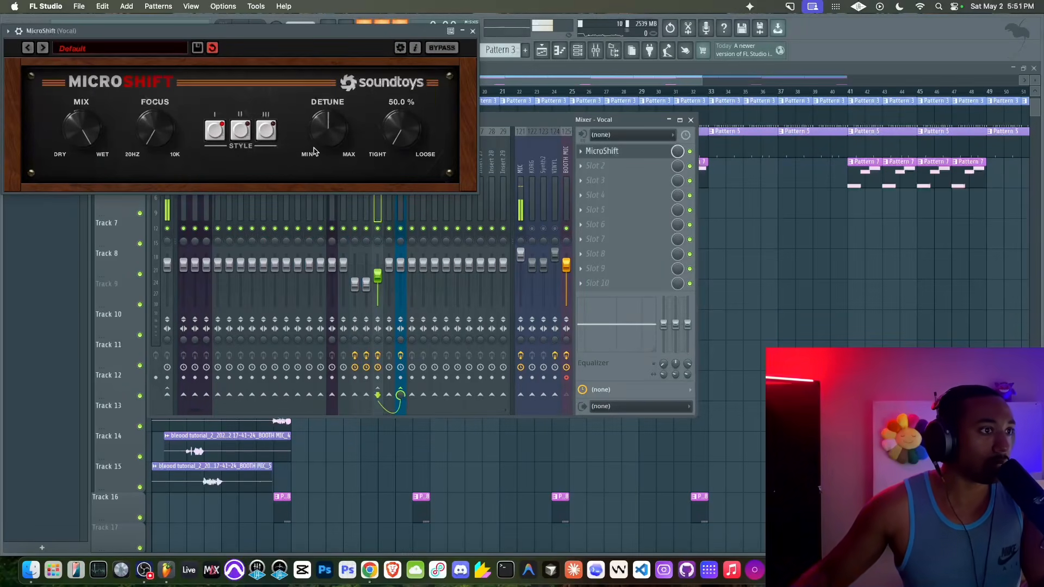
drag(315, 147, 261, 252)
key(space)
drag(82, 129, 86, 181)
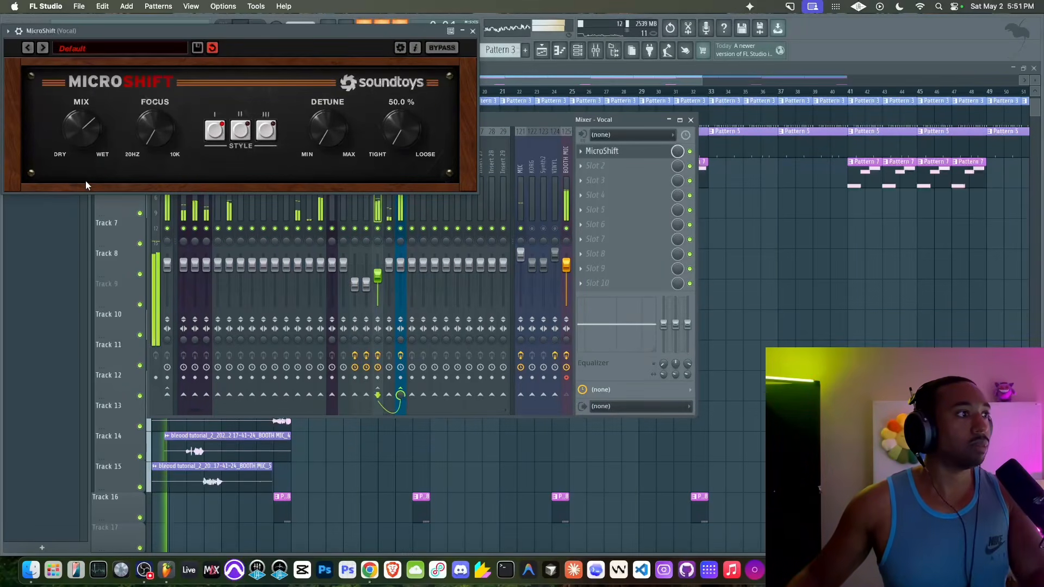
drag(158, 153, 154, 109)
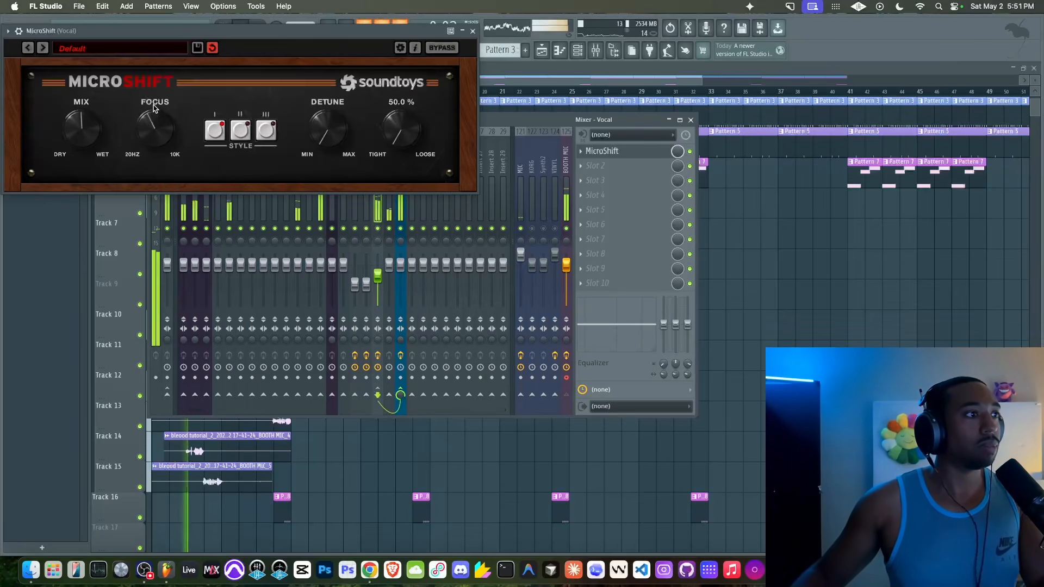
drag(327, 98, 312, 68)
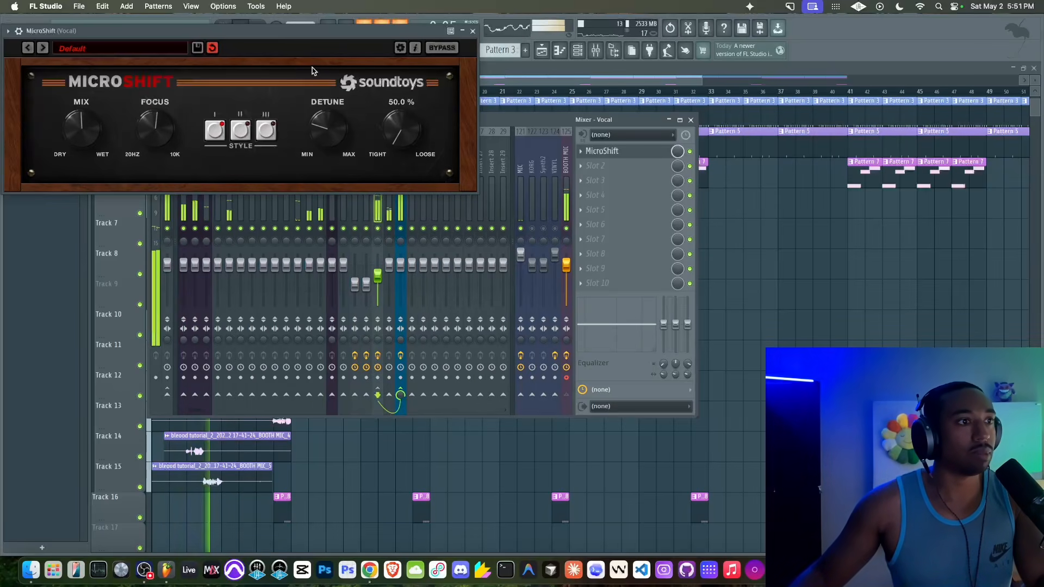
click(473, 31)
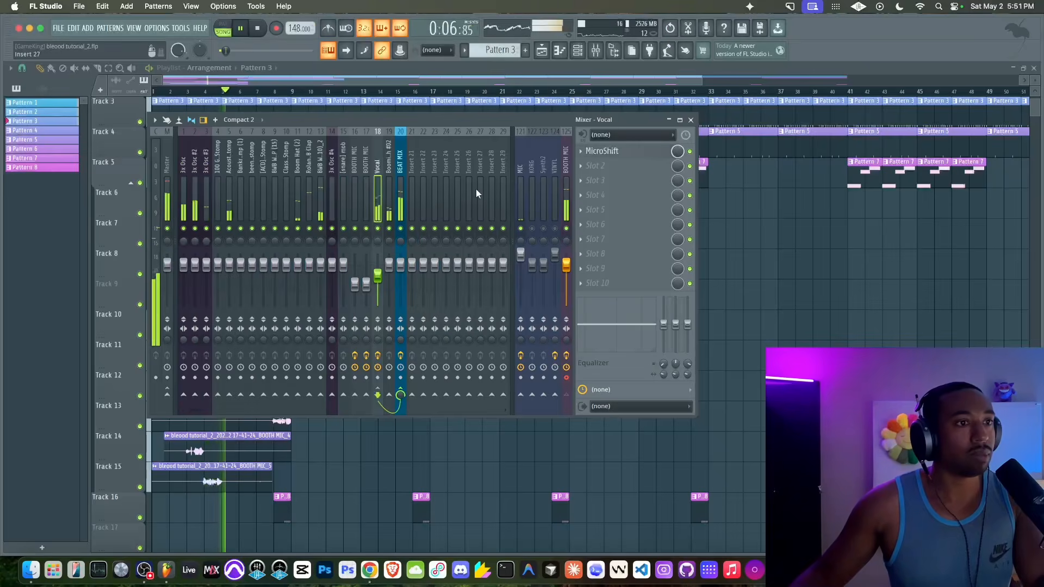
- Route the last BOOTH MIC mixer track, the one with the live mic input, only to Insert 21, and stop playback
click(565, 158)
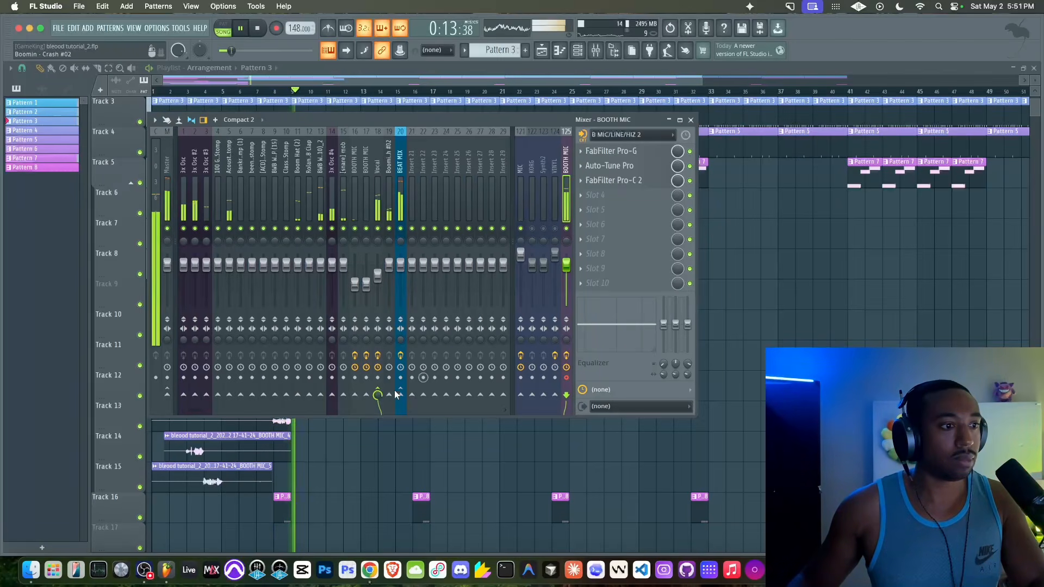
right_click(411, 393)
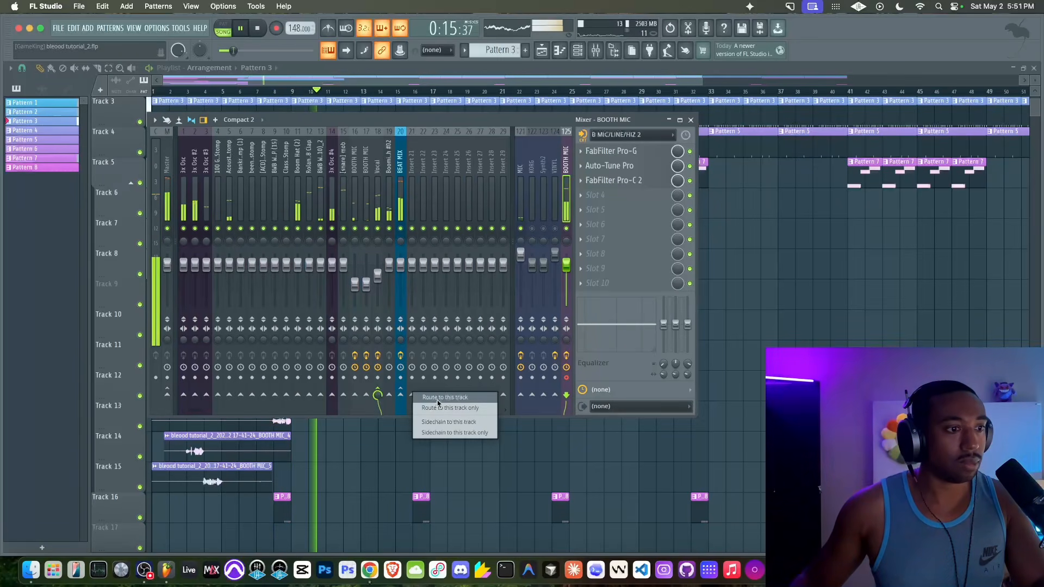
click(438, 398)
key(space)
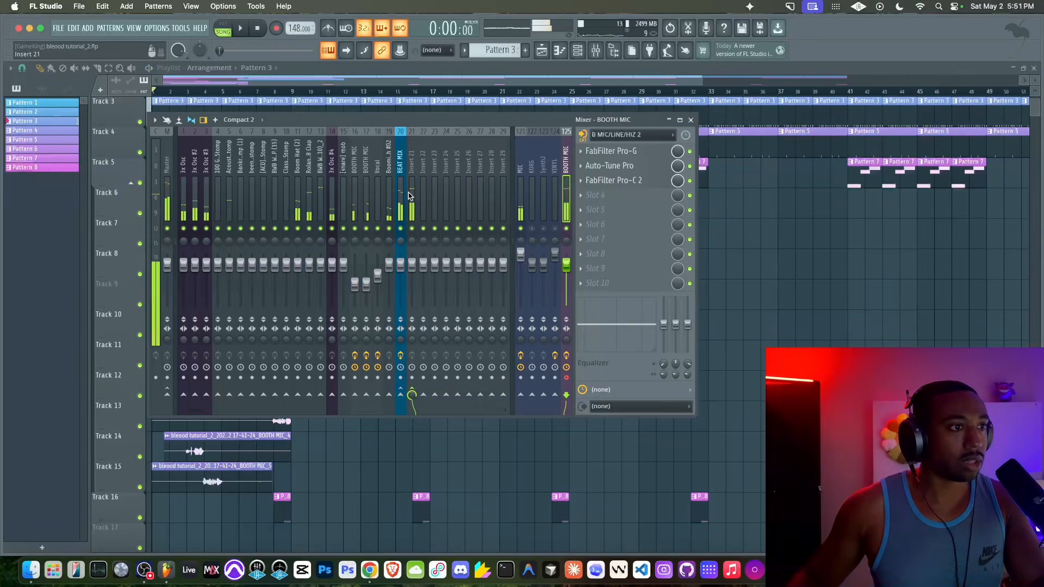
- Check the routing of Insert 21, BOOTH MIC tracks 16 and 17, and the Vocal track
click(410, 206)
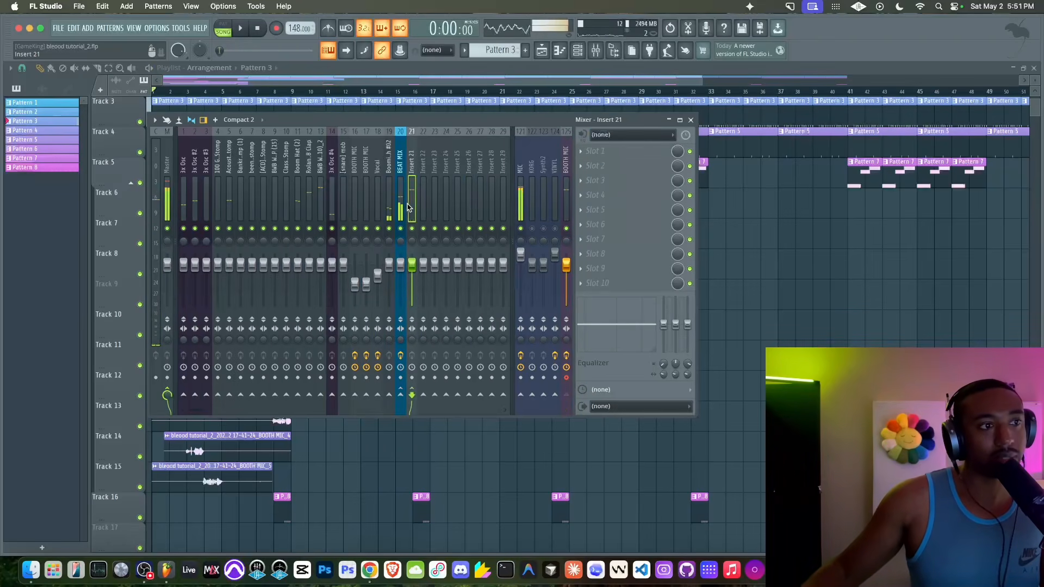
drag(354, 212, 364, 212)
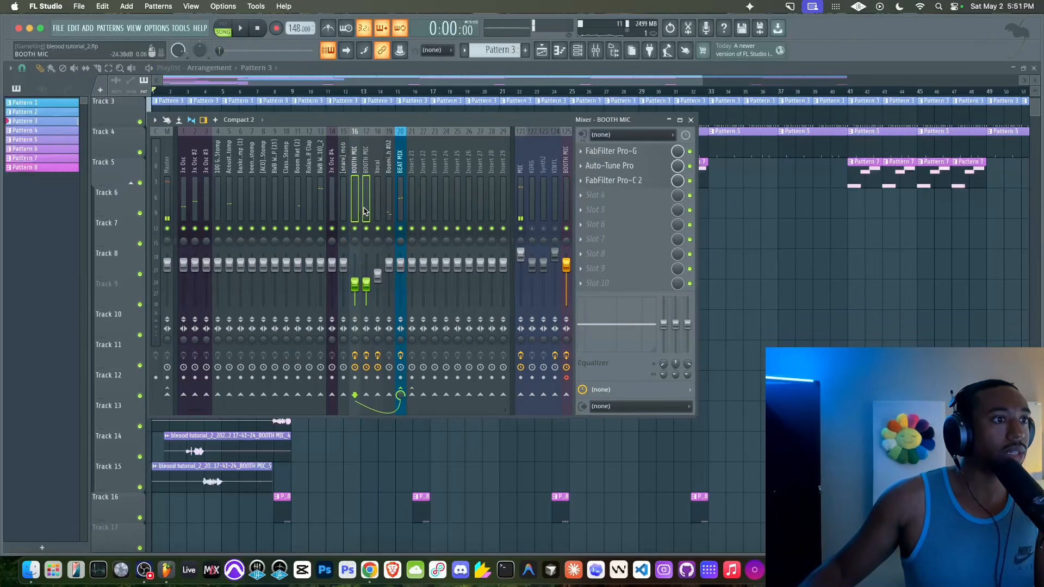
click(377, 207)
click(368, 207)
- Route the live-input BOOTH MIC track to the Vocal track only
click(567, 155)
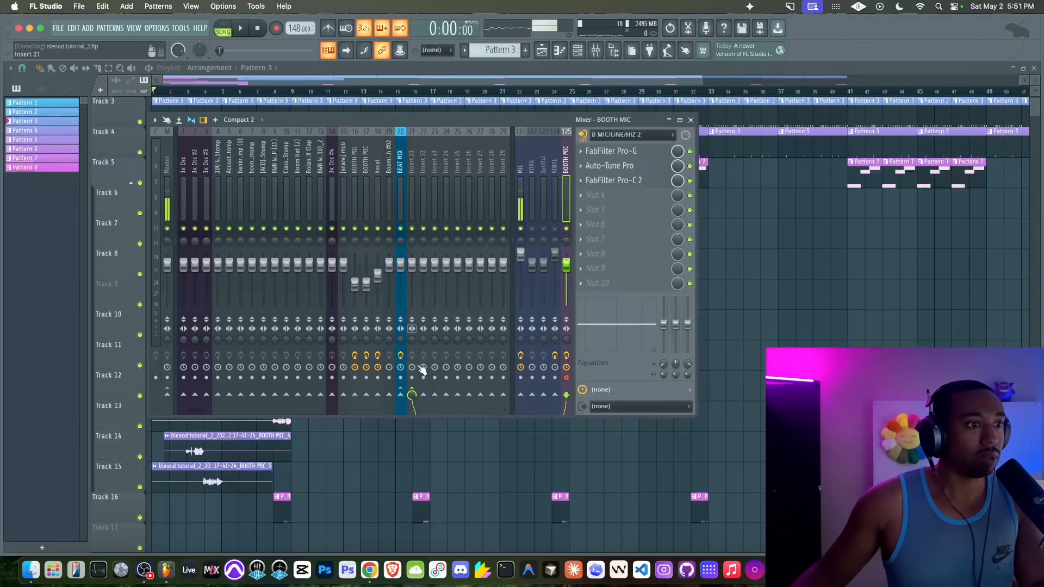
right_click(378, 395)
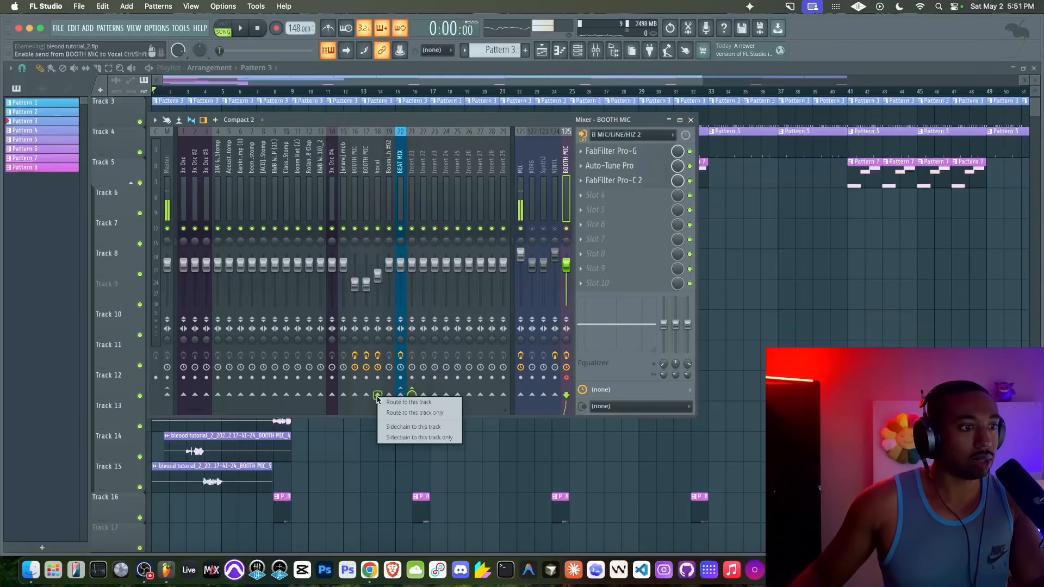
click(402, 412)
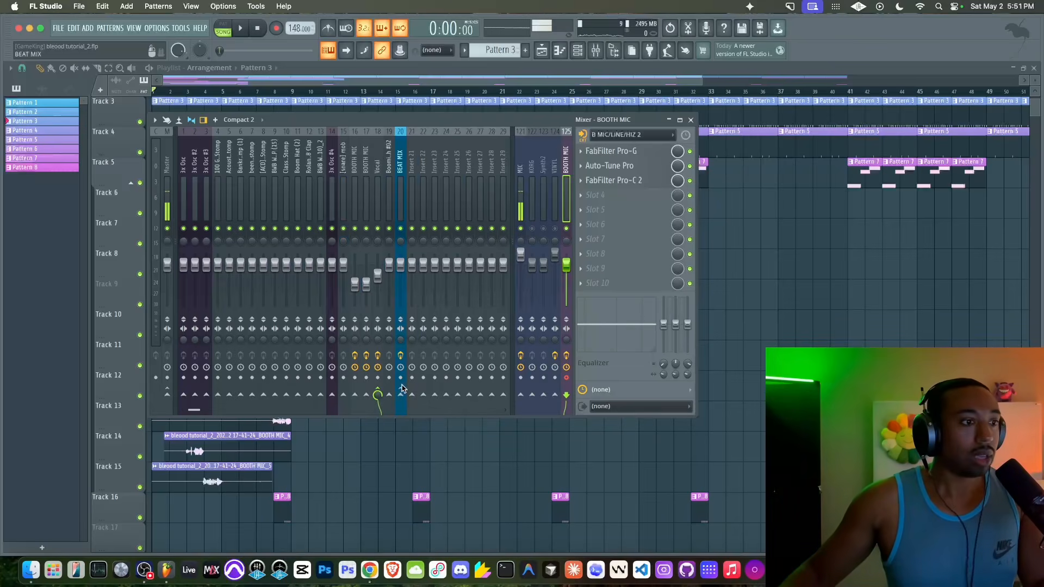
- Select BOOTH MIC tracks 16 and 17 together and route both to the Vocal track only
click(354, 186)
ctrl+click(367, 186)
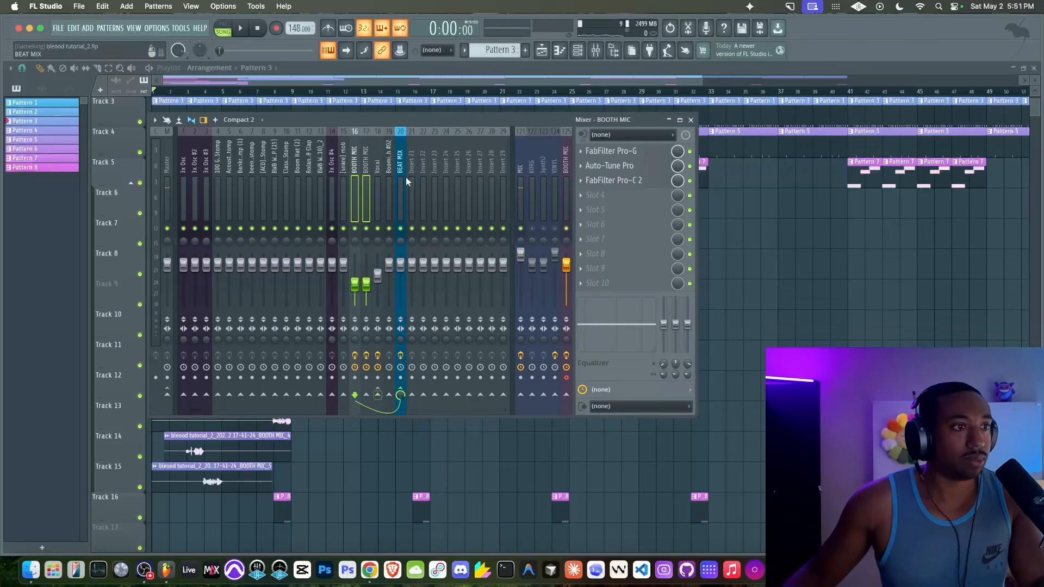
click(378, 180)
click(367, 181)
click(359, 181)
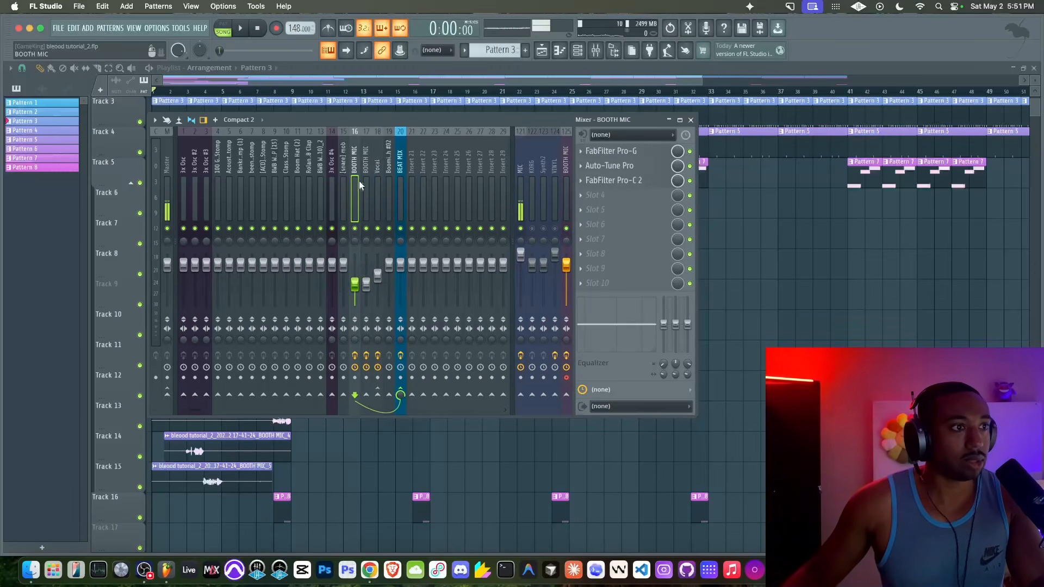
ctrl+click(363, 184)
right_click(378, 395)
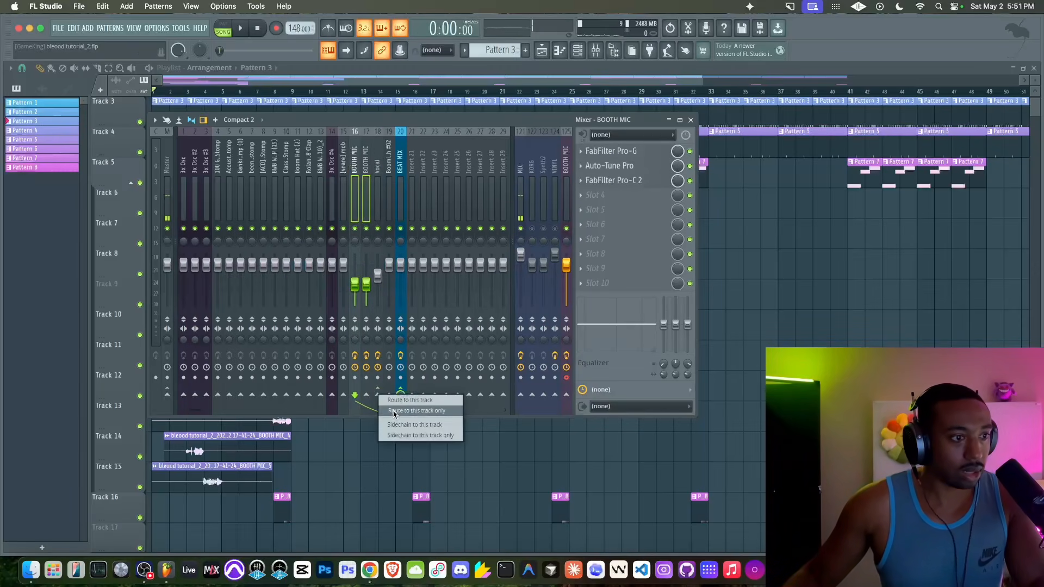
click(417, 411)
- Try Vocodex in slot 2 of the Vocal track, set its carrier channel to 1, and play the song to hear it
click(381, 164)
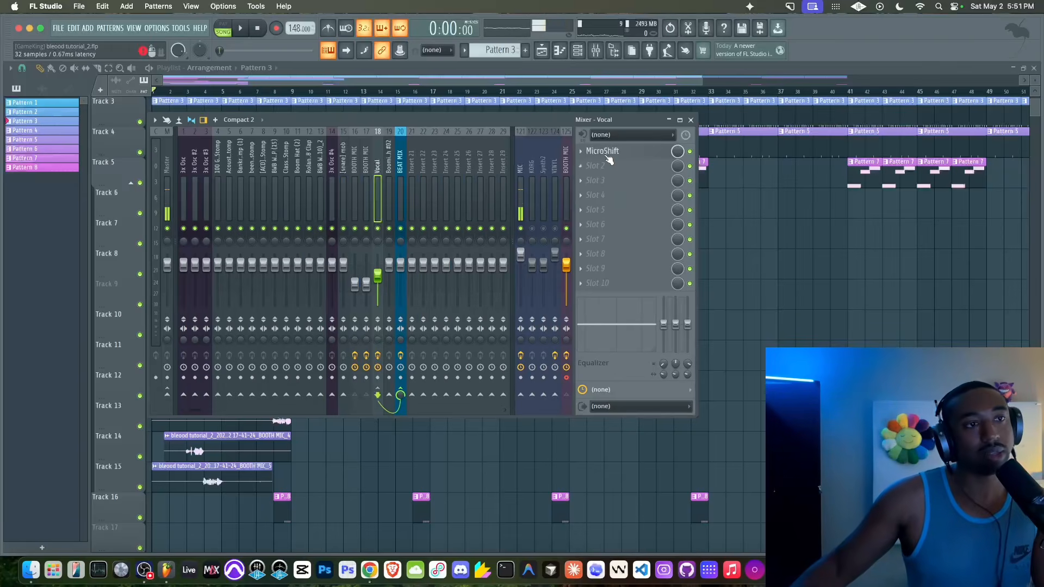
key(space)
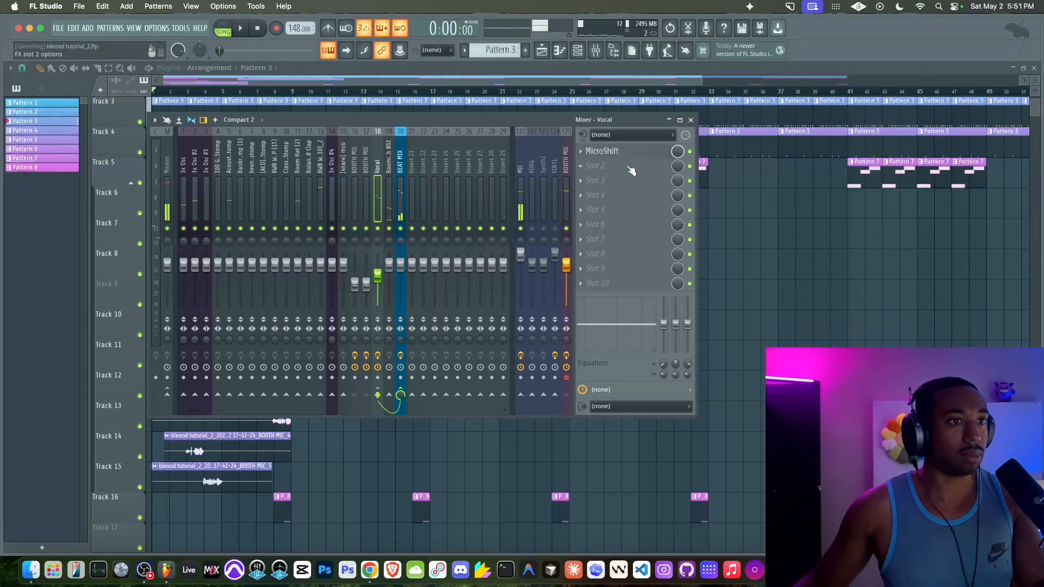
click(632, 171)
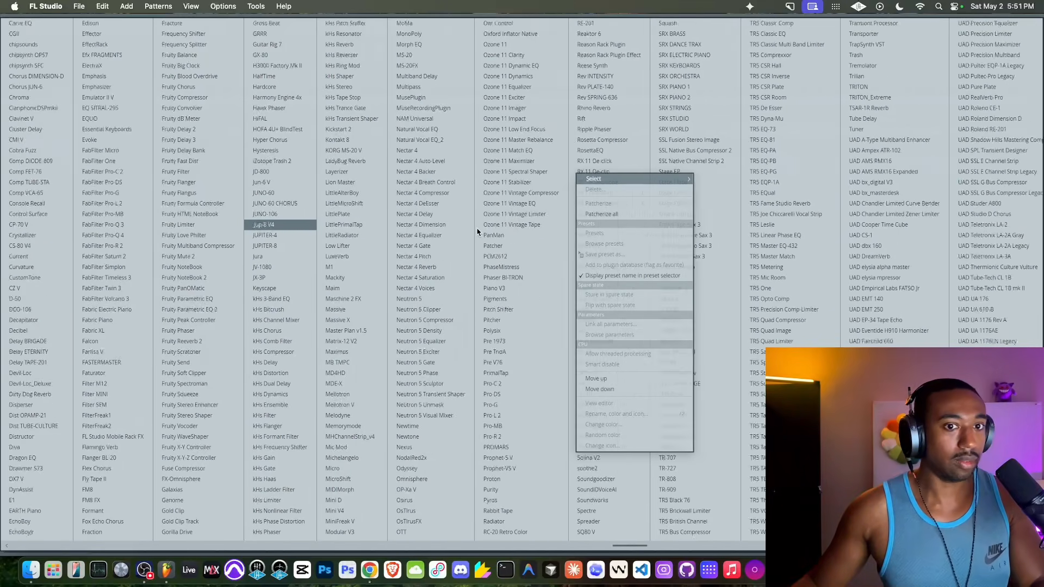
scroll(478, 232, right, 6)
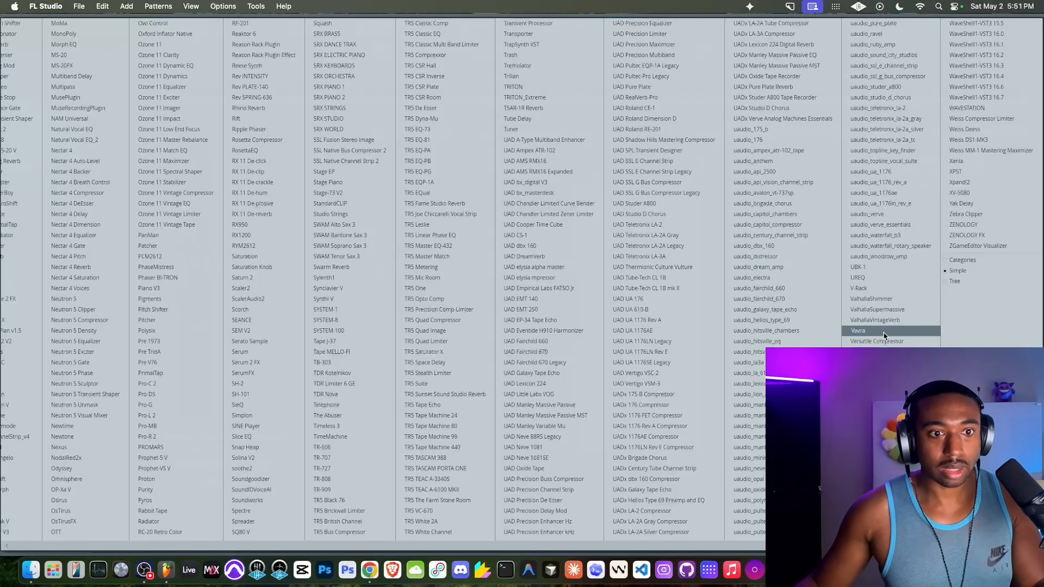
click(863, 426)
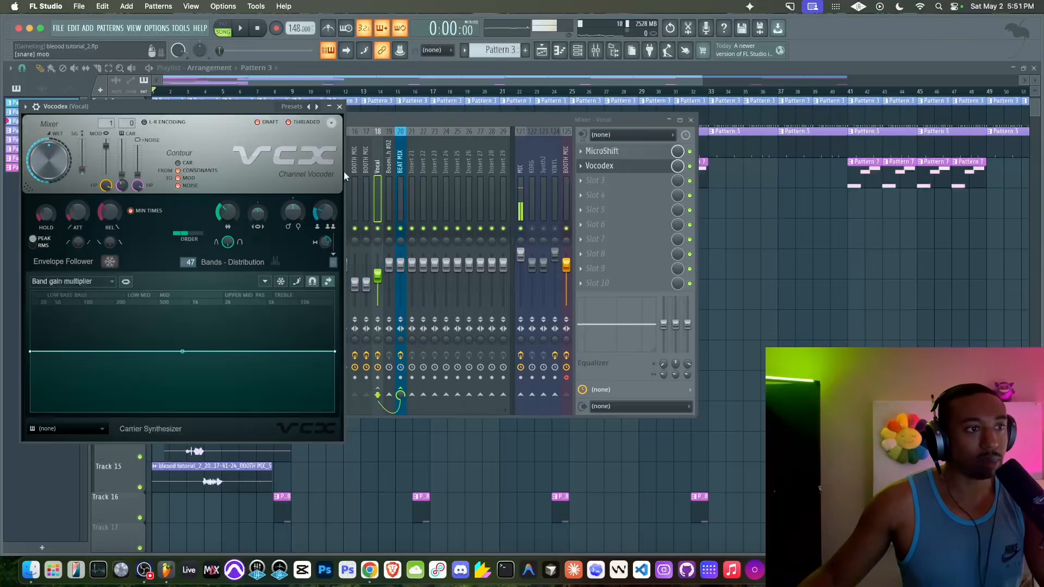
key(space)
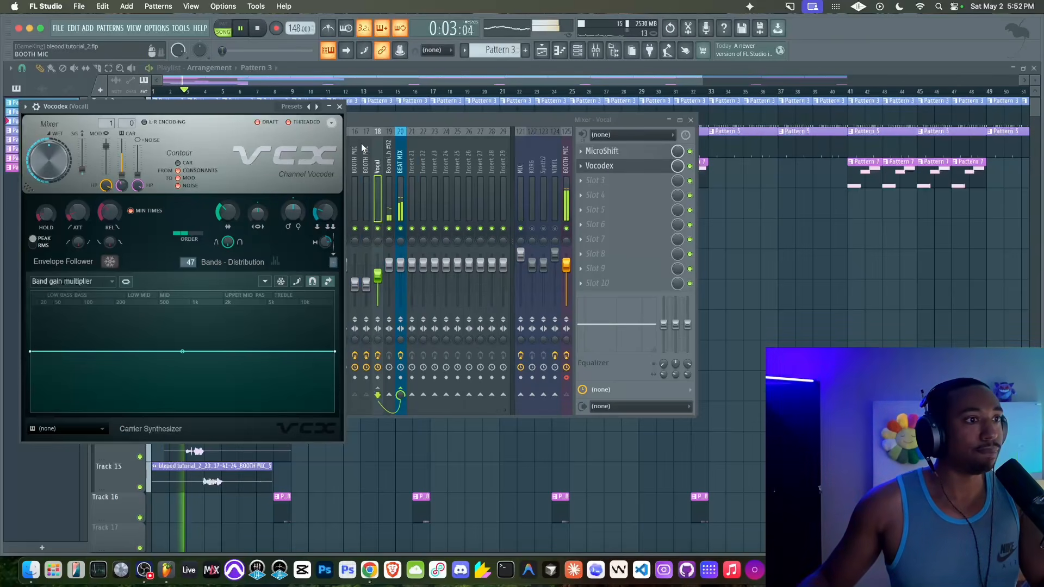
key(space)
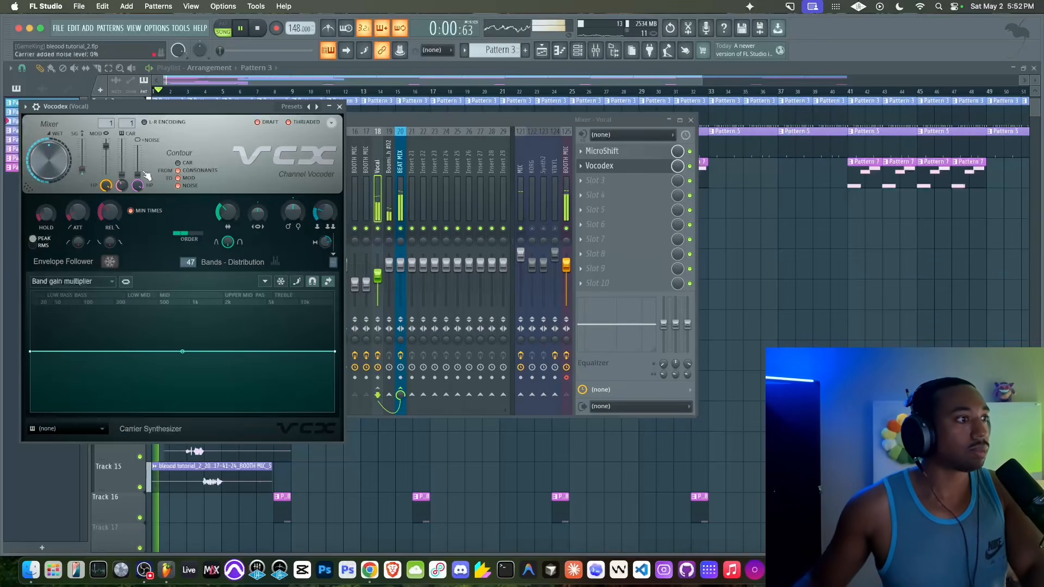
key(space)
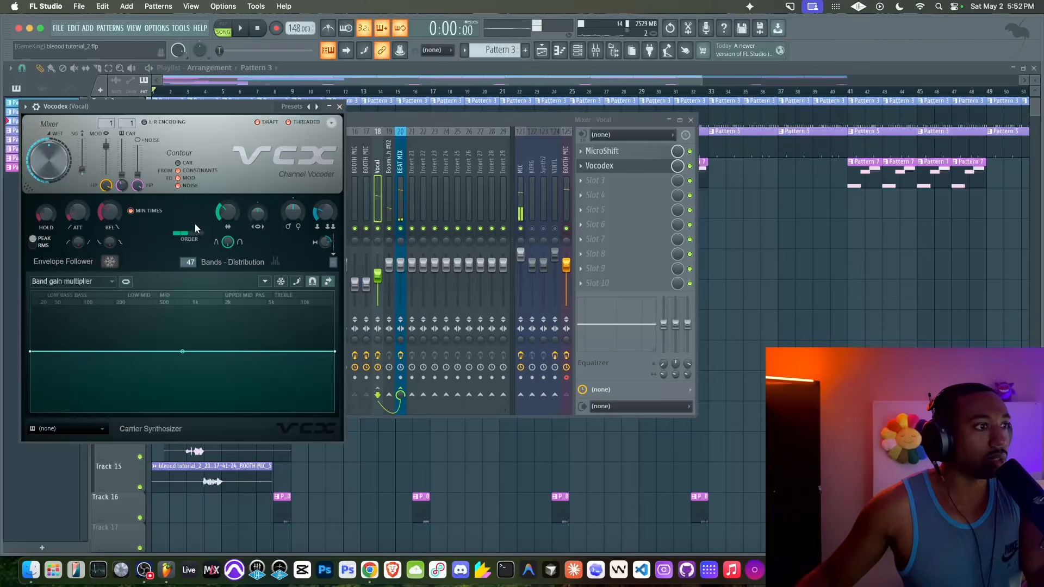
- Replace Vocodex in slot 2 of the Vocal track with kHs Flanger
right_click(588, 168)
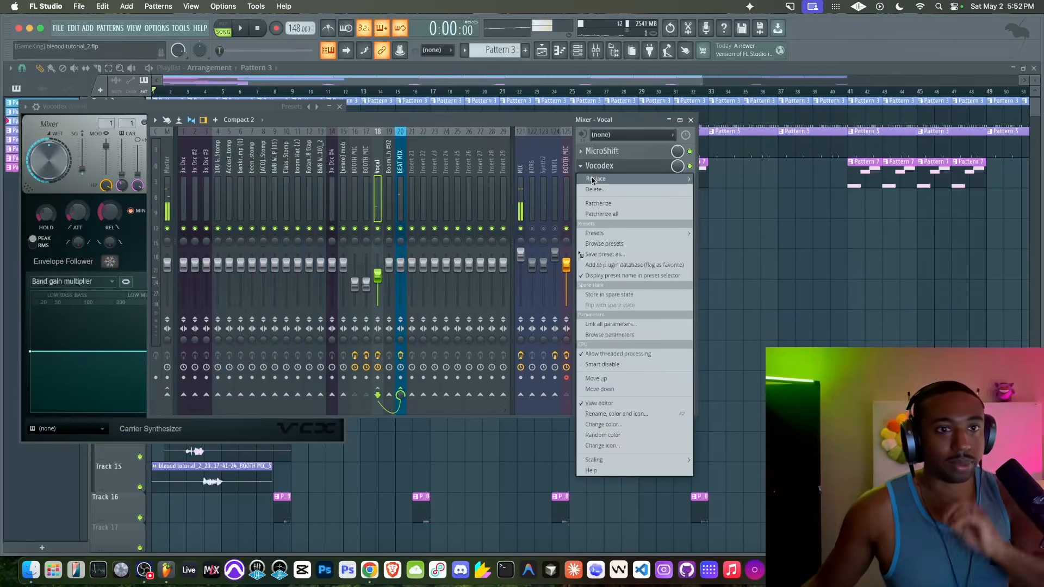
mouse_move(592, 180)
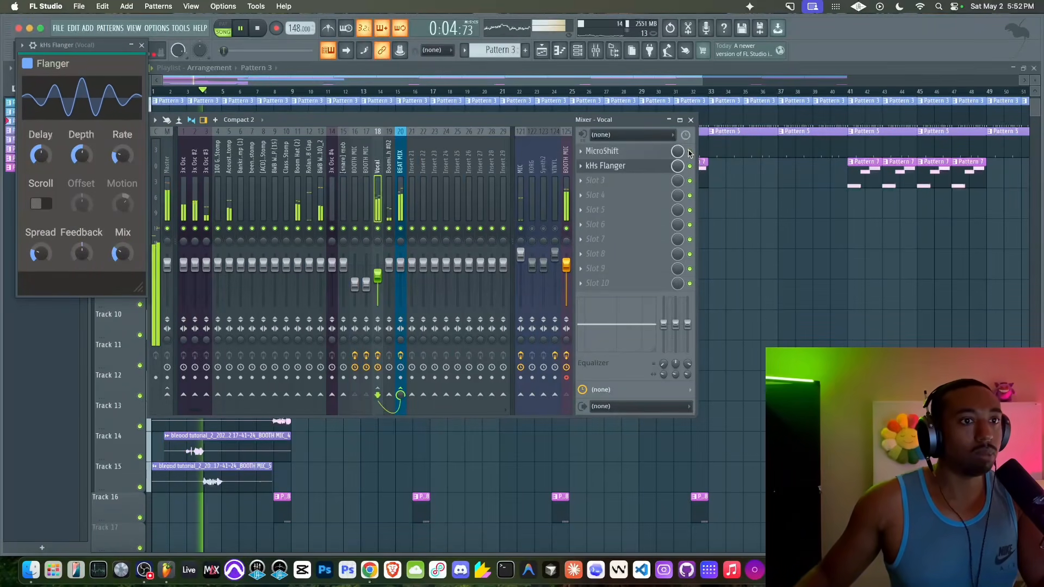
- Bypass MicroShift on the Vocal track, cut the track's low EQ band to -18 dB, and replay the song start
drag(663, 324, 664, 351)
key(space)
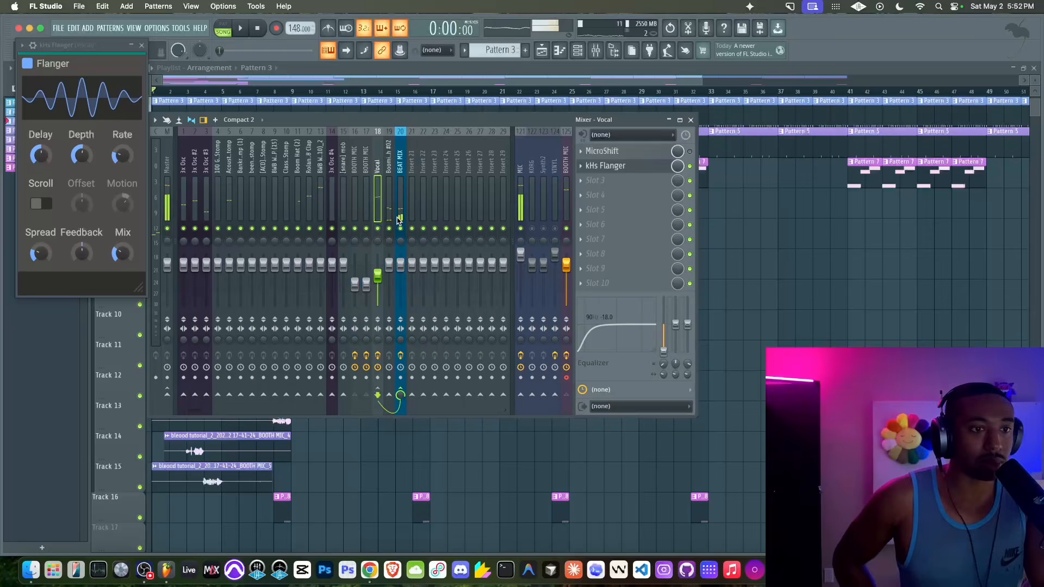
key(space)
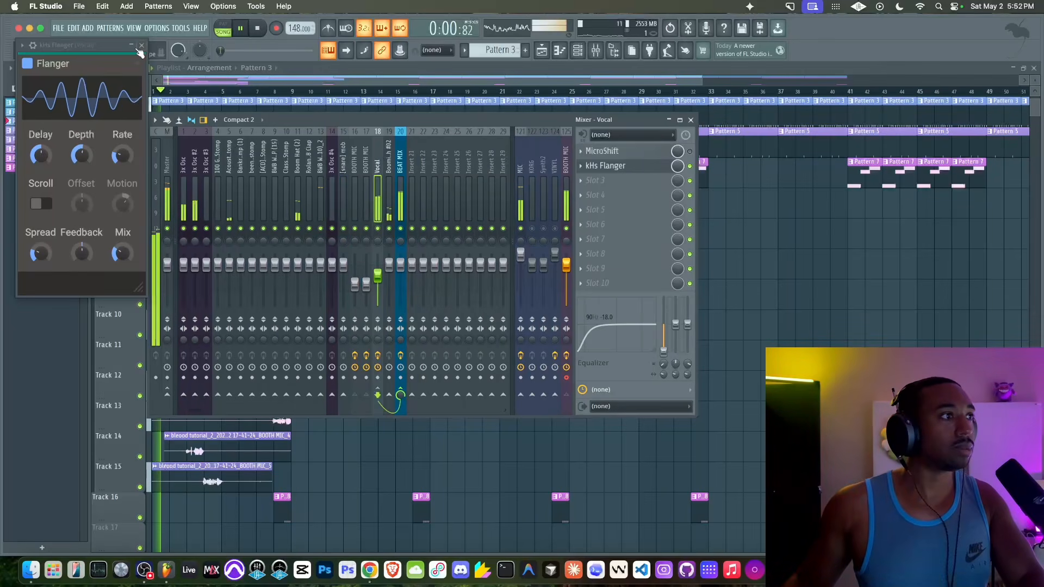
key(space)
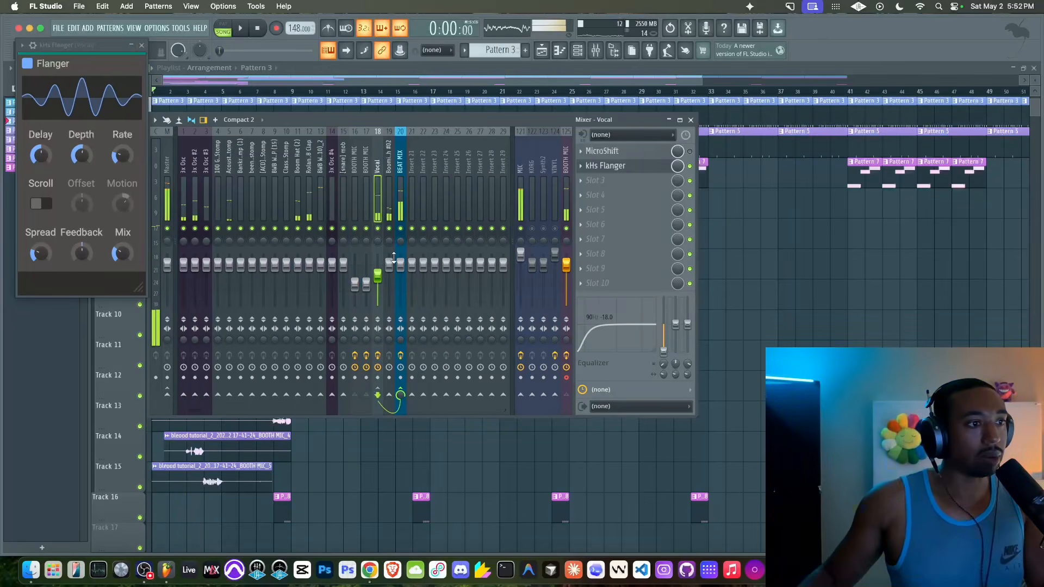
- Close the Flanger window and lower the Vocal track's fader to 62% (-9.3 dB) during playback
key(space)
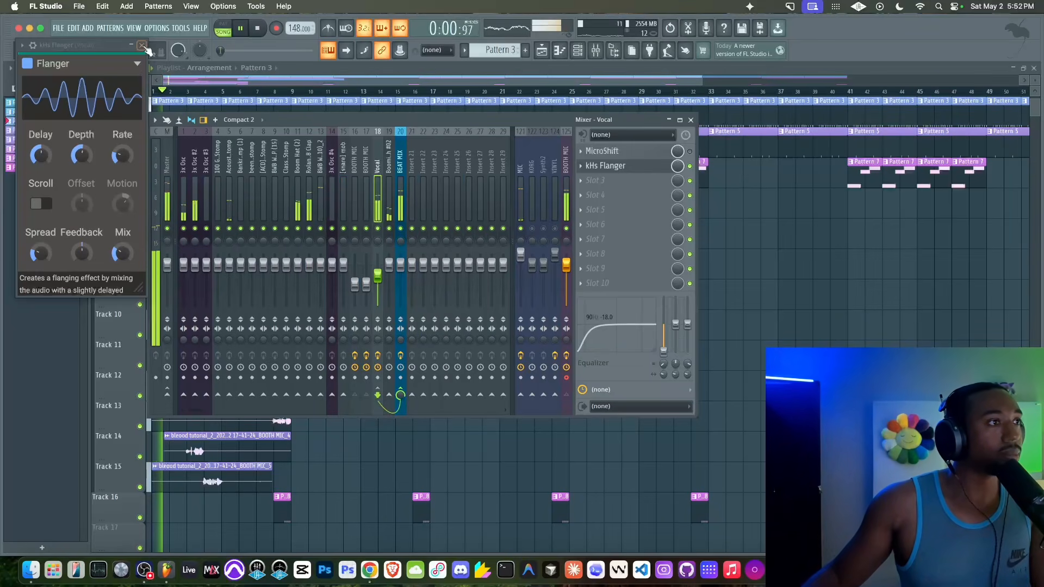
click(141, 45)
drag(379, 266, 379, 271)
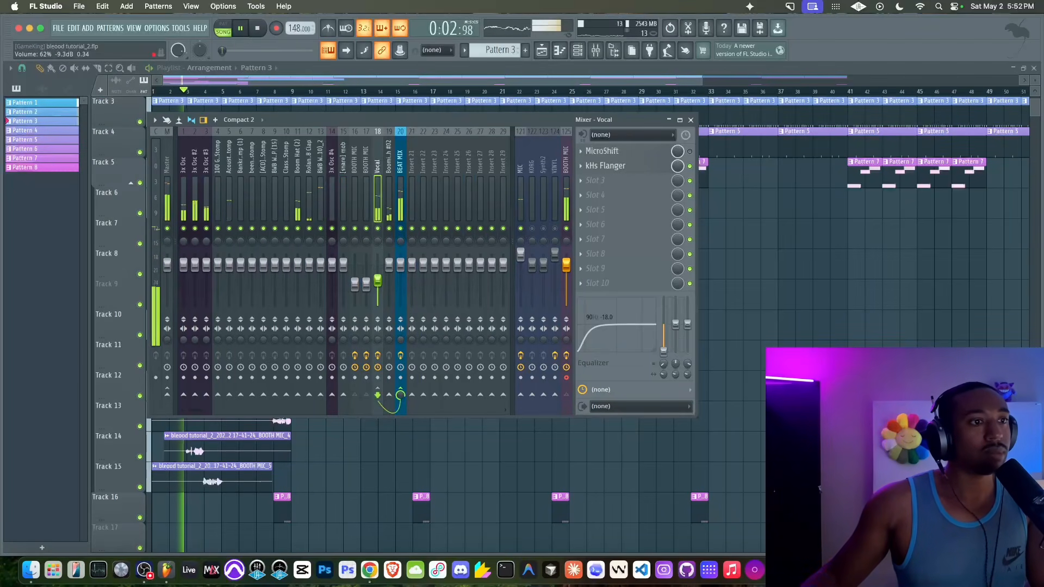
- Route the Vocal track only to Insert 21 and raise the Vocal fader while comparing the tracks' levels
click(404, 208)
click(382, 209)
right_click(412, 395)
click(427, 412)
click(416, 192)
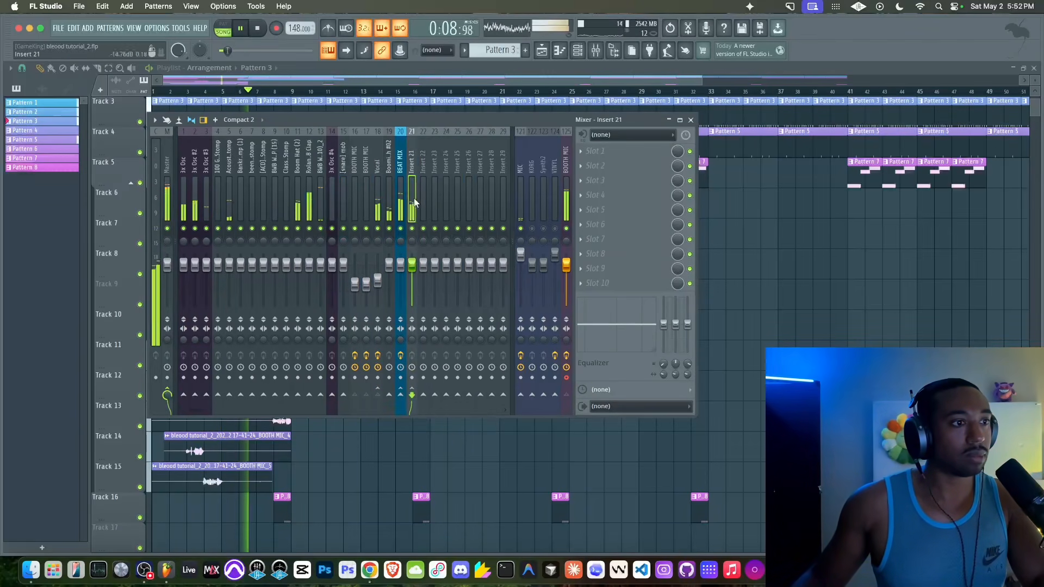
click(378, 202)
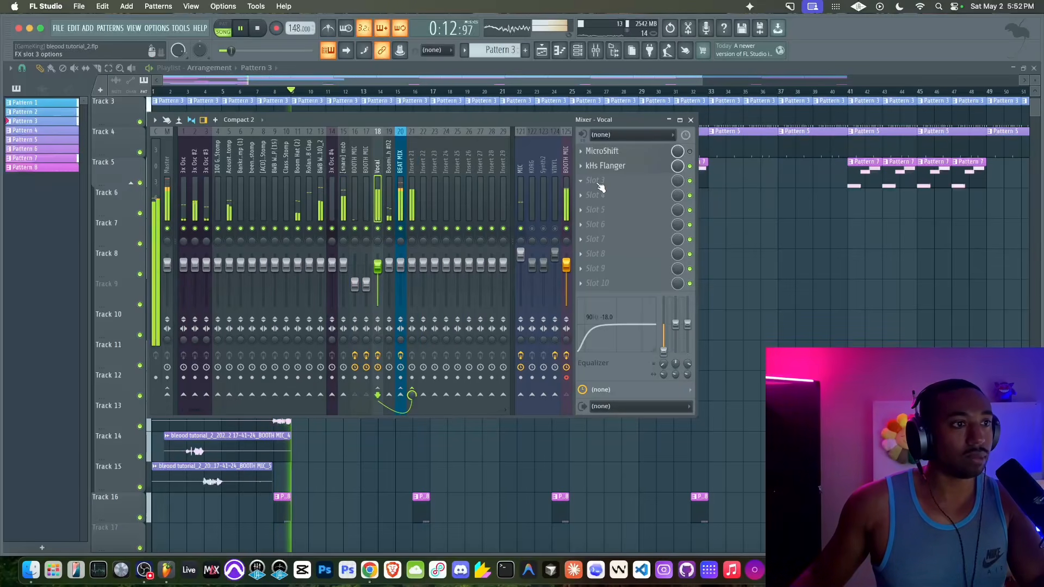
- Load LittleAlterBoy in slot 3 of the Vocal track and set its pitch to 12.0 and formant to 3.3 during playback
click(600, 187)
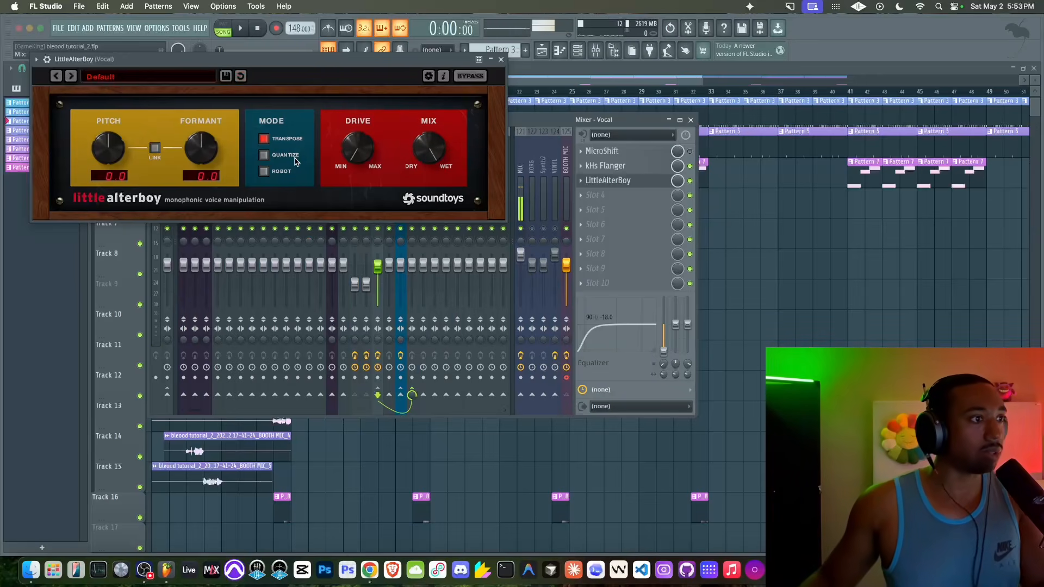
key(space)
drag(202, 147, 221, 98)
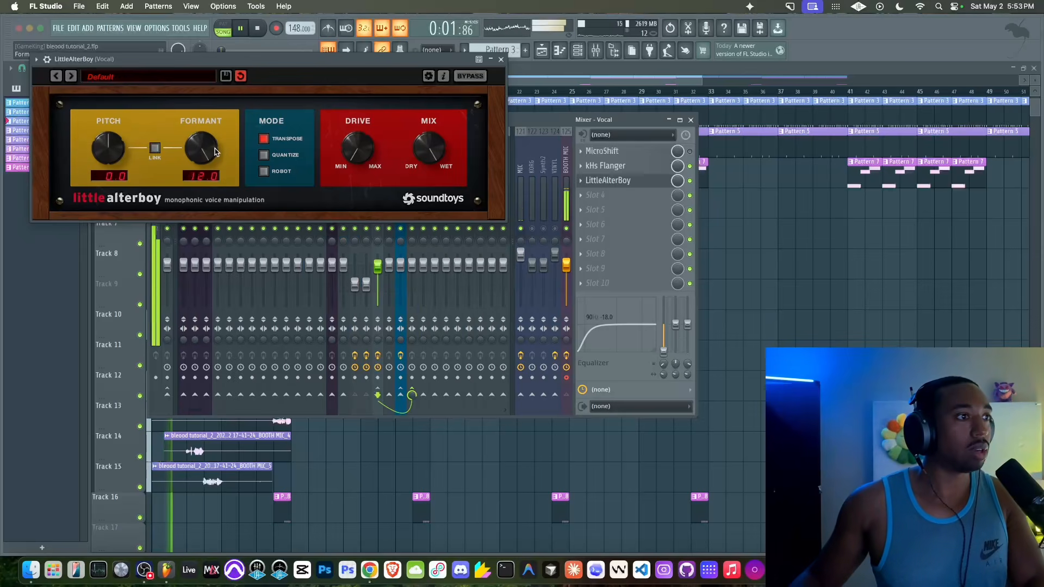
drag(209, 155, 199, 201)
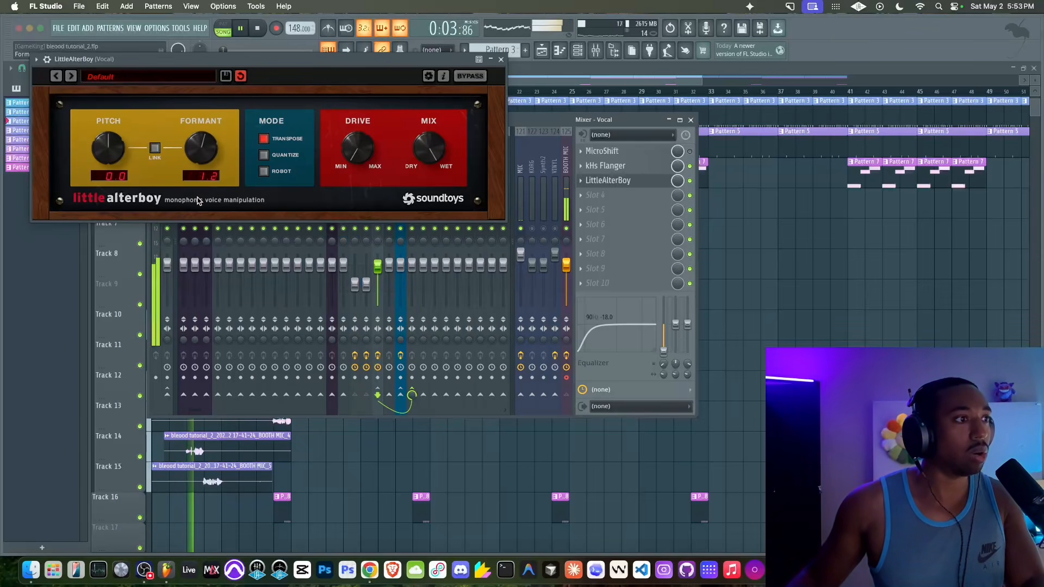
drag(121, 149, 130, 75)
drag(203, 146, 203, 143)
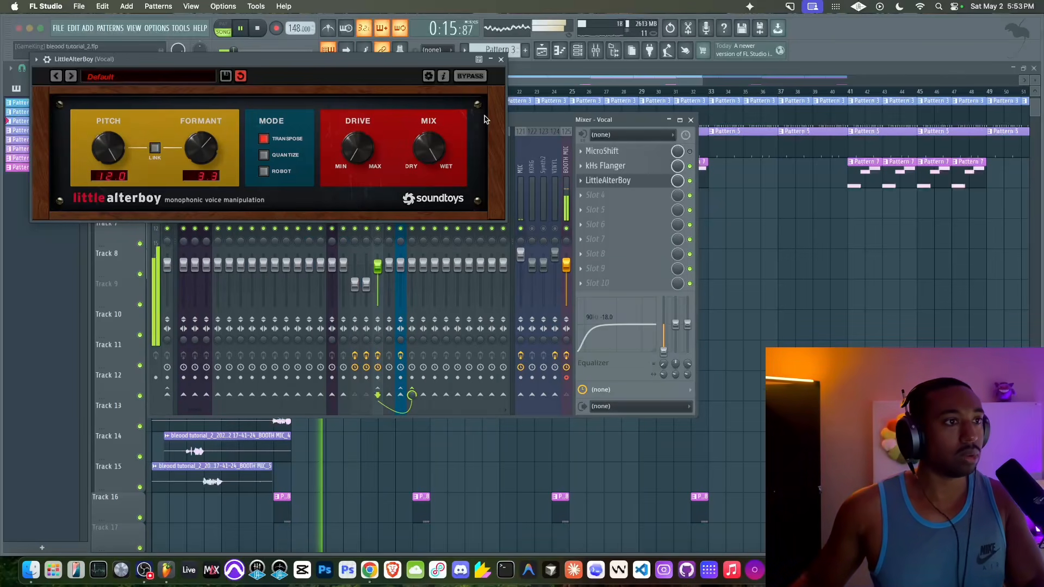
- Reorder the Vocal track's effects to LittleAlterBoy, kHs Flanger, MicroShift
click(501, 58)
drag(598, 180, 596, 152)
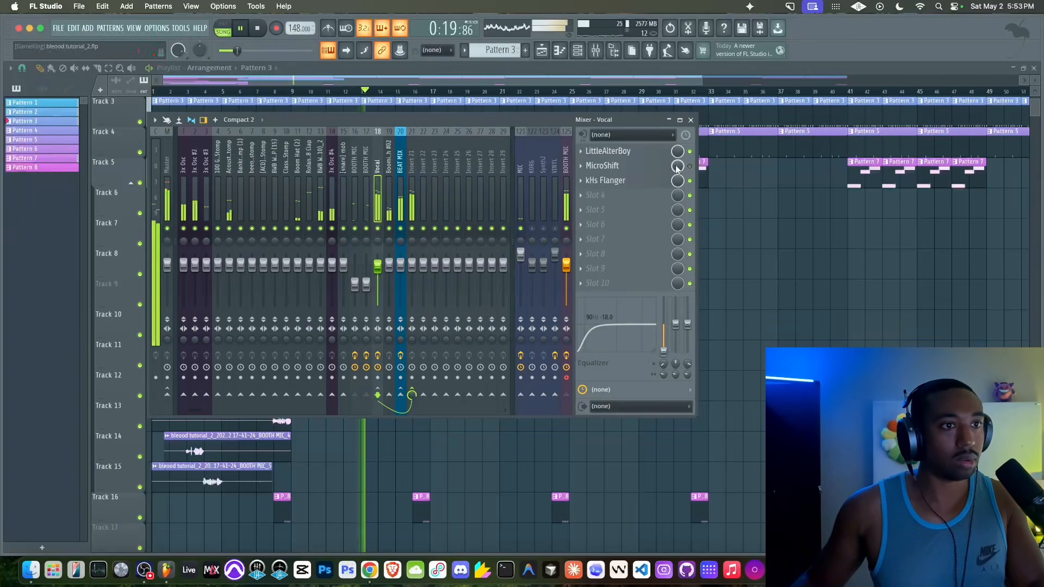
scroll(646, 169, down, 1)
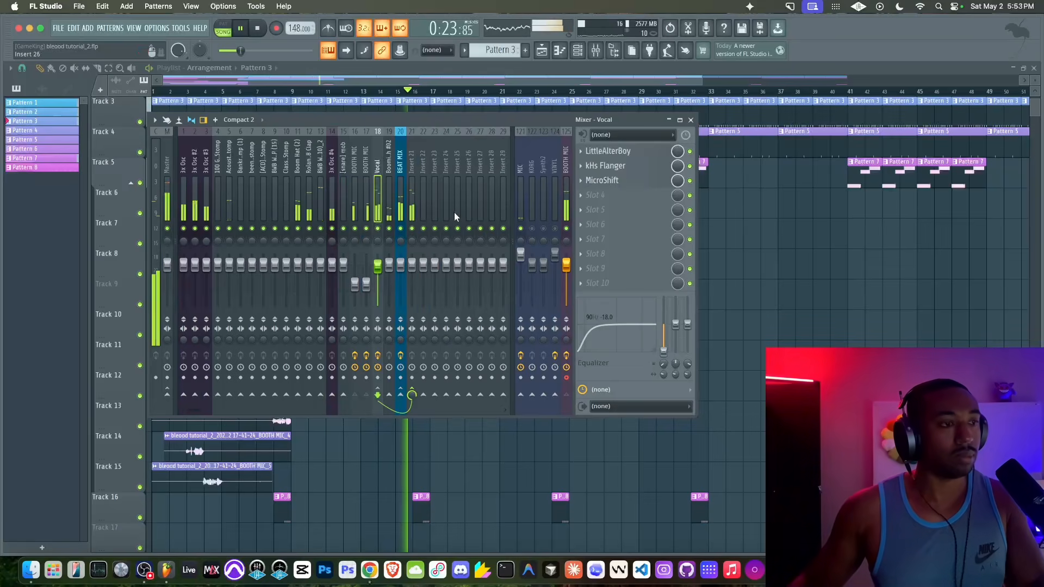
- Add a send from the Vocal track to BEAT MIX and turn that send's level down
click(401, 395)
drag(400, 395, 400, 428)
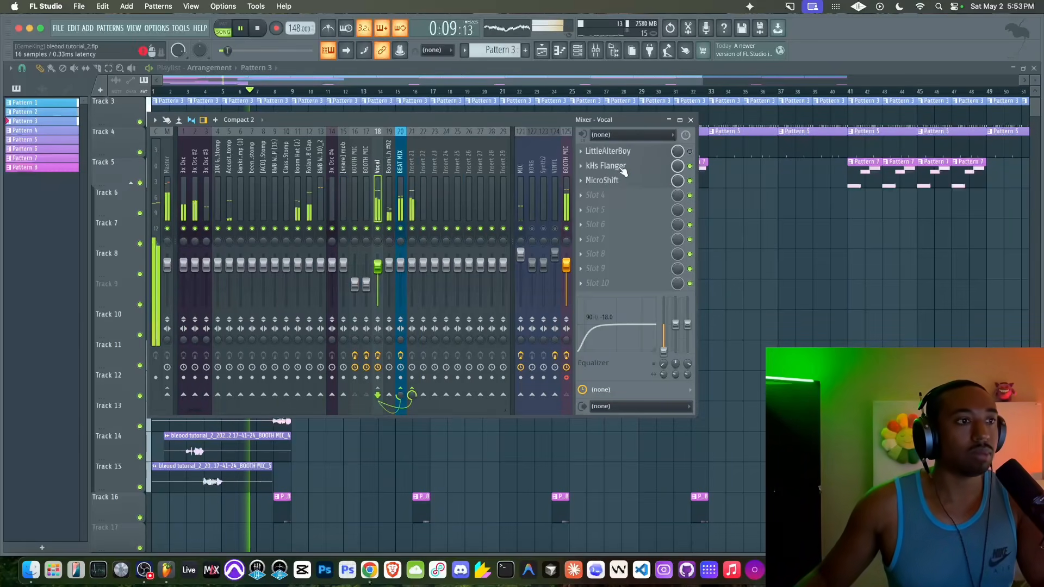
- Switch from the mixer to the channel rack and raise the 3x Osc #2 channel's volume slightly during playback
click(400, 187)
key(F9)
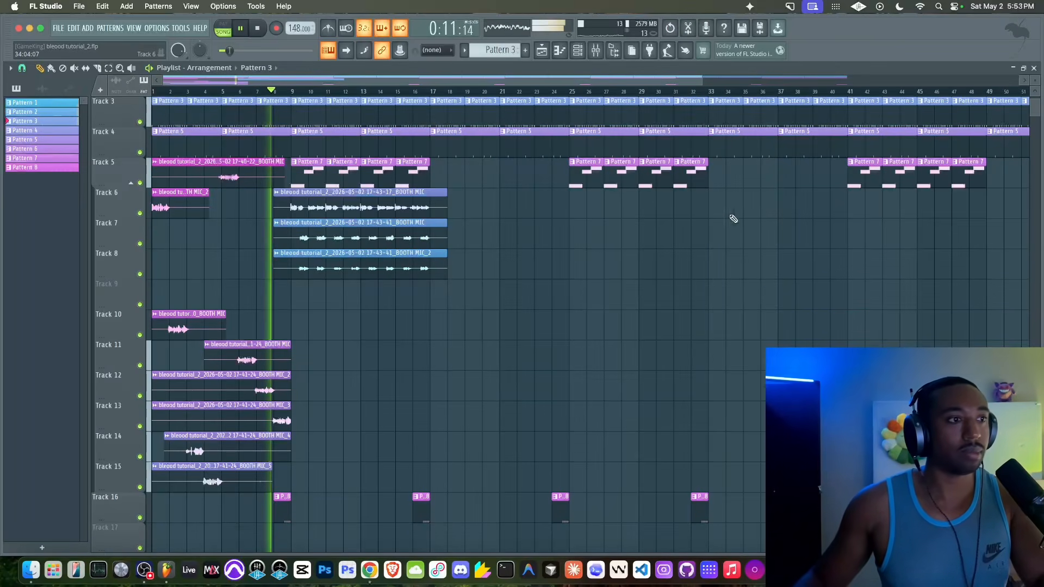
scroll(422, 173, down, 3)
click(578, 50)
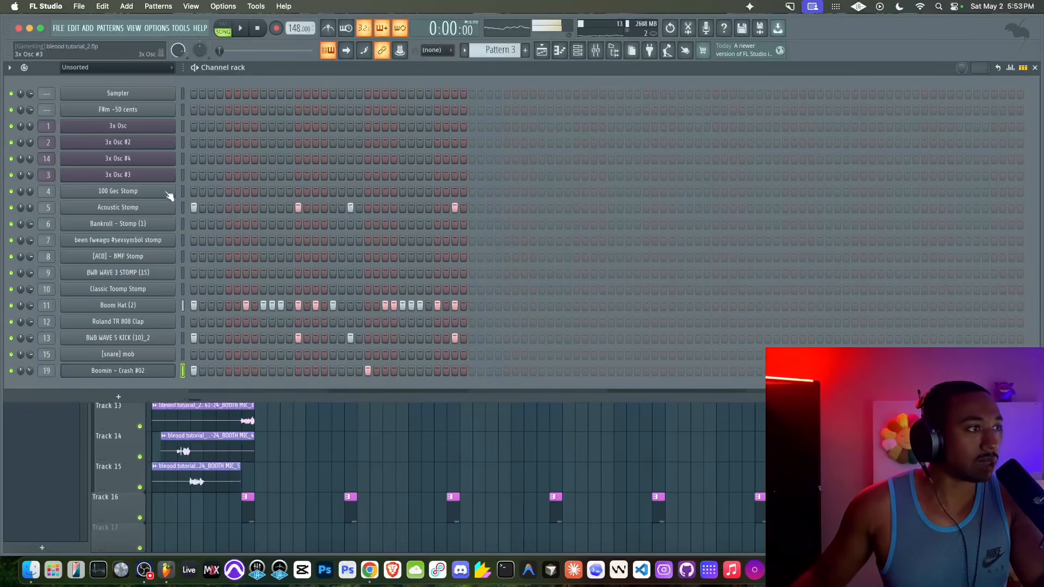
key(space)
drag(30, 140, 31, 131)
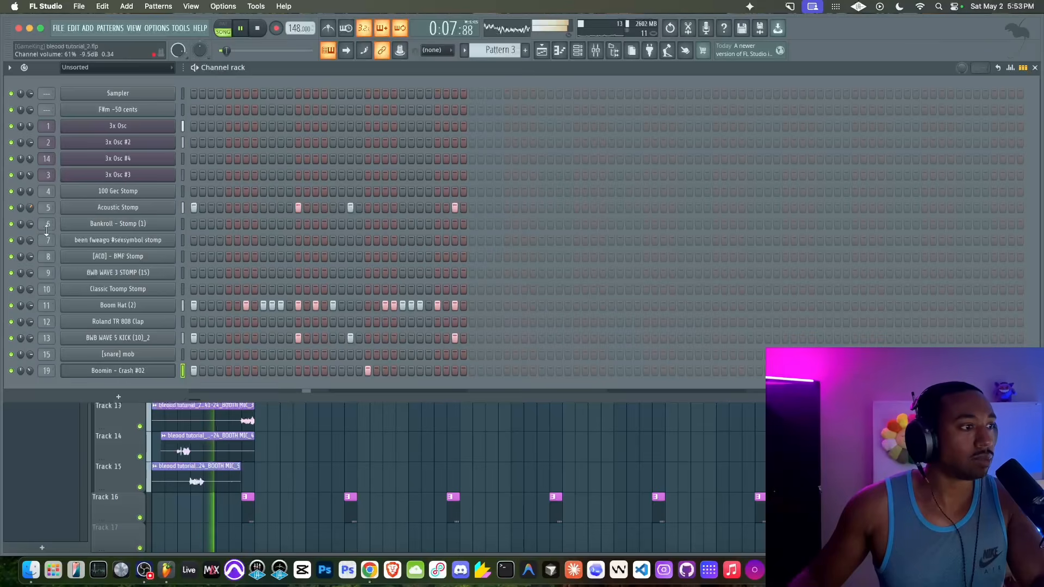
- Set the channel volumes to 15% for Boomin - Crash #02 and 76% for BWB WAVE 5 KICK (10)_2, and rebalance Acoustic Stomp
drag(34, 368, 33, 374)
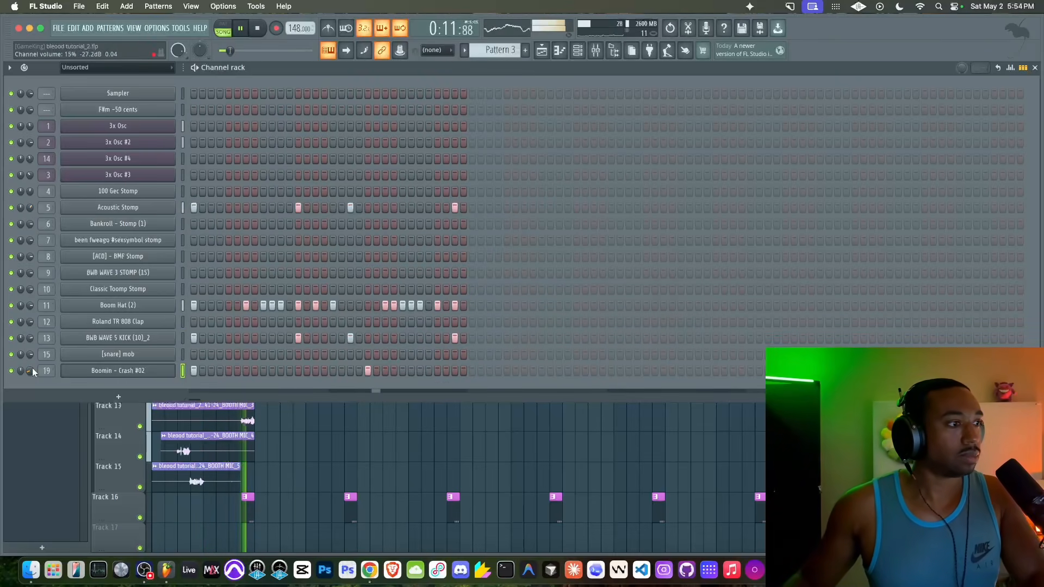
drag(31, 338, 31, 341)
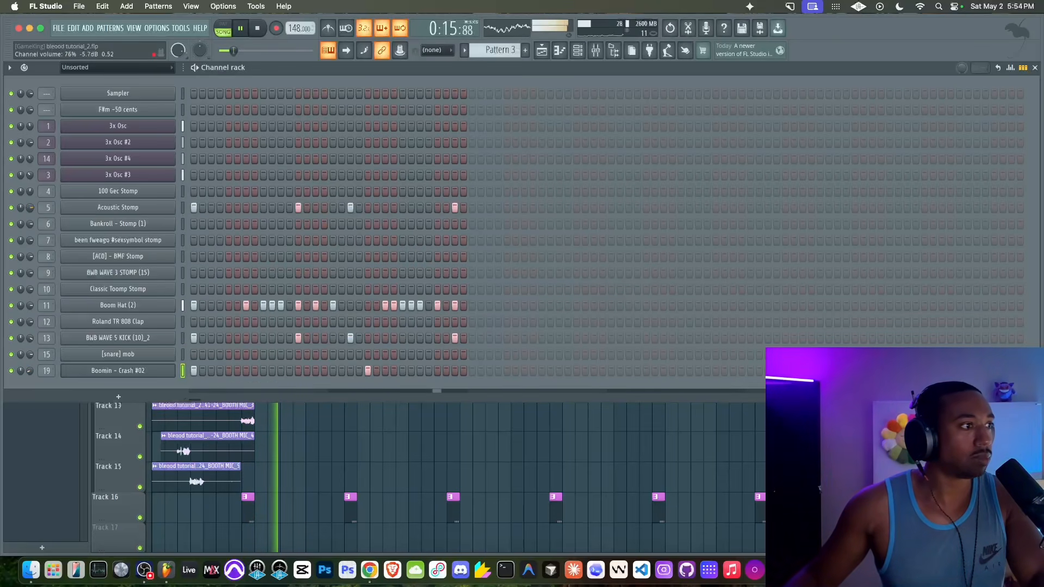
drag(30, 208, 30, 212)
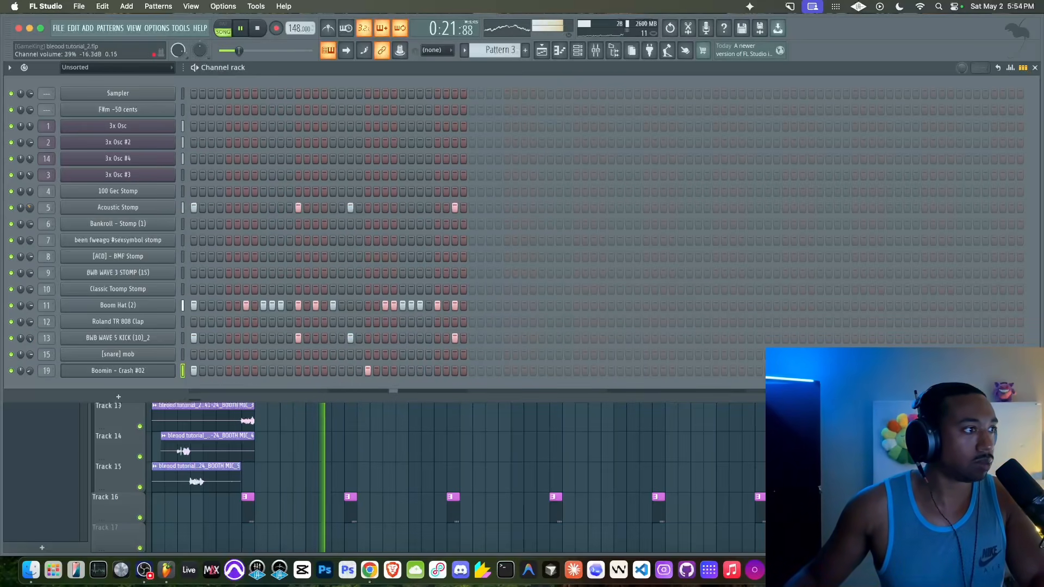
drag(31, 209, 31, 207)
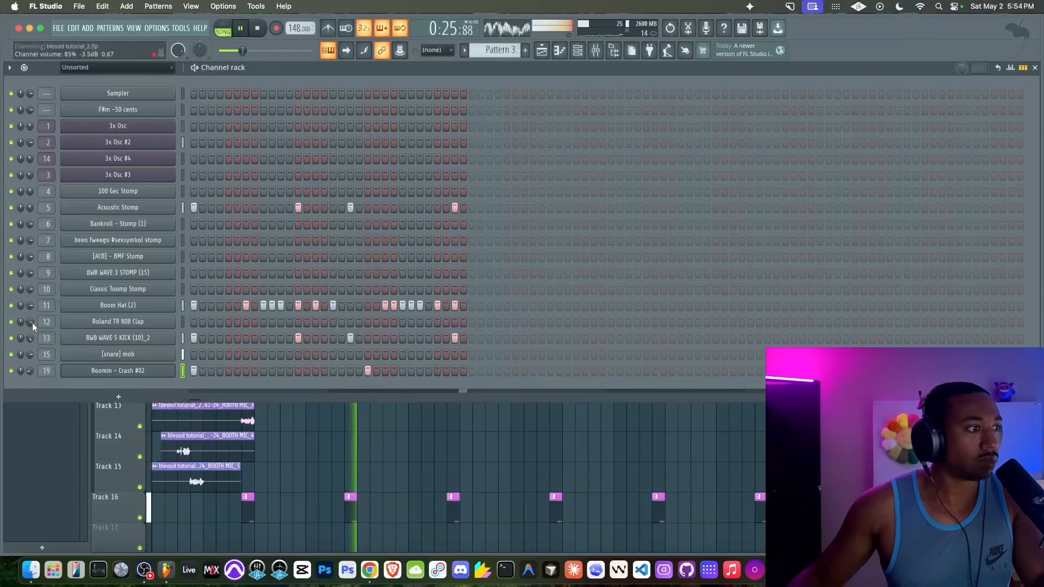
- Return from the channel rack to the mixer and save the project
key(F6)
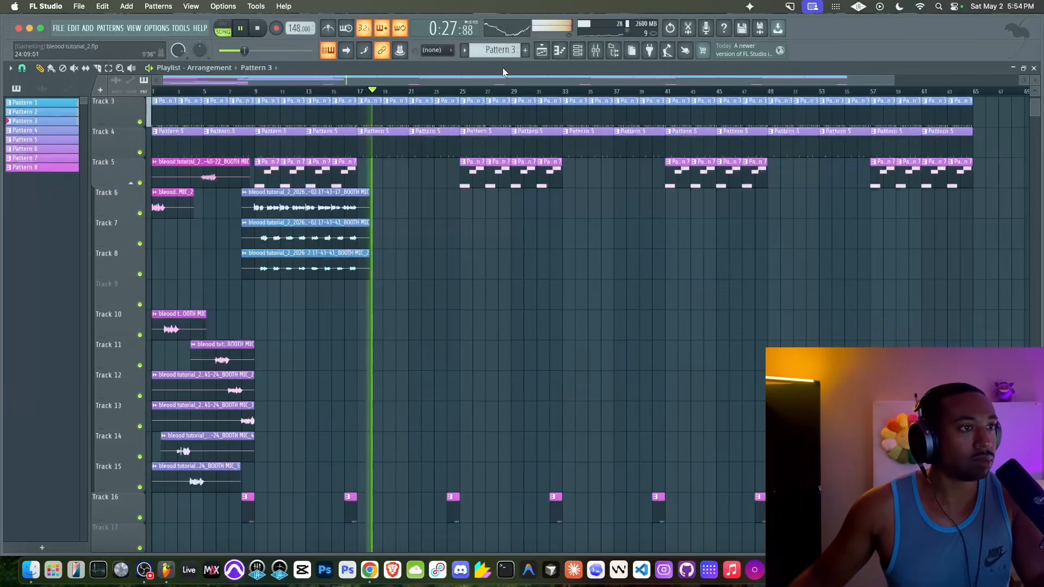
click(596, 50)
key(super+s)
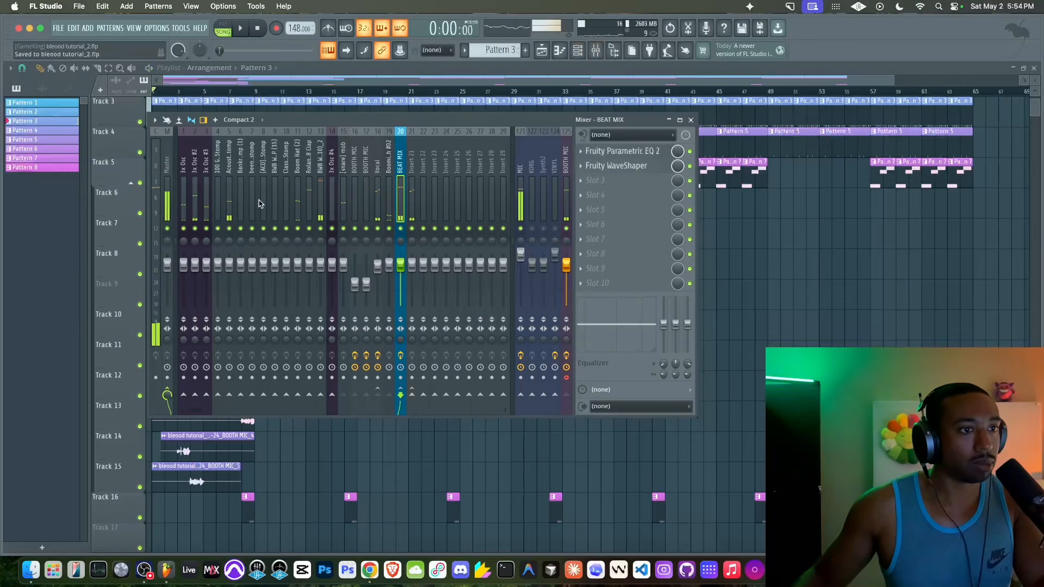
- Play the song and check the Boomin - Crash #02, BEAT MIX, Insert 21 and Vocal tracks in the mixer
click(413, 212)
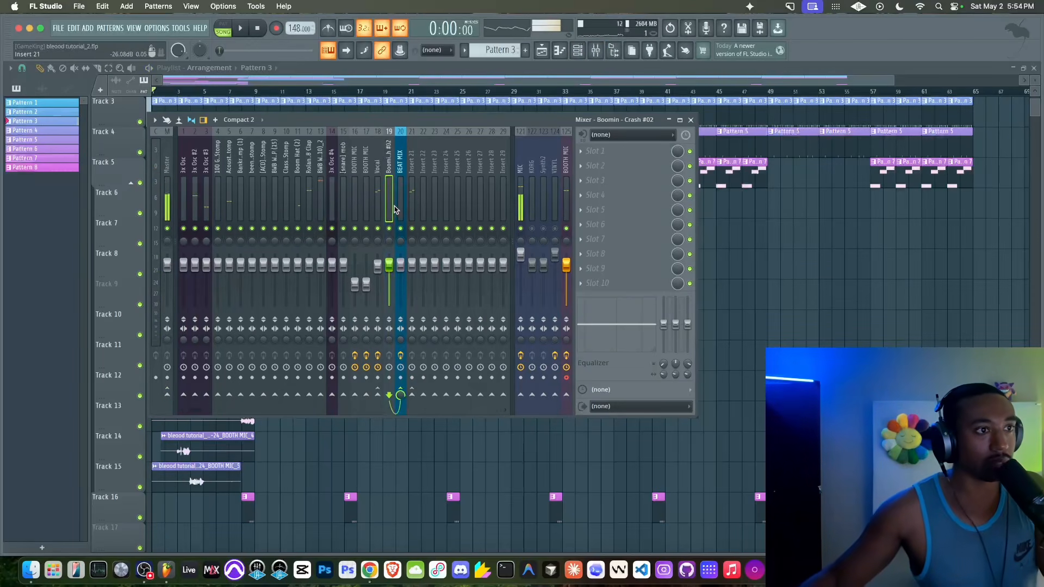
click(399, 209)
key(space)
click(413, 213)
click(378, 210)
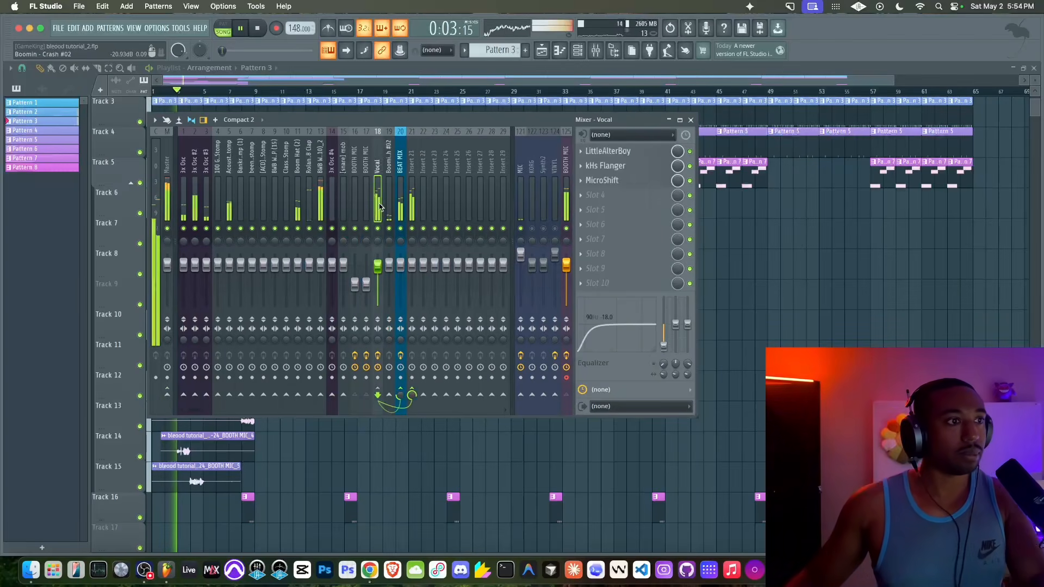
- Set the FabFilter Pro-C 2 threshold on the BOOTH MIC track to -26.14 dB
click(566, 204)
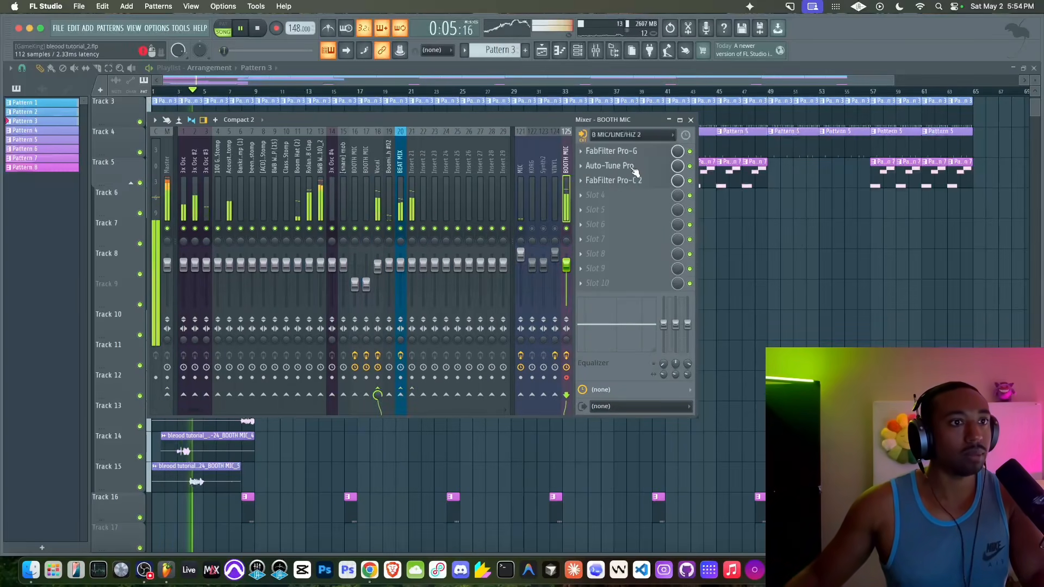
click(631, 180)
drag(127, 281, 127, 298)
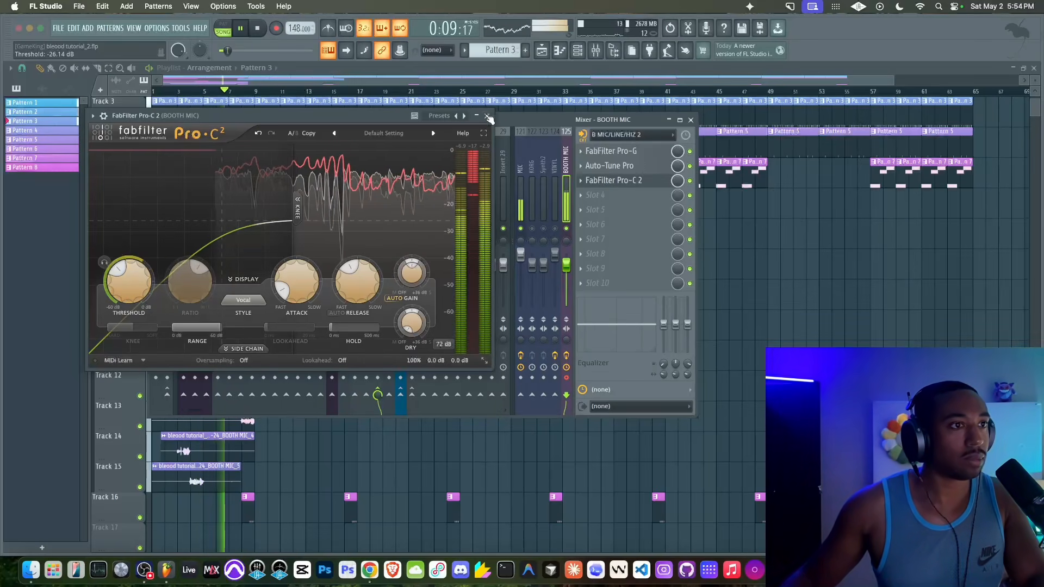
- Add Fruity Delay 3 to the fourth effect slot of the Vocal track
click(362, 183)
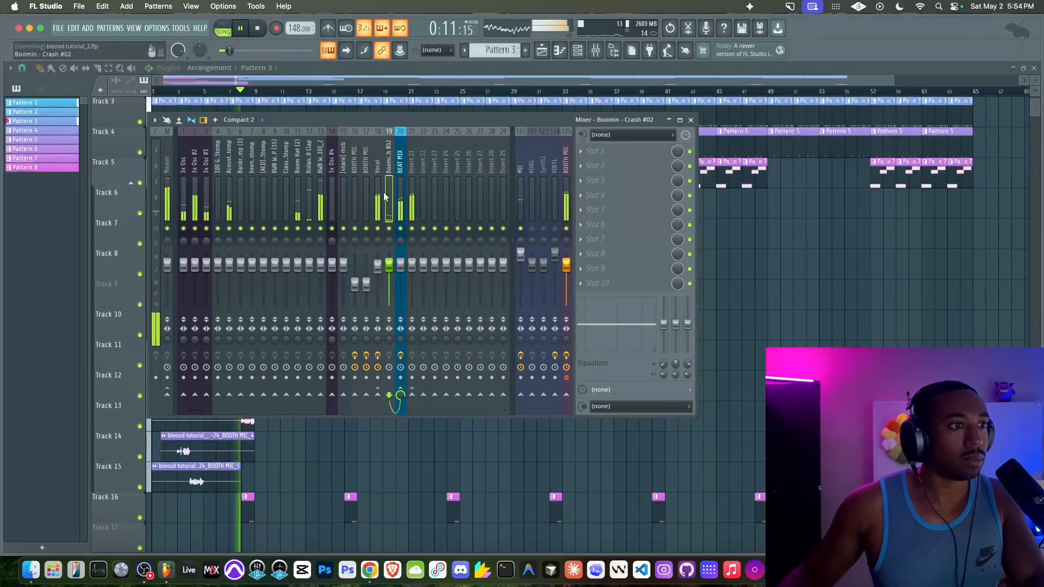
click(381, 192)
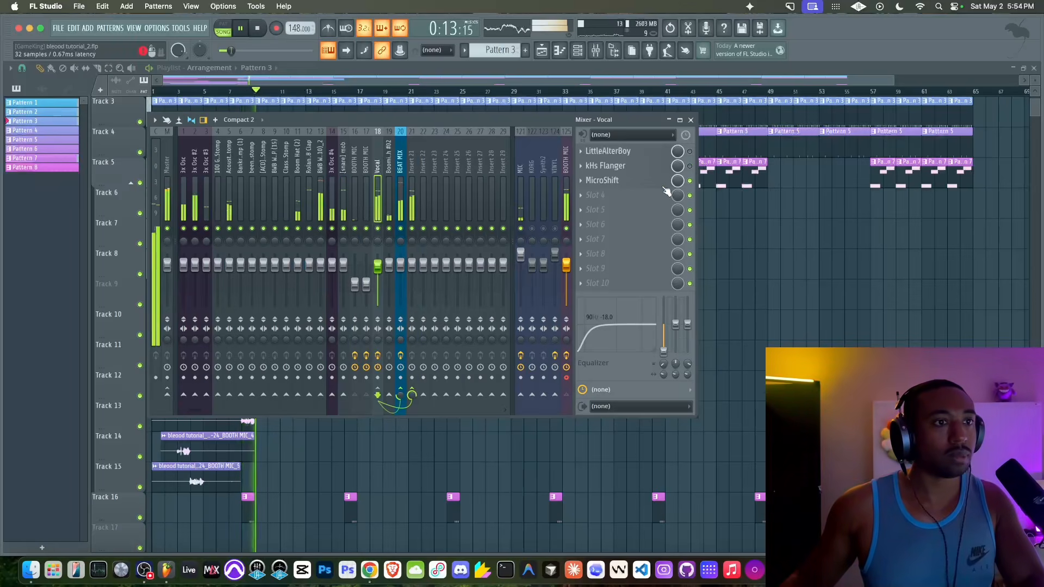
click(607, 200)
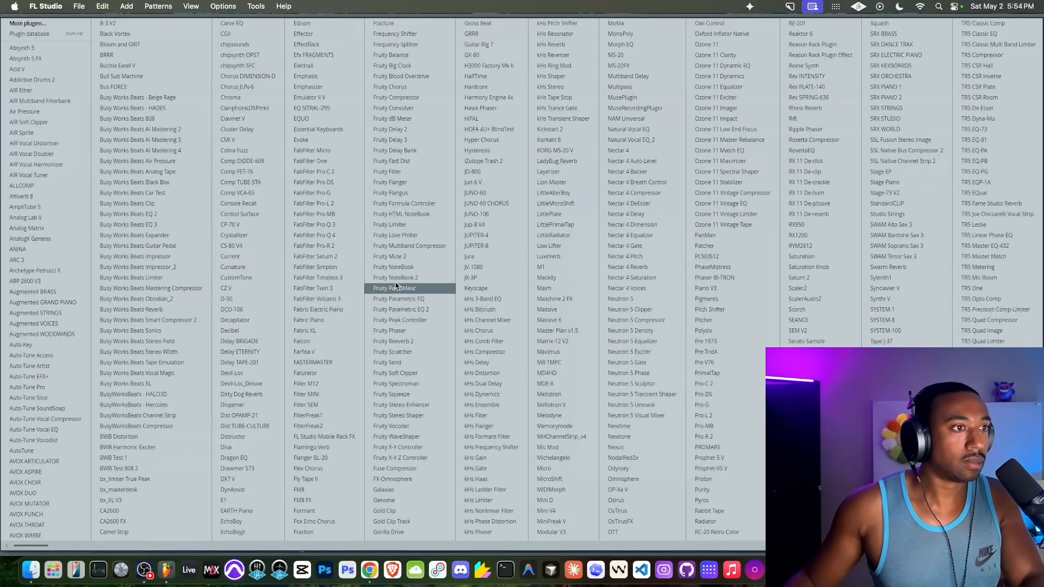
click(423, 141)
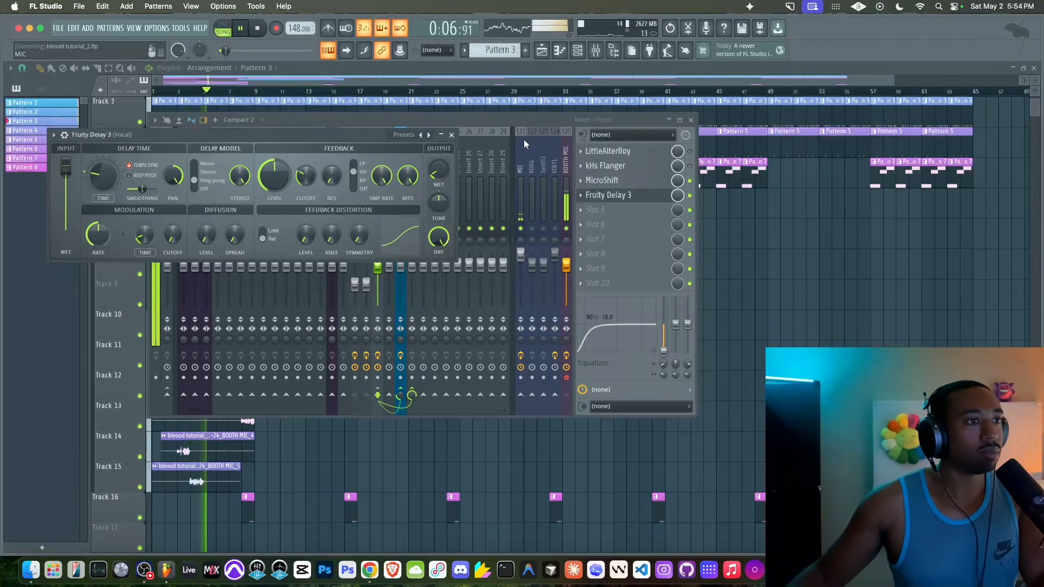
click(452, 135)
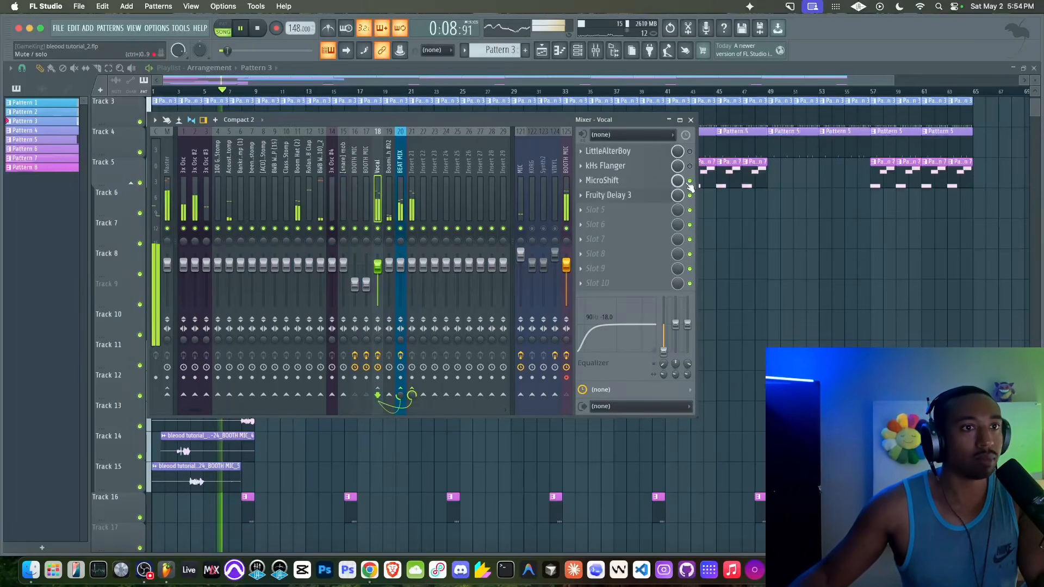
- Lower the mix of MicroShift on the Vocal track and fine-tune its detune during playback
click(604, 180)
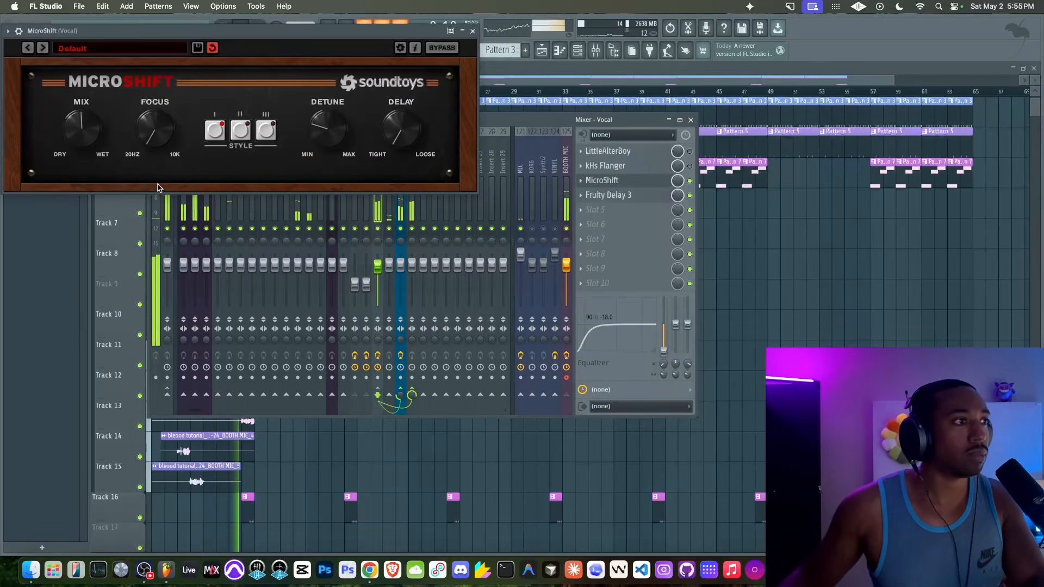
drag(146, 107, 161, 167)
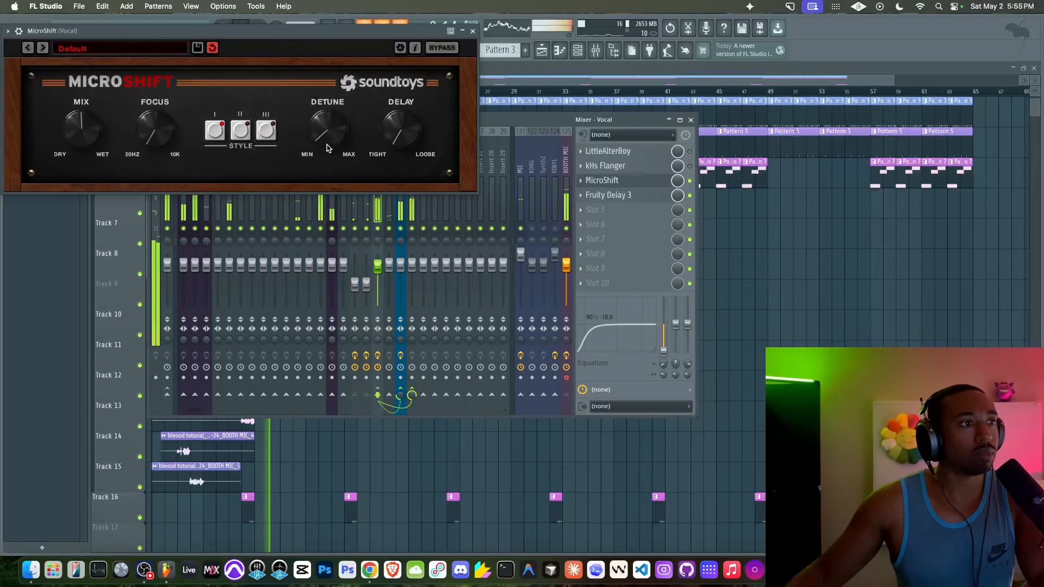
drag(100, 130, 90, 171)
drag(87, 117, 87, 163)
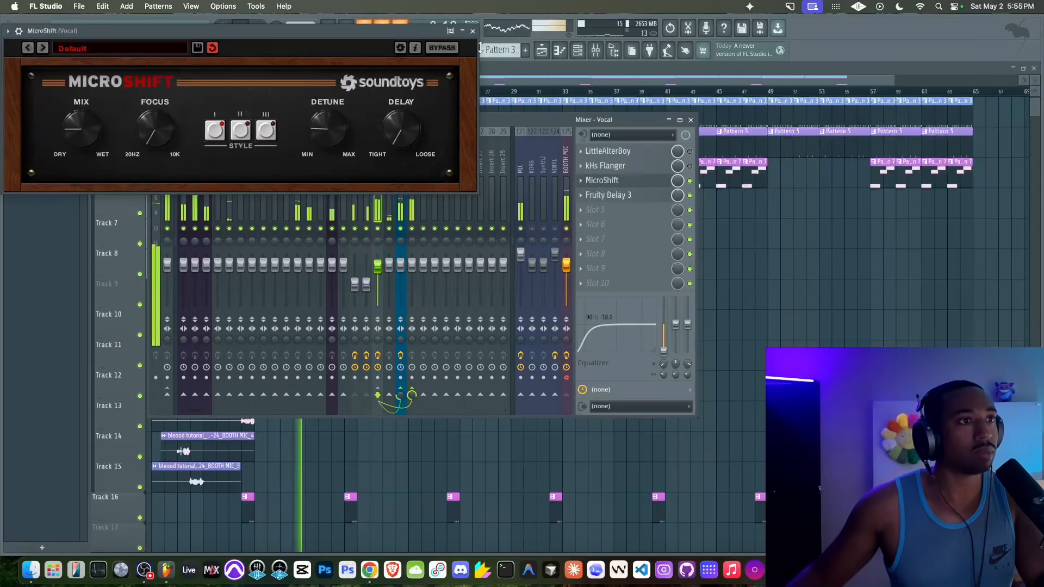
click(473, 31)
- Compare the BEAT MIX track with its Fruity Parametric EQ 2 bypassed, and stop playback
click(400, 212)
click(641, 152)
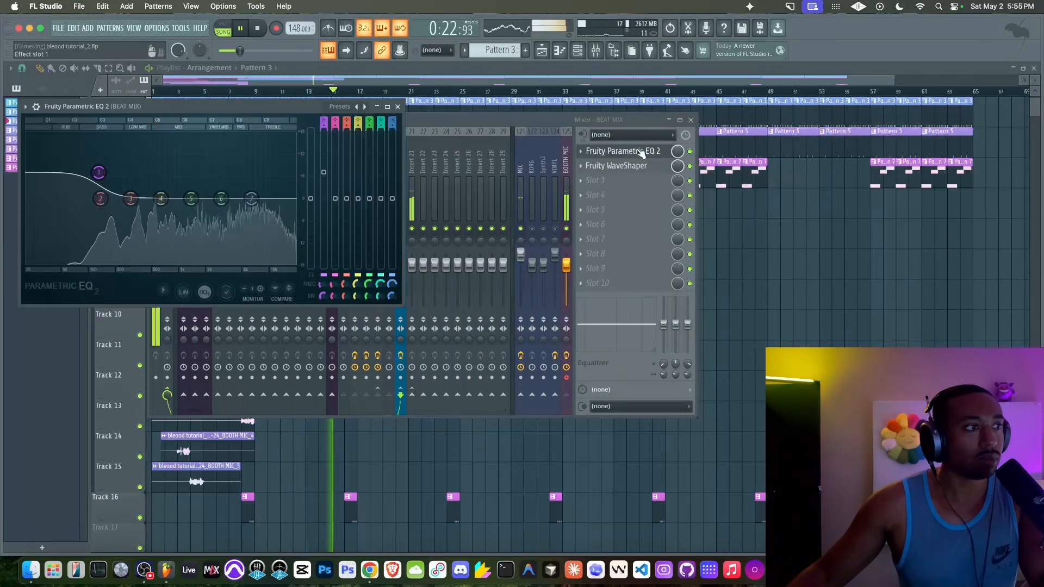
click(691, 153)
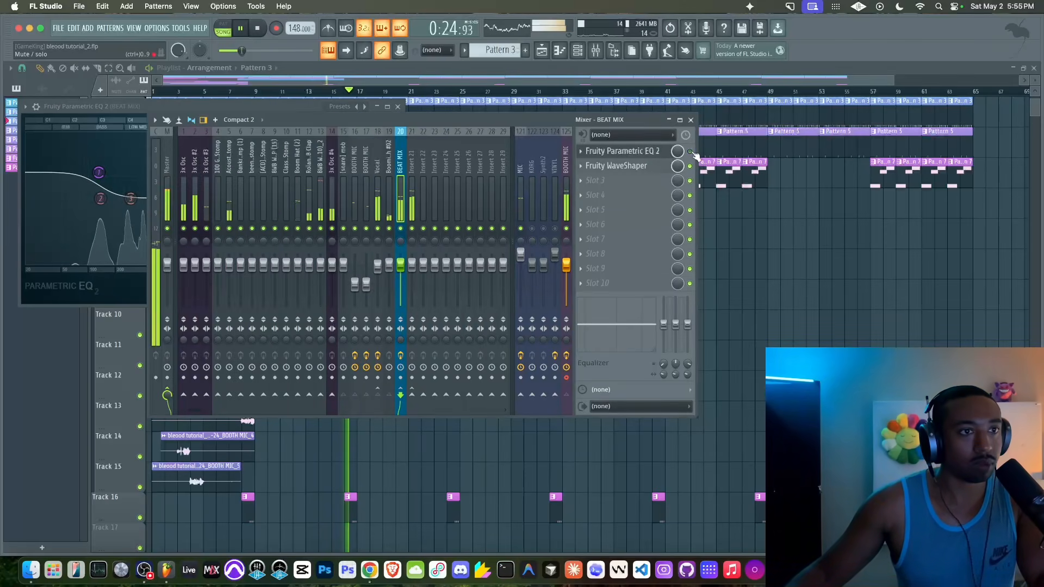
click(722, 252)
key(space)
click(596, 50)
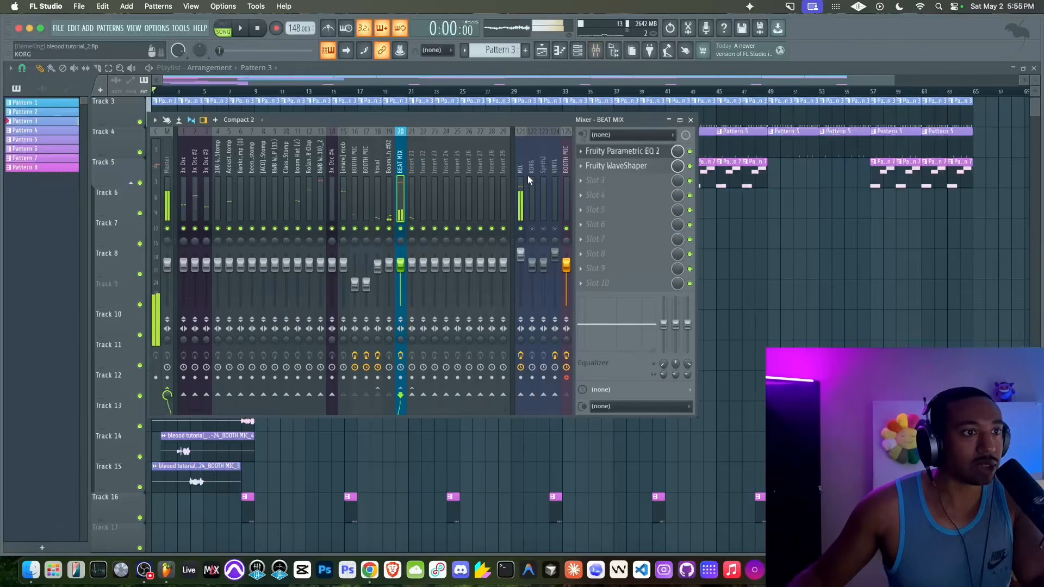
- Load Busy Works Beats AI Mastering 4 in the third effect slot of BEAT MIX and audition it
click(587, 181)
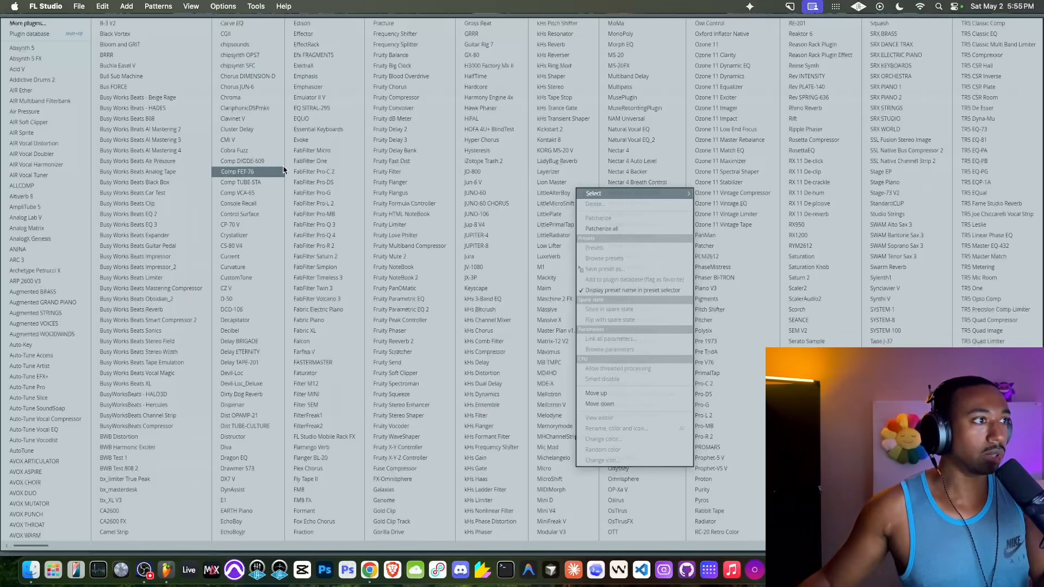
click(197, 151)
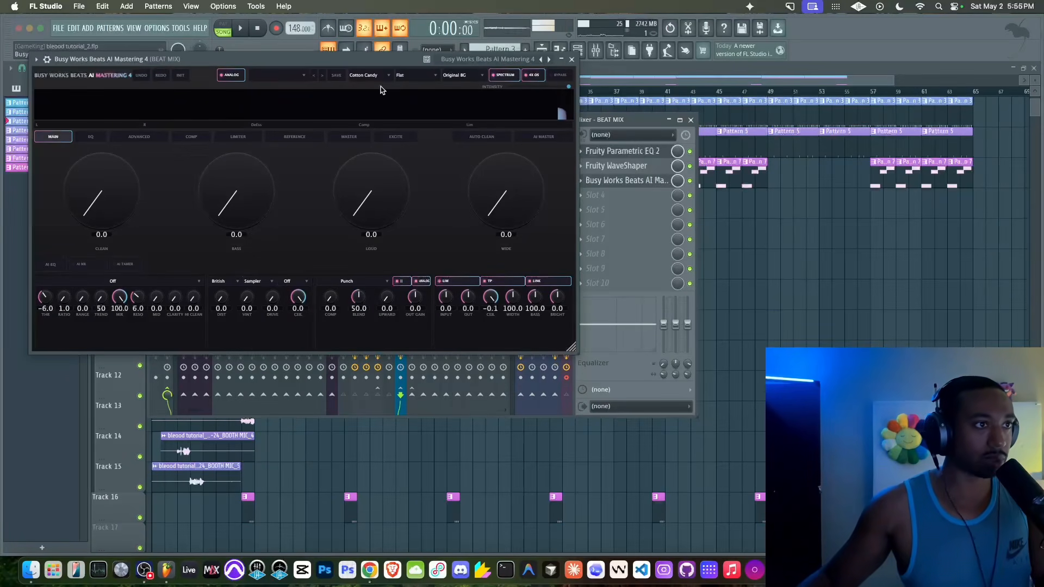
drag(374, 66, 671, 255)
key(space)
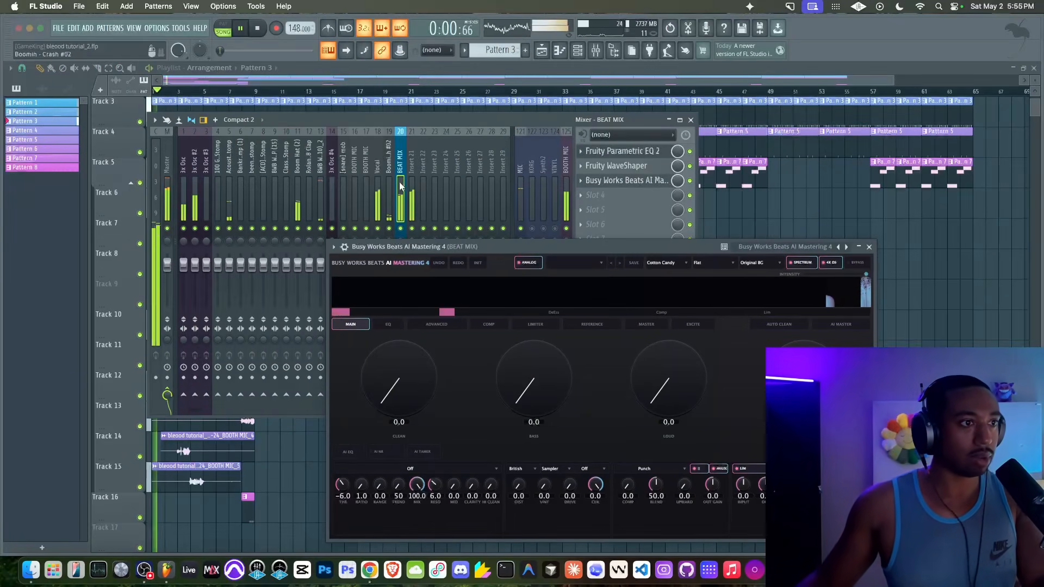
click(869, 246)
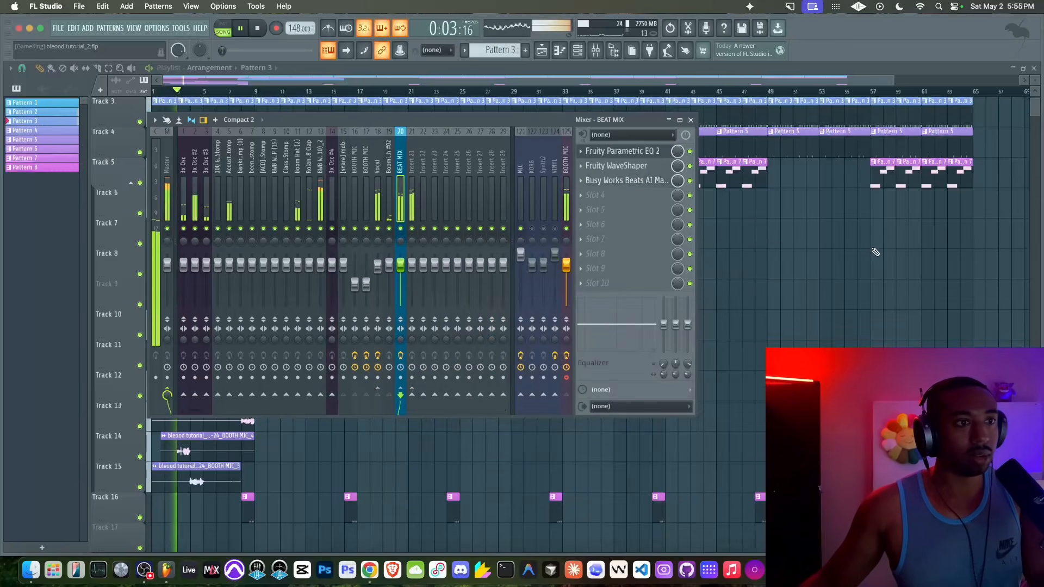
key(space)
- Name mixer track Insert 22 MASTER and route Insert 21 only to it
double_click(423, 163)
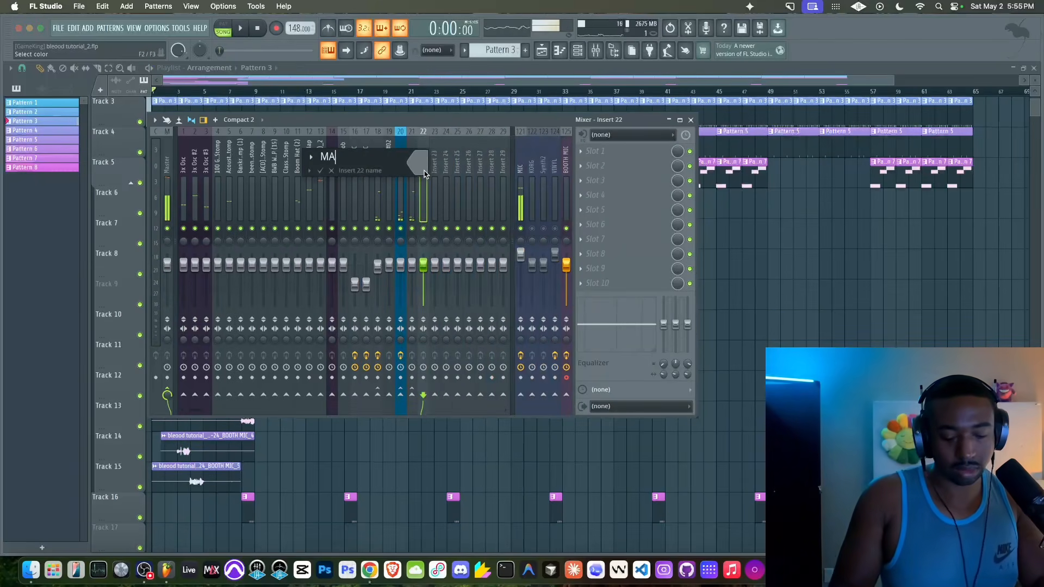
key(Return)
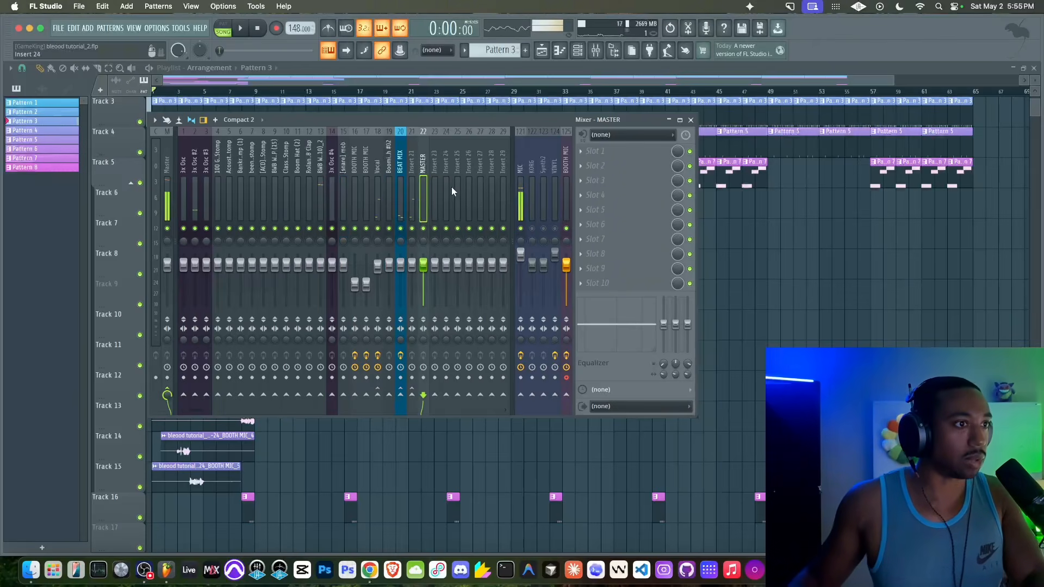
click(400, 194)
click(412, 210)
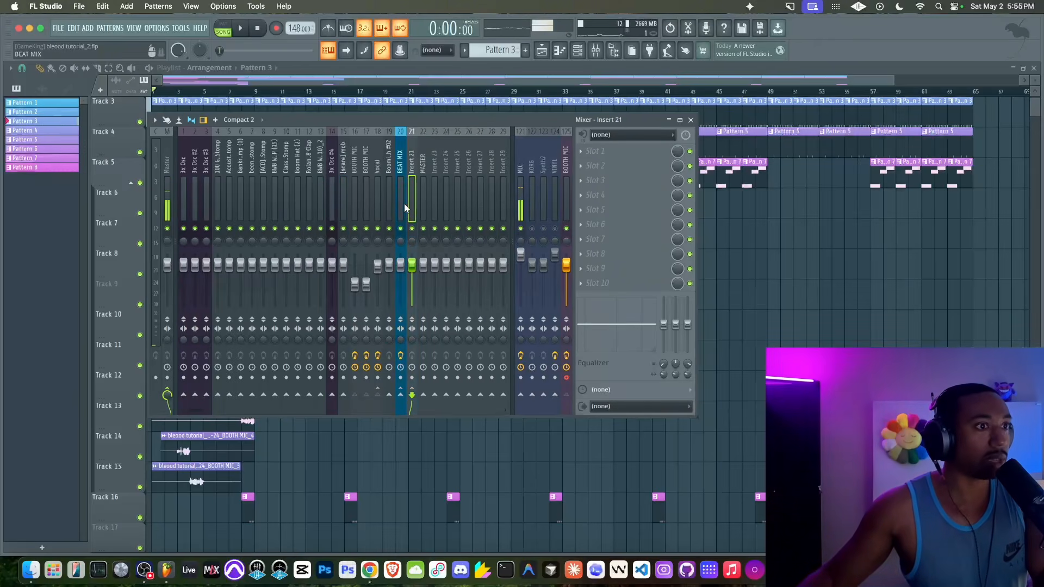
key(space)
key(space)
right_click(423, 397)
click(438, 410)
- Route the BEAT MIX track only to MASTER and play the song to check the MASTER signal
click(400, 185)
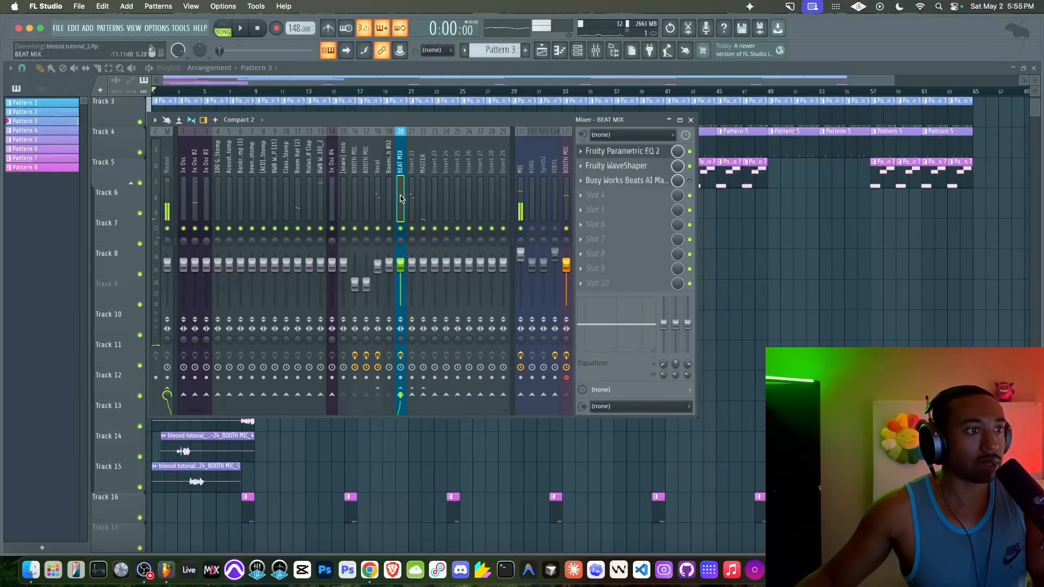
right_click(424, 396)
click(437, 410)
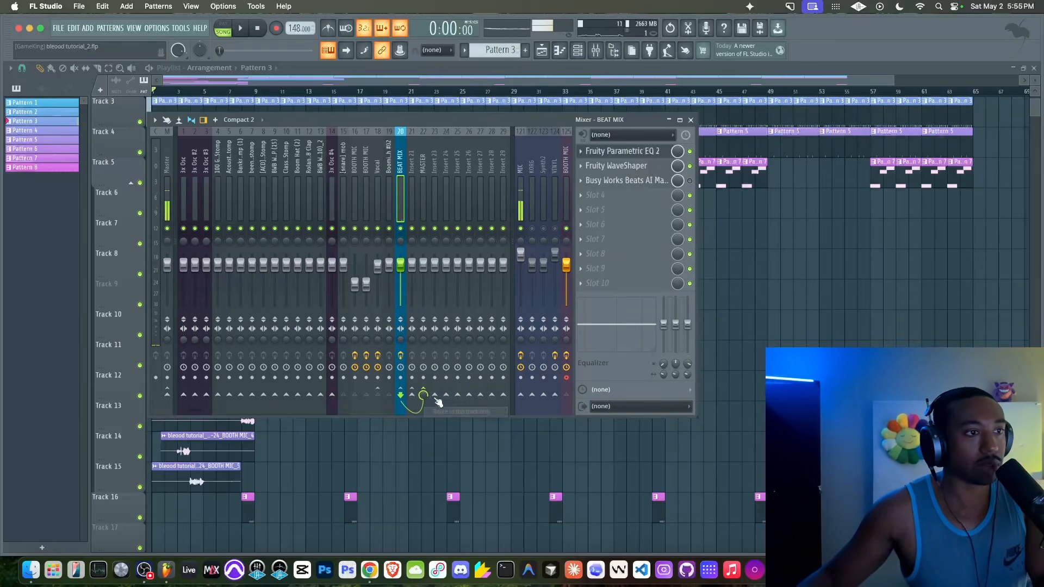
click(422, 179)
key(space)
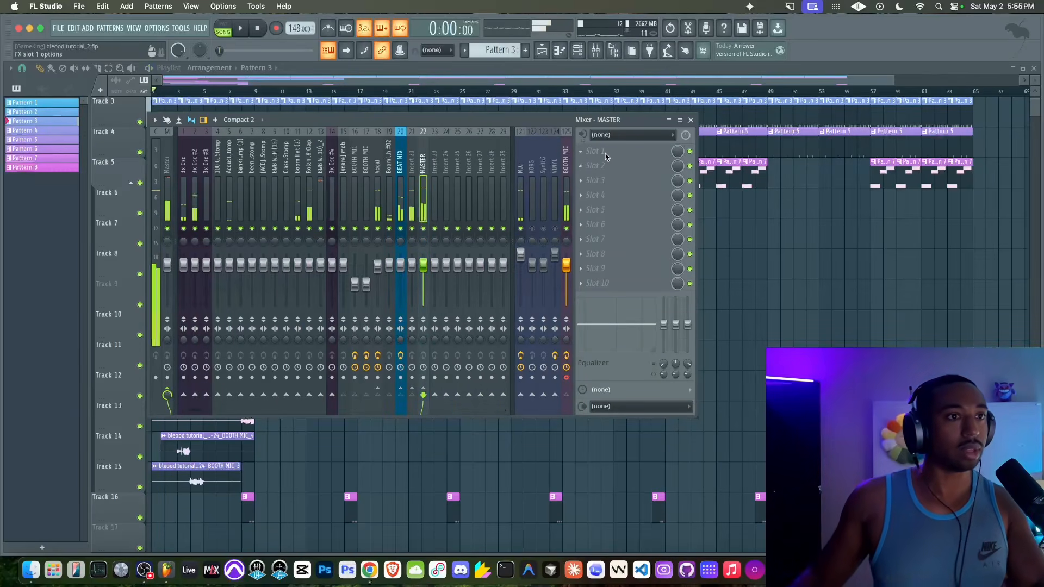
- Load Busy Works Beats AI Mastering 4 in the first effect slot of the MASTER track
click(595, 151)
click(209, 150)
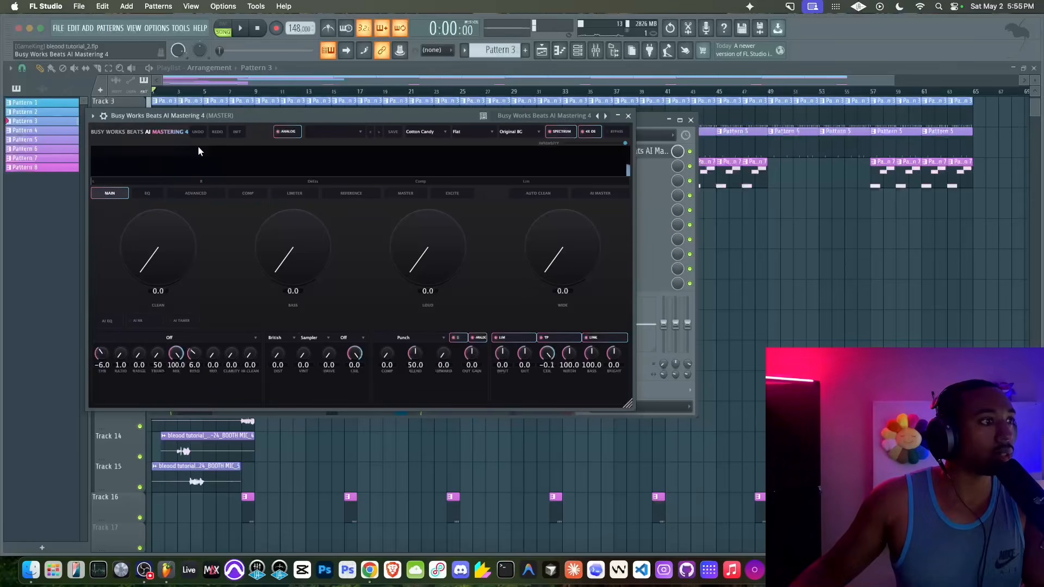
key(space)
click(629, 116)
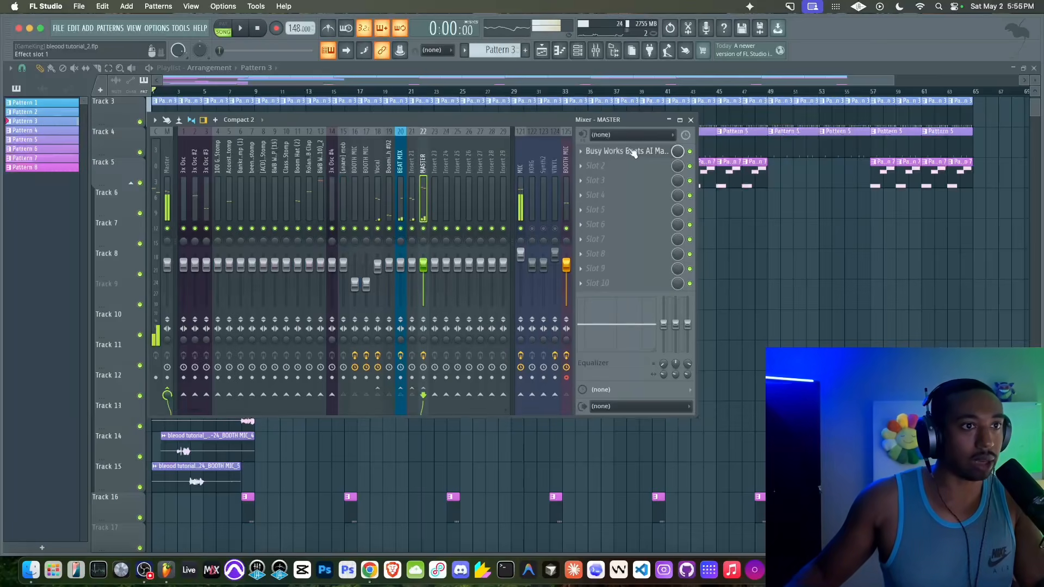
- With the link option off, set the input gain of AI Mastering 4 on MASTER to -12.2 and save the project
click(628, 151)
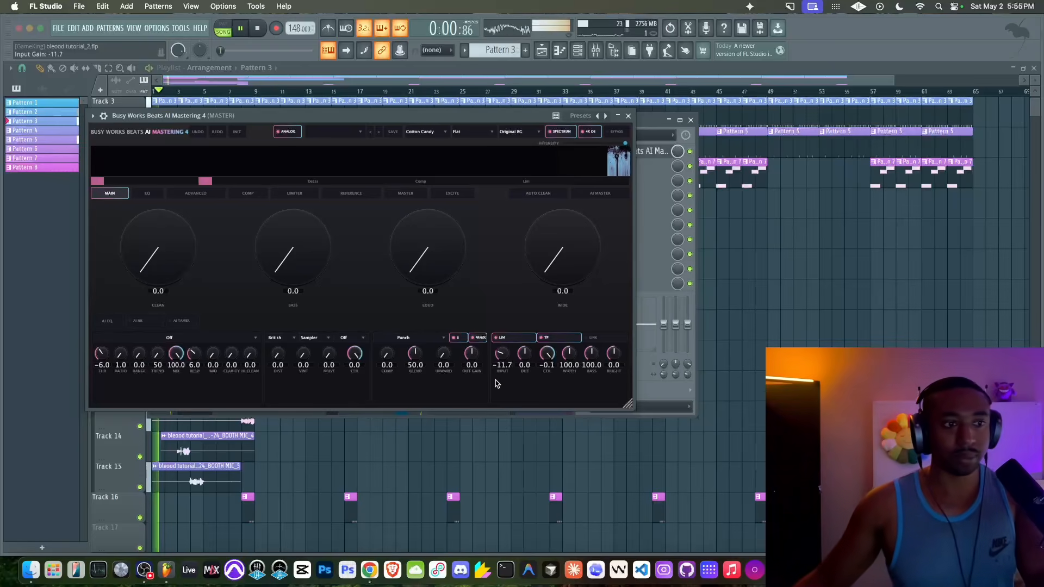
drag(495, 380, 496, 382)
key(super+s)
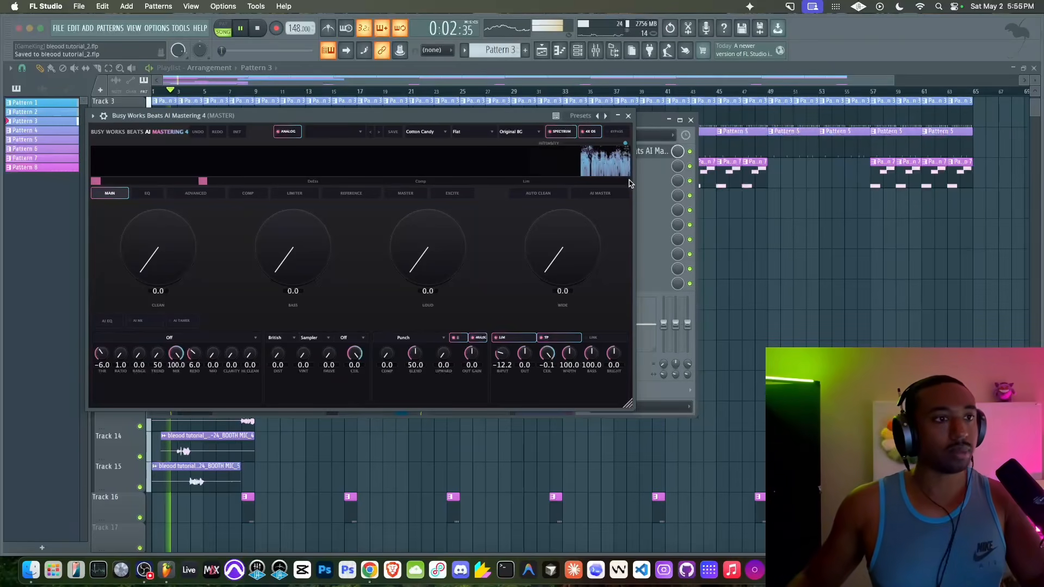
click(629, 117)
- Solo the MASTER track briefly during playback to check its signal, and restore the other tracks
click(424, 229)
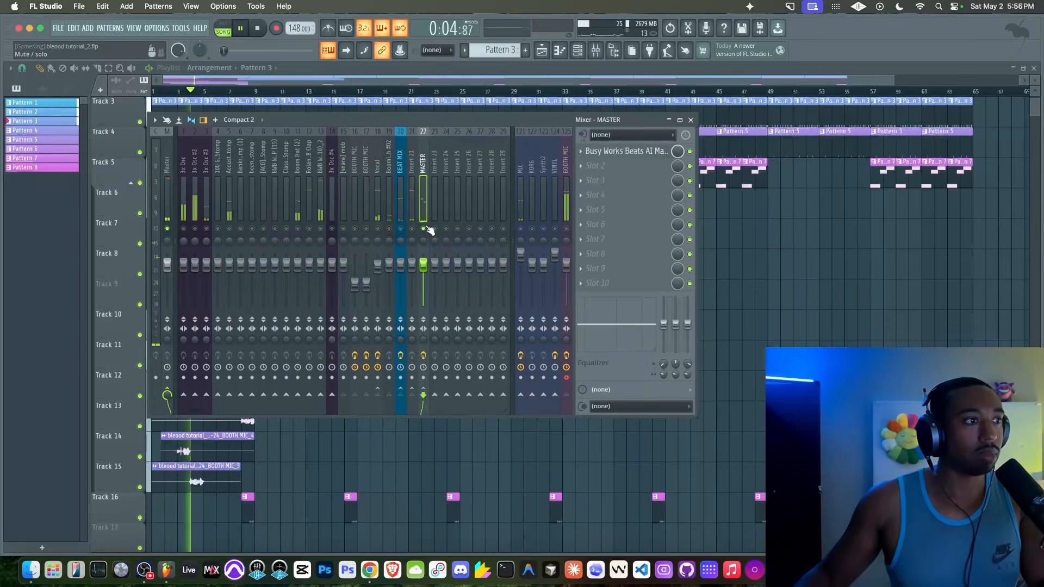
click(425, 228)
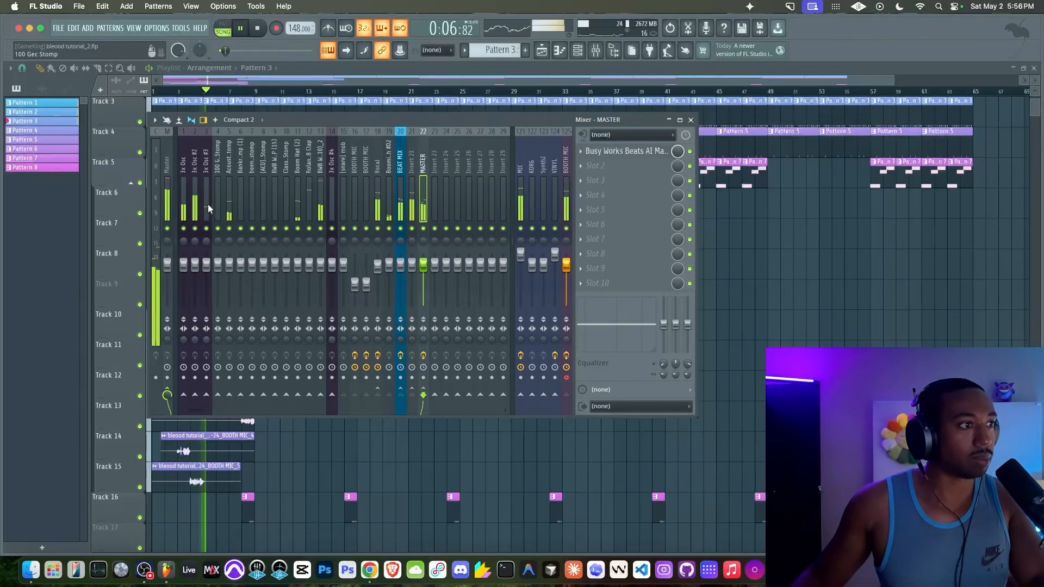
- Raise the 3x Osc mixer volume to 117% and the 3x Osc #3 volume slightly, and stop playback
click(189, 210)
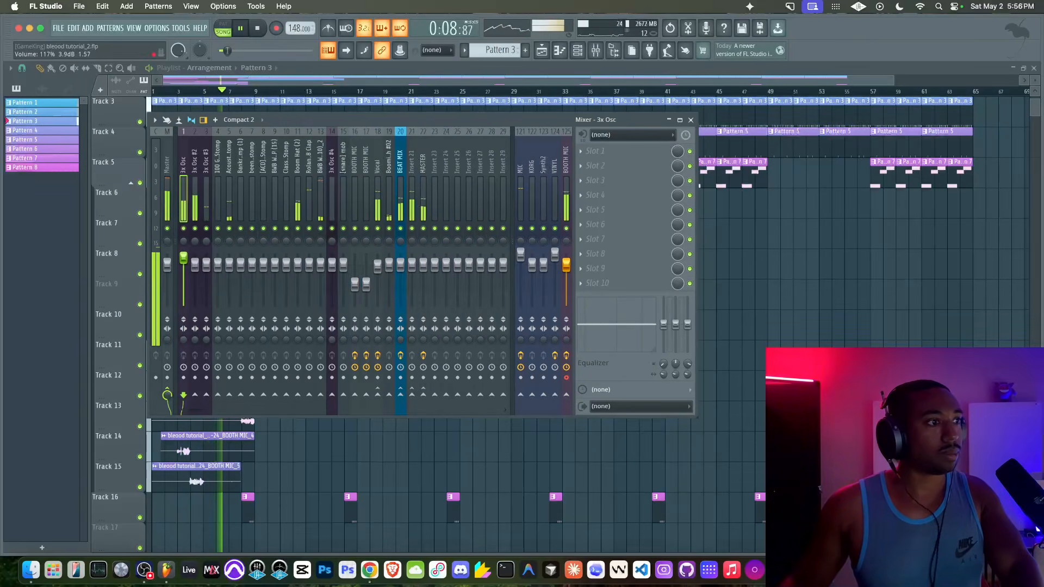
click(204, 211)
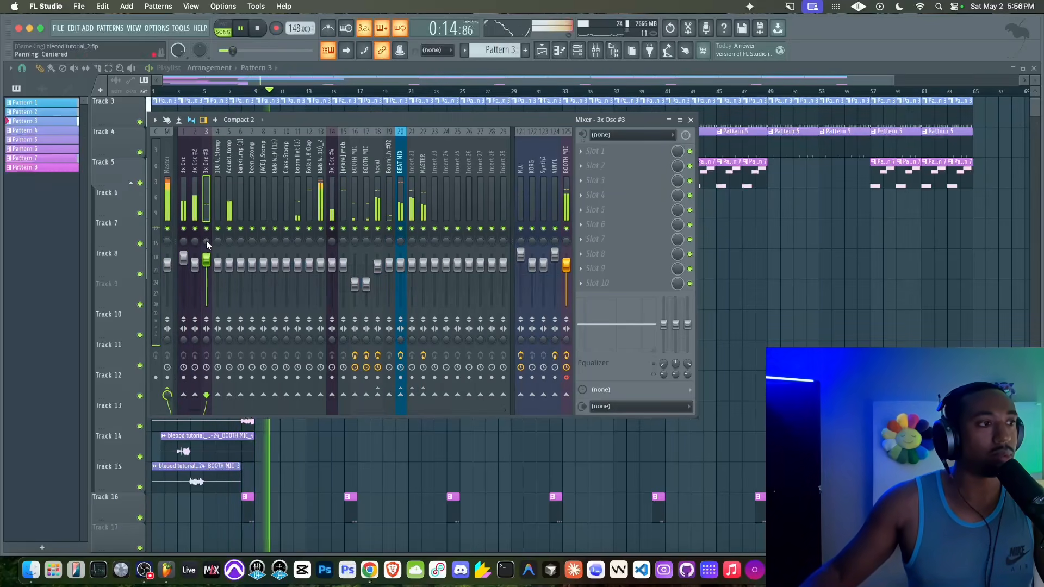
click(185, 217)
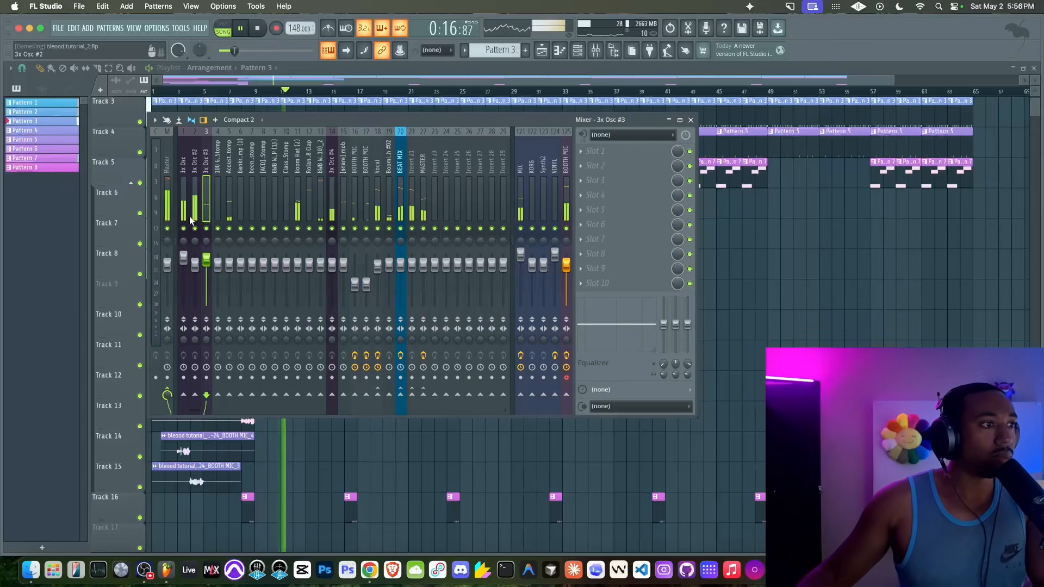
key(space)
- Add Fruity Reeverb 2 to the 3x Osc track, adjusting its low cut and stereo separation and setting the wet level to 42%
click(625, 151)
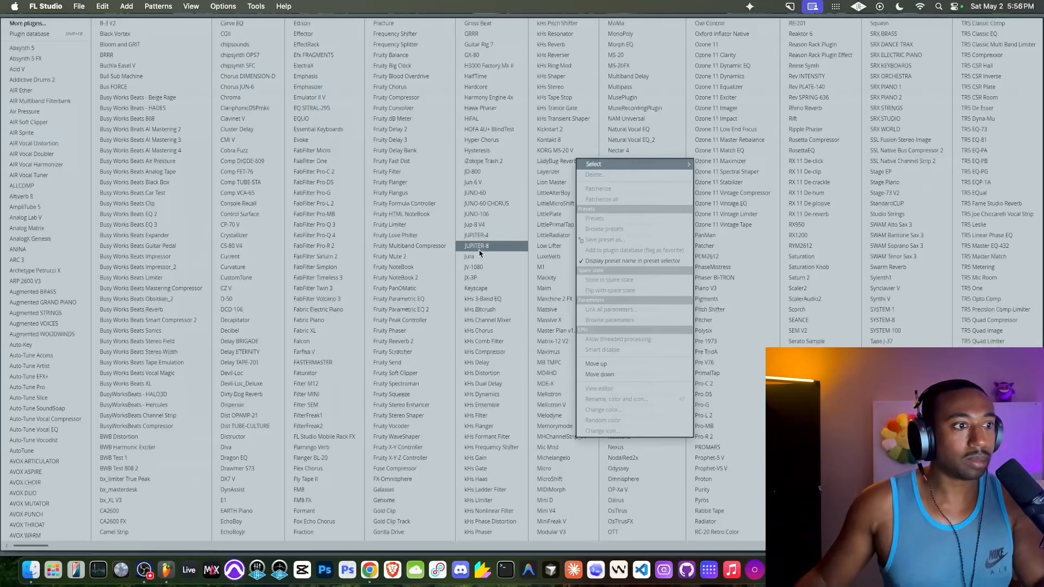
click(412, 341)
key(space)
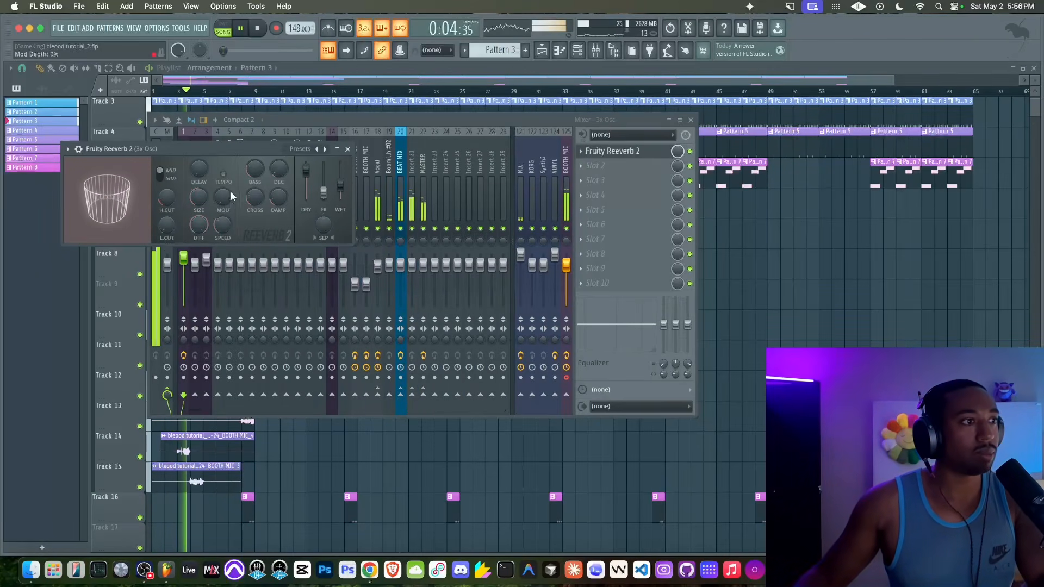
drag(166, 226, 166, 222)
drag(341, 186, 341, 181)
drag(324, 224, 324, 249)
drag(341, 182, 341, 187)
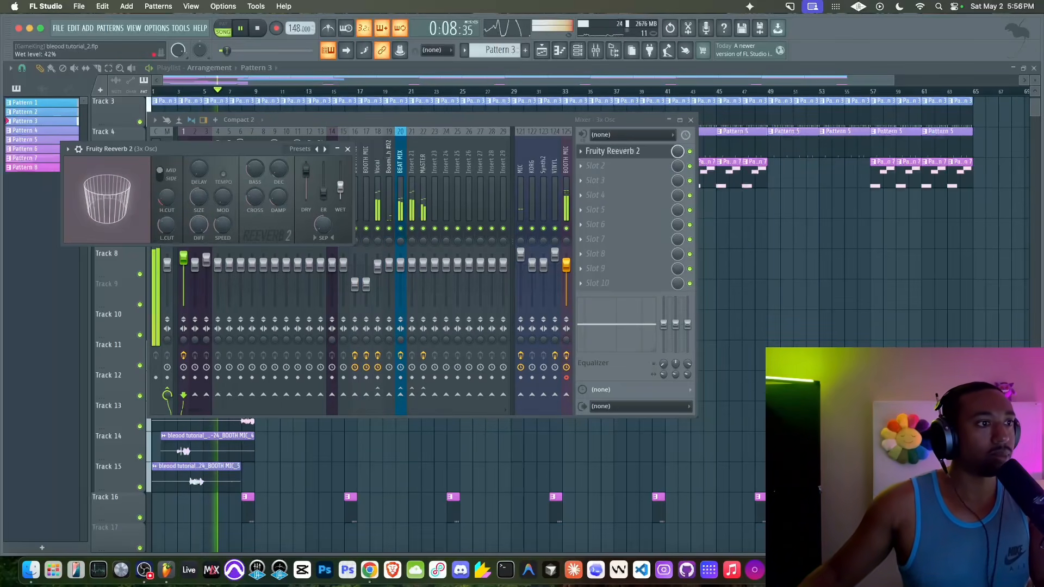
- Close Fruity Reeverb 2, save the project and raise the Insert 21 mixer volume to 106%
click(348, 149)
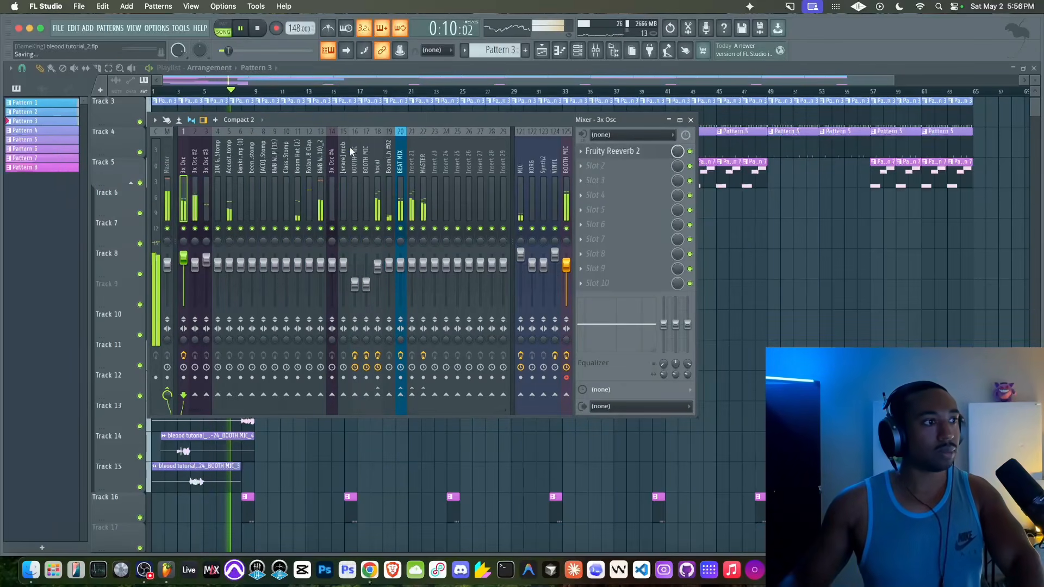
click(424, 196)
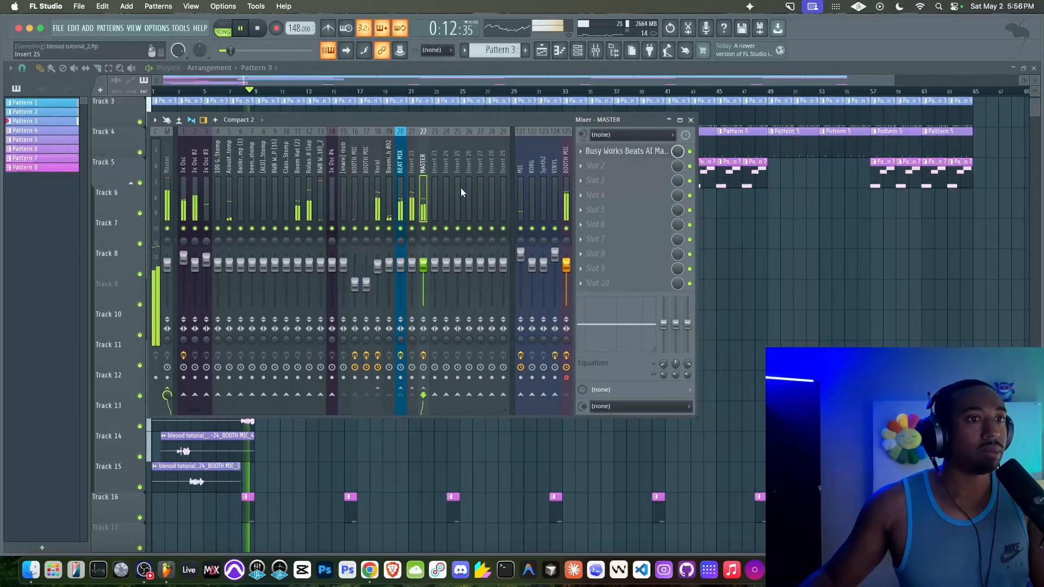
click(413, 262)
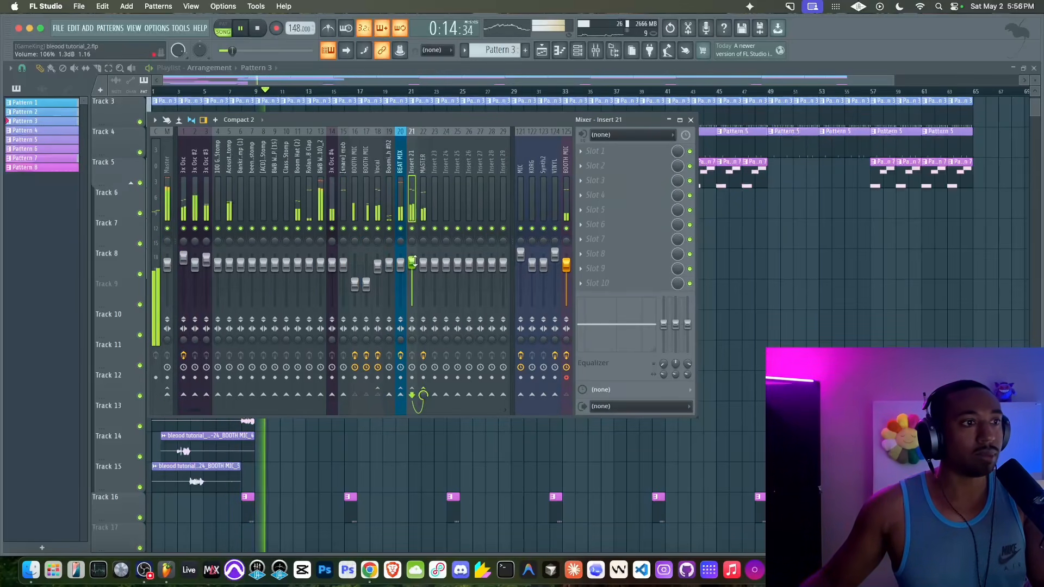
- Try to run the AI Master analysis in AI Mastering 4 on the MASTER track
click(424, 212)
click(623, 152)
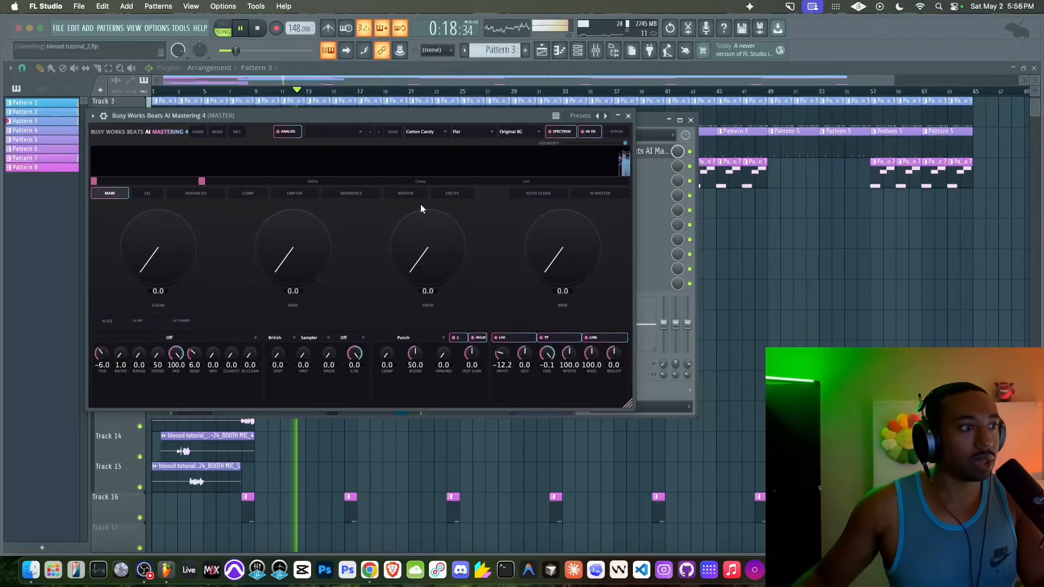
click(592, 189)
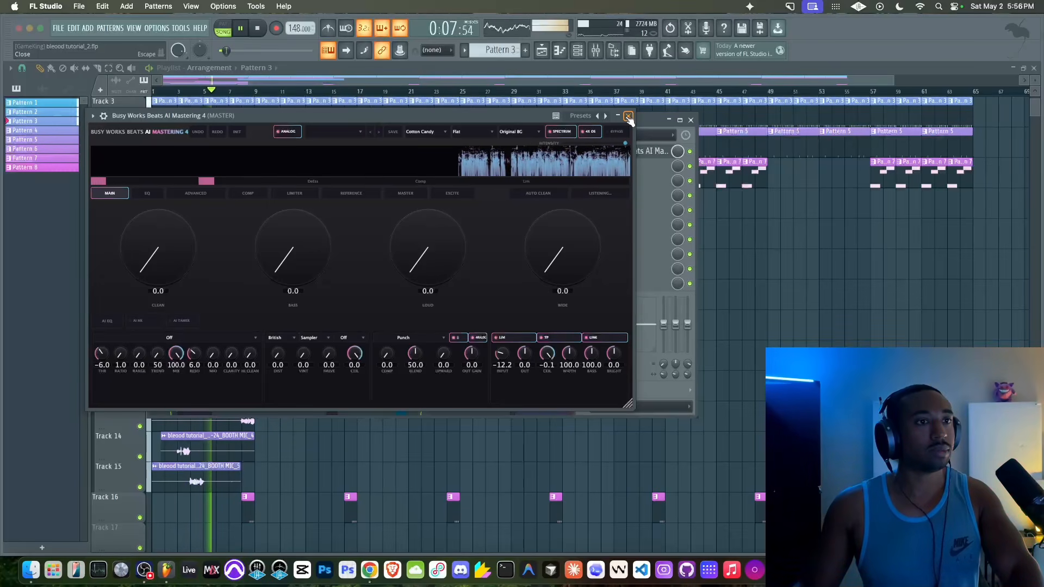
click(628, 117)
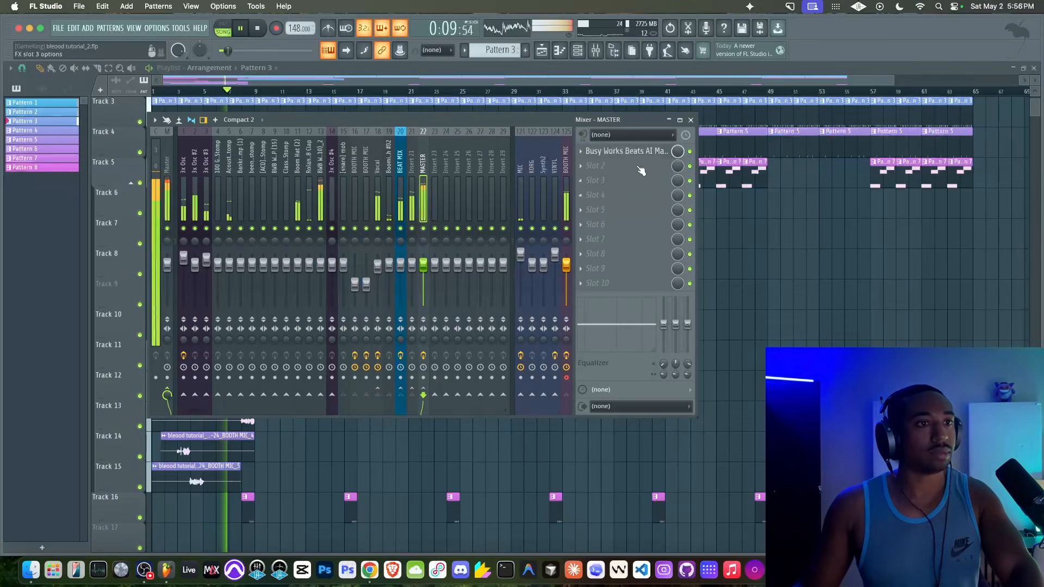
- Set the Loud amount of AI Mastering 4 on the MASTER track to 38.0 and stop playback
click(634, 154)
drag(442, 232, 439, 251)
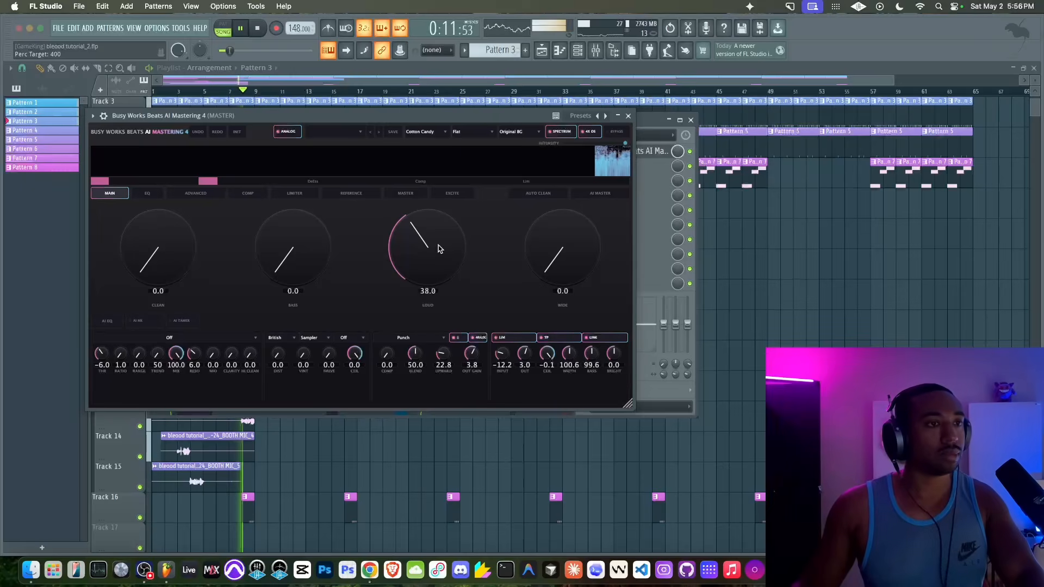
key(space)
- Check the buffer length in the audio device settings and save the project
click(164, 31)
click(167, 61)
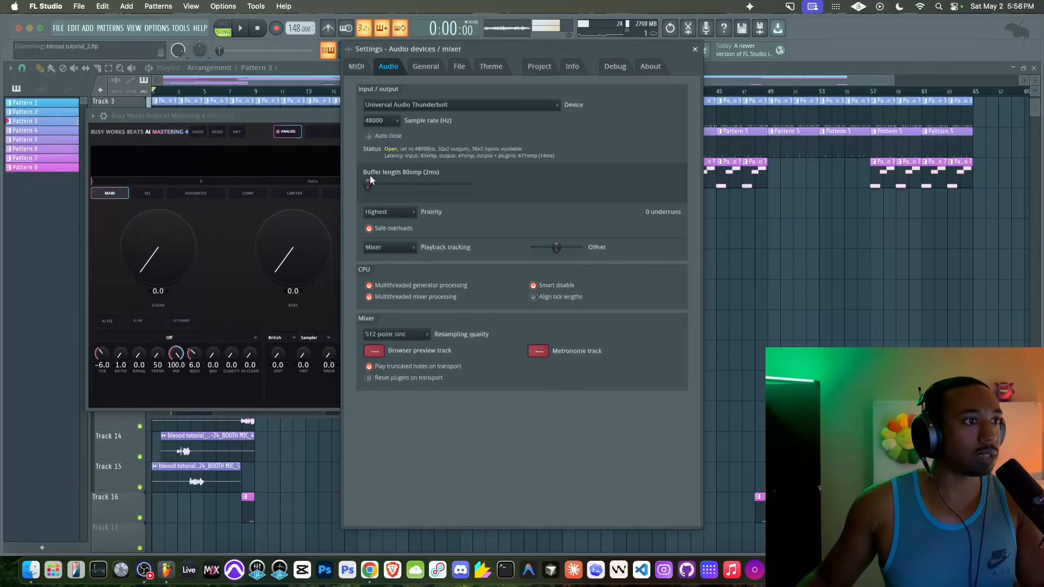
click(695, 49)
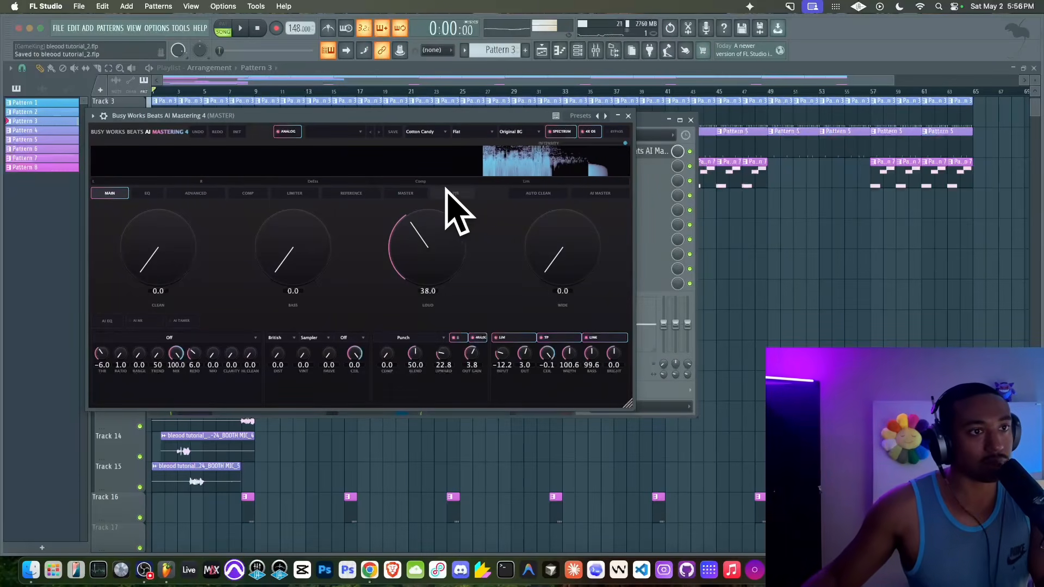
- During playback, move the mixer clear of the AI Mastering 4 window, mute the MIC track and close the plugin
key(space)
drag(643, 122, 733, 151)
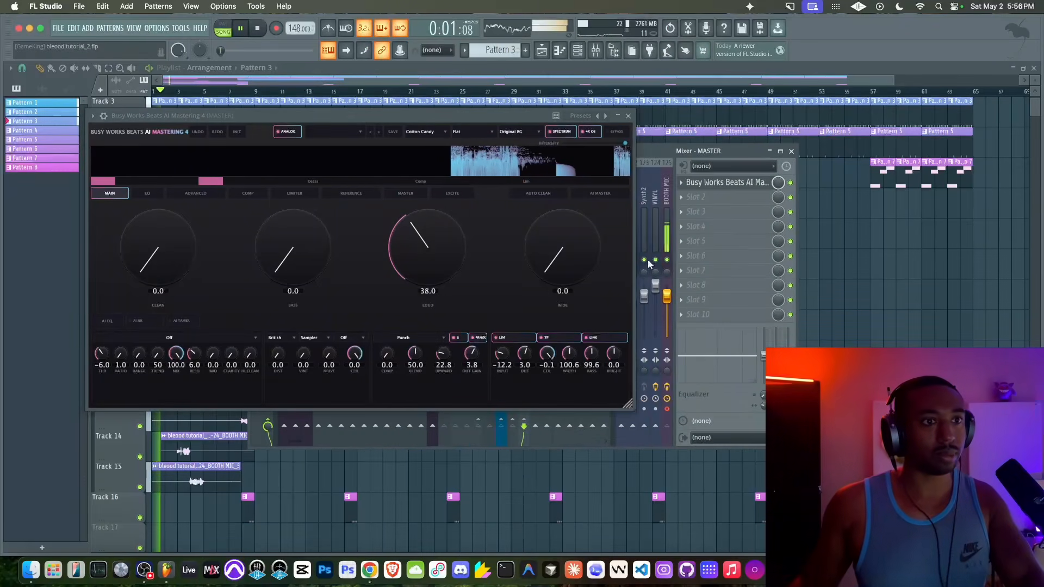
drag(642, 146, 758, 149)
click(735, 260)
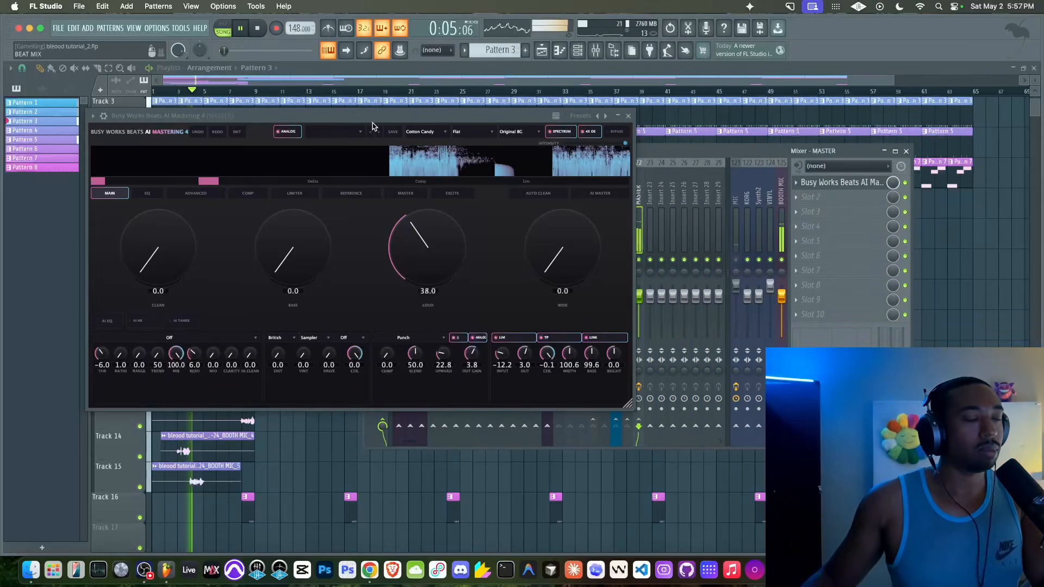
click(628, 115)
- Adjust the Vocal track's equalizer, setting the low shelf level to -18 dB and the high shelf level to 1.8 dB
click(593, 228)
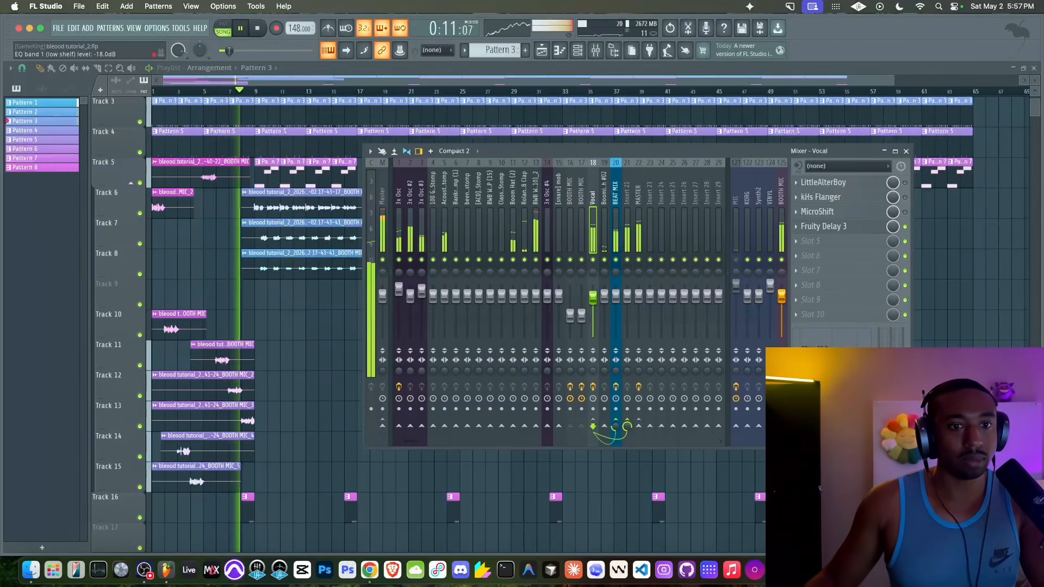
key(space)
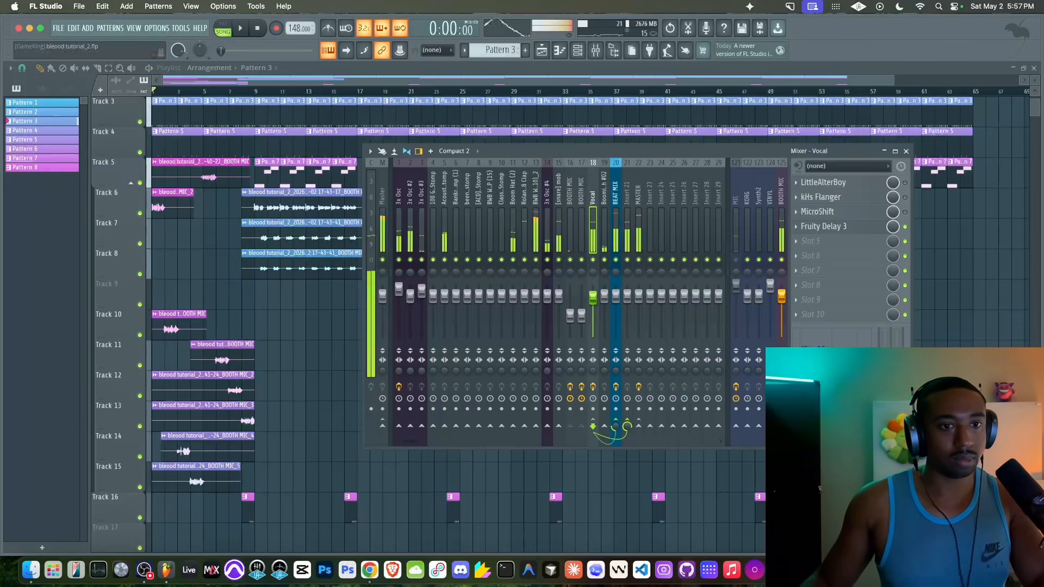
key(space)
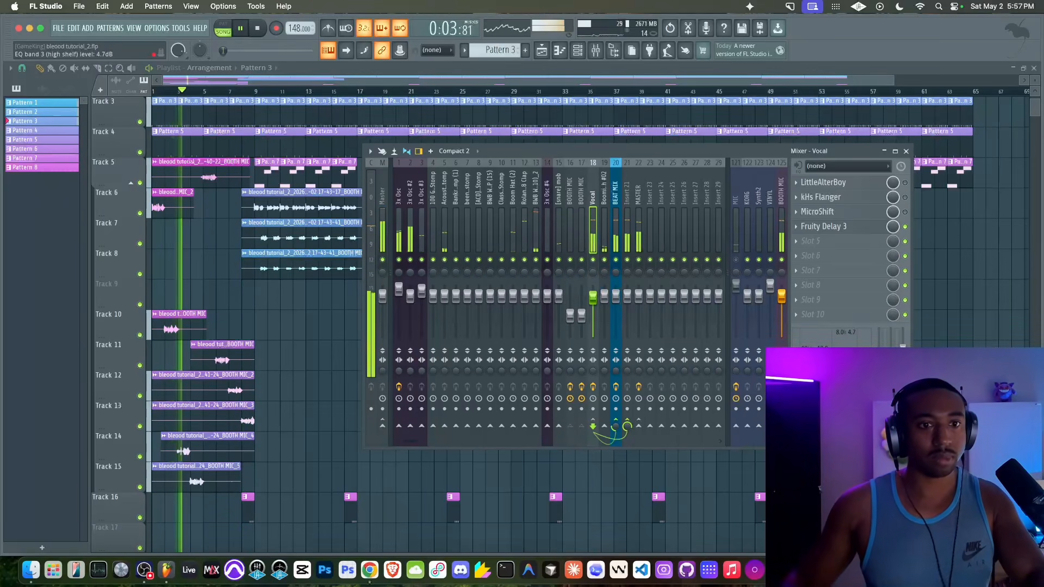
drag(855, 349, 853, 354)
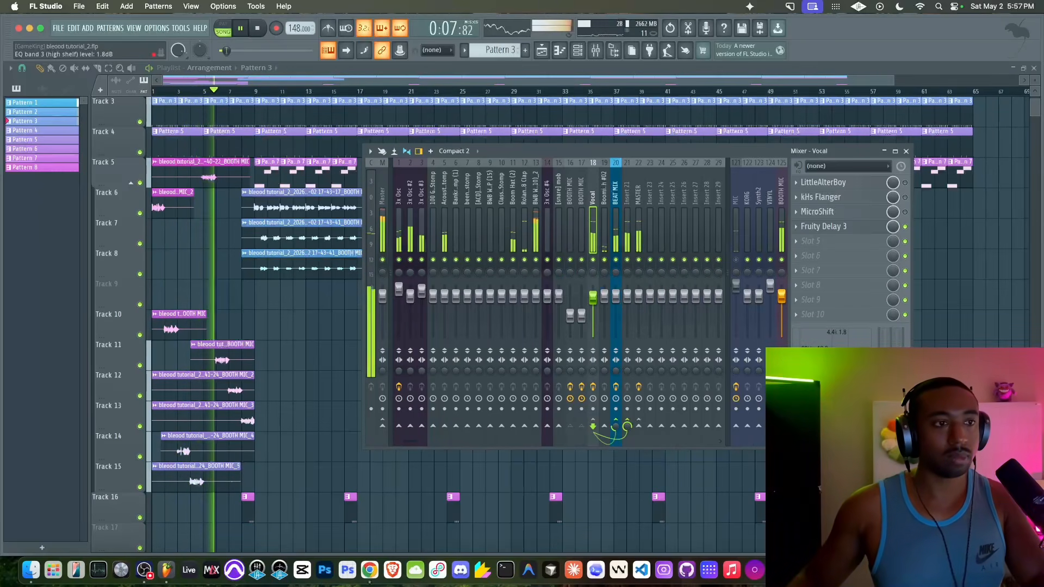
- Add FabFilter Pro-DS to the Vocal track in Allround mode with a threshold of about -20.8 dB
click(847, 252)
mouse_move(821, 254)
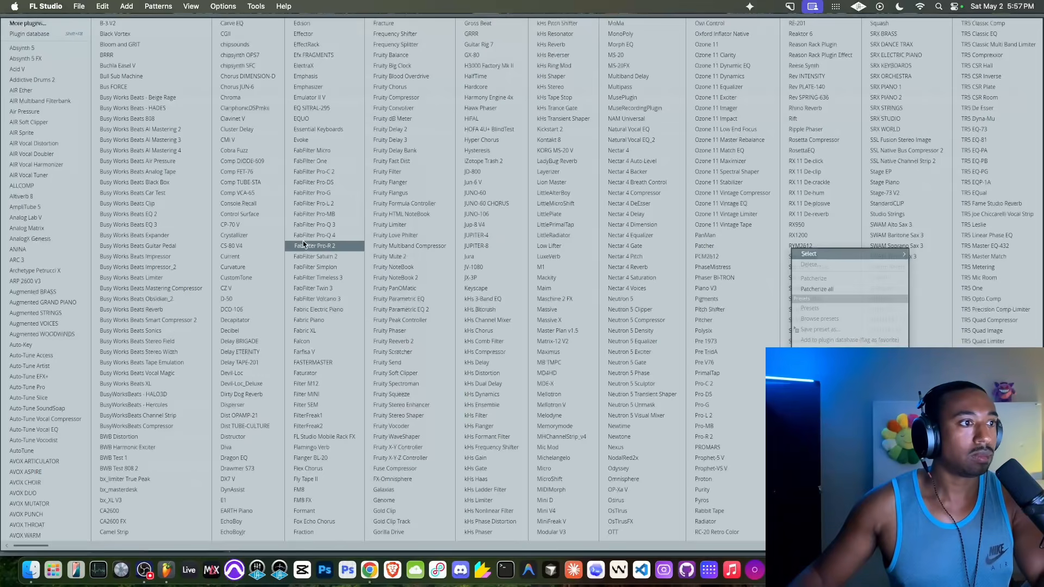
click(329, 183)
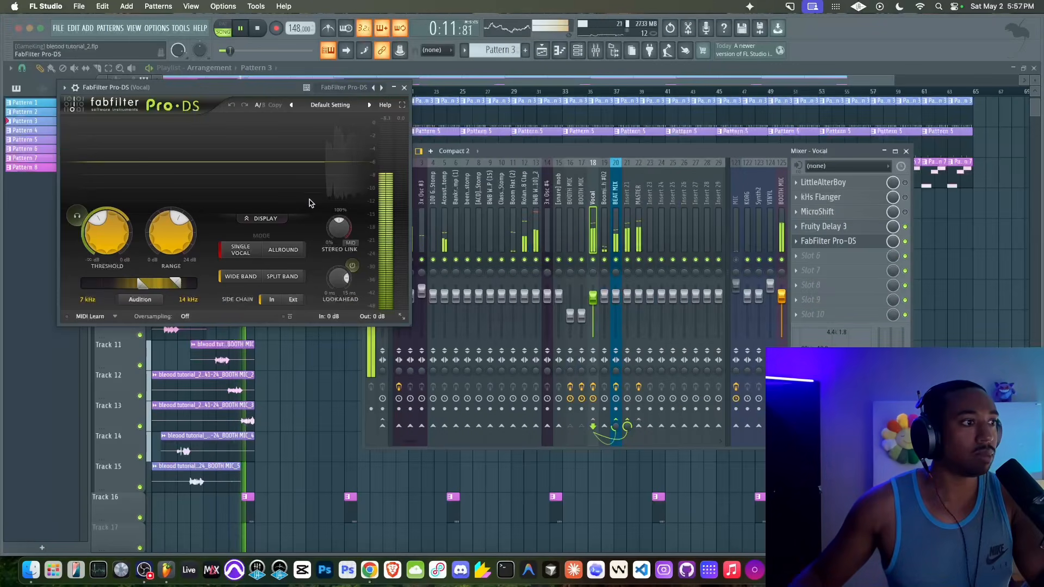
click(289, 253)
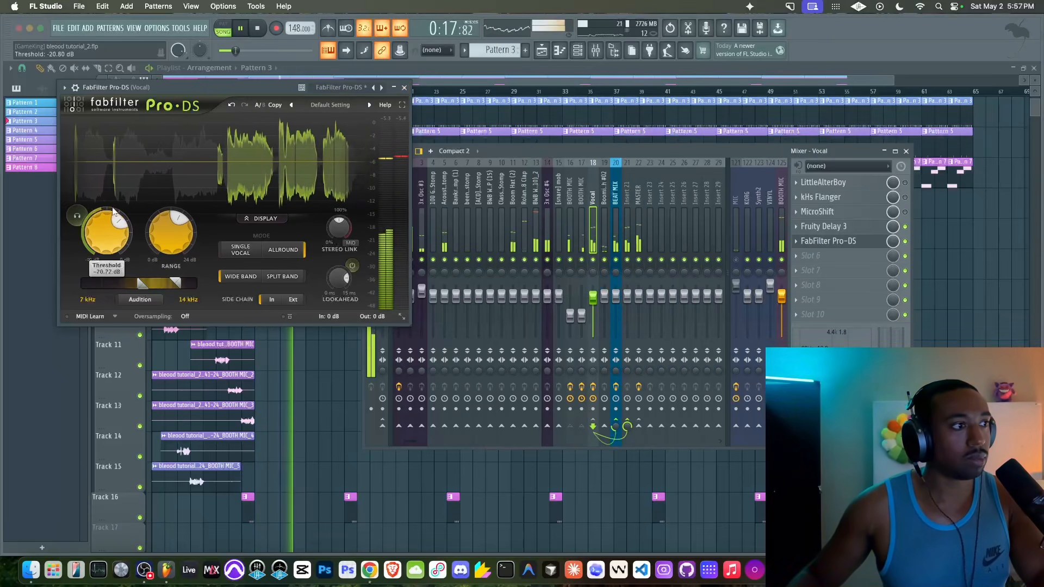
click(404, 88)
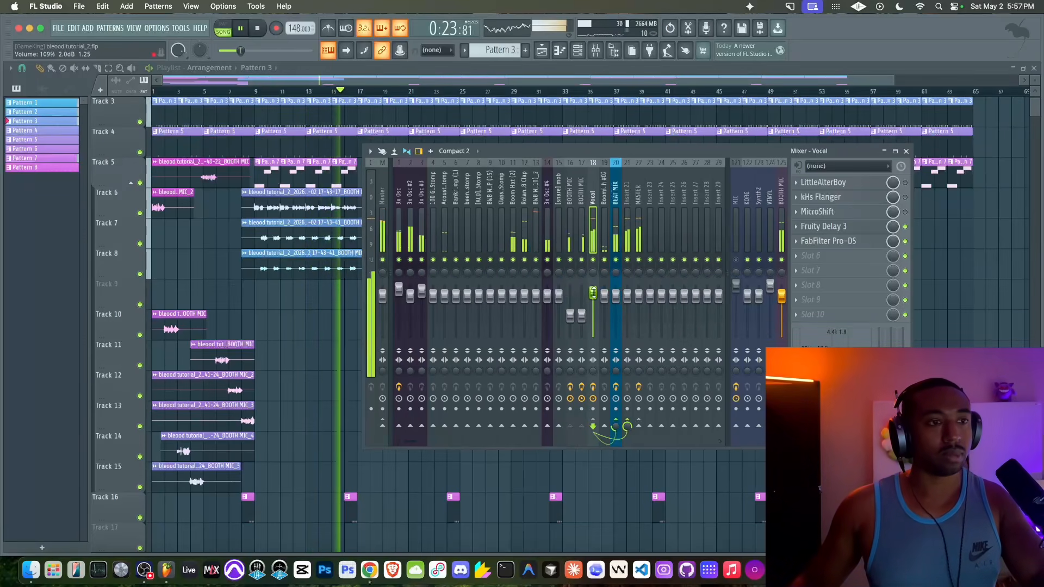
- Set the Vocal track's volume to 109% and raise the volumes of both BOOTH MIC tracks together
click(582, 317)
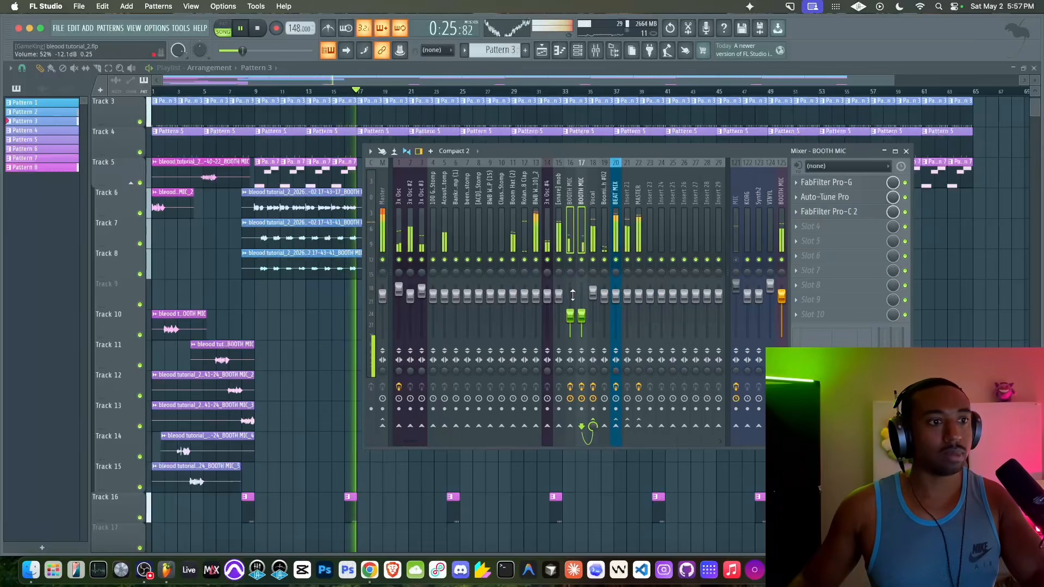
right_click(988, 294)
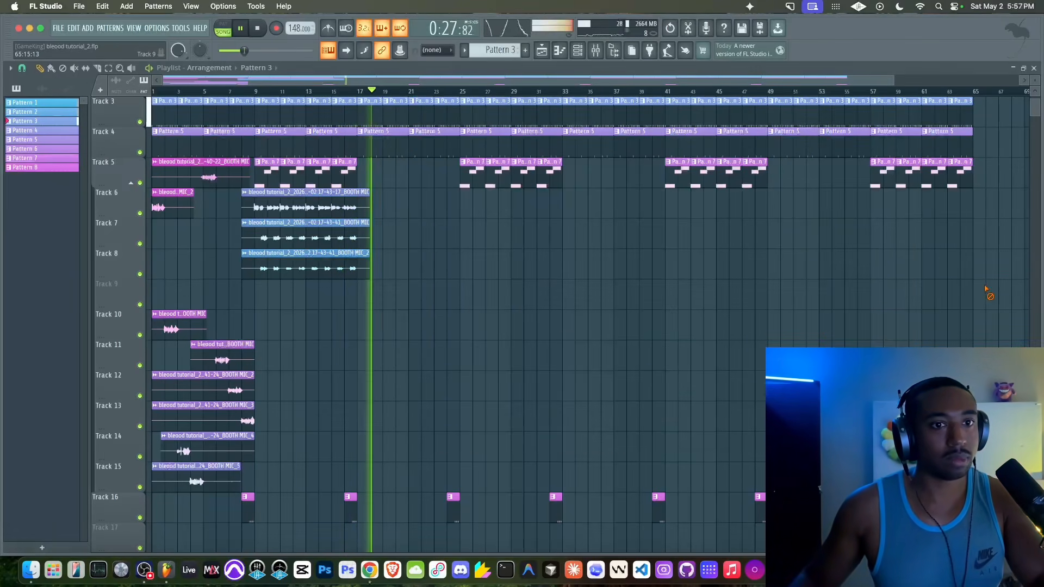
- Look over the whole arrangement, listen to the reference track "munni & drugs" on TIDAL in Chrome, and return to FL Studio
scroll(424, 279, up, 2)
scroll(424, 280, down, 3)
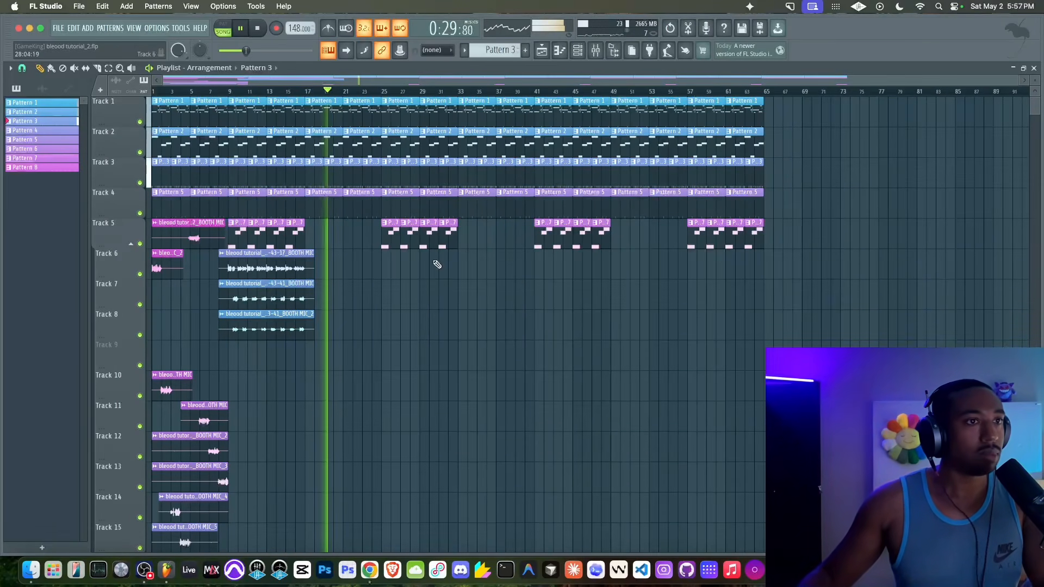
drag(1035, 81, 1035, 73)
key(space)
key(space)
click(371, 569)
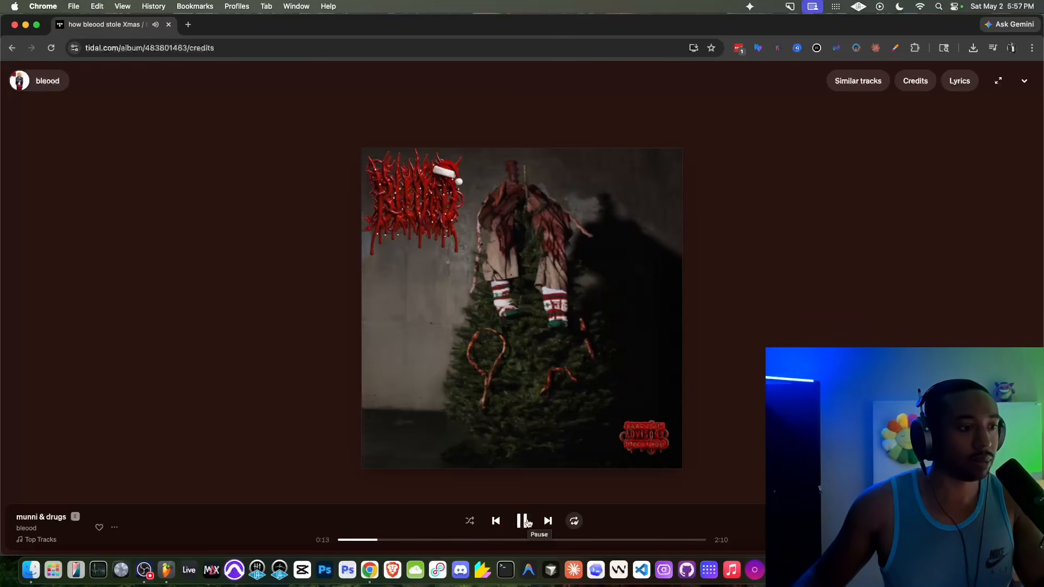
click(166, 570)
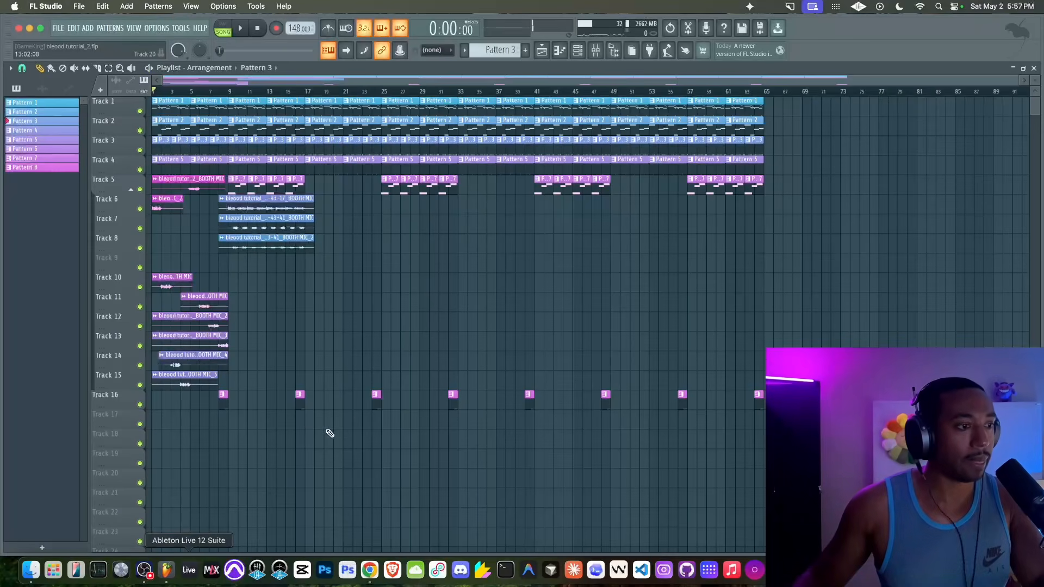
- Open the mixer and replay the song from the start to check the track levels
click(596, 51)
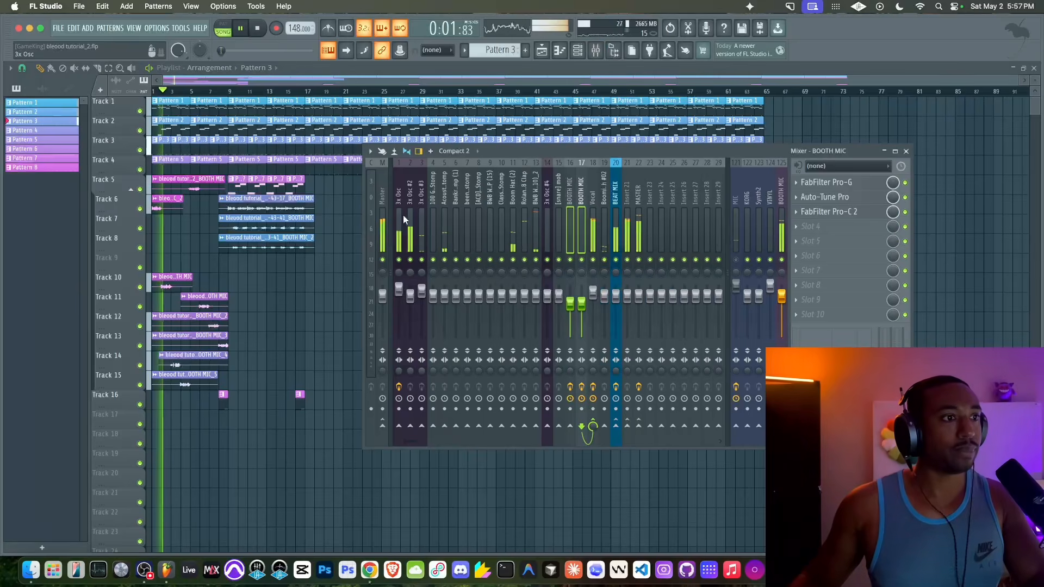
key(space)
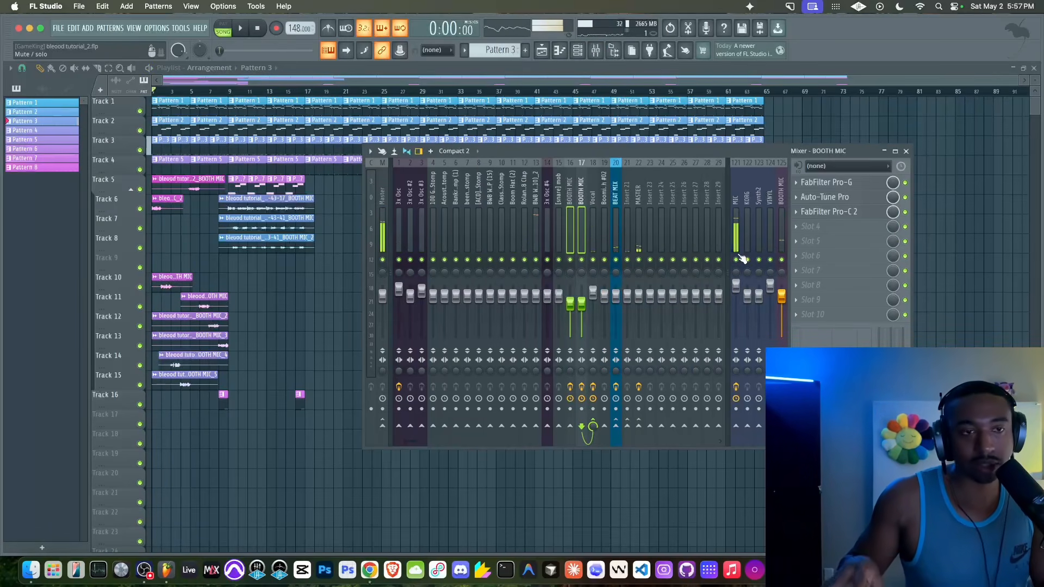
key(space)
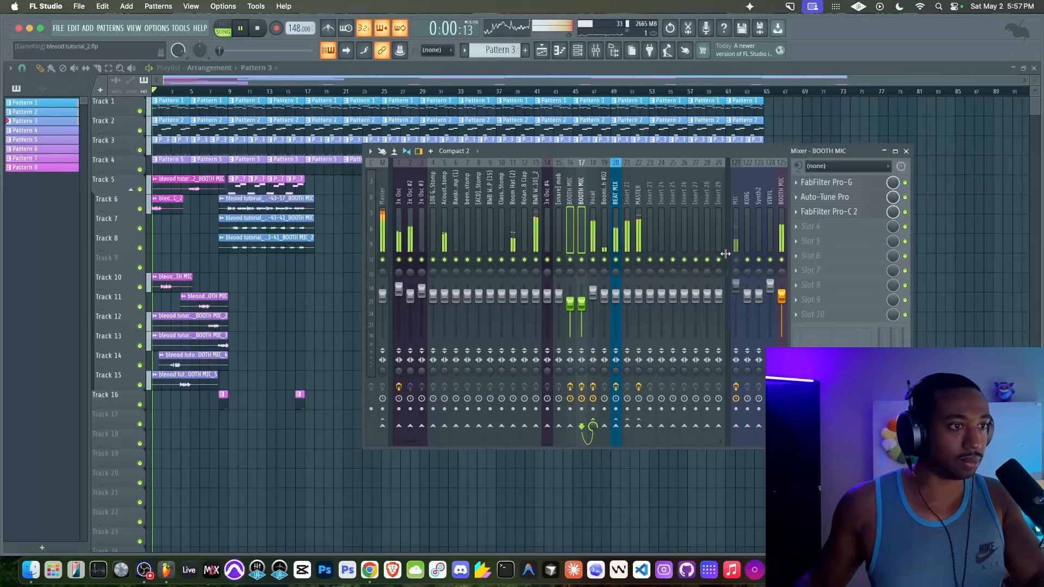
- Add Distructor to the 3x Osc #2 track and lower that track's mixer volume to 64%
click(413, 222)
key(space)
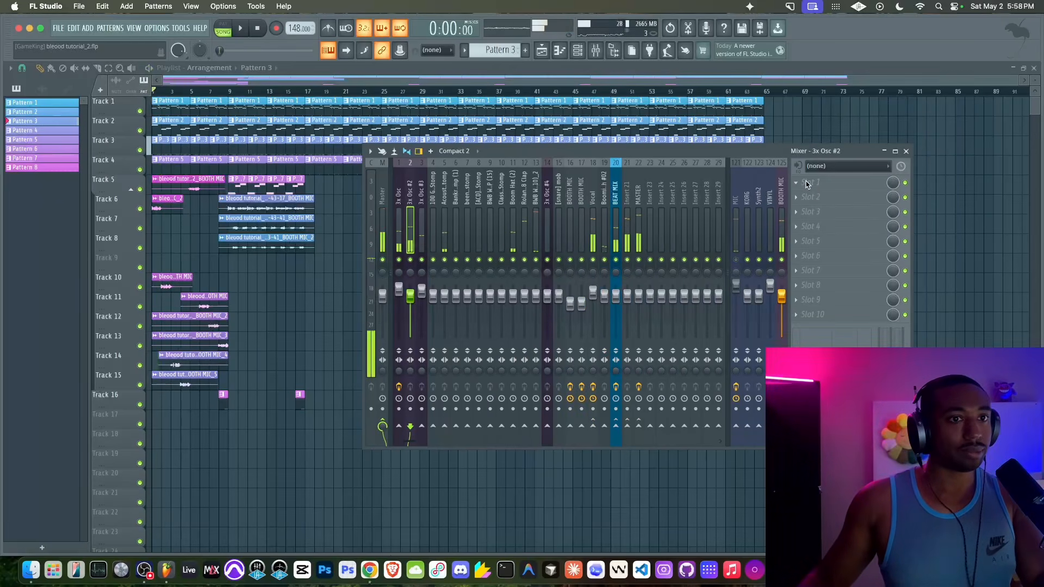
click(799, 183)
click(233, 437)
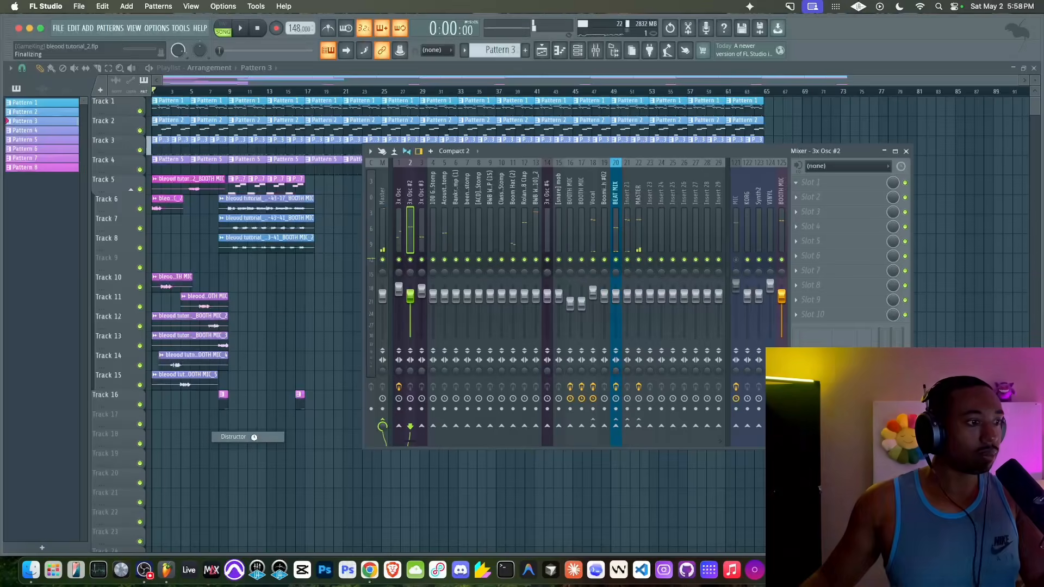
click(590, 178)
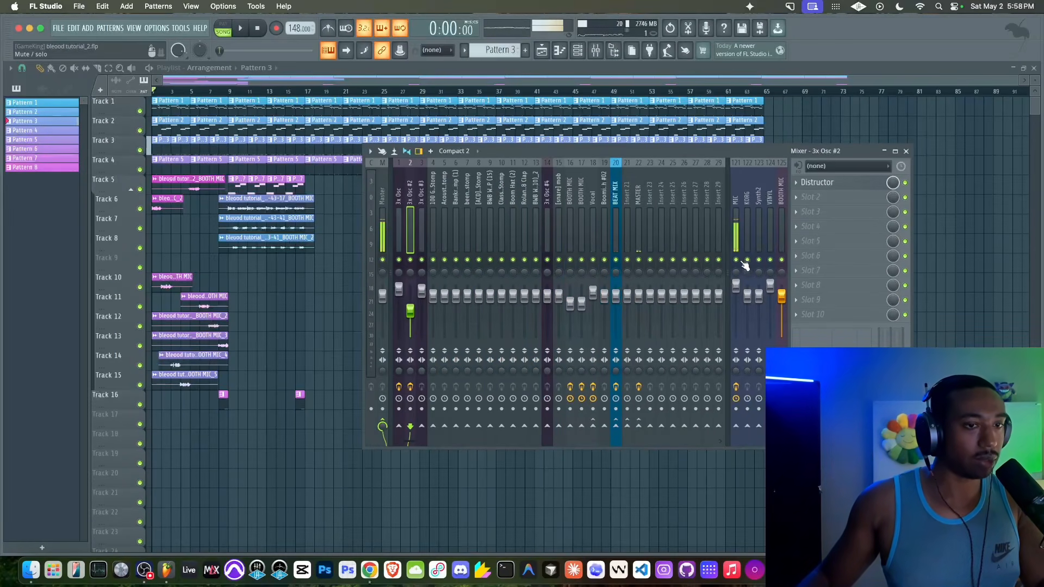
click(411, 311)
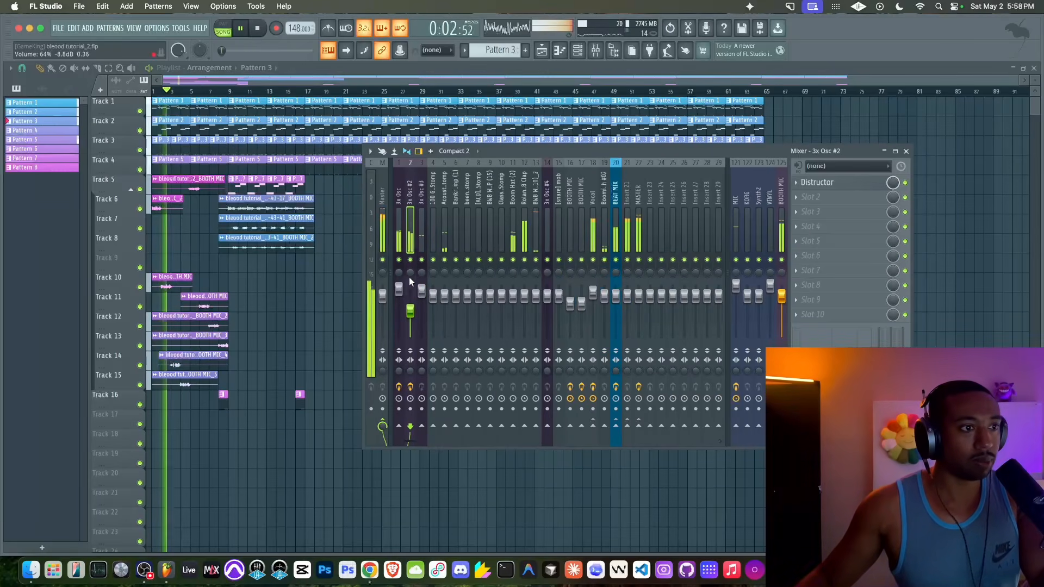
- Solo the 3x Osc #2 track and load the Aggro distortion preset in its Distructor effect
right_click(410, 259)
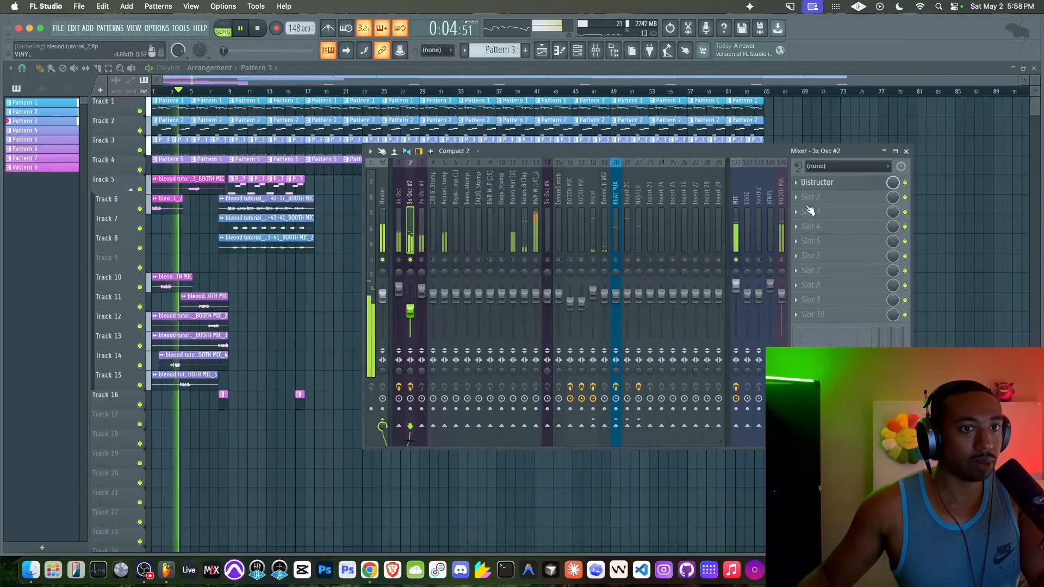
click(817, 182)
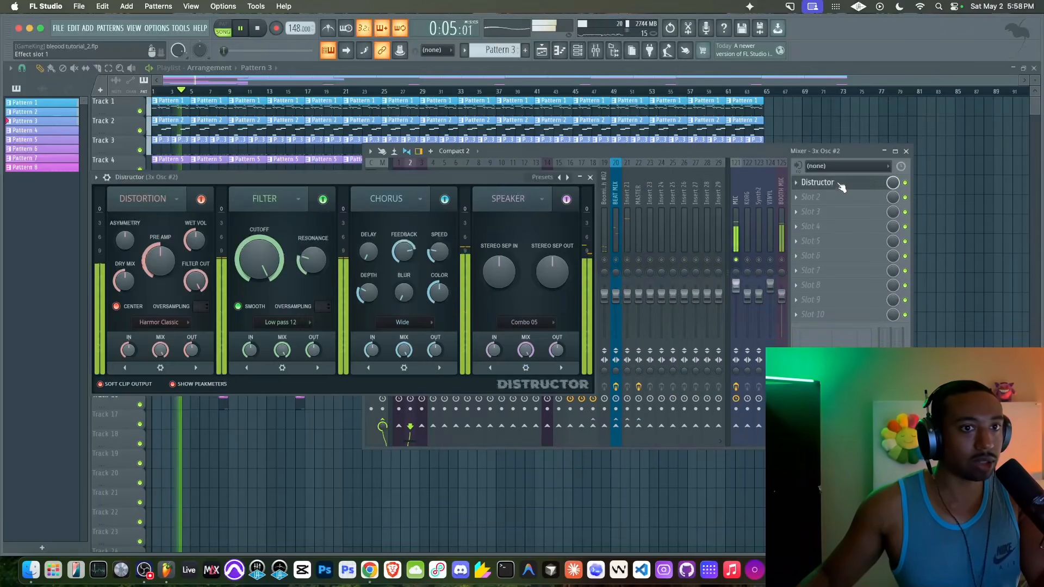
click(541, 178)
mouse_move(565, 184)
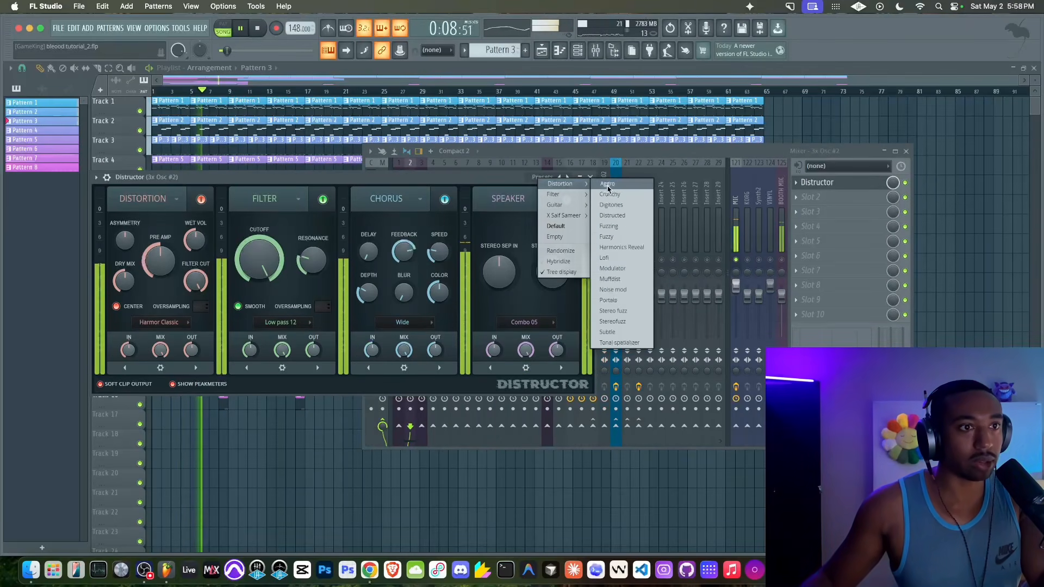
click(608, 185)
click(591, 177)
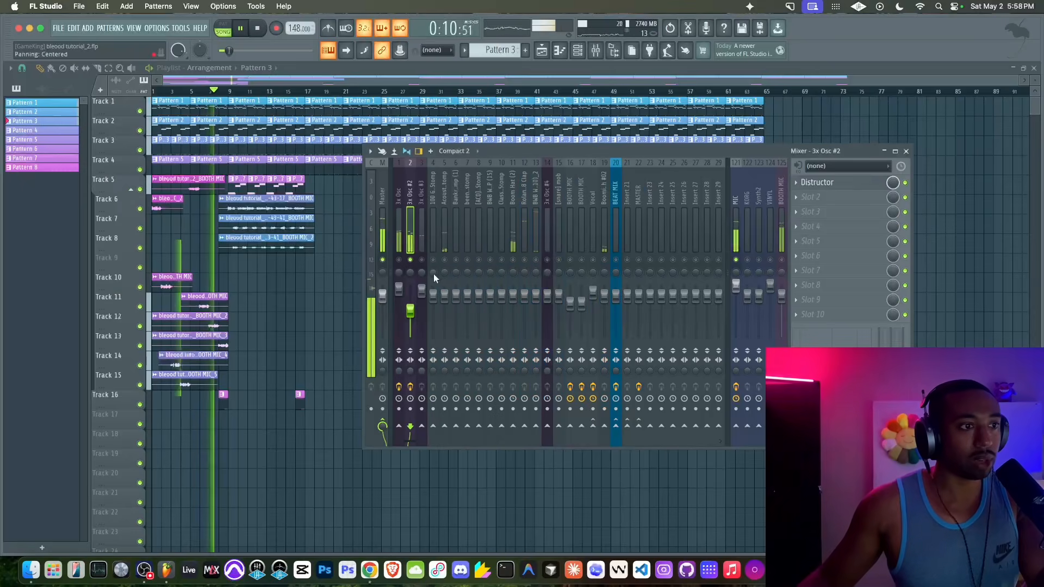
- Audition the Crunchy, Digitones and Distructed presets in the Distructor effect on the 3x Osc #2 track
click(824, 184)
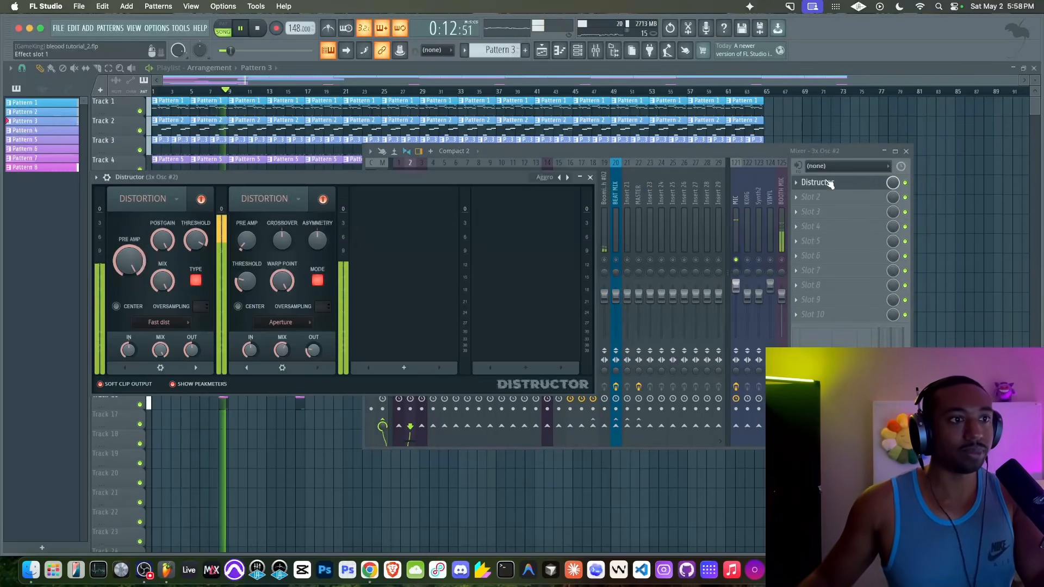
click(568, 178)
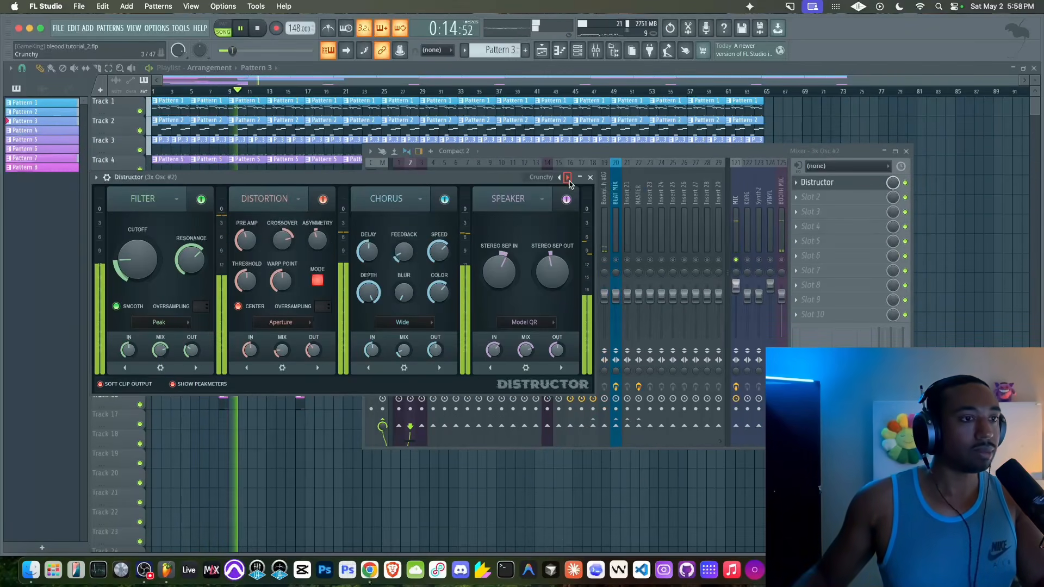
click(569, 180)
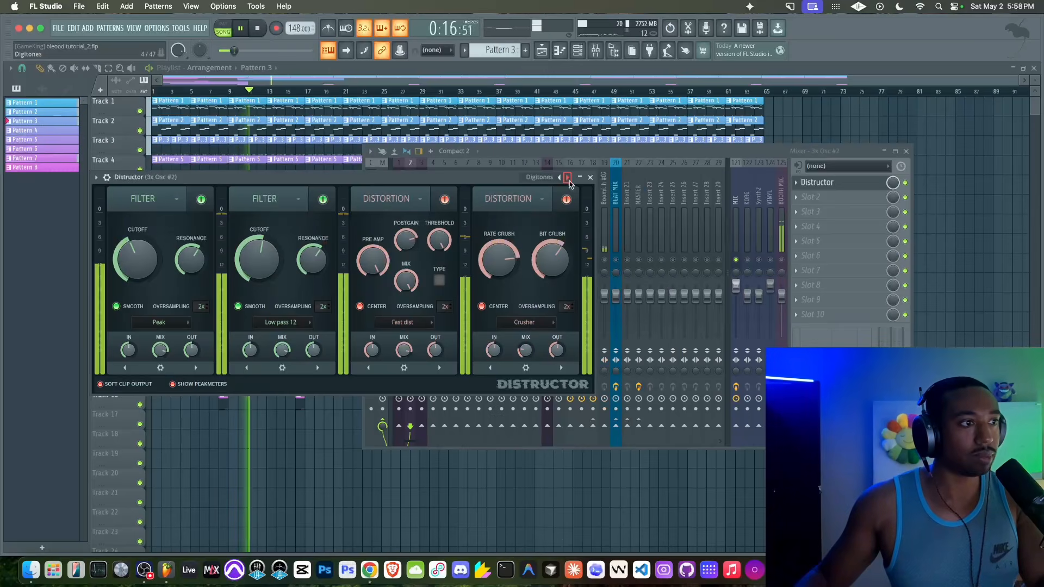
click(569, 180)
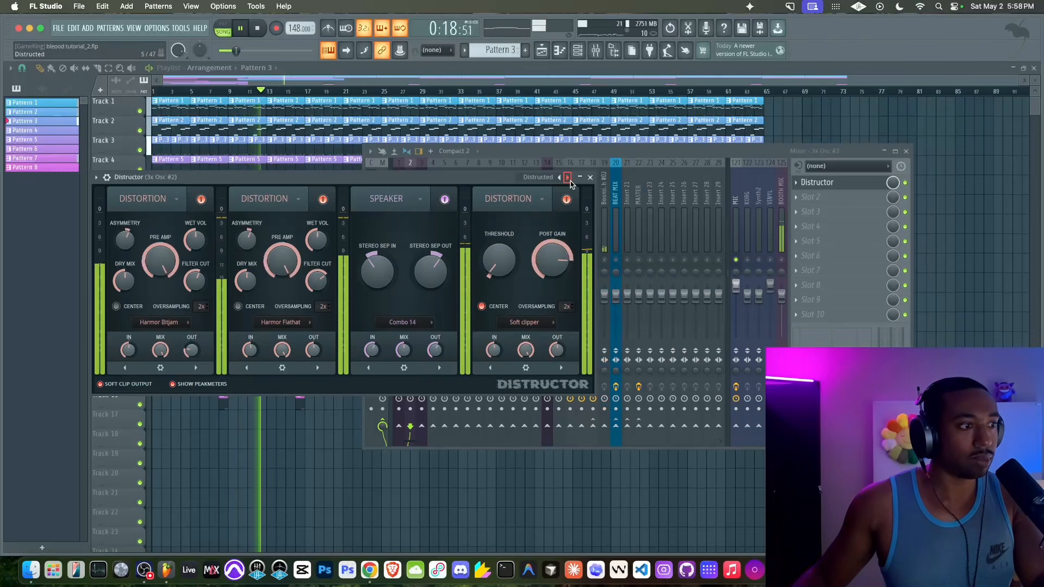
click(590, 177)
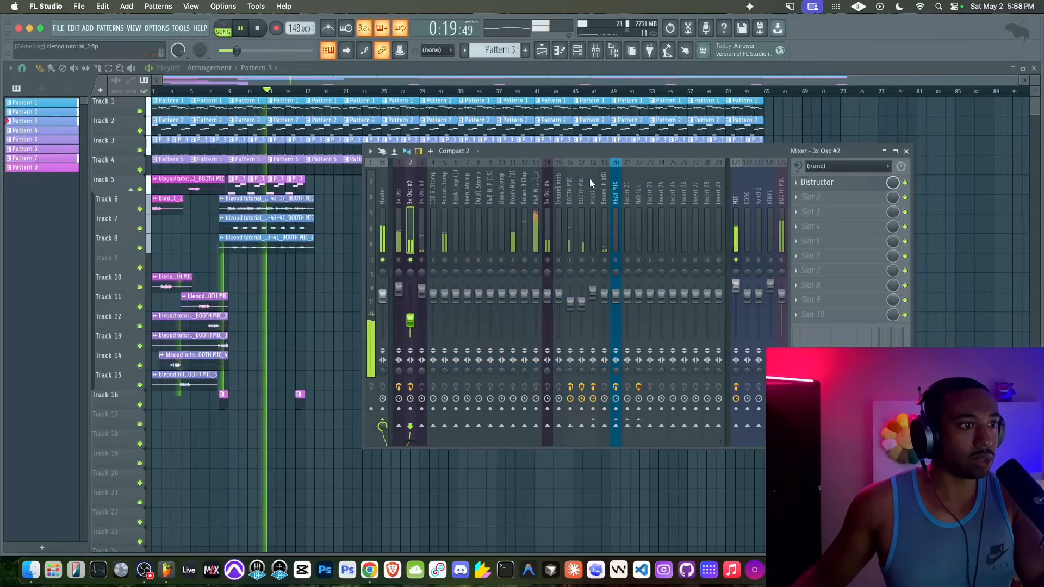
- Bring all mixer tracks back in, load the Fuzzy preset in the 3x Osc #2 Distructor, and switch off both Speaker modules
right_click(410, 260)
mouse_move(410, 320)
mouse_down()
mouse_move(410, 307)
mouse_move(410, 316)
mouse_up()
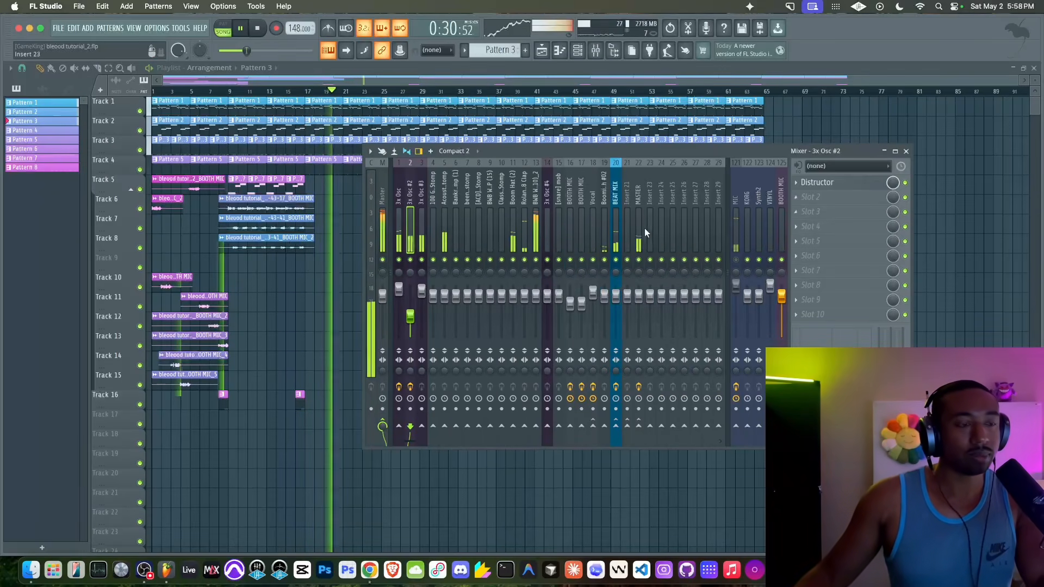
click(824, 183)
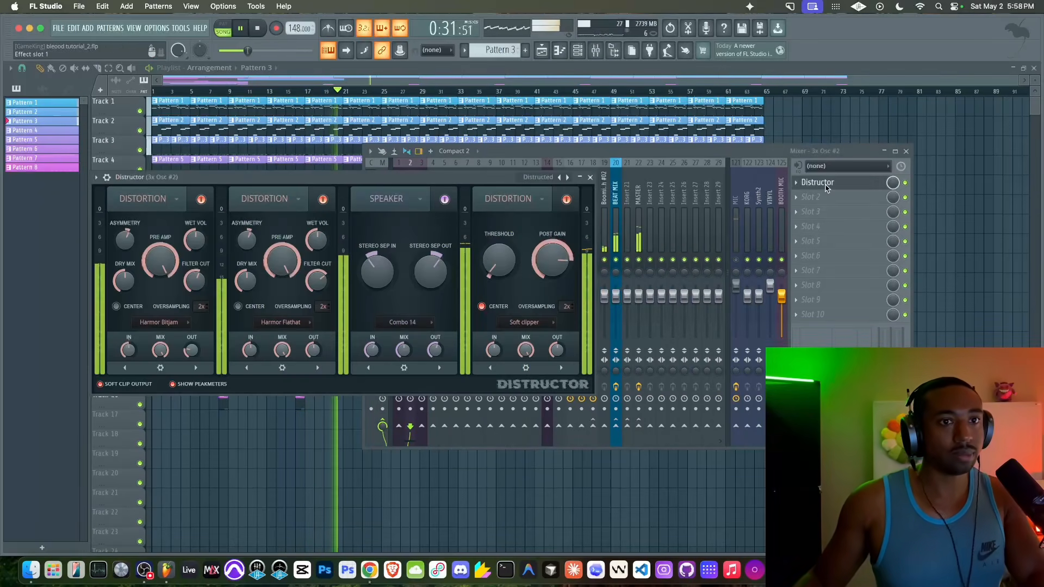
click(568, 178)
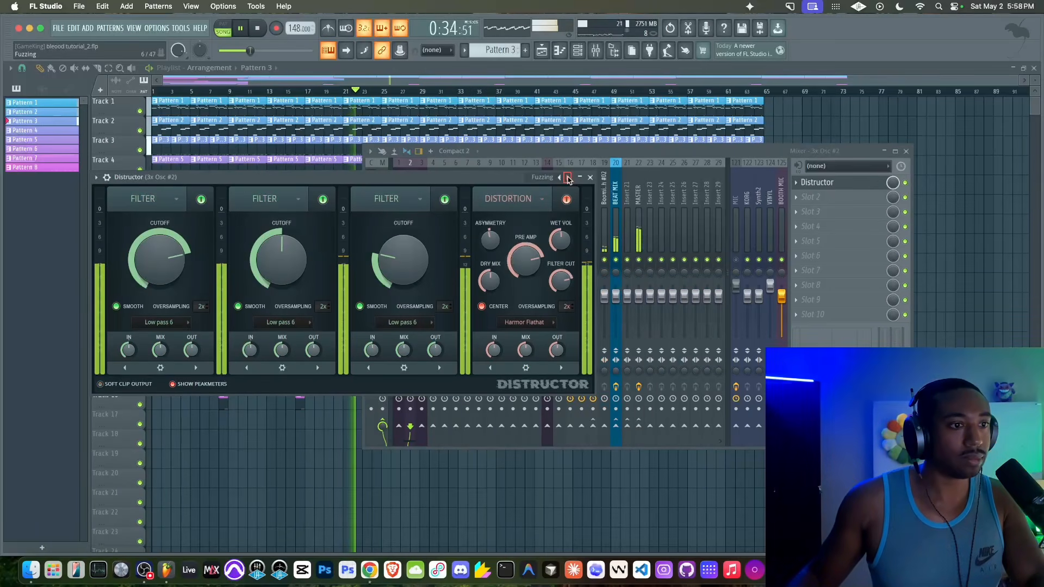
click(568, 178)
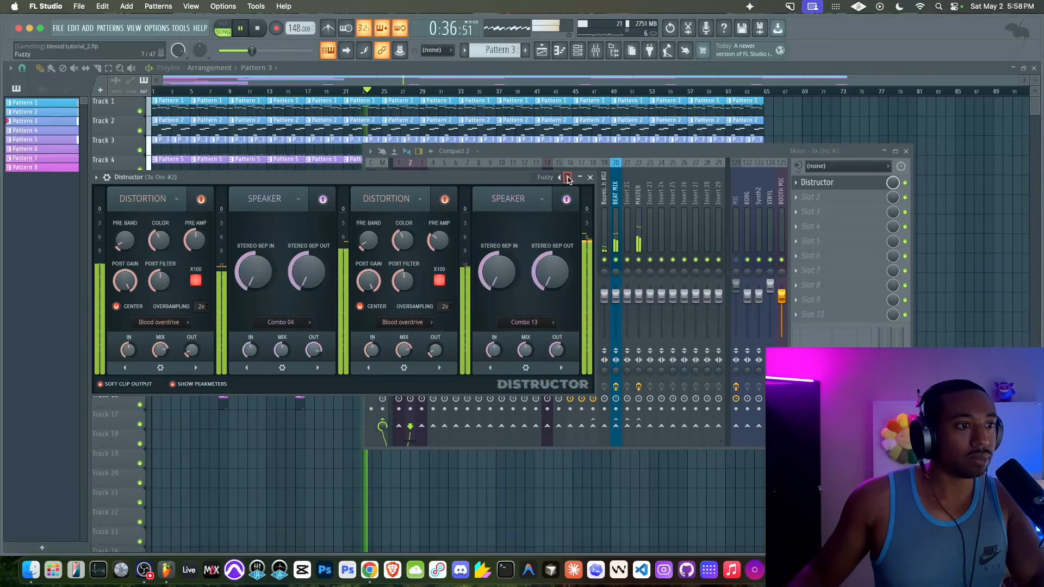
click(568, 199)
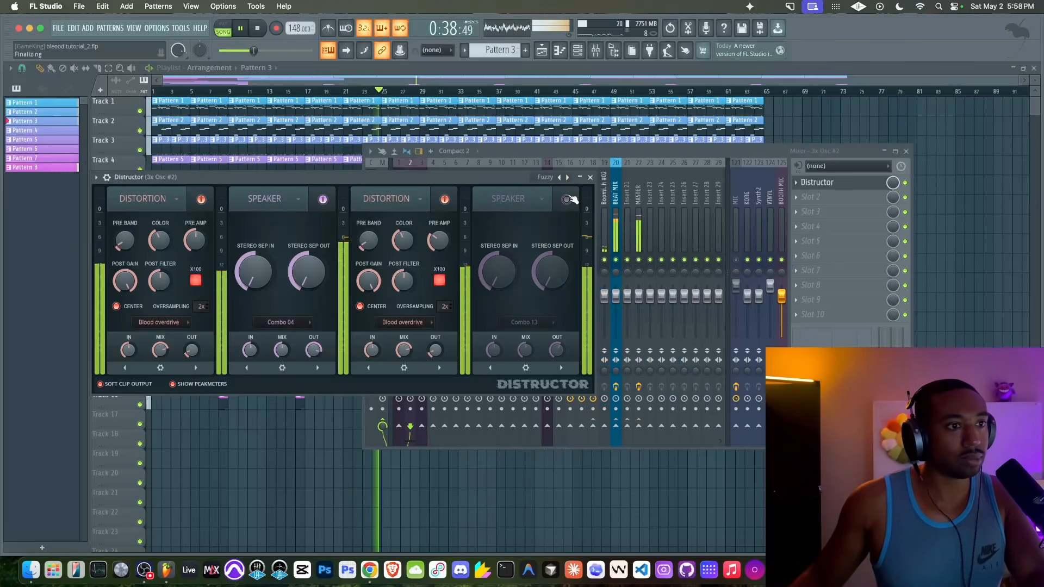
click(325, 200)
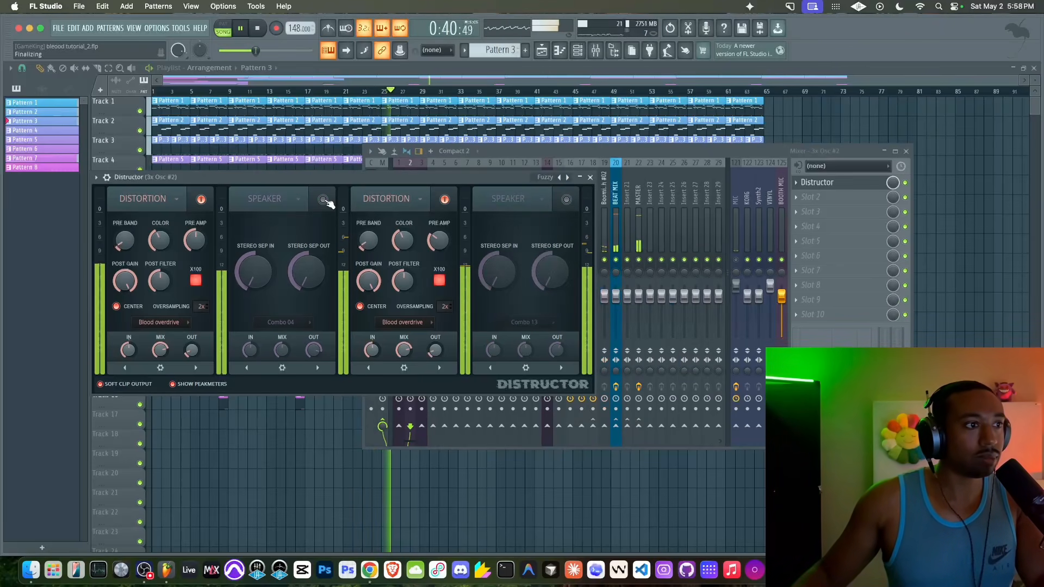
click(589, 177)
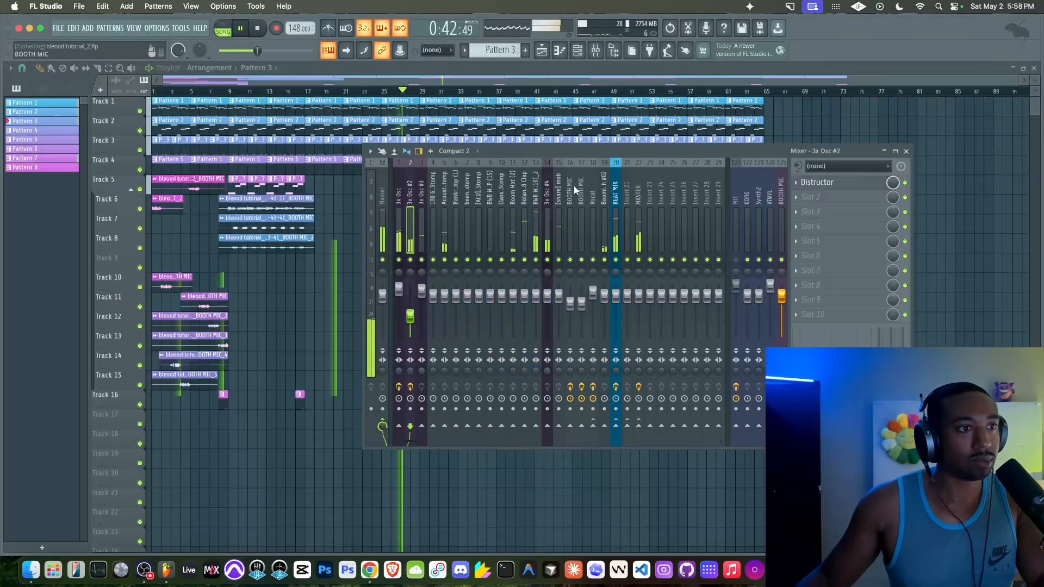
- Raise the 3x Osc #2 track's mixer volume to 70% and replay the song from the start with its Distructor checked
drag(410, 315, 410, 303)
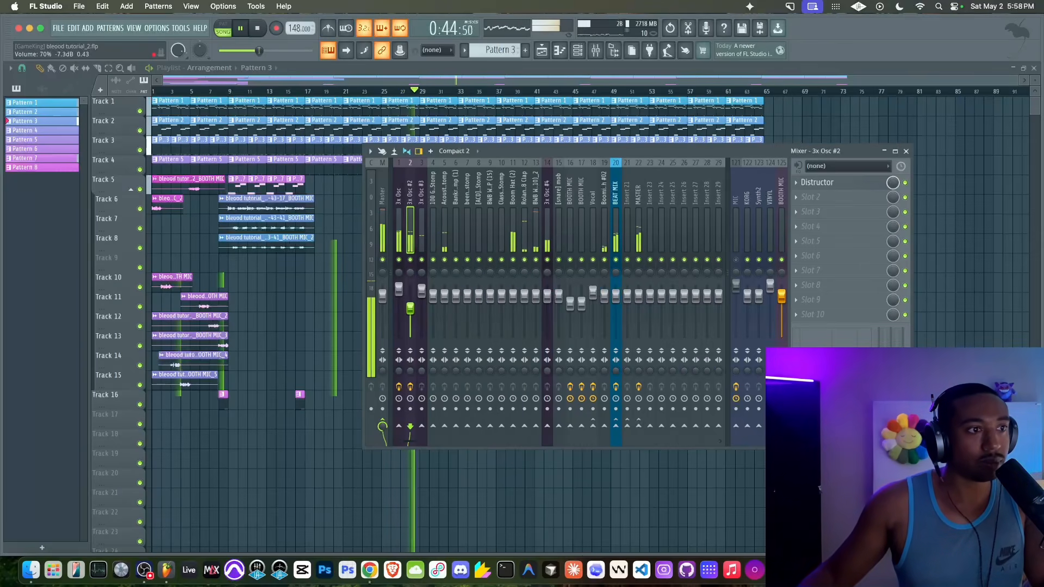
key(space)
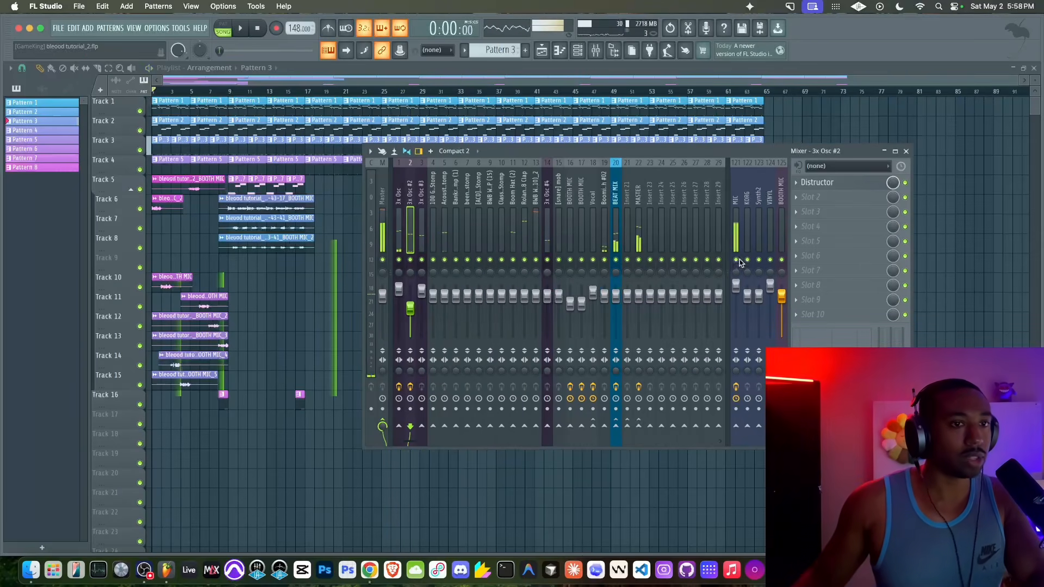
click(845, 185)
key(space)
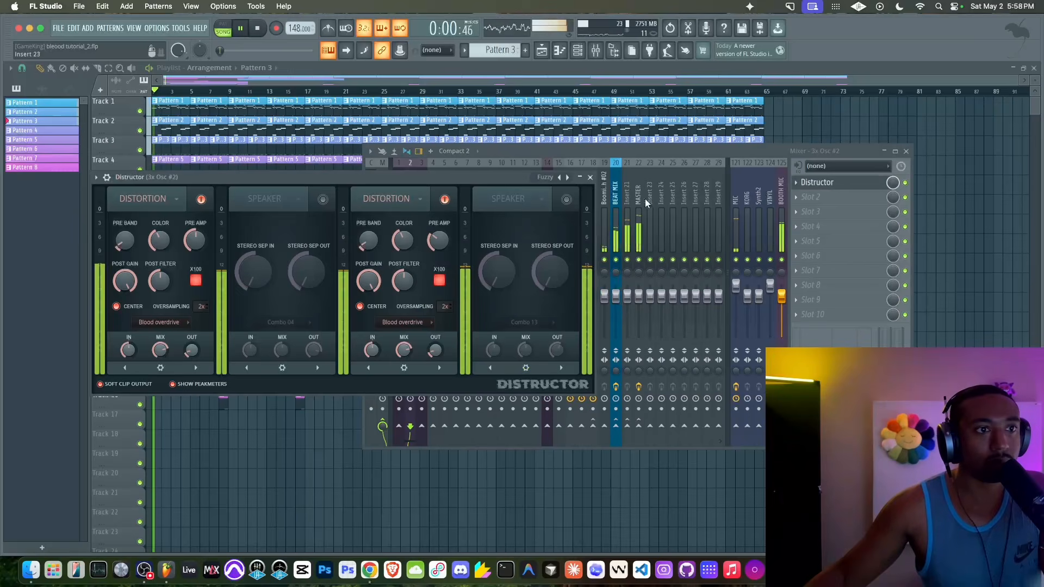
click(591, 178)
key(space)
key(space)
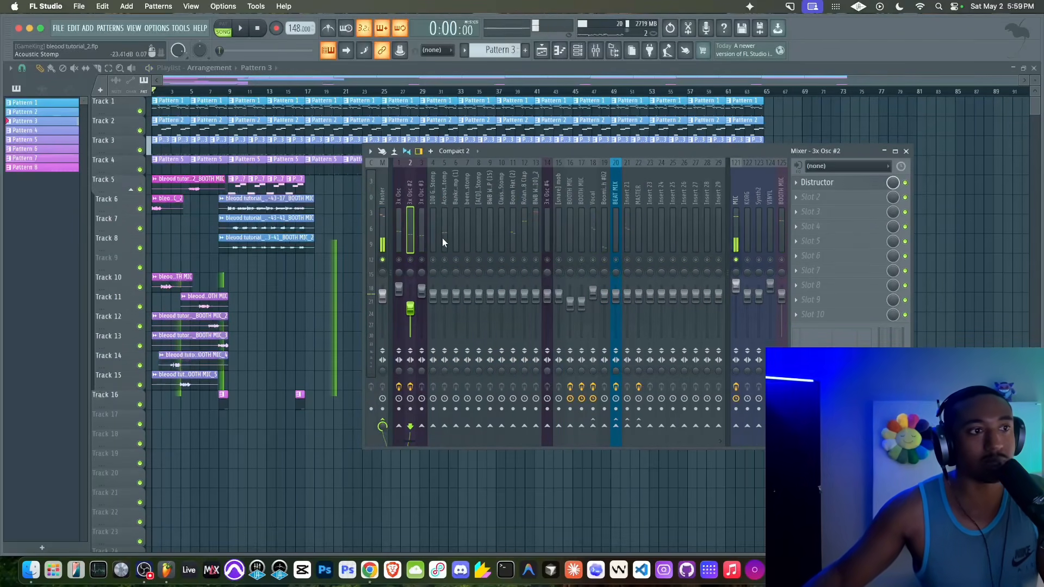
- Replay the song with the MIC solo switched off and lower the Vocal track's mixer volume to 79%
key(space)
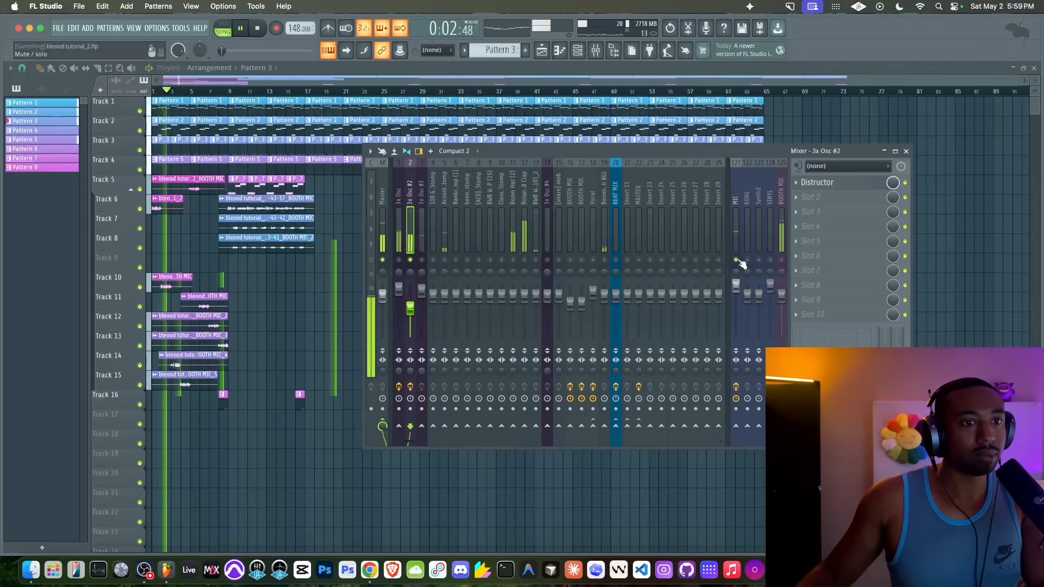
key(space)
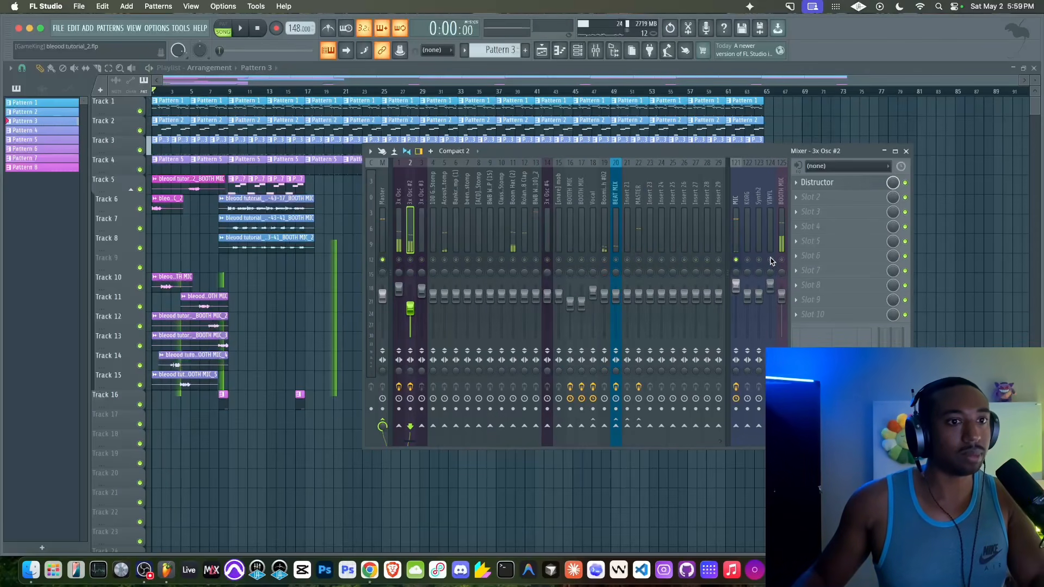
right_click(737, 261)
key(space)
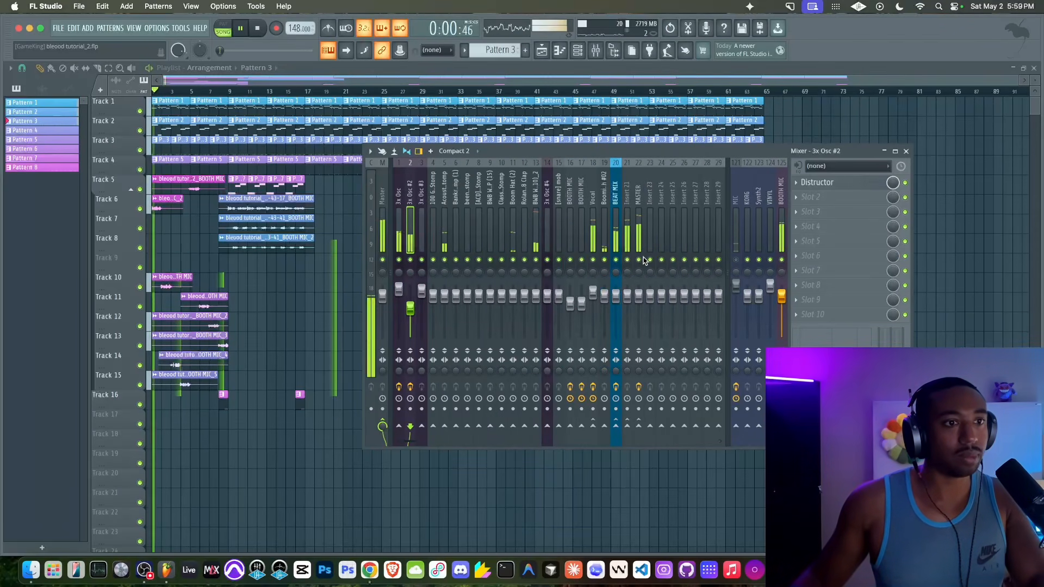
click(616, 234)
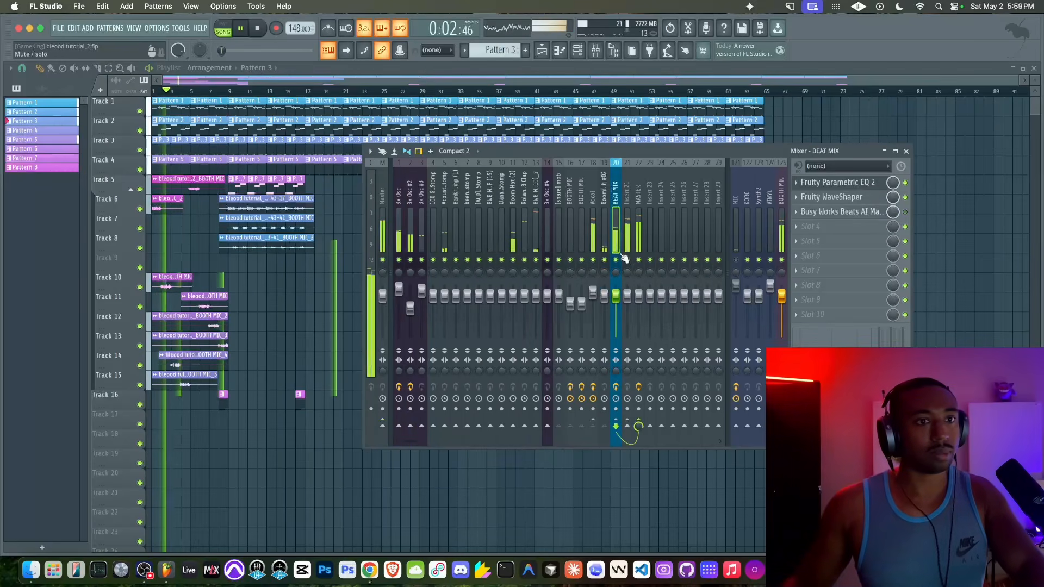
click(593, 302)
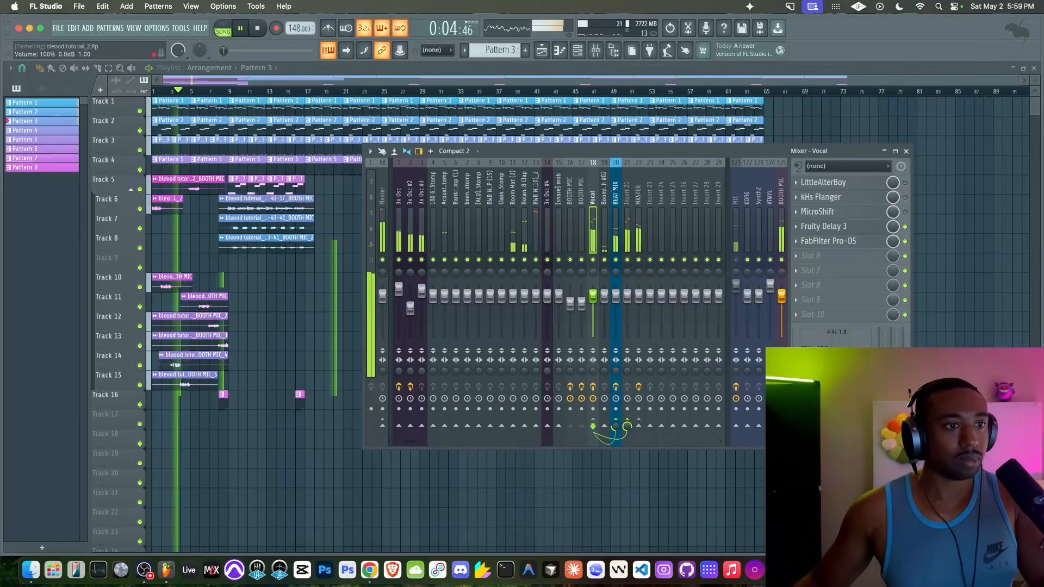
drag(593, 303, 593, 302)
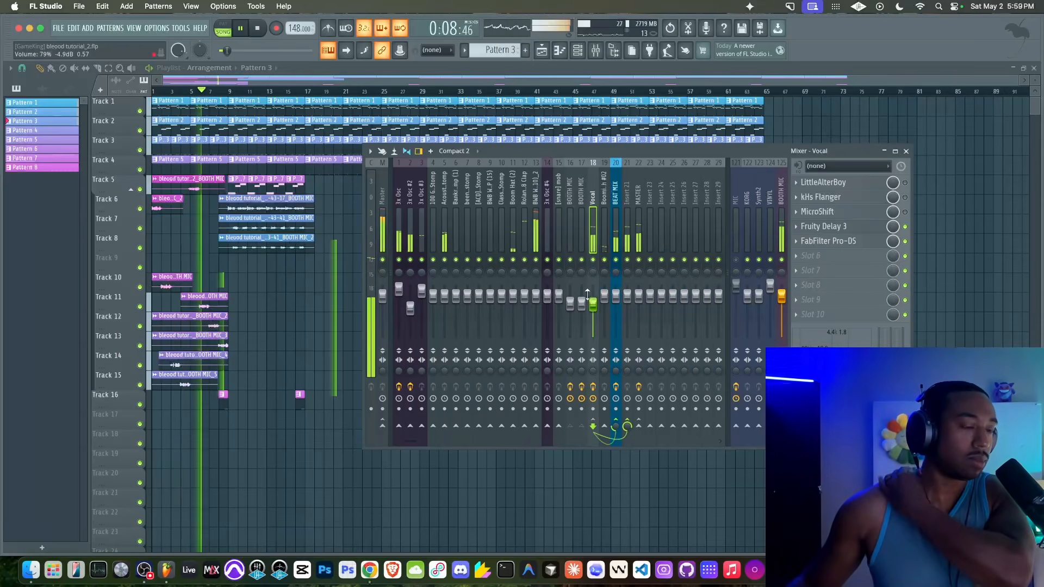
- Enable MicroShift on the Vocal track, move it below Fruity Delay 3, and replay the song from the start
click(905, 212)
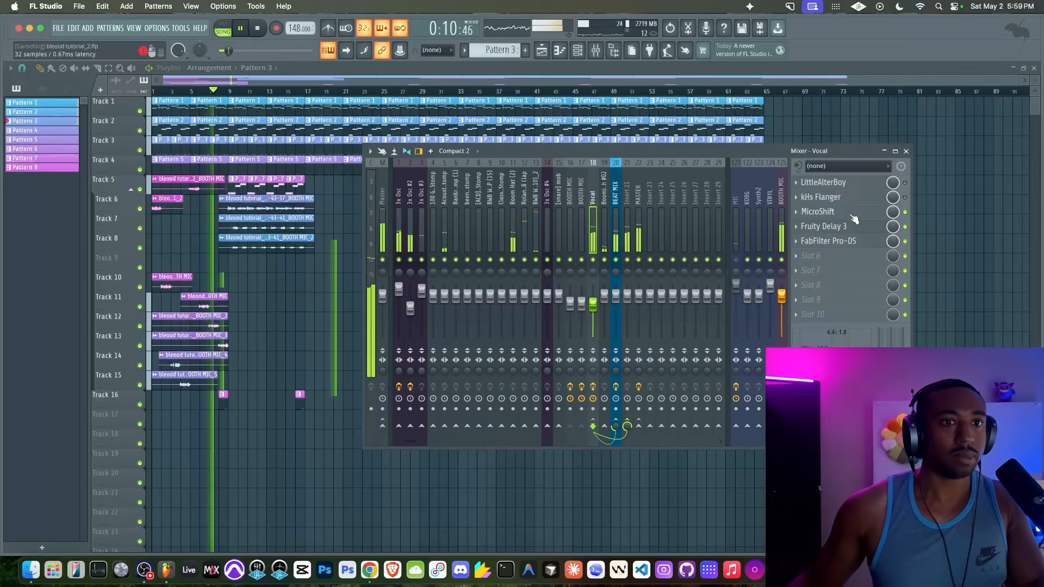
scroll(855, 229, up, 1)
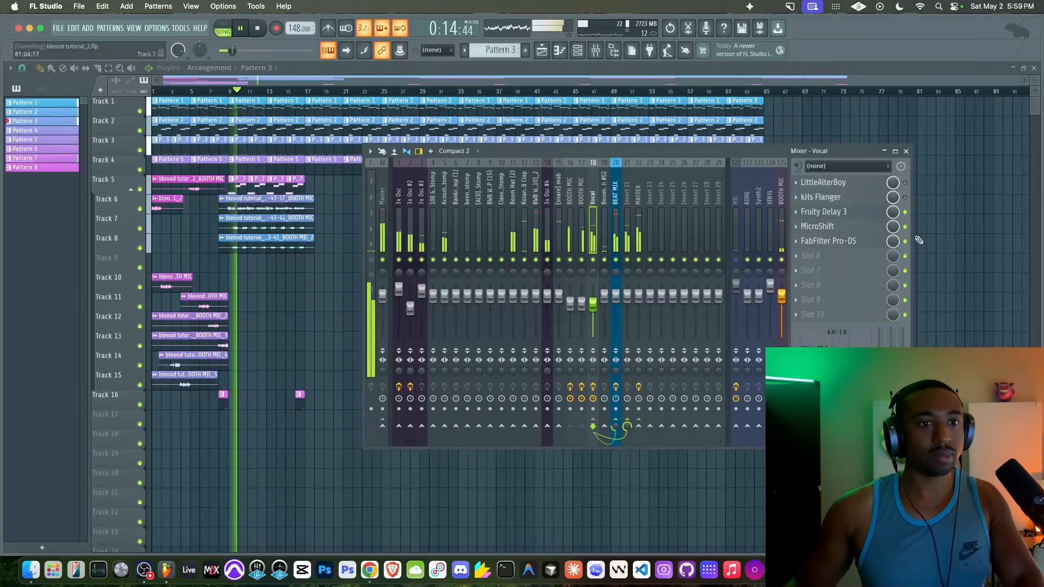
key(F9)
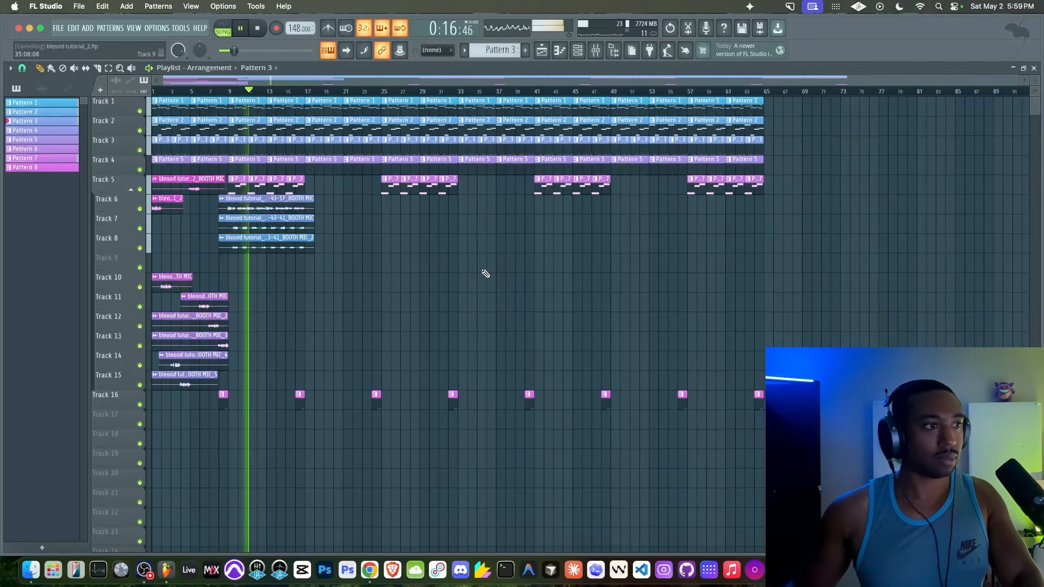
click(598, 53)
key(space)
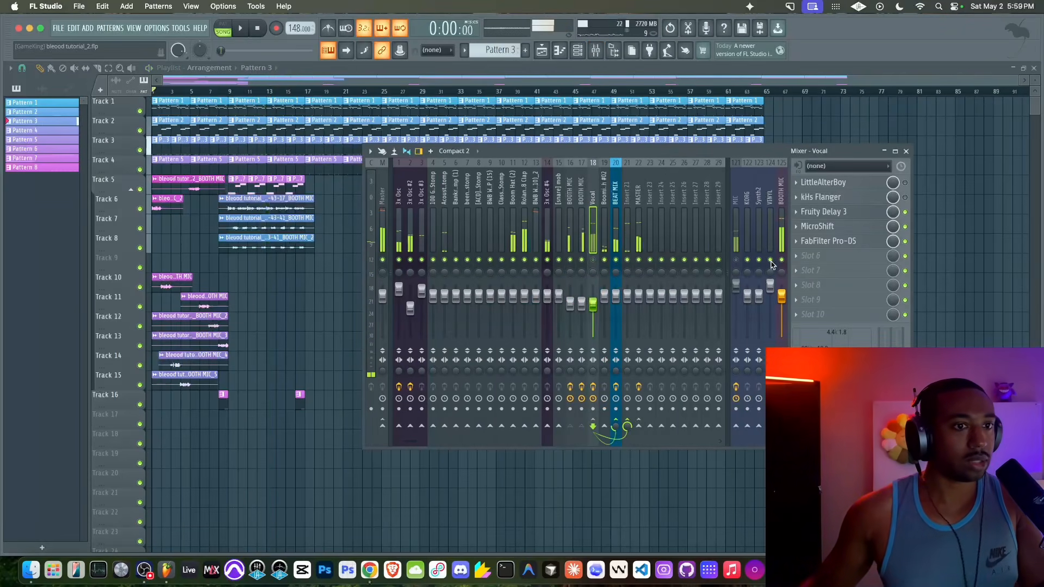
key(space)
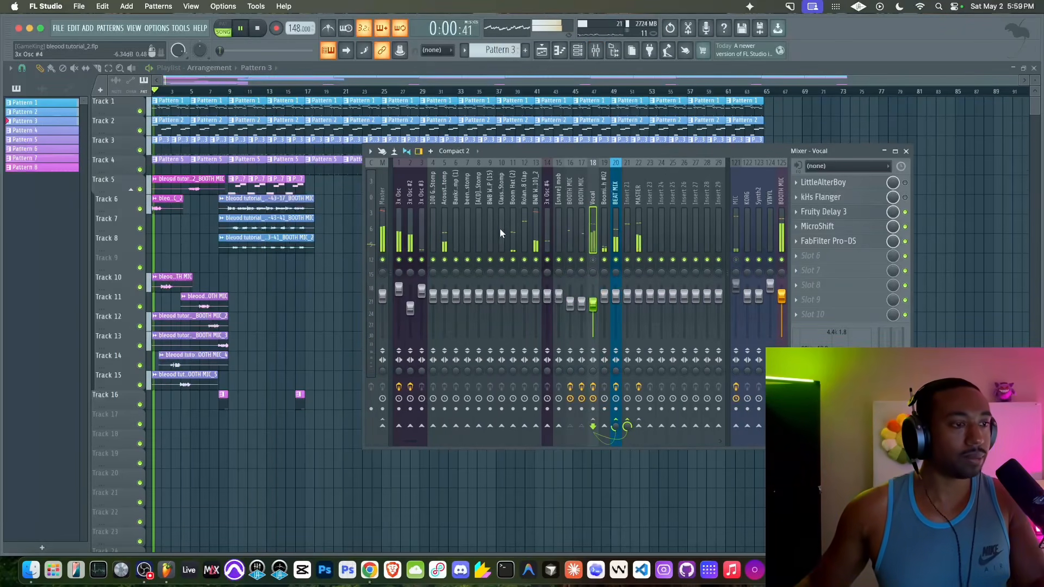
- Check the reference track "munni & drugs" on TIDAL in Chrome, return to FL Studio, and replay the beat while inspecting the channels and mixer
click(411, 255)
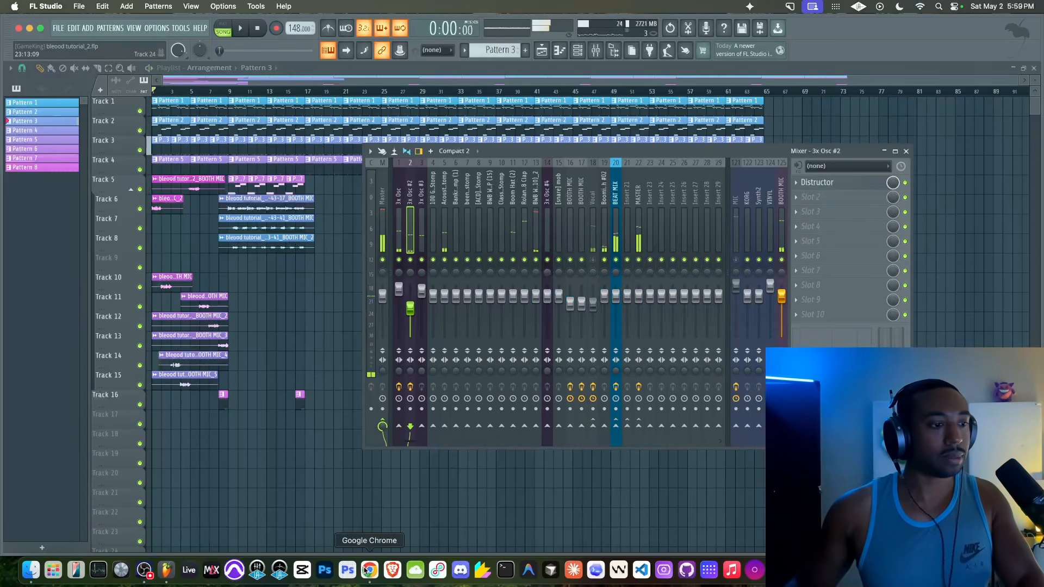
click(370, 570)
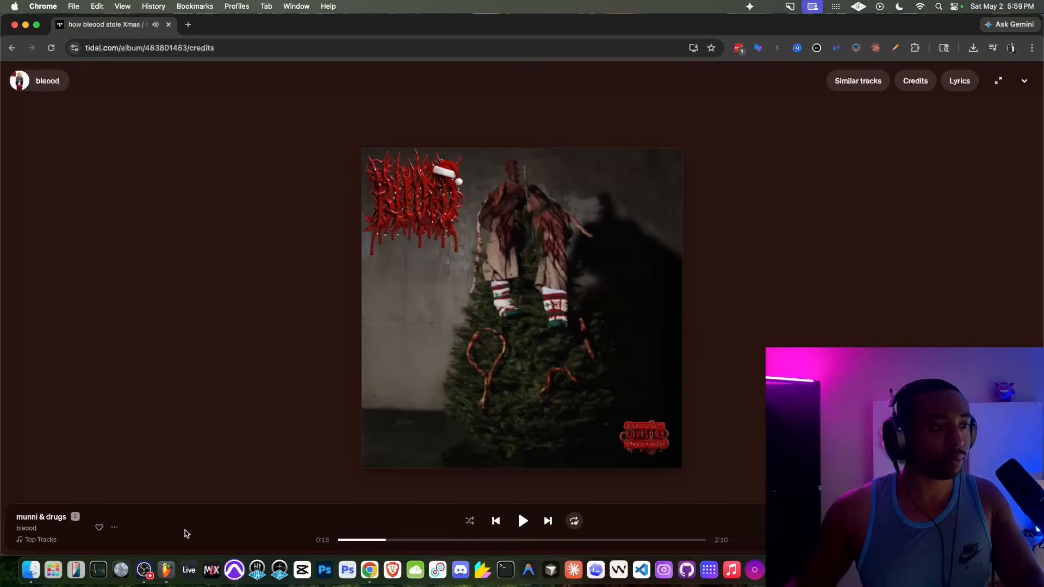
click(164, 570)
key(F9)
key(space)
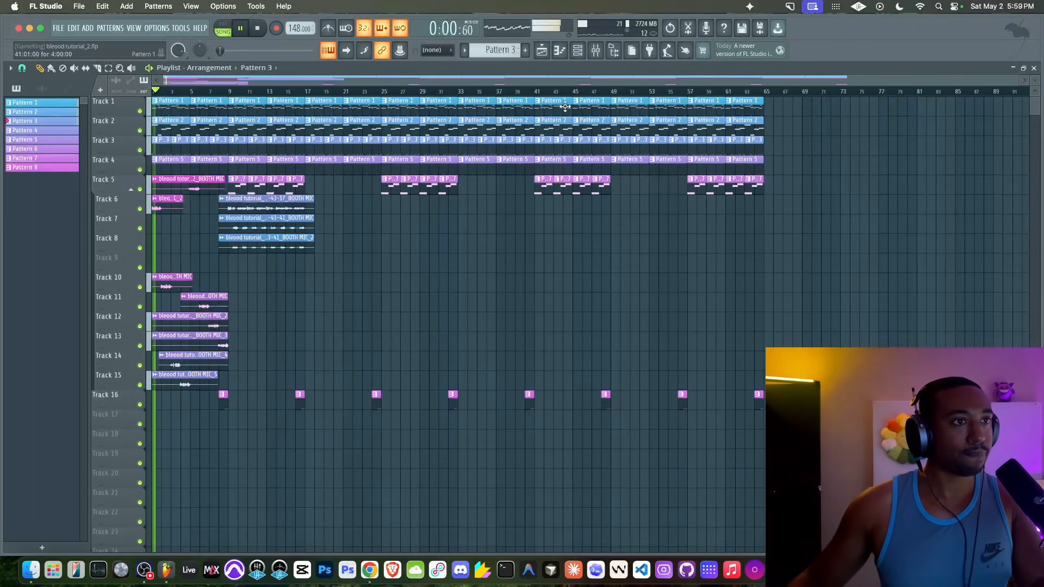
click(580, 51)
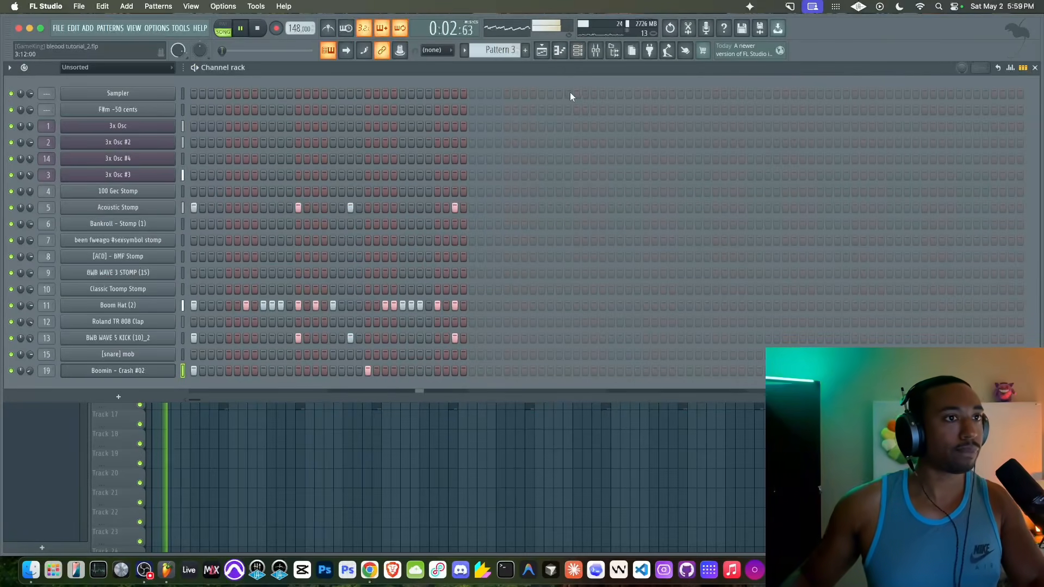
click(598, 52)
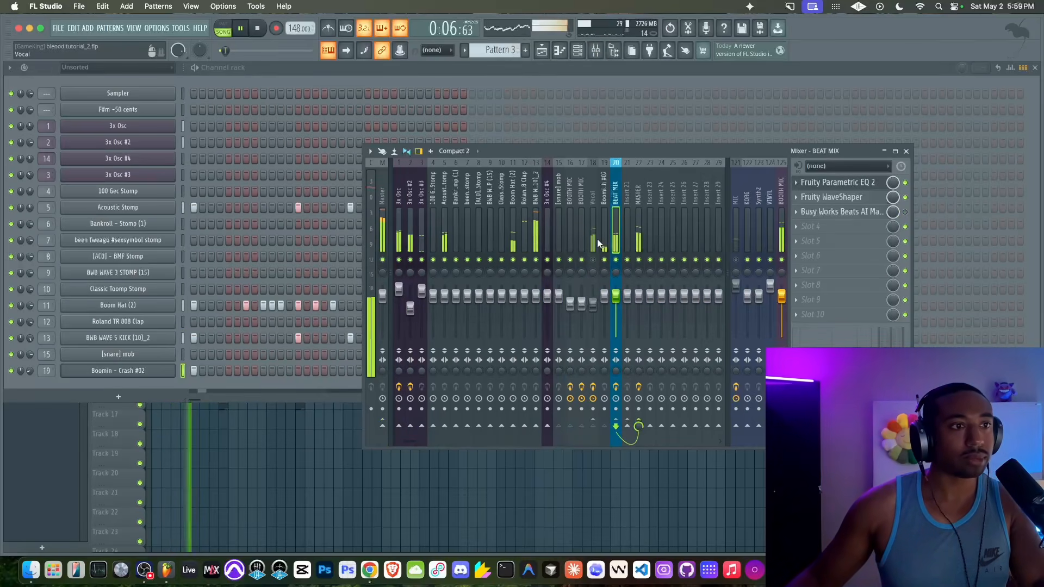
key(space)
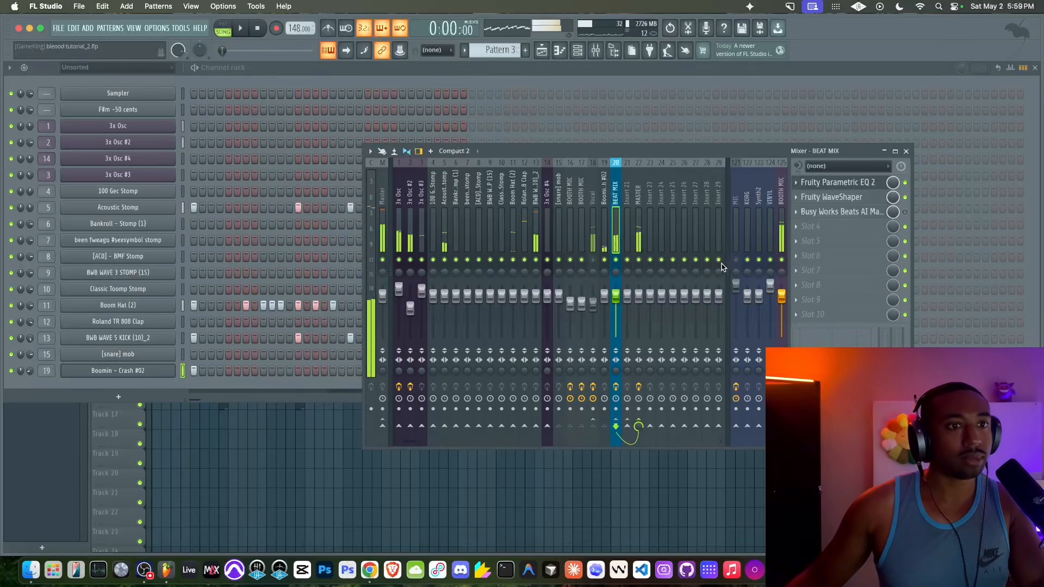
- Route the mixer tracks from 3x Osc through [snare] mob to BEAT MIX, and check the Vocal and BOOTH MIC routing
drag(403, 220, 556, 230)
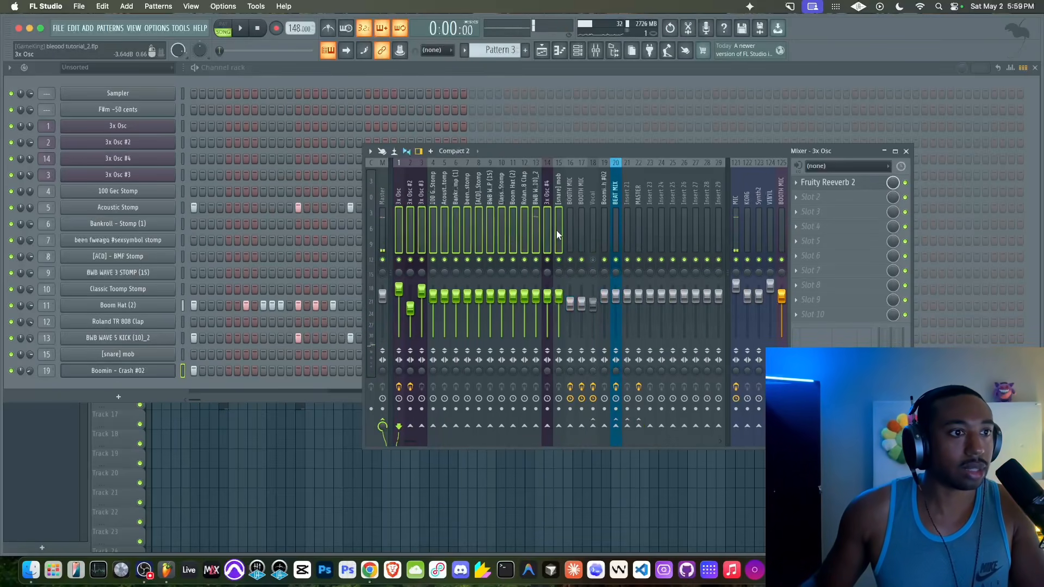
right_click(618, 421)
click(637, 440)
click(583, 216)
click(597, 213)
click(580, 213)
click(568, 213)
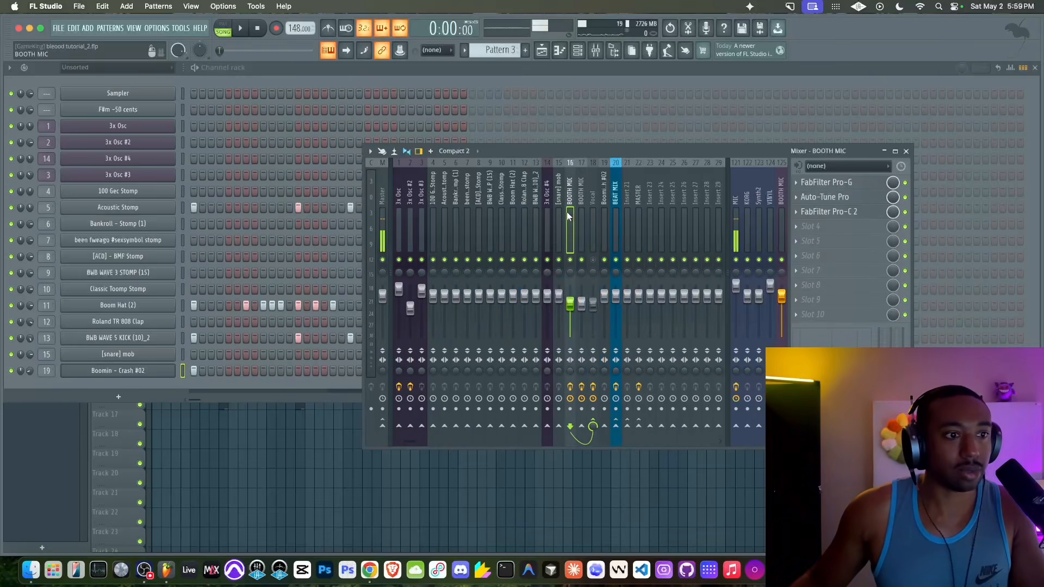
- Move the two BOOTH MIC tracks and the Vocal track after BEAT MIX, and place MASTER directly after Vocal in the mixer
drag(567, 212, 592, 212)
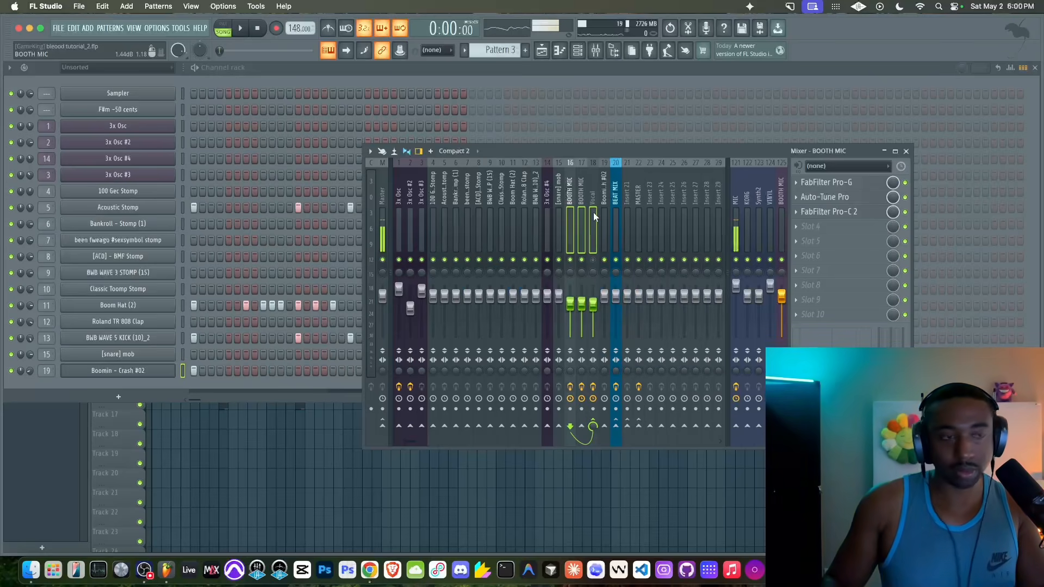
scroll(592, 212, down, 2)
click(571, 210)
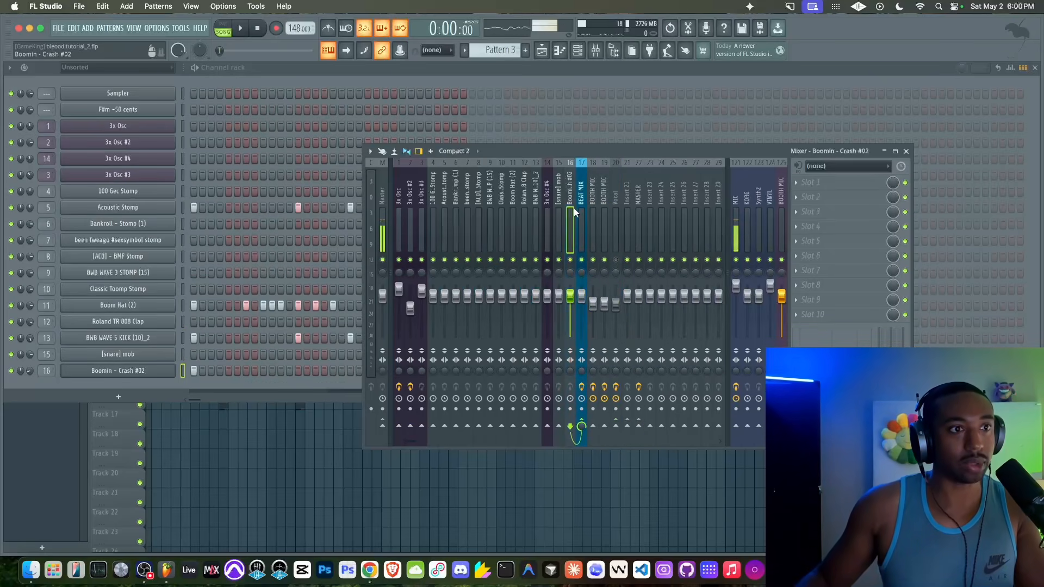
click(640, 216)
key(alt+Left)
- Set the BEAT MIX volume to 73%, lower the 3x Osc track to a similar level as 3x Osc #2, and set 3x Osc #3 to 64%
drag(578, 291, 582, 307)
key(space)
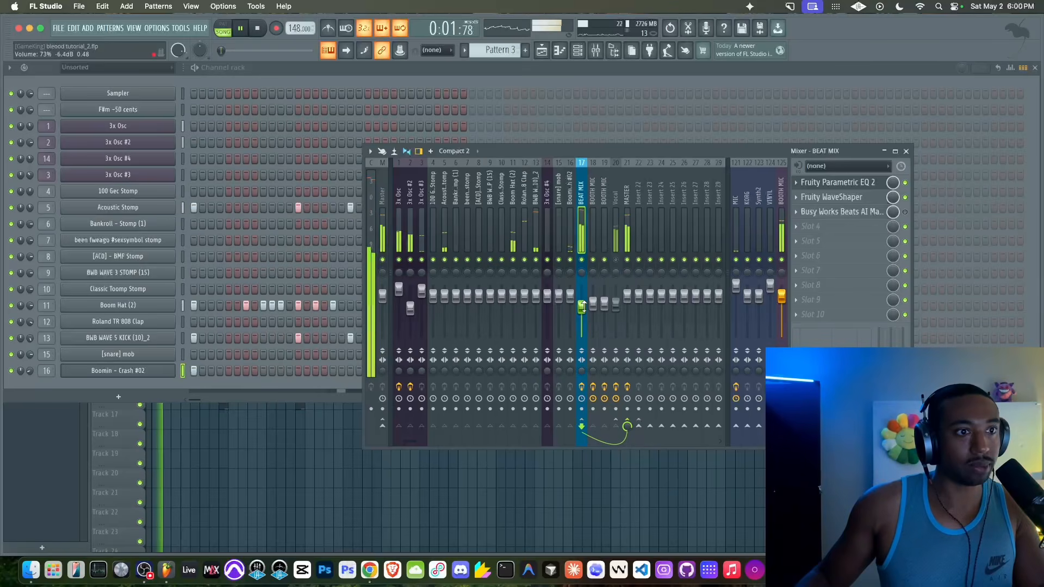
click(401, 215)
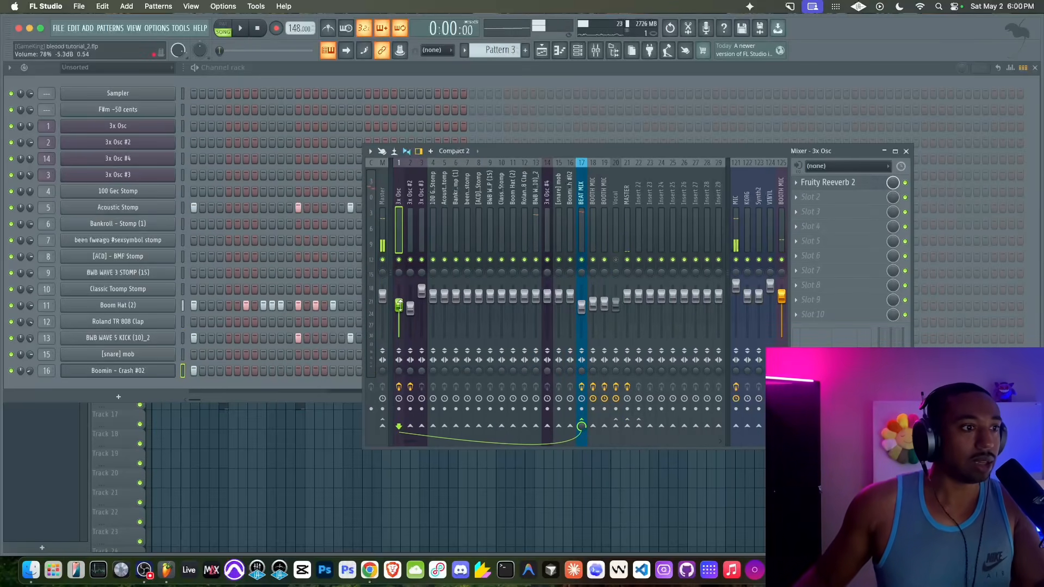
right_click(399, 305)
click(401, 309)
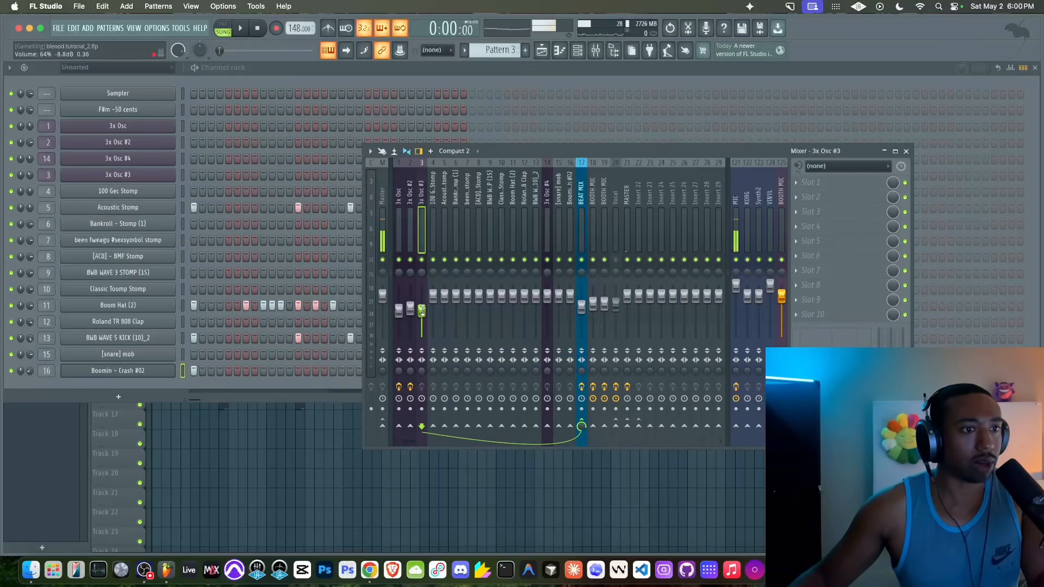
- Replay the song and try the BEAT MIX volume at about 51%, comparing it with the MASTER and 3x Osc tracks
click(576, 251)
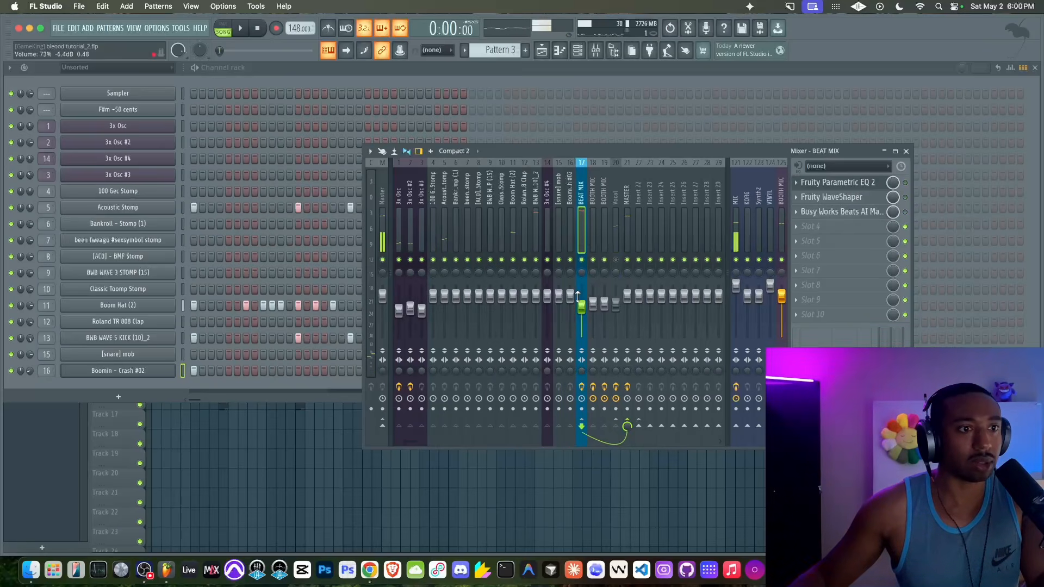
key(space)
drag(581, 310, 581, 317)
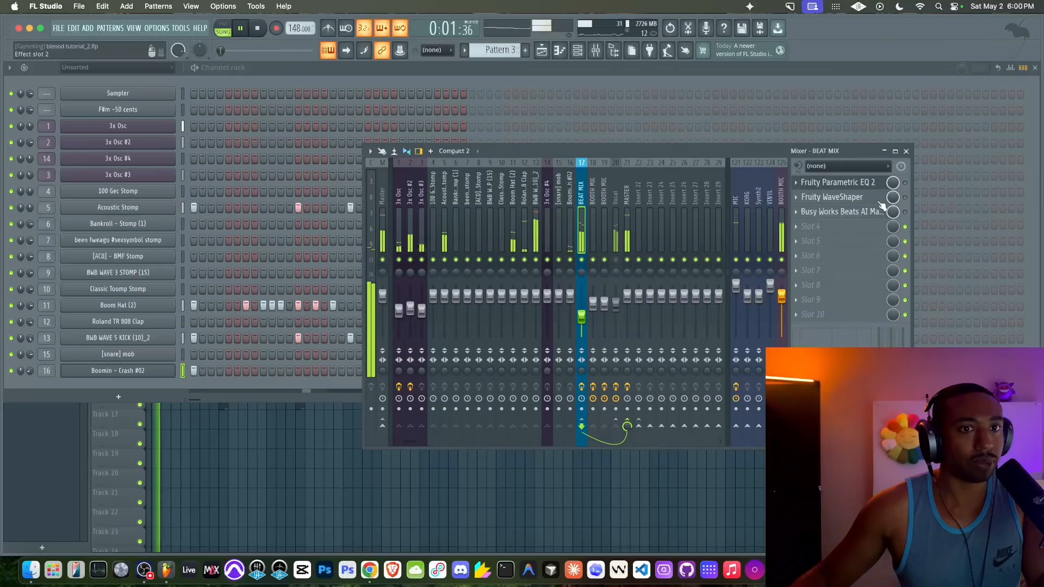
click(626, 245)
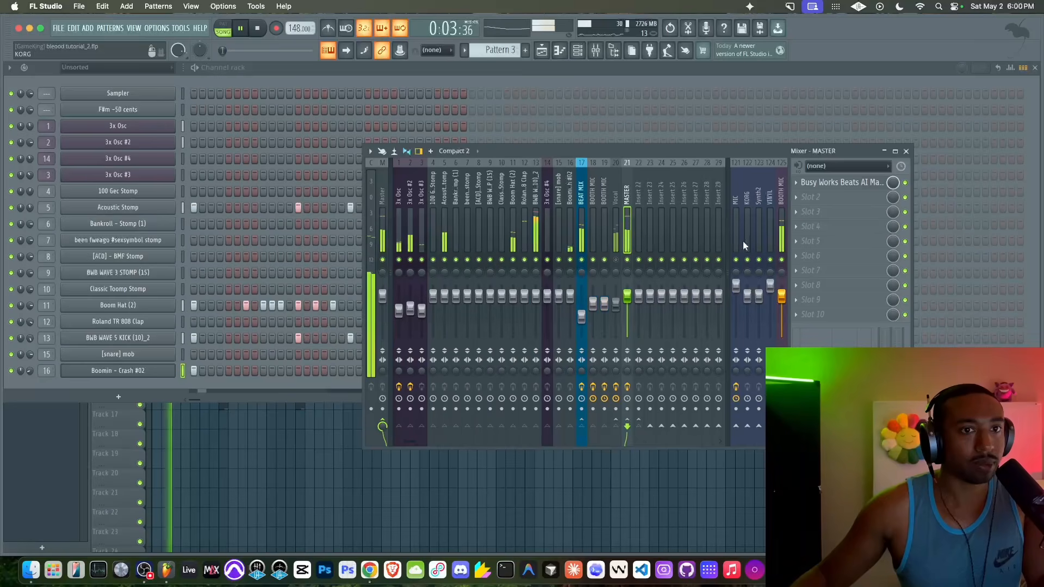
click(581, 315)
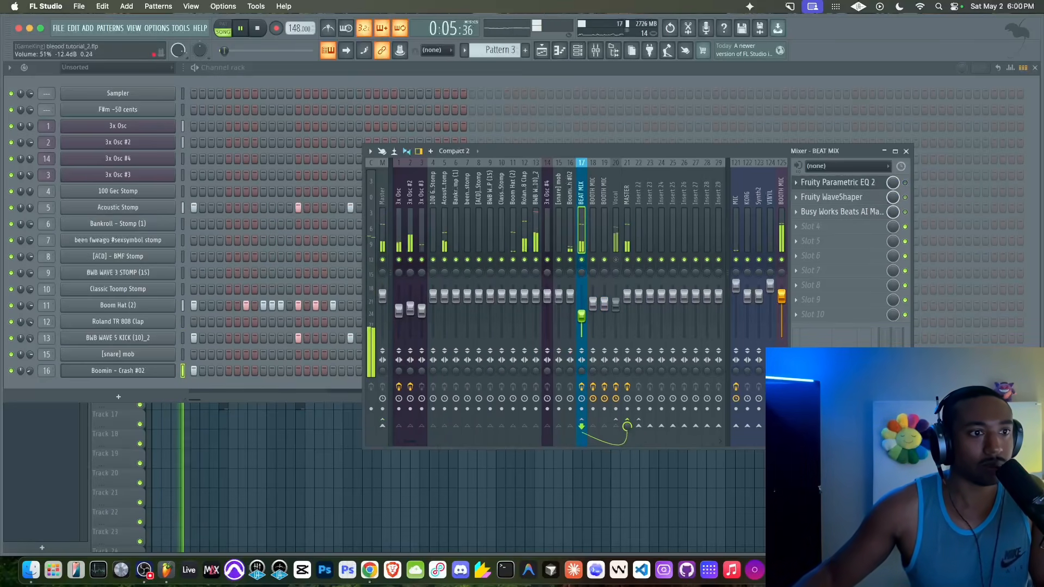
click(415, 227)
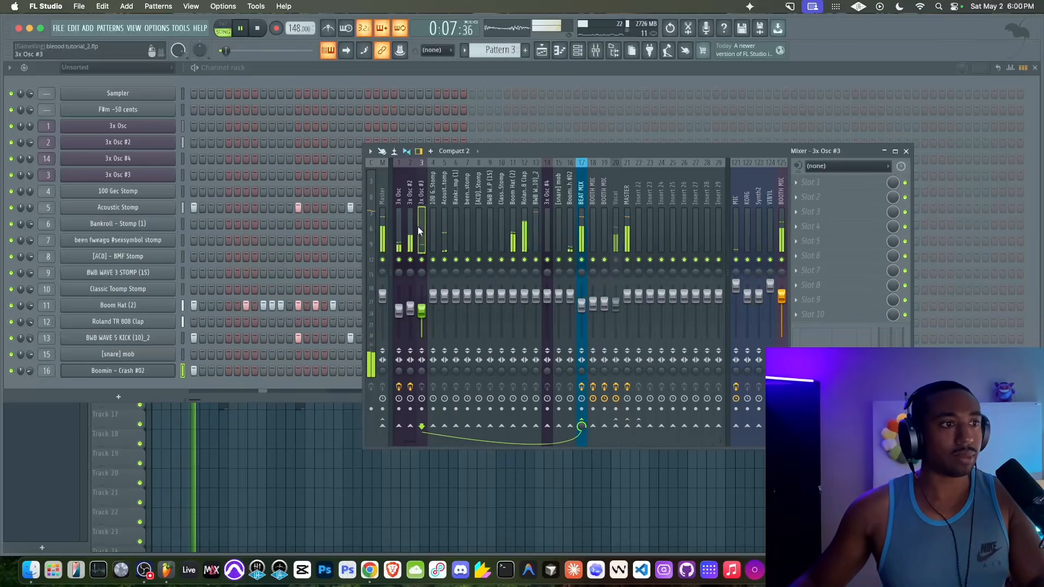
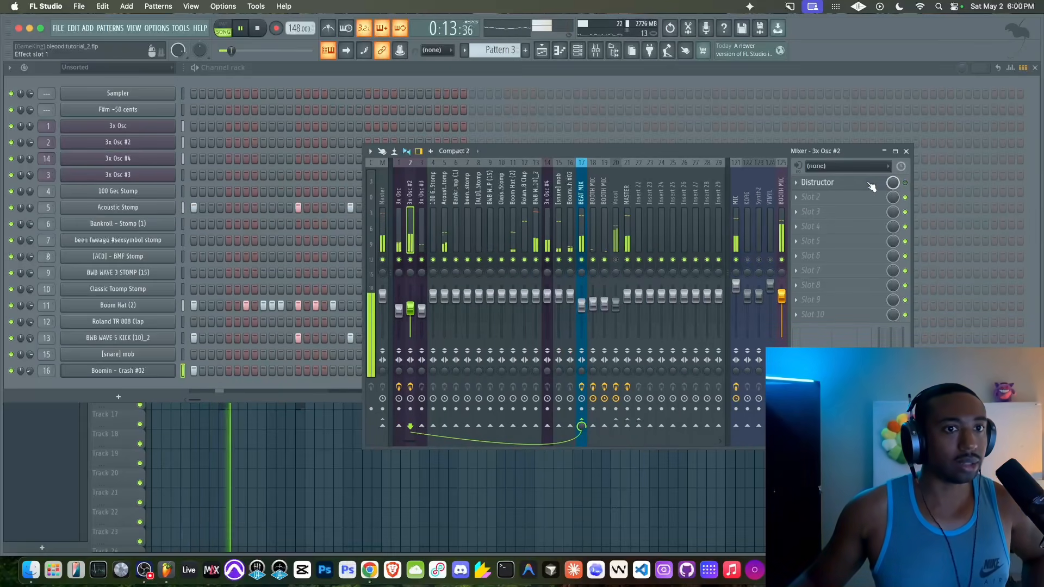
click(587, 232)
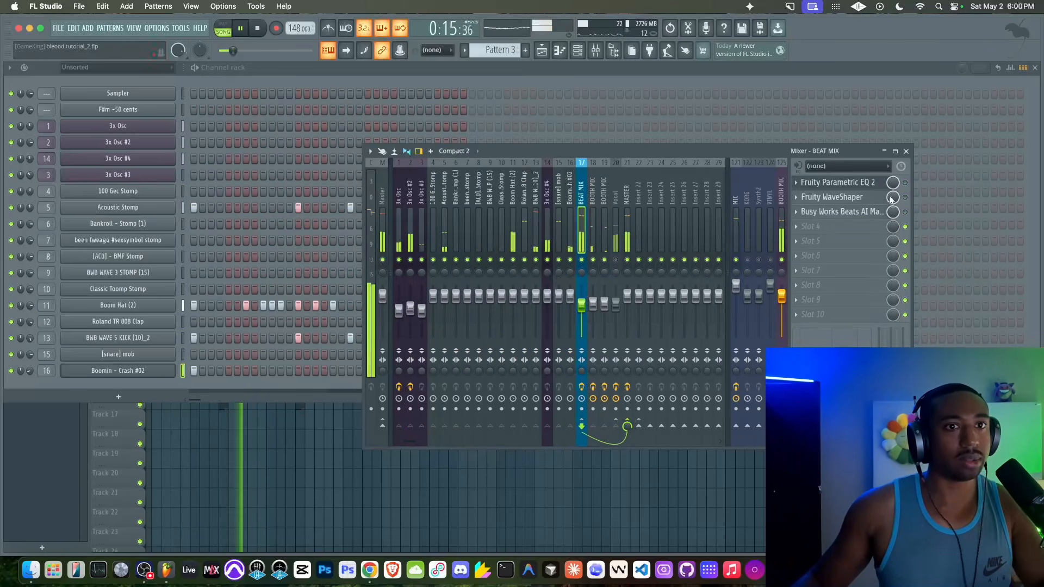
key(space)
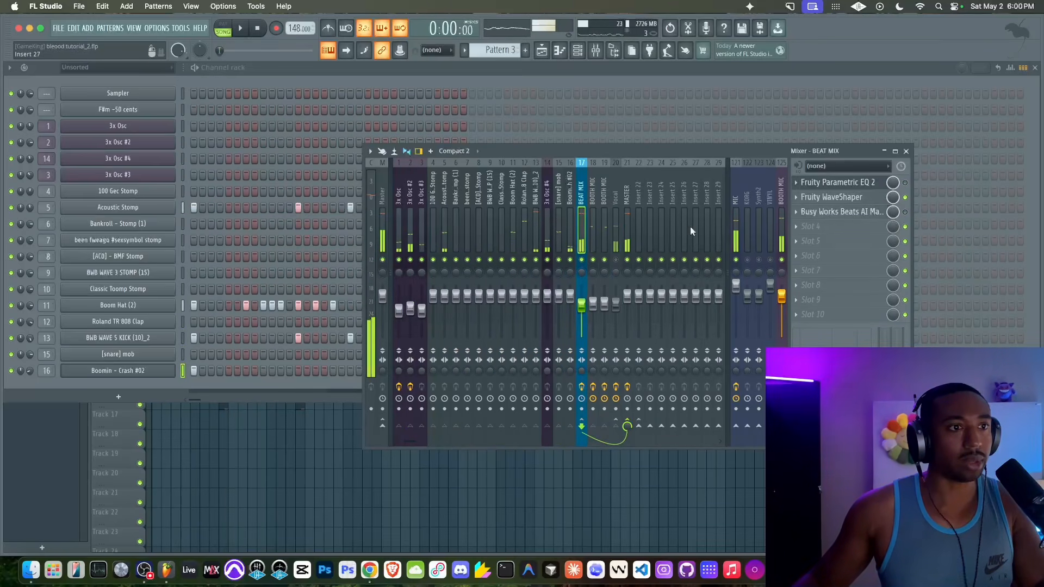
- Check the Fruity WaveShaper curve, enable it and Fruity Parametric EQ 2 on BEAT MIX, and replay with the BEAT MIX volume lowered
click(858, 198)
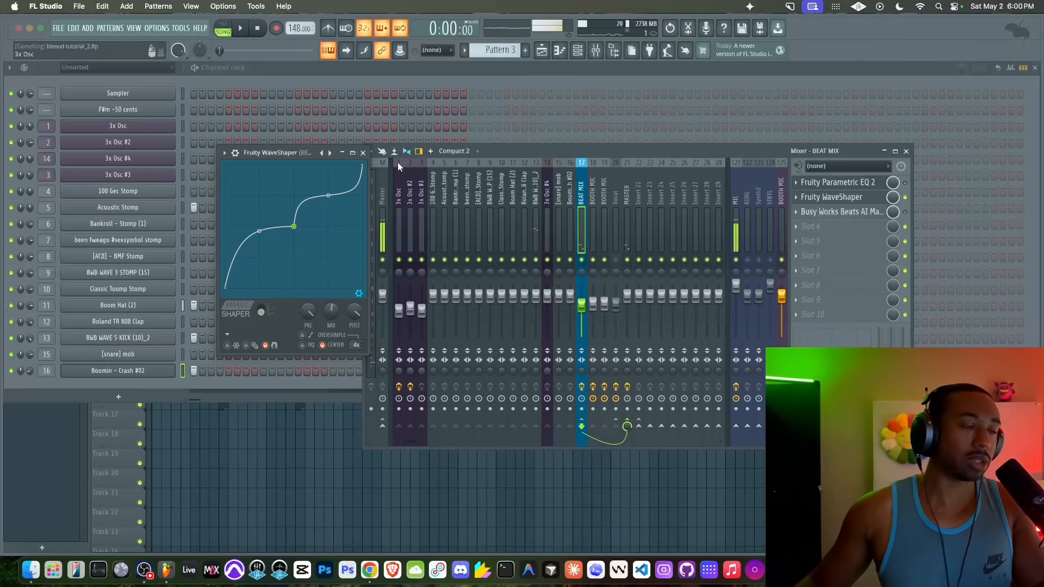
click(364, 154)
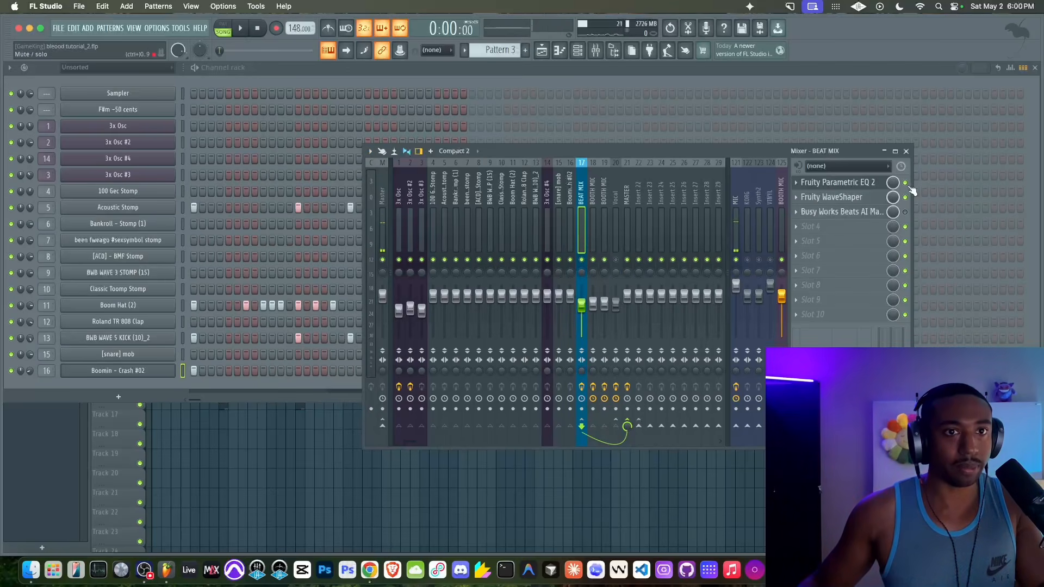
key(space)
drag(582, 320, 581, 318)
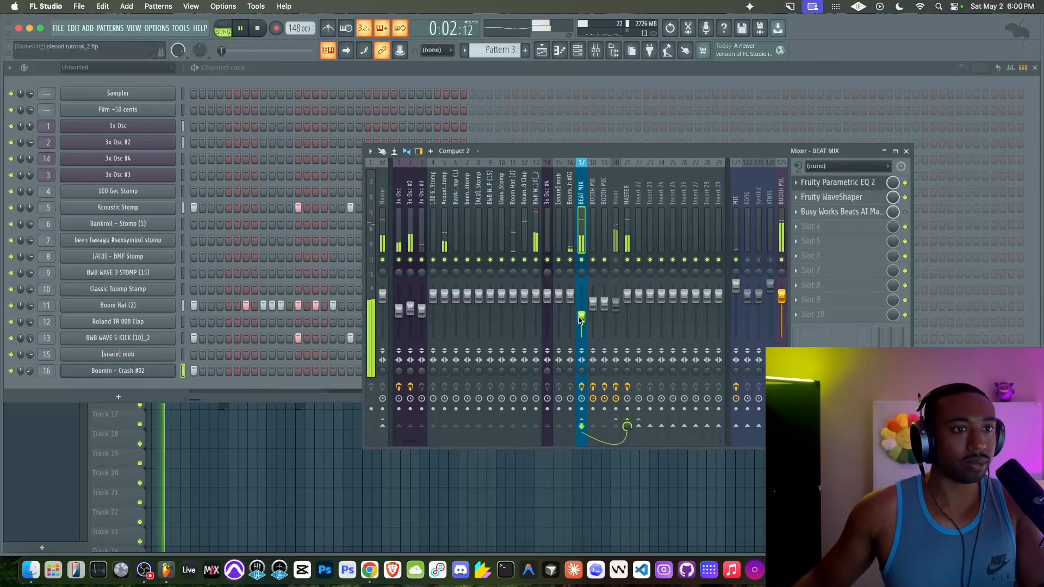
- Flatten the low-shelf band of Fruity Parametric EQ 2 on BEAT MIX
click(837, 182)
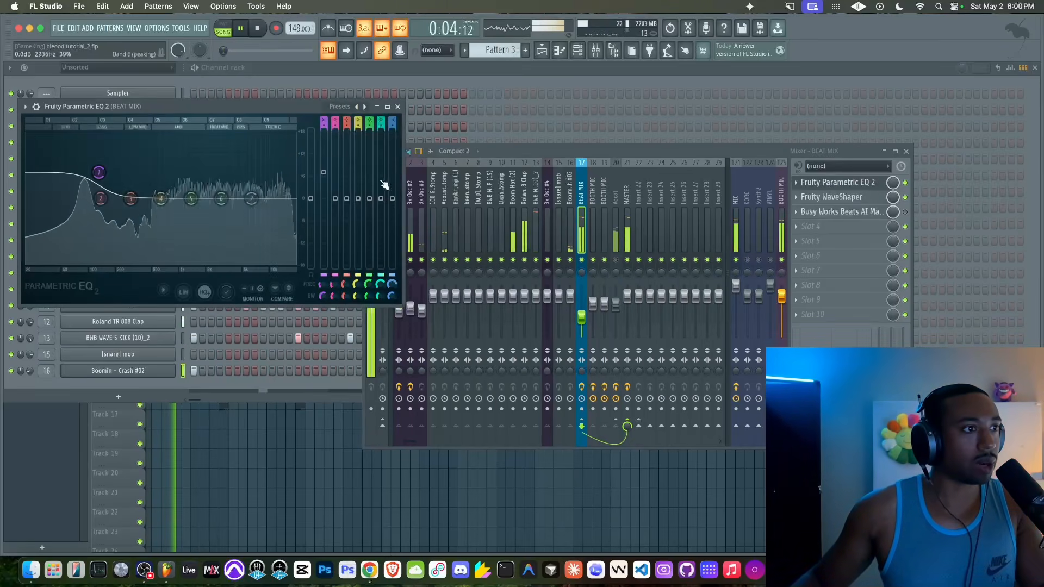
drag(331, 176, 330, 201)
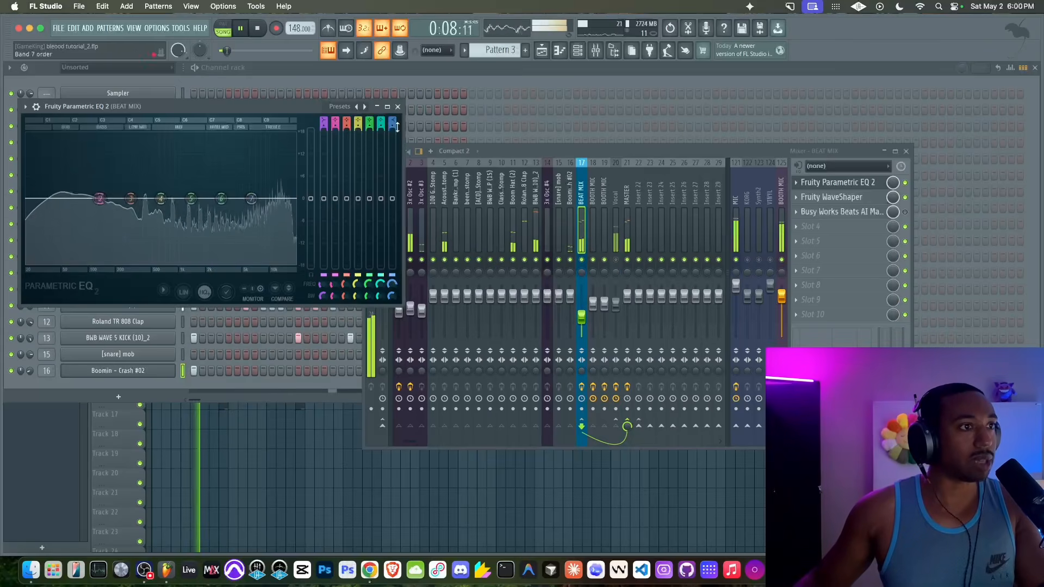
click(398, 107)
- Raise the 3x Osc and 3x Osc #2 mixer volumes and set 3x Osc #3 to 100%
mouse_move(410, 309)
mouse_down()
mouse_move(422, 305)
mouse_move(398, 302)
mouse_up()
click(422, 304)
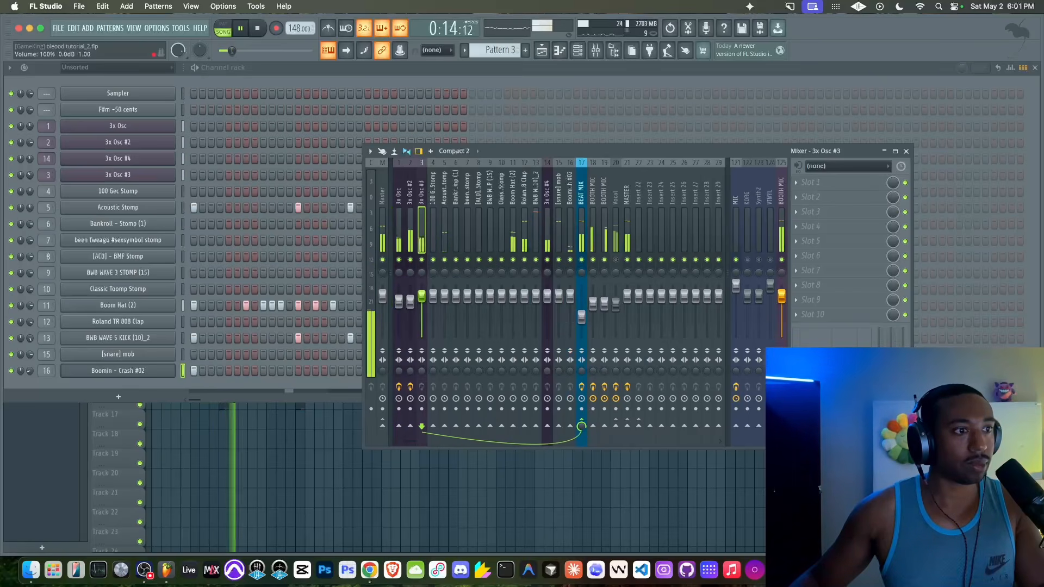
- Replay the song, raise the BEAT MIX volume, and rebalance the BWB WAVE 5 KICK (10)_2 and Acoustic Stomp levels
key(space)
click(583, 297)
key(space)
drag(581, 316, 534, 310)
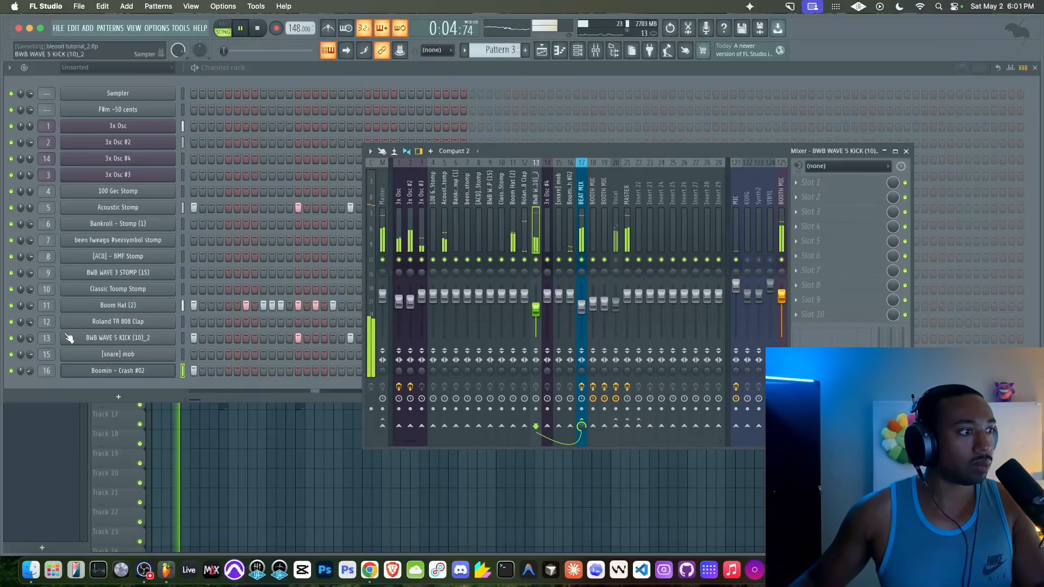
right_click(30, 339)
click(44, 346)
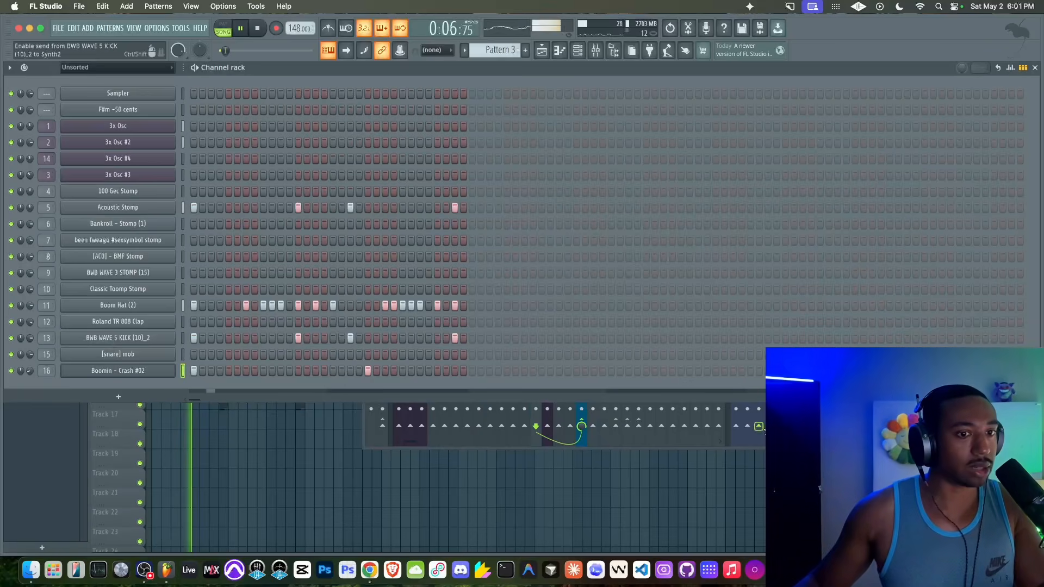
key(F9)
drag(536, 310, 536, 298)
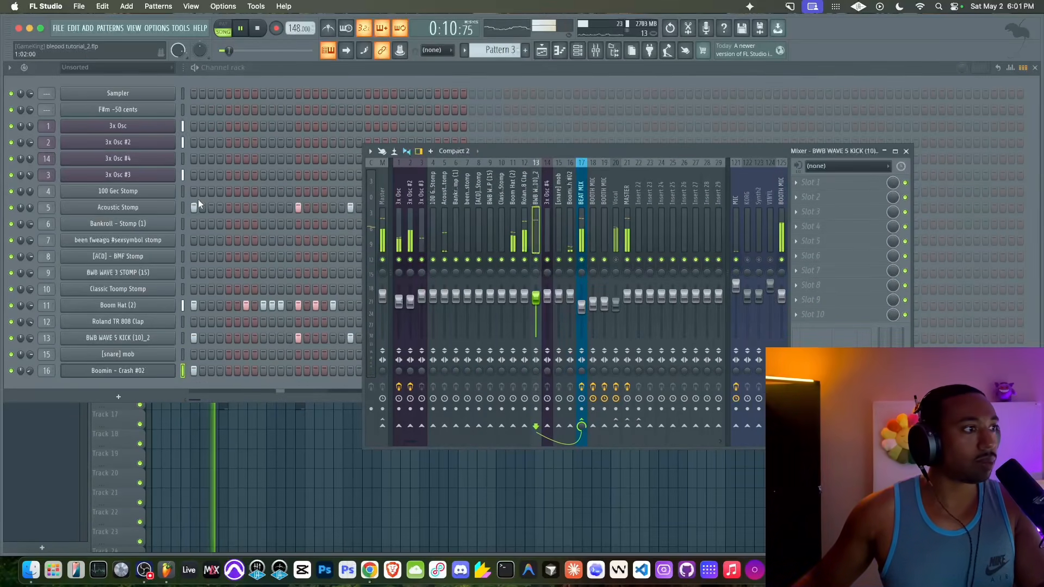
click(30, 208)
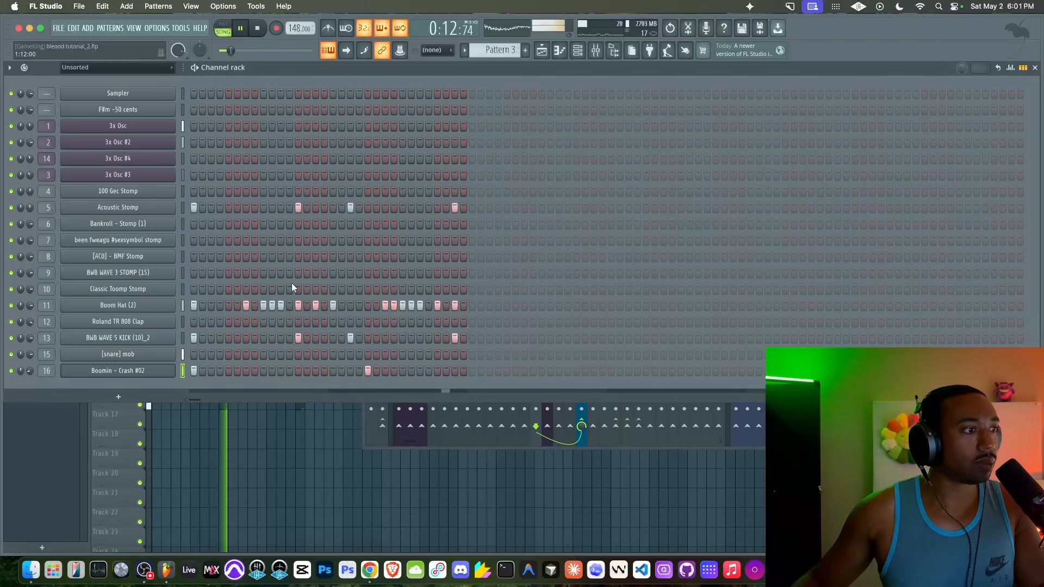
- Boost the low-shelf band of Fruity Parametric EQ 2 on BEAT MIX to 3.1 dB at 130 Hz and save the project
key(F5)
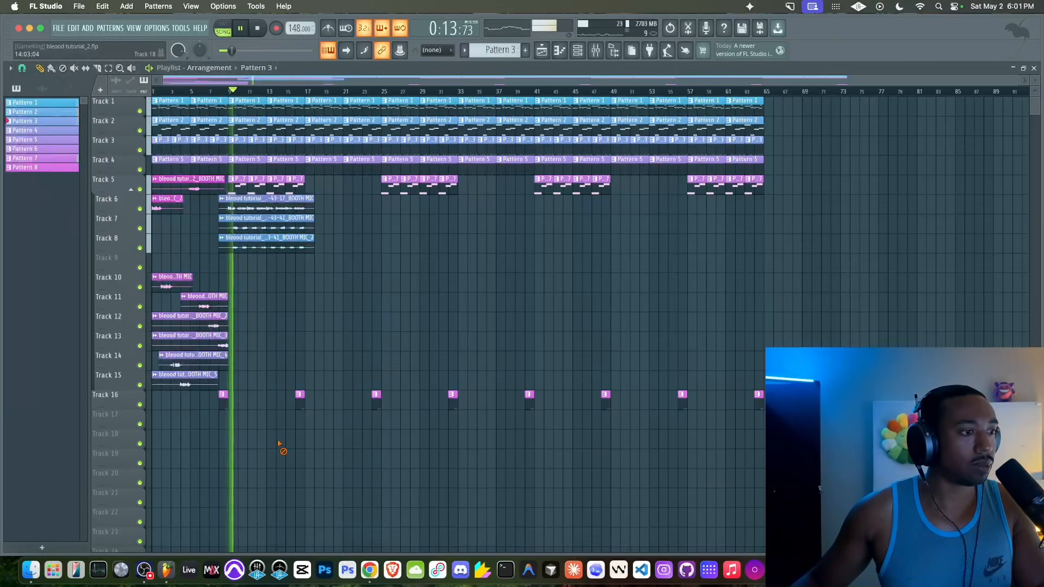
click(613, 50)
click(581, 209)
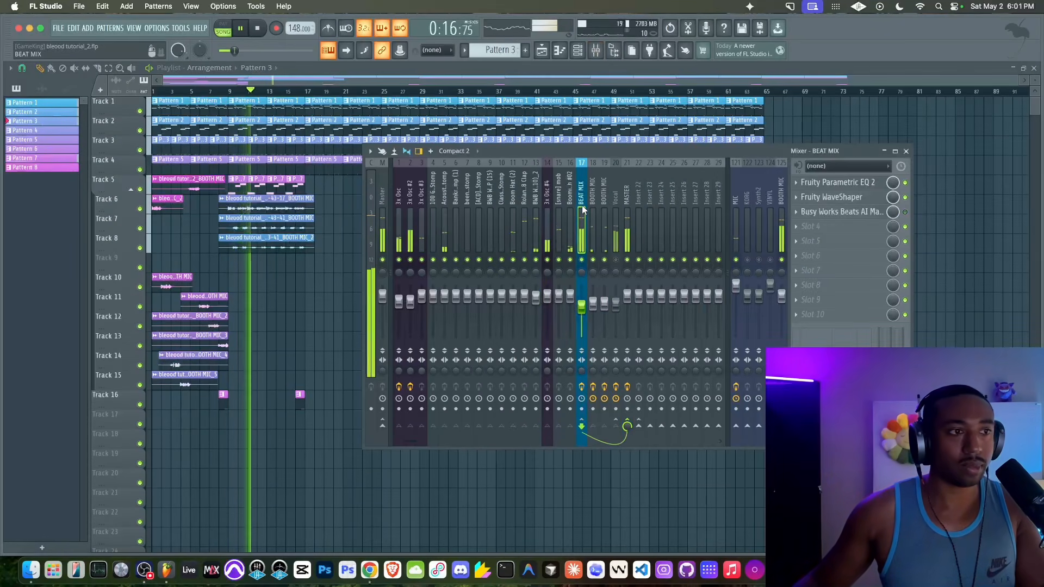
click(877, 184)
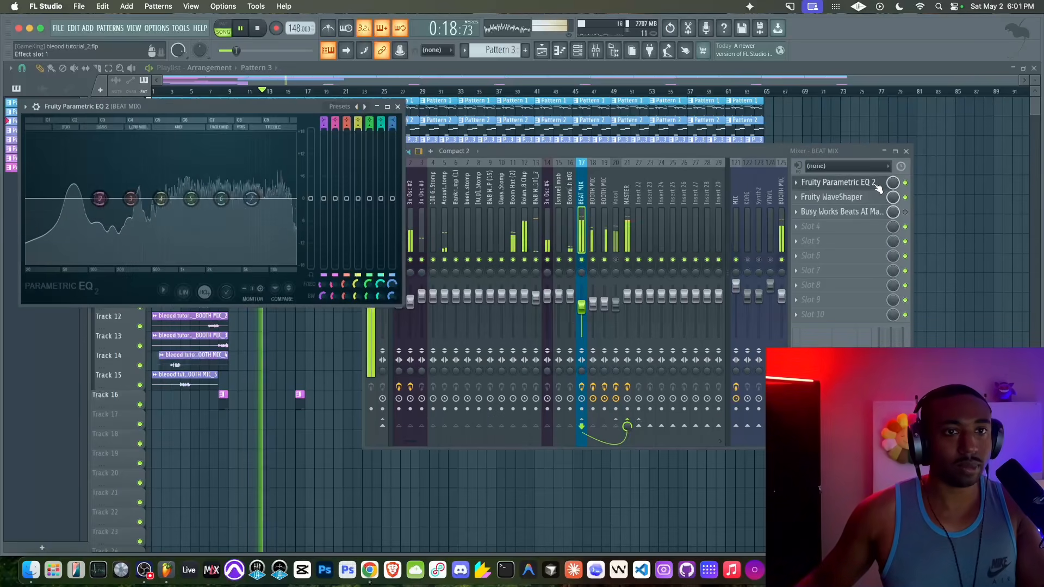
drag(324, 199, 329, 191)
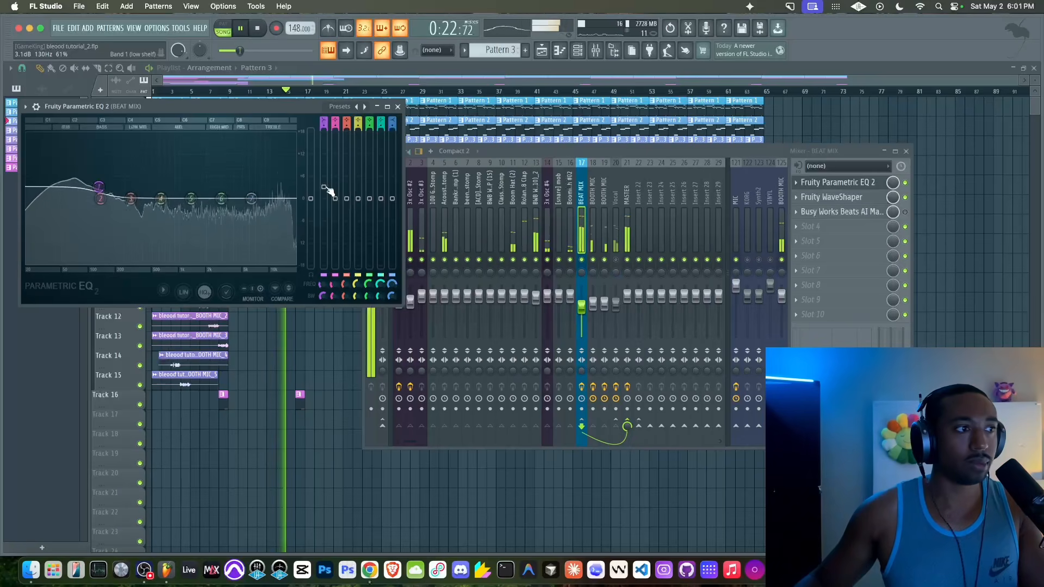
key(space)
key(super+s)
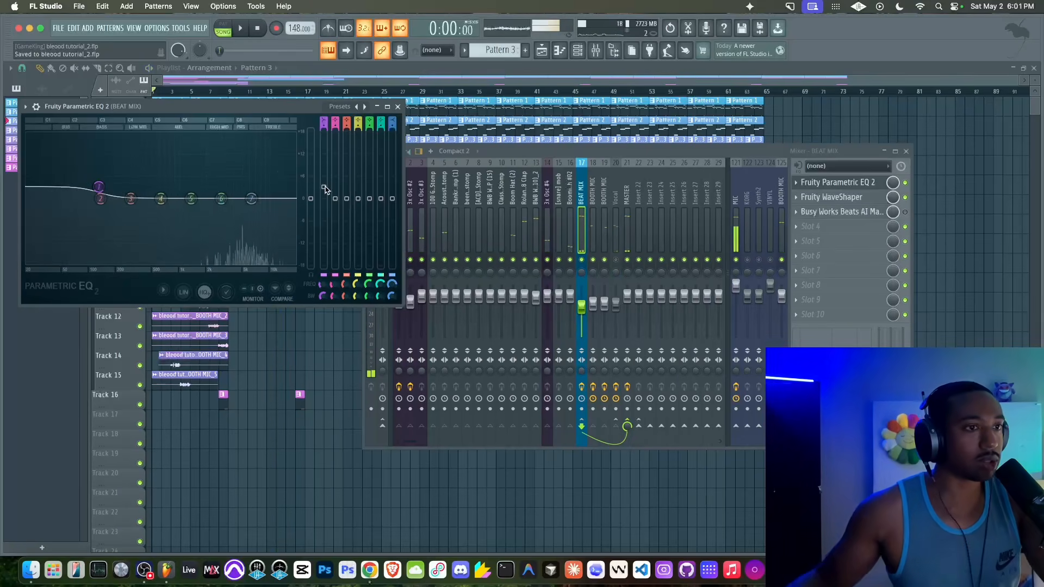
- Raise the BEAT MIX volume slightly during playback and set 3x Osc #2 to 75% while comparing it with Distructor bypassed
key(space)
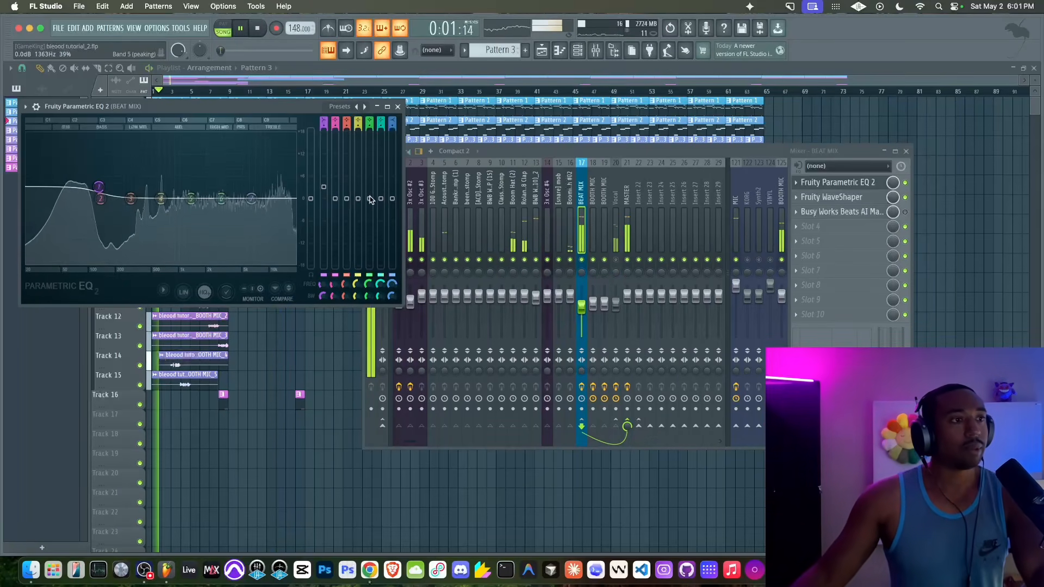
click(397, 107)
drag(581, 307, 581, 302)
click(411, 220)
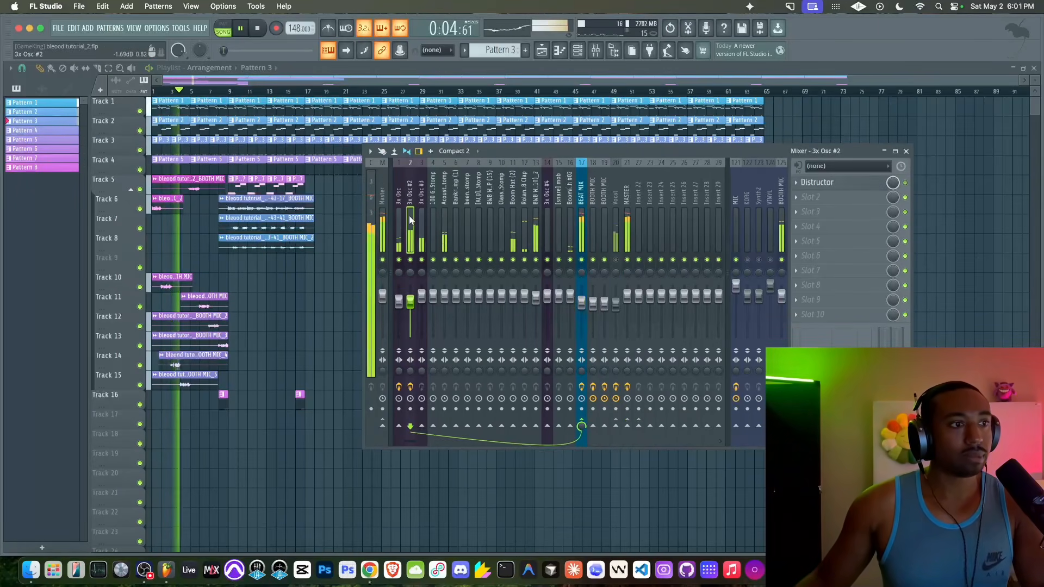
click(905, 183)
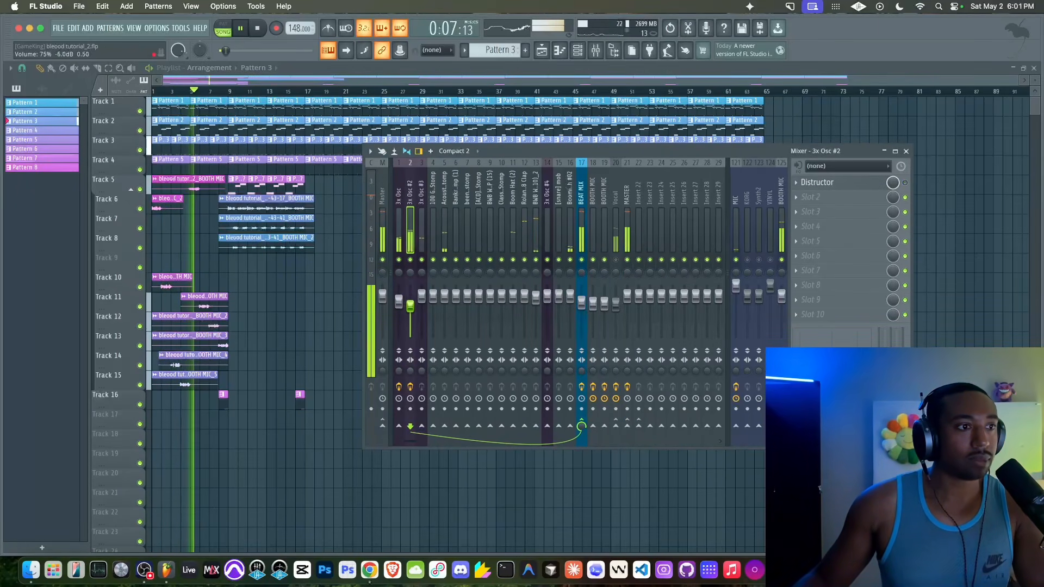
- Load the Crunchy preset in Distructor on the 3x Osc #2 track and replay the song
key(space)
click(817, 182)
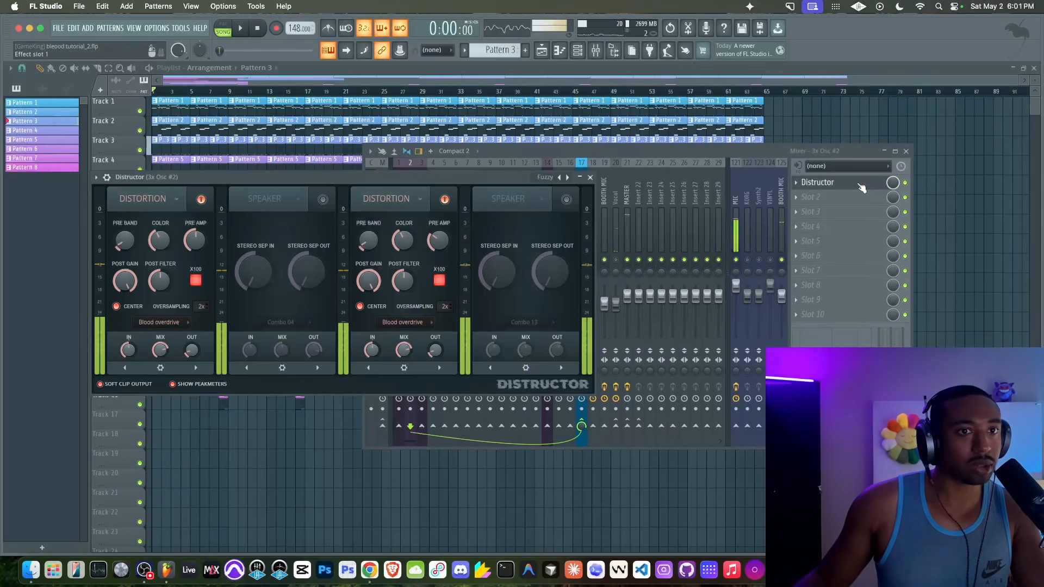
click(548, 178)
mouse_move(576, 185)
click(631, 195)
key(space)
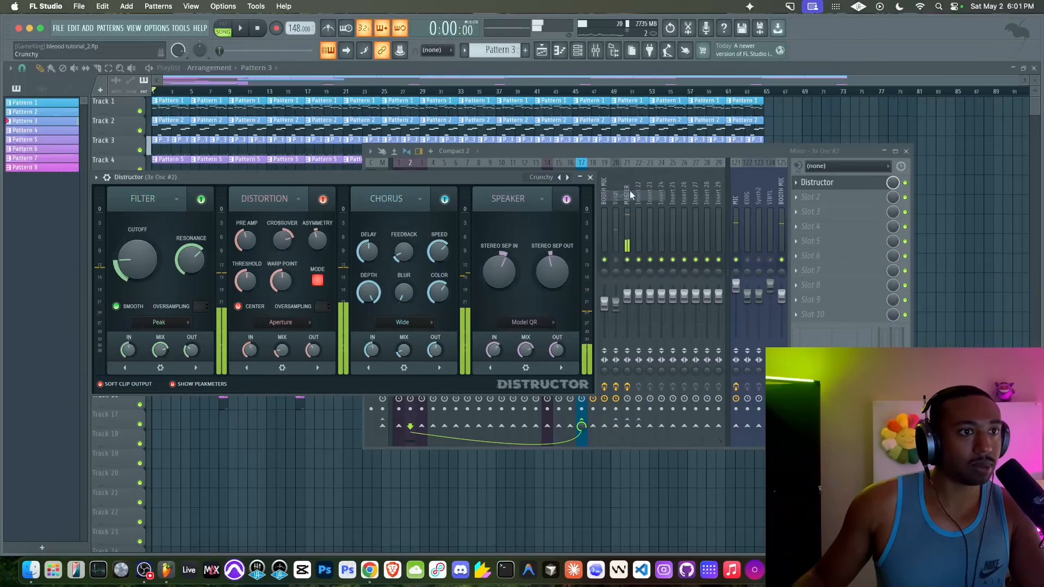
- Lower the 3x Osc #2 mixer volume further, replay the song, and switch its Distructor to the Digitones preset
click(590, 178)
key(space)
drag(410, 305, 410, 311)
key(space)
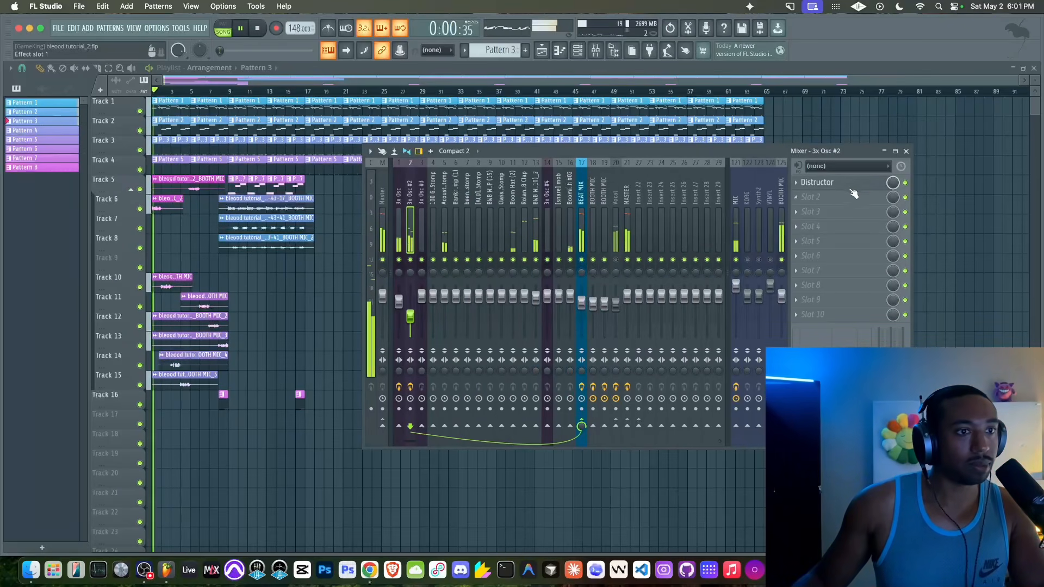
click(817, 182)
click(568, 178)
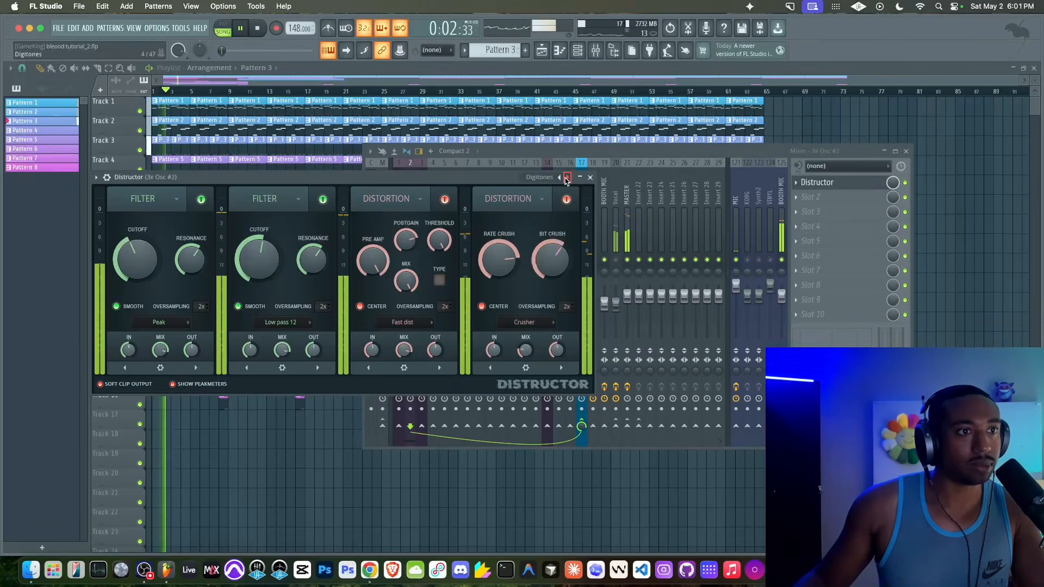
- Audition the Distructor presets from Fuzzing through Lofi on 3x Osc #2 during playback, settle on Mufflist, and close the effect
click(568, 177)
click(567, 177)
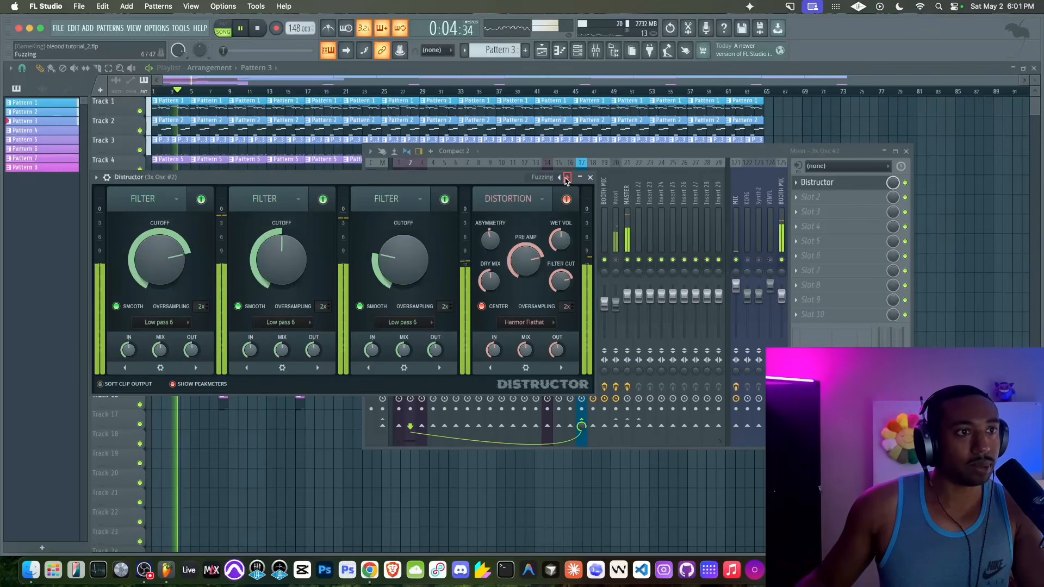
click(567, 178)
click(567, 178)
click(567, 178)
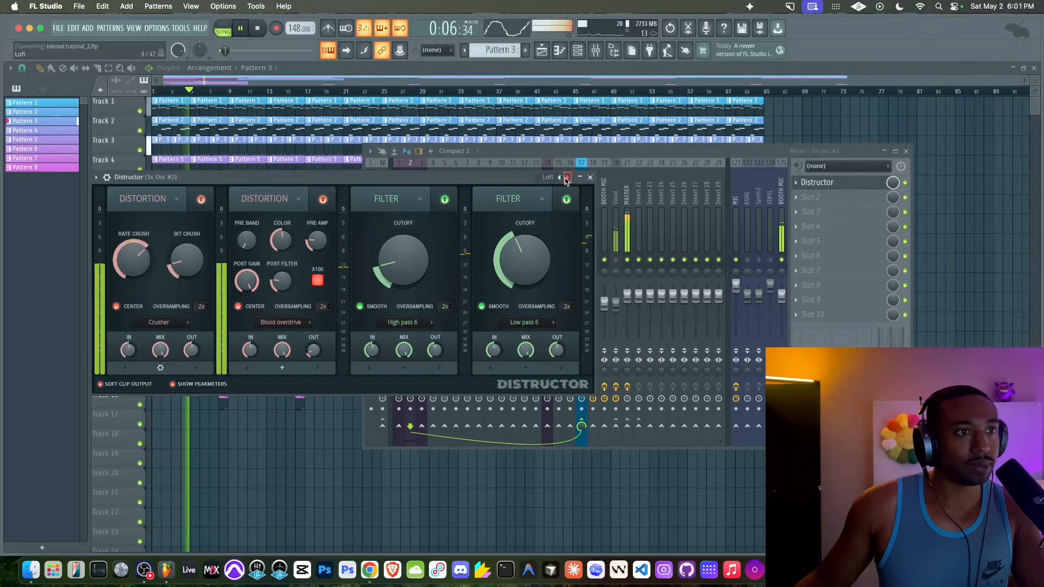
click(567, 178)
click(568, 178)
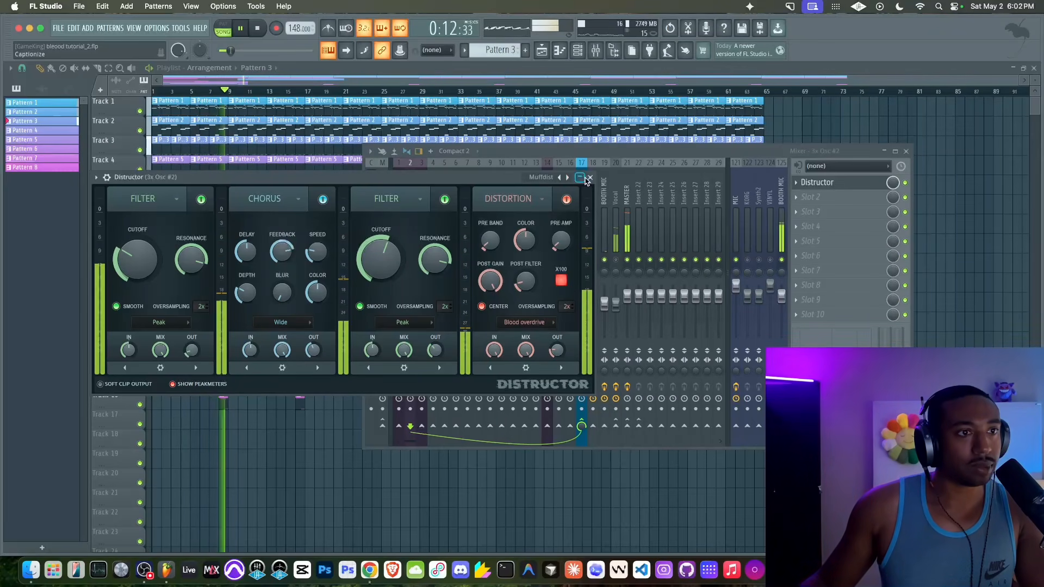
click(581, 178)
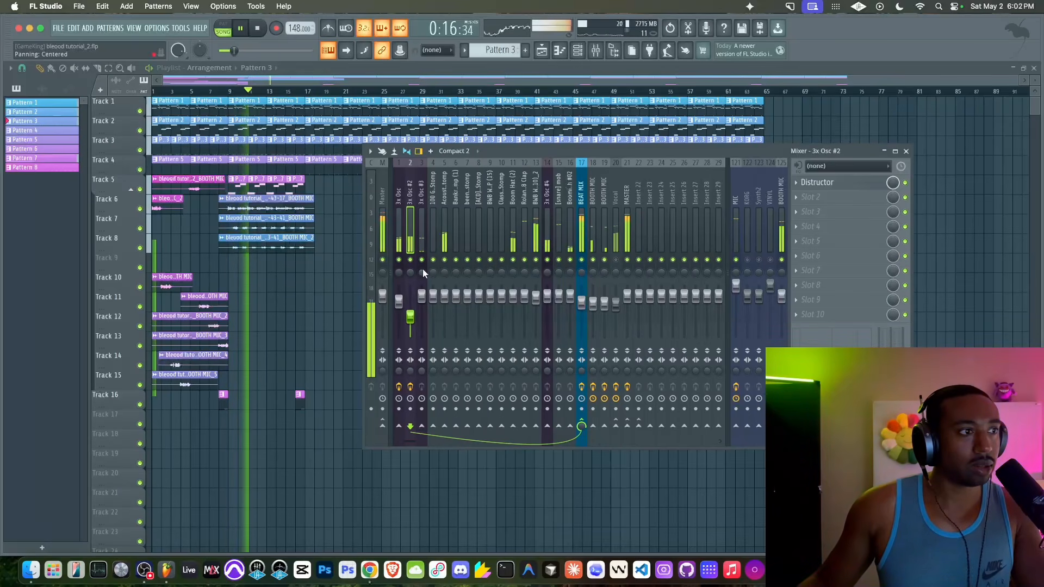
- Open Fruity WaveShaper on the BEAT MIX track and set its mix level to 34%
click(578, 220)
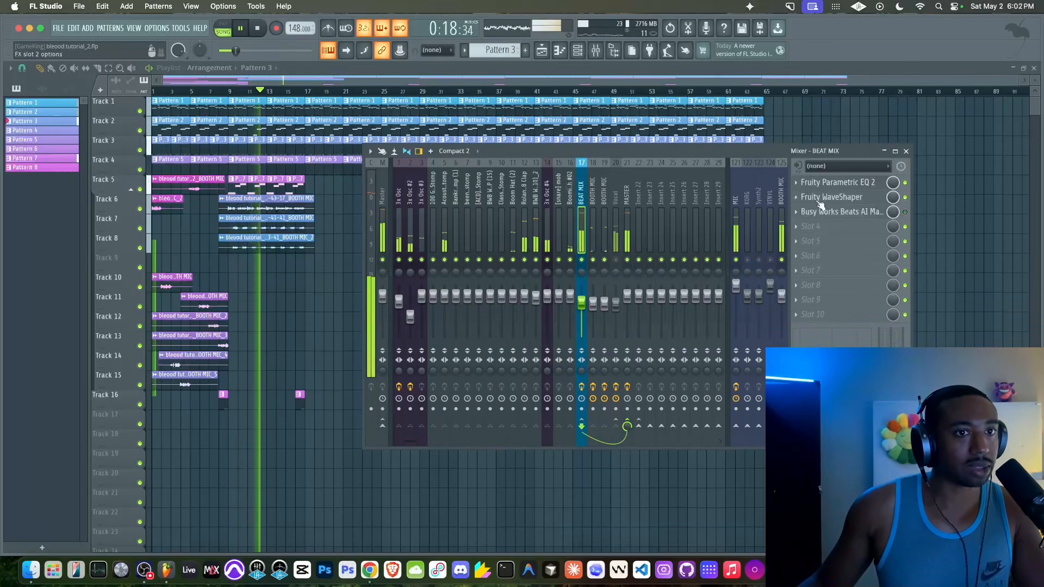
click(814, 198)
drag(309, 314, 331, 315)
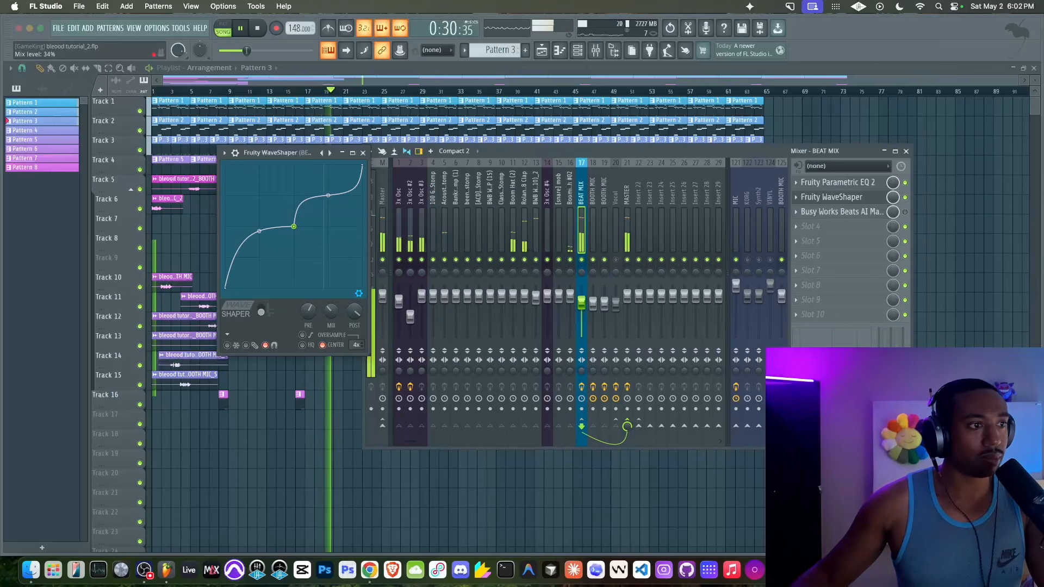
- Try the Double curve mode on the WaveShaper curve's end point and return it to Double curve 3
right_click(361, 164)
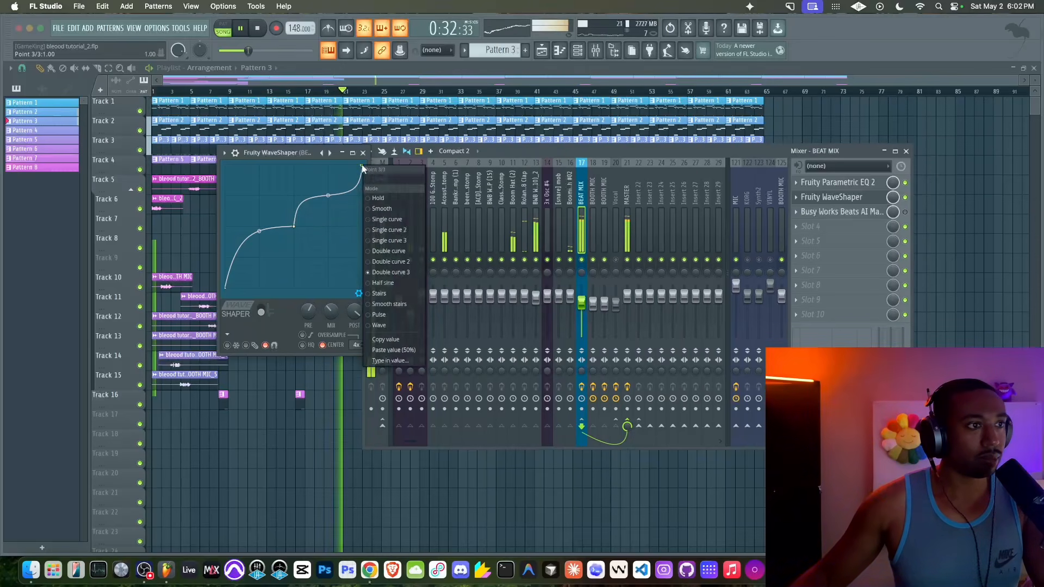
click(381, 254)
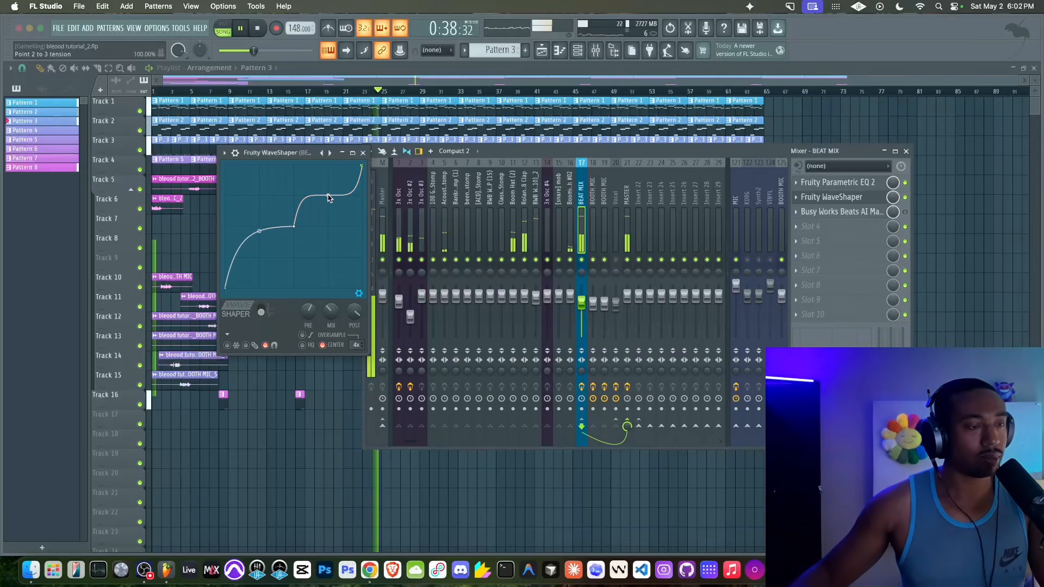
right_click(363, 167)
click(381, 272)
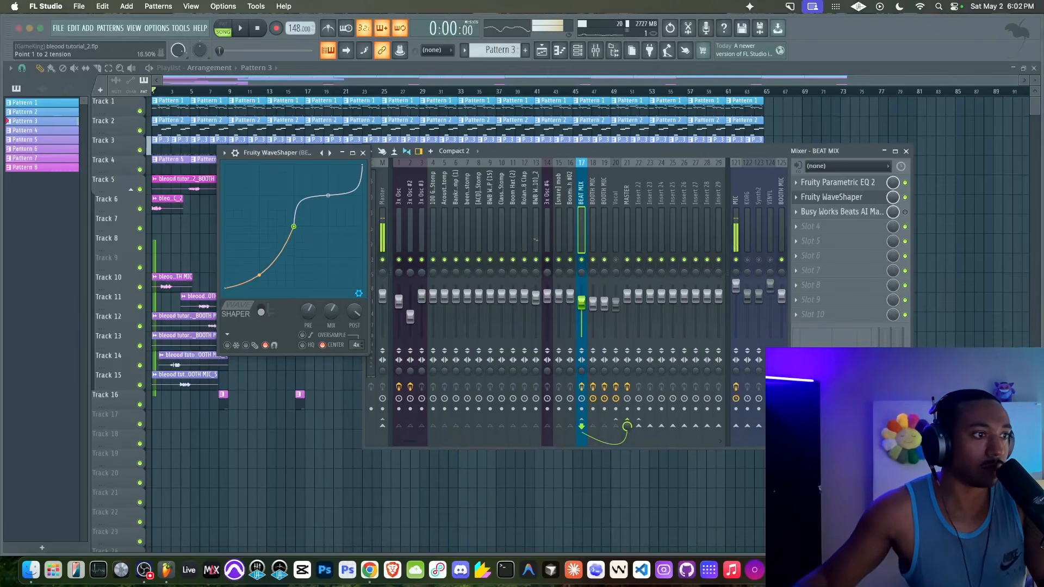
- Bend the lower segment of the WaveShaper curve down into an S-shape and raise the BEAT MIX volume to 87%
drag(259, 255, 259, 229)
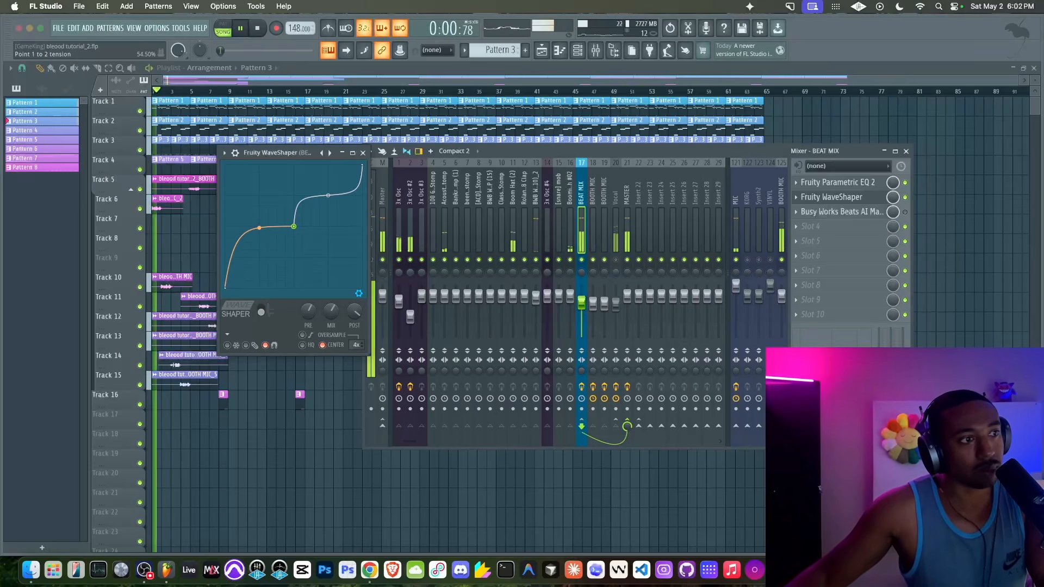
key(space)
drag(260, 275, 259, 285)
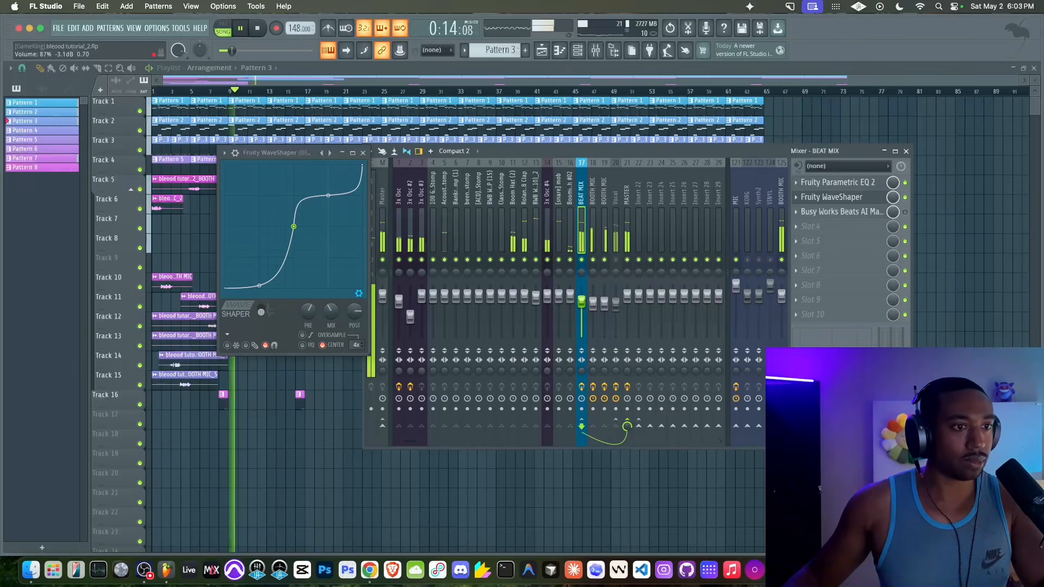
key(F9)
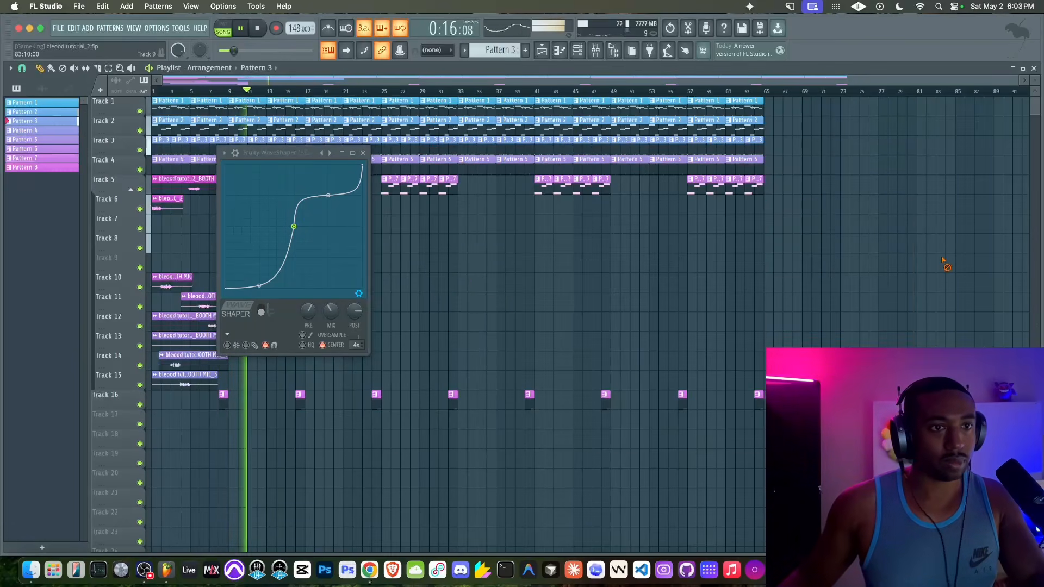
click(364, 154)
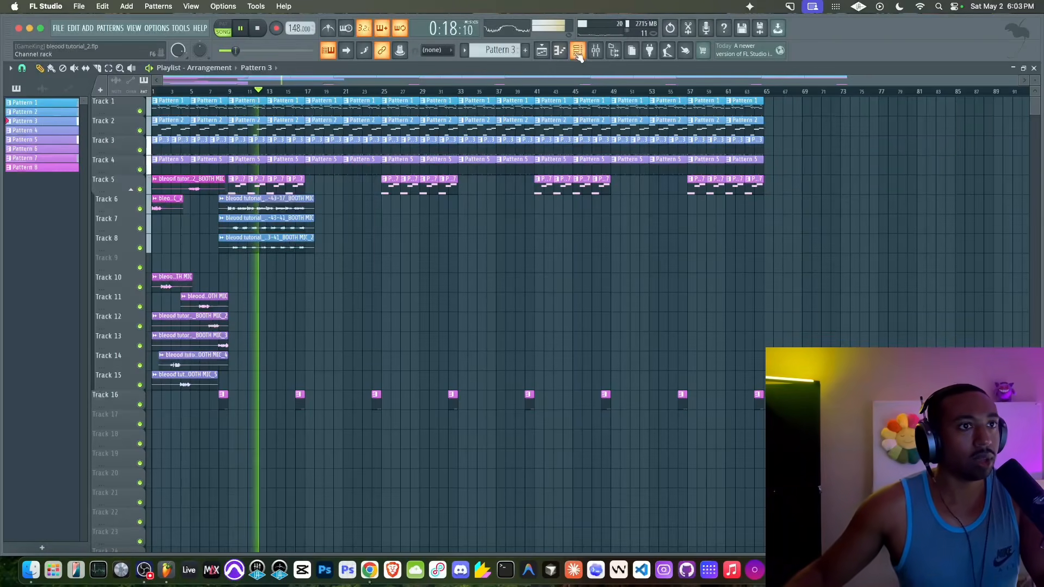
key(space)
- Open Busy Works Beats AI Mastering 4 on the MASTER track and set its Bass to 39.7 during playback
click(595, 50)
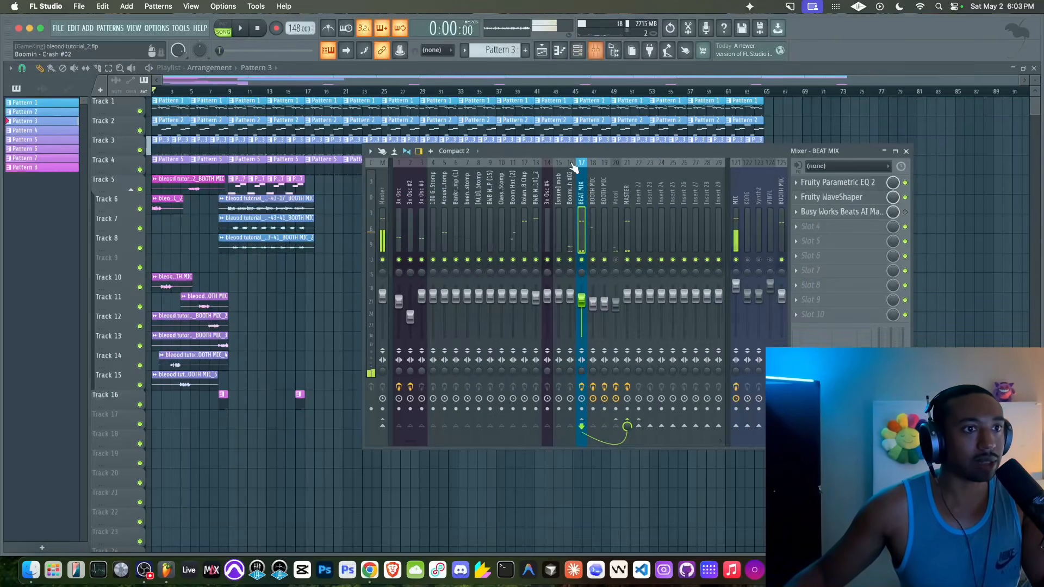
click(629, 227)
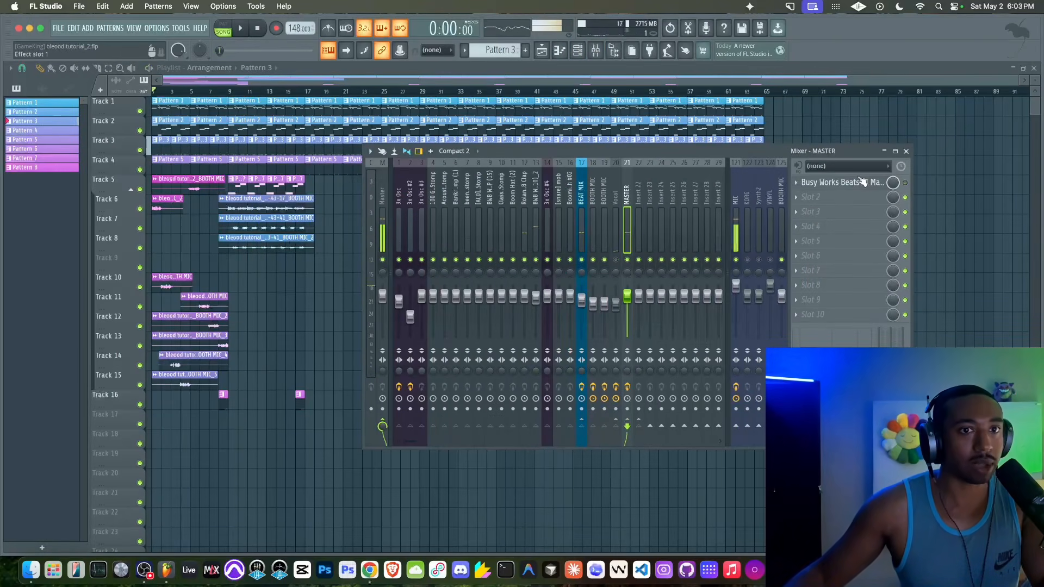
key(space)
click(843, 183)
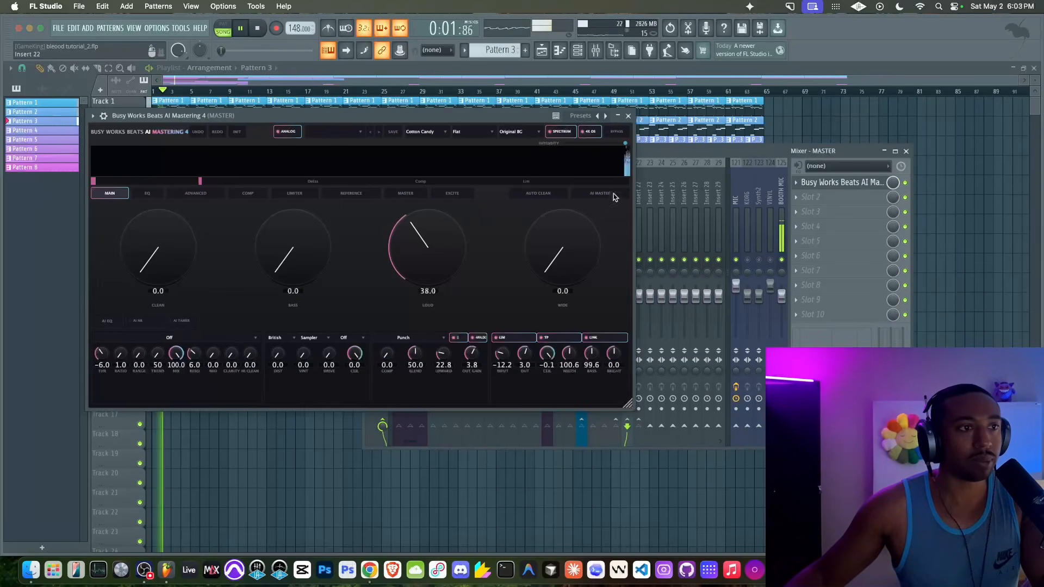
drag(559, 263, 535, 322)
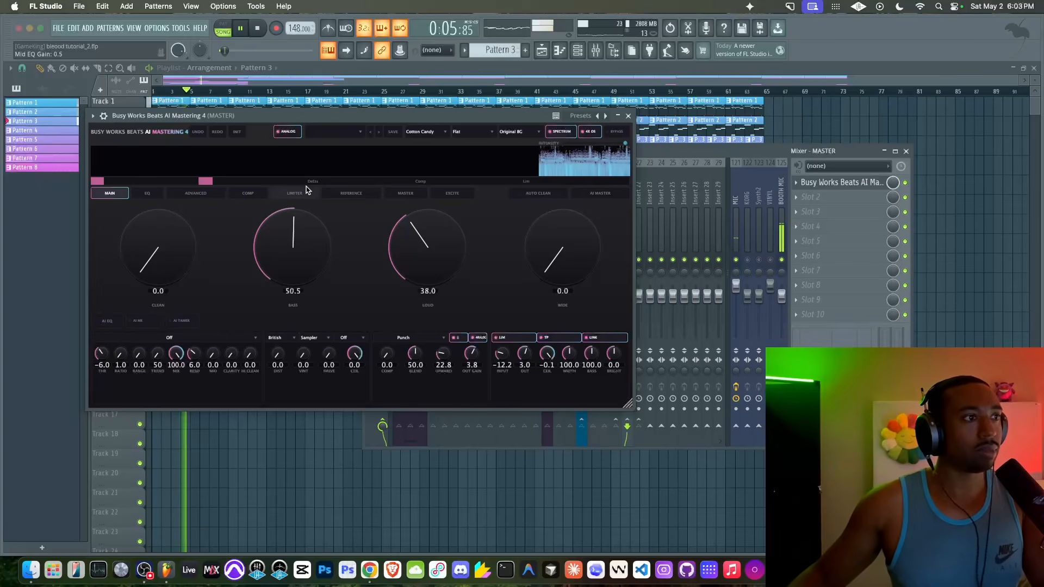
mouse_move(308, 242)
mouse_down()
mouse_move(305, 227)
mouse_move(289, 237)
mouse_up()
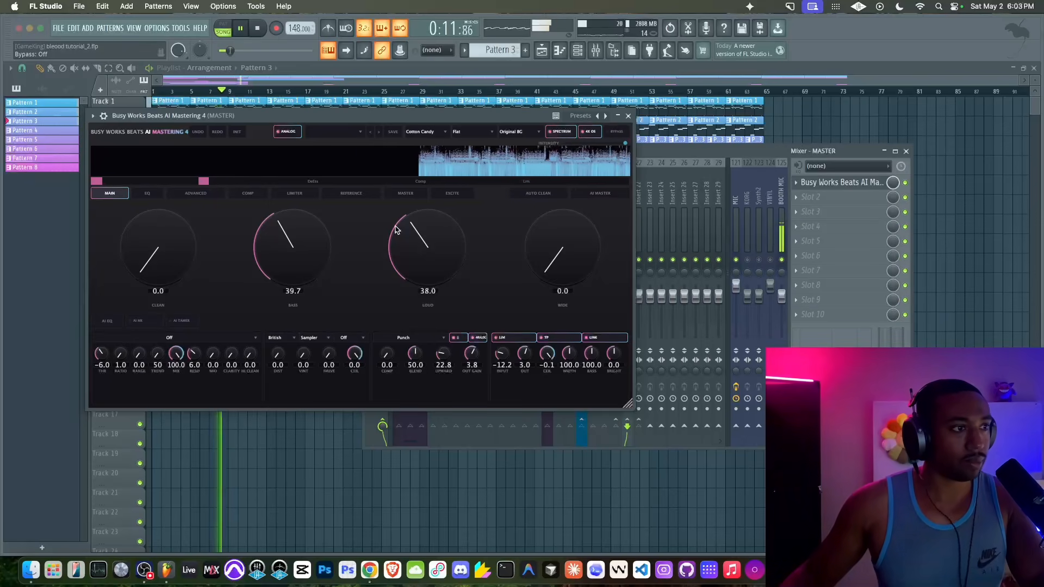
- Raise the mastering plugin's distortion amount to 51.7 and try the Heat distortion mode
click(280, 337)
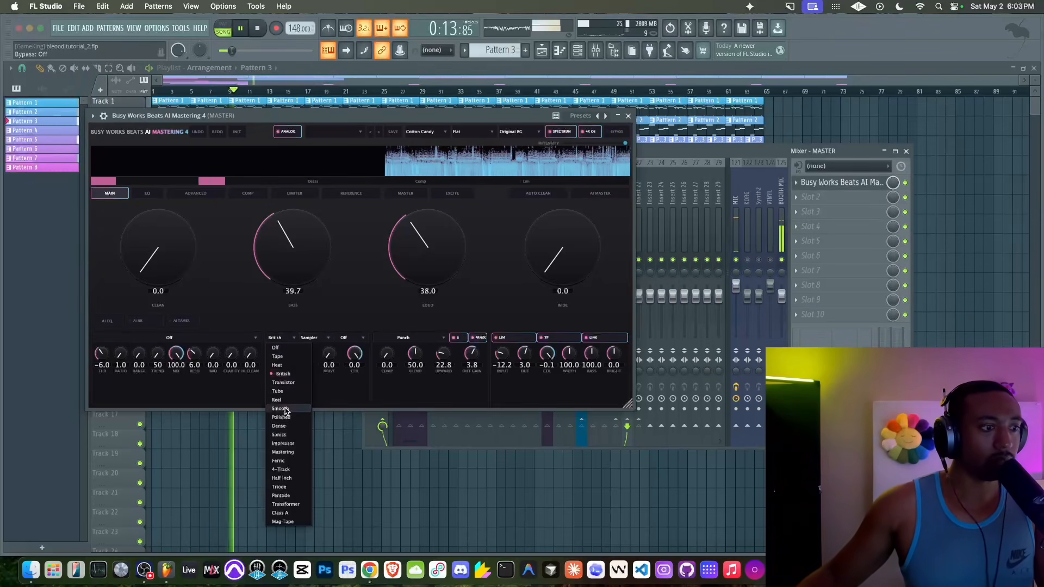
click(297, 336)
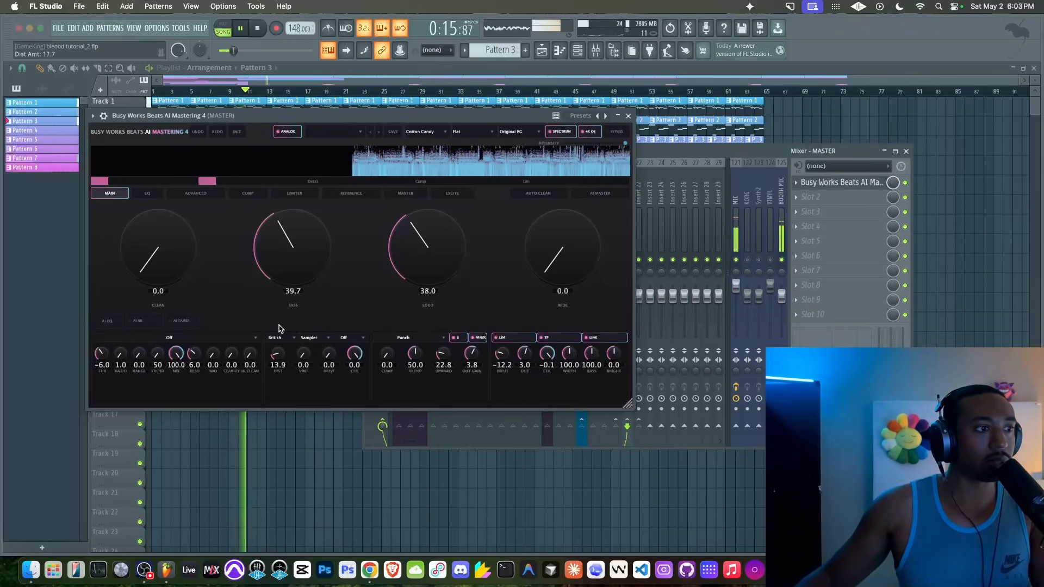
click(281, 338)
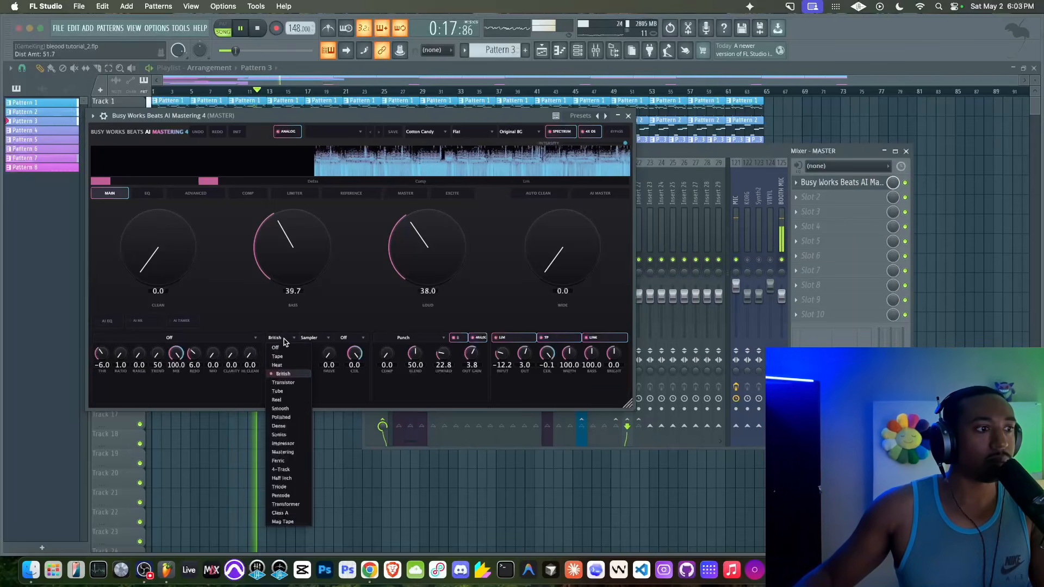
click(284, 366)
click(282, 341)
click(332, 390)
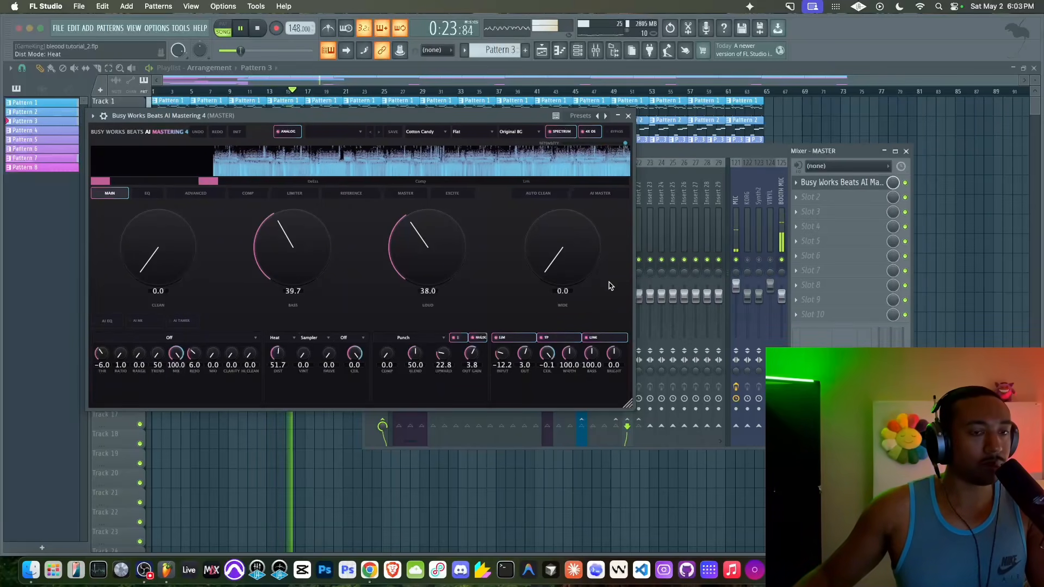
- Audition the British, Transistor and Mag Tape distortion modes in the mastering plugin during playback
click(280, 339)
click(286, 376)
click(280, 338)
click(283, 383)
click(282, 341)
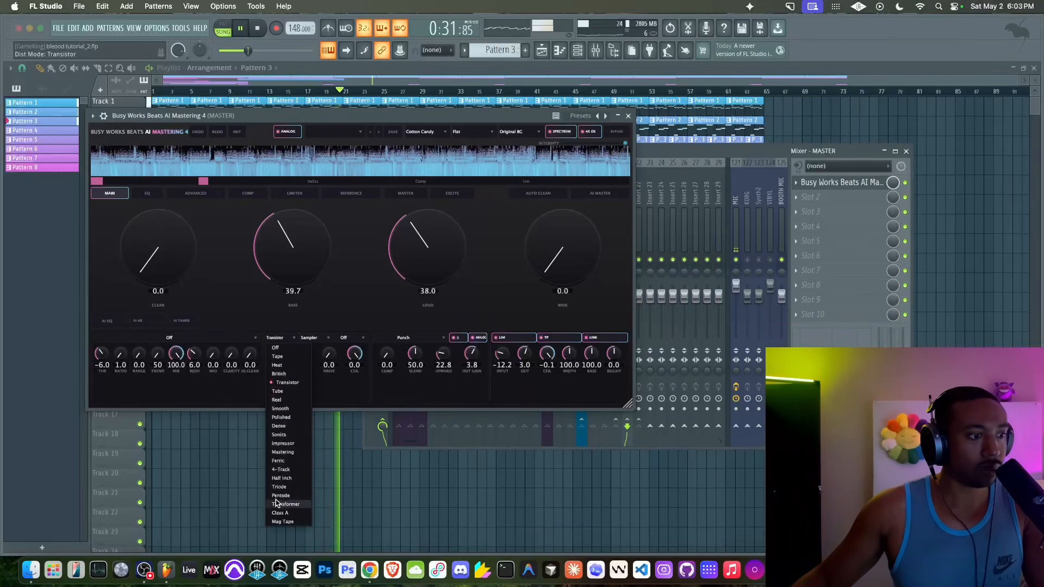
click(283, 521)
- Compare the Half Inch, Ferric and Dense distortion modes in the mastering plugin
click(281, 338)
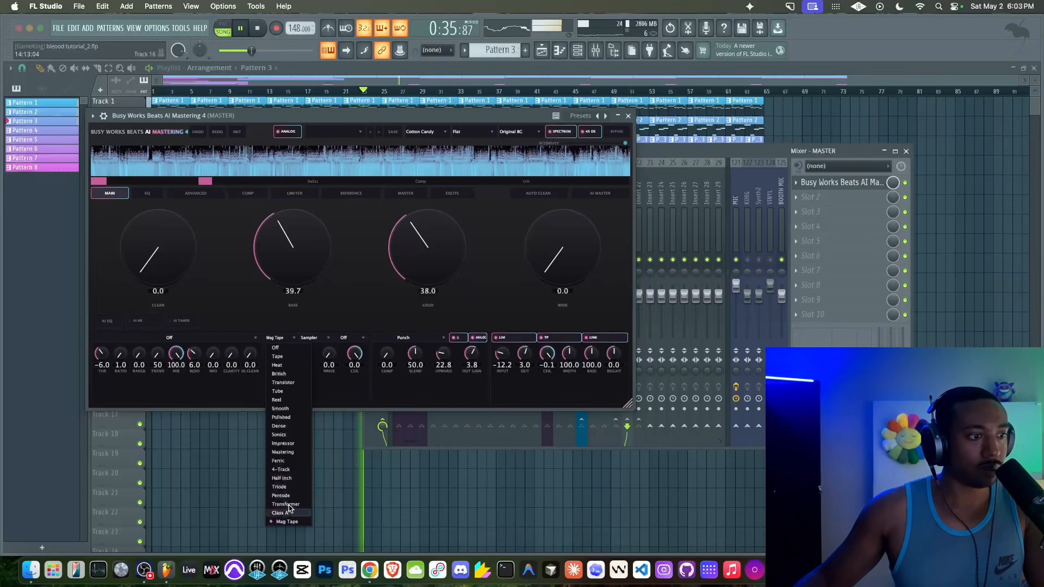
click(292, 478)
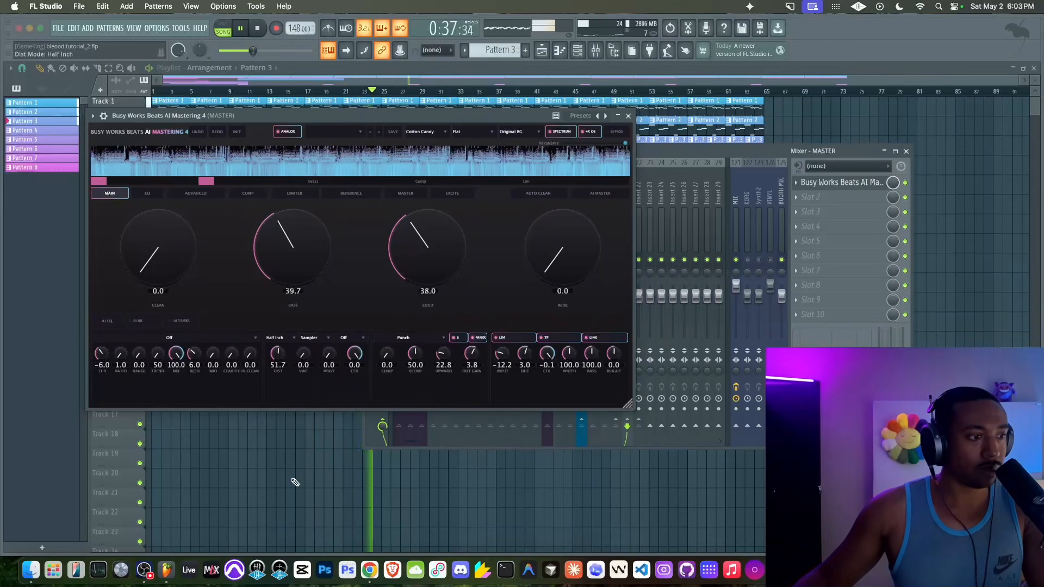
click(287, 337)
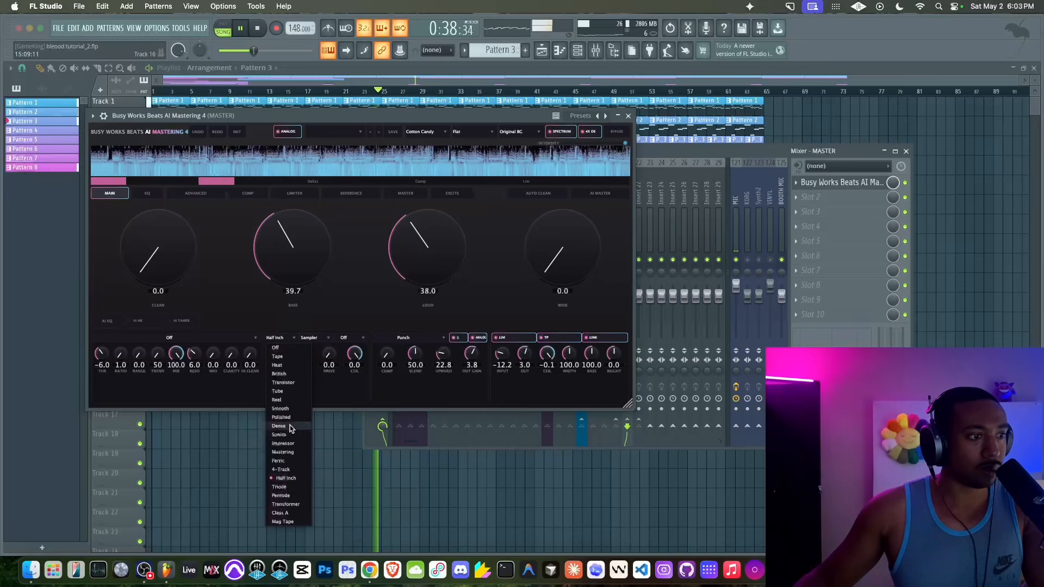
click(286, 461)
click(281, 338)
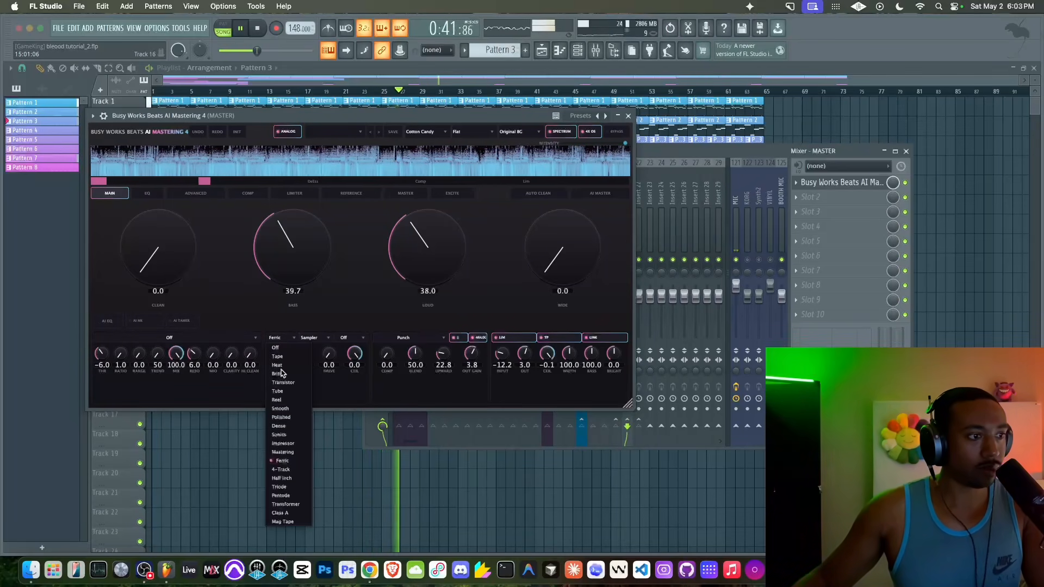
click(279, 426)
- Lower the distortion amount to 34.5, try Smooth before settling on Mag Tape, and close the mastering plugin
key(space)
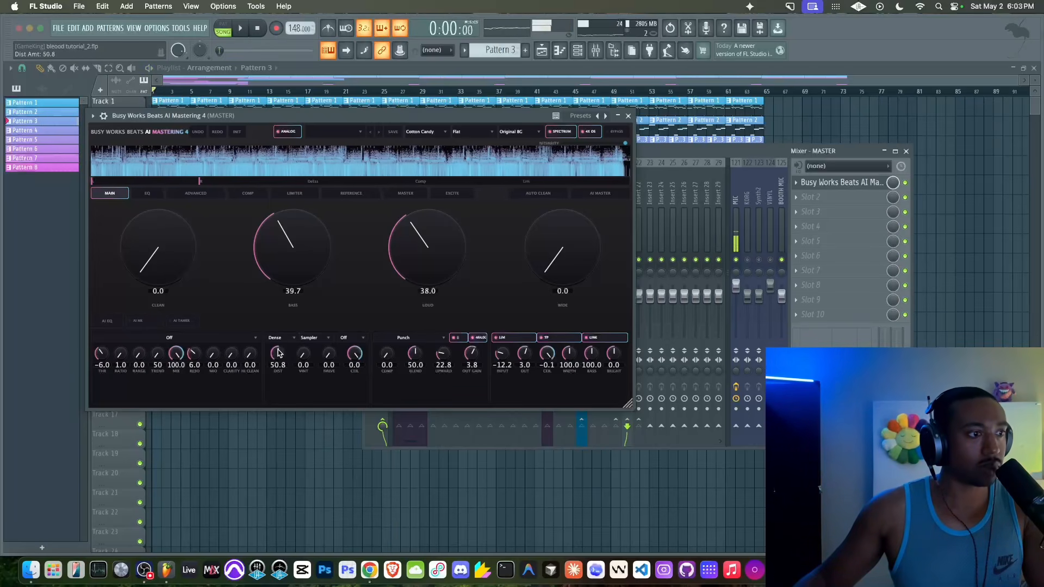
key(space)
drag(278, 352, 277, 375)
click(275, 337)
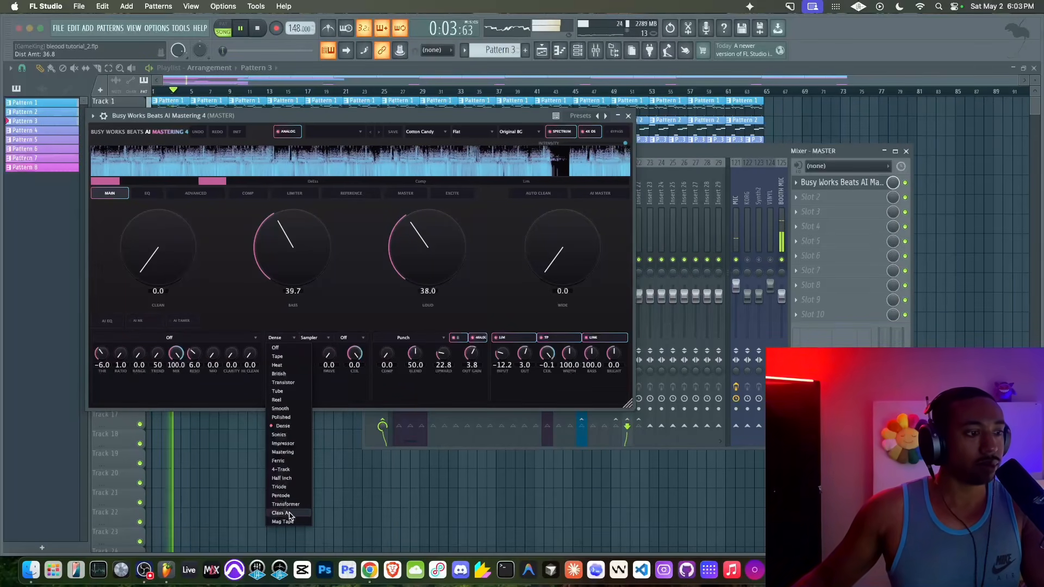
click(282, 409)
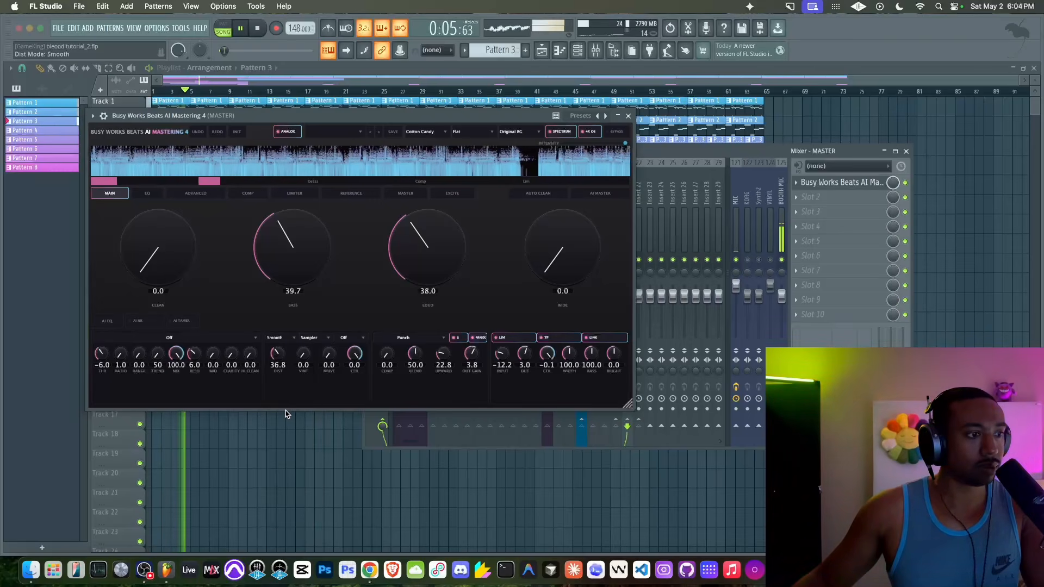
click(275, 338)
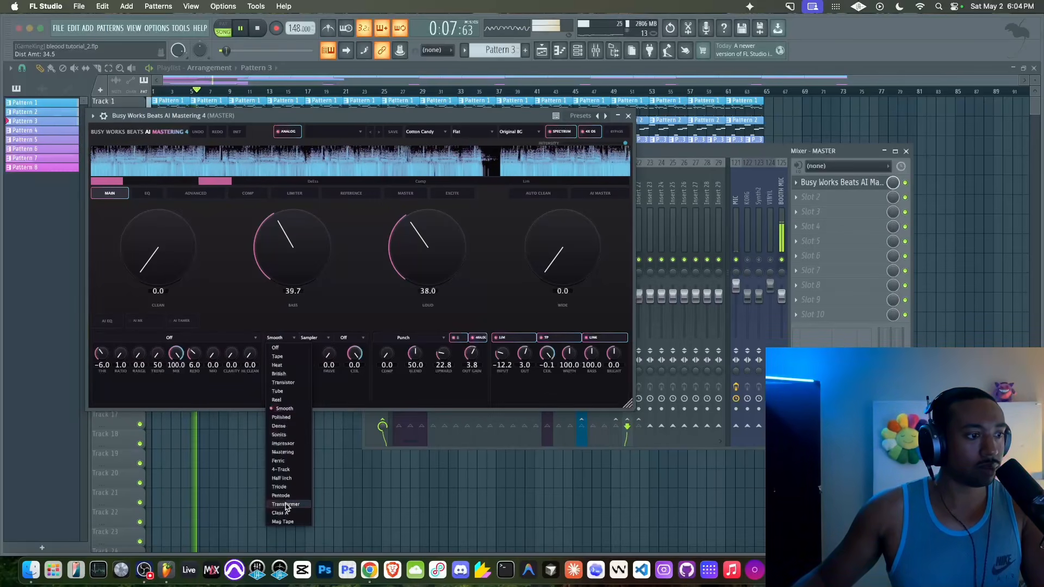
click(282, 522)
key(space)
click(628, 116)
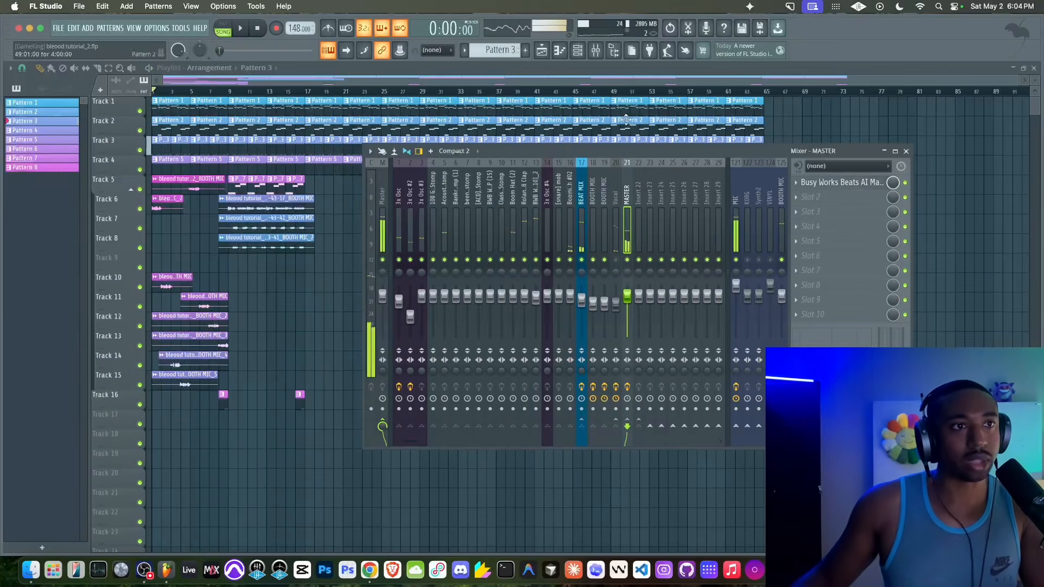
- Insert Fruity Soft Clipper in the first effect slot of the MASTER track, ahead of the mastering plugin
key(space)
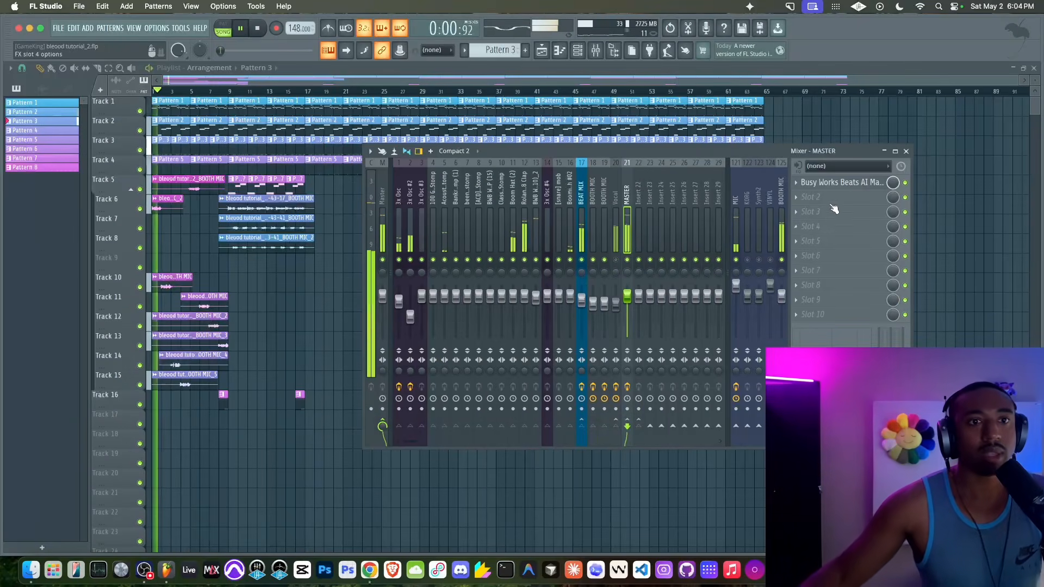
key(space)
scroll(824, 183, down, 1)
click(822, 182)
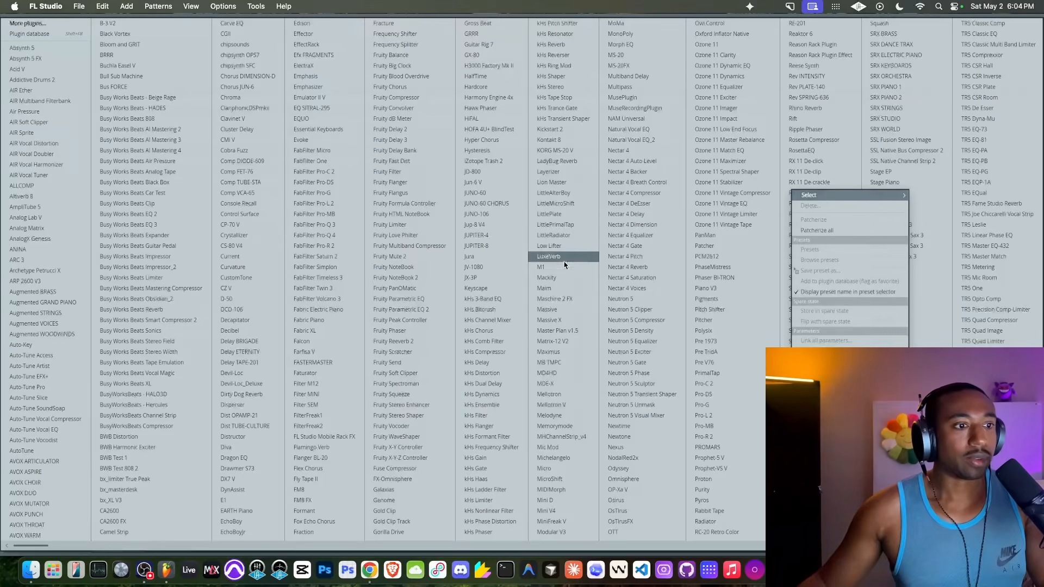
click(418, 374)
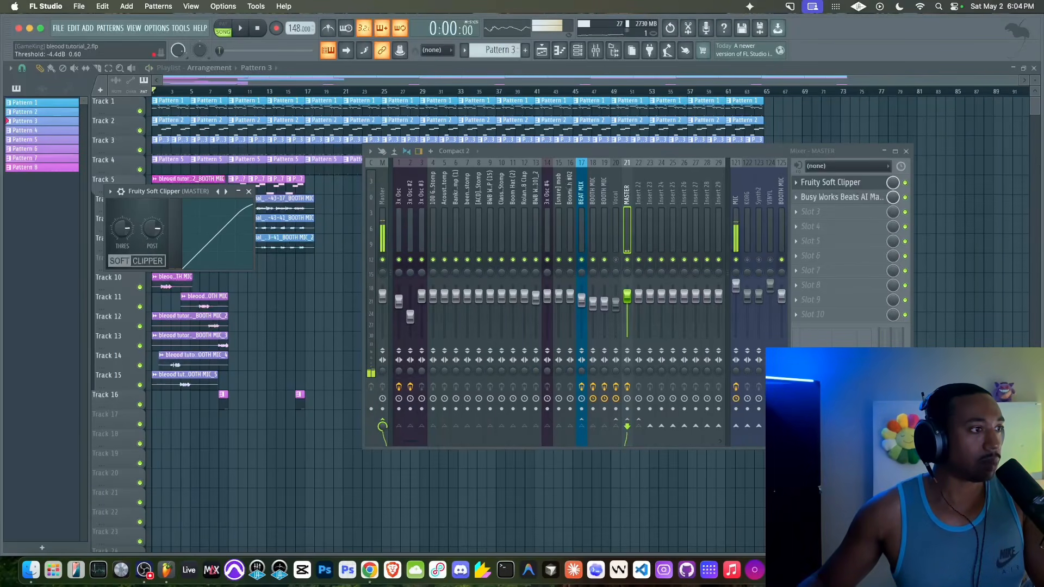
- Play the song and inspect the kHs Flanger and Fruity Delay 3 settings on the Vocal track
key(space)
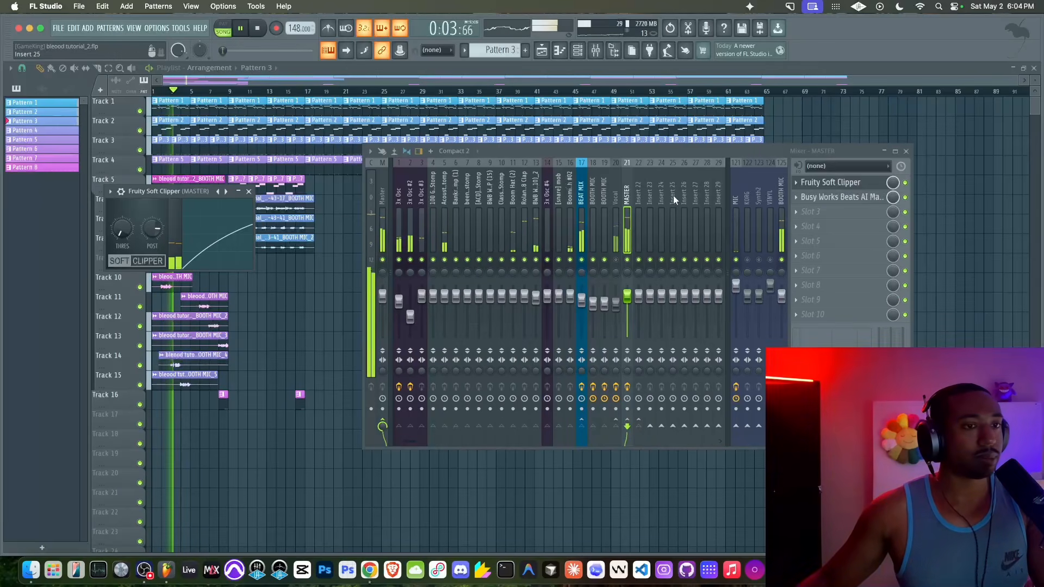
click(616, 260)
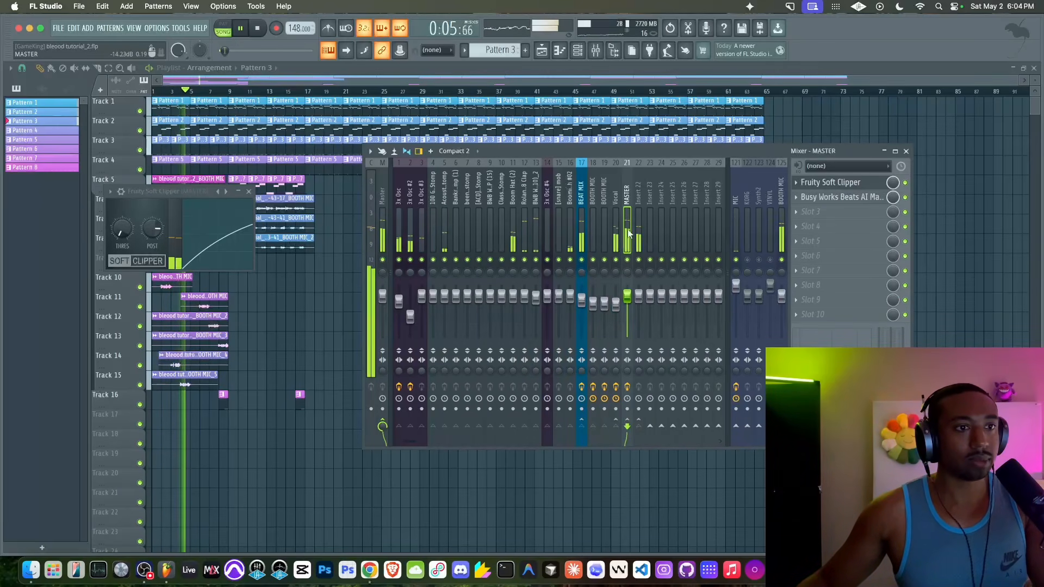
click(615, 305)
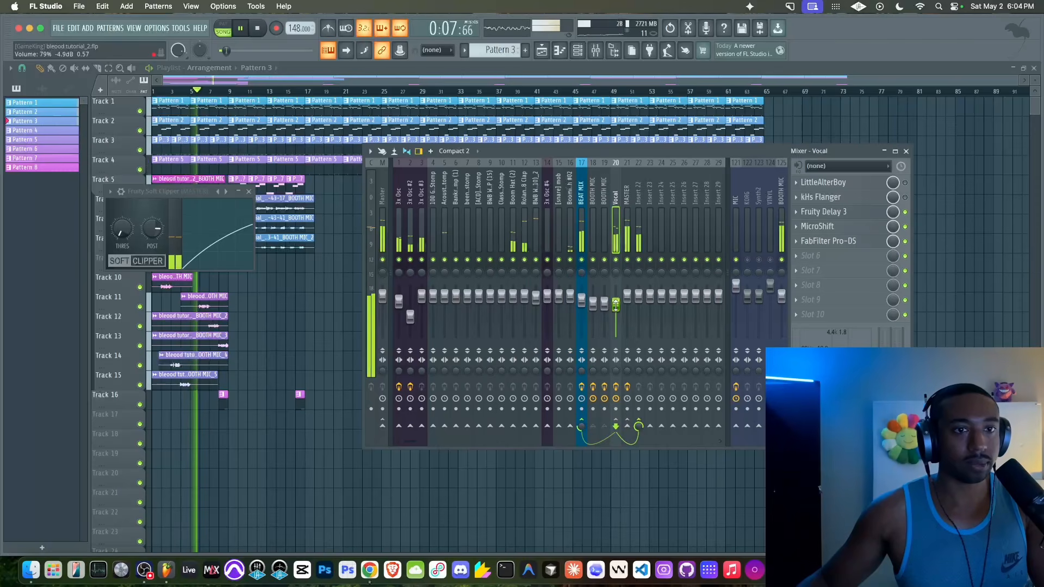
click(832, 197)
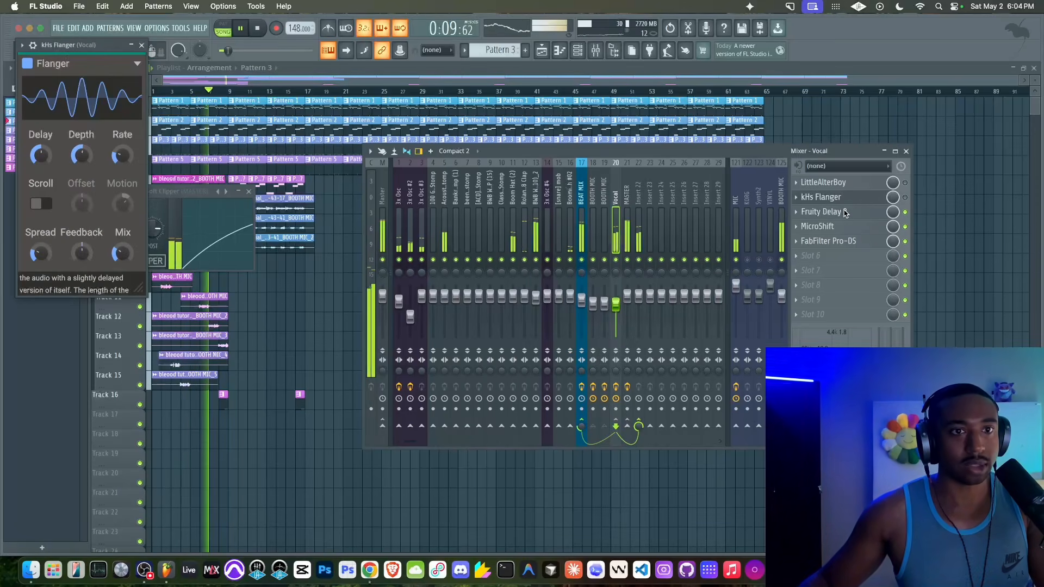
click(844, 212)
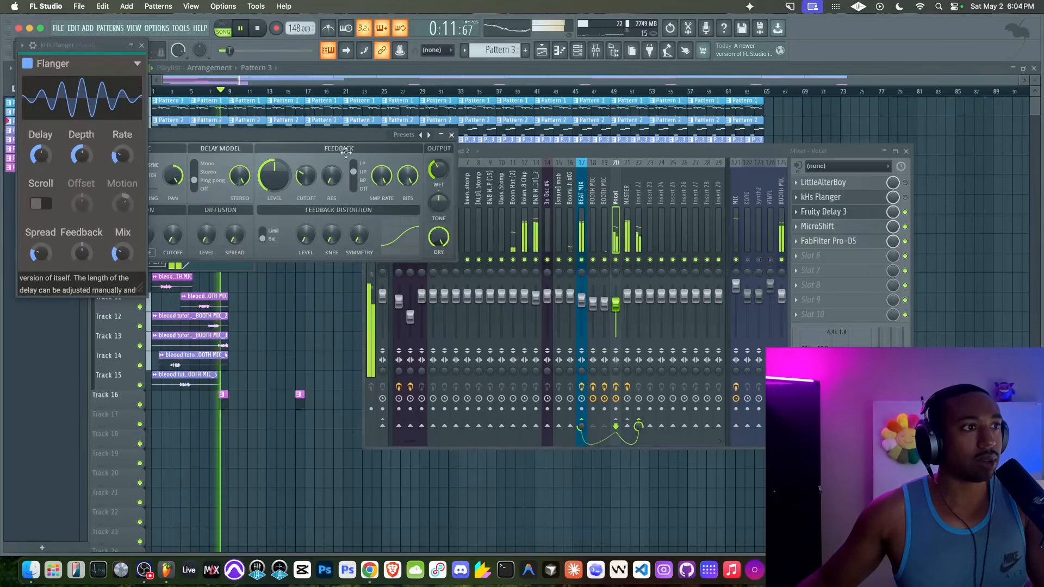
click(141, 45)
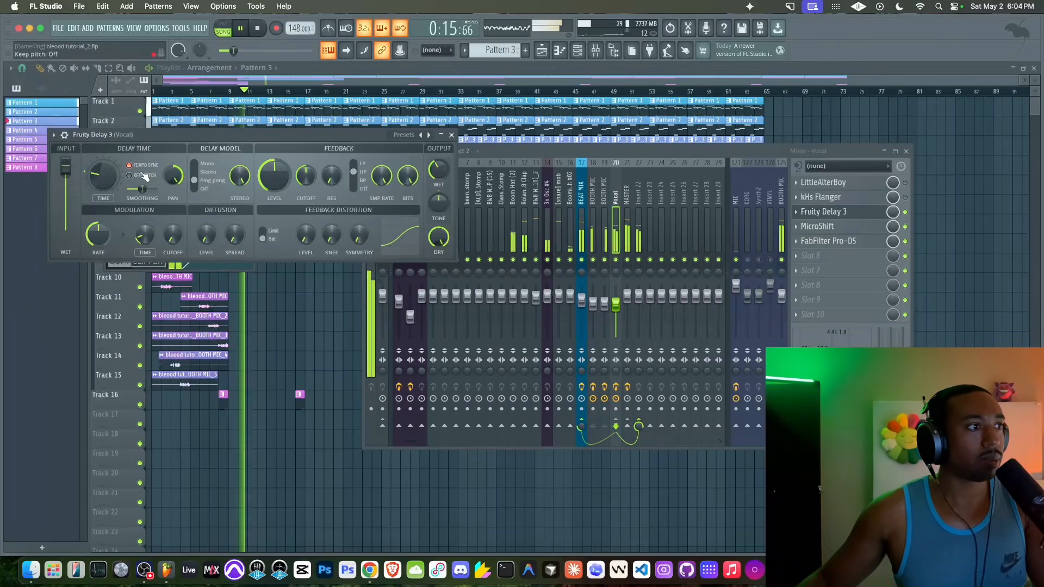
- Set the feedback resonance of the Vocal track's Fruity Delay 3 to 54.9% and check its MicroShift settings
key(space)
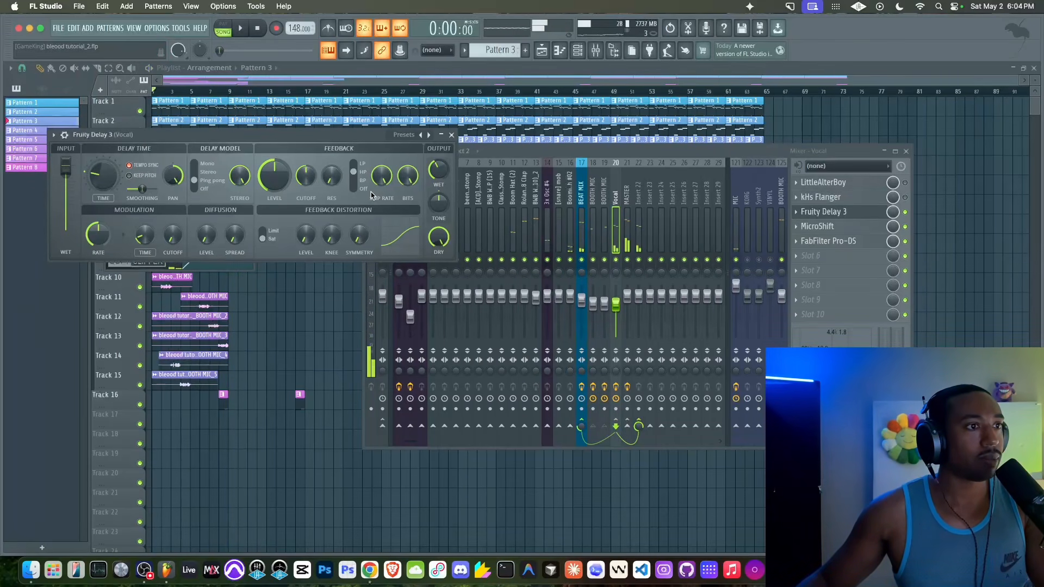
key(space)
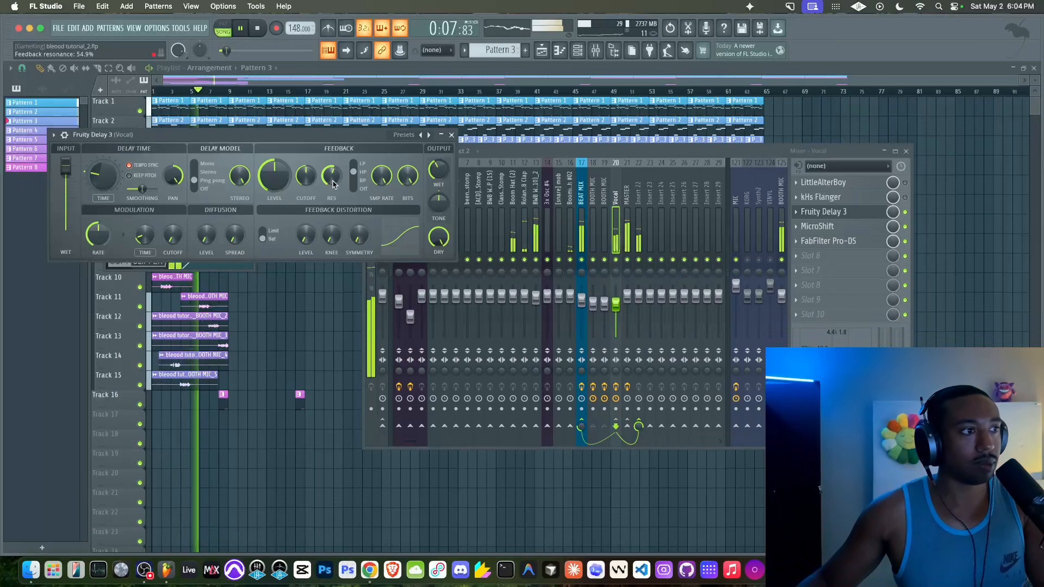
click(451, 134)
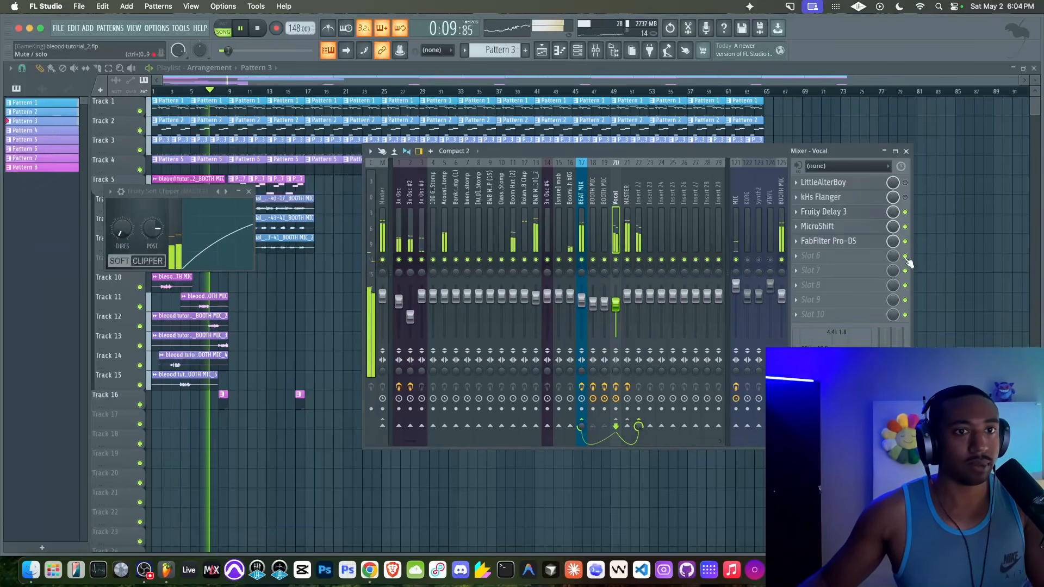
click(854, 227)
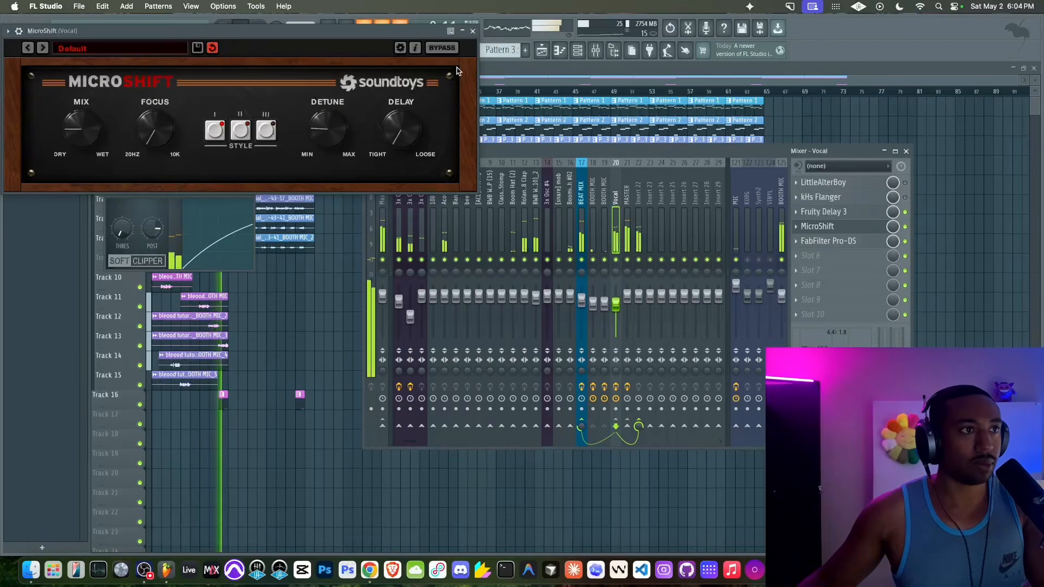
click(473, 31)
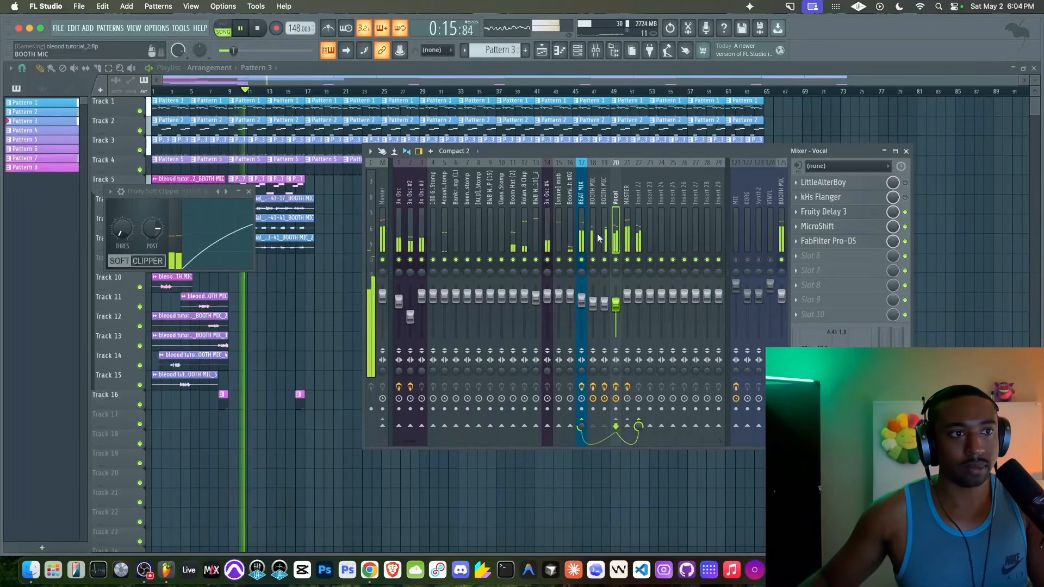
- Select the BEAT MIX mixer track and clear the open windows to review the playlist arrangement during playback
click(584, 228)
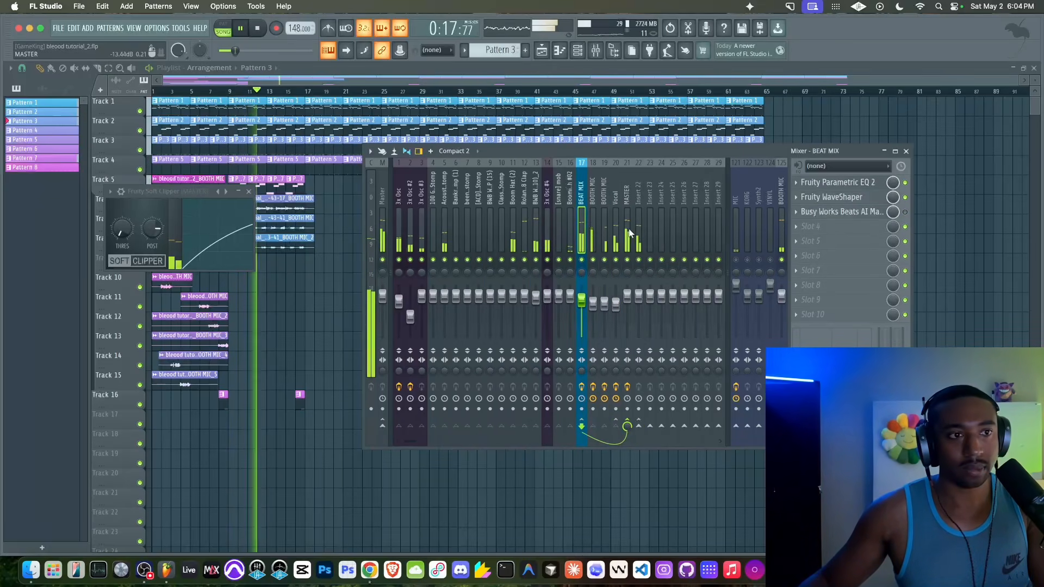
key(F12)
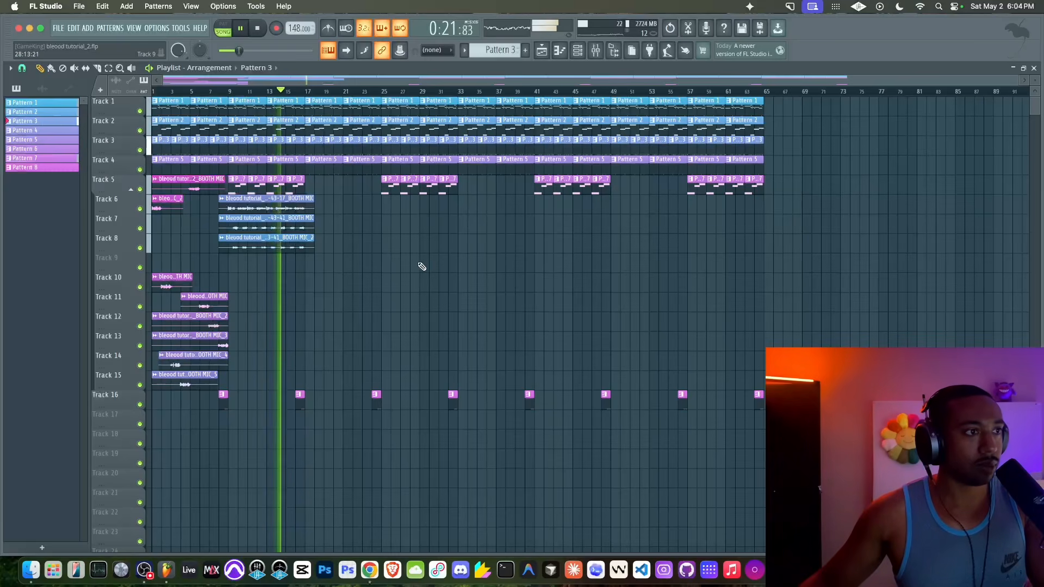
scroll(413, 266, up, 2)
scroll(414, 266, down, 2)
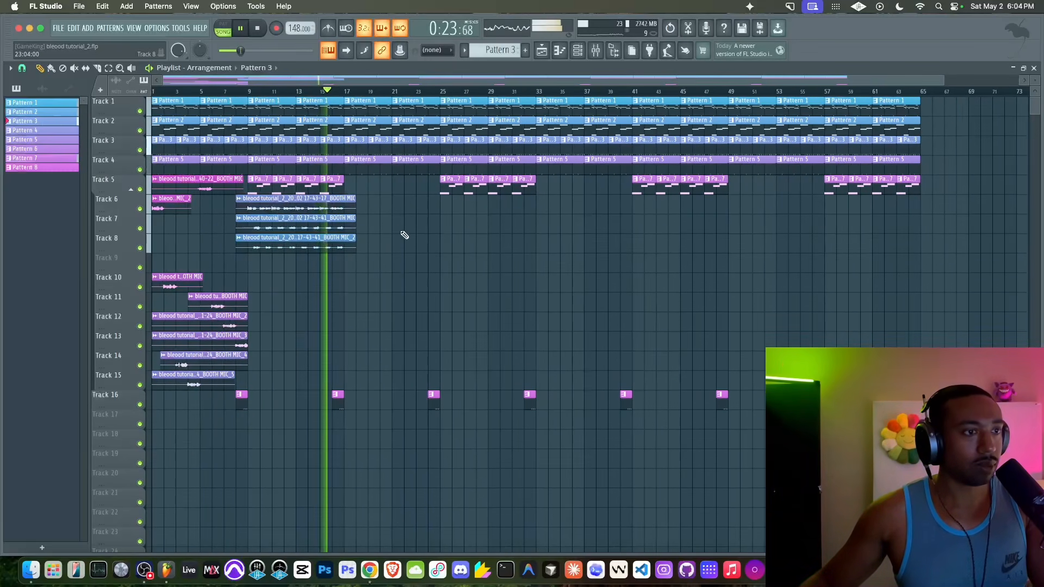
- Adjust the mix level and soften the upper curve's tension in the BEAT MIX track's Fruity WaveShaper, and close the plugin
click(597, 51)
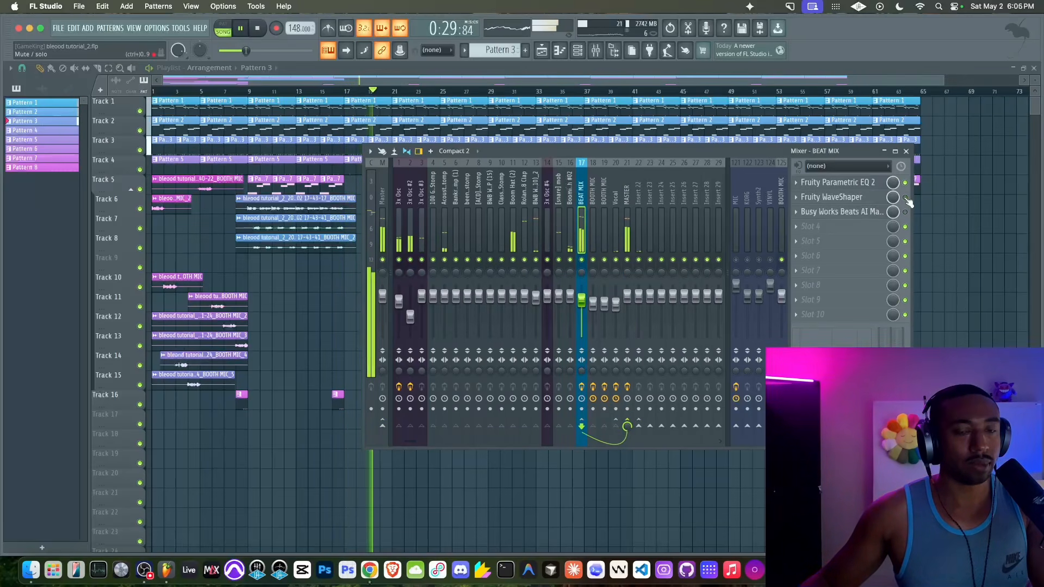
click(831, 197)
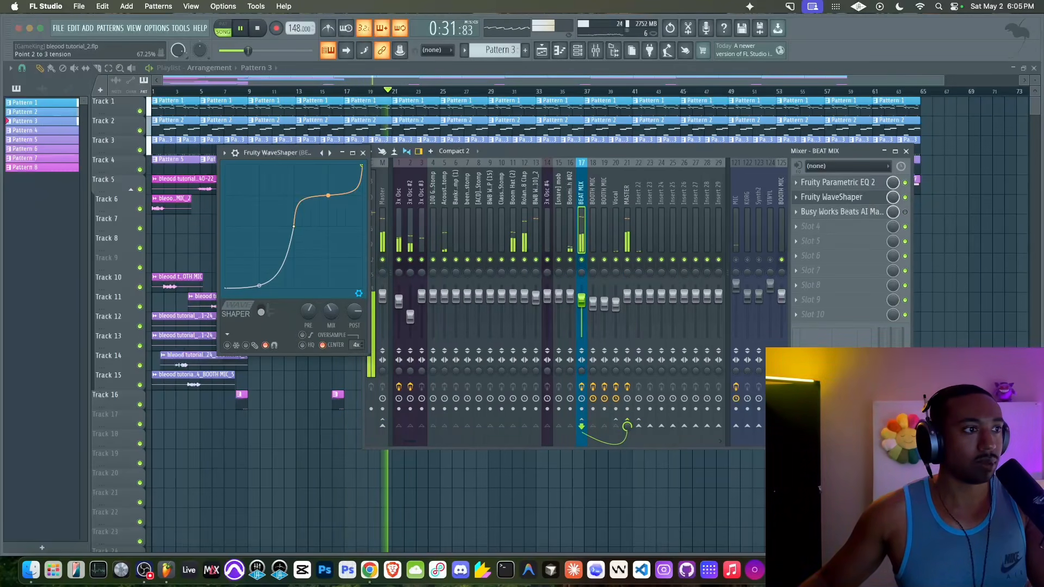
drag(328, 196, 328, 194)
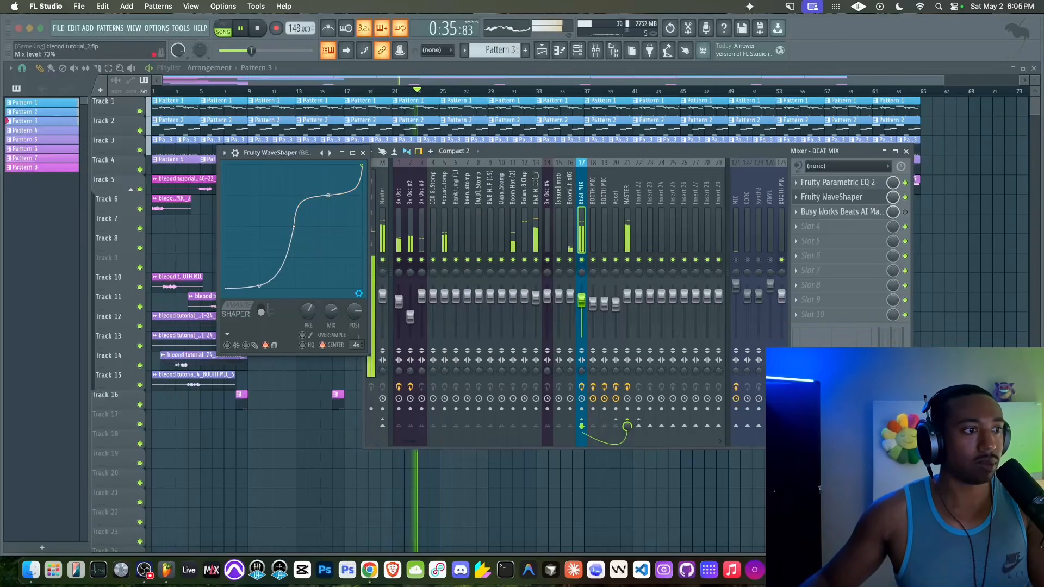
drag(331, 311, 331, 315)
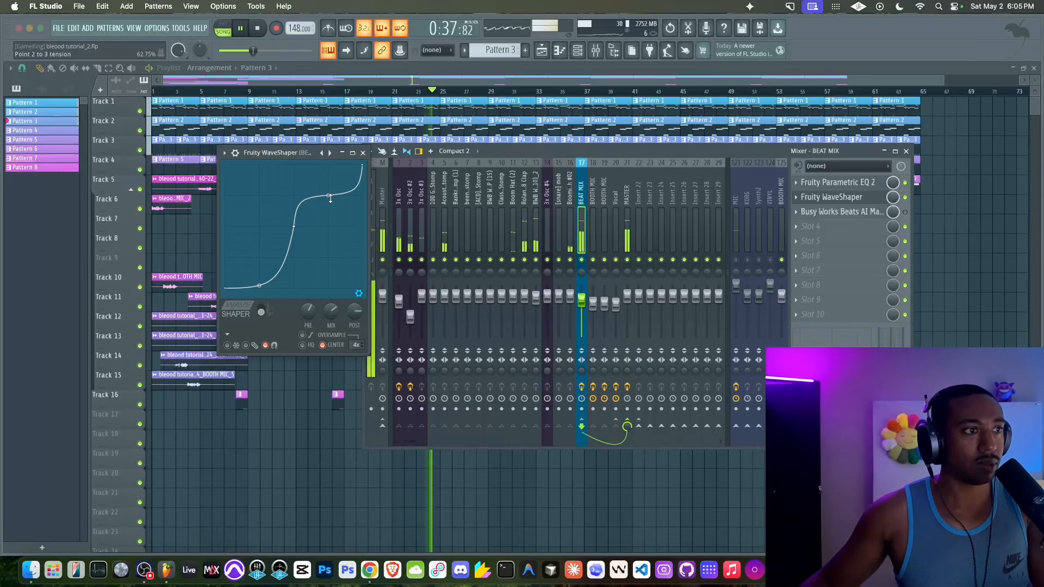
drag(328, 199, 328, 211)
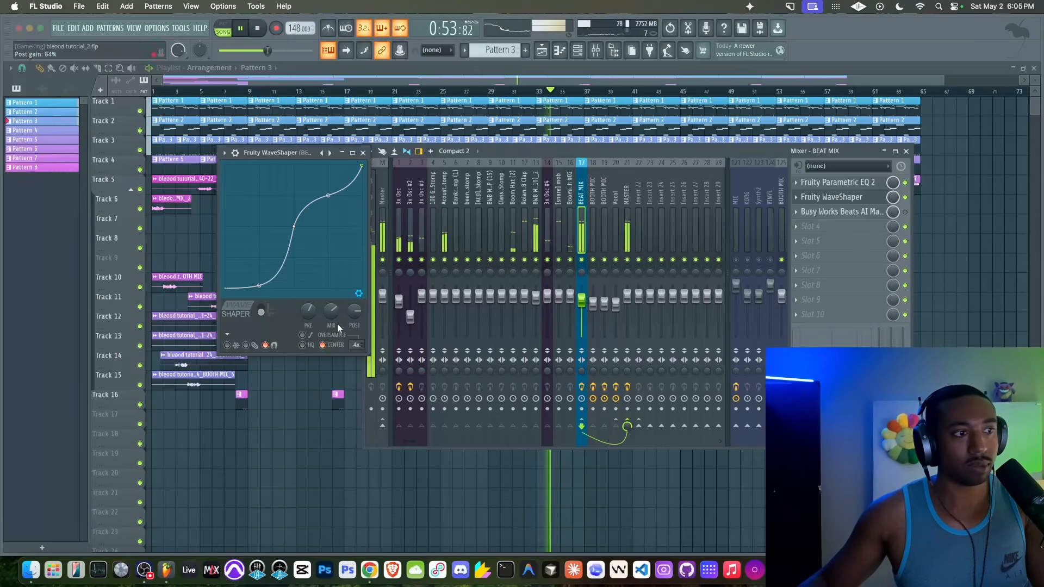
click(301, 405)
click(596, 50)
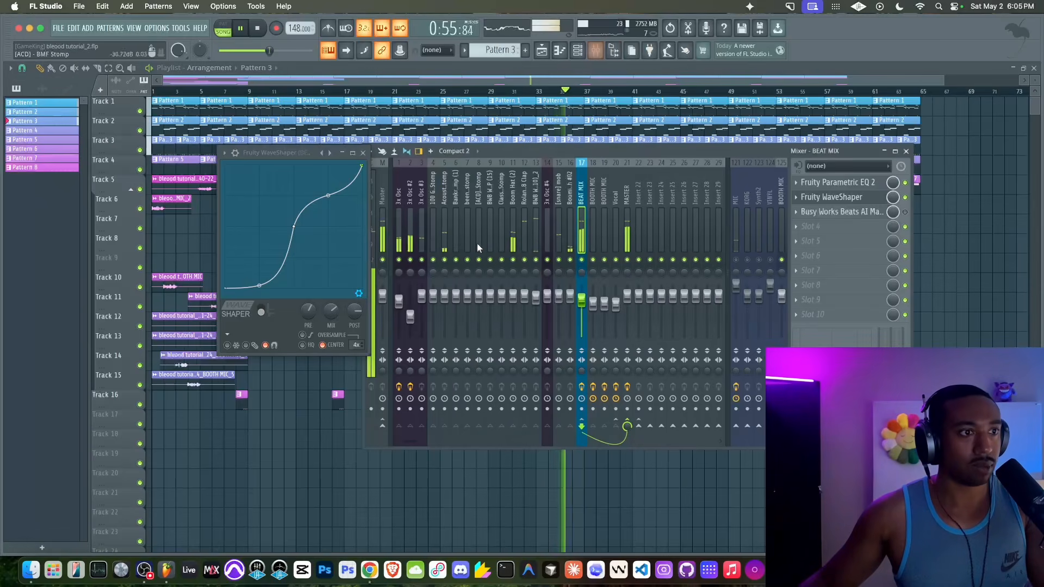
click(363, 153)
click(981, 285)
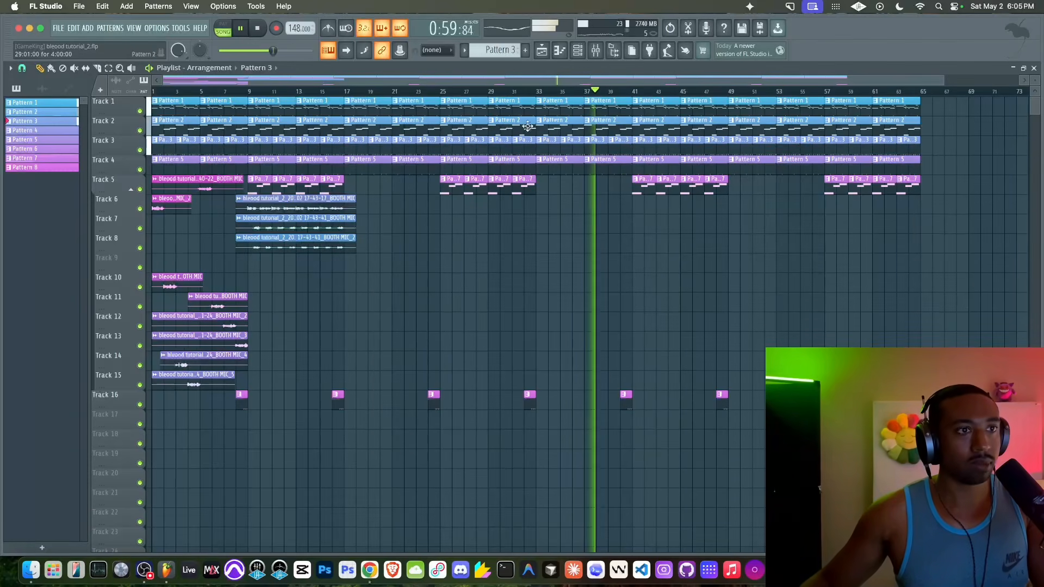
- Raise the 3x Osc #2 channel volume to 74% in the channel rack
click(565, 51)
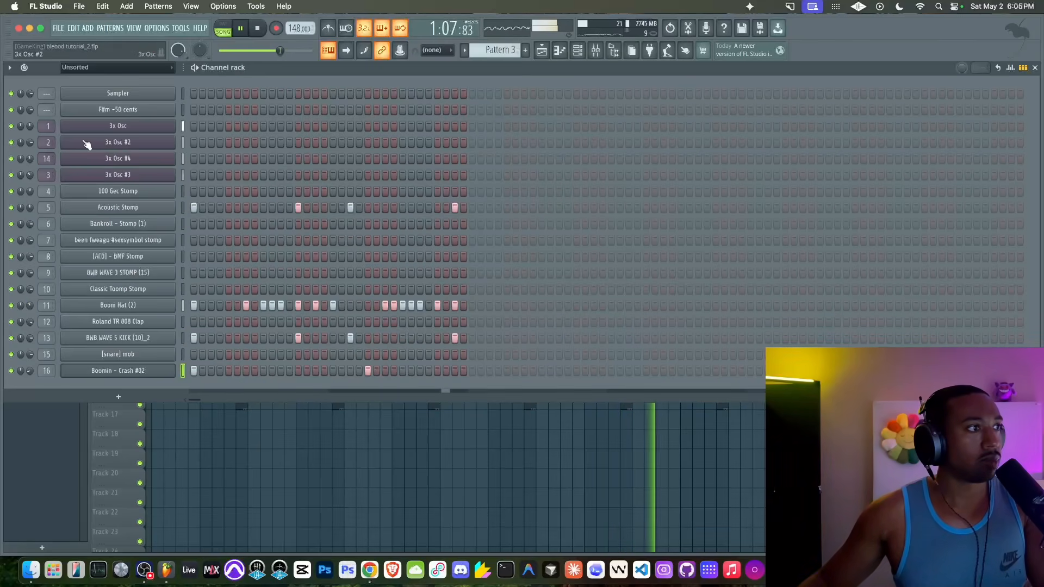
scroll(30, 125, down, 2)
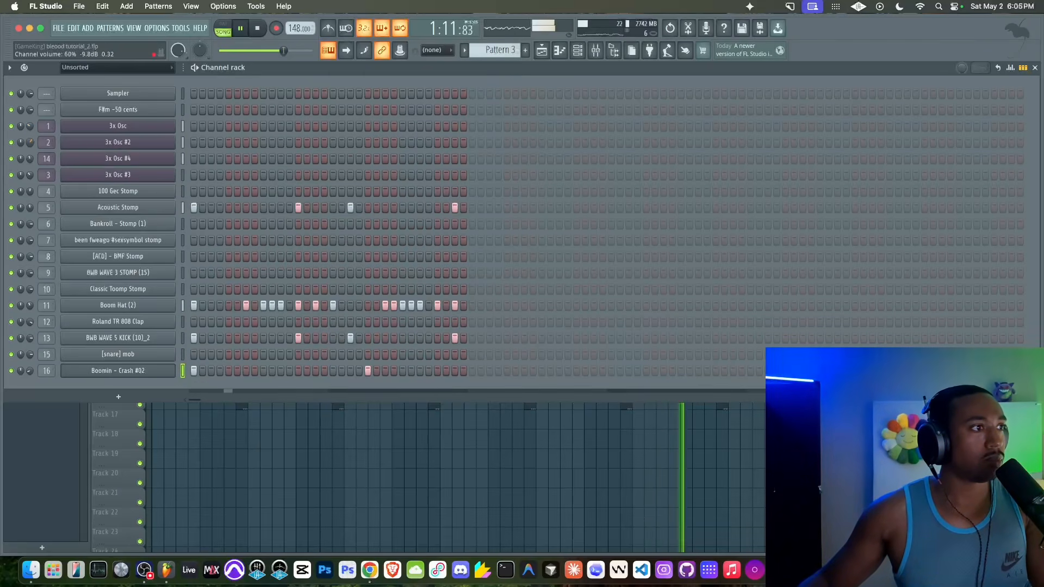
scroll(31, 143, down, 1)
drag(33, 144, 33, 139)
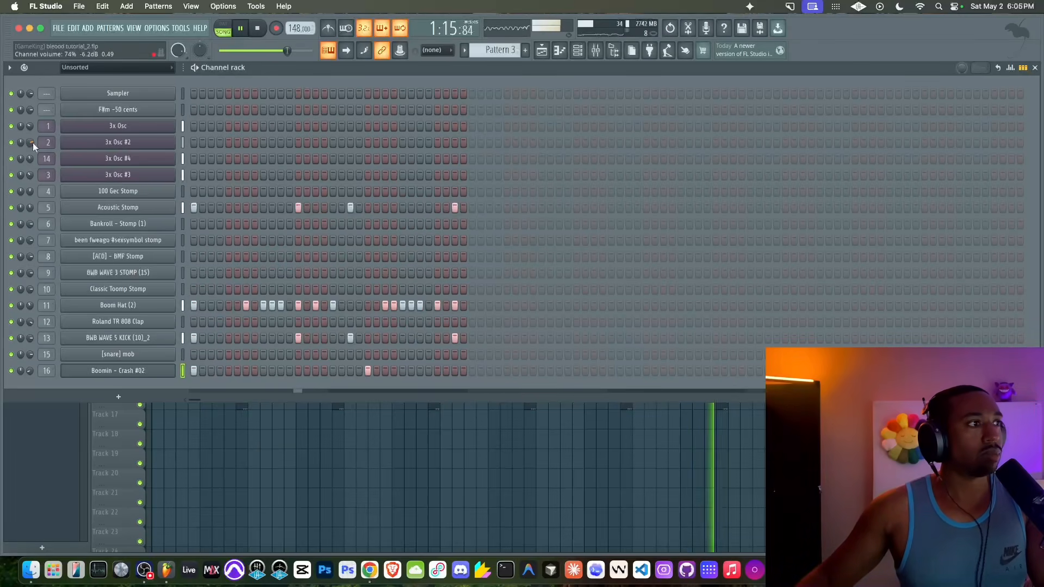
- Audition other root notes on 3x Osc #2, return it to C5, and set its channel volume to 78%
click(108, 144)
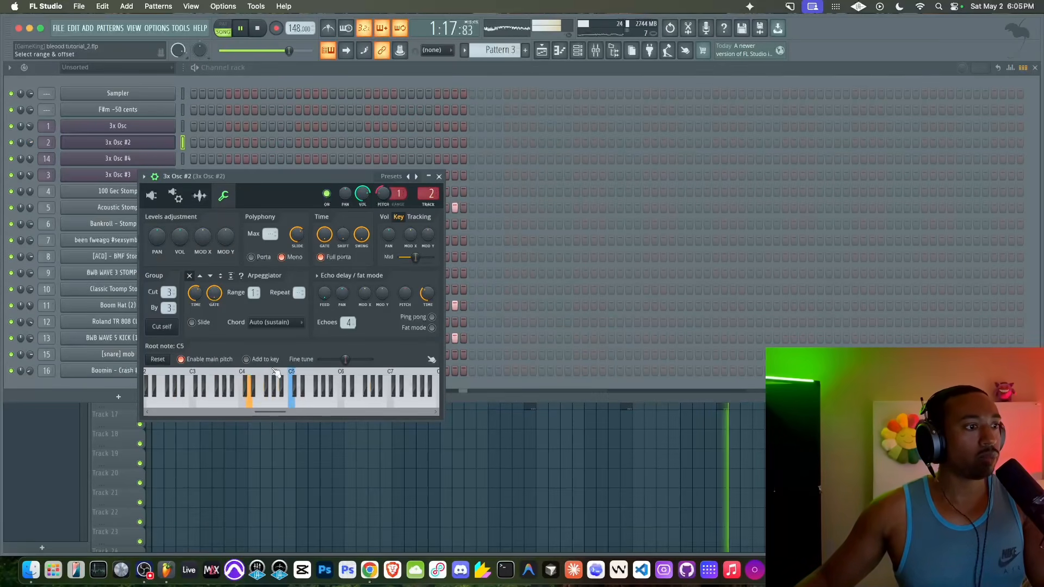
right_click(242, 400)
right_click(340, 397)
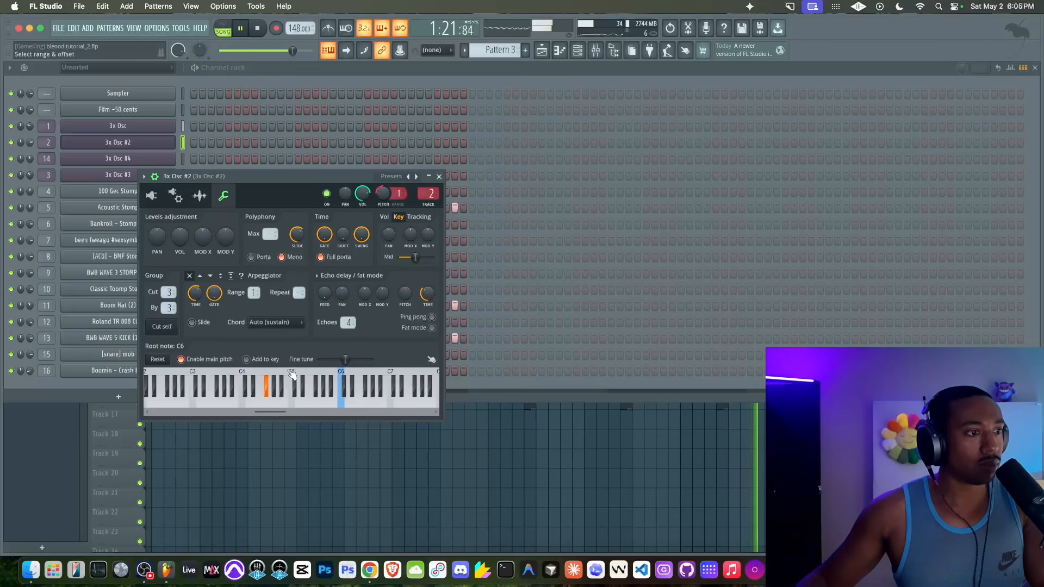
right_click(293, 374)
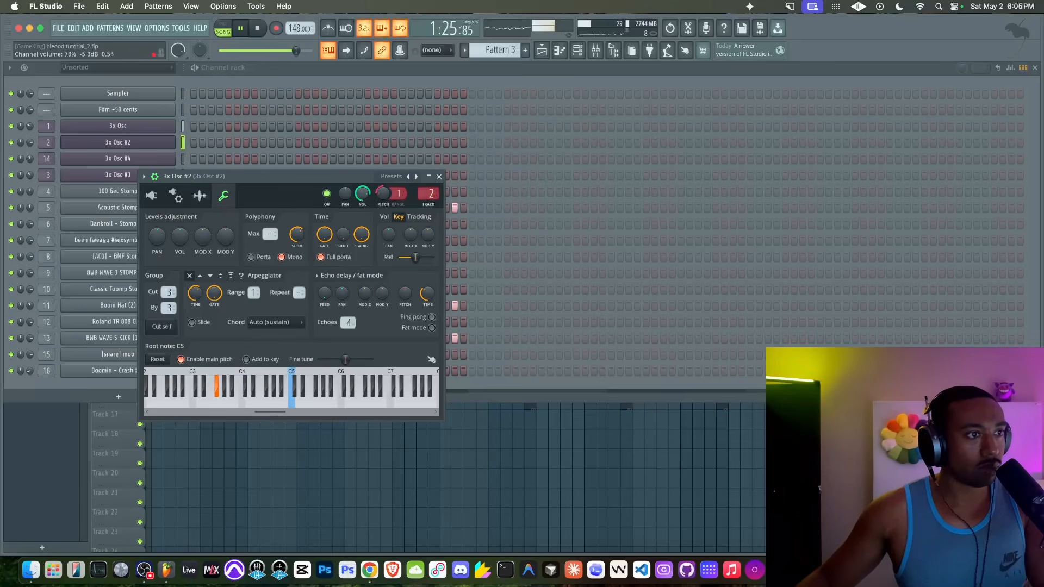
click(428, 177)
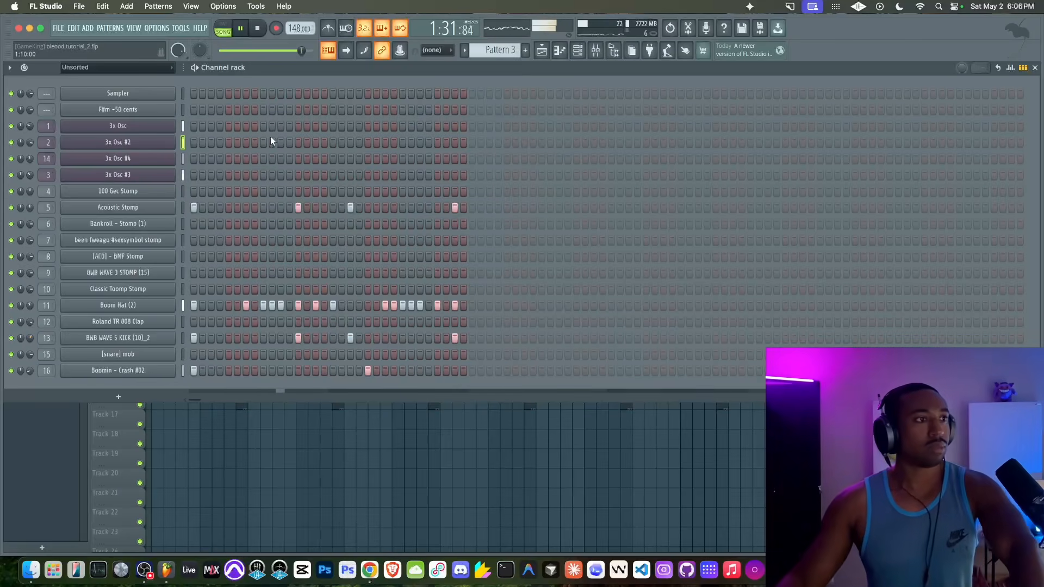
- Try the HP filter on the Acoustic Stomp channel with its filter frequency at 7%, and restore the Fast LP filter
click(334, 456)
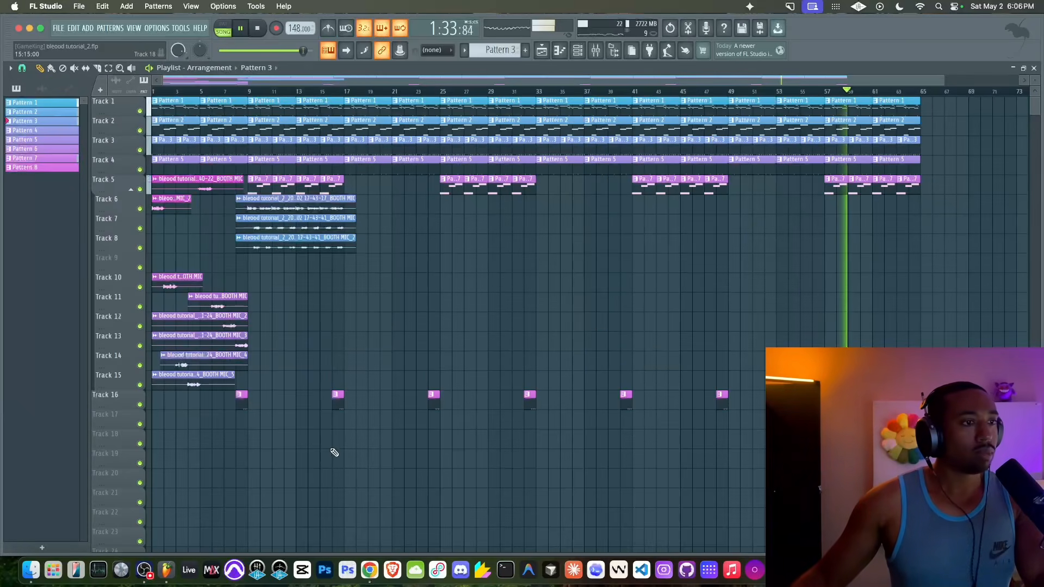
click(578, 51)
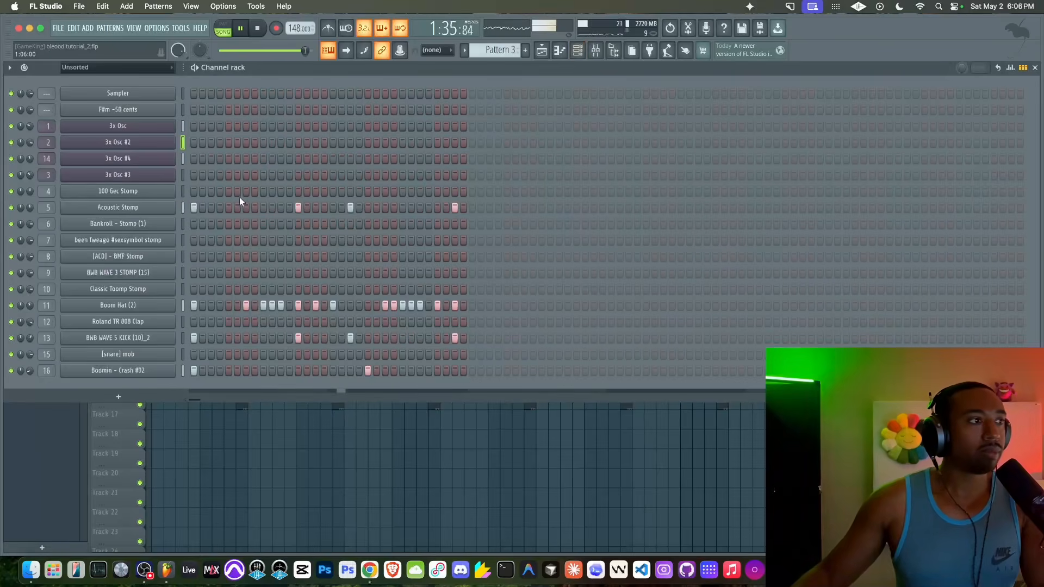
click(155, 207)
click(113, 183)
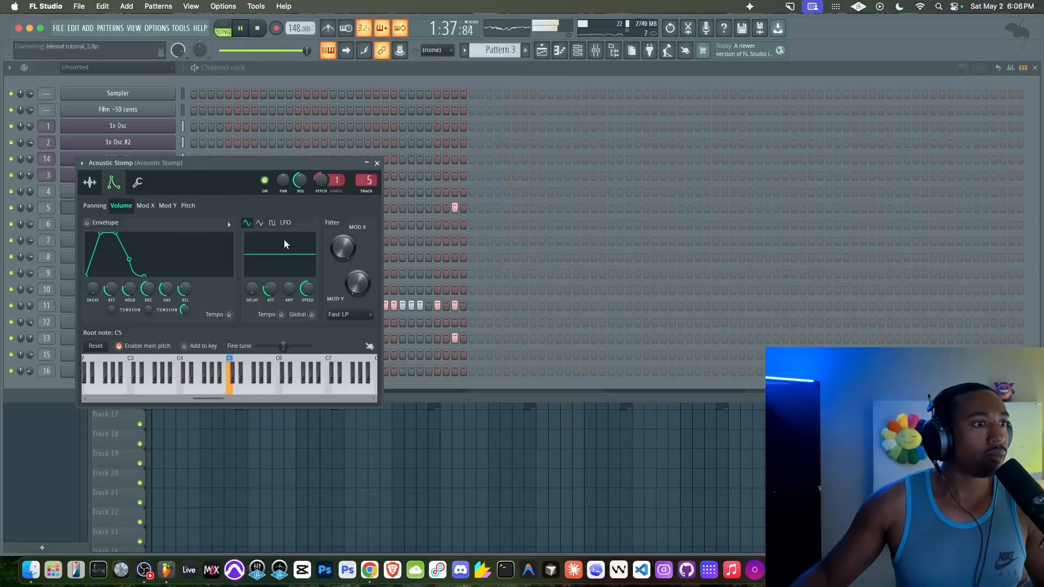
click(353, 315)
click(344, 344)
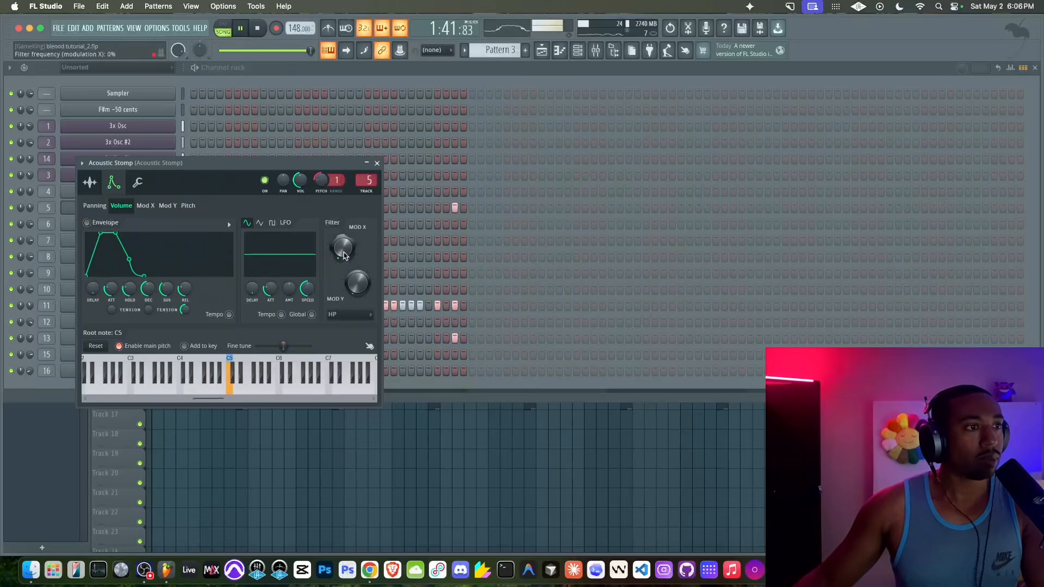
right_click(344, 255)
click(335, 312)
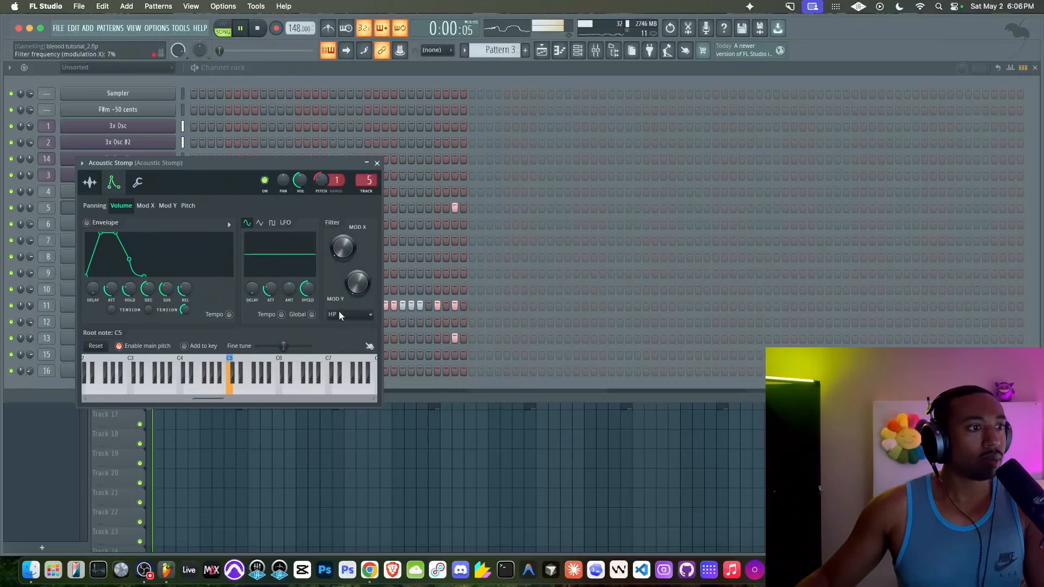
click(344, 329)
right_click(352, 239)
click(350, 214)
- Lower the 3x Osc #2 track's mixer fader slightly and close the Acoustic Stomp channel settings
click(596, 50)
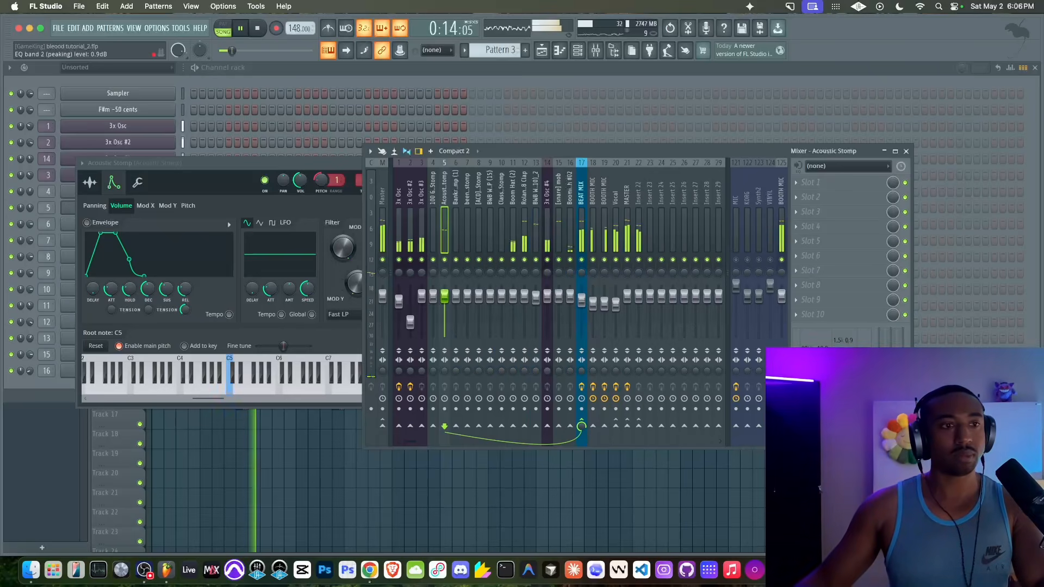
click(357, 164)
click(376, 163)
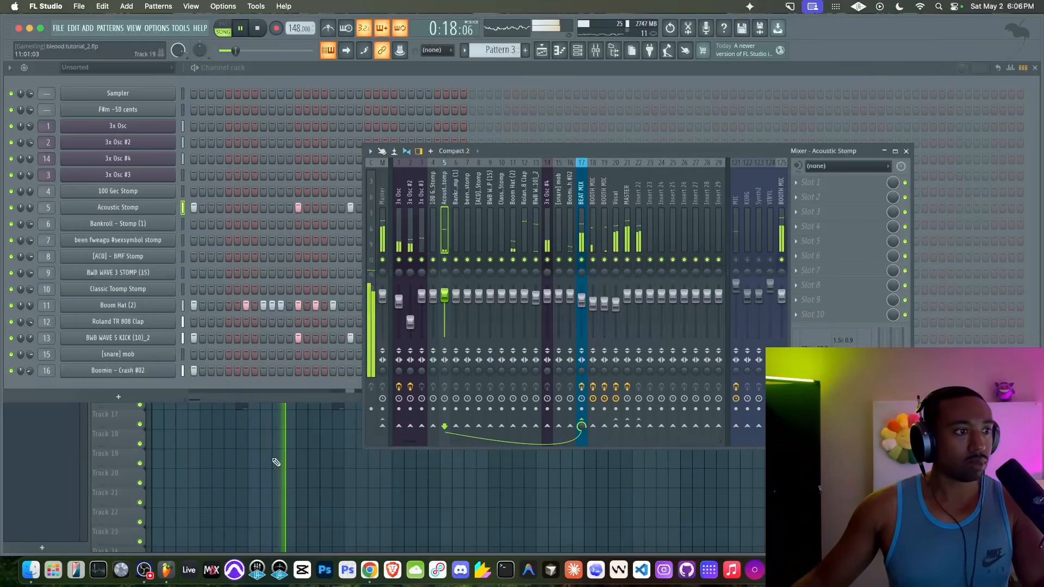
- Move the empty insert track next to MASTER ahead of it in the mixer, and stop playback
key(F5)
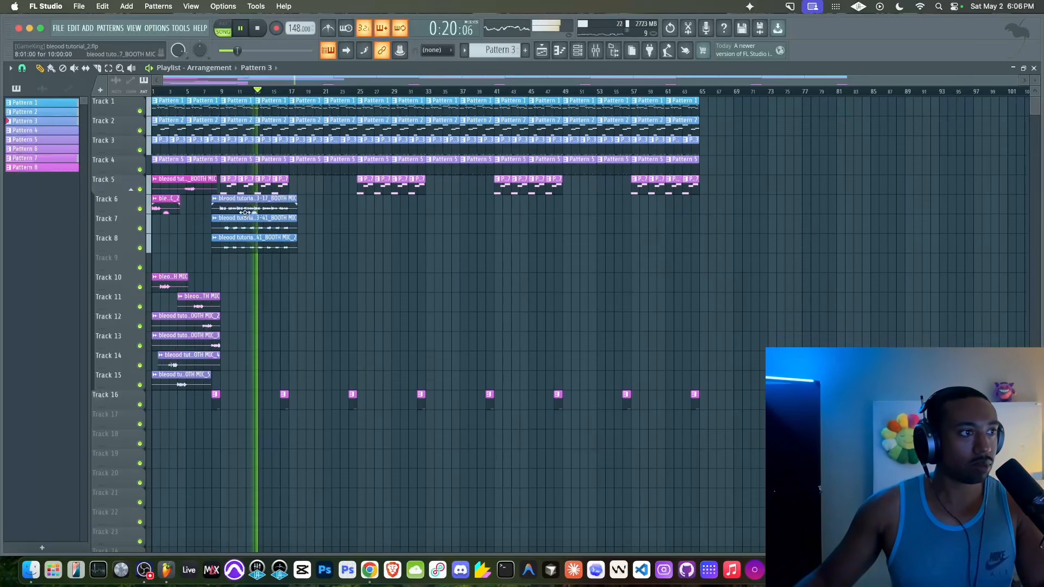
scroll(334, 229, up, 3)
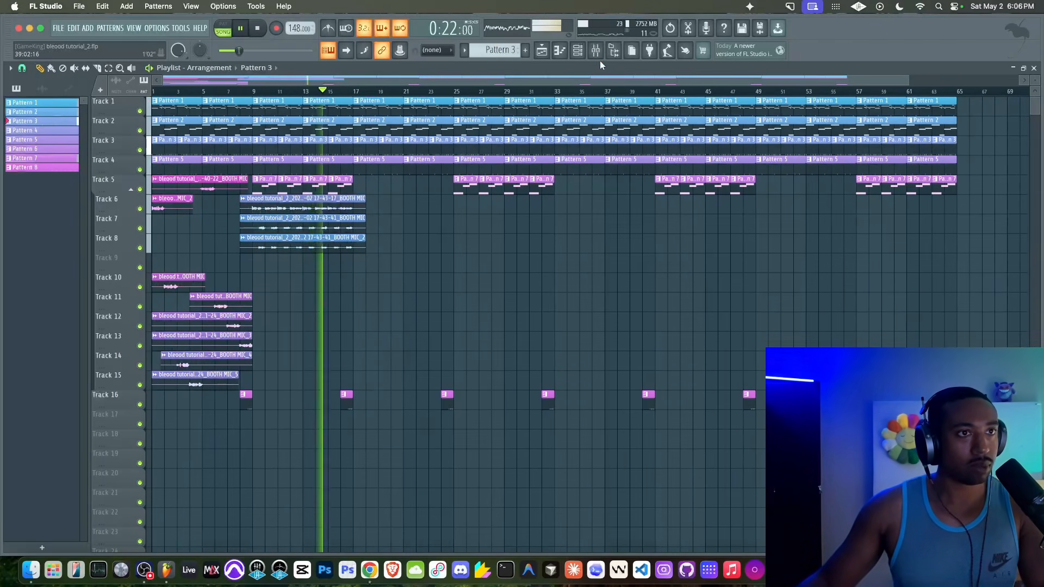
click(595, 52)
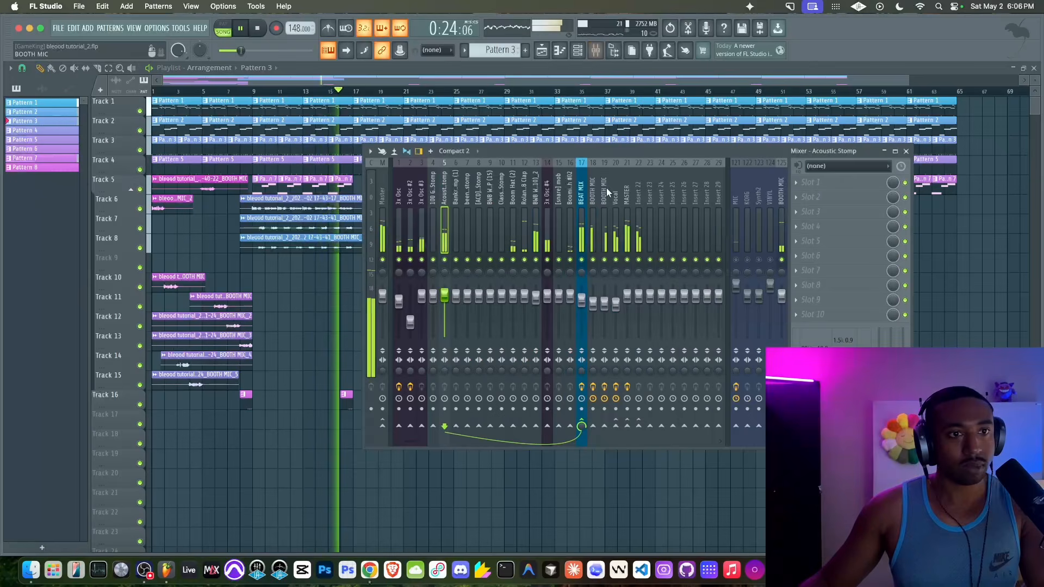
click(579, 220)
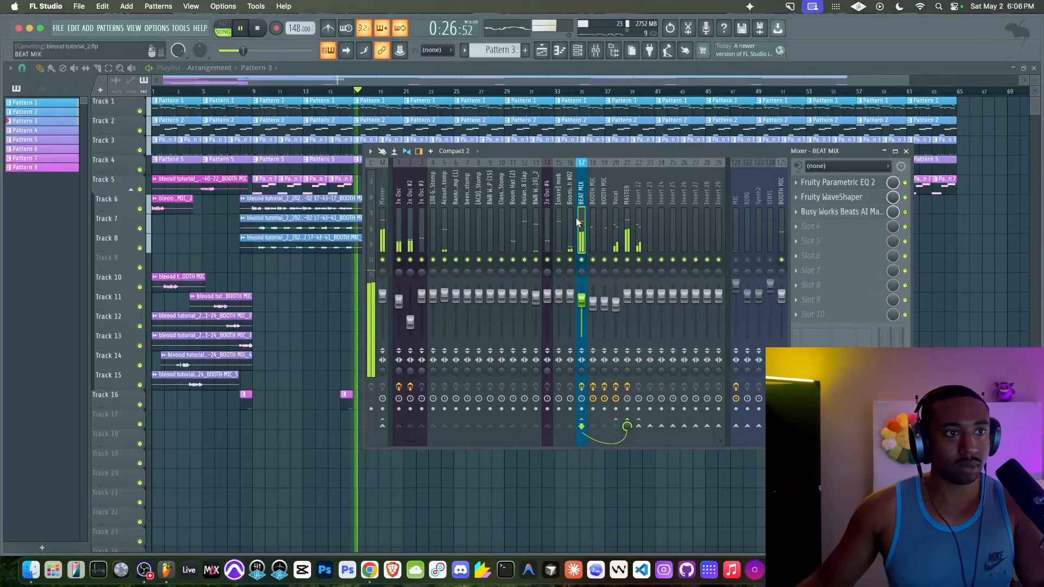
click(641, 237)
key(alt+Left)
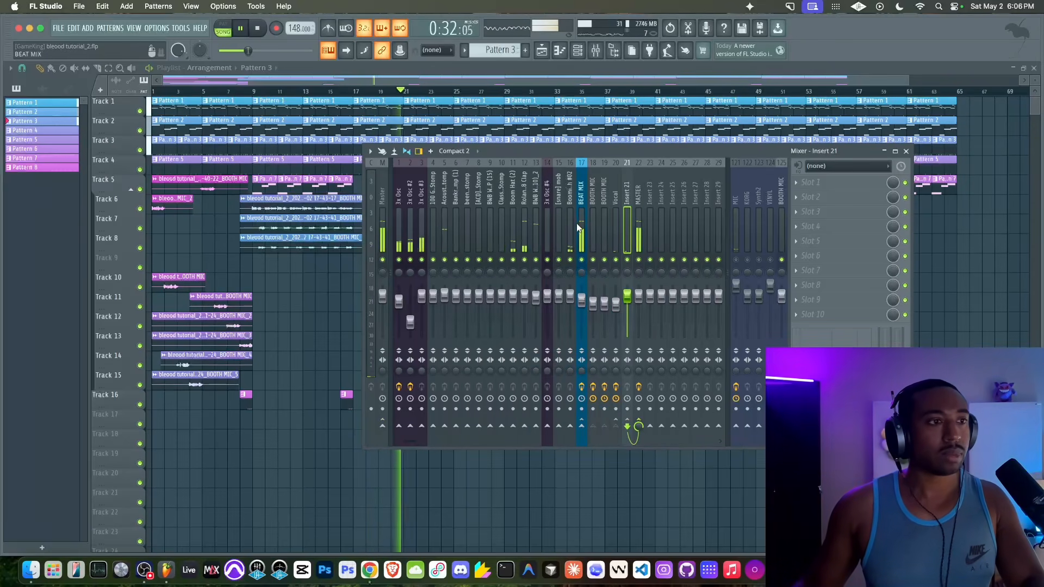
key(space)
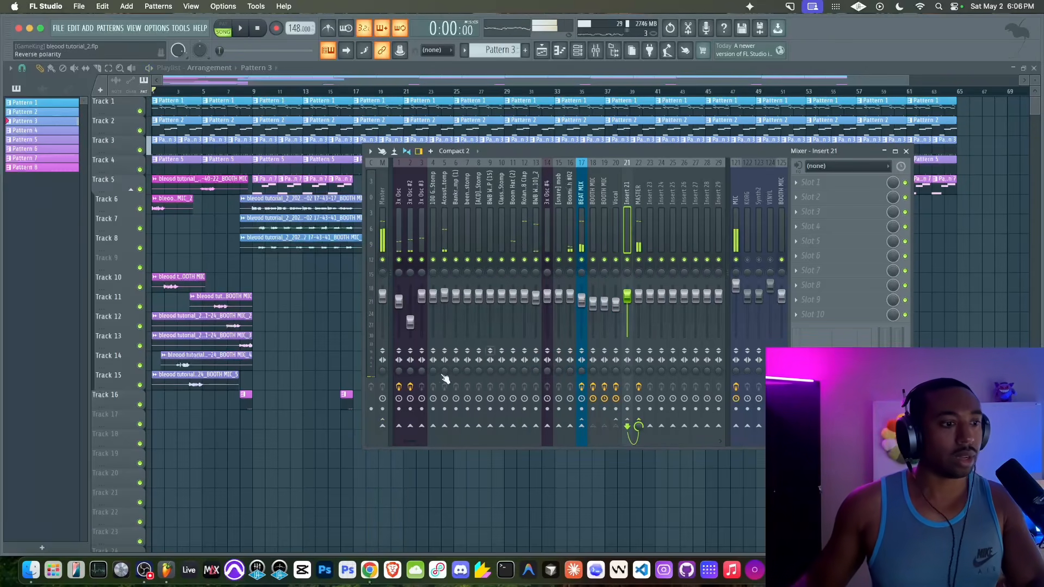
- Check the reference track on TIDAL in Chrome, return to FL Studio, and raise the 3x Osc #2 track's mixer fader while playing the song
click(373, 565)
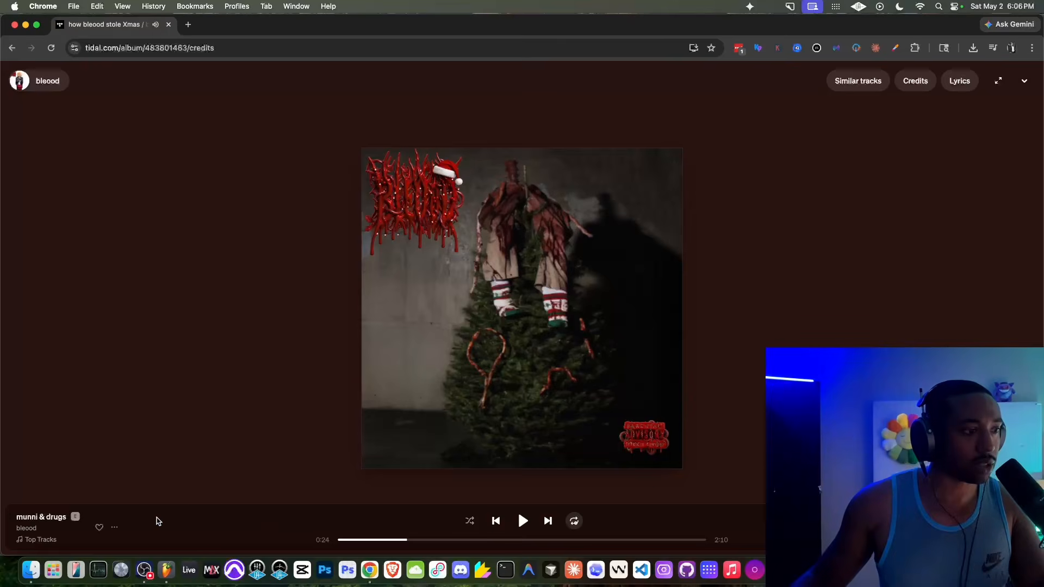
click(167, 572)
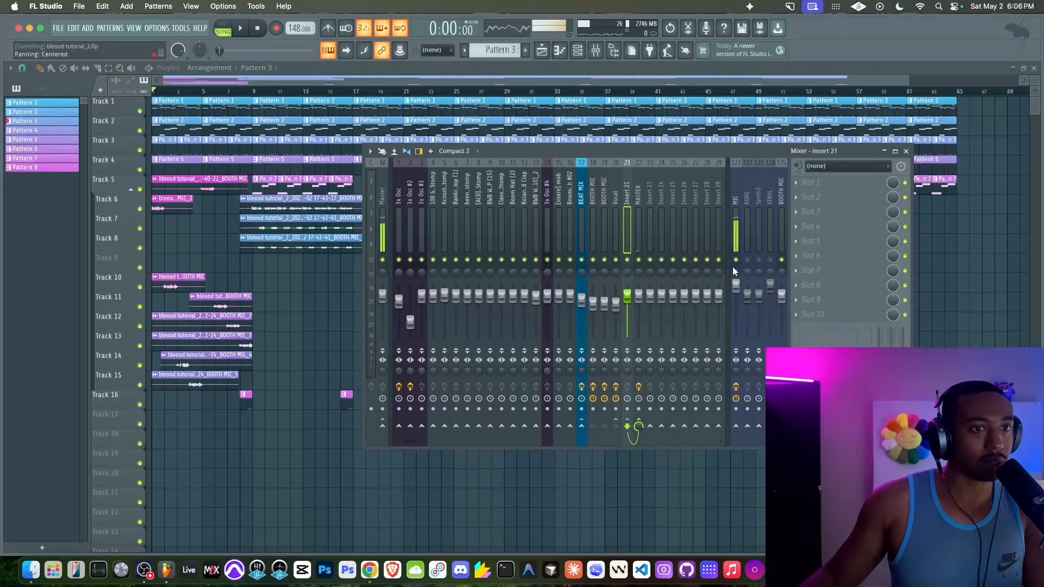
key(space)
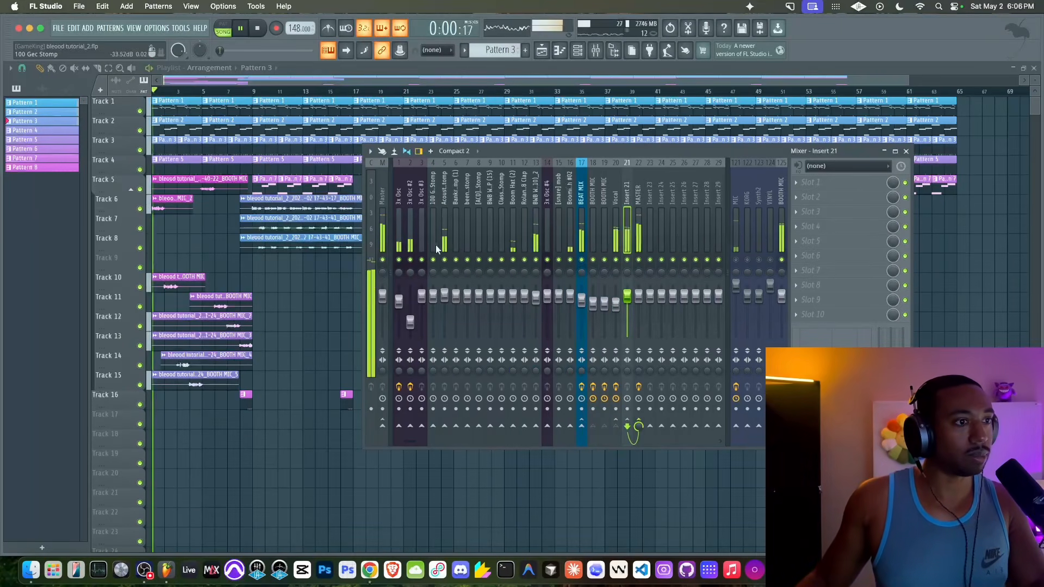
click(416, 238)
drag(418, 326, 422, 306)
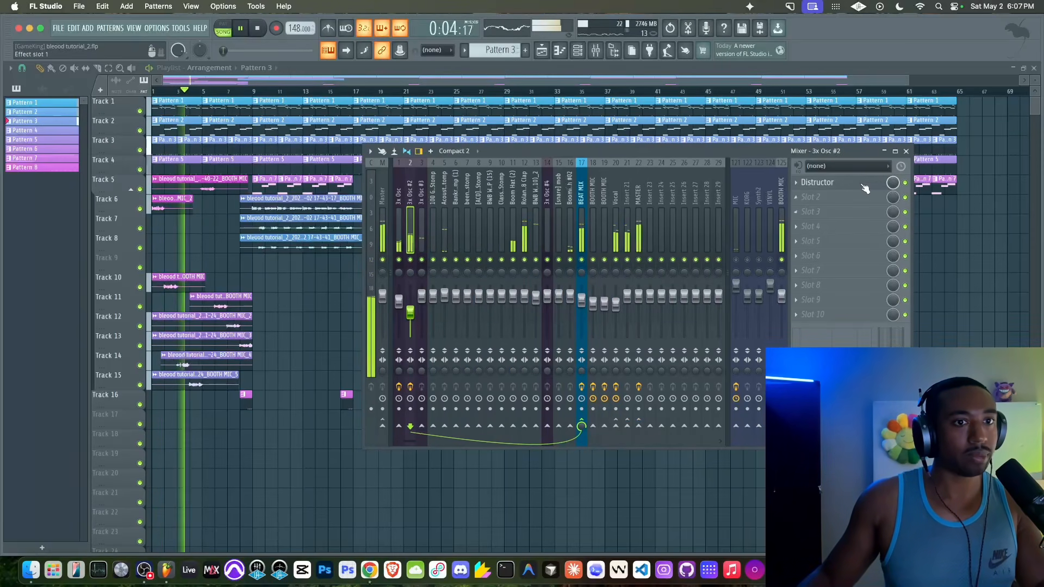
click(737, 260)
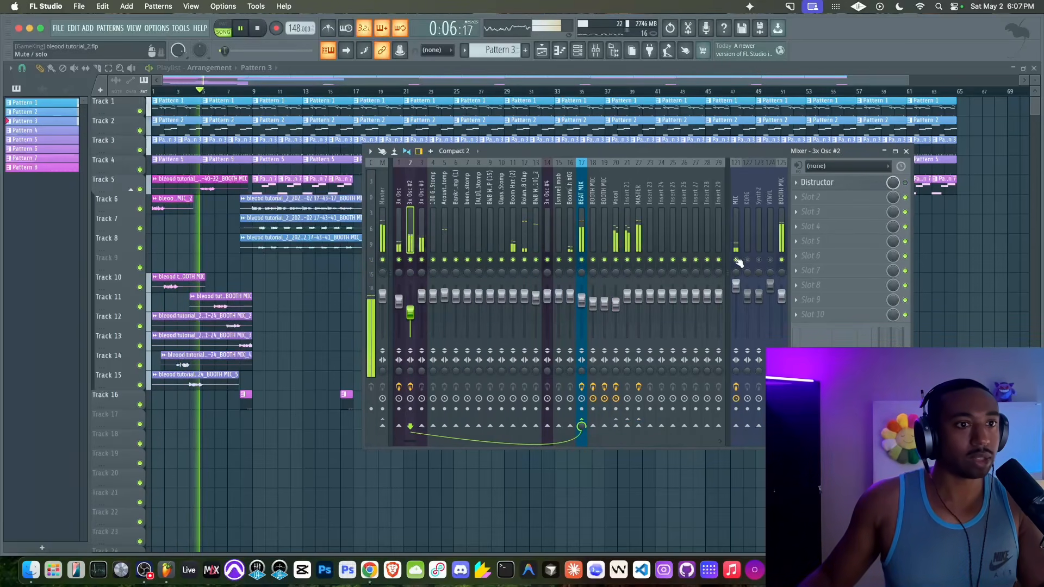
key(space)
- In the AI Mastering plugin on the MASTER track, set the harmonic density to 0.00 and the harmonic drive to 0.97 during playback
click(642, 207)
click(831, 195)
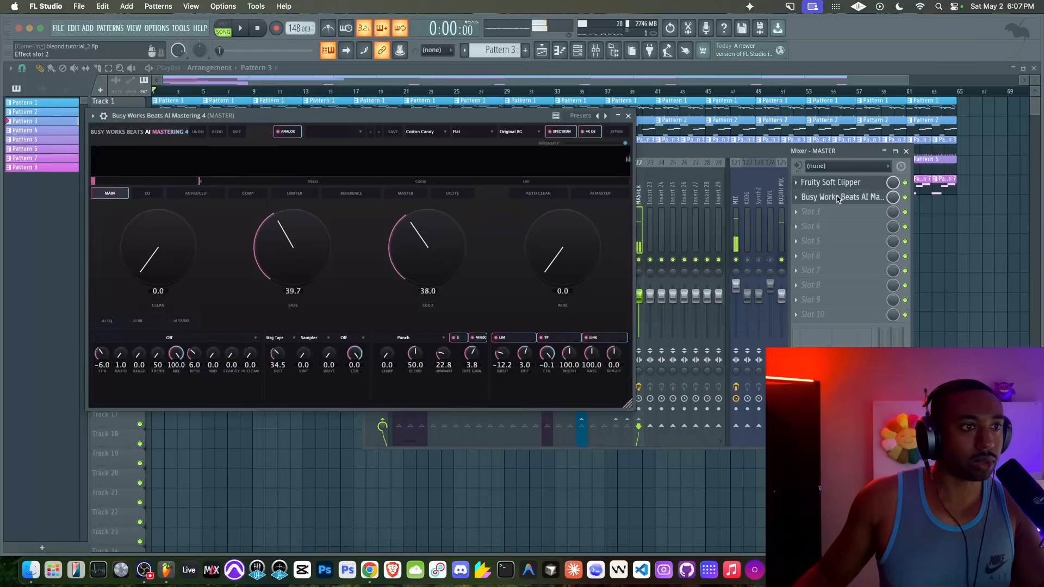
click(412, 193)
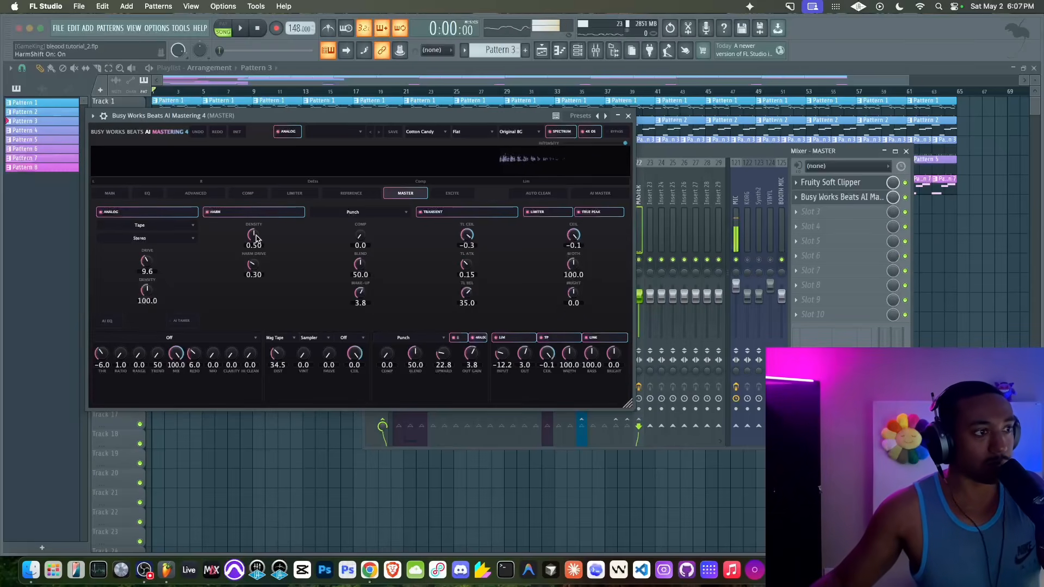
drag(249, 265, 237, 292)
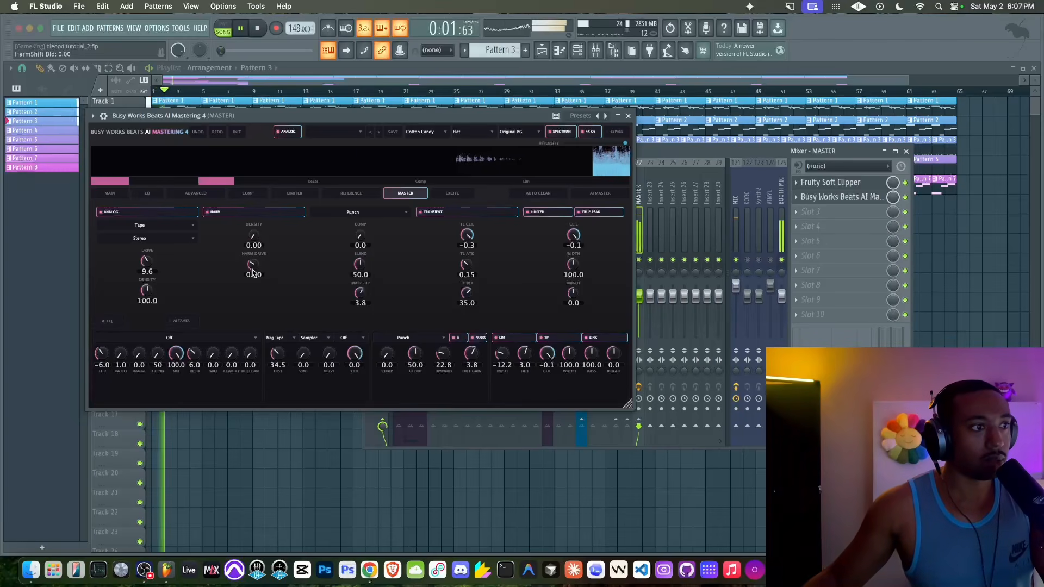
drag(262, 232, 261, 229)
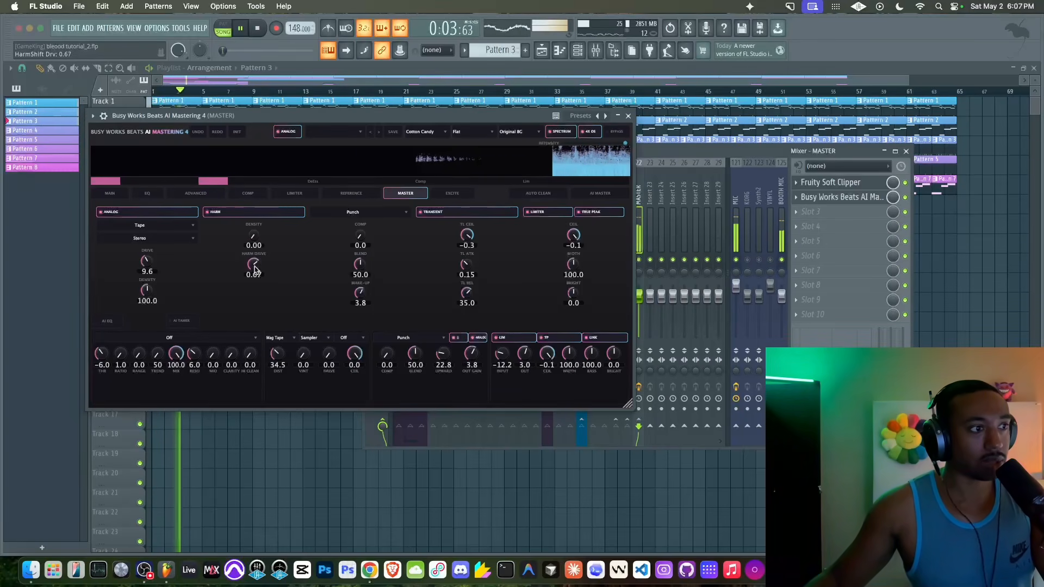
drag(256, 263, 257, 228)
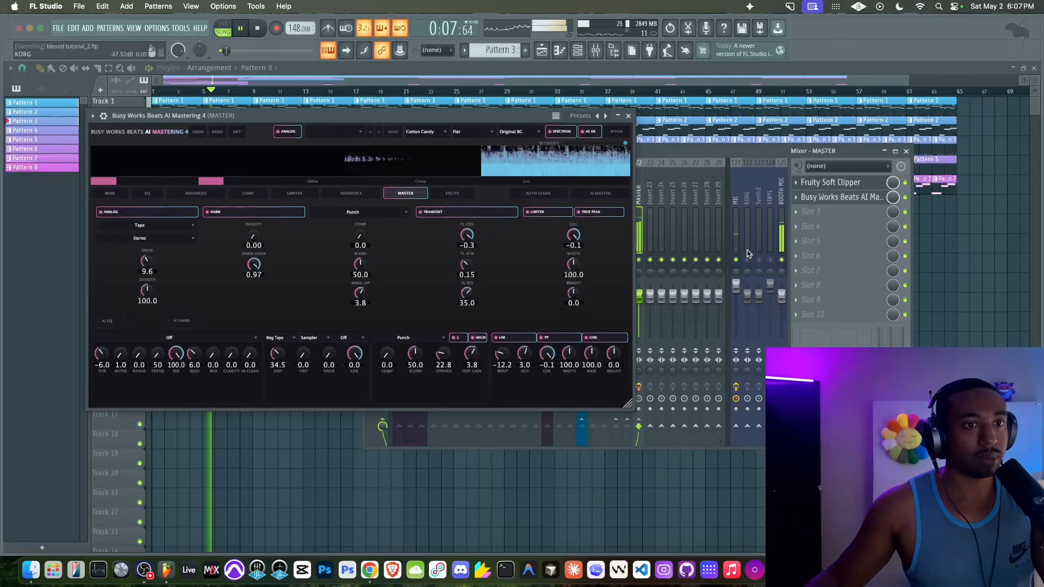
key(space)
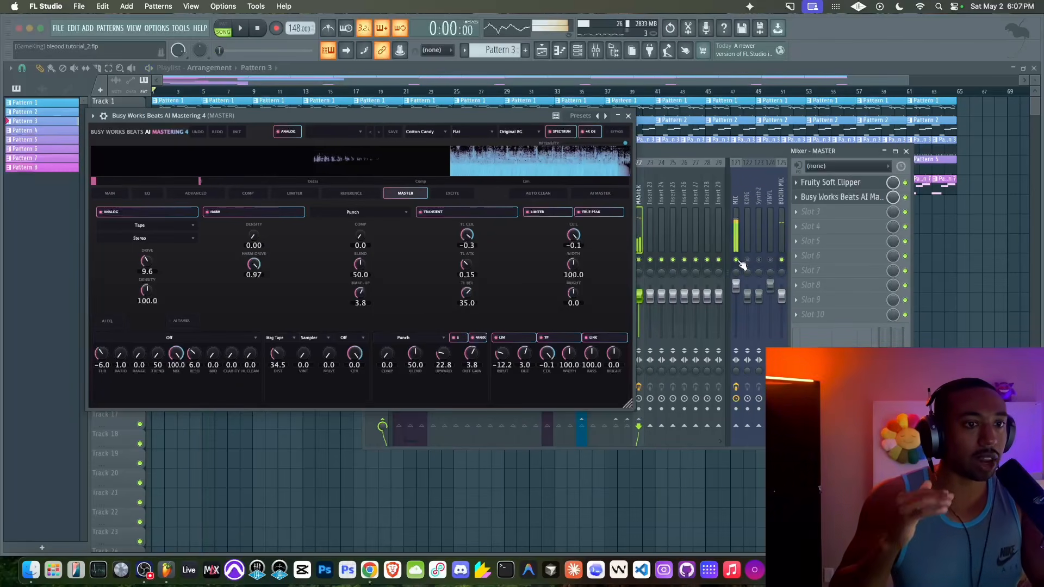
- Play the song and raise the Vocal track's mixer fader slightly
key(space)
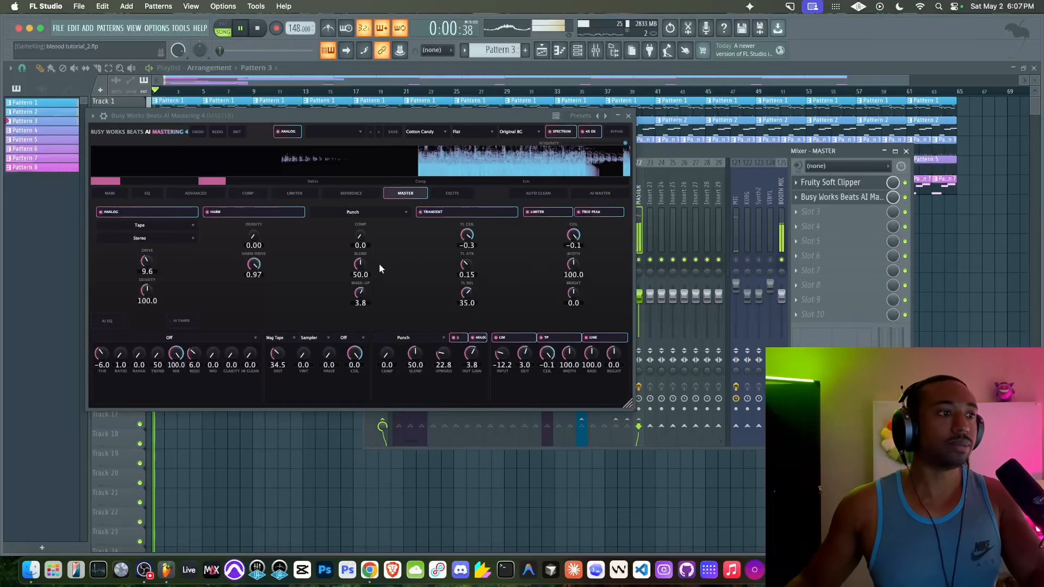
click(619, 231)
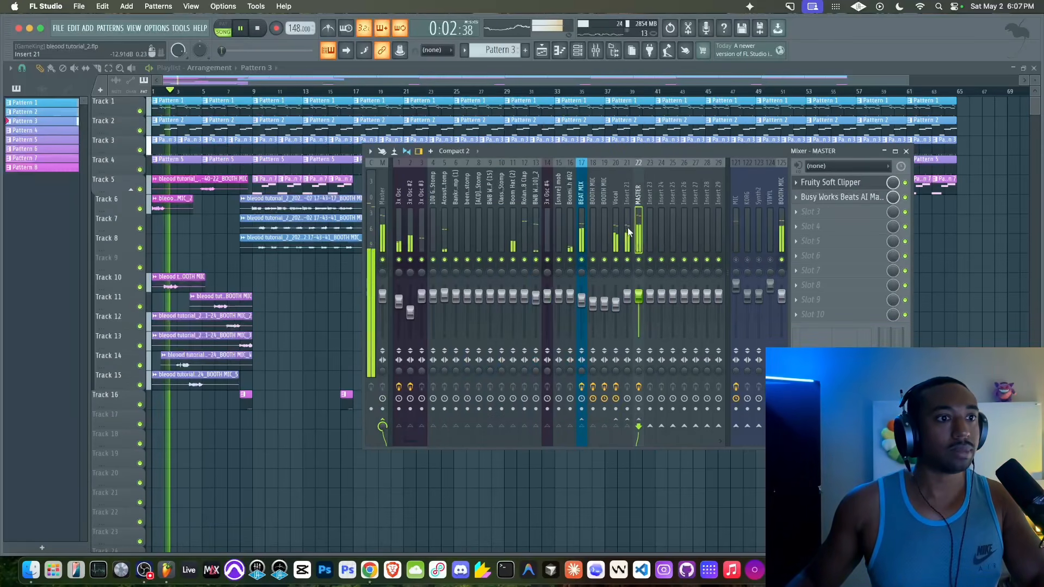
click(584, 423)
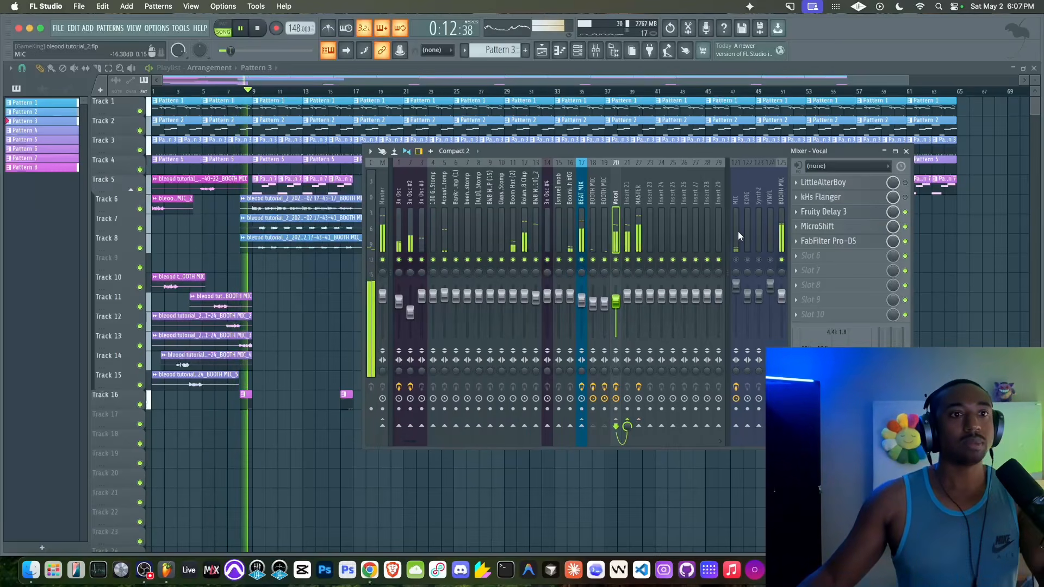
- Set Wide to 76.7 and Bass to 0.0 in the AI Mastering plugin on the MASTER track
click(640, 214)
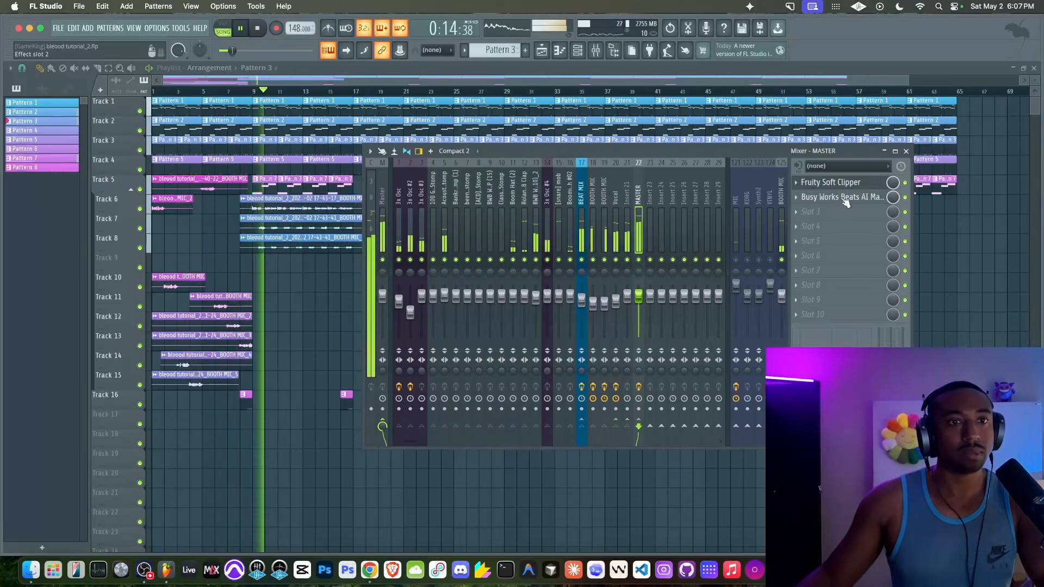
click(824, 199)
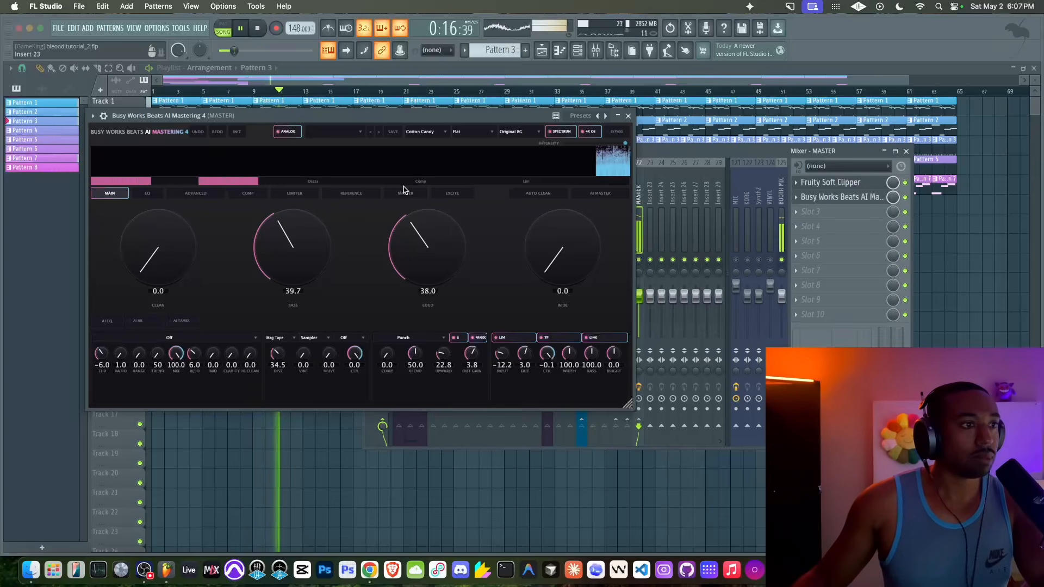
drag(560, 276, 571, 194)
drag(570, 242, 563, 242)
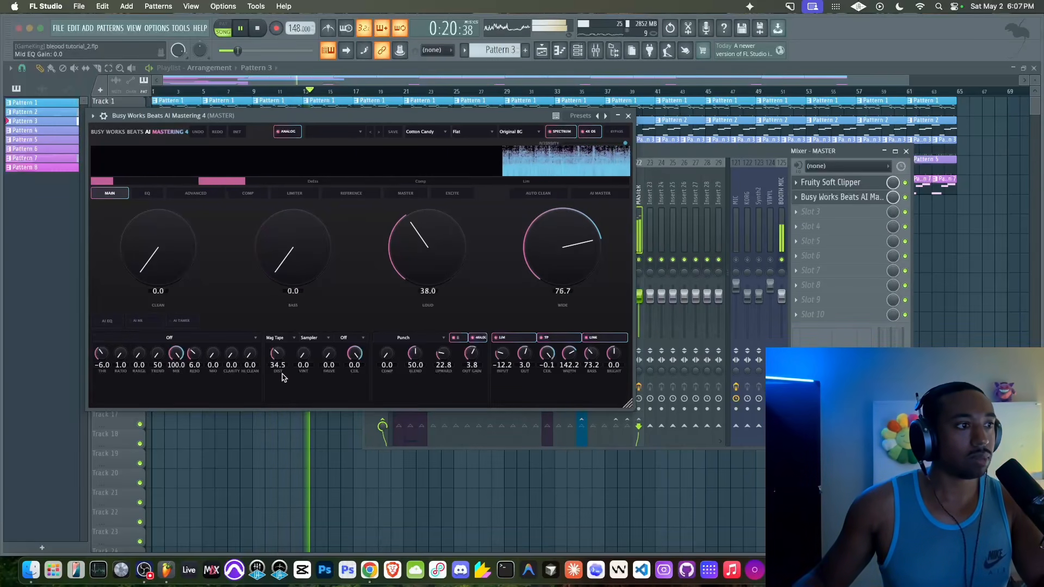
- Configure the mastering plugin's Analog section with the Transformer type, Mid mode and a drive of 12.6
click(405, 193)
click(152, 239)
click(147, 259)
click(154, 224)
click(150, 244)
drag(145, 262, 146, 248)
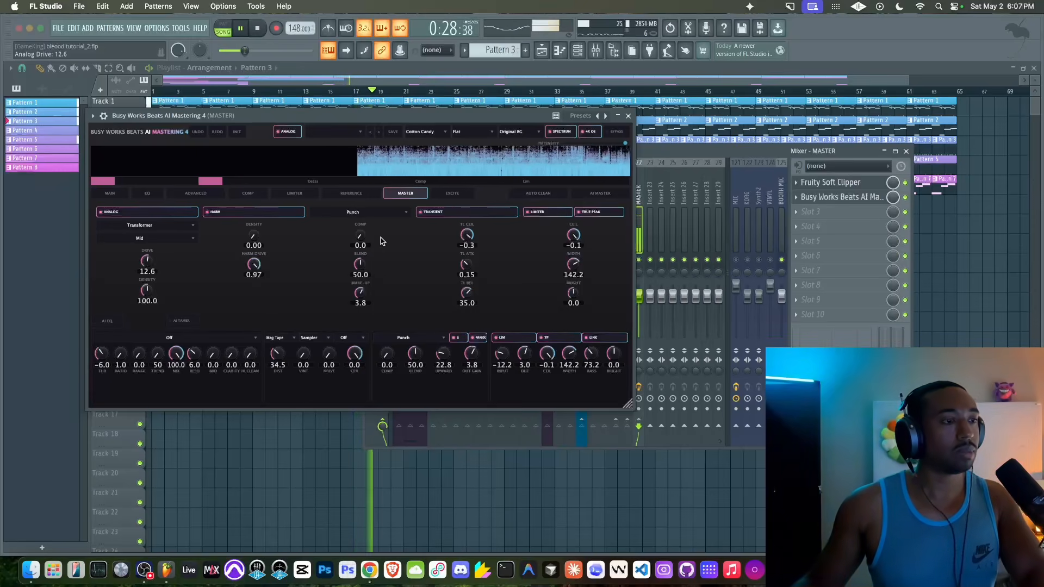
- Set the mastering plugin's compression amount to 56.7 and close the plugin window
click(248, 194)
mouse_move(145, 244)
mouse_down()
mouse_move(158, 196)
mouse_move(141, 232)
mouse_move(148, 253)
mouse_move(148, 233)
mouse_up()
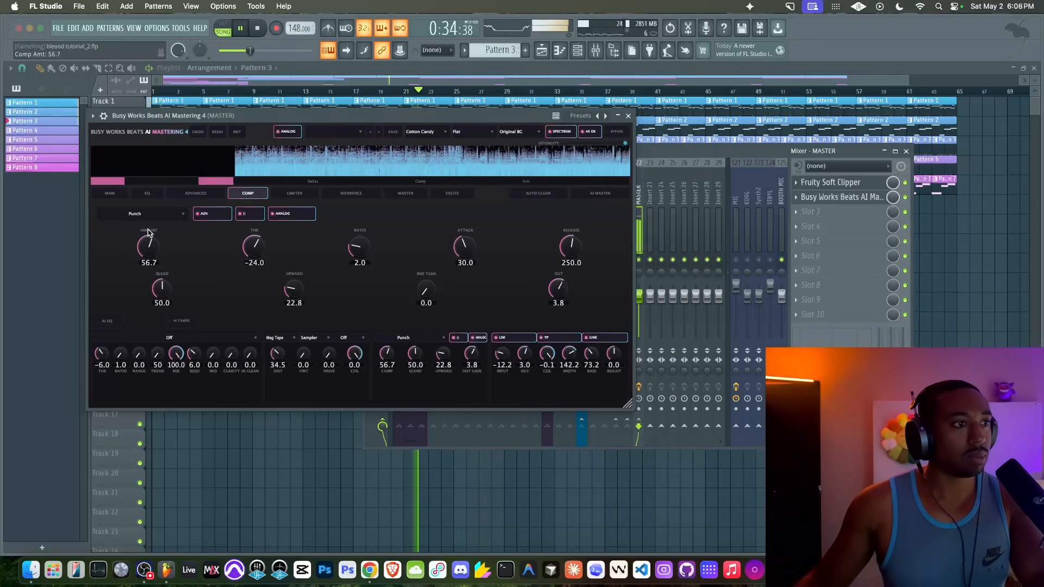
click(110, 193)
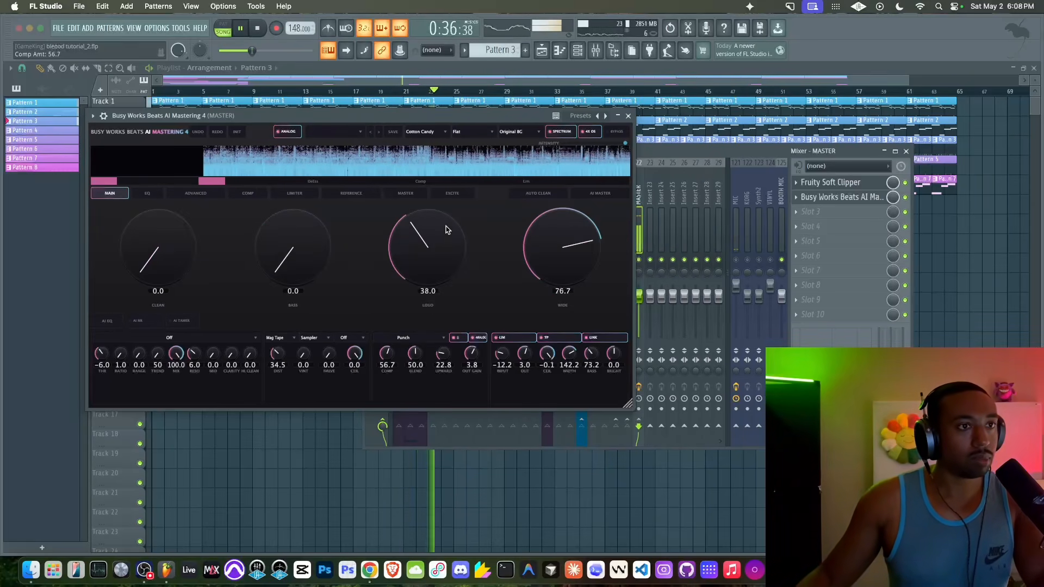
click(870, 197)
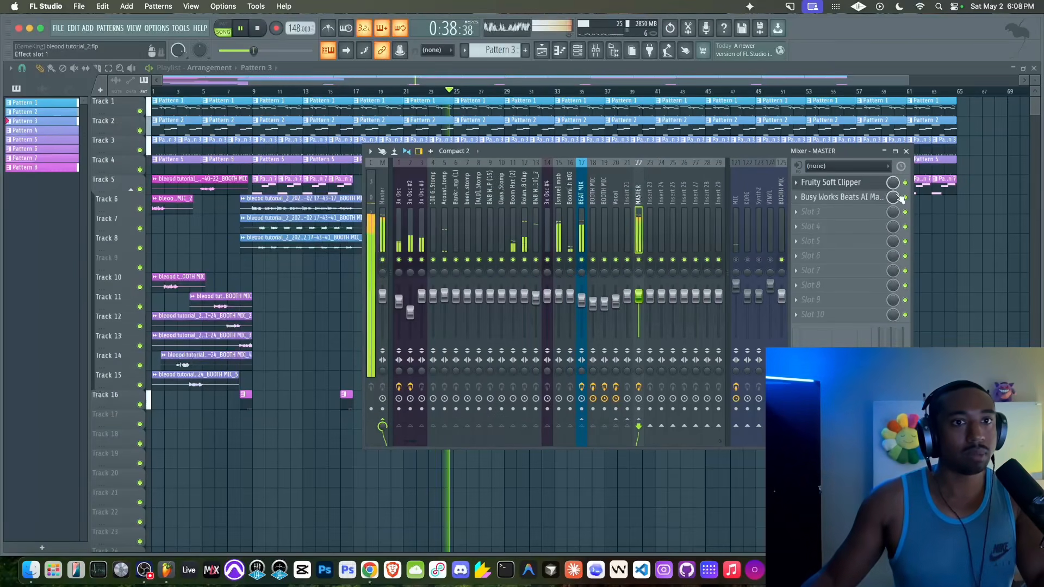
- Check the Fruity Soft Clipper settings on the MASTER track and review the playlist arrangement around bar 33
click(884, 182)
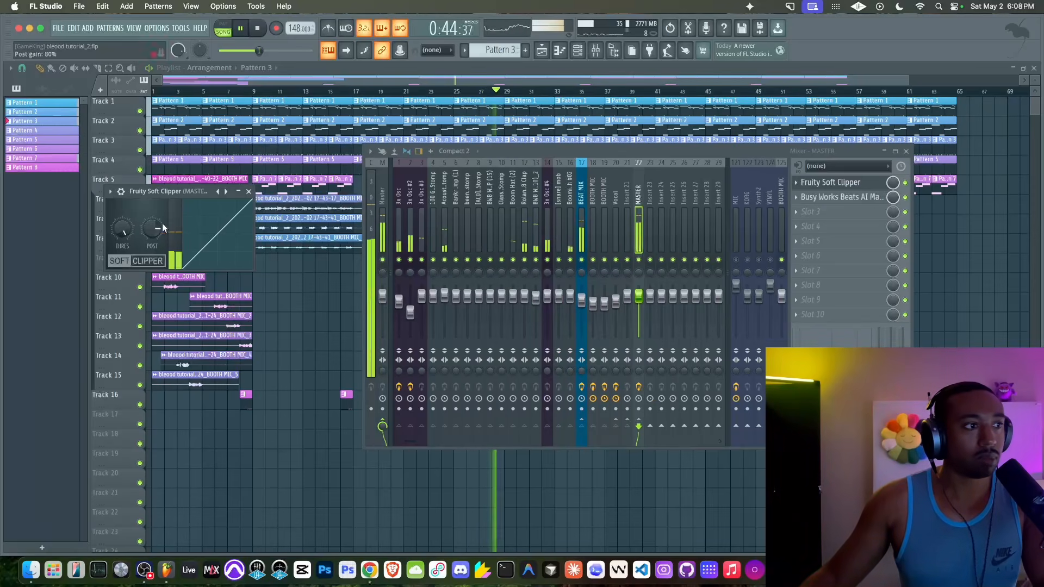
click(249, 192)
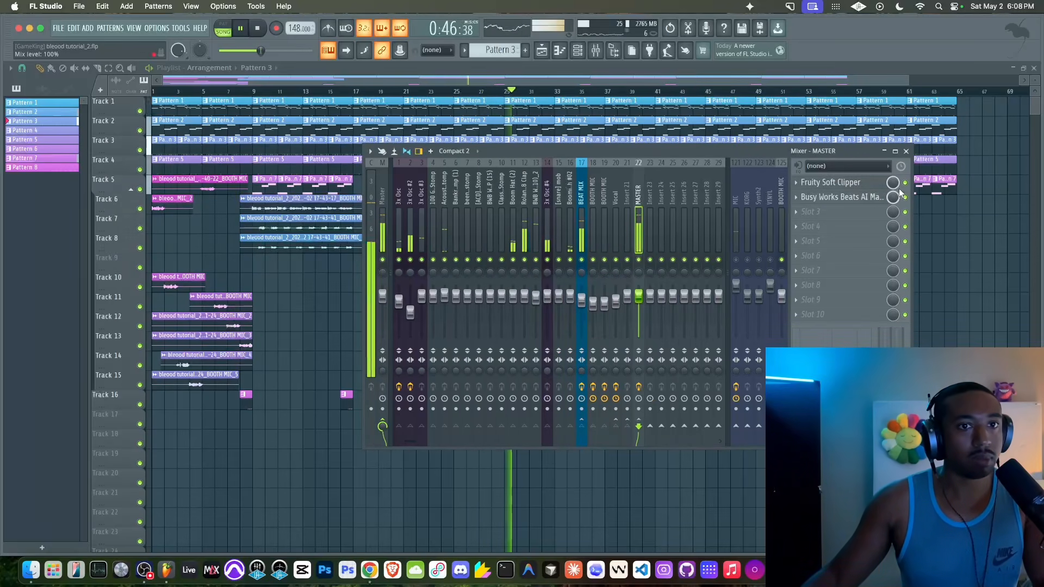
key(F9)
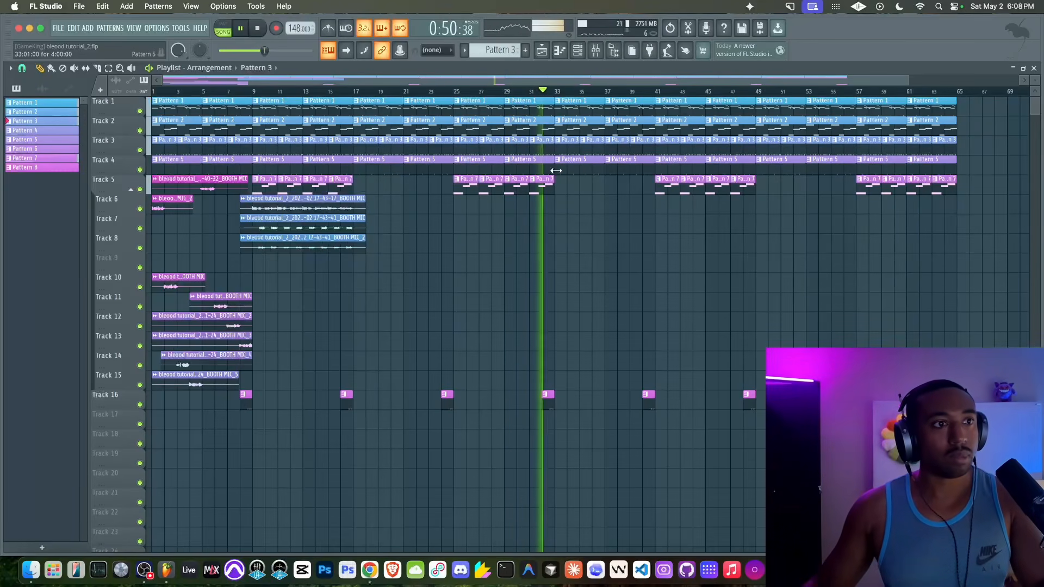
scroll(558, 166, up, 3)
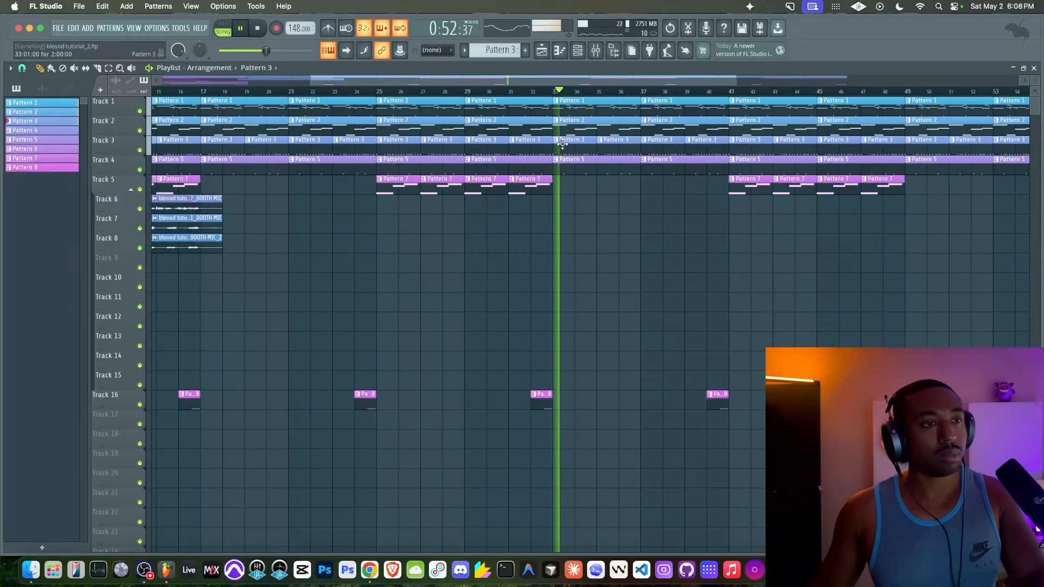
scroll(567, 224, down, 3)
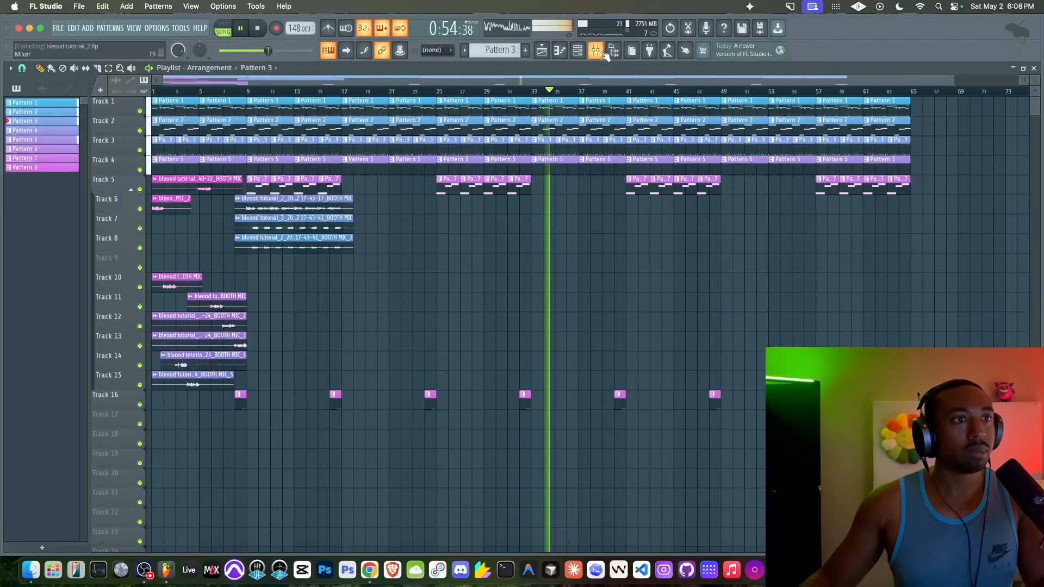
key(F9)
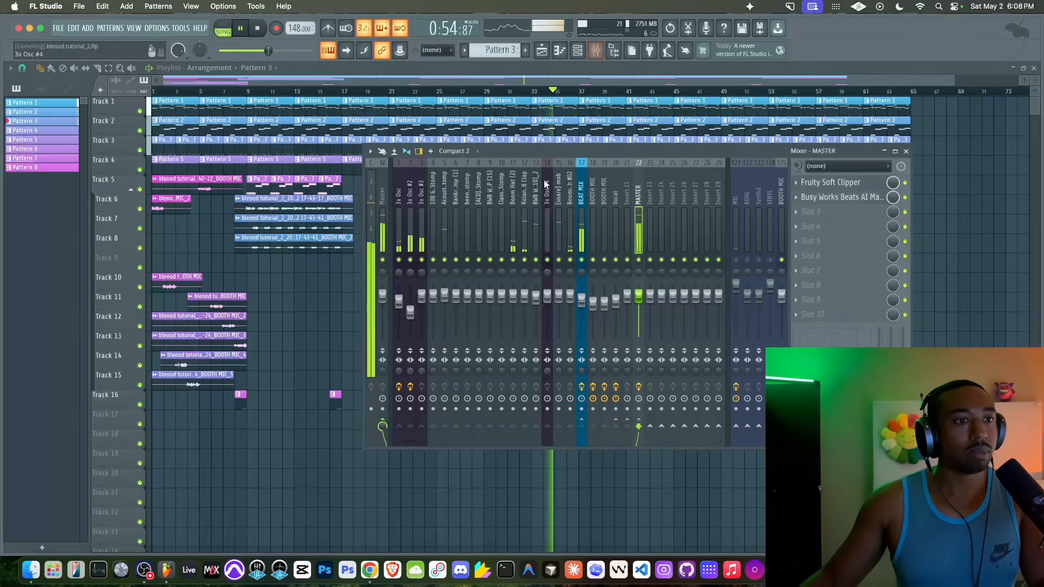
- Reopen the AI Mastering plugin on the MASTER track and set its distortion amount to 0.0
click(821, 199)
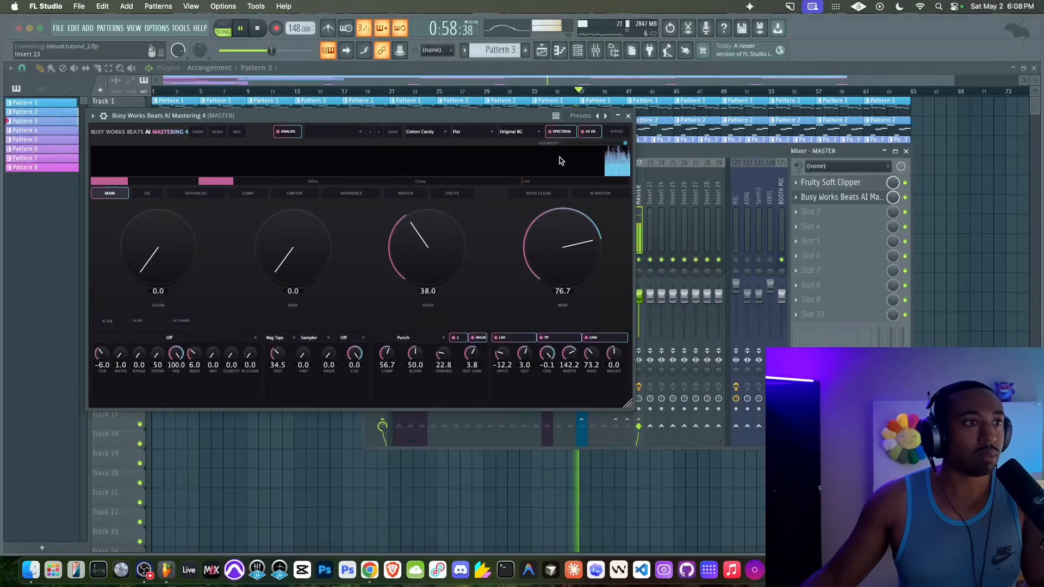
mouse_move(282, 354)
mouse_down()
mouse_move(268, 379)
mouse_move(277, 360)
mouse_up()
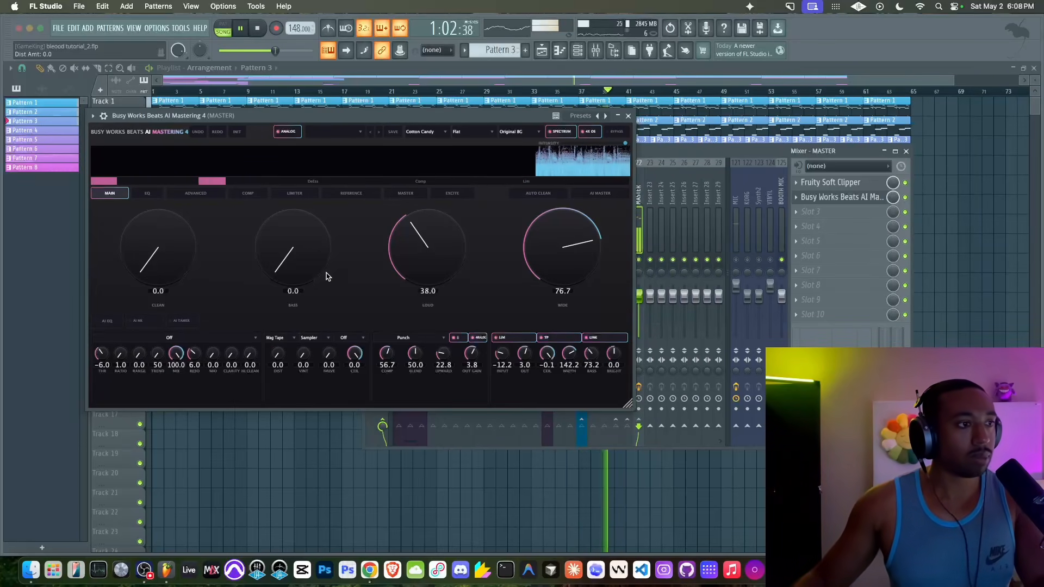
- Set the mastering plugin's Bass amount to 76.4 and close the plugin window
drag(303, 268, 294, 248)
click(628, 115)
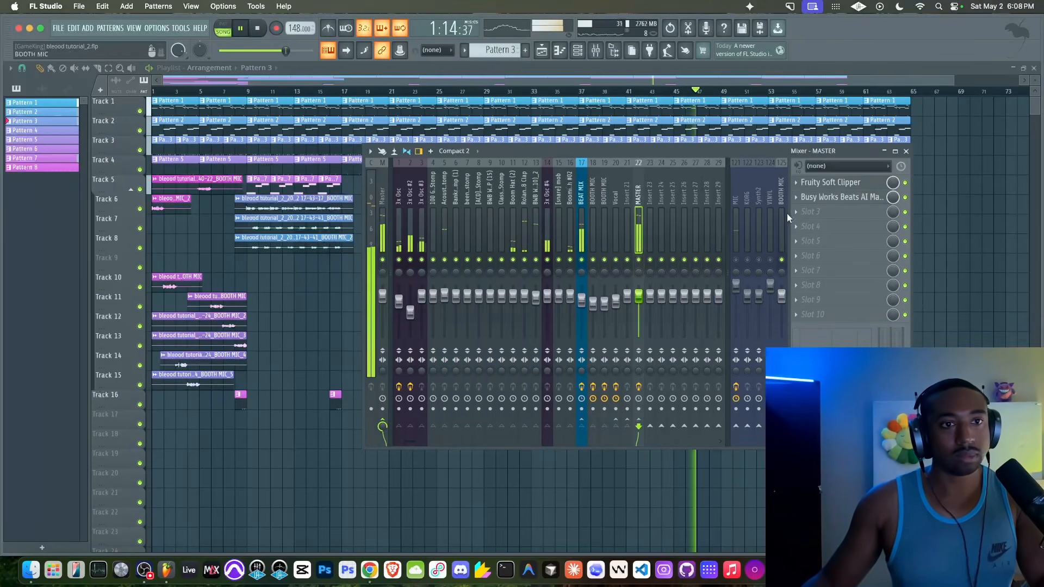
- Reopen the AI Mastering plugin and try the Master page's Harm section with density 0.00 and harm drive 0.80
click(840, 197)
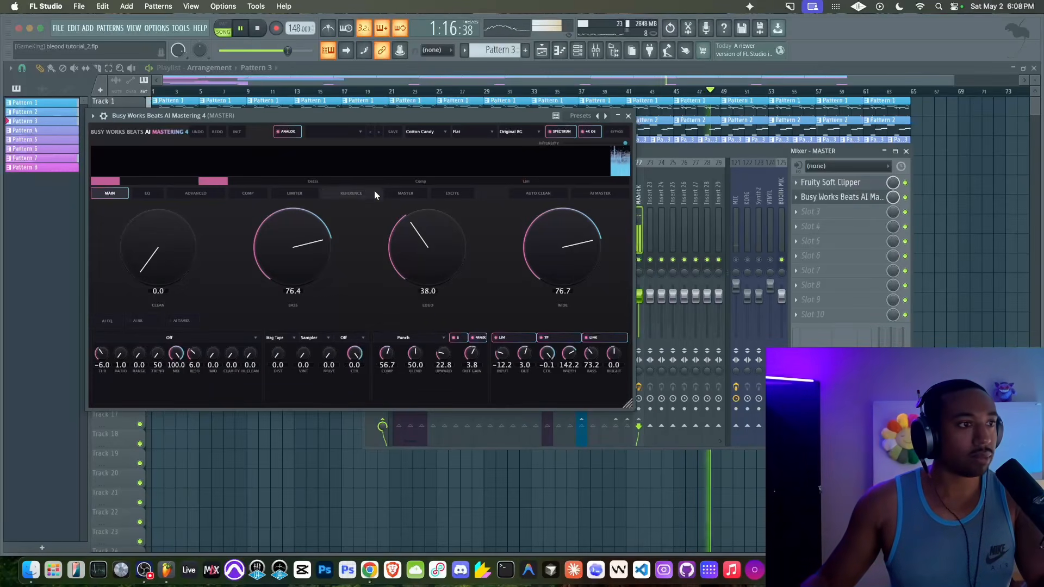
click(405, 193)
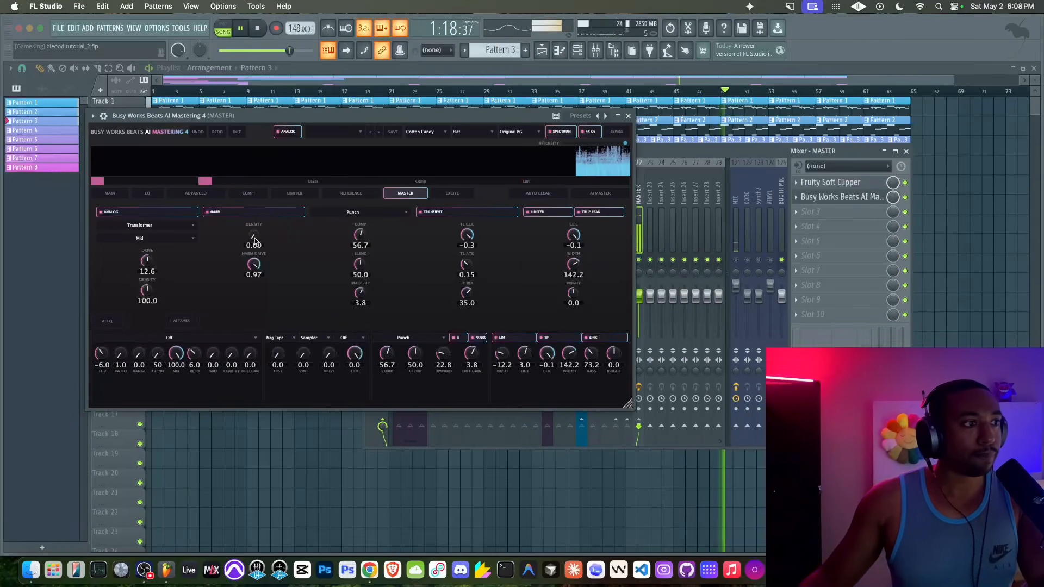
drag(255, 241, 254, 187)
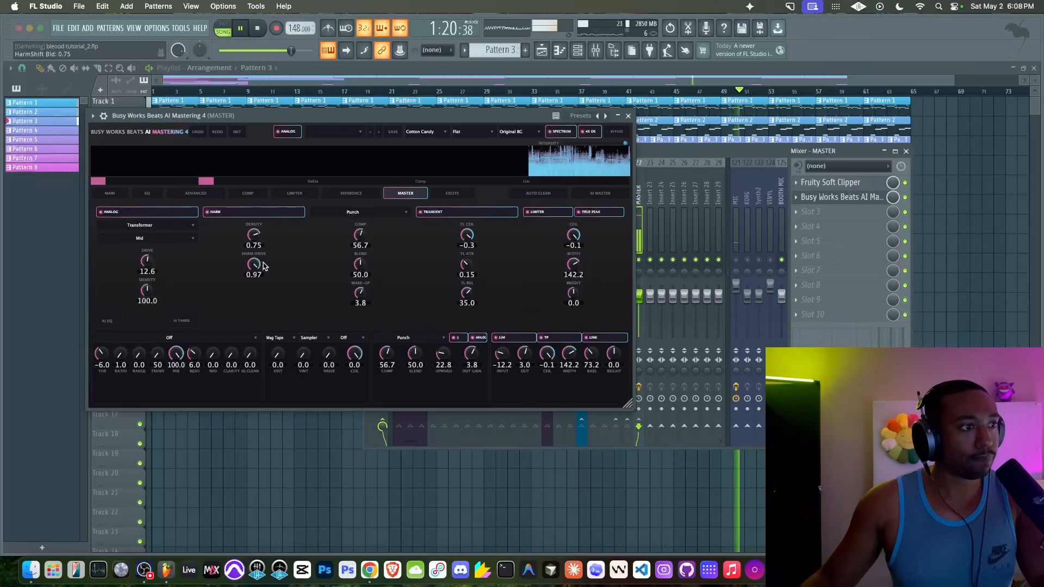
drag(254, 266, 229, 330)
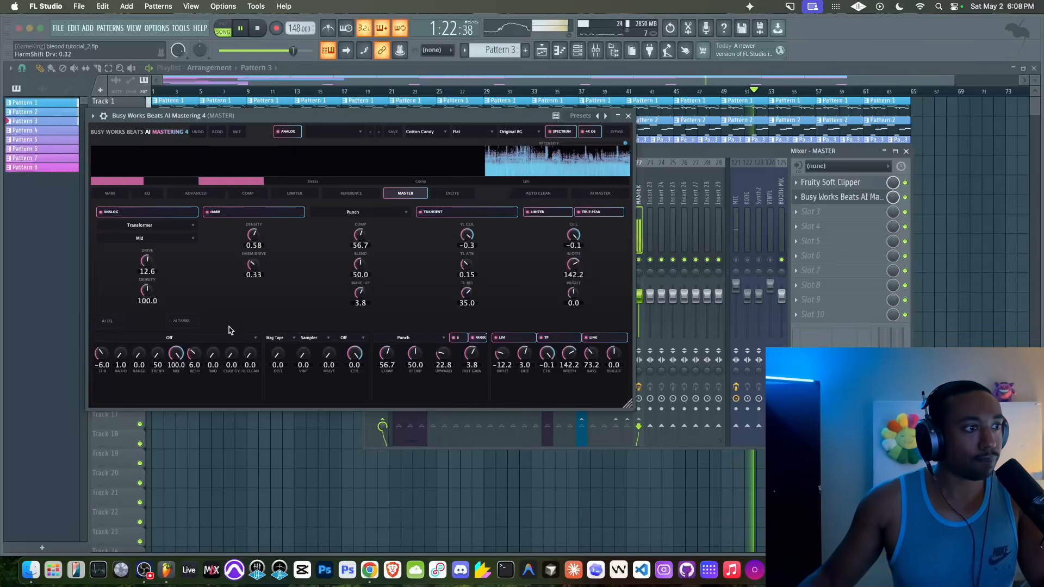
drag(250, 250, 221, 315)
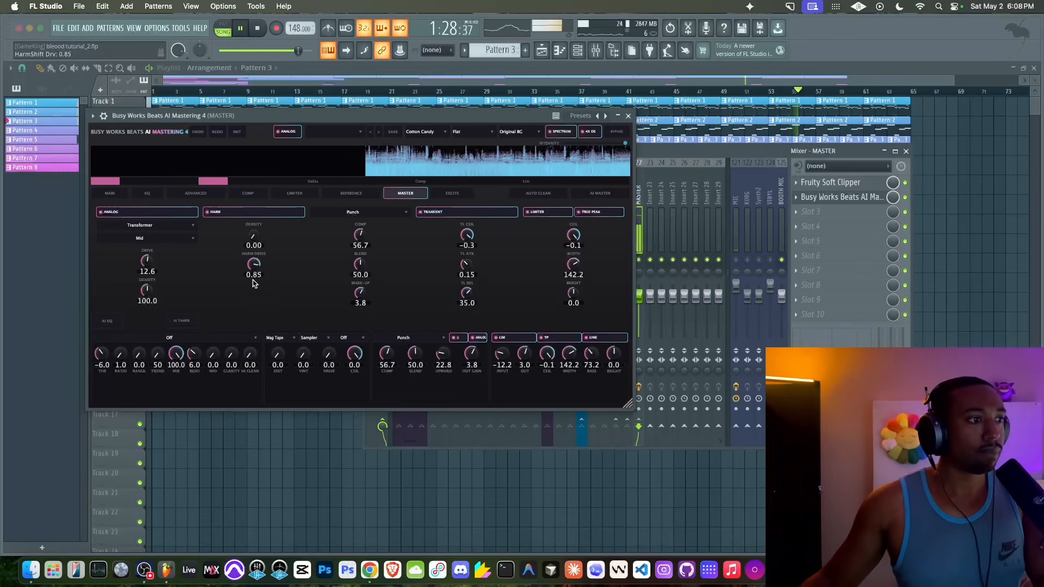
- Review the mastering plugin's Limiter, Comp, Reference and Excite pages during playback
click(171, 194)
click(295, 194)
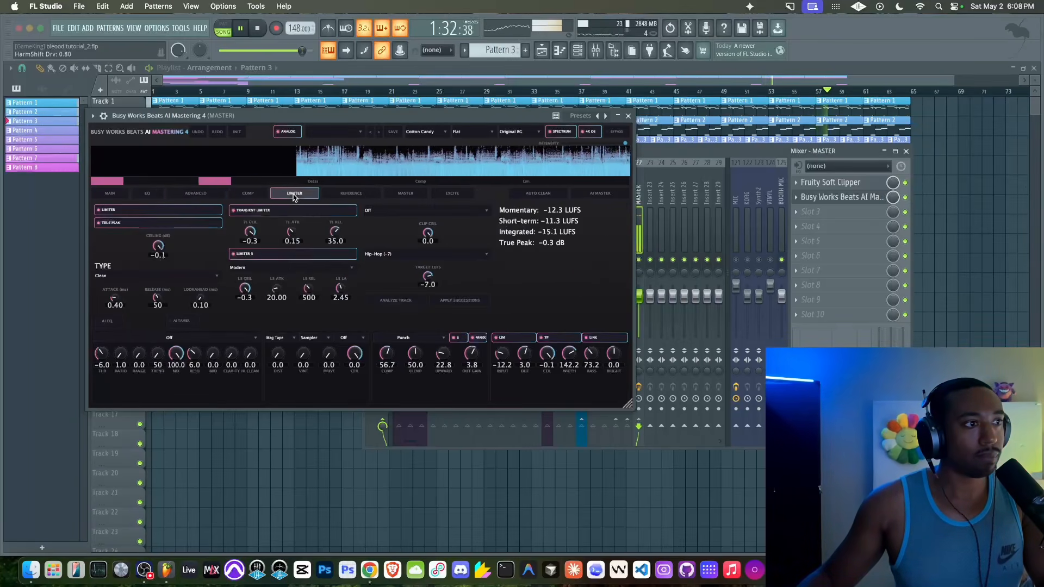
click(249, 195)
click(354, 194)
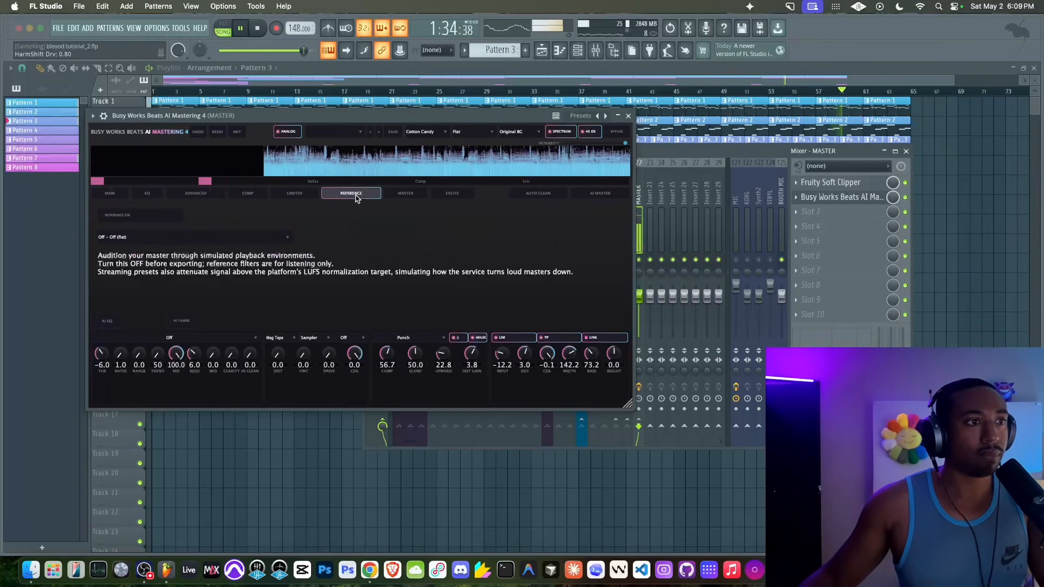
click(441, 195)
- Set the mastering plugin's Bass amount to 58.7 and Mag Tape distortion to 19.8, and close the plugin window
click(109, 194)
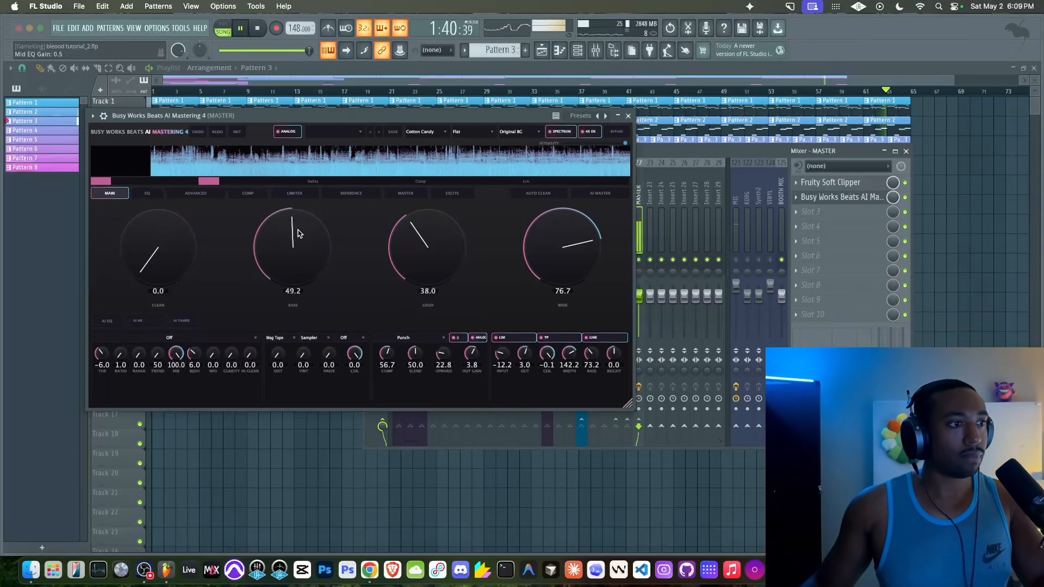
drag(277, 359, 277, 332)
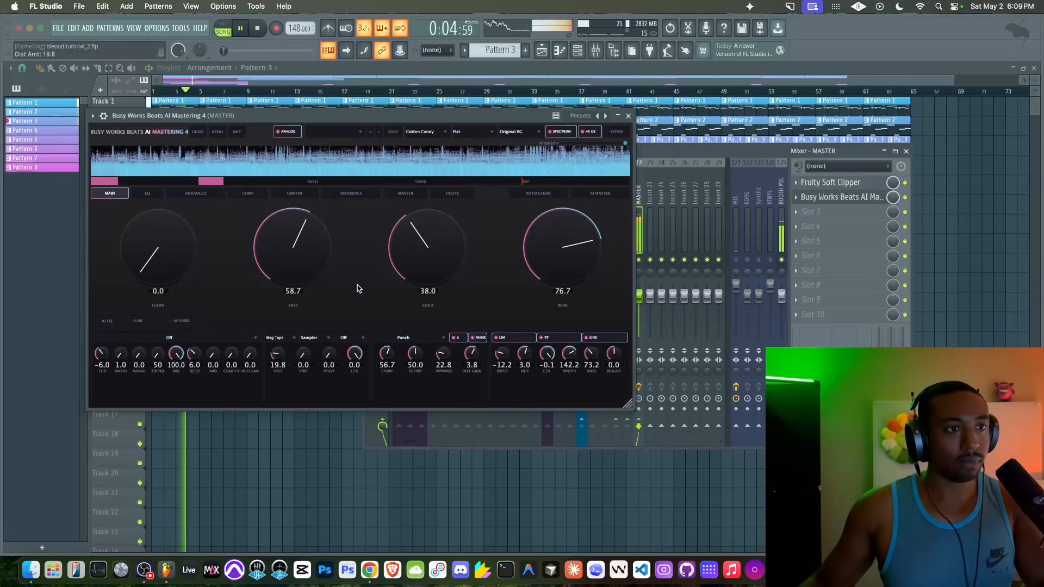
click(628, 116)
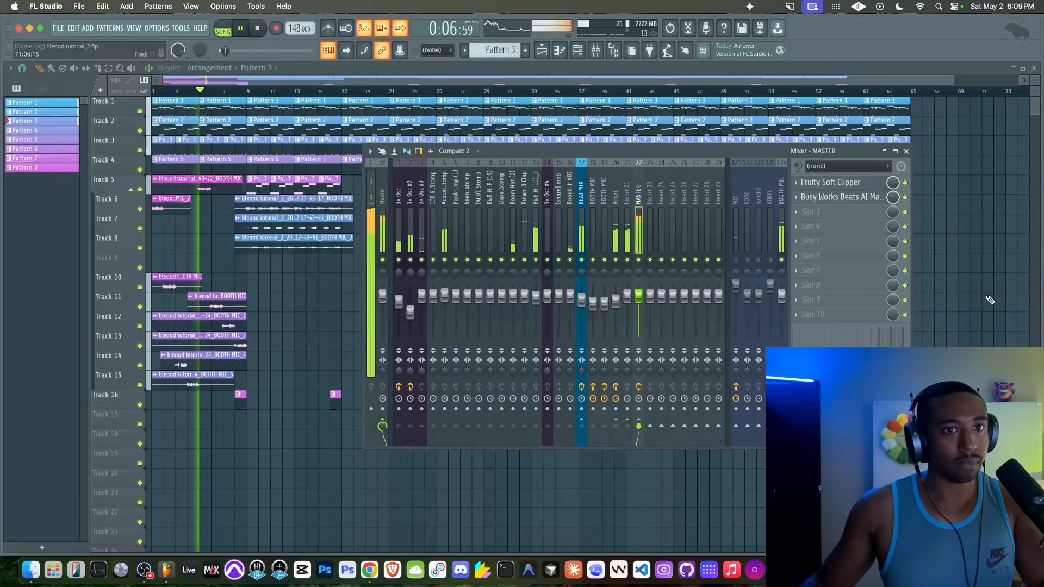
- Reopen the AI Mastering plugin on the MASTER track, set its Harm drive to 0.38 and close it
click(613, 143)
click(596, 50)
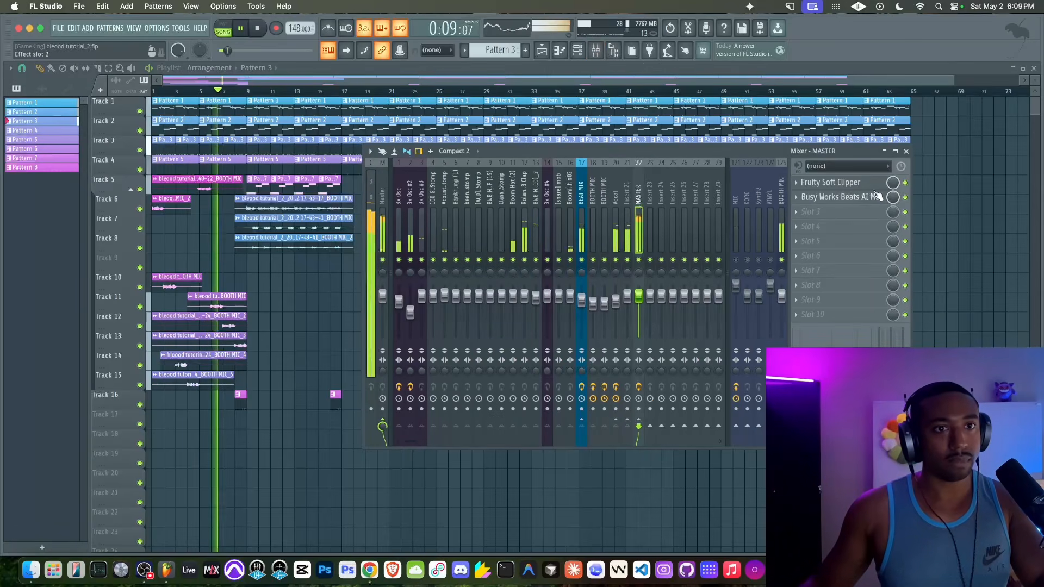
click(834, 198)
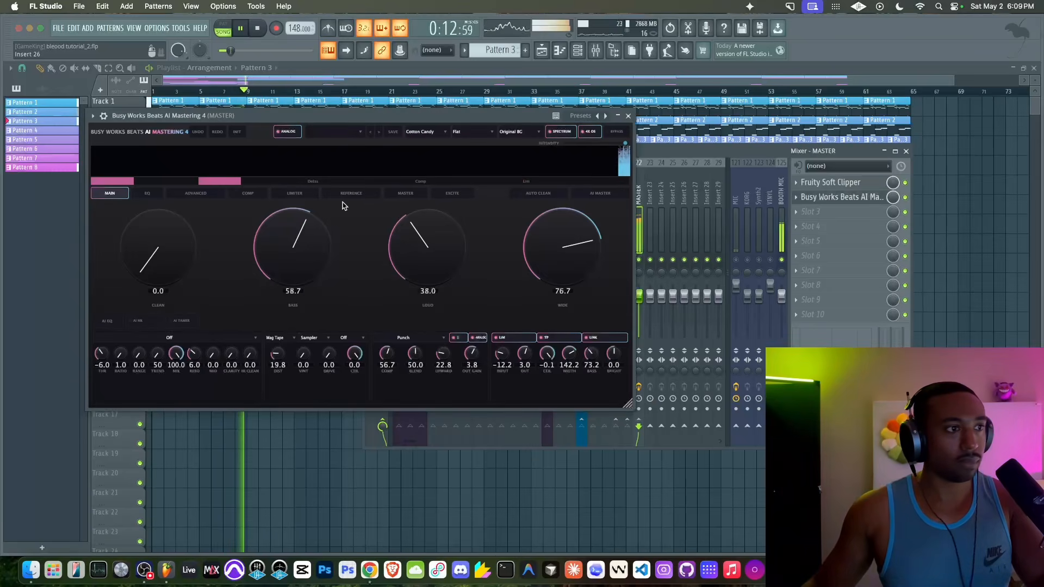
click(410, 194)
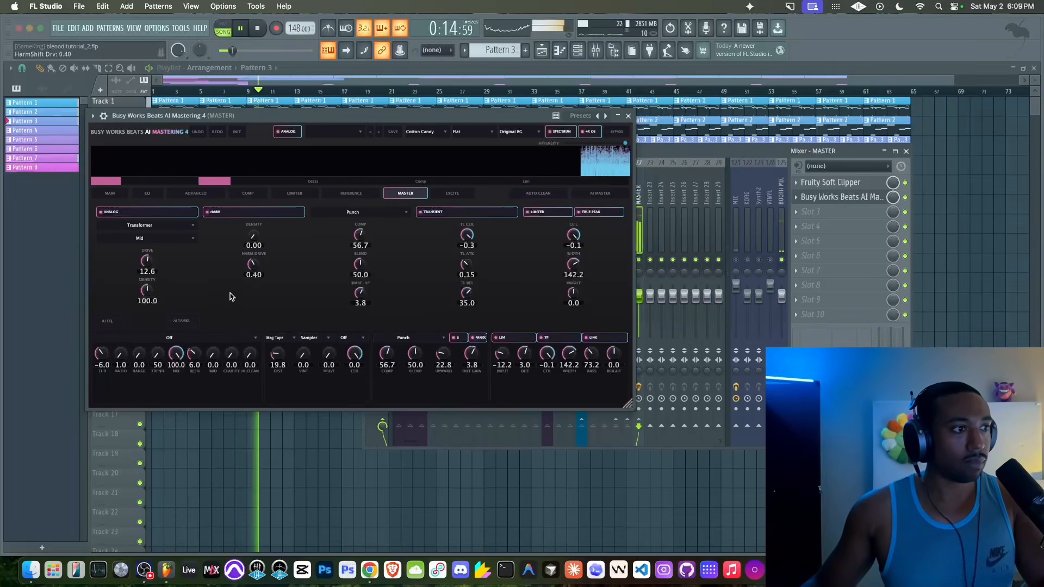
drag(252, 264, 251, 257)
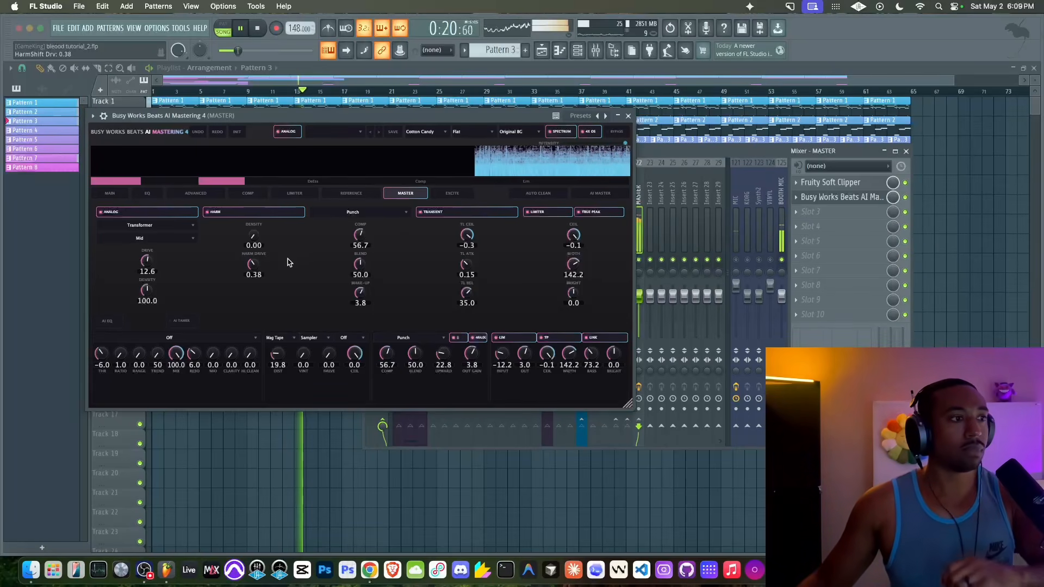
click(628, 116)
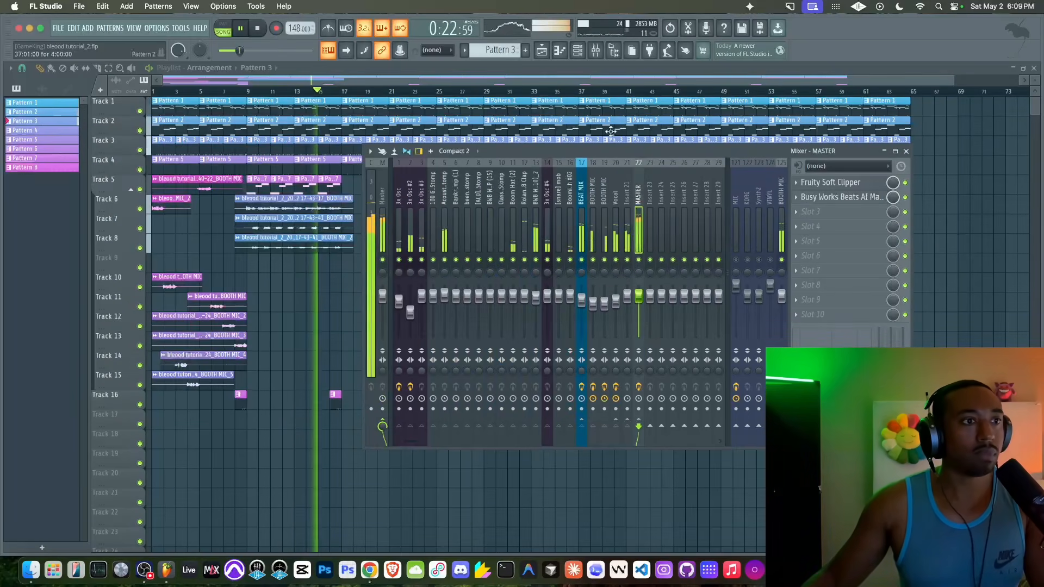
- Check the MIC track in the mixer, hide the mixer and play the arrangement from the start
click(811, 205)
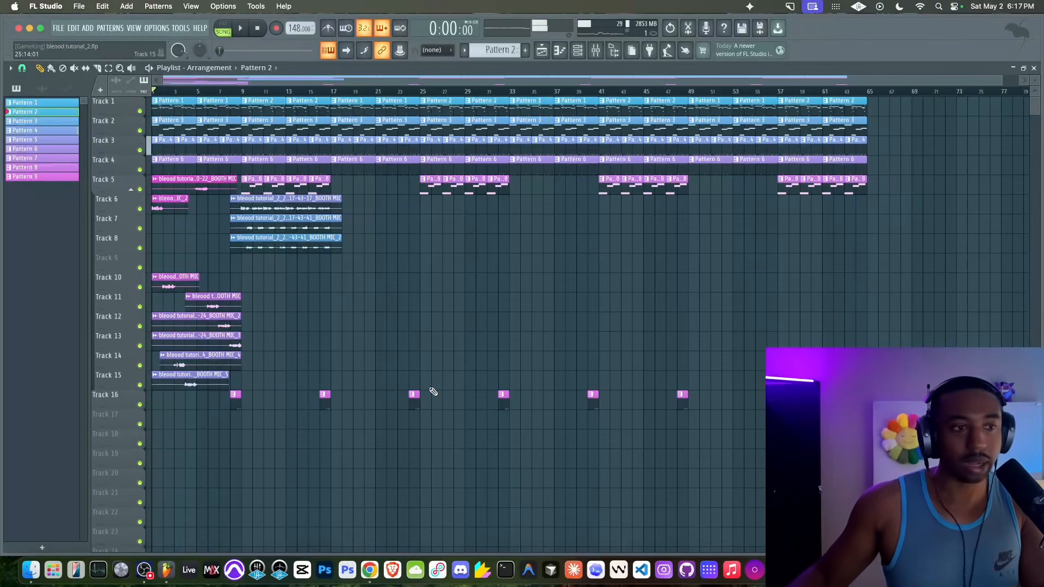
click(597, 51)
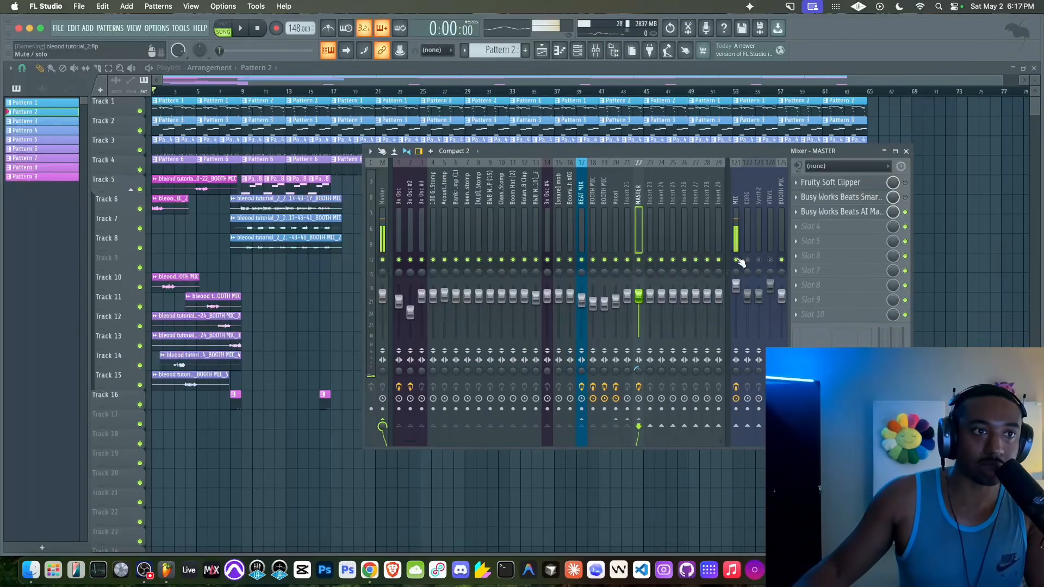
key(F9)
key(space)
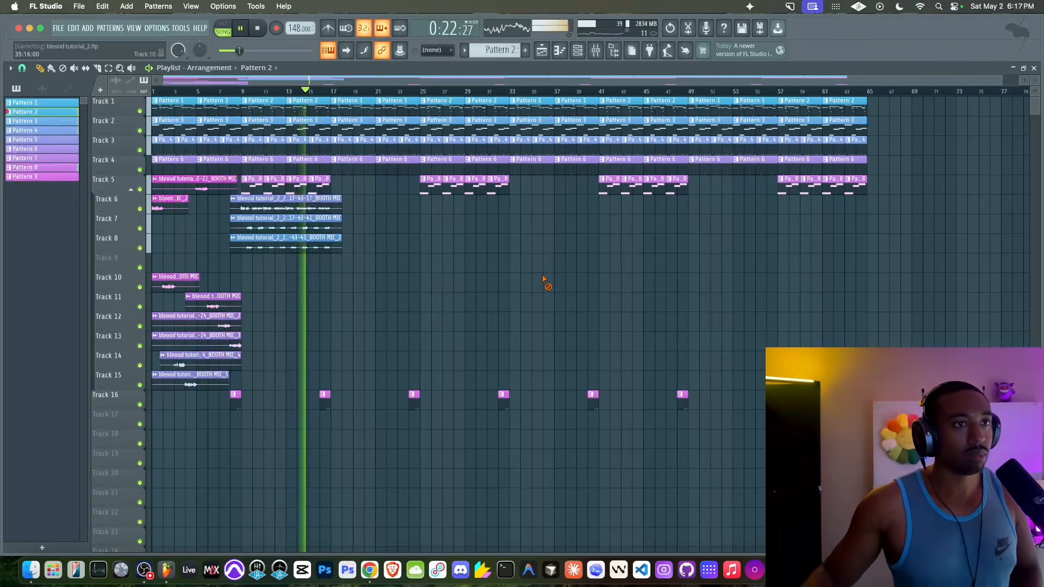
- Open the MASTER track's AI Mastering plugin without the mixer, move its window over the middle of the playlist and set Mix to 0.0
click(598, 57)
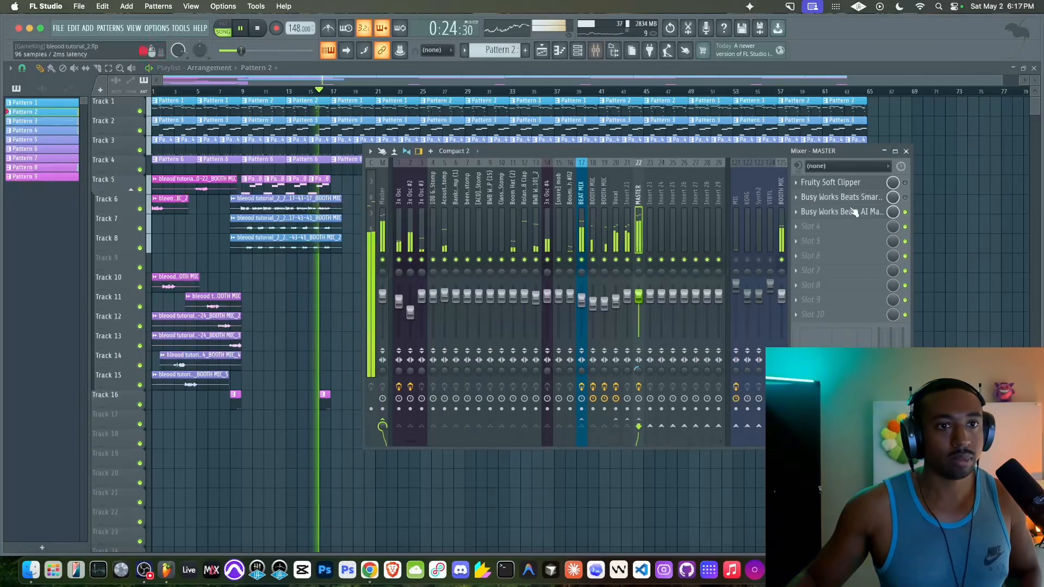
click(884, 212)
click(906, 152)
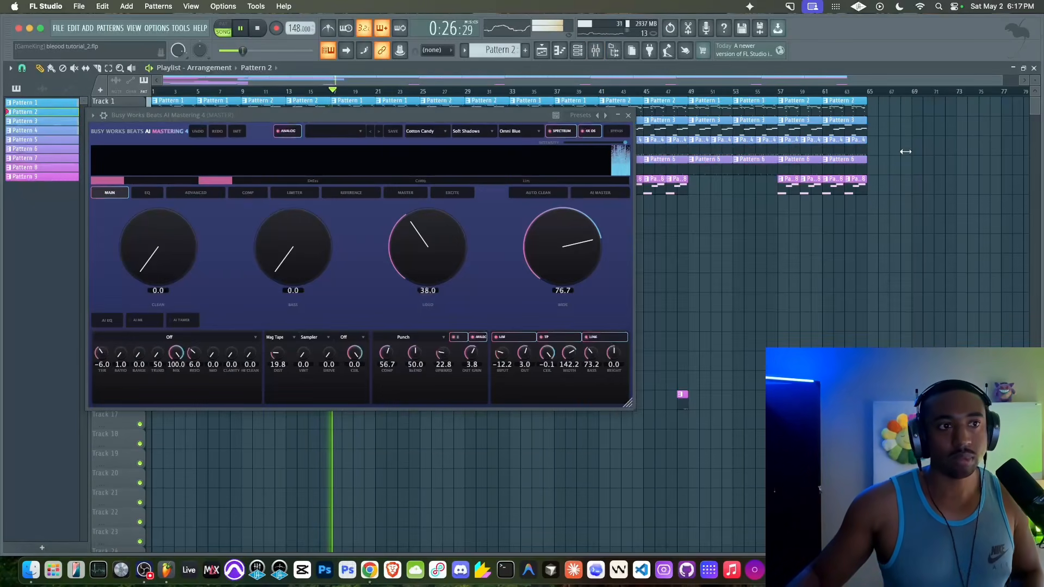
drag(498, 115, 757, 179)
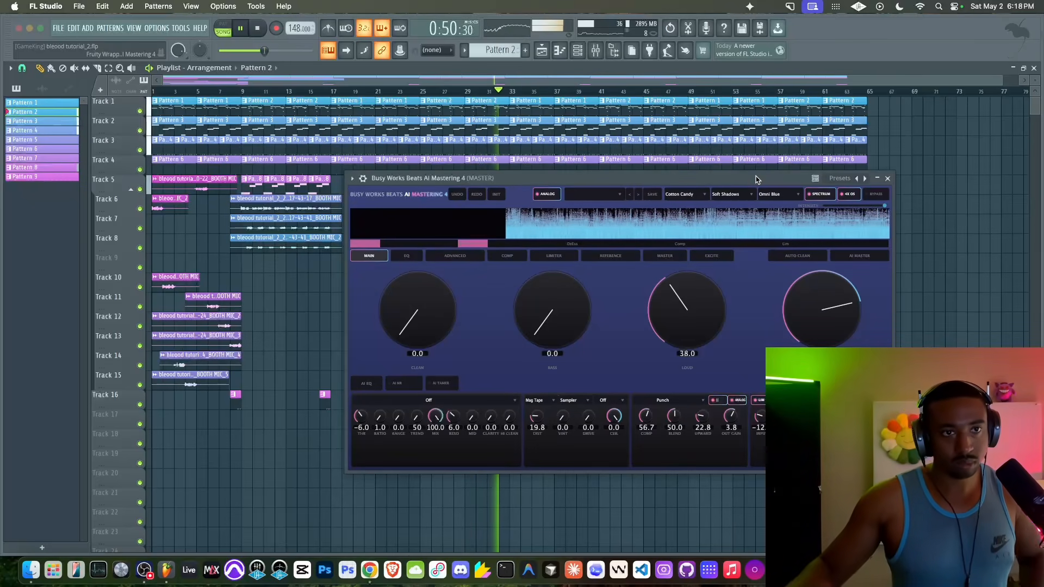
drag(756, 179, 673, 177)
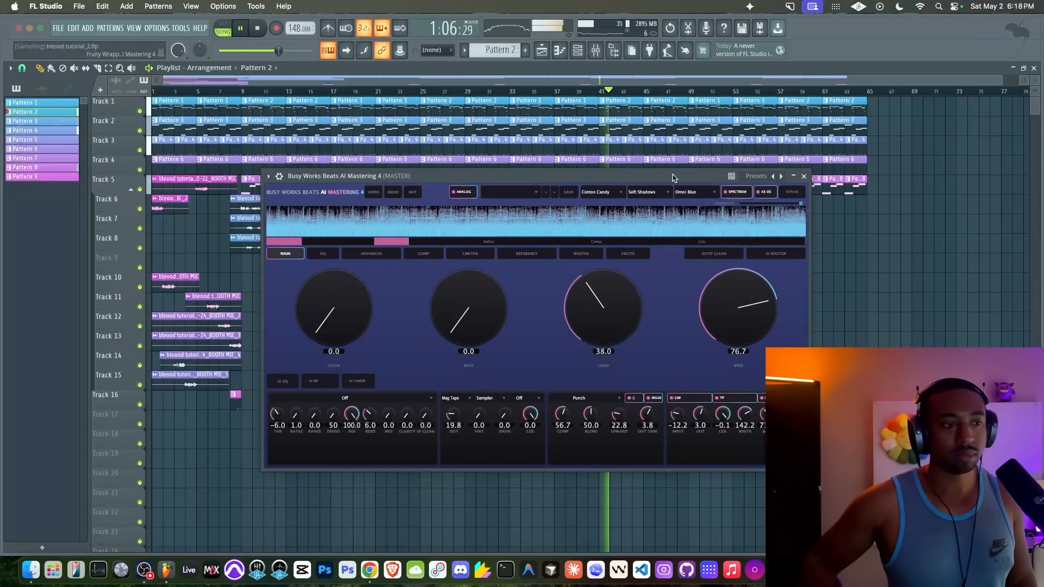
drag(358, 426, 321, 473)
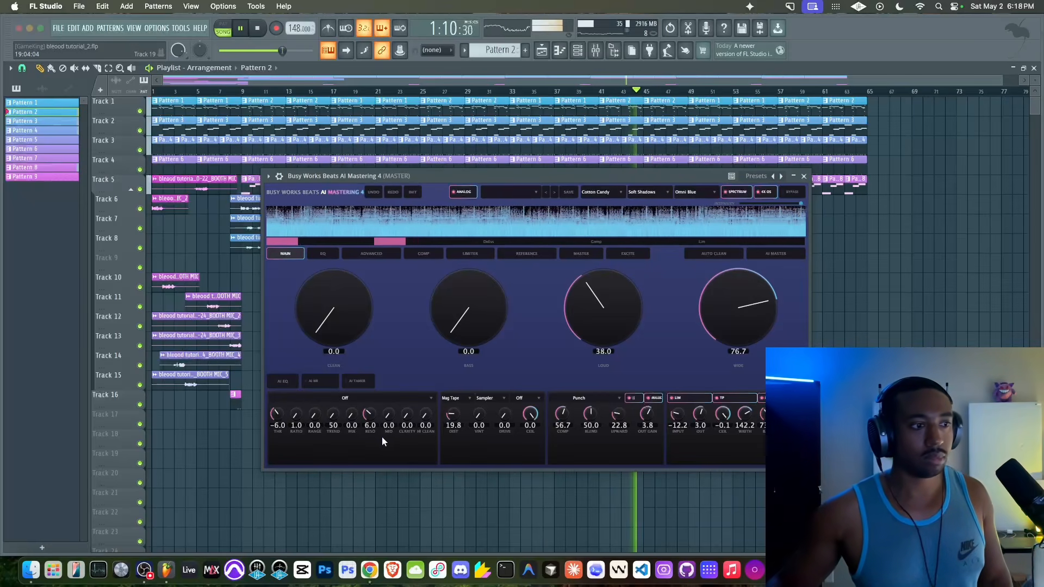